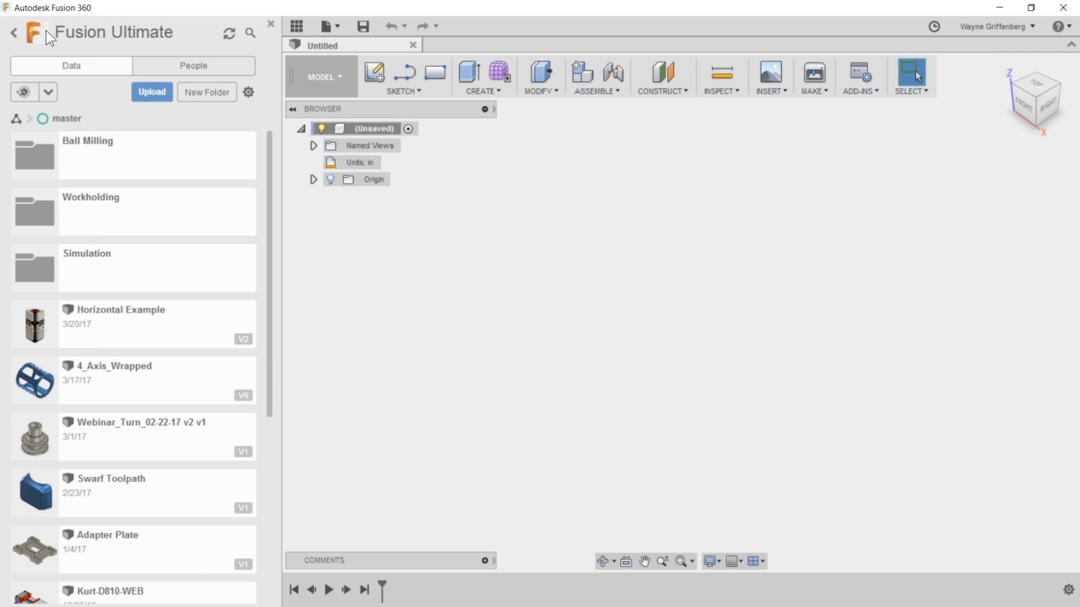
# Look through the list of projects and return to the Fusion Ultimate project.
pyautogui.click(13, 32)
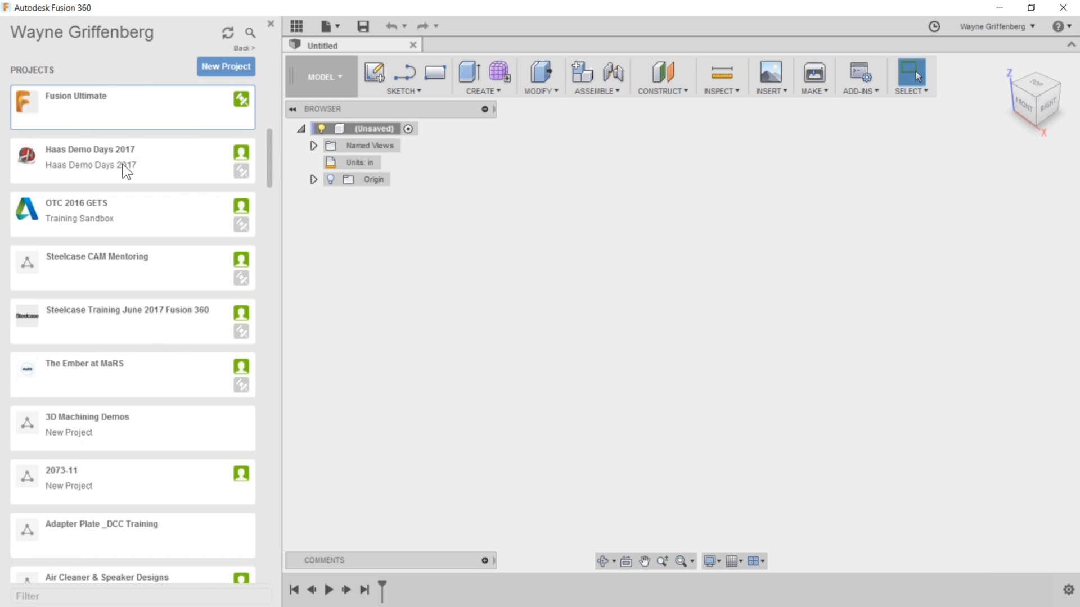
pyautogui.scroll(8, 144, 237)
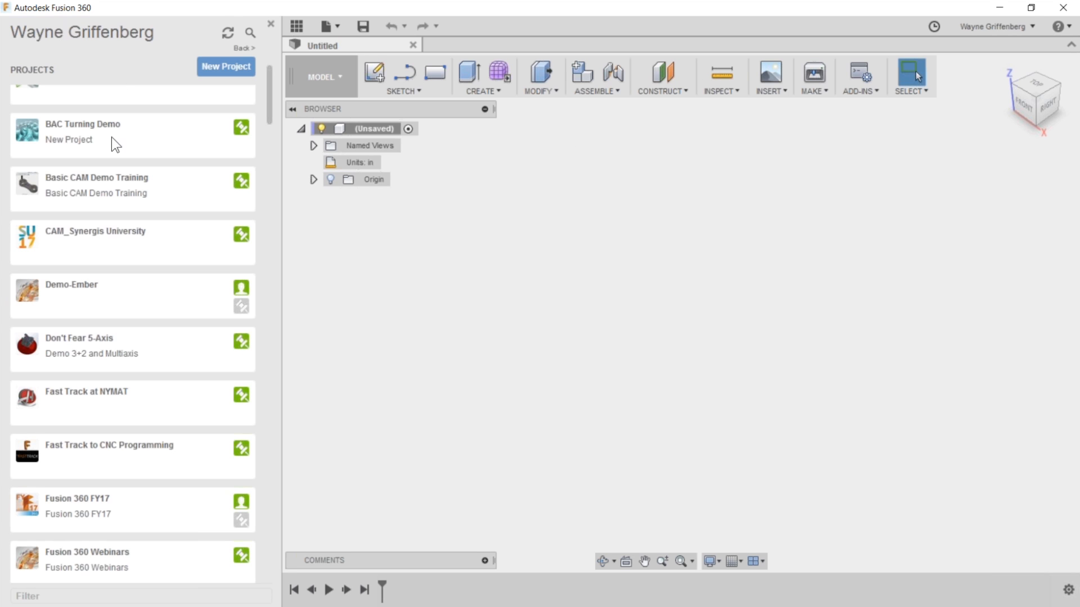
pyautogui.scroll(2, 140, 237)
pyautogui.scroll(-6, 126, 337)
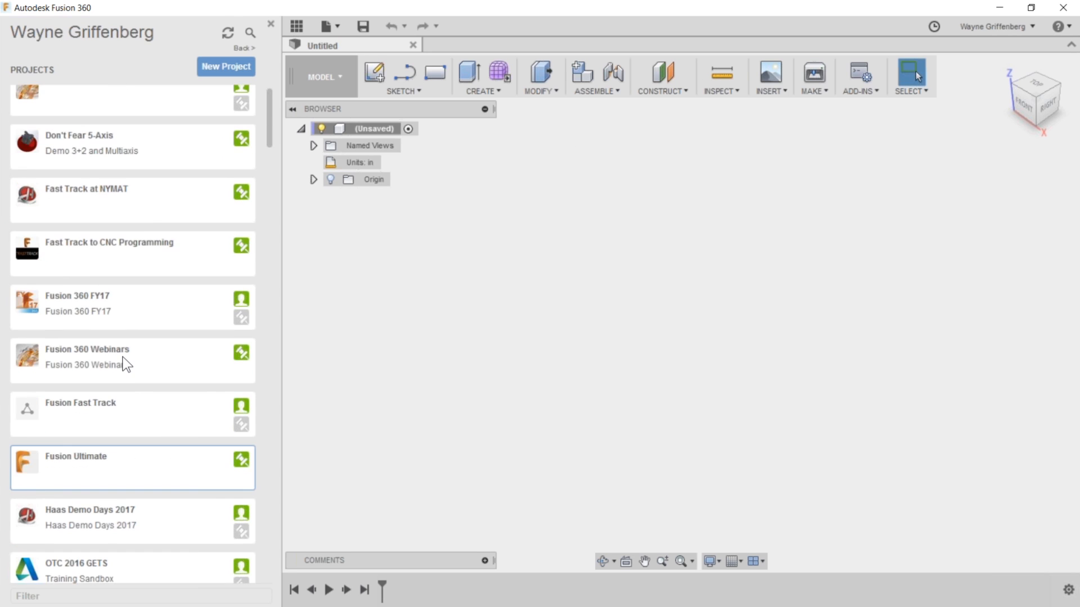
pyautogui.scroll(-1, 125, 364)
pyautogui.scroll(7, 137, 390)
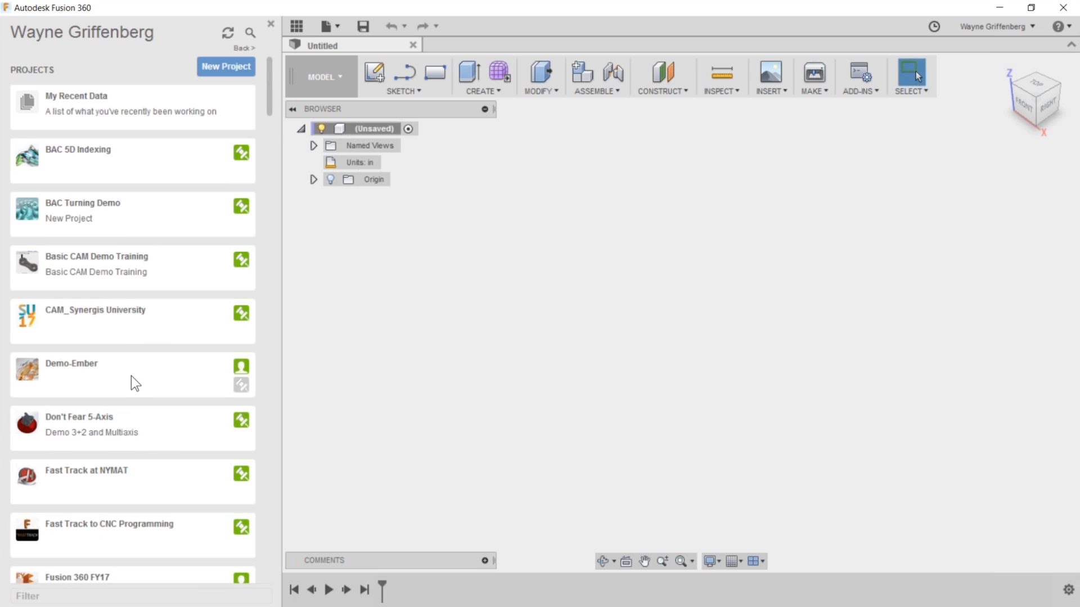
pyautogui.scroll(-4, 196, 337)
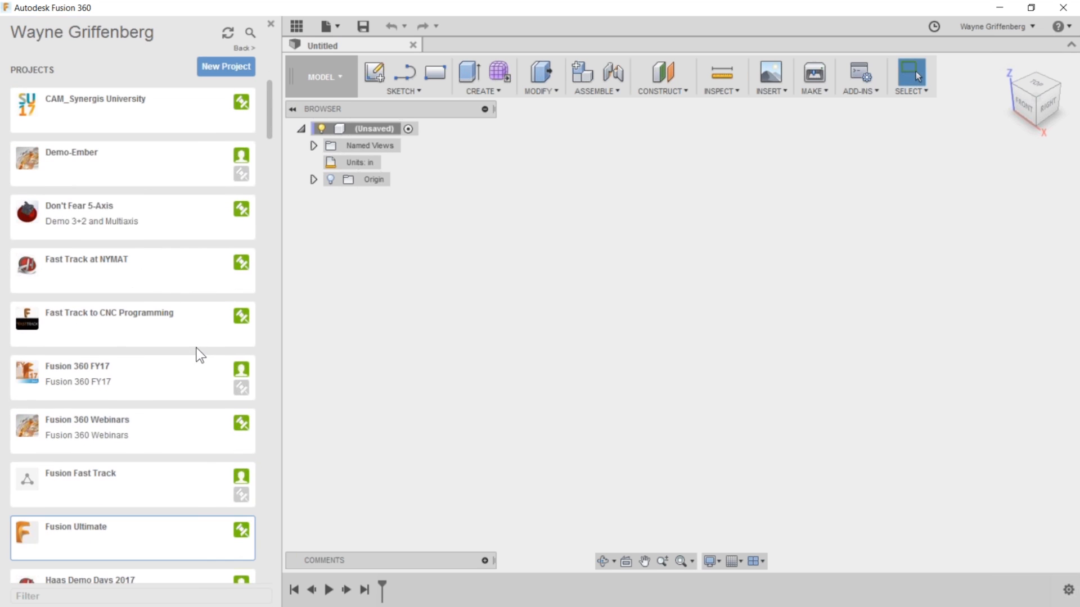
pyautogui.scroll(-1, 93, 436)
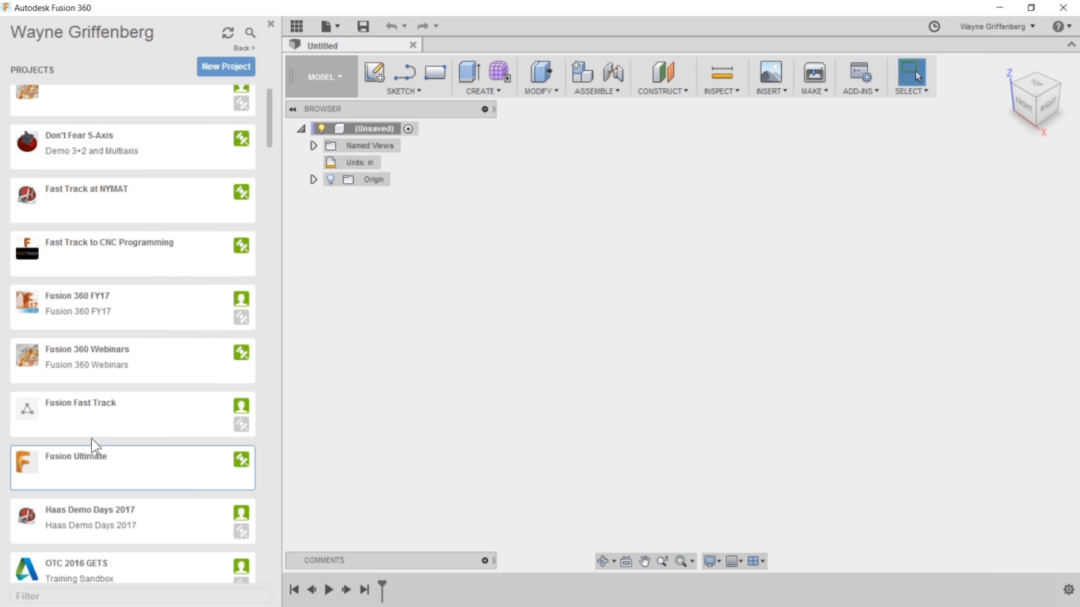
pyautogui.click(112, 462)
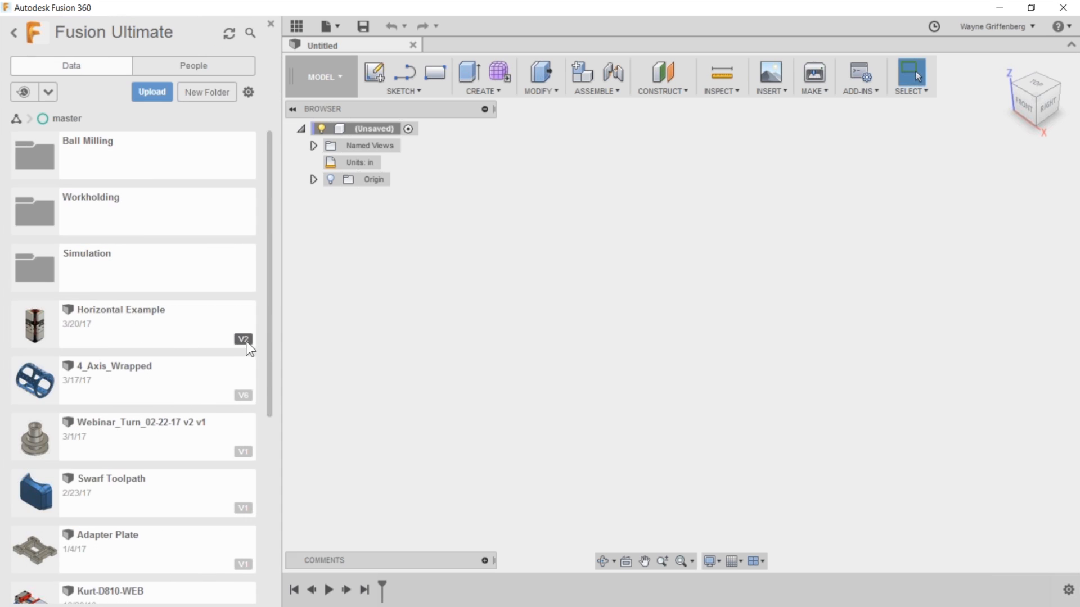
# Examine the version history of the 4_Axis_Wrapped design and hide the data panel.
pyautogui.click(242, 396)
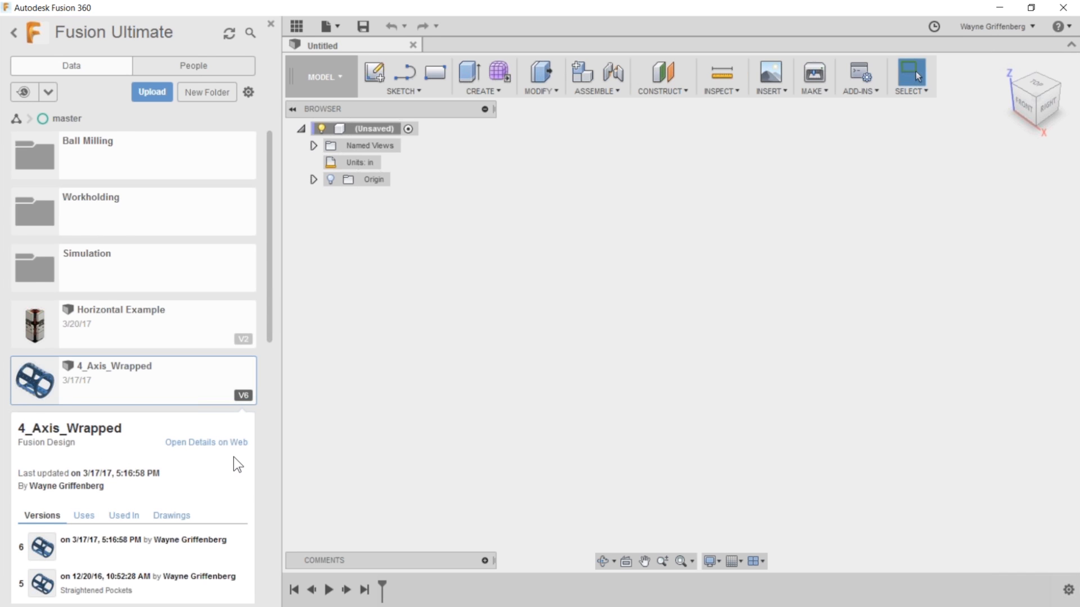
pyautogui.scroll(-3, 234, 456)
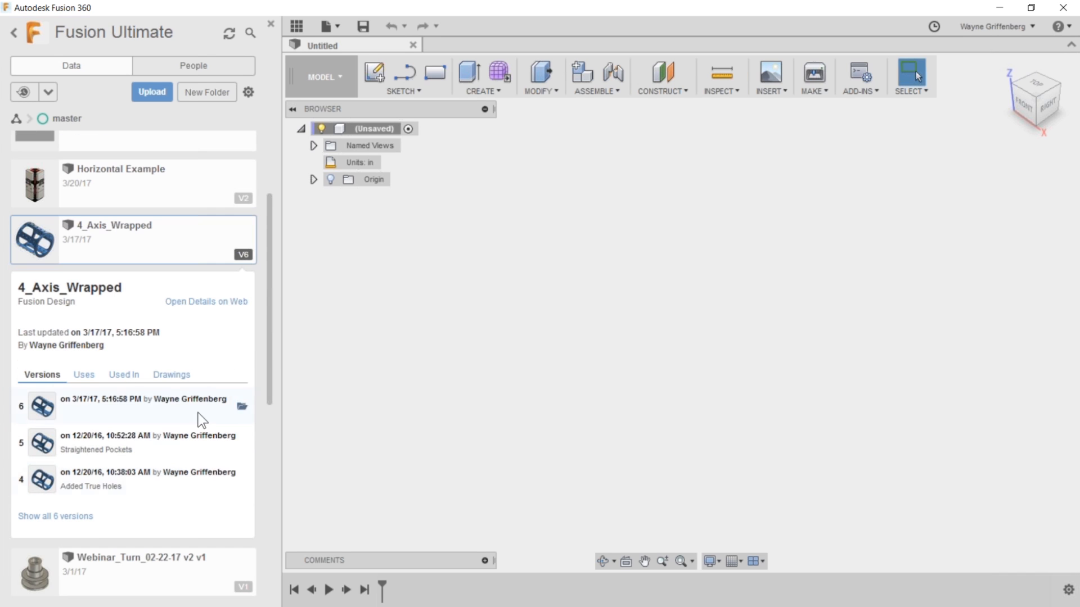
pyautogui.scroll(3, 181, 431)
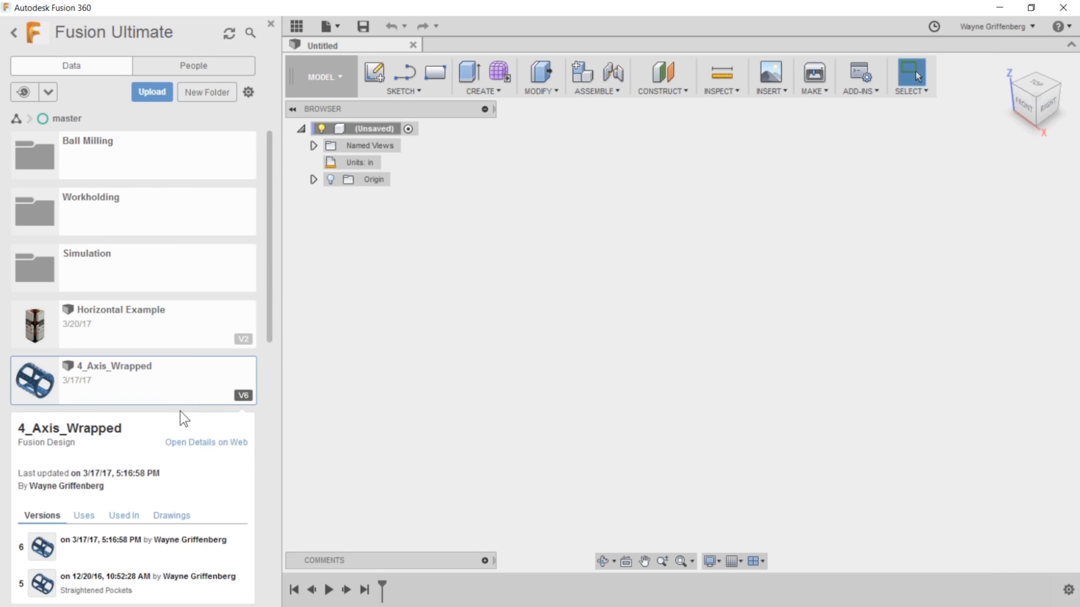
pyautogui.click(242, 395)
pyautogui.scroll(-3, 166, 527)
pyautogui.scroll(-3, 166, 532)
pyautogui.scroll(6, 167, 534)
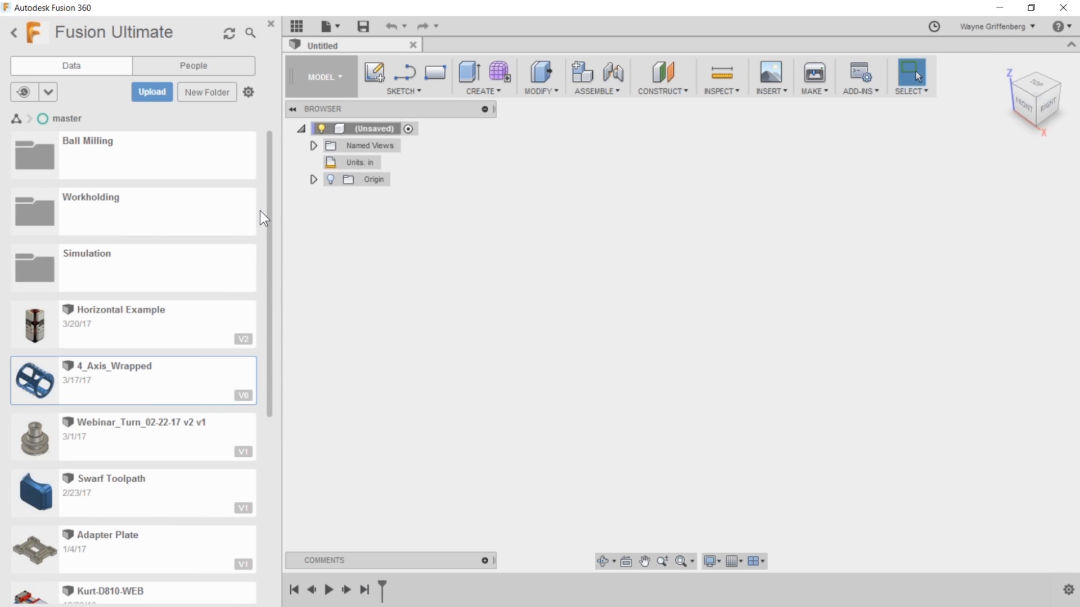
pyautogui.click(271, 25)
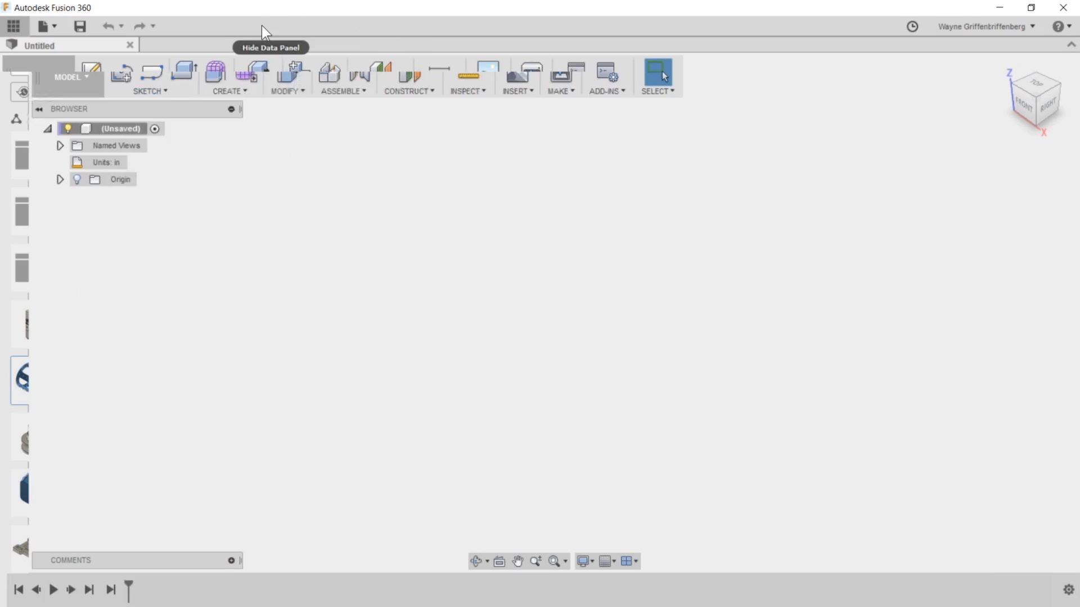
# Review the available workspaces and the source options of the Drawing workspace.
pyautogui.click(39, 83)
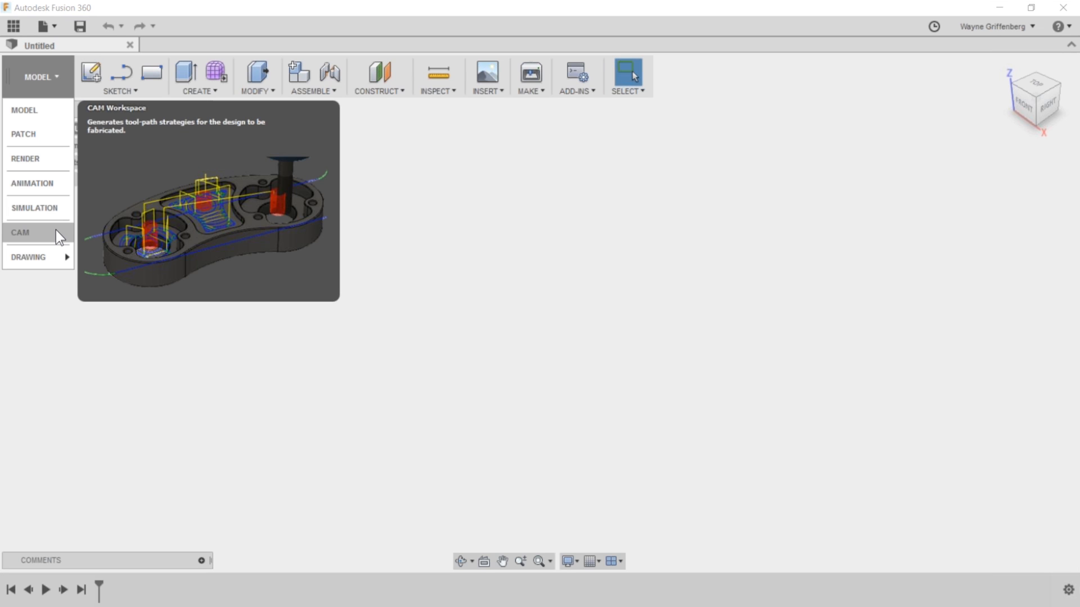
pyautogui.moveTo(65, 258)
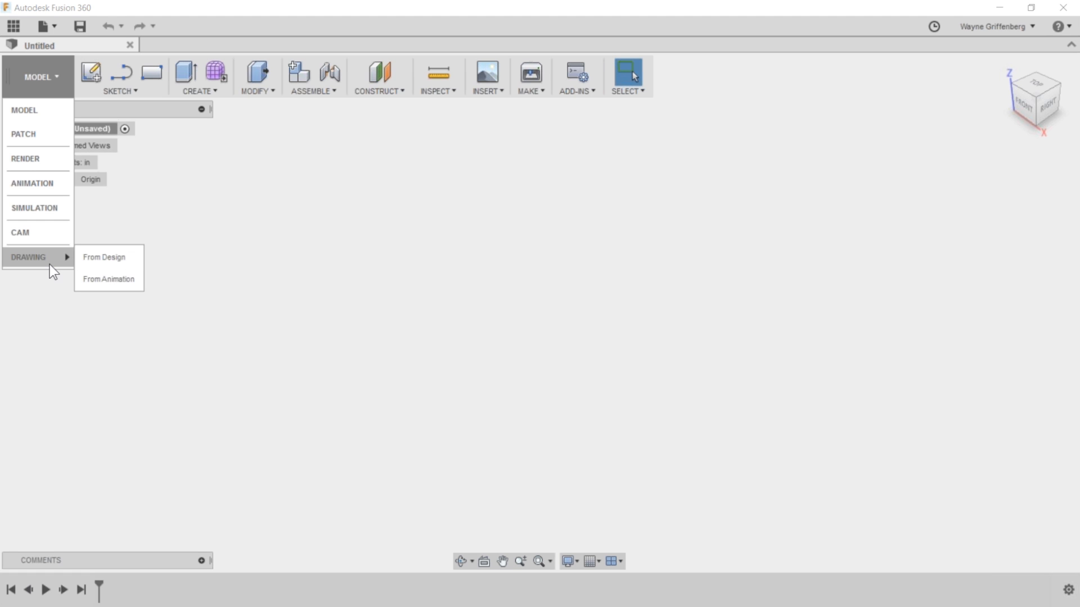
pyautogui.click(55, 75)
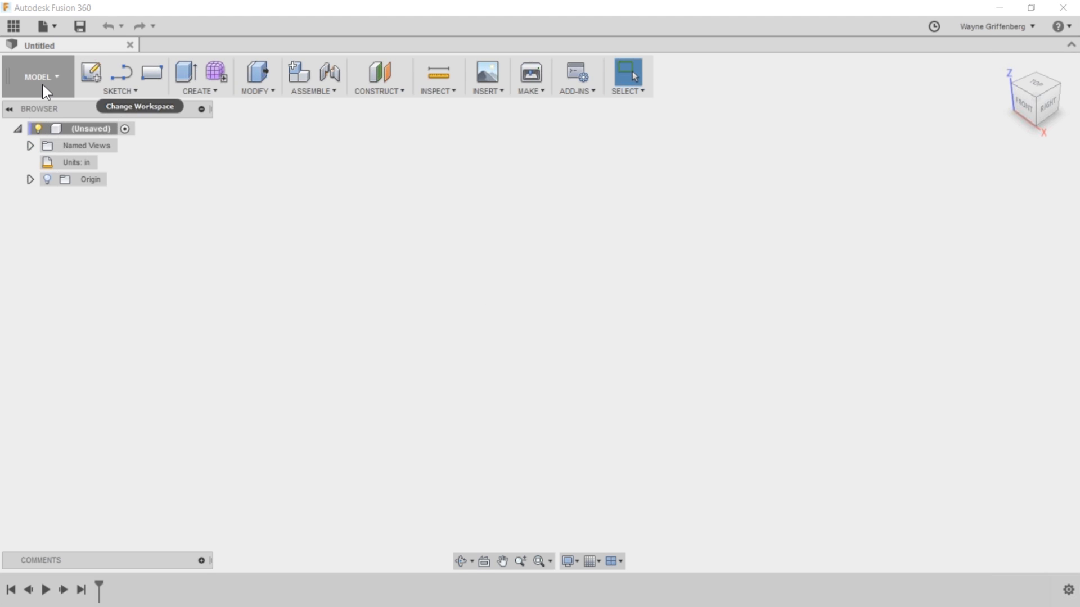
# Expand the Origin folder and turn on visibility of the origin planes and axes.
pyautogui.click(31, 179)
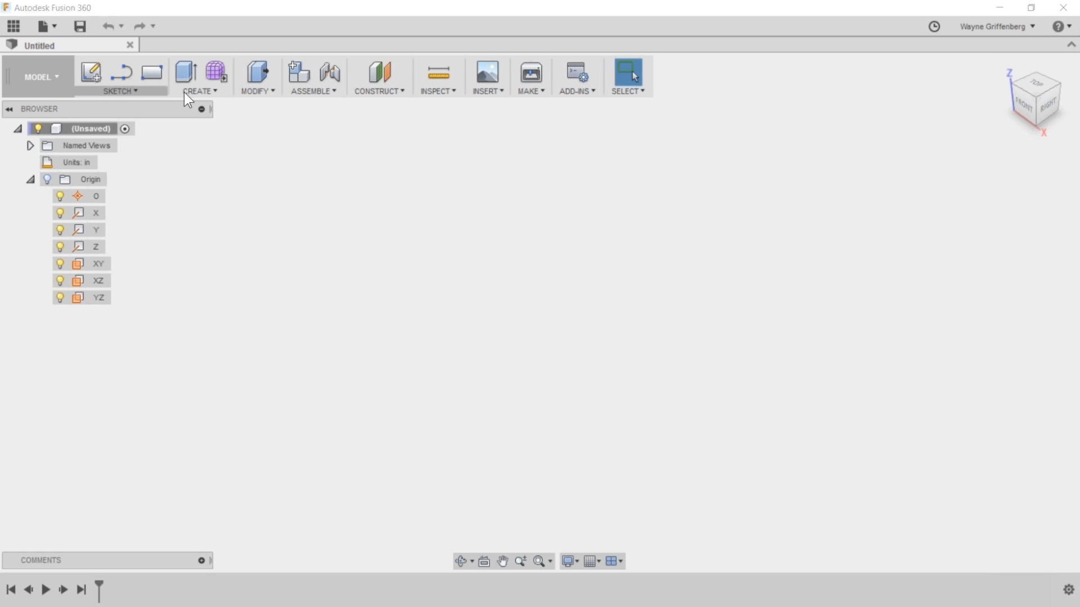
pyautogui.click(121, 91)
pyautogui.click(122, 93)
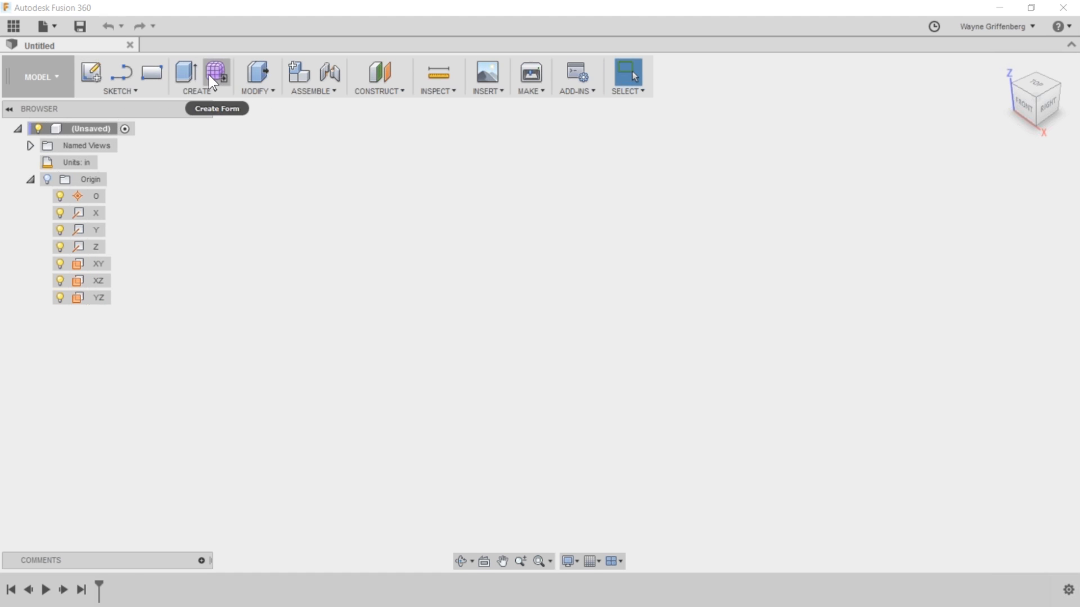
pyautogui.click(198, 91)
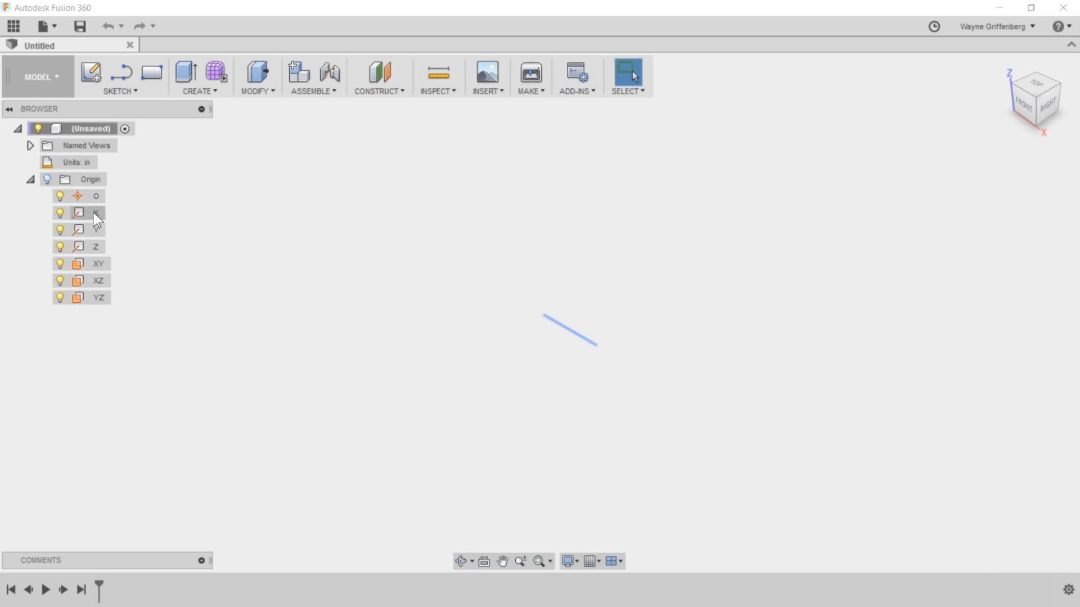
pyautogui.click(47, 180)
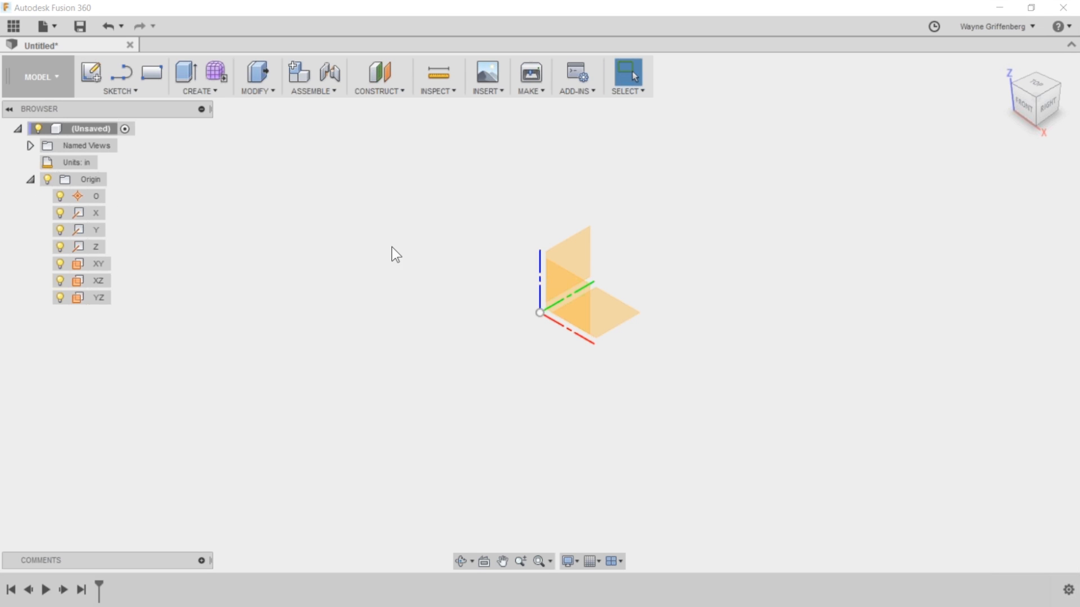
# Create a new sketch on the XZ origin plane.
pyautogui.click(571, 333)
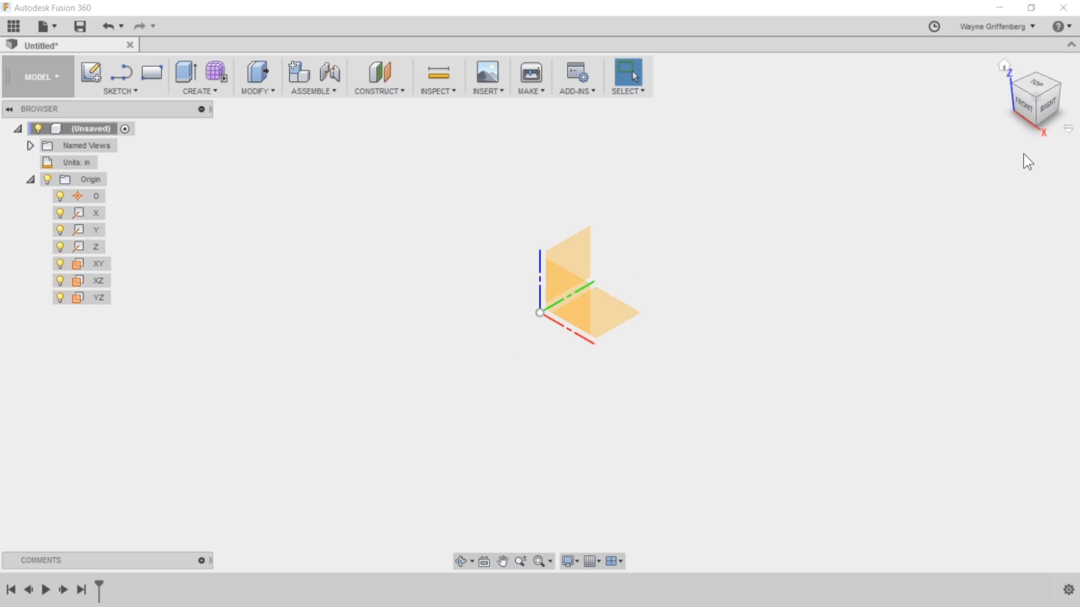
pyautogui.moveTo(1038, 104)
pyautogui.mouseDown()
pyautogui.moveTo(1036, 89)
pyautogui.moveTo(1012, 135)
pyautogui.moveTo(1046, 73)
pyautogui.moveTo(1026, 110)
pyautogui.moveTo(1034, 101)
pyautogui.mouseUp()
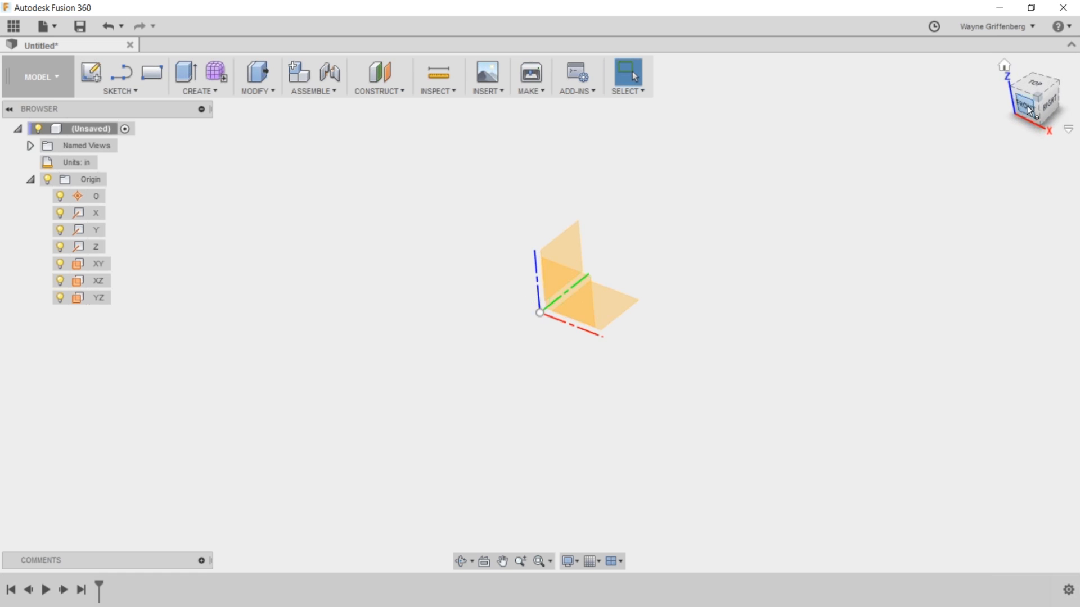
pyautogui.click(568, 290)
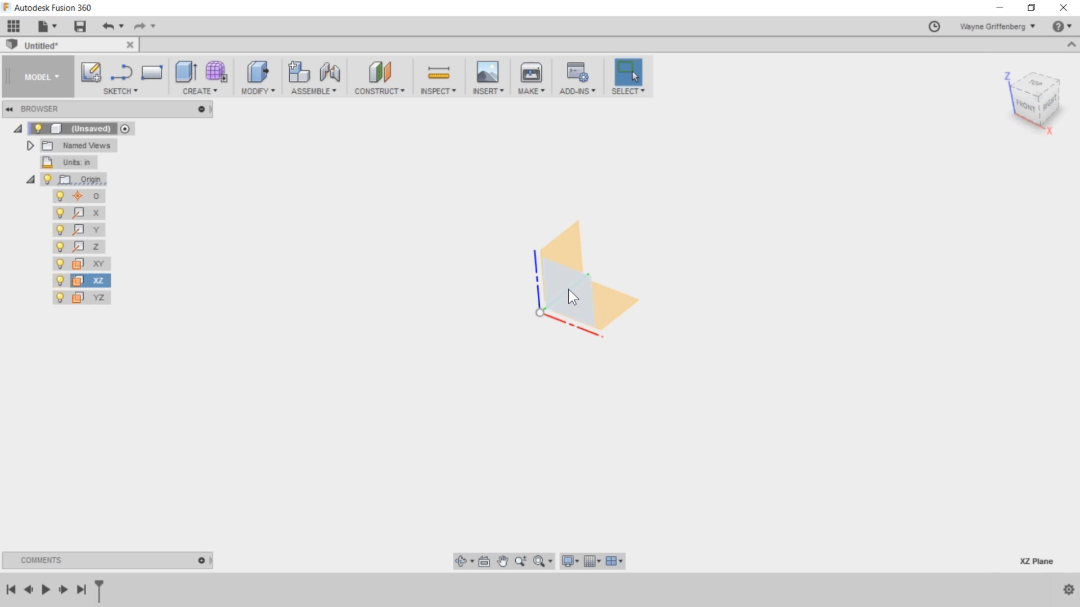
pyautogui.rightClick(569, 290)
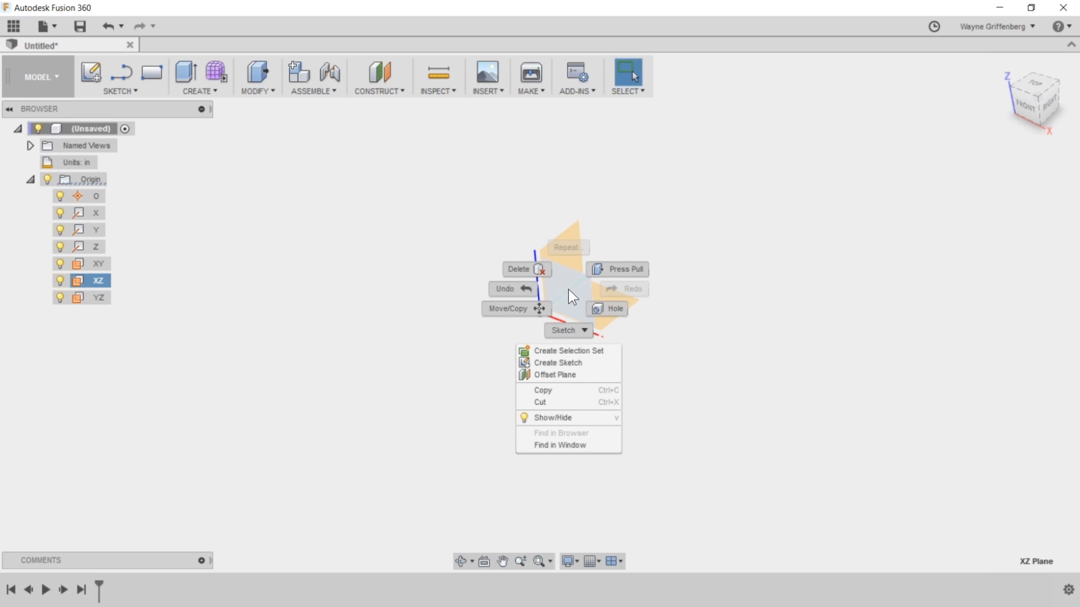
pyautogui.click(558, 362)
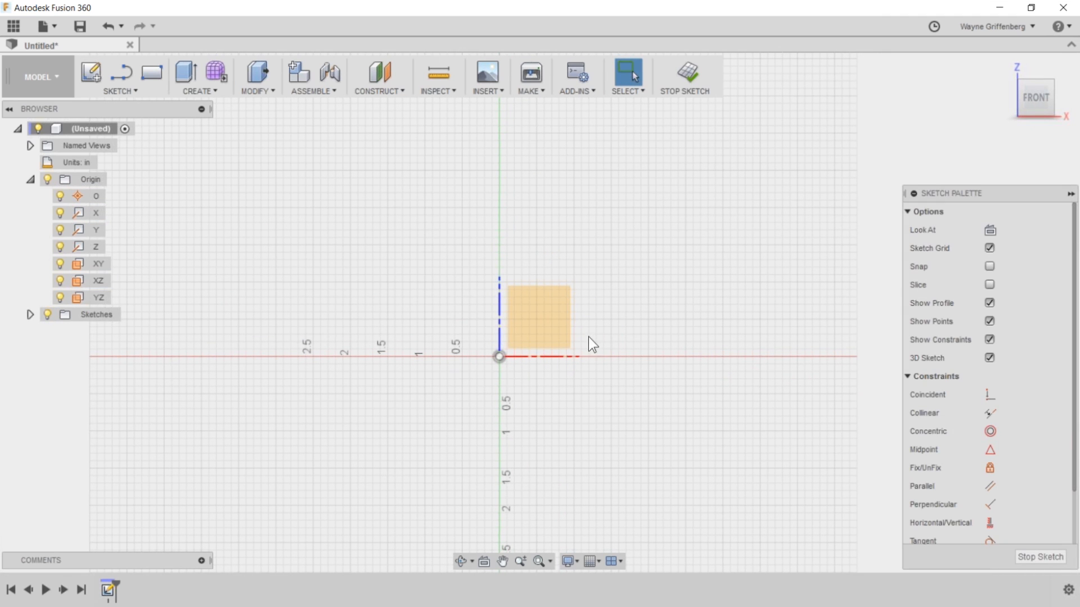
# Examine the empty sketch grid and review the available sketch drawing and solid creation commands.
pyautogui.scroll(-5, 544, 341)
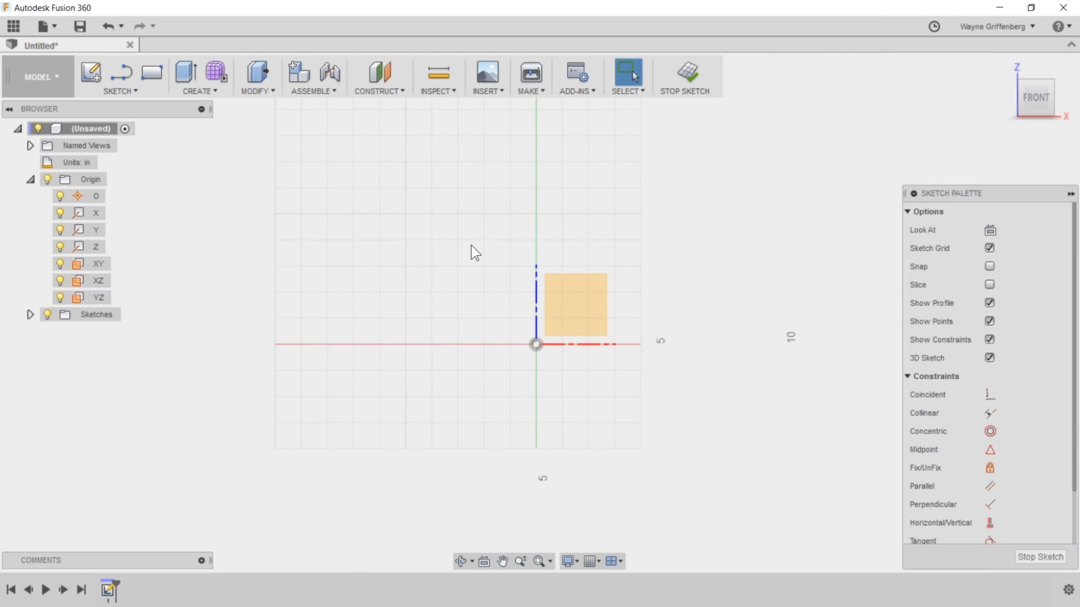
pyautogui.scroll(-3, 485, 264)
pyautogui.scroll(4, 500, 402)
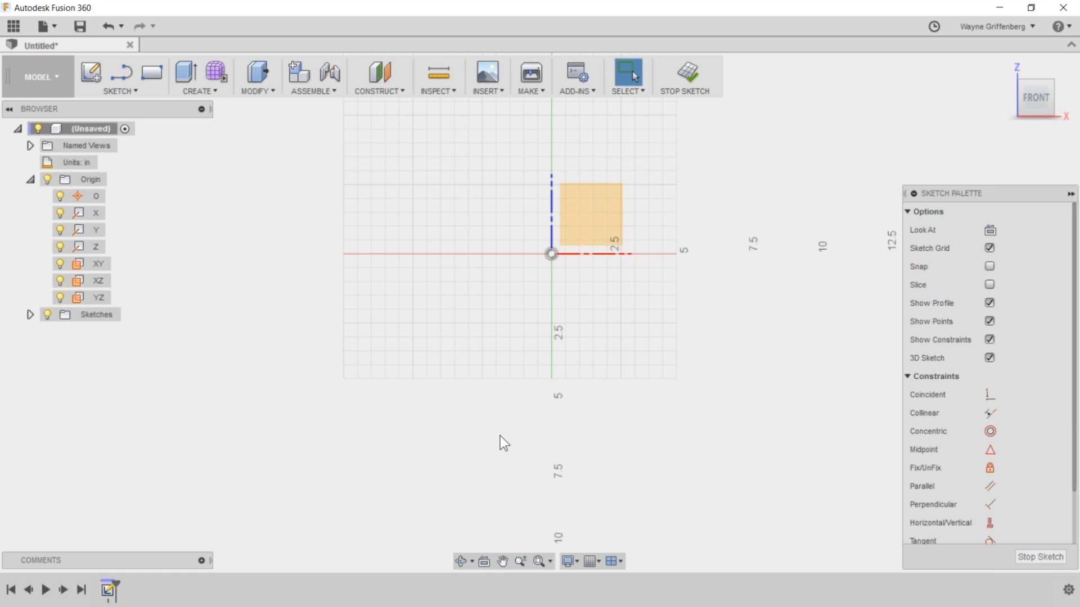
pyautogui.scroll(-2, 493, 444)
pyautogui.scroll(4, 551, 193)
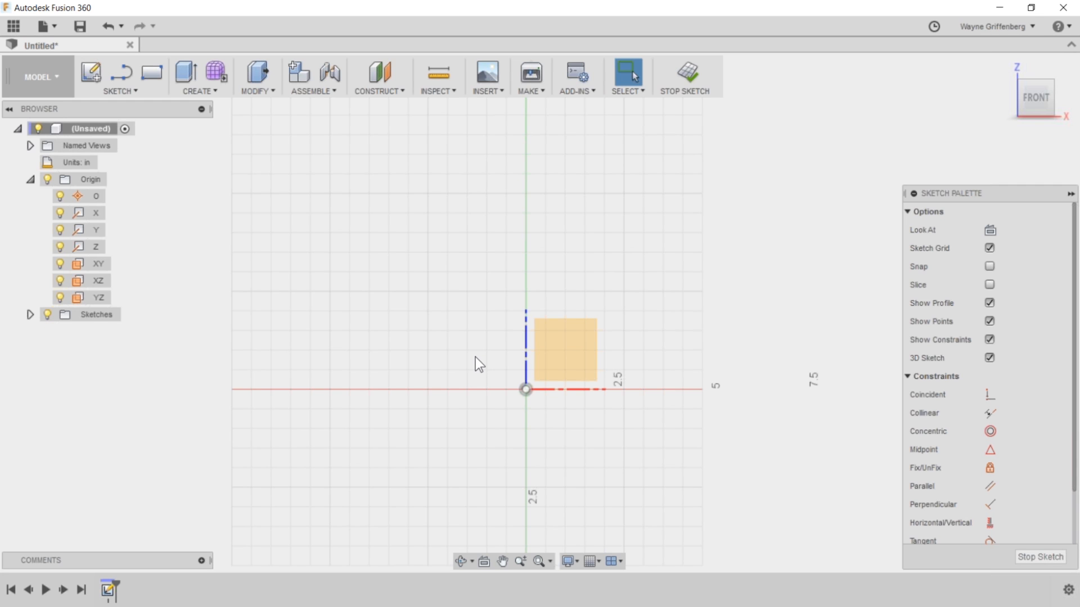
pyautogui.press('r')
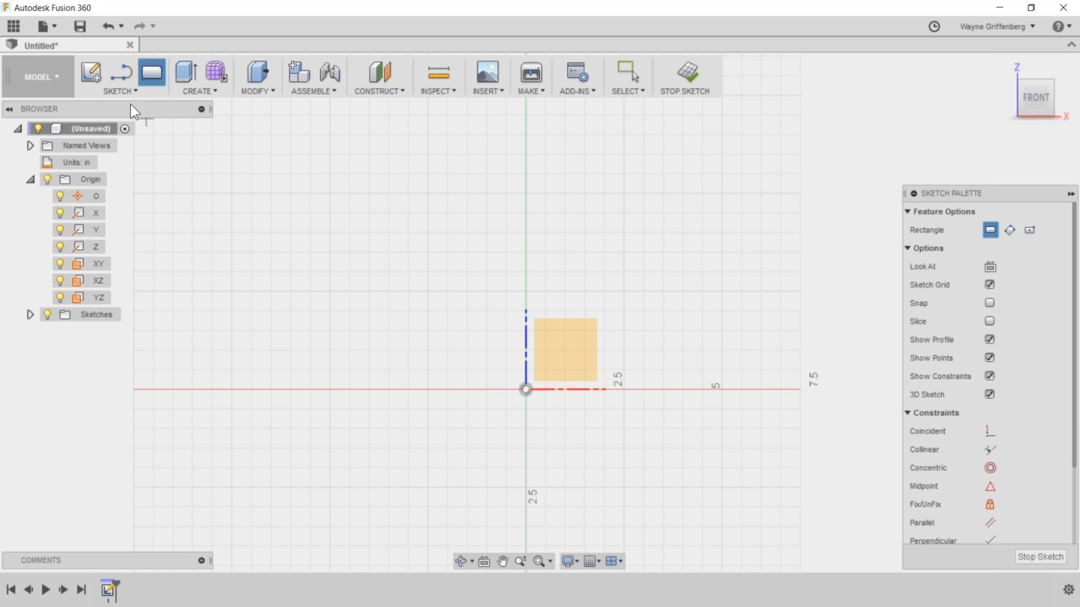
pyautogui.click(116, 90)
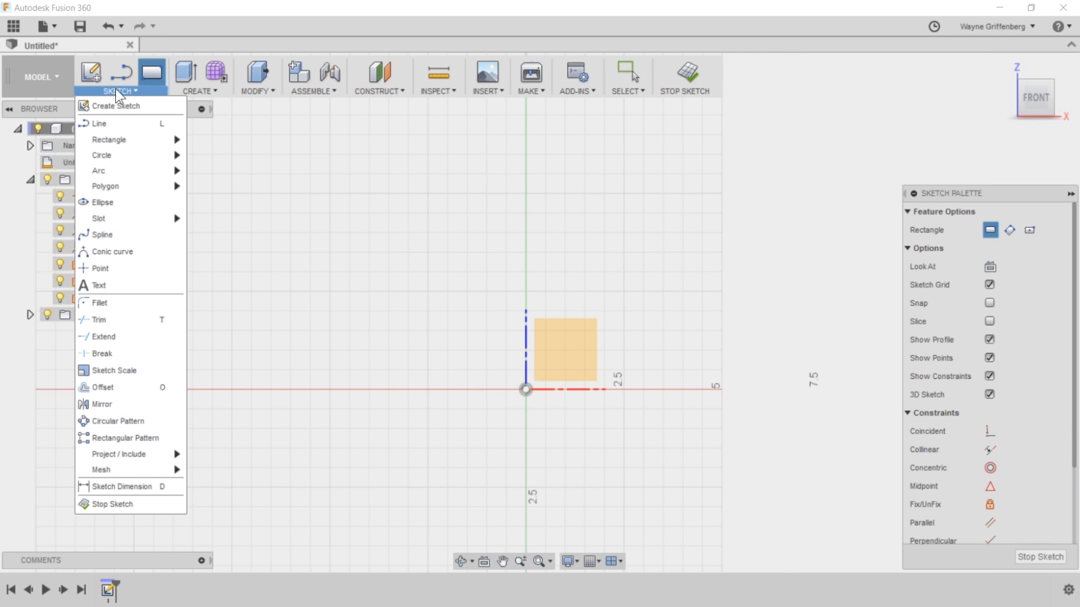
pyautogui.moveTo(142, 140)
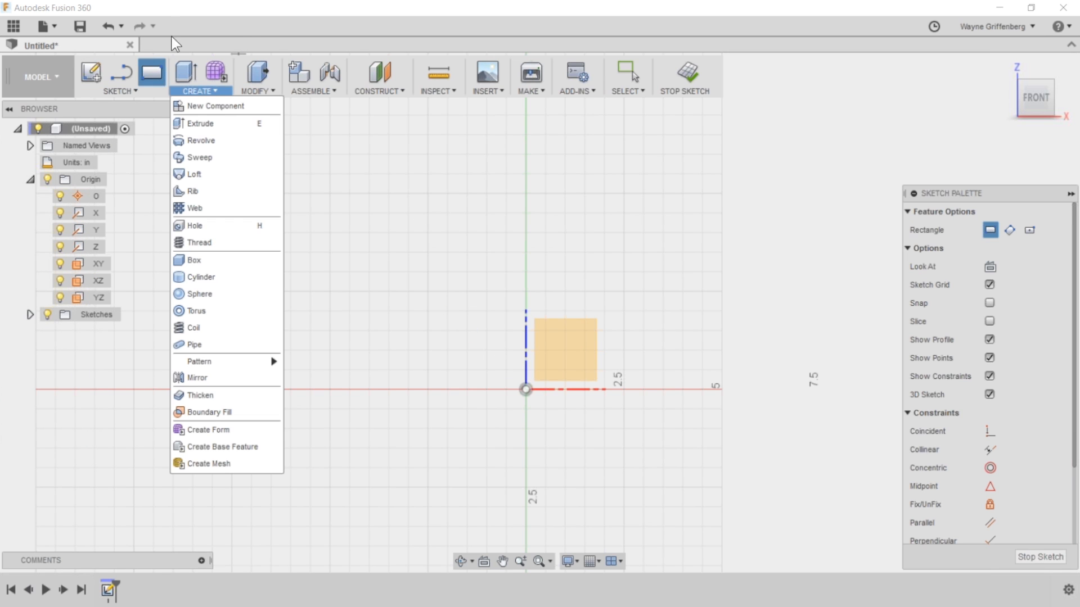
# Draw a two-point rectangle from the origin toward negative X, 1.5 in high and 4 in wide, above the X axis.
pyautogui.click(150, 73)
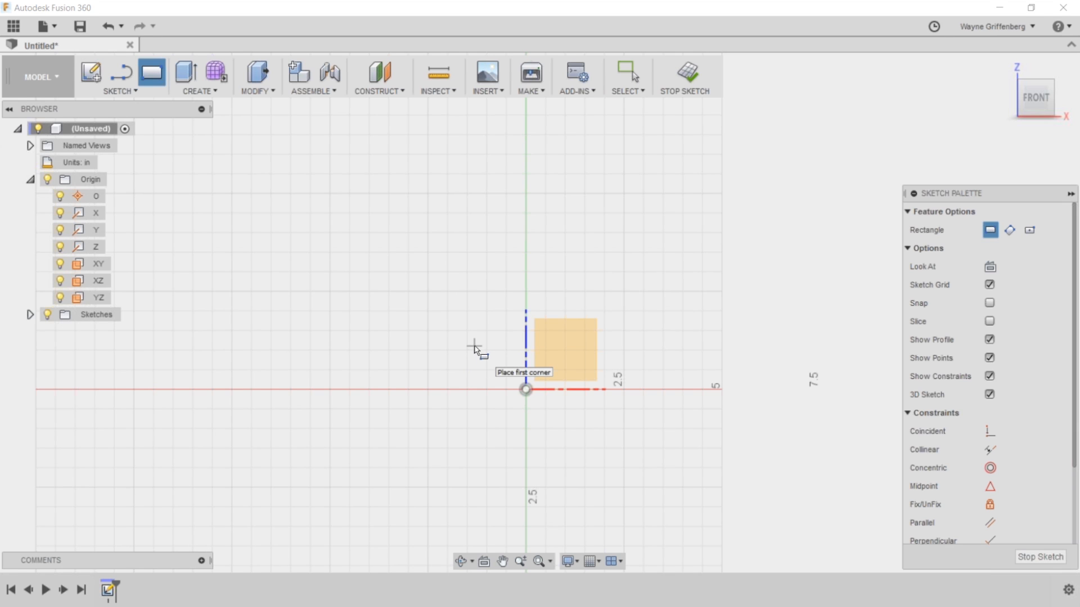
pyautogui.moveTo(976, 193)
pyautogui.mouseDown()
pyautogui.moveTo(955, 161)
pyautogui.moveTo(954, 177)
pyautogui.mouseUp()
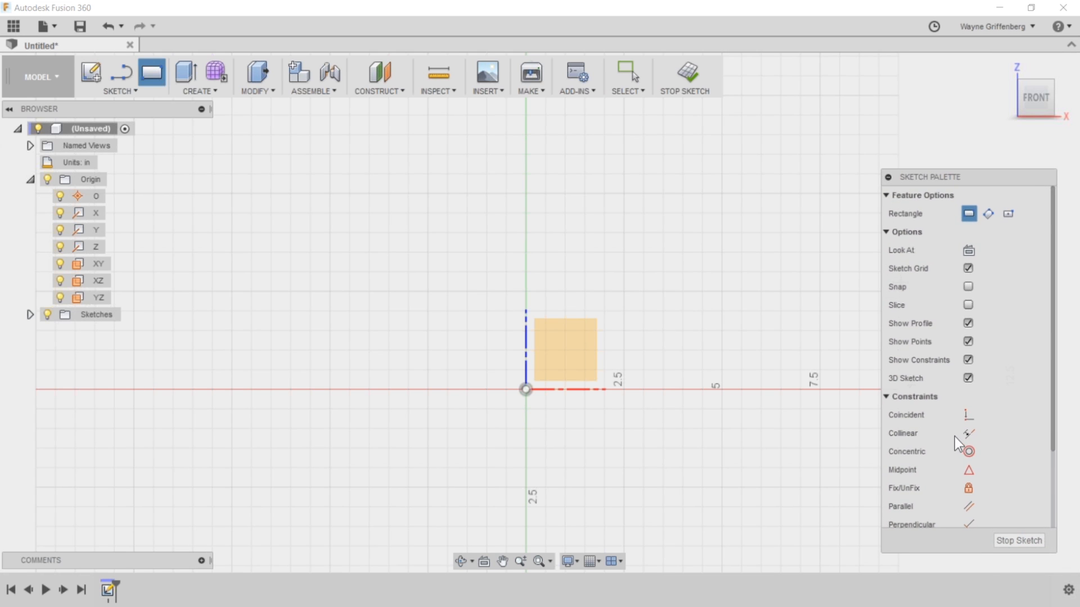
pyautogui.scroll(-3, 953, 437)
pyautogui.scroll(3, 943, 366)
pyautogui.click(526, 390)
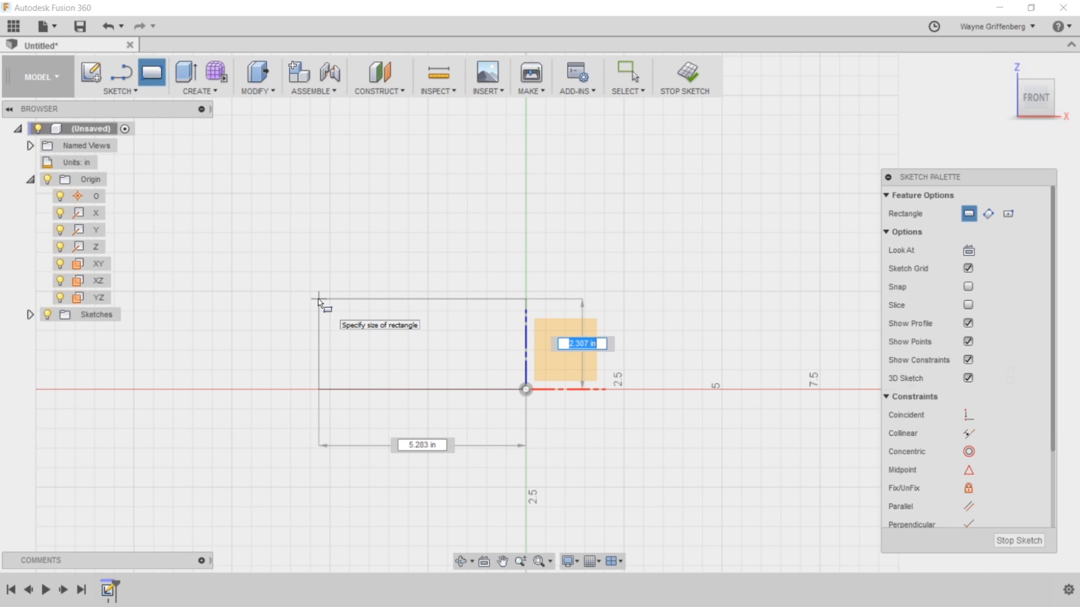
pyautogui.write('1.5')
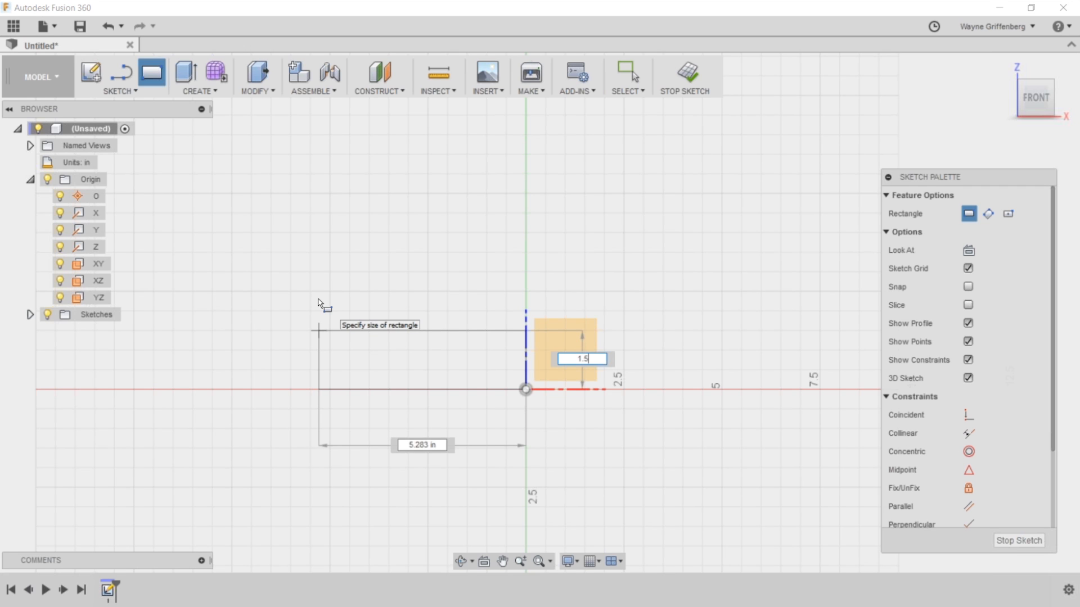
pyautogui.press('Tab')
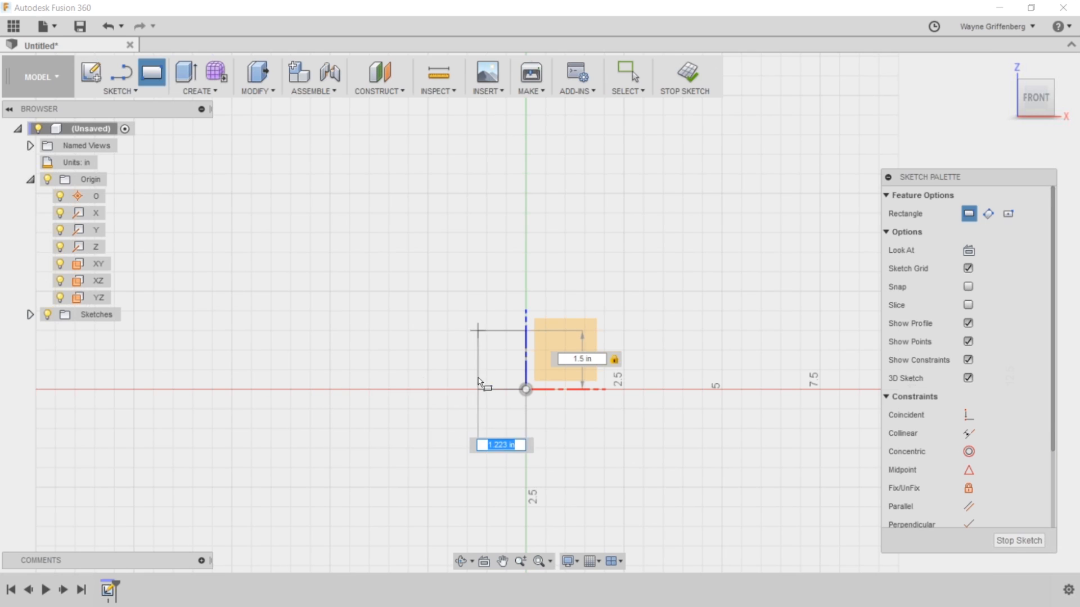
pyautogui.write('4')
pyautogui.press('Tab')
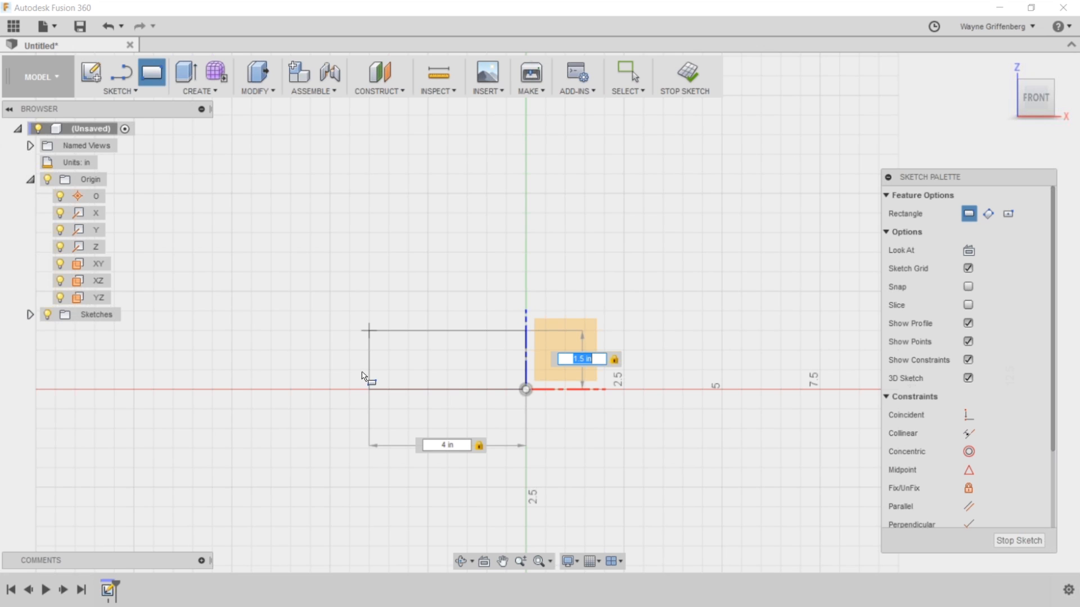
pyautogui.scroll(1, 364, 373)
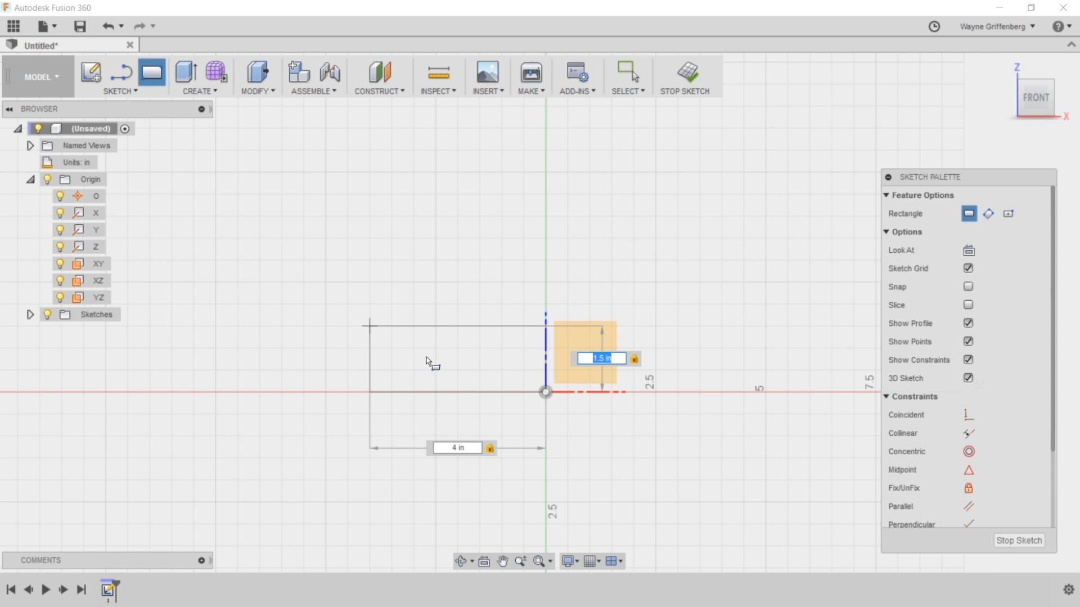
pyautogui.scroll(2, 439, 362)
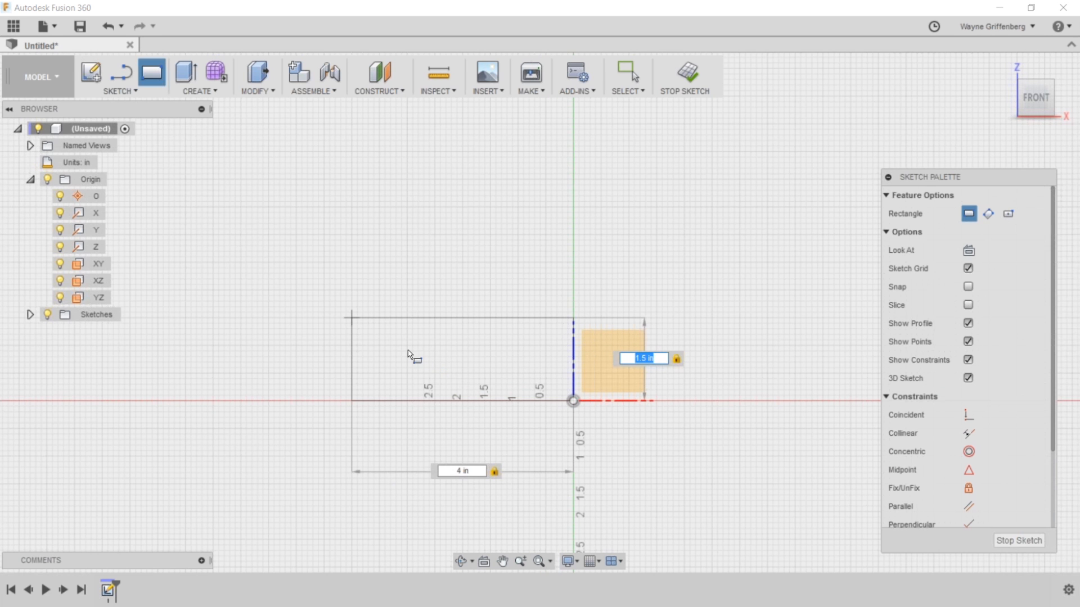
pyautogui.press('Return')
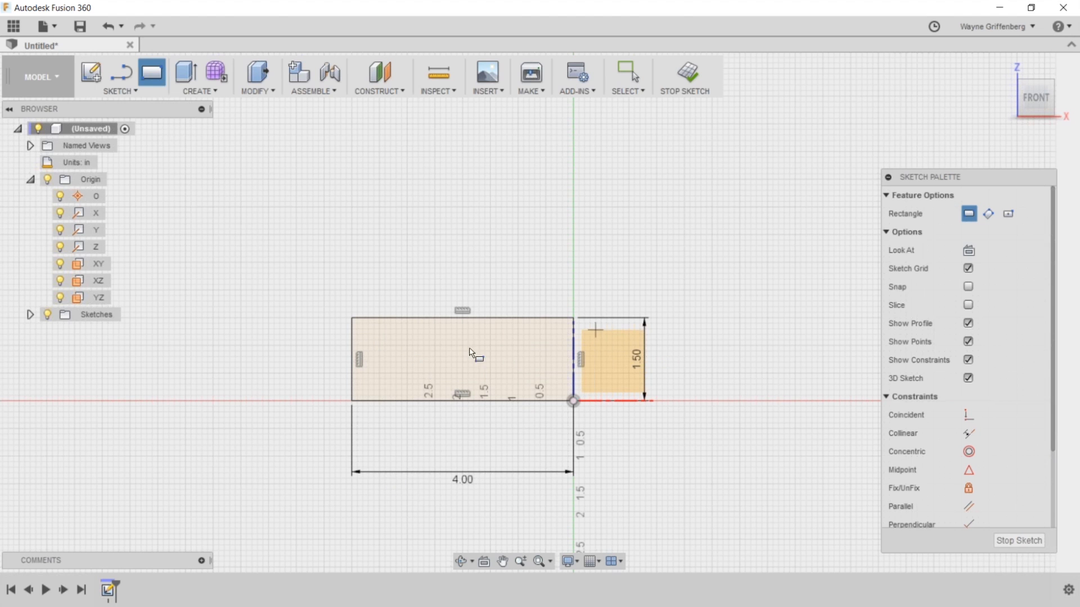
pyautogui.scroll(1, 413, 443)
pyautogui.scroll(1, 413, 443)
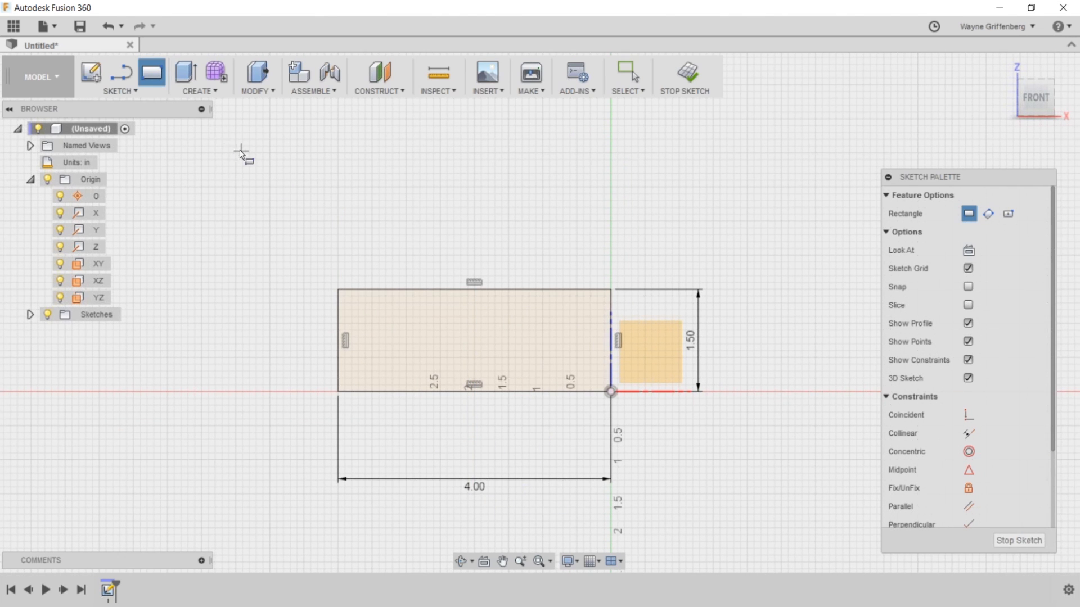
pyautogui.press('Escape')
# Reposition the 4.00 and 1.50 dimensions closer to the rectangle.
pyautogui.moveTo(490, 492); pyautogui.dragTo(474, 434)
pyautogui.moveTo(698, 341); pyautogui.dragTo(643, 341)
pyautogui.scroll(1, 628, 342)
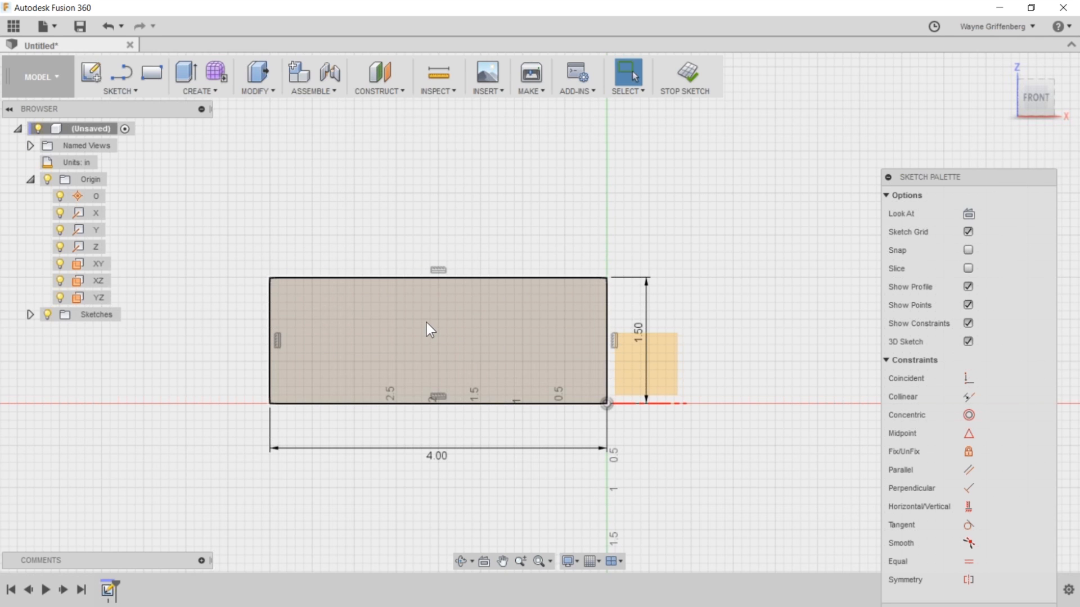
# Convert all four lines of the rectangle to construction geometry.
pyautogui.moveTo(221, 225)
pyautogui.mouseDown()
pyautogui.moveTo(473, 332)
pyautogui.moveTo(636, 419)
pyautogui.mouseUp()
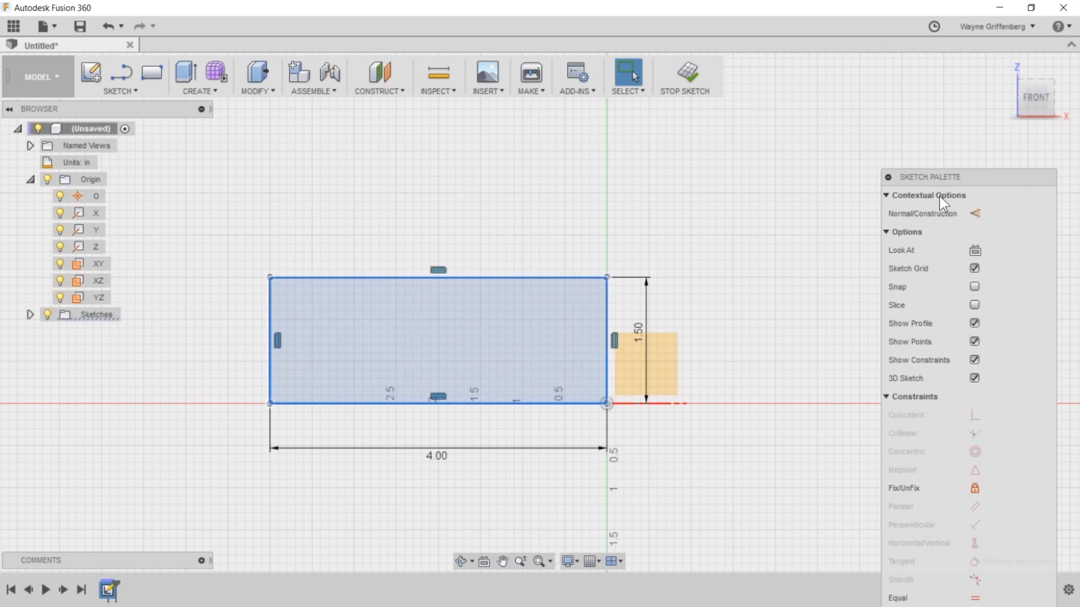
pyautogui.click(517, 229)
pyautogui.moveTo(222, 242); pyautogui.dragTo(649, 439)
pyautogui.click(977, 211)
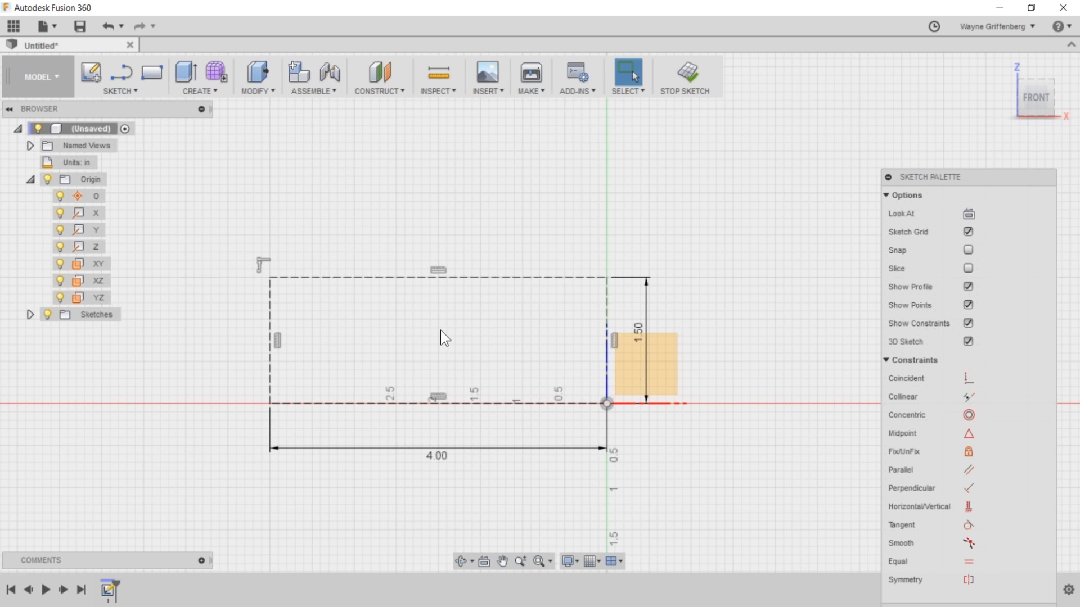
# Draw a 0.375 in high rectangle along the full upper edge inside the construction rectangle and finish the sketch.
pyautogui.scroll(1, 439, 331)
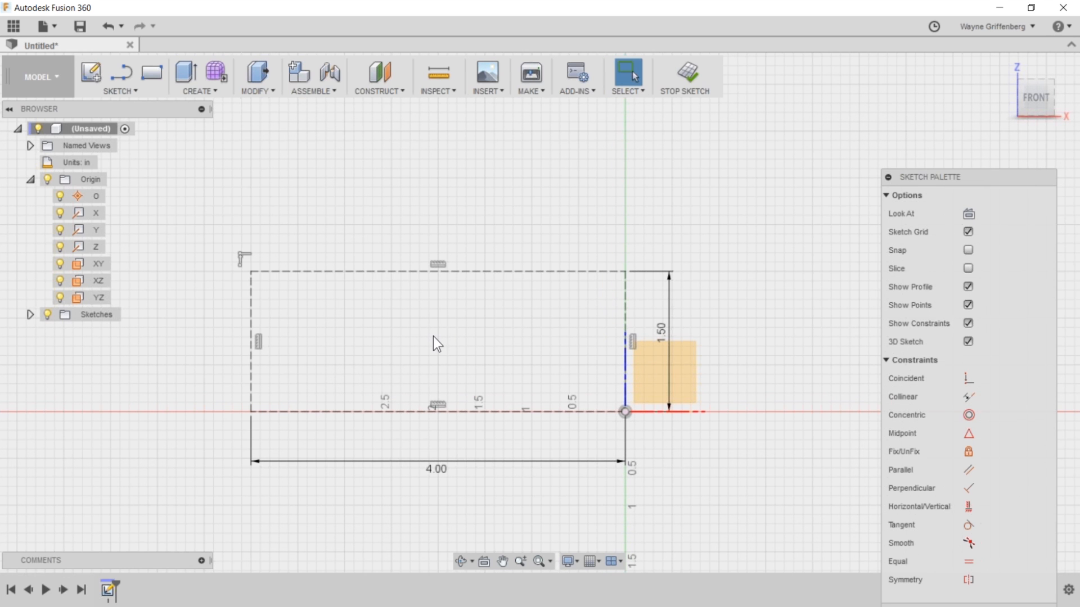
pyautogui.press('r')
pyautogui.click(251, 271)
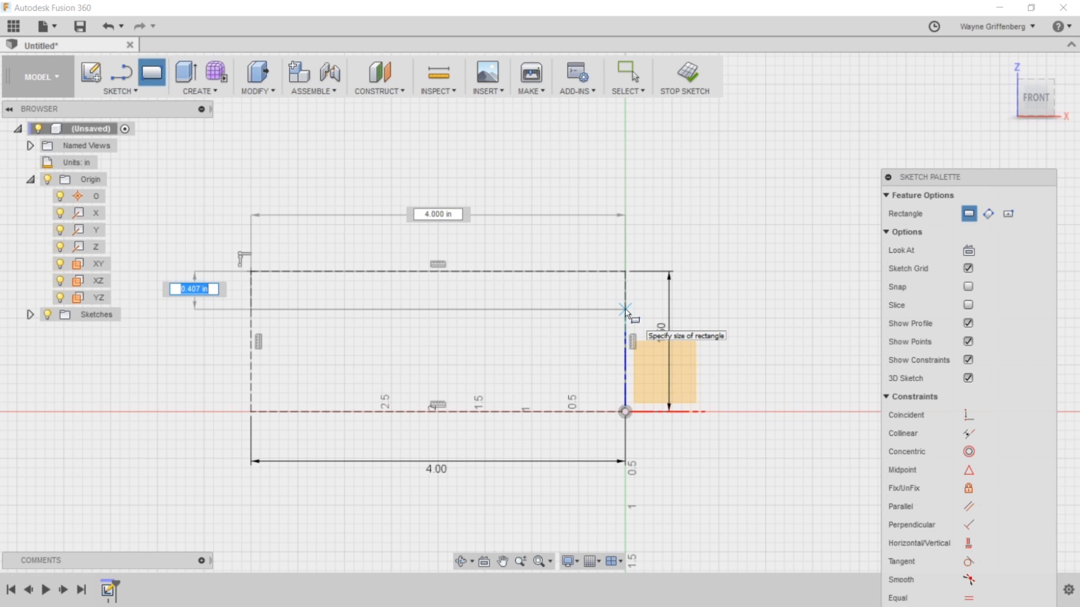
pyautogui.write('.375')
pyautogui.press('Return')
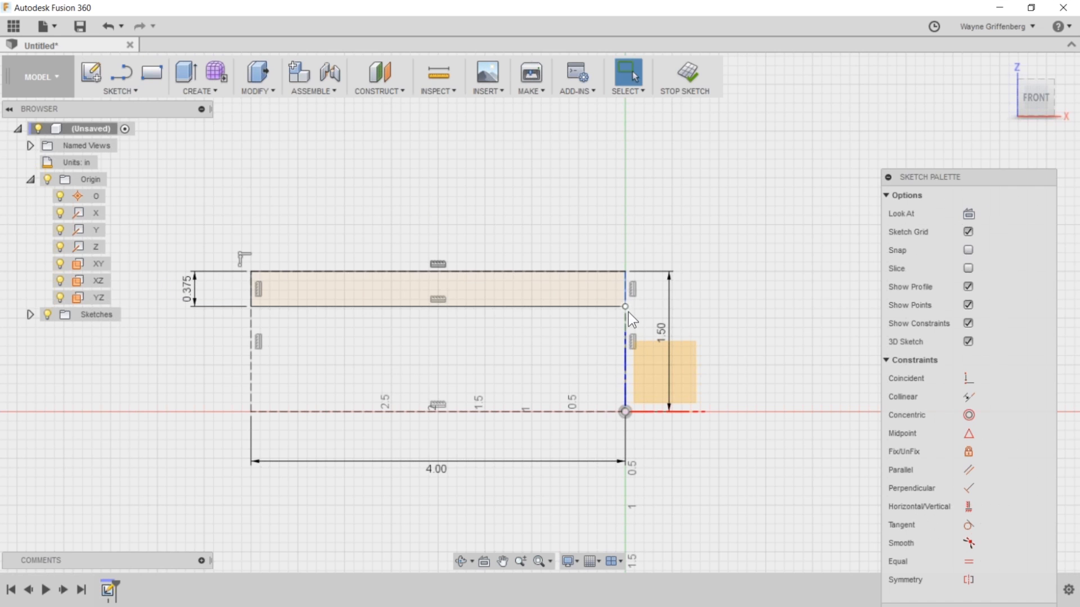
pyautogui.click(360, 296)
pyautogui.moveTo(721, 315)
pyautogui.keyDown('shift'); pyautogui.mouseDown(button='middle')
pyautogui.moveTo(660, 345)
pyautogui.moveTo(630, 447)
pyautogui.moveTo(643, 451)
pyautogui.mouseUp(button='middle'); pyautogui.keyUp('shift')
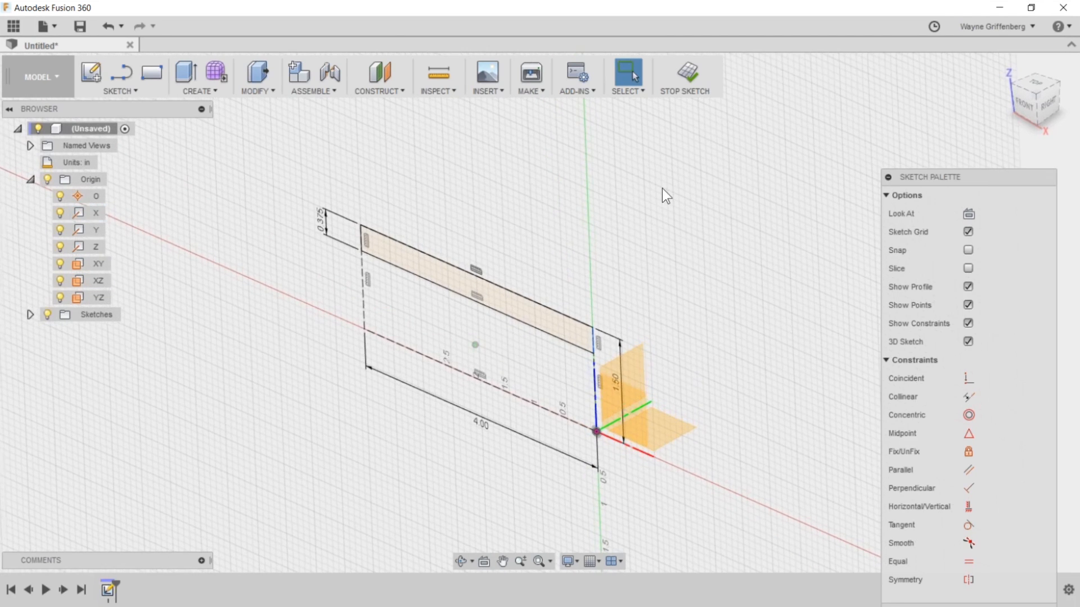
pyautogui.click(686, 76)
# Revolve the thin rectangular profile 360 degrees about the X axis as a new body.
pyautogui.click(194, 91)
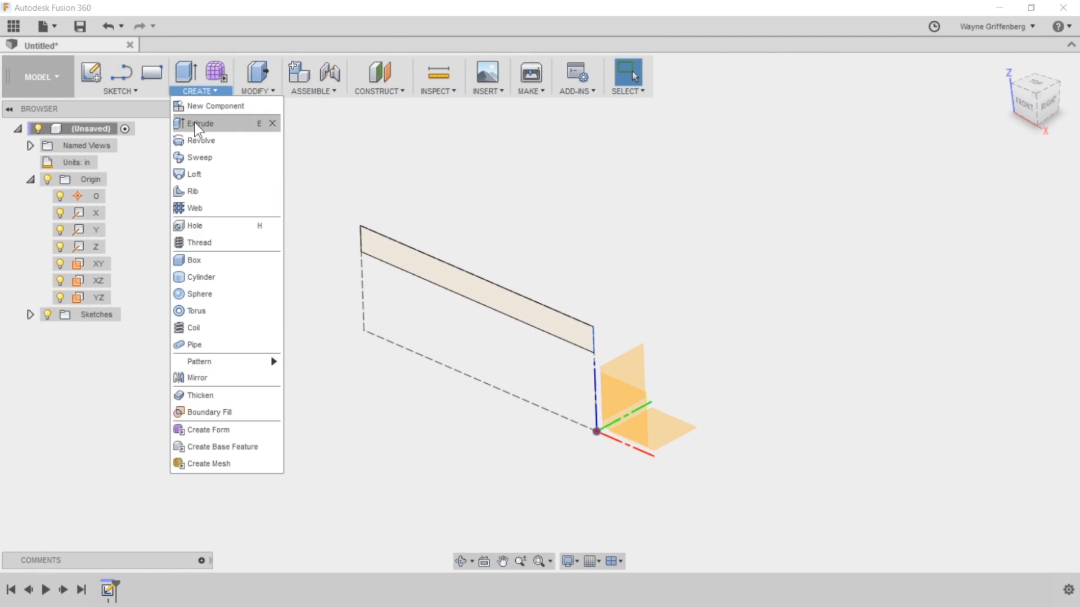
pyautogui.click(193, 139)
pyautogui.moveTo(385, 121)
pyautogui.mouseDown()
pyautogui.moveTo(1004, 192)
pyautogui.moveTo(989, 183)
pyautogui.mouseUp()
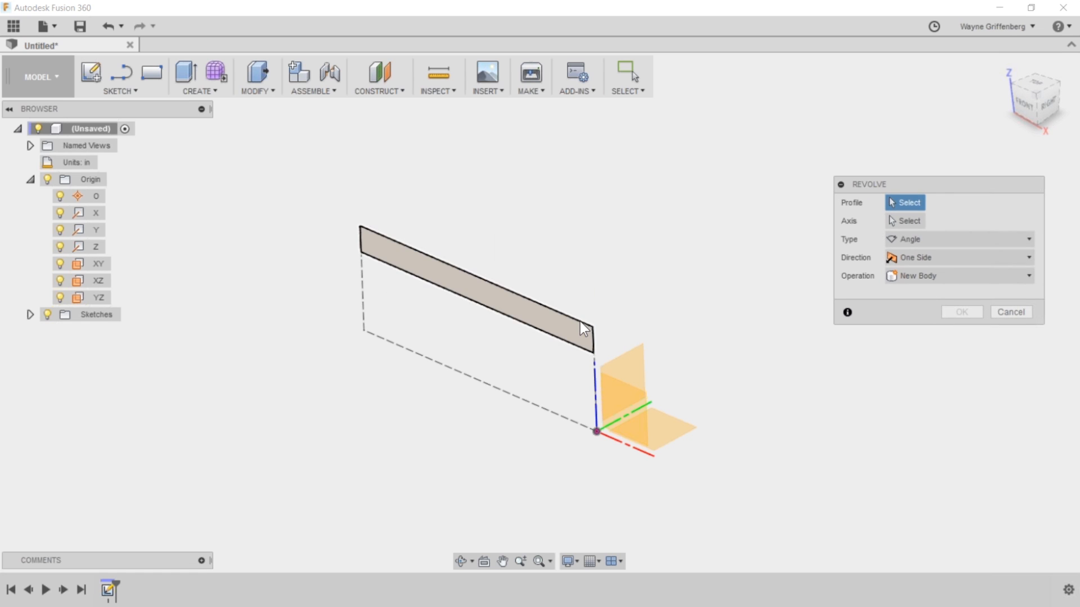
pyautogui.click(484, 295)
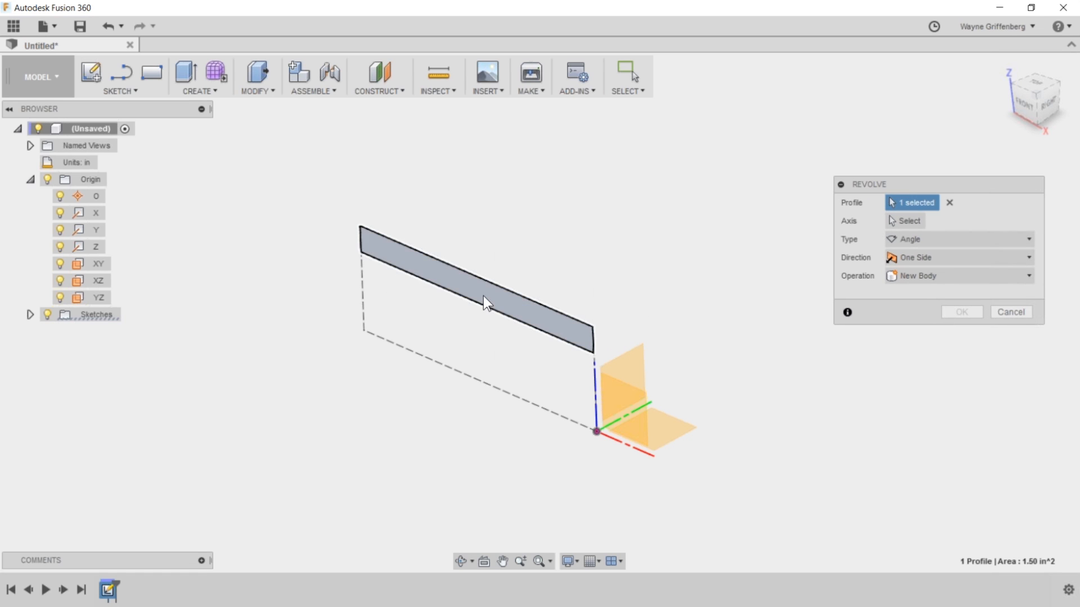
pyautogui.click(897, 225)
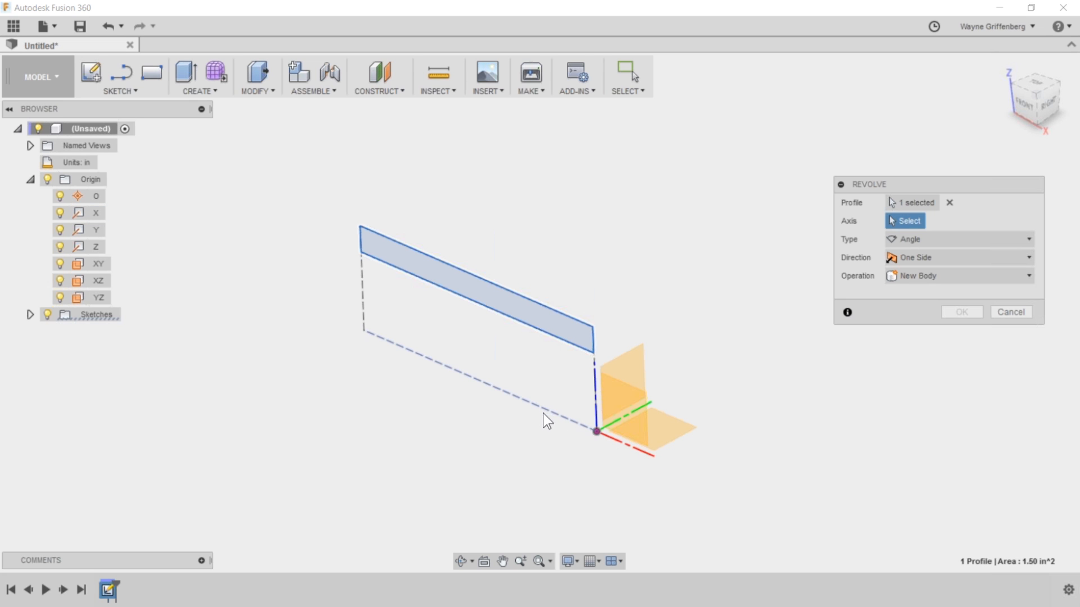
pyautogui.click(640, 450)
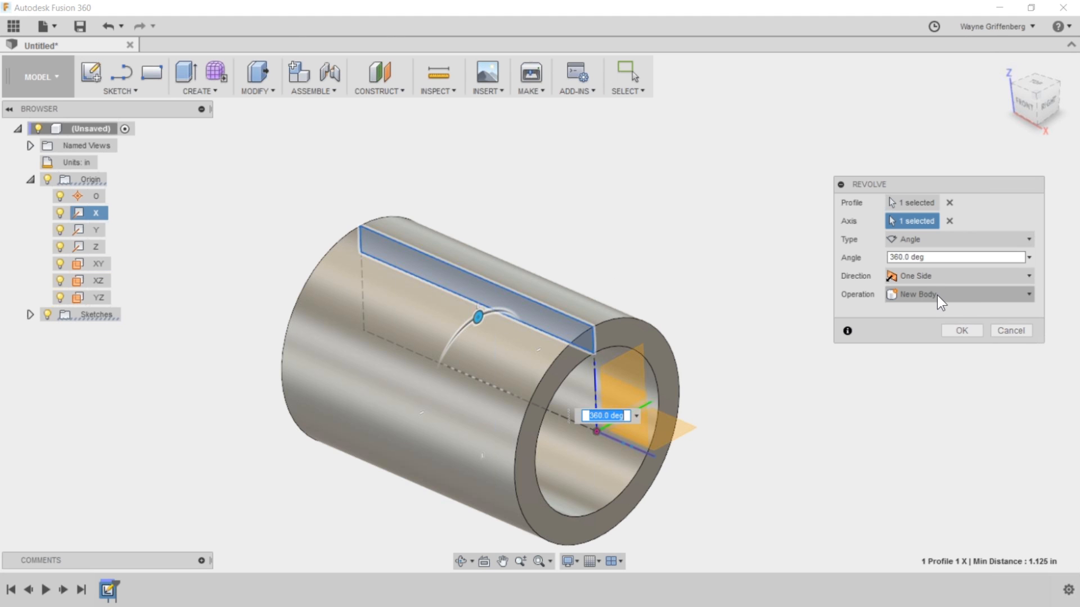
pyautogui.click(956, 330)
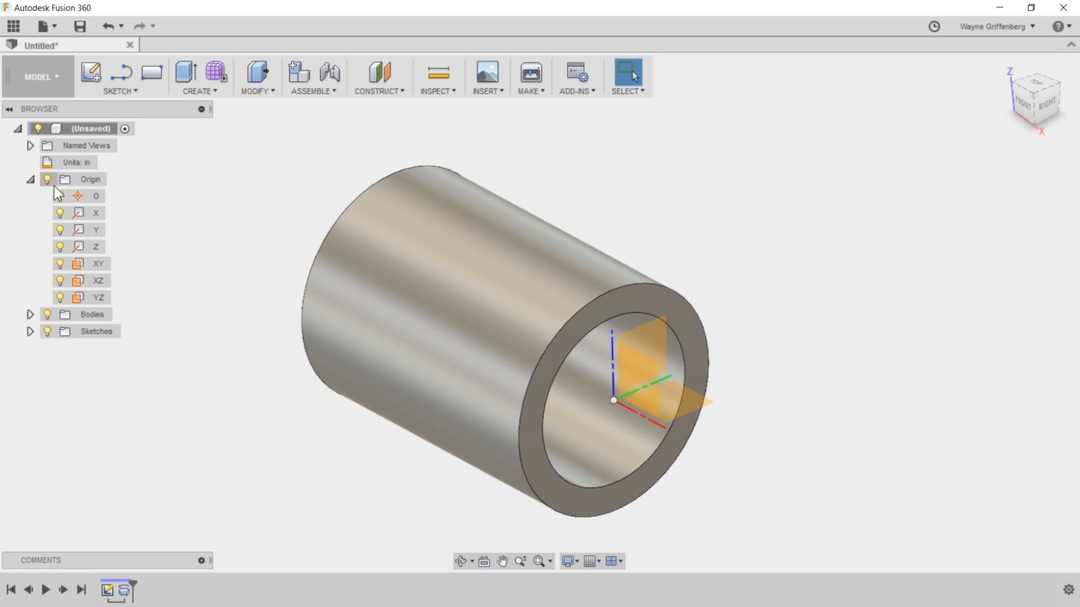
# Create a construction plane offset from the XZ plane in the negative direction, toward the front side of the cylinder.
pyautogui.click(30, 179)
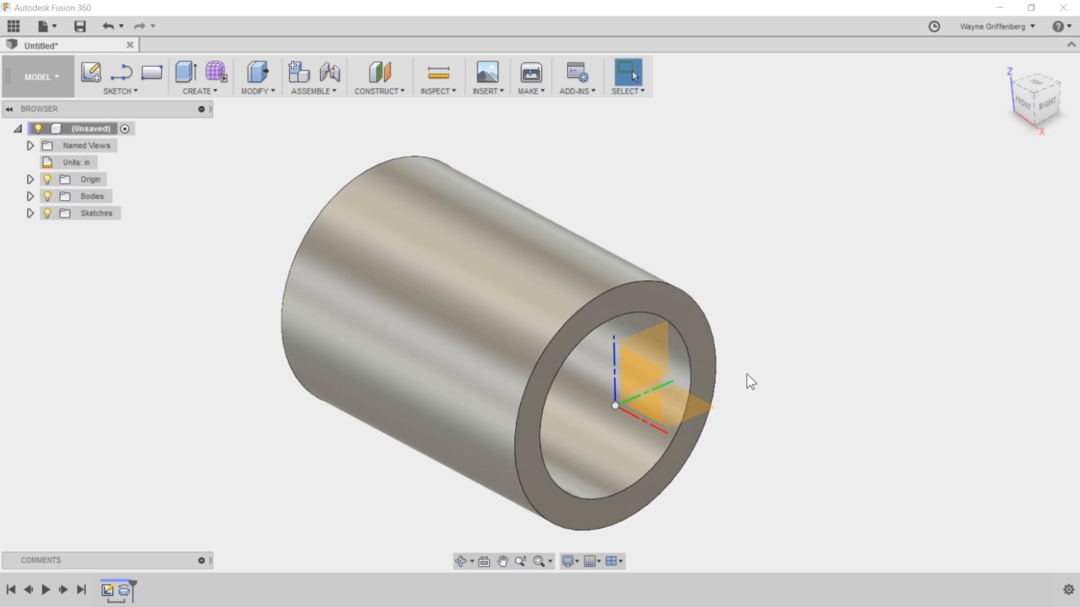
pyautogui.click(643, 379)
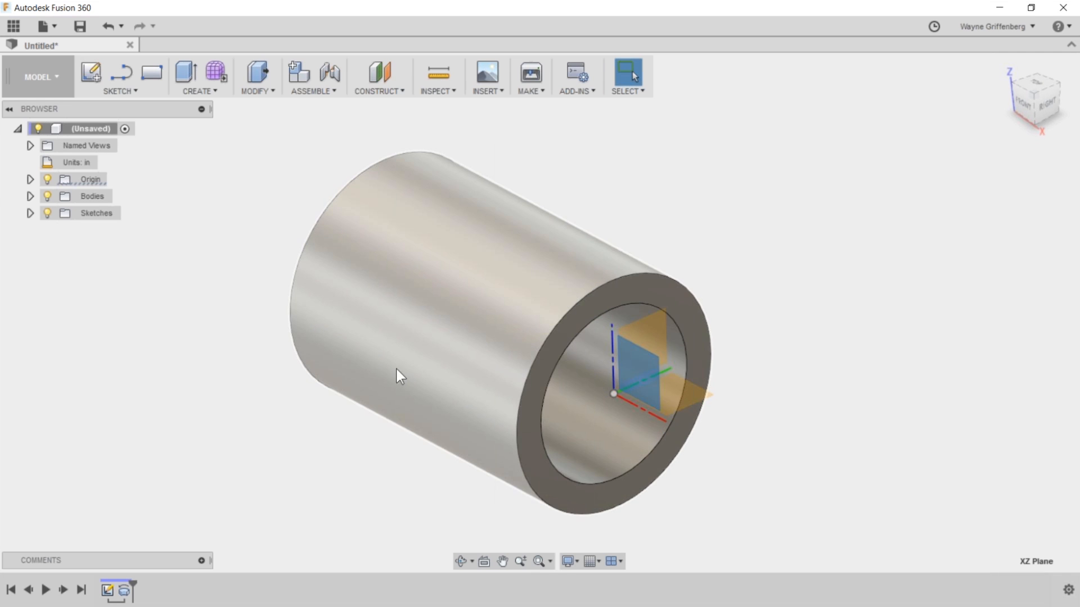
pyautogui.keyDown('shift'); pyautogui.moveTo(362, 366); pyautogui.dragTo(529, 320, button='middle'); pyautogui.keyUp('shift')
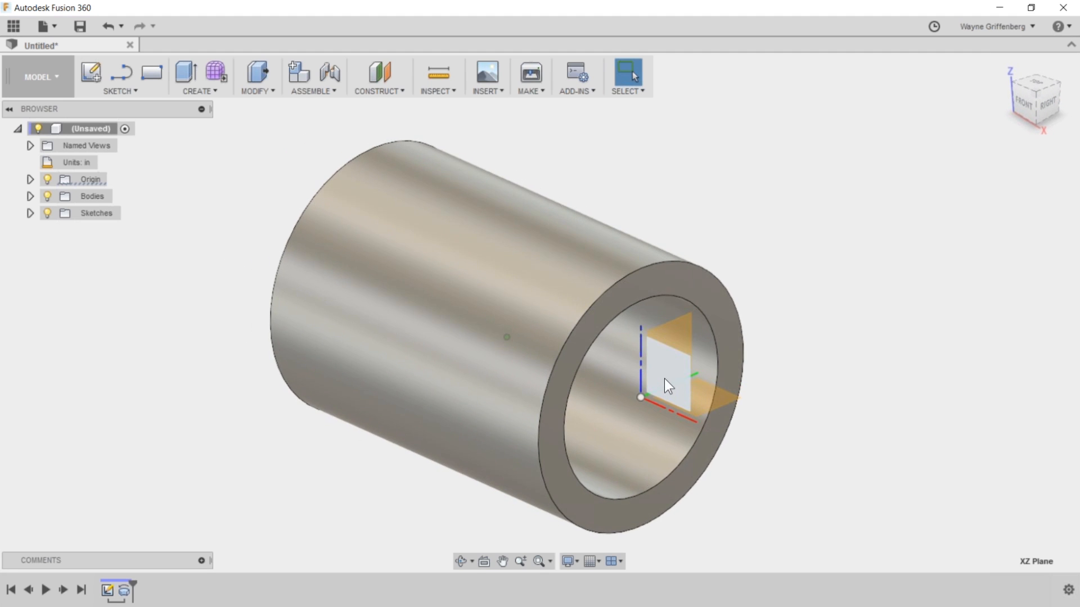
pyautogui.click(672, 377)
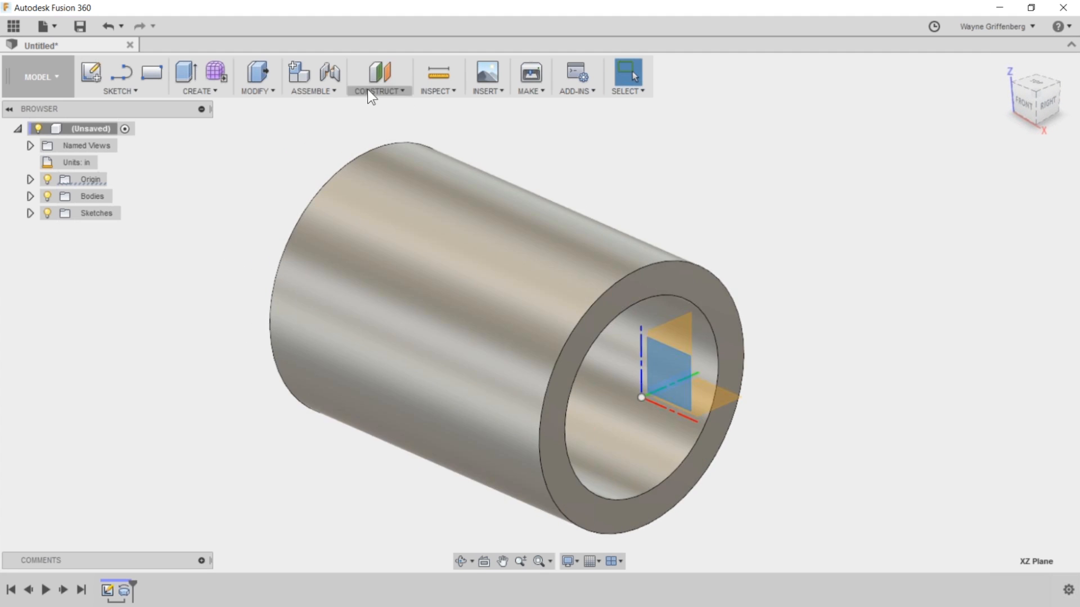
pyautogui.click(372, 91)
pyautogui.click(380, 106)
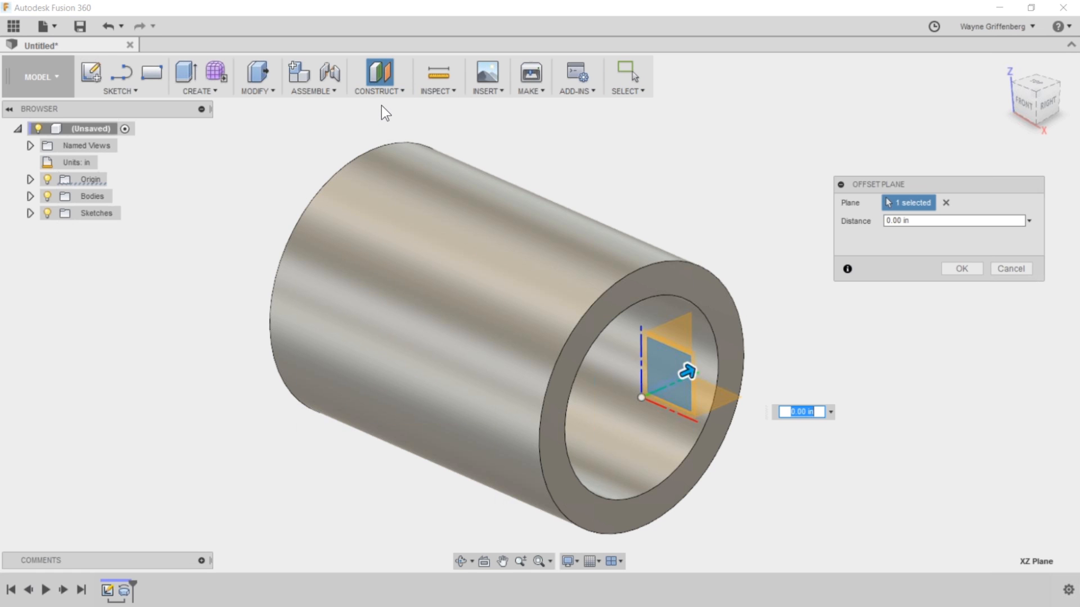
pyautogui.moveTo(681, 384); pyautogui.dragTo(553, 449)
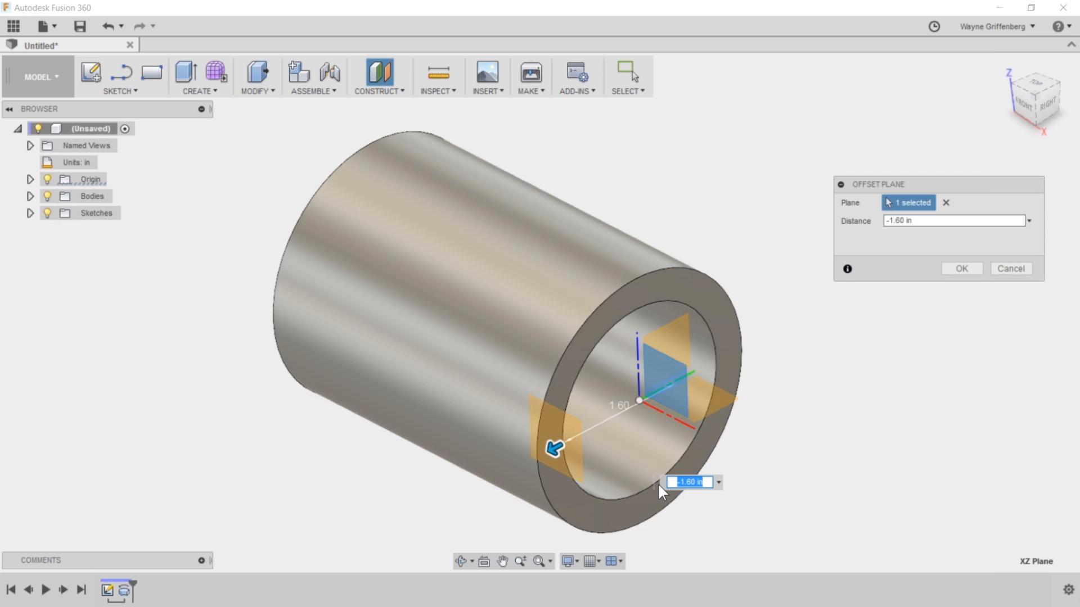
pyautogui.write('-')
pyautogui.write('1.6')
pyautogui.press('Return')
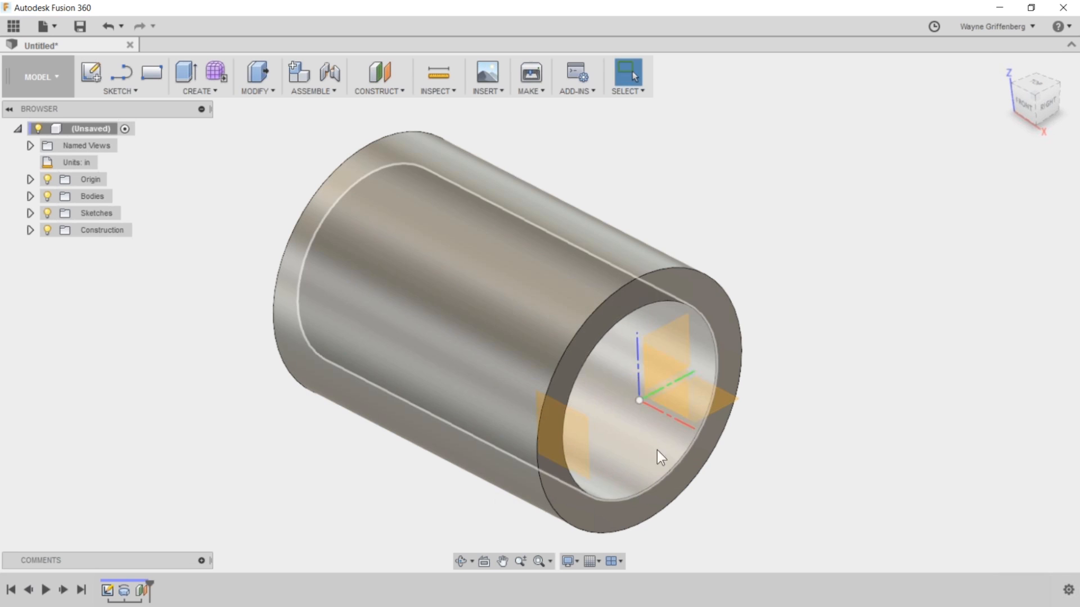
pyautogui.keyDown('shift'); pyautogui.moveTo(561, 426); pyautogui.dragTo(475, 443, button='middle'); pyautogui.keyUp('shift')
pyautogui.click(475, 444)
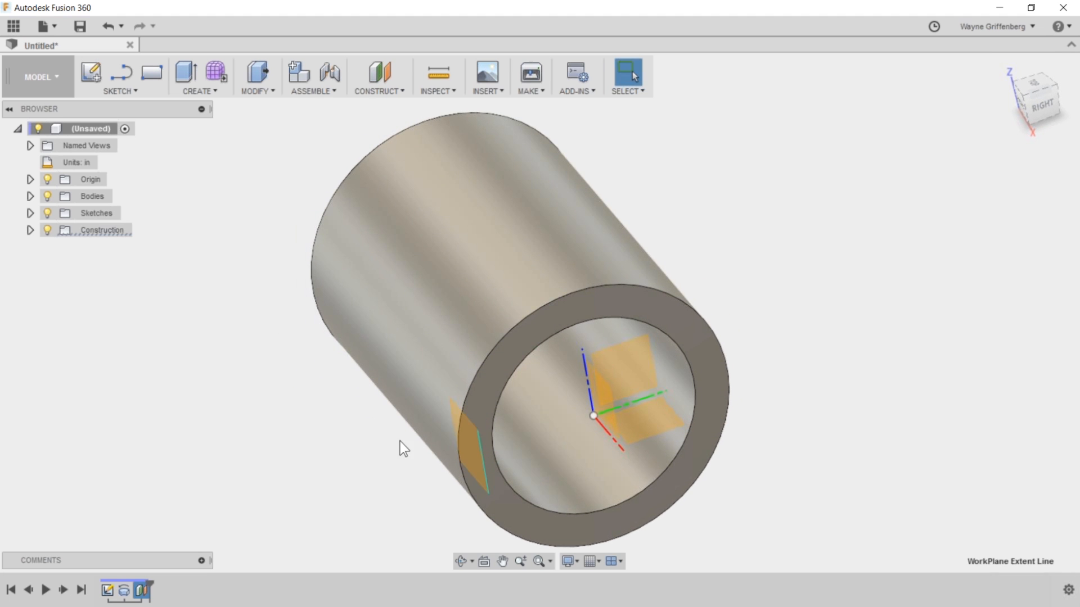
pyautogui.keyDown('shift'); pyautogui.moveTo(839, 437); pyautogui.dragTo(828, 422, button='middle'); pyautogui.keyUp('shift')
pyautogui.scroll(1, 690, 403)
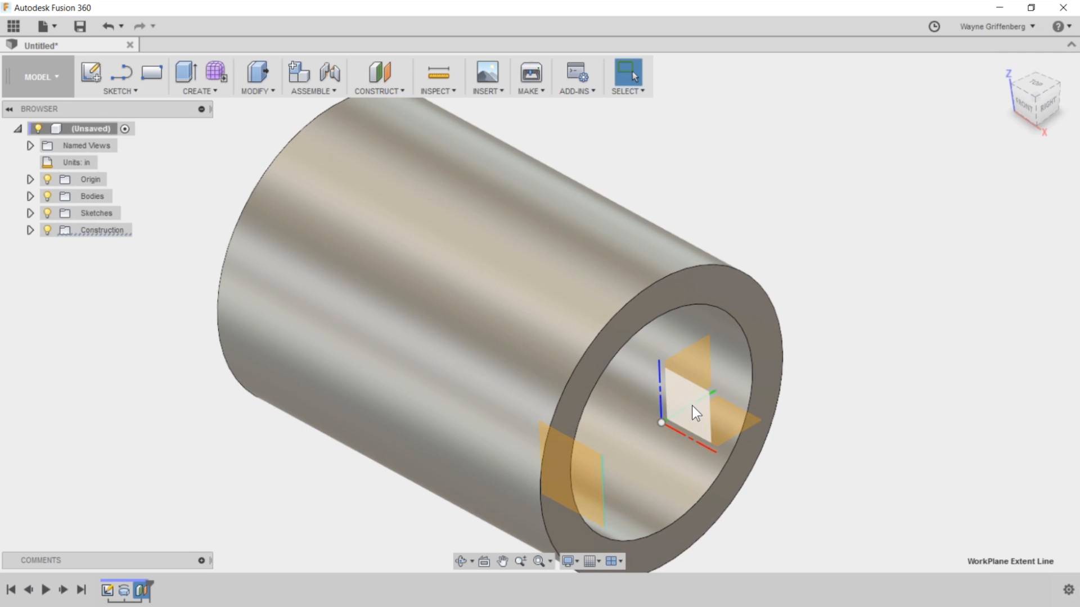
pyautogui.click(392, 92)
pyautogui.click(389, 106)
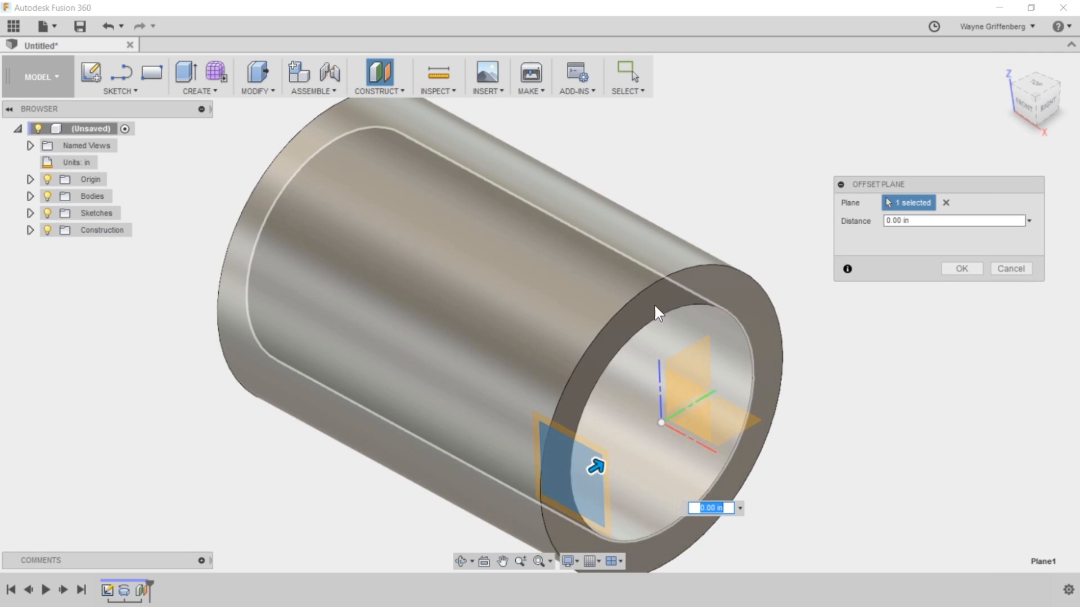
pyautogui.press('Return')
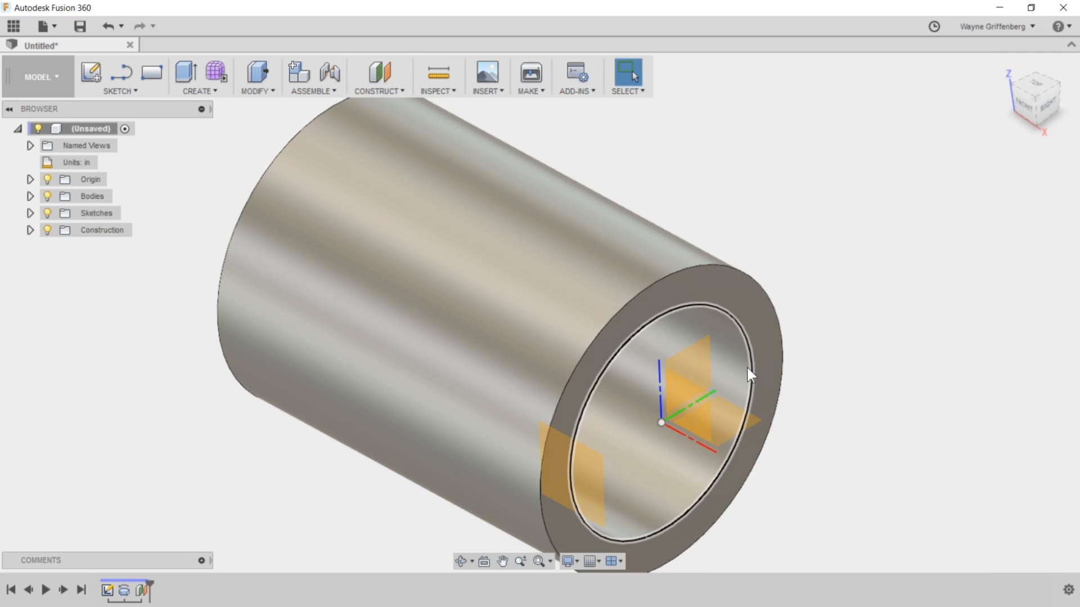
# Create a second construction plane offset 1.5 in from the XZ plane in the positive direction, toward the back side of the cylinder.
pyautogui.rightClick(816, 390)
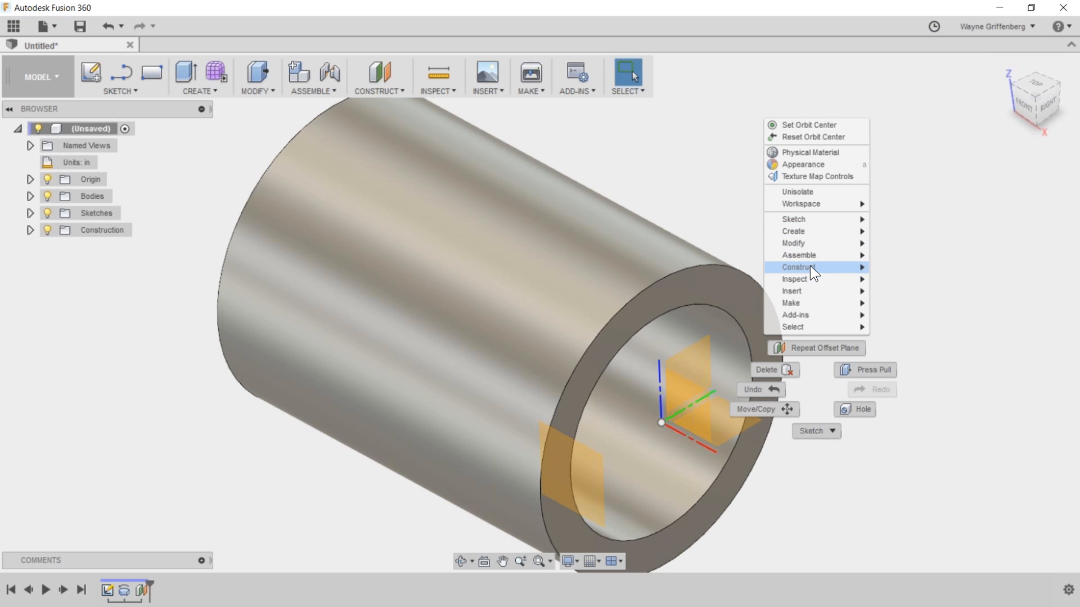
pyautogui.moveTo(809, 265)
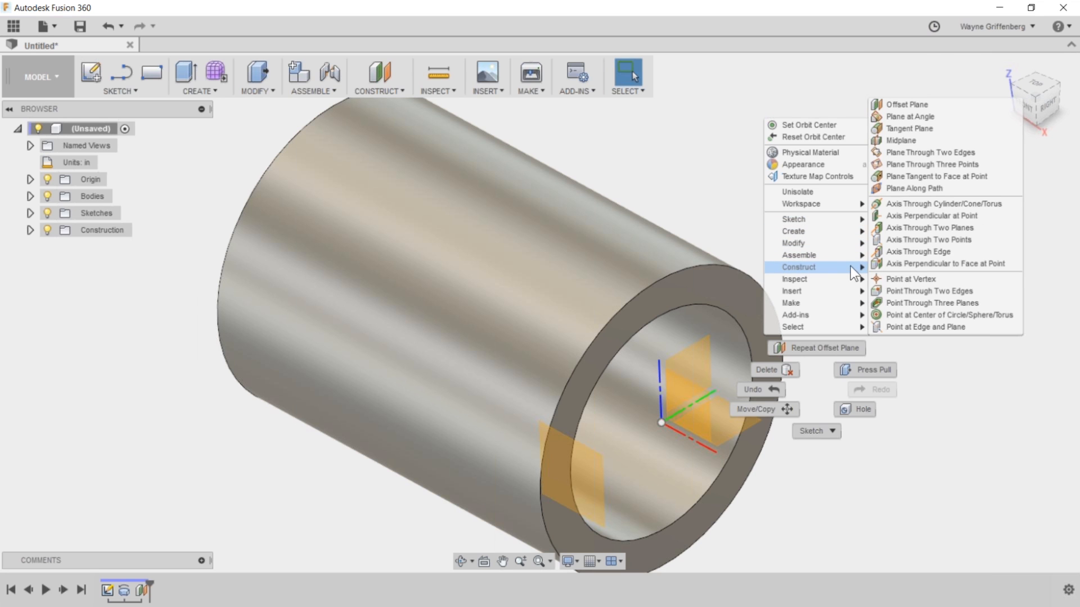
pyautogui.click(896, 104)
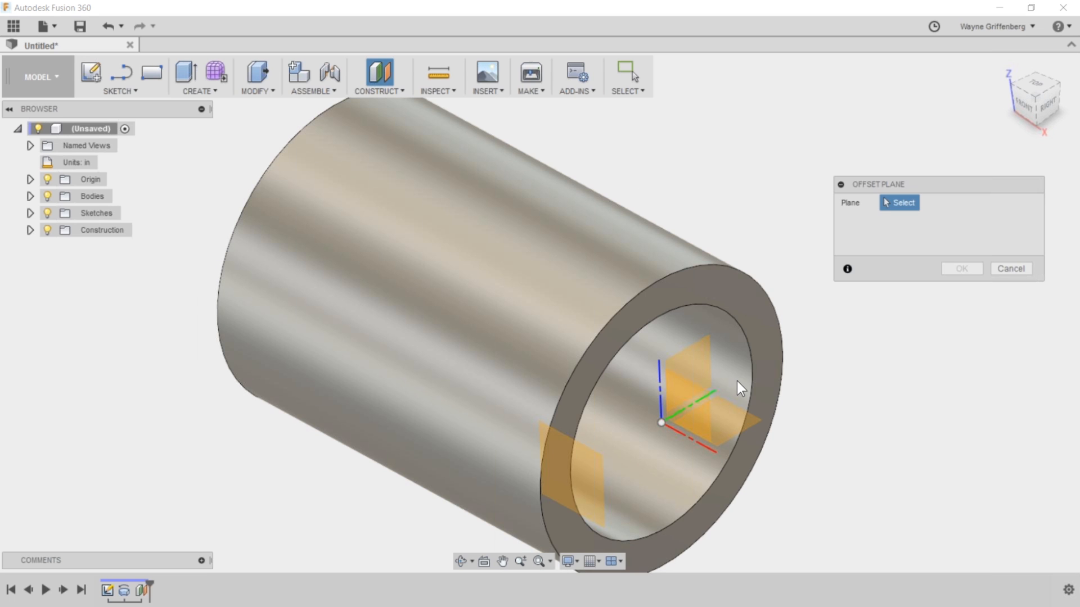
pyautogui.click(680, 400)
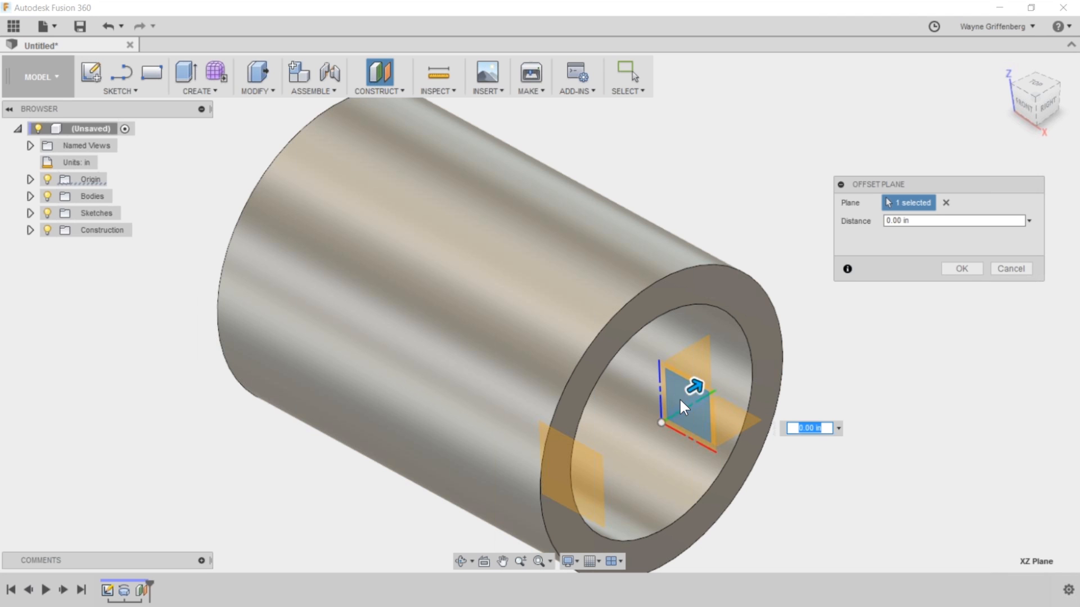
pyautogui.moveTo(693, 387); pyautogui.dragTo(827, 355)
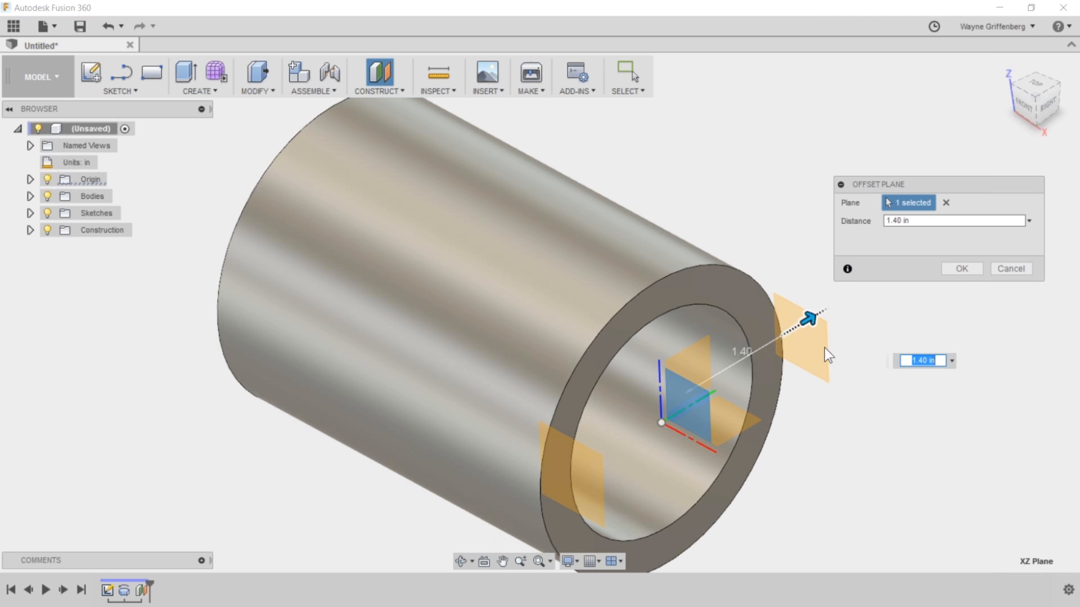
pyautogui.write('1.5')
pyautogui.press('Return')
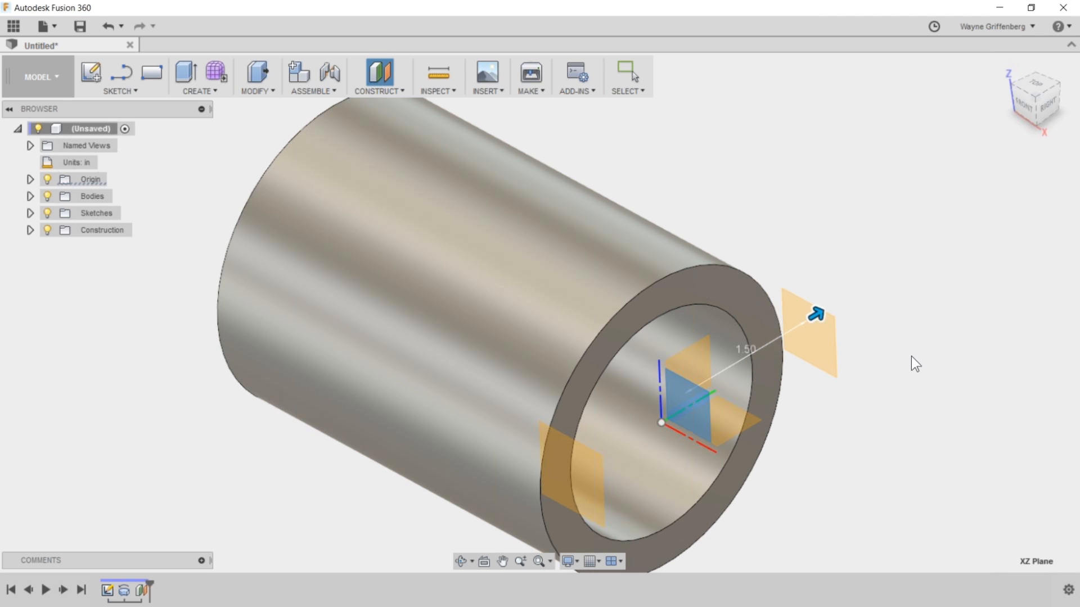
# Start a new sketch on the offset construction plane at the front side of the cylinder.
pyautogui.keyDown('shift'); pyautogui.moveTo(815, 426); pyautogui.dragTo(876, 338, button='middle'); pyautogui.keyUp('shift')
pyautogui.scroll(-1, 876, 336)
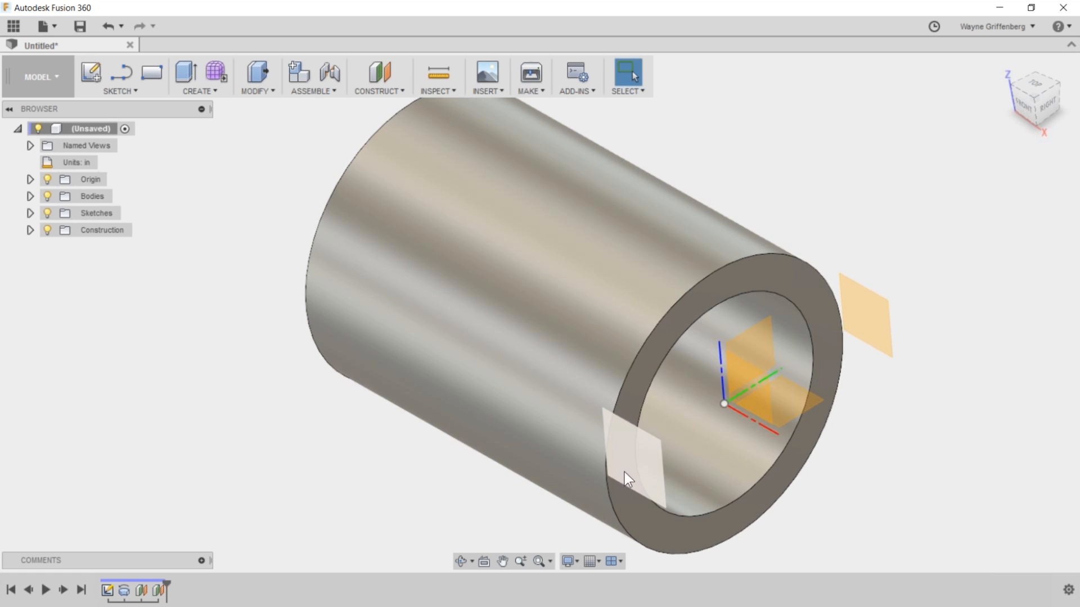
pyautogui.click(629, 462)
pyautogui.rightClick(629, 462)
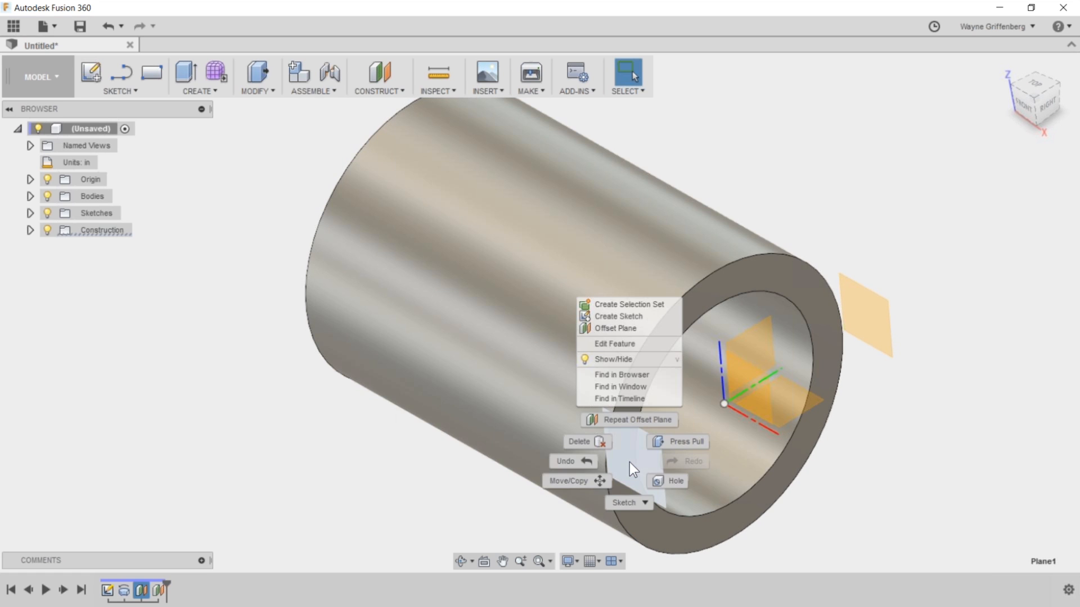
pyautogui.click(618, 317)
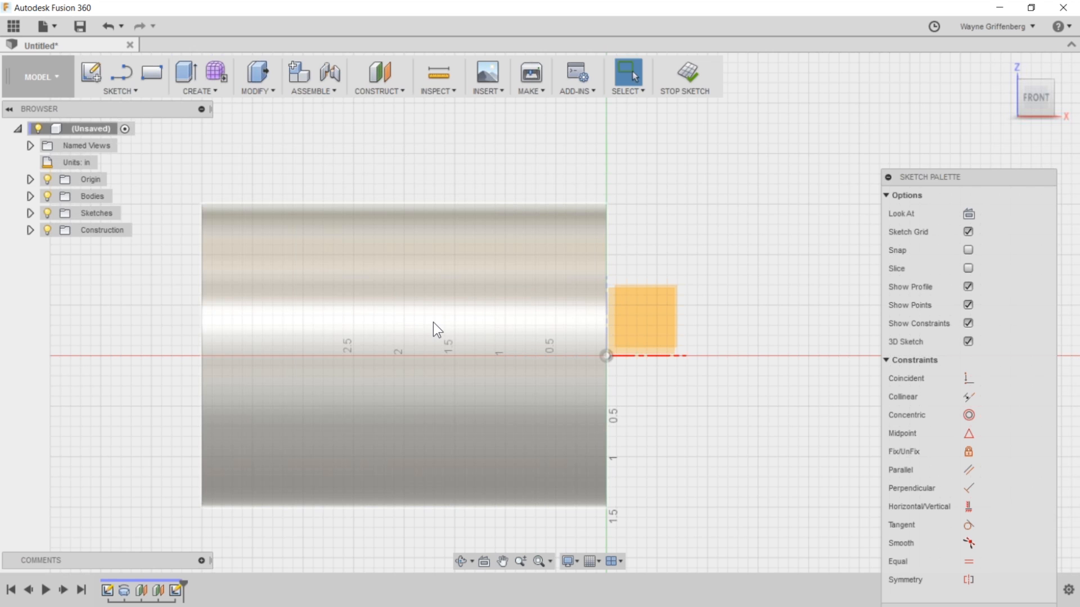
pyautogui.press('r')
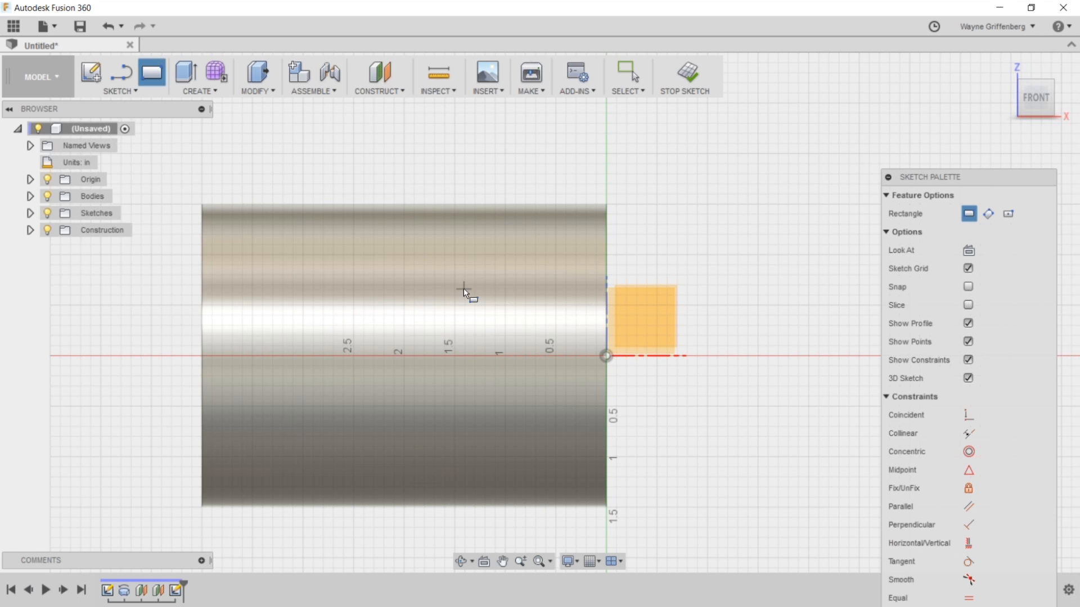
pyautogui.press('Escape')
pyautogui.scroll(1, 627, 361)
pyautogui.scroll(-2, 613, 346)
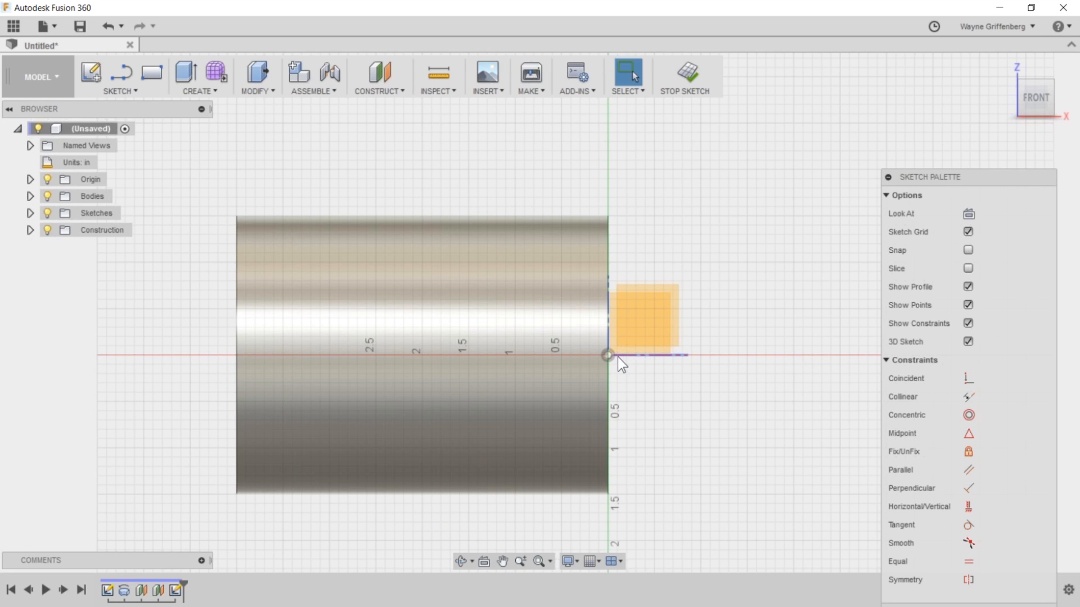
# Draw a 4 in horizontal construction line from the origin along the cylinder's axis, with its dimension placed above the body.
pyautogui.press('l')
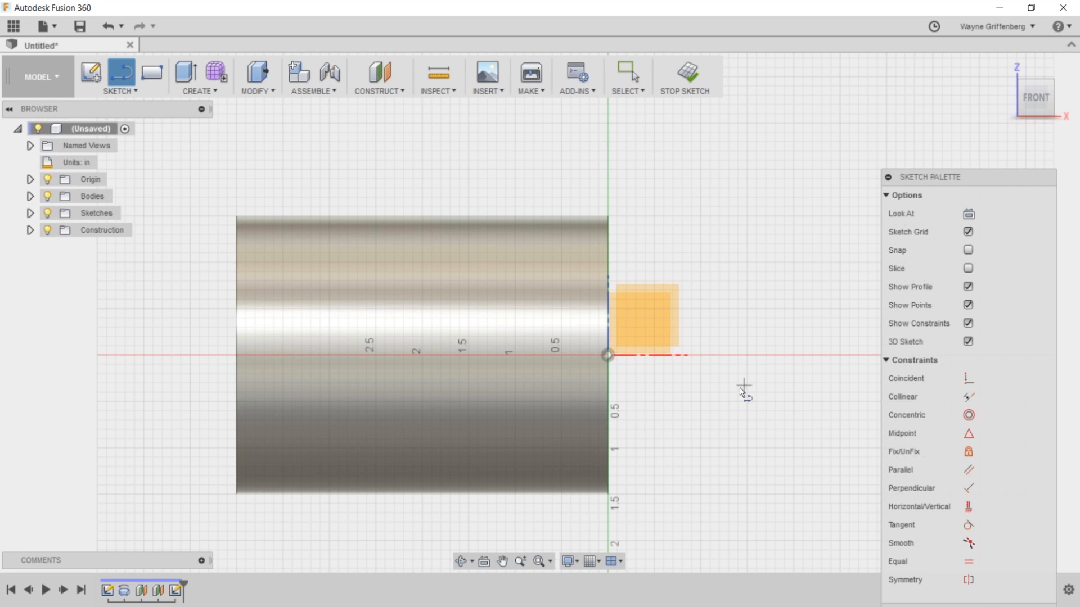
pyautogui.click(608, 356)
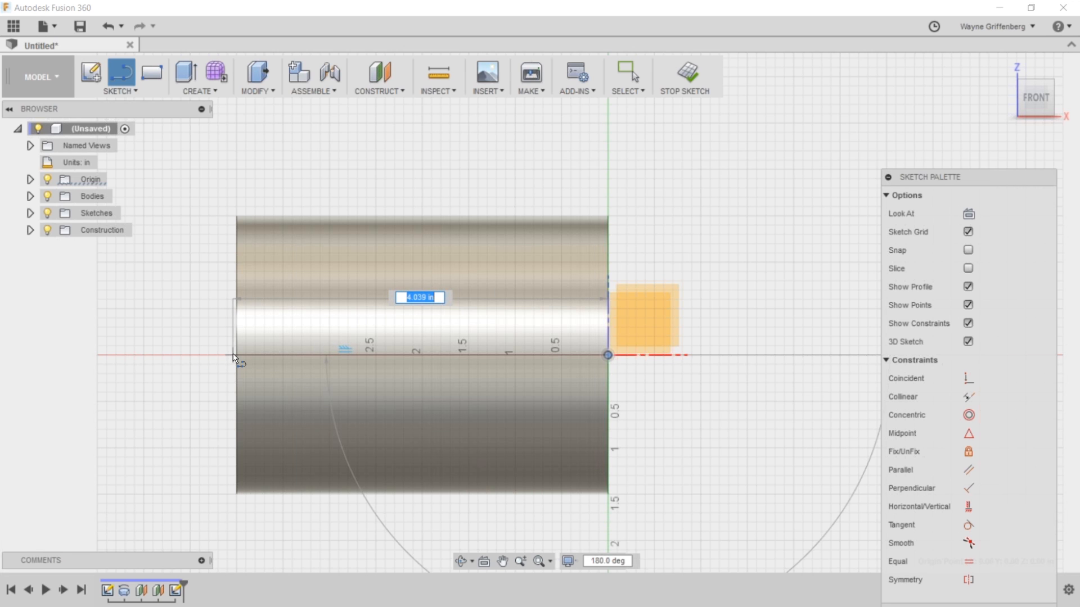
pyautogui.write('4')
pyautogui.press('Return')
pyautogui.press('Escape')
pyautogui.moveTo(426, 304); pyautogui.dragTo(424, 155)
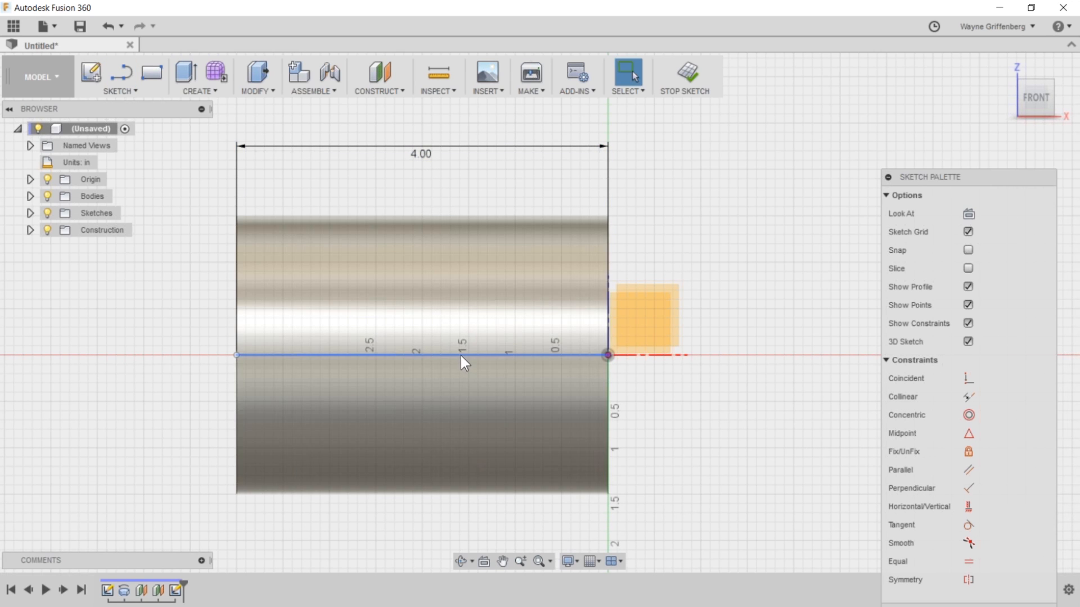
pyautogui.click(461, 355)
pyautogui.click(976, 215)
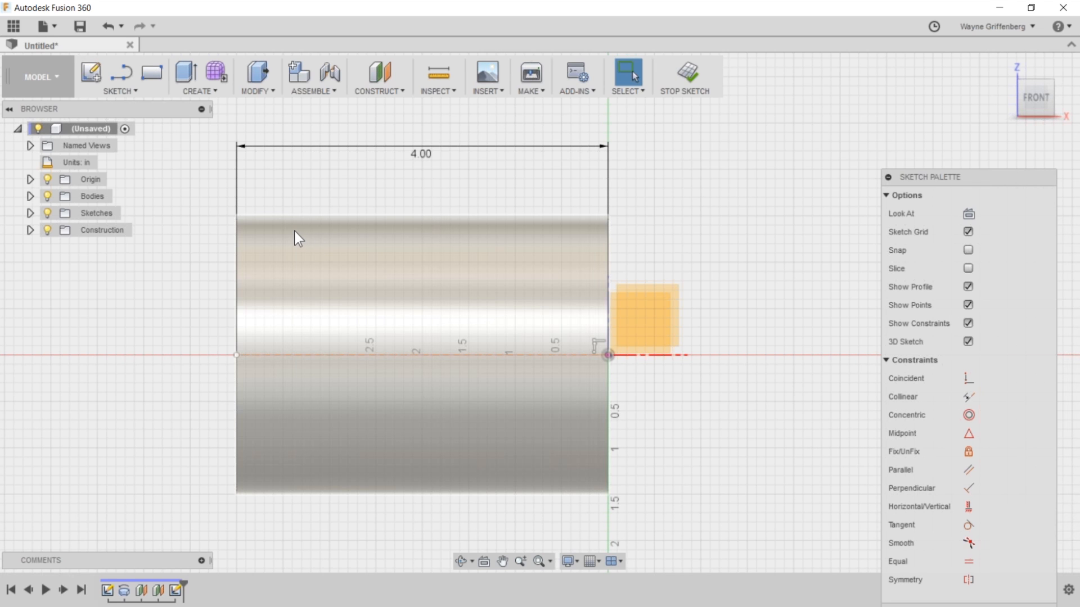
# Draw a rectangle across the construction line within the cylinder outline and move its edges so it sits nearer the end opposite the origin.
pyautogui.press('r')
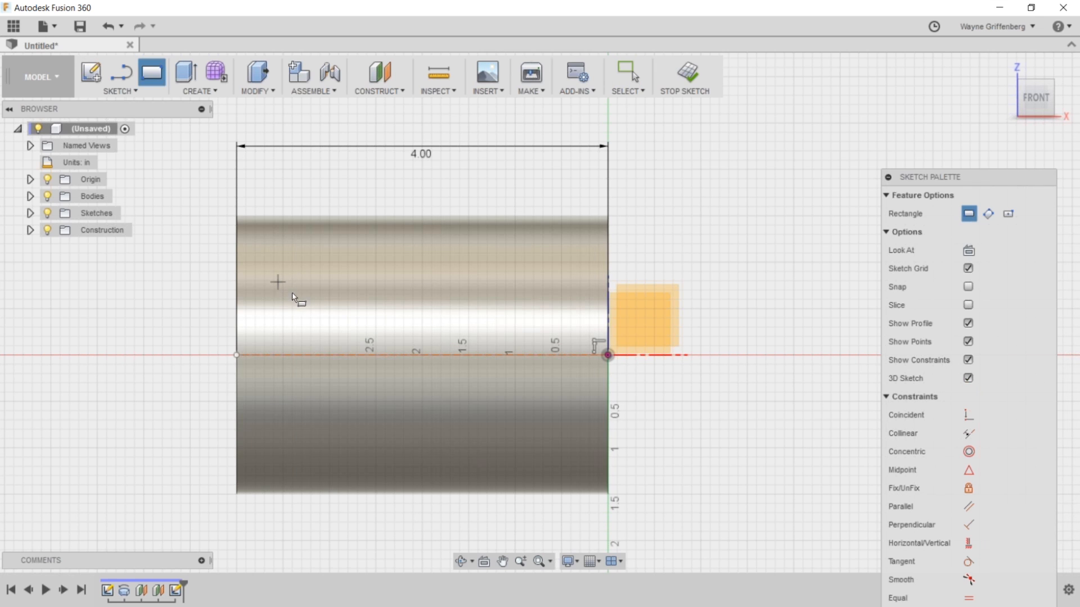
pyautogui.click(277, 281)
pyautogui.click(559, 431)
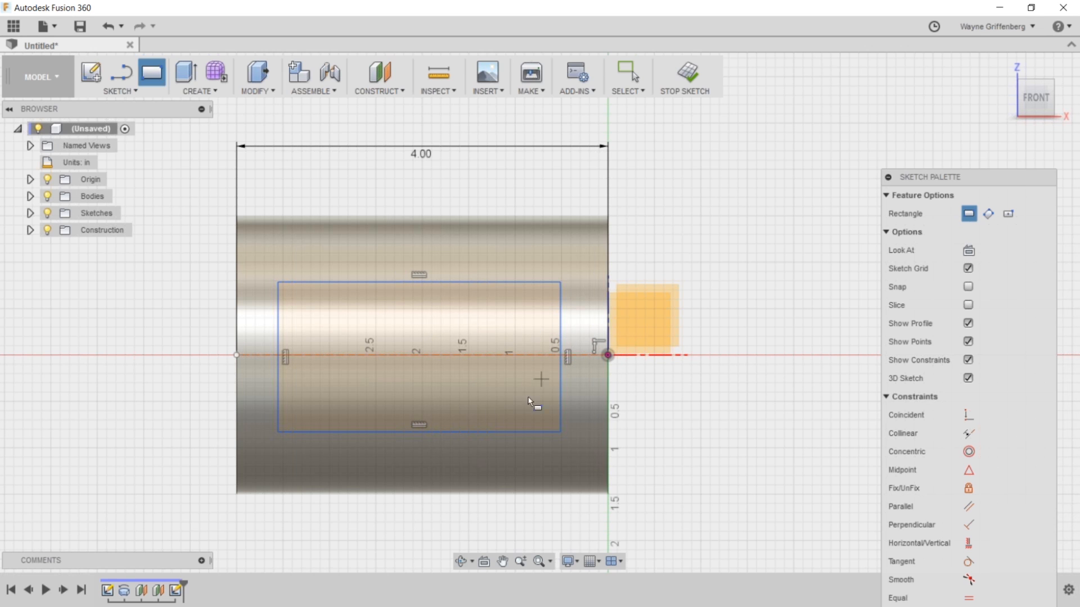
pyautogui.press('Escape')
pyautogui.moveTo(373, 281)
pyautogui.mouseDown()
pyautogui.moveTo(352, 271)
pyautogui.moveTo(350, 312)
pyautogui.moveTo(355, 269)
pyautogui.mouseUp()
pyautogui.moveTo(343, 432); pyautogui.dragTo(323, 421)
pyautogui.moveTo(278, 327)
pyautogui.mouseDown()
pyautogui.moveTo(253, 334)
pyautogui.moveTo(272, 336)
pyautogui.mouseUp()
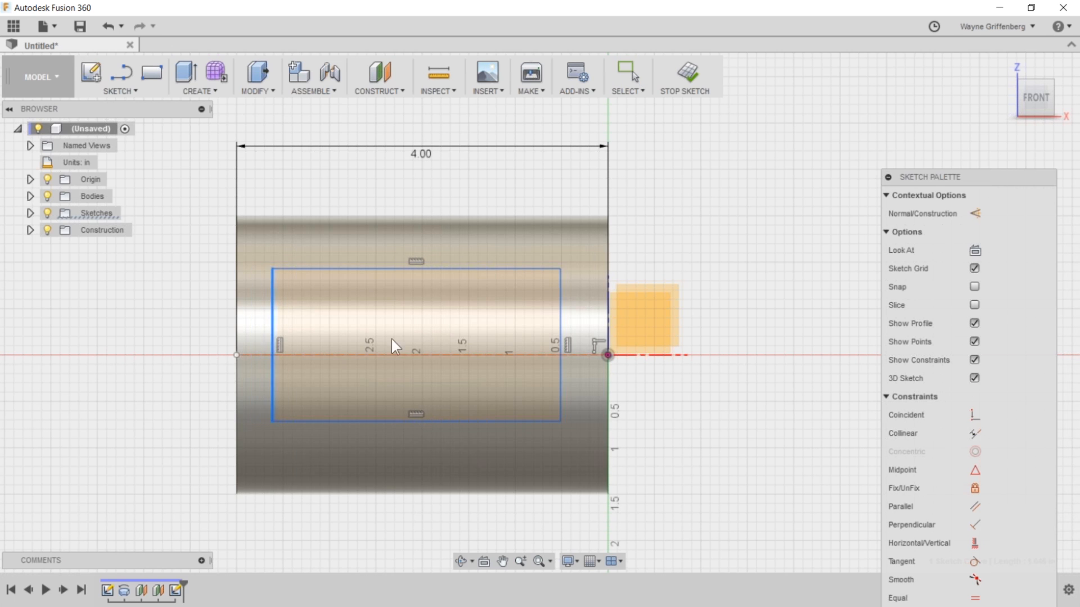
pyautogui.moveTo(550, 321); pyautogui.dragTo(490, 340)
pyautogui.moveTo(426, 420); pyautogui.dragTo(434, 397)
# Fillet all four corners of the rectangle with a 0.375 in radius.
pyautogui.click(112, 91)
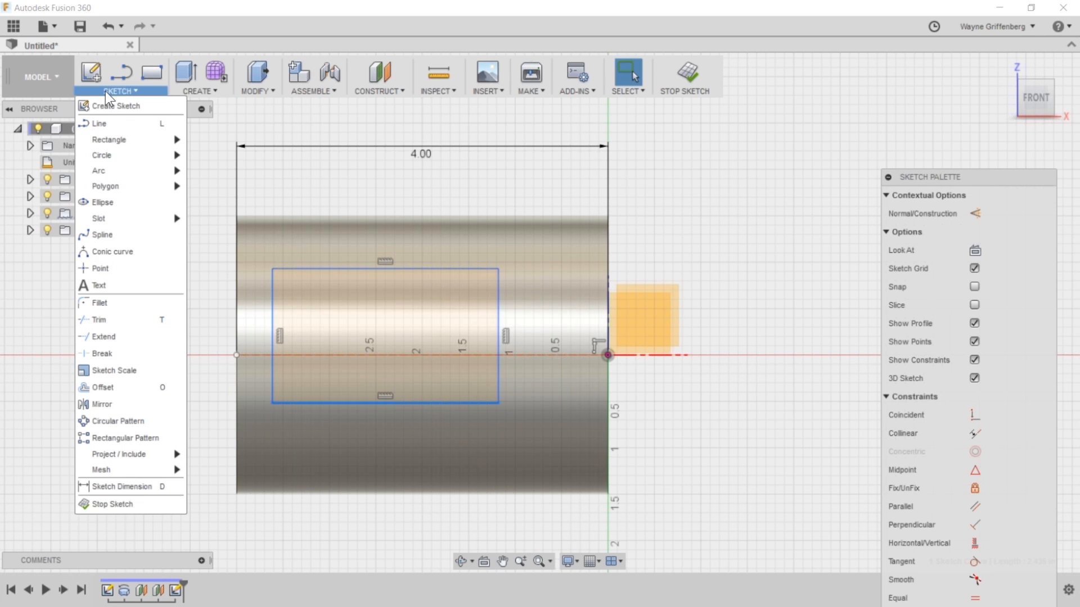
pyautogui.click(93, 304)
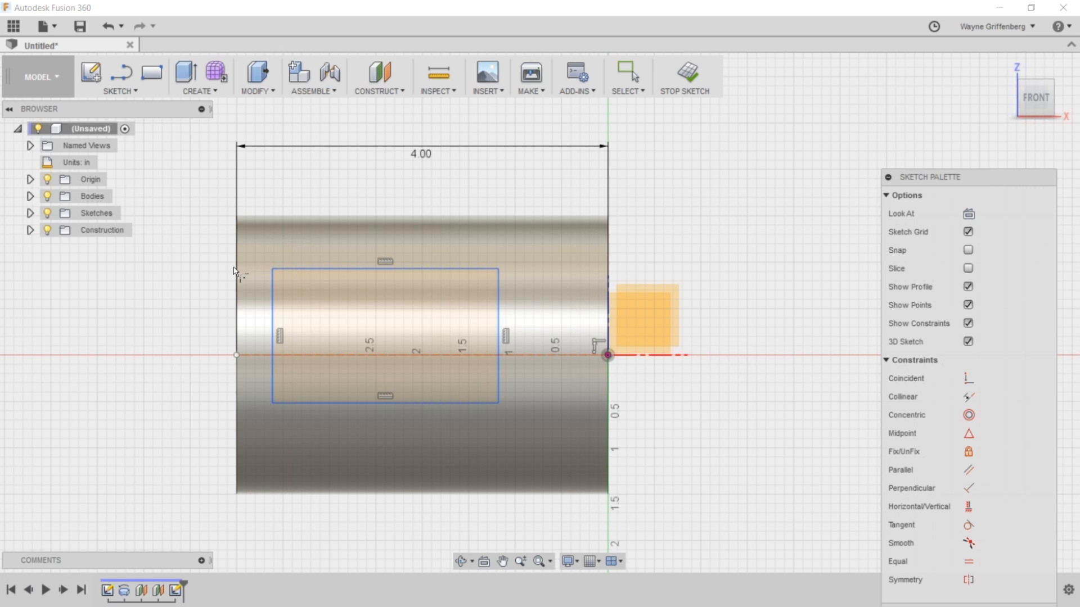
pyautogui.click(274, 269)
pyautogui.moveTo(275, 269)
pyautogui.mouseDown()
pyautogui.moveTo(282, 275)
pyautogui.moveTo(264, 255)
pyautogui.moveTo(277, 272)
pyautogui.mouseUp()
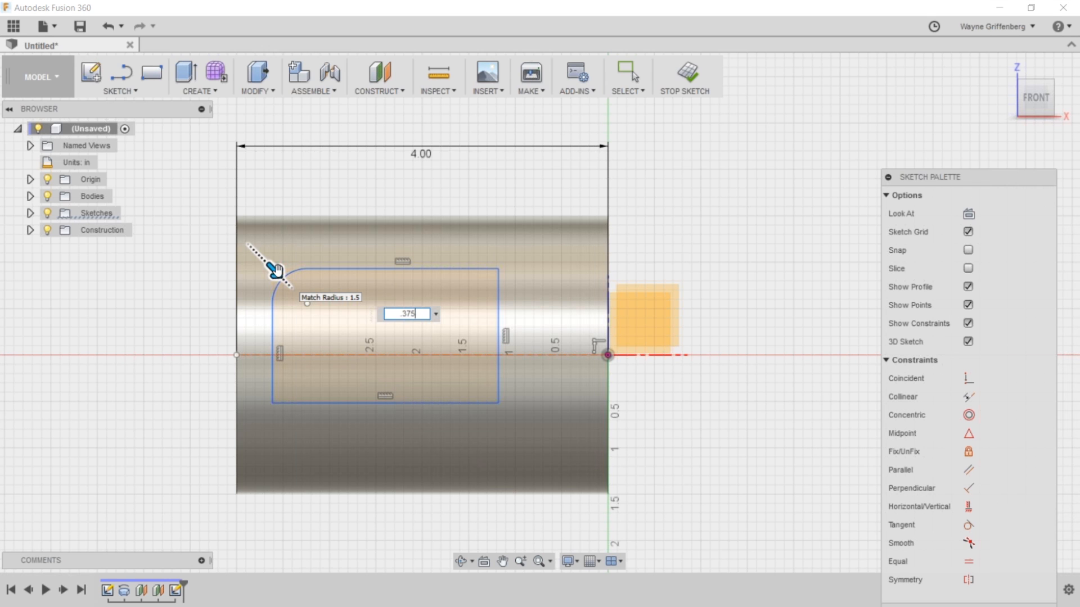
pyautogui.press('Return')
pyautogui.click(272, 405)
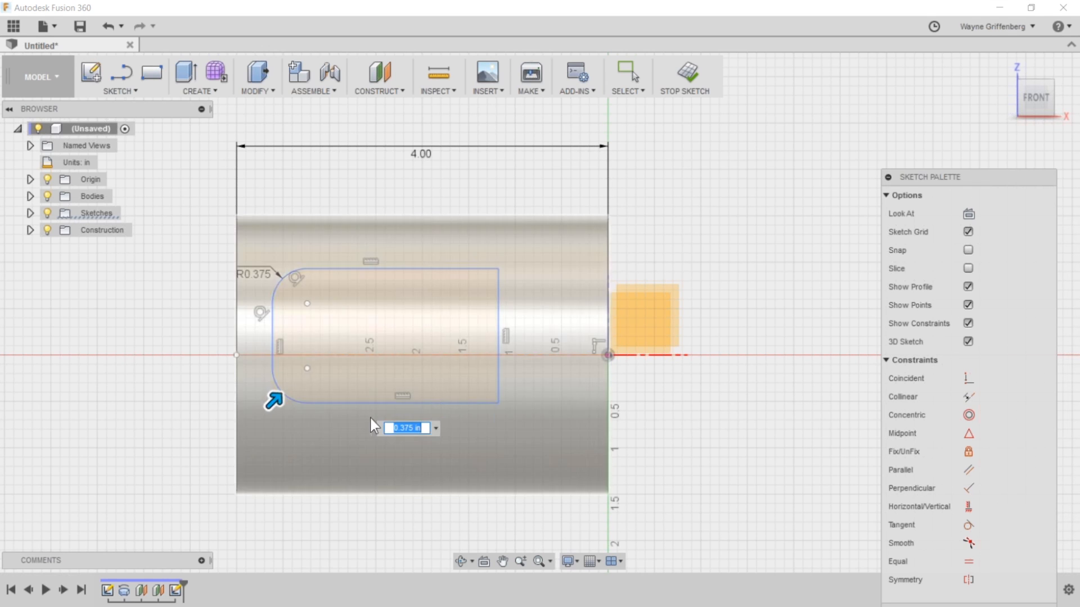
pyautogui.click(497, 402)
pyautogui.click(498, 270)
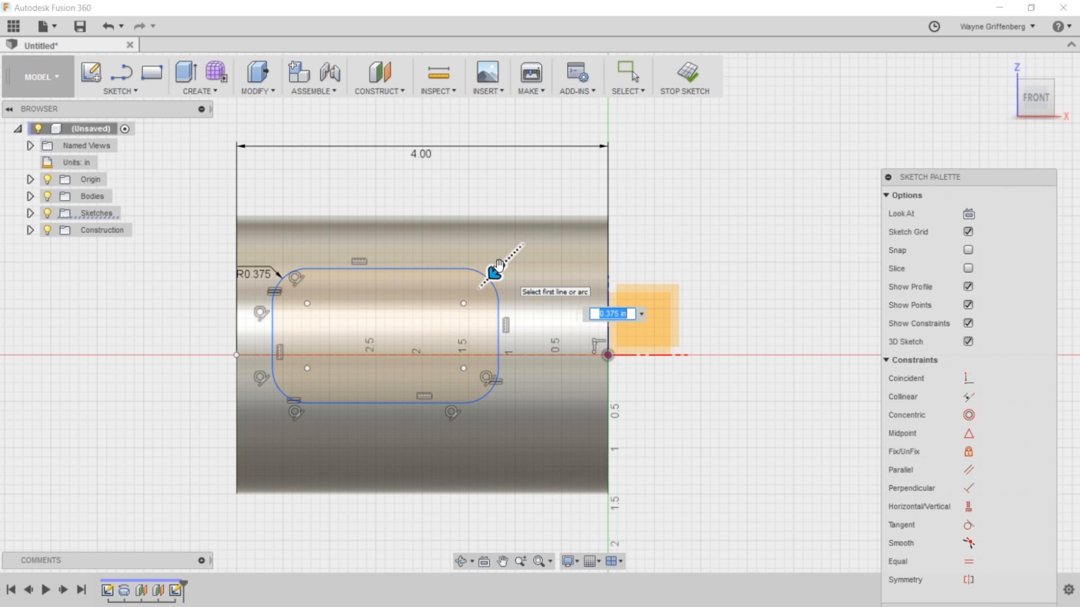
pyautogui.press('Return')
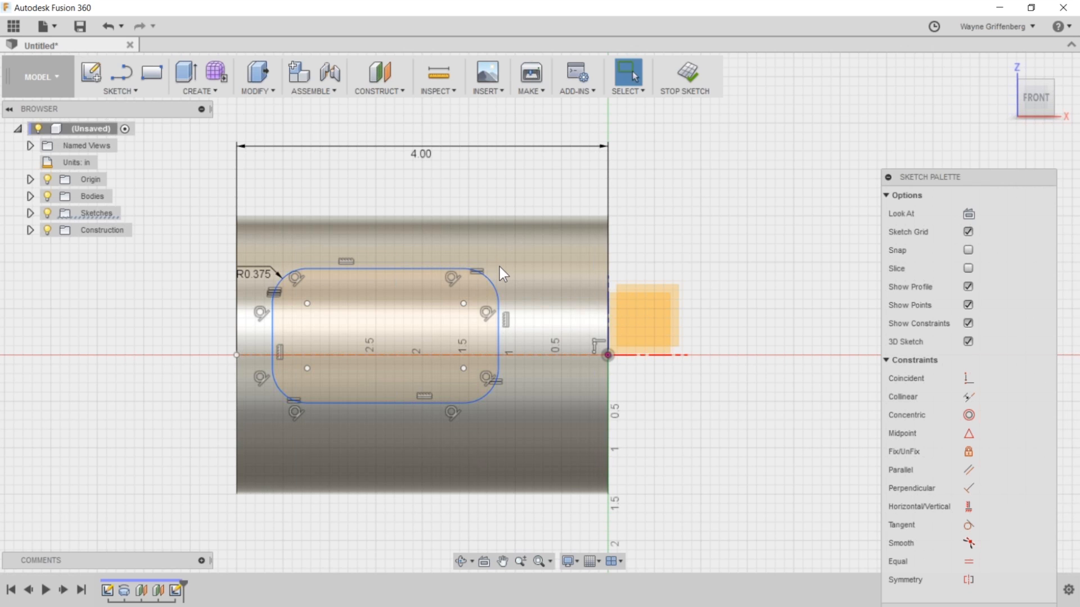
# Move the fillet radius dimension clear of the cylinder and shift the rectangle's lower edge slightly closer to the construction line.
pyautogui.moveTo(261, 271); pyautogui.dragTo(193, 247)
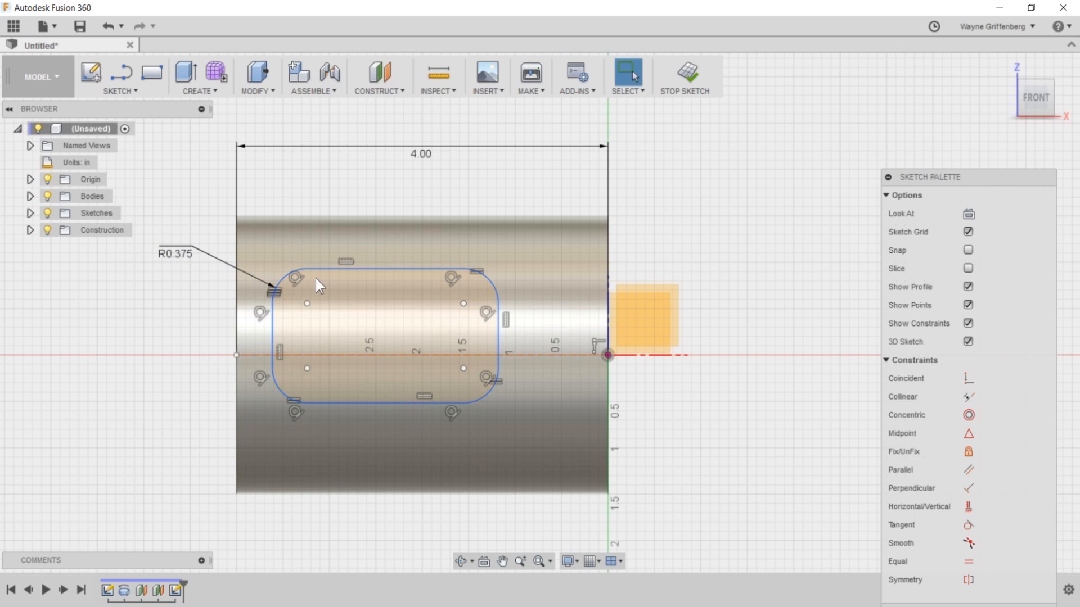
pyautogui.moveTo(413, 402)
pyautogui.mouseDown()
pyautogui.moveTo(410, 454)
pyautogui.moveTo(415, 398)
pyautogui.mouseUp()
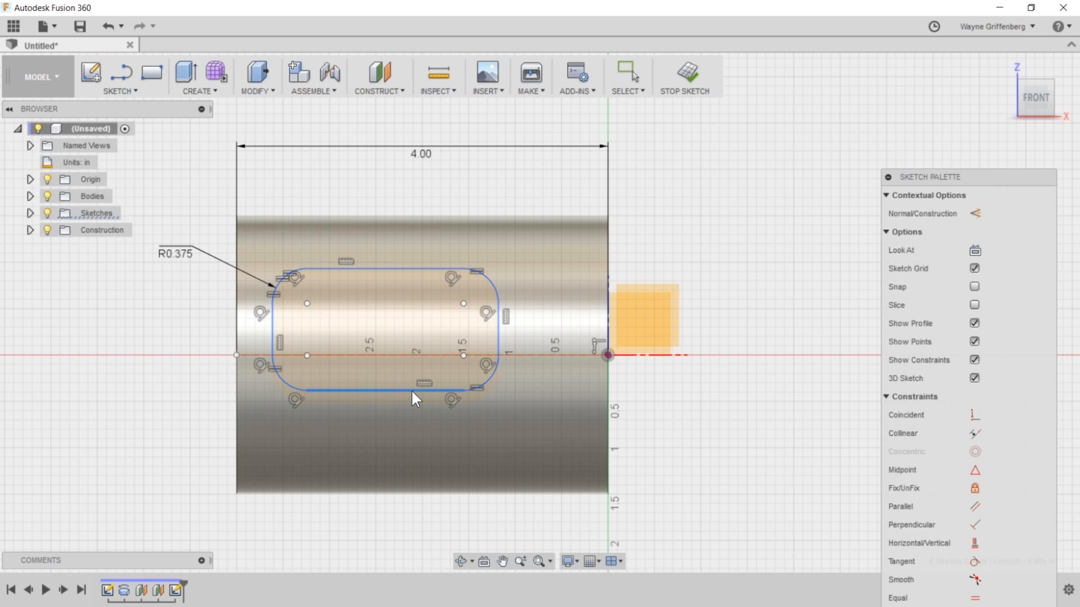
pyautogui.press('Escape')
# Constrain the rectangle's two horizontal edges symmetric about the construction line, and shift the upper edge slightly inward.
pyautogui.click(969, 579)
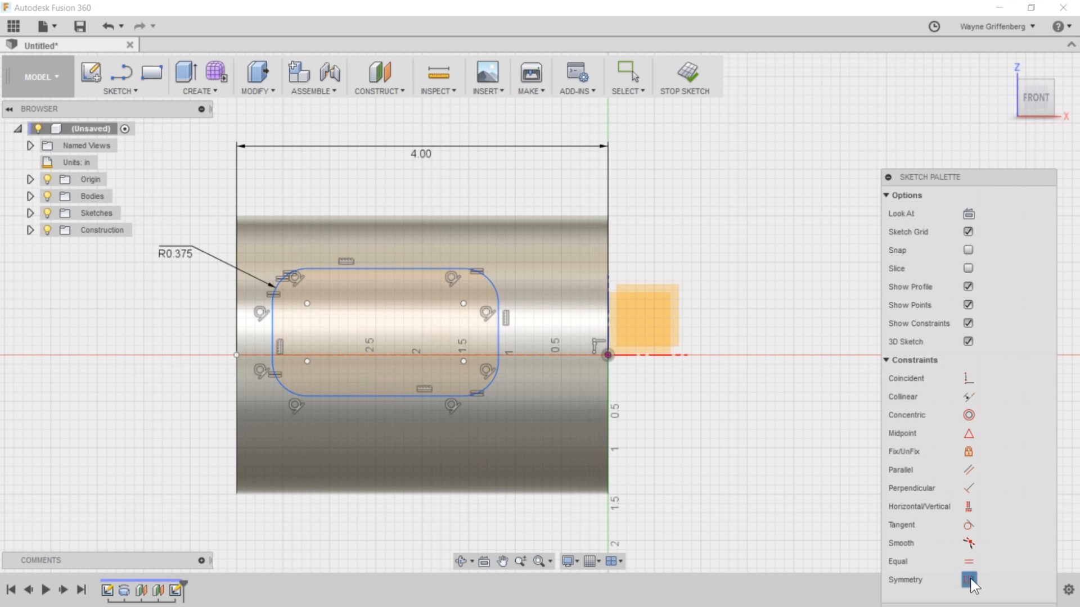
pyautogui.click(407, 274)
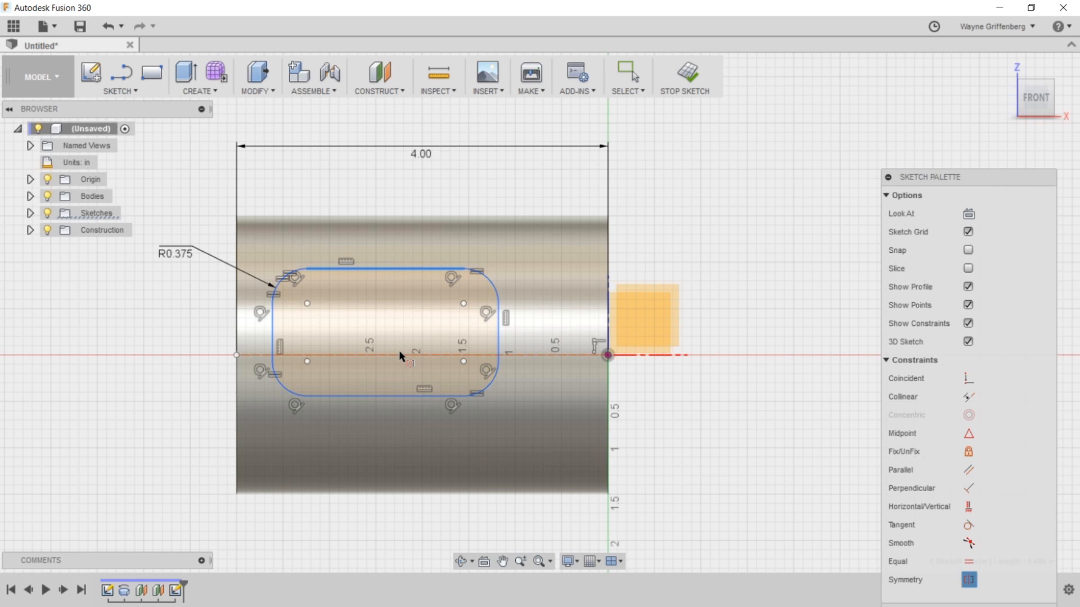
pyautogui.click(390, 395)
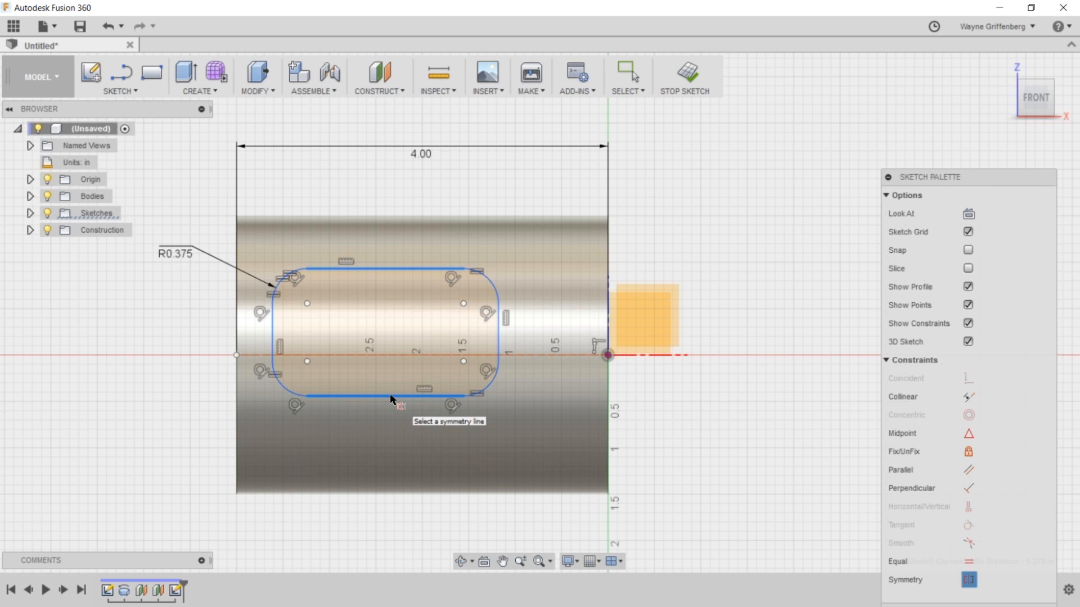
pyautogui.click(567, 354)
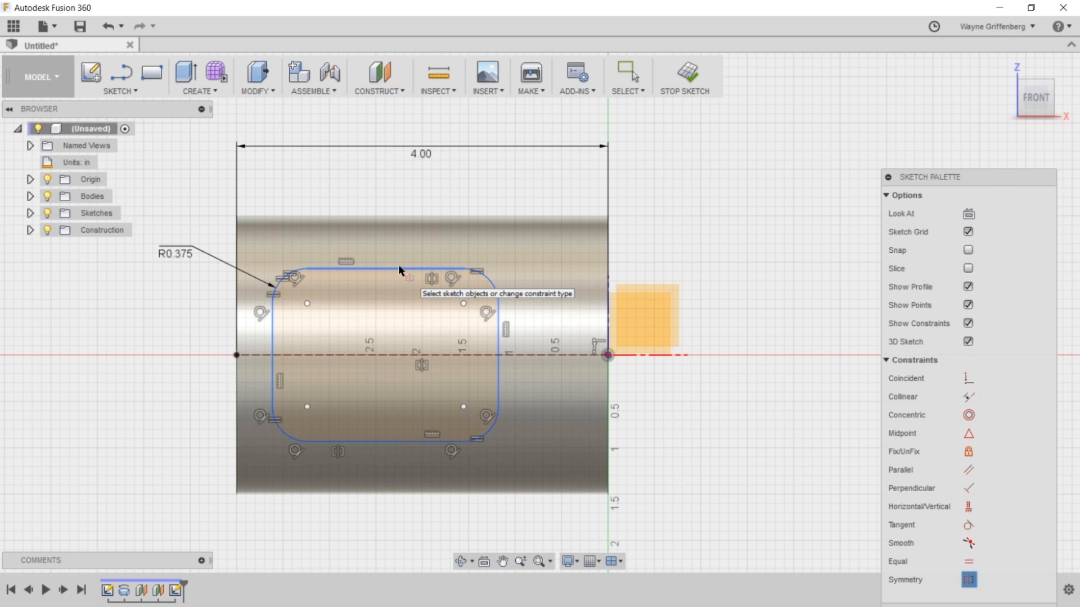
pyautogui.press('Escape')
pyautogui.moveTo(399, 271)
pyautogui.mouseDown()
pyautogui.moveTo(408, 223)
pyautogui.moveTo(403, 283)
pyautogui.moveTo(397, 265)
pyautogui.moveTo(393, 277)
pyautogui.mouseUp()
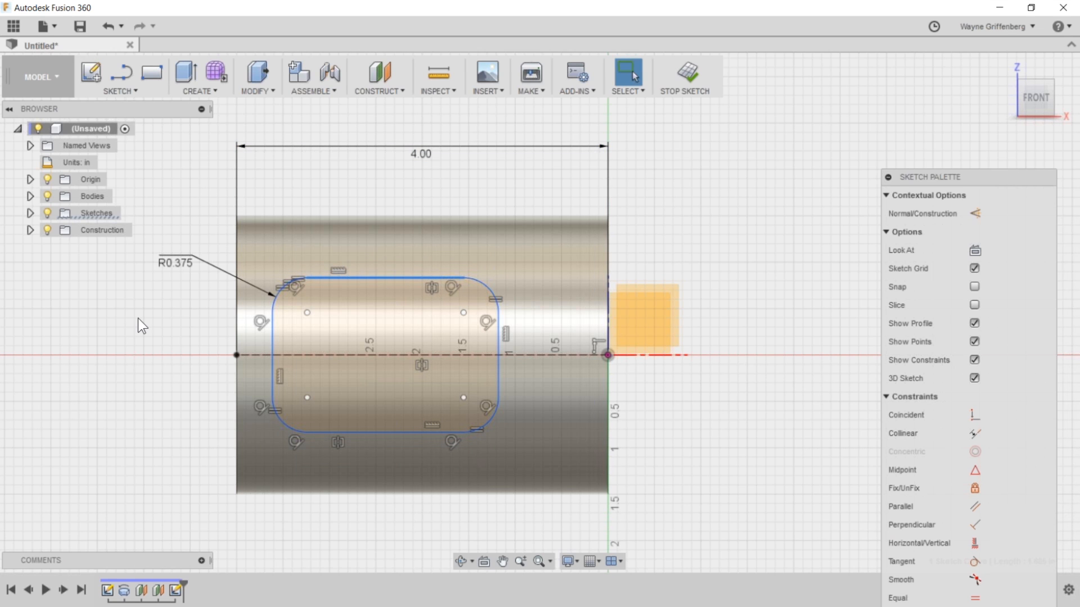
# Dimension the rectangle's height between its two horizontal edges as 2 in, placed beside the cylinder.
pyautogui.click(108, 92)
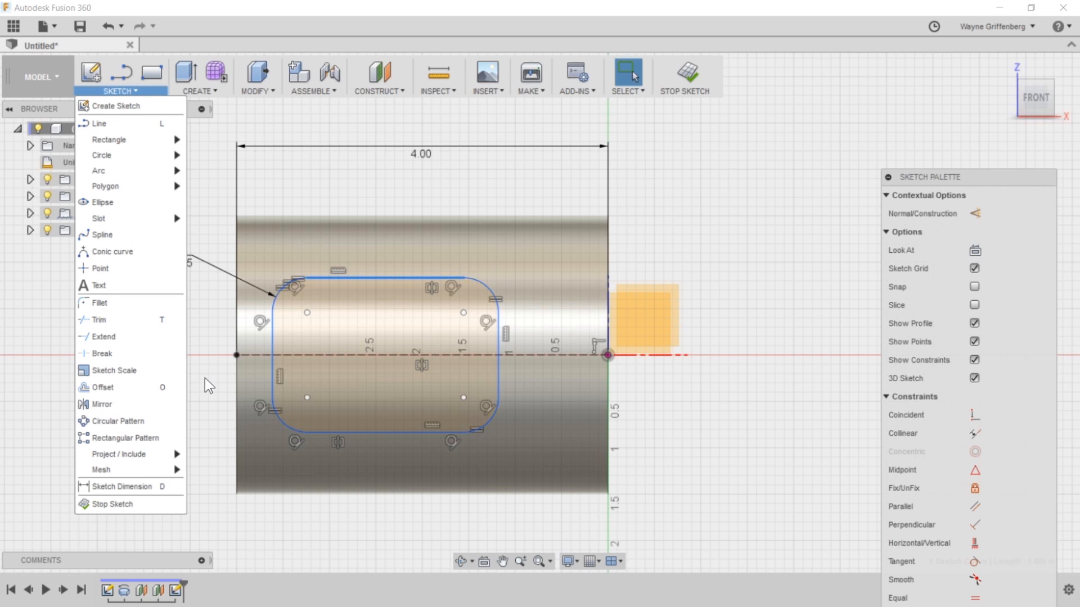
pyautogui.press('d')
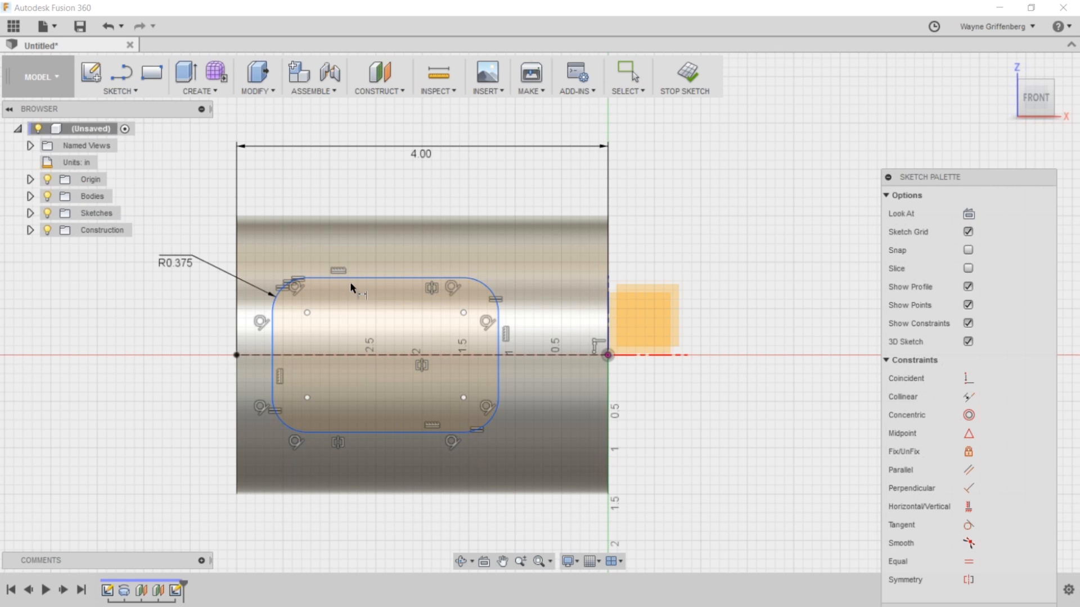
pyautogui.press('Escape')
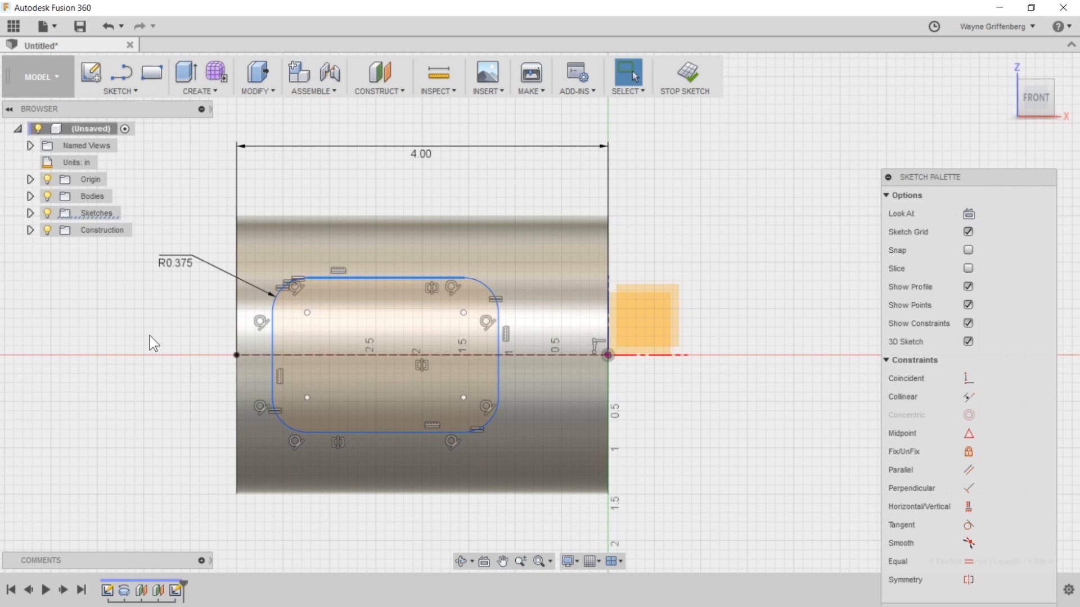
pyautogui.press('d')
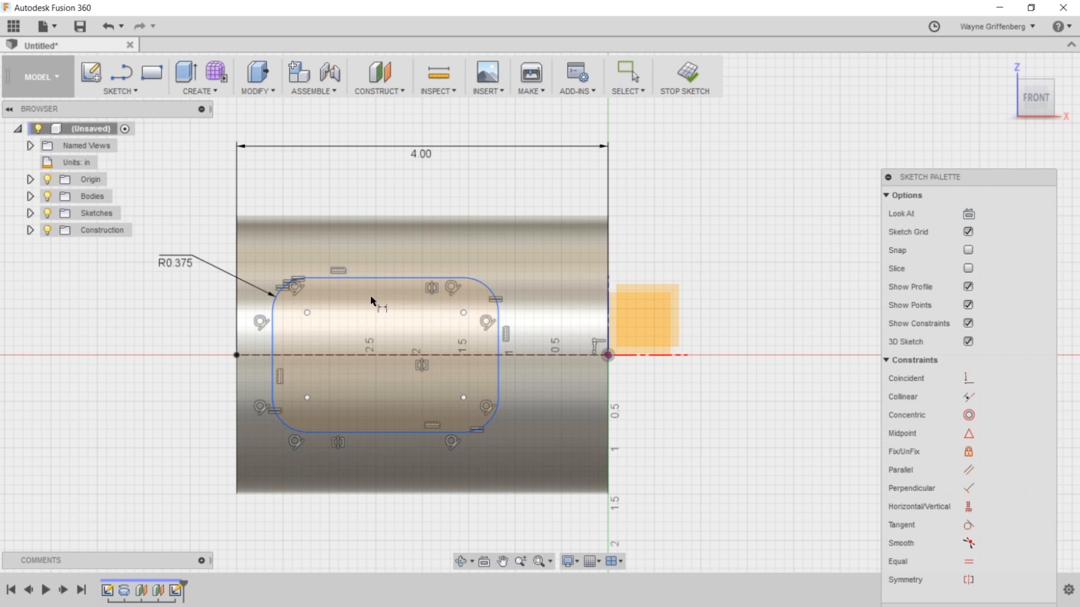
pyautogui.click(375, 278)
pyautogui.click(366, 432)
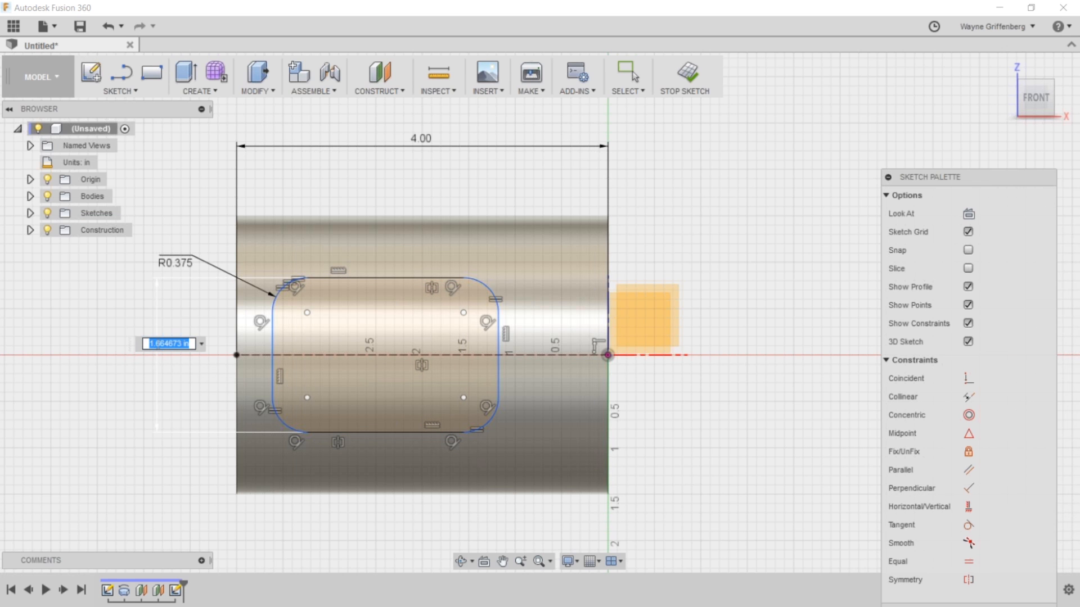
pyautogui.write('2')
pyautogui.press('Return')
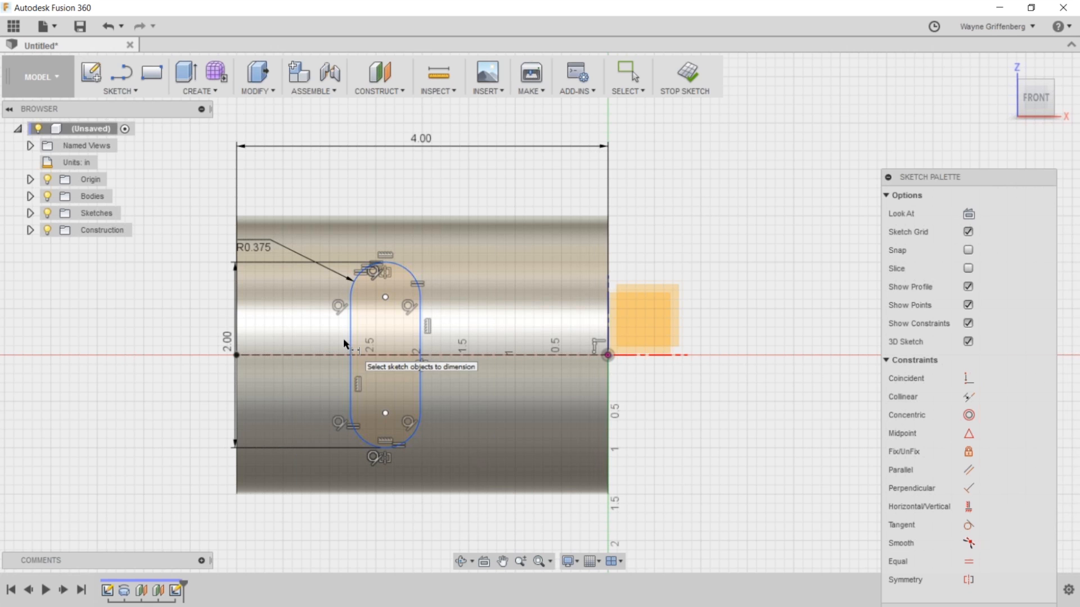
# Widen the rounded rectangle by pulling its two vertical edges outward toward the ends of the cylinder.
pyautogui.press('Escape')
pyautogui.moveTo(349, 347); pyautogui.dragTo(259, 349)
pyautogui.moveTo(420, 340); pyautogui.dragTo(528, 348)
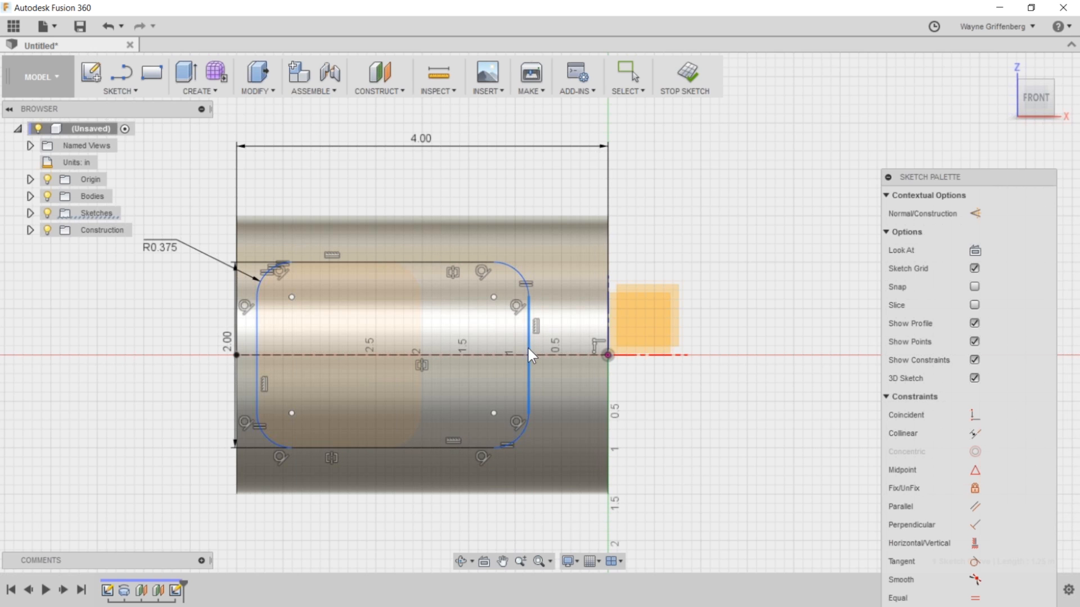
pyautogui.press('Escape')
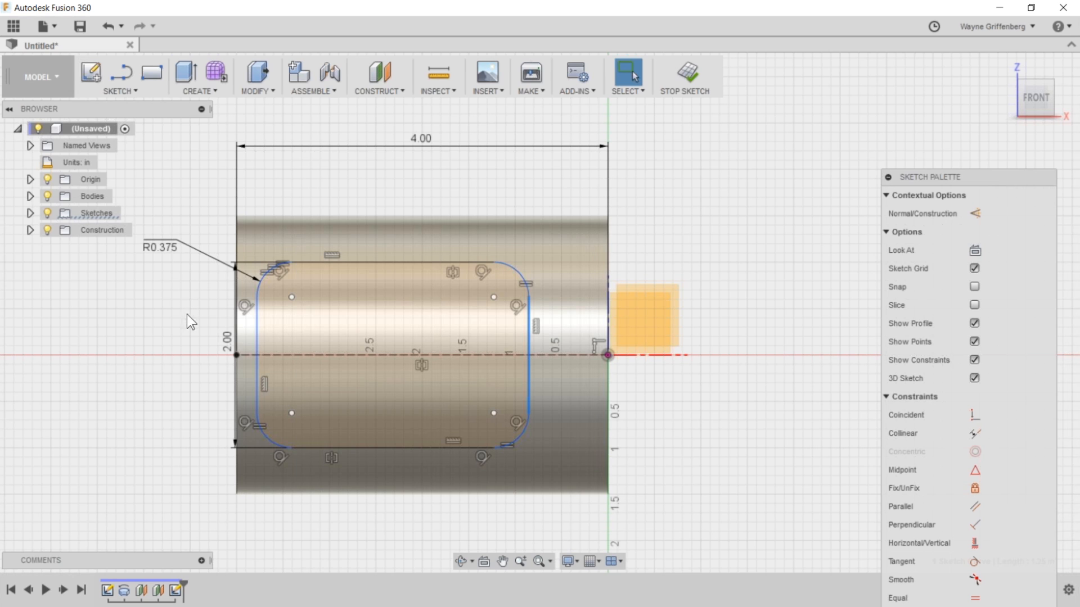
# Dimension the rectangle's width between its two vertical edges as 2.5 in, placed below the cylinder.
pyautogui.press('d')
pyautogui.press('Escape')
pyautogui.press('d')
pyautogui.click(265, 382)
pyautogui.click(526, 380)
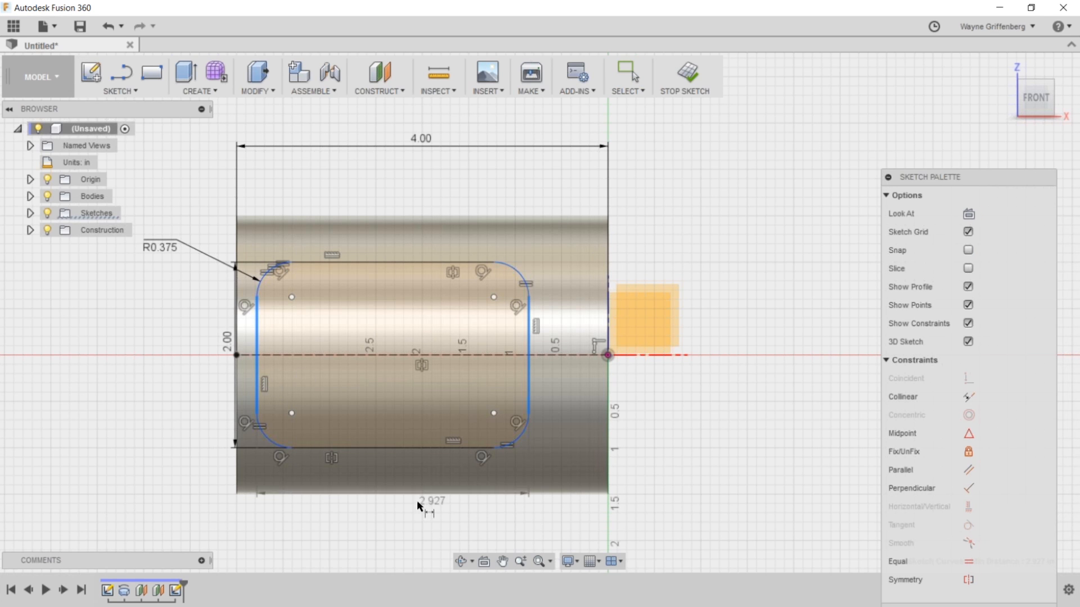
pyautogui.click(387, 531)
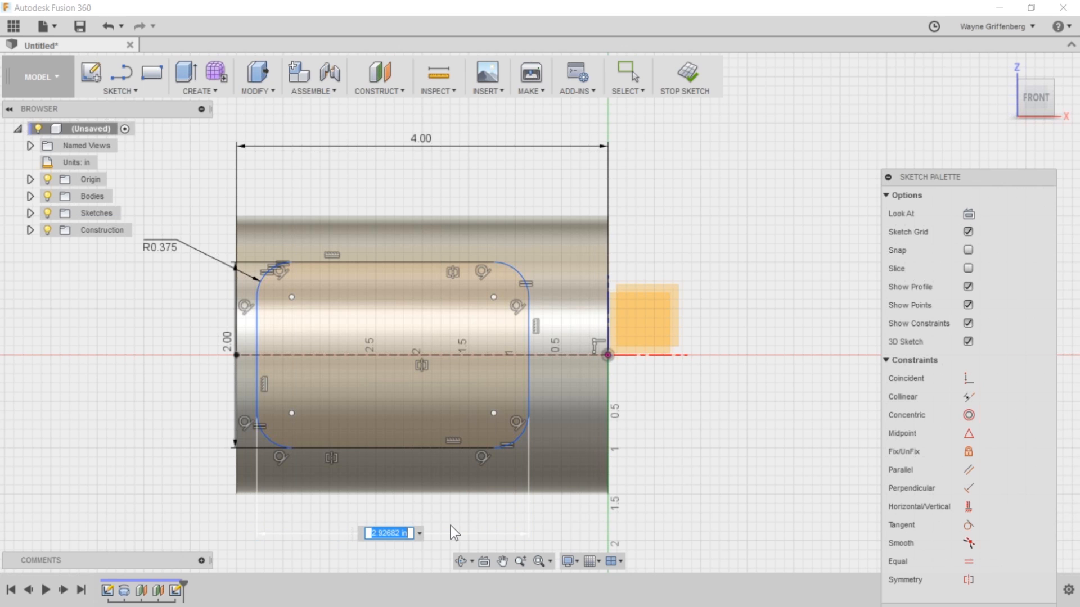
pyautogui.write('2.5')
pyautogui.press('Return')
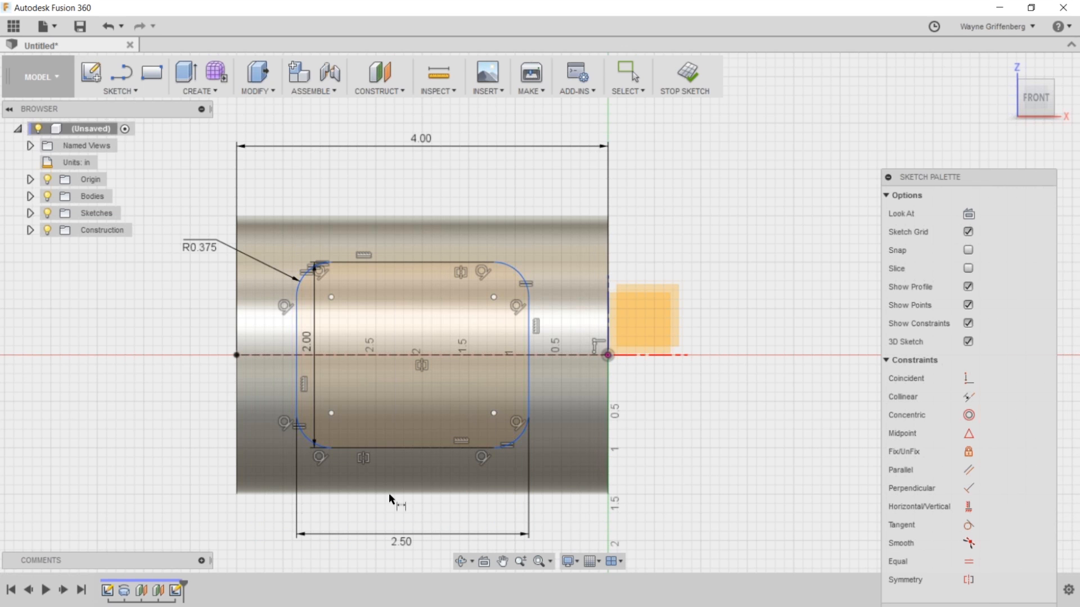
# Dimension the gap between the rectangle's outer vertical edge and the cylinder end opposite the origin as 0.5 in.
pyautogui.click(297, 365)
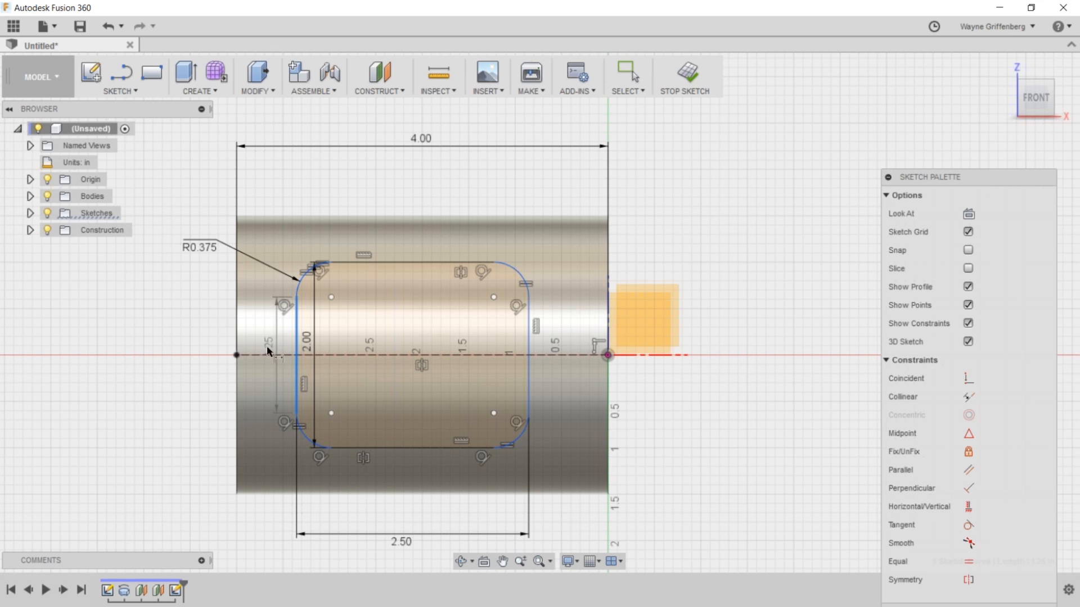
pyautogui.click(236, 377)
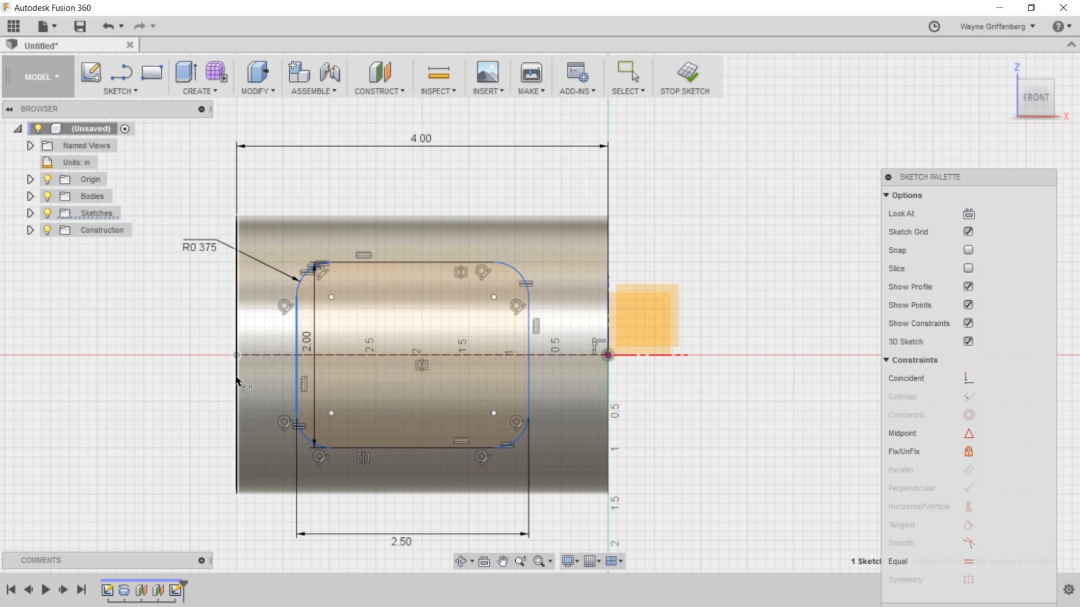
pyautogui.click(261, 534)
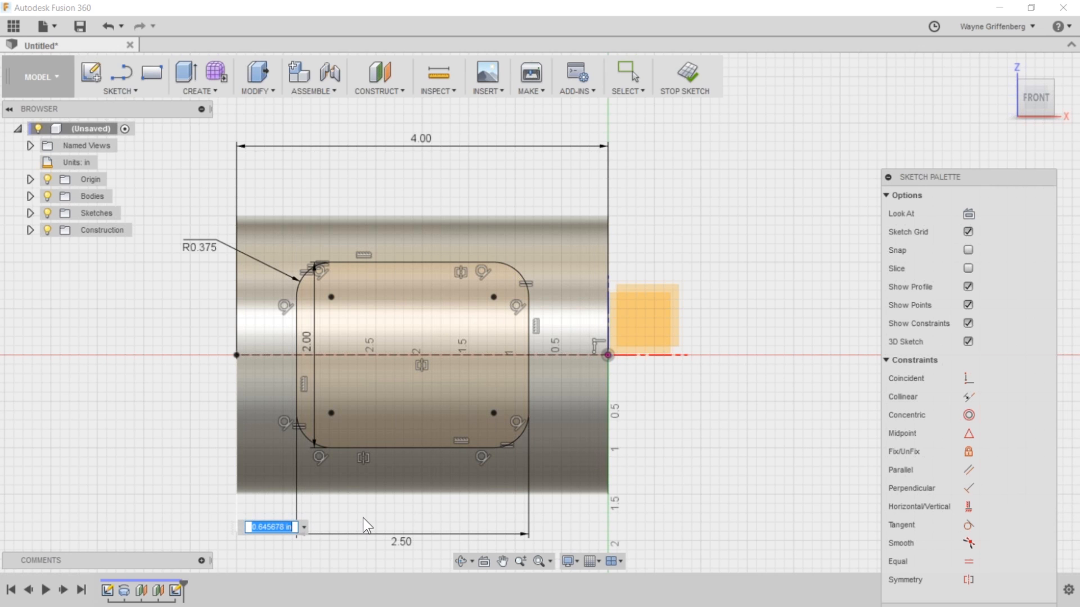
pyautogui.write('0.5')
pyautogui.press('Return')
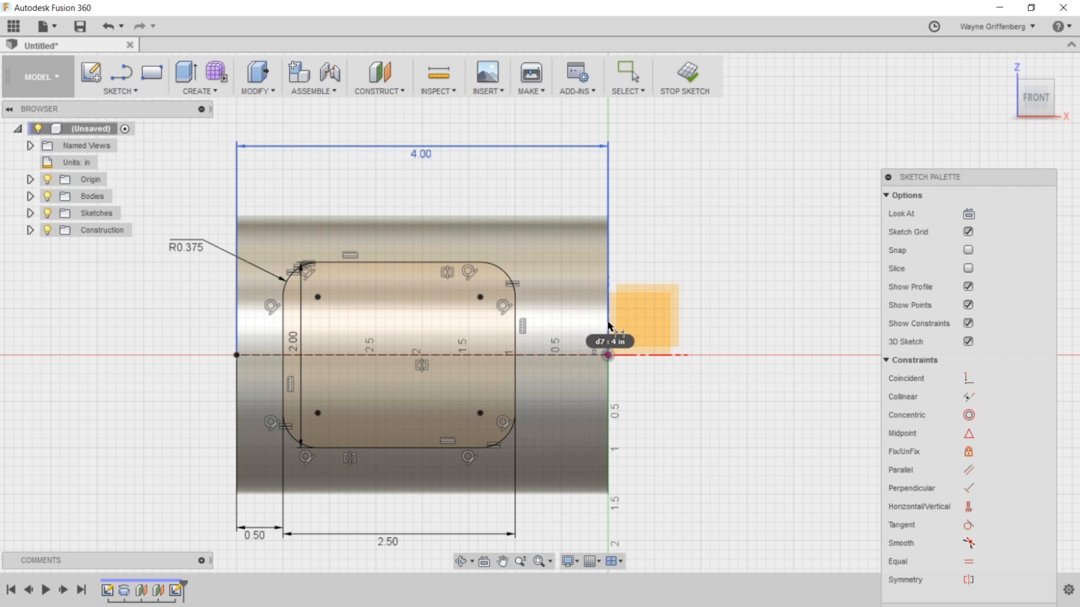
# Move the rectangle's height dimension outside the cylinder outline and finish the sketch.
pyautogui.moveTo(295, 341); pyautogui.dragTo(186, 350)
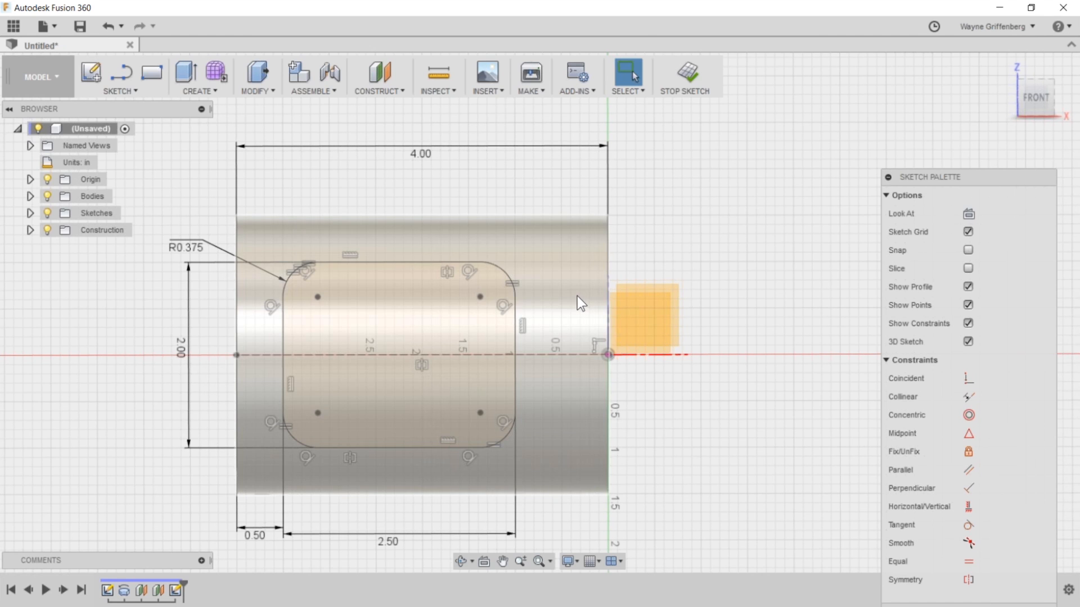
pyautogui.click(682, 74)
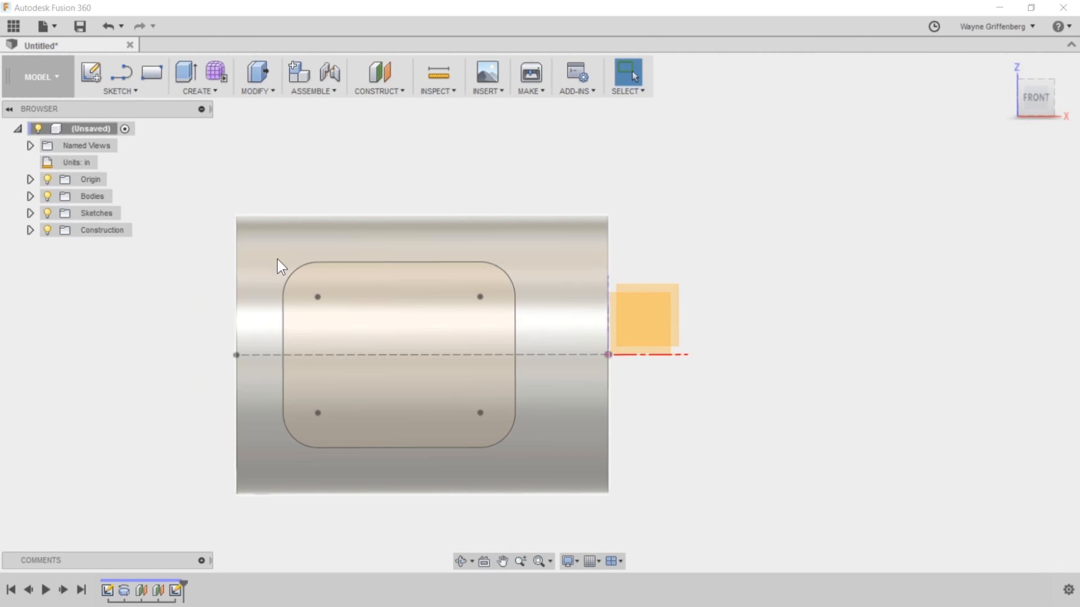
# Split the cylinder's outer face with the rounded rectangle sketch, using the Closest Point split type.
pyautogui.keyDown('shift'); pyautogui.moveTo(777, 383); pyautogui.dragTo(576, 388, button='middle'); pyautogui.keyUp('shift')
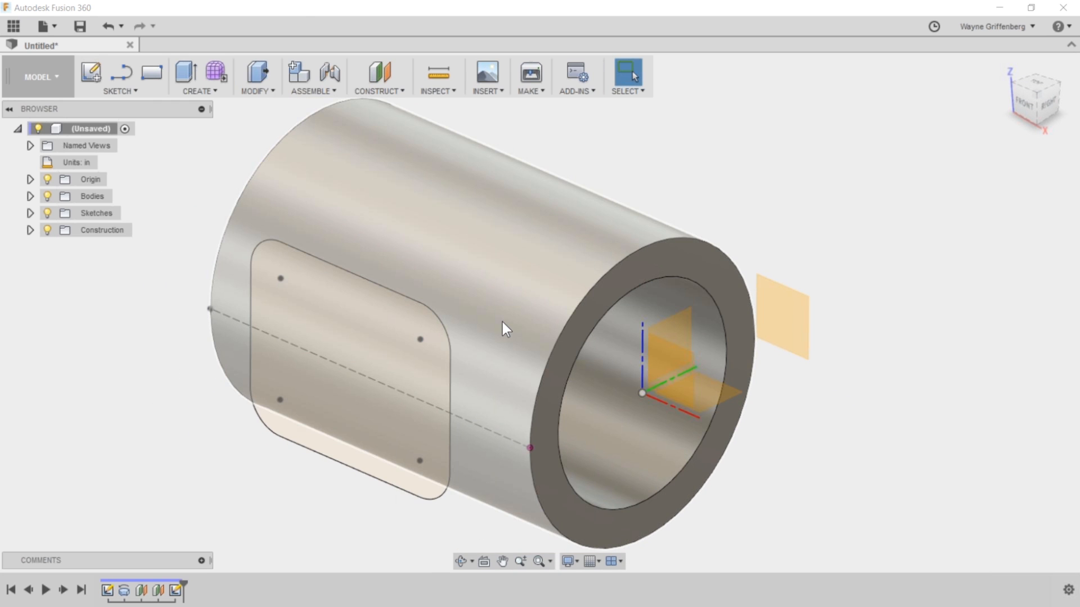
pyautogui.scroll(1, 503, 323)
pyautogui.scroll(-1, 502, 322)
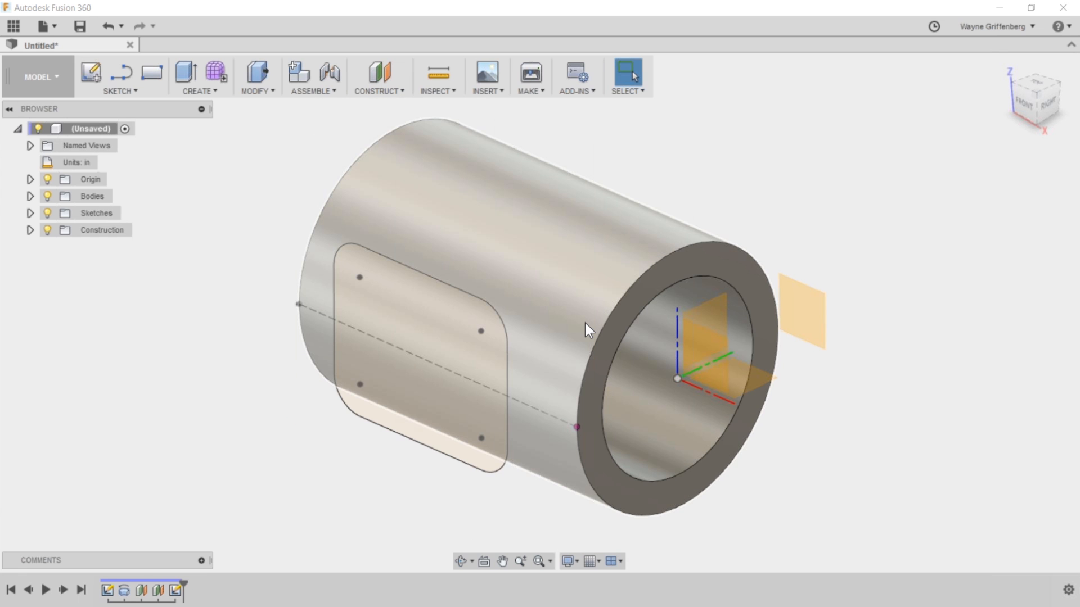
pyautogui.scroll(1, 585, 323)
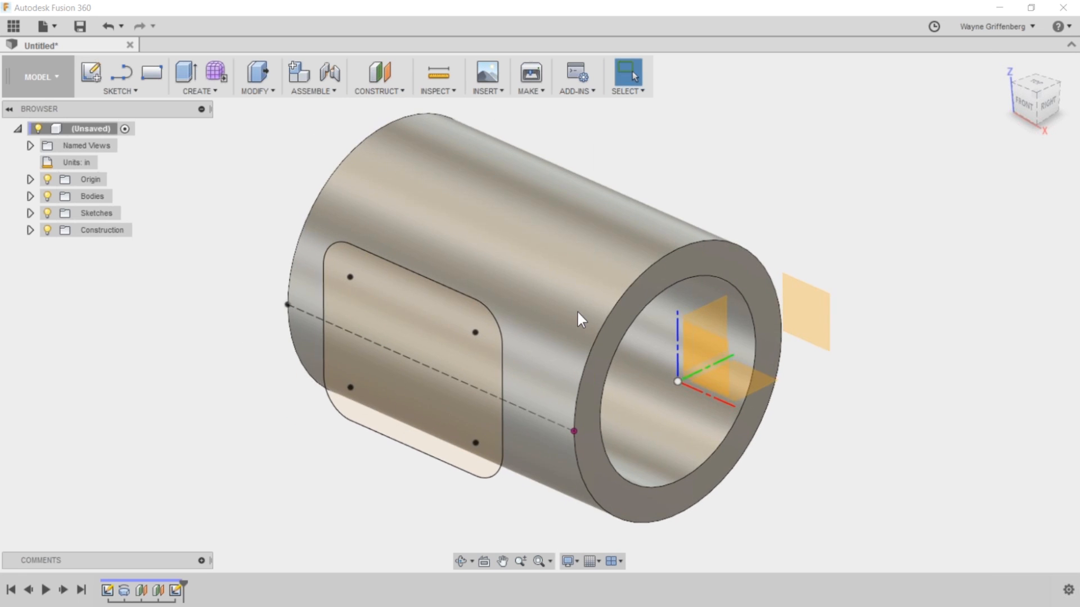
pyautogui.click(206, 96)
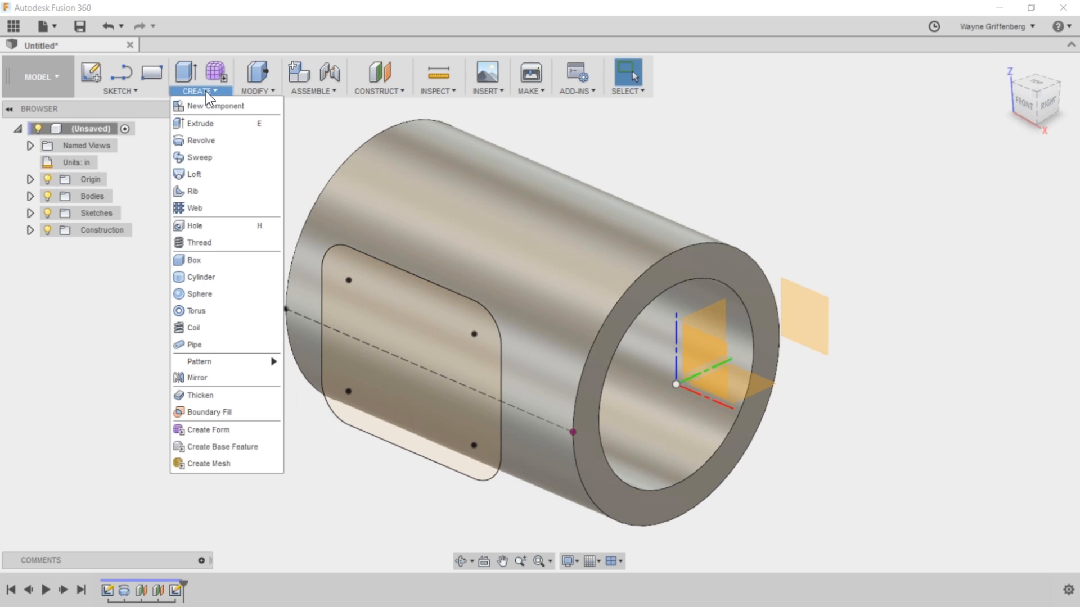
pyautogui.click(257, 92)
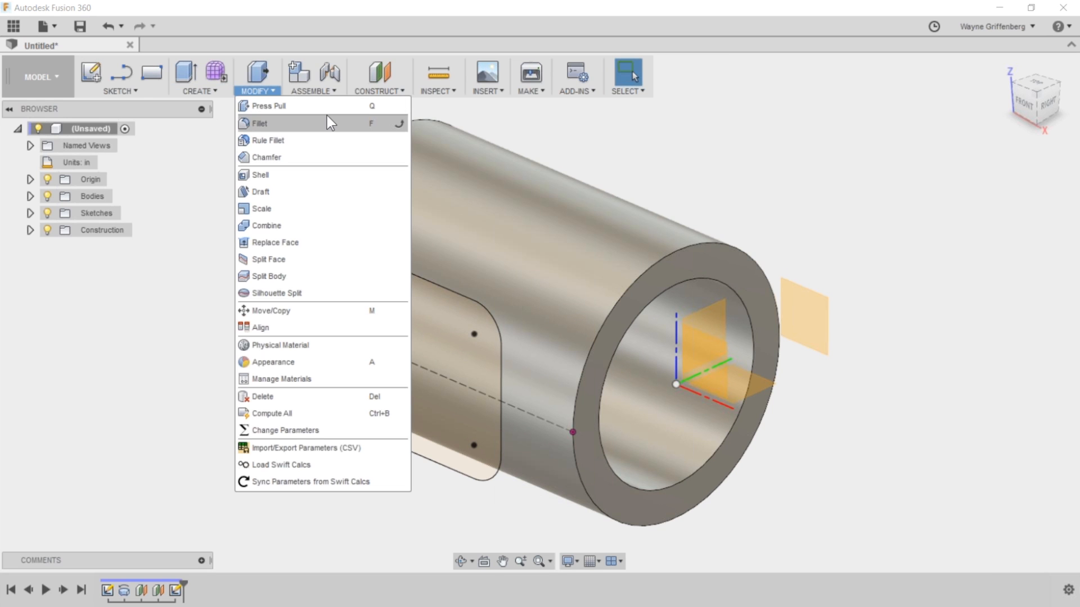
pyautogui.click(262, 259)
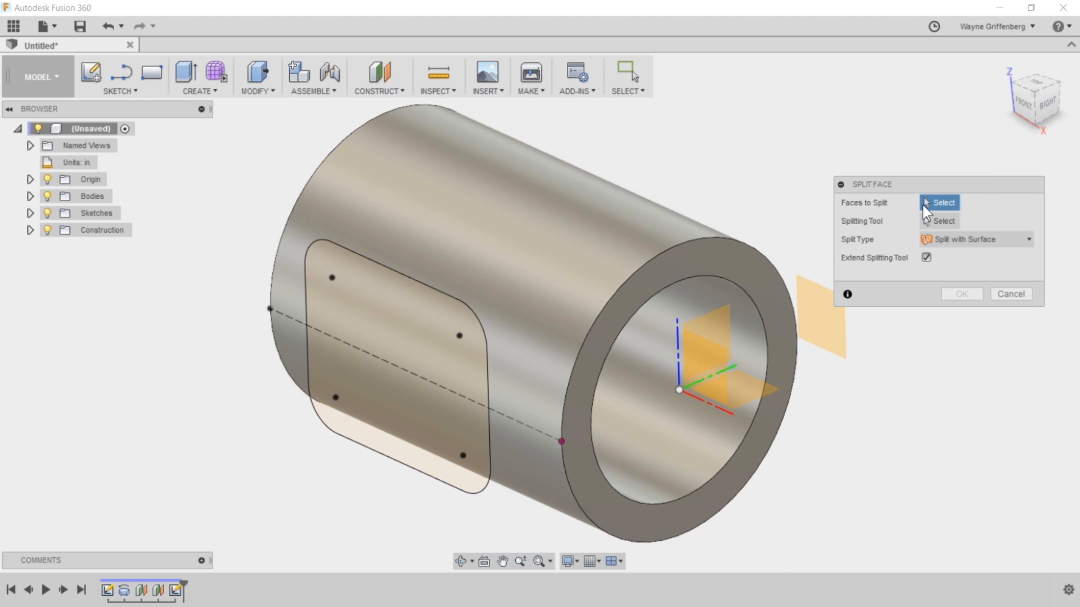
pyautogui.click(470, 255)
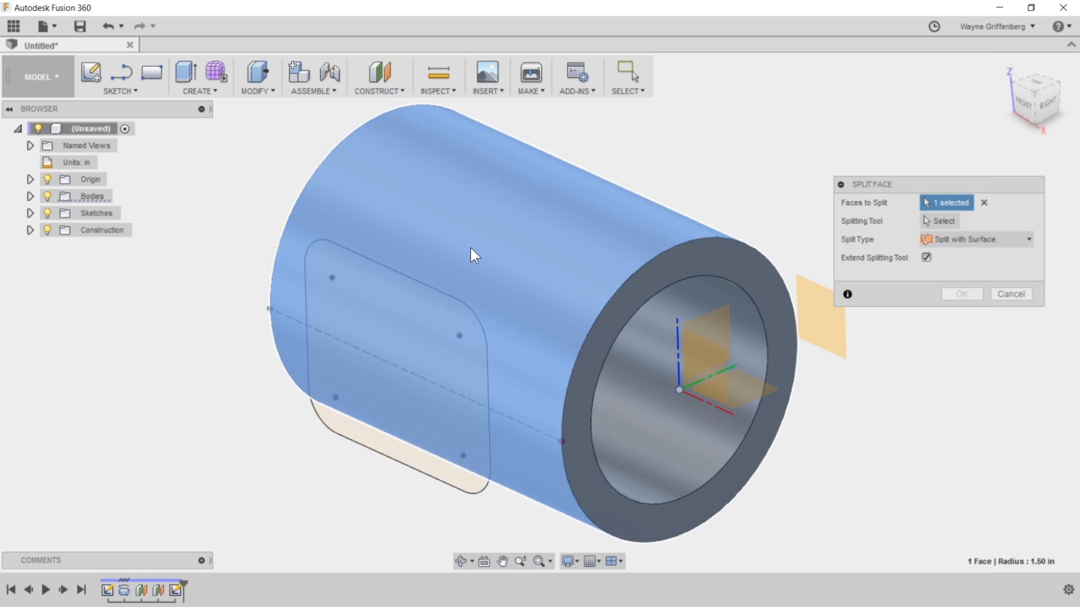
pyautogui.click(938, 221)
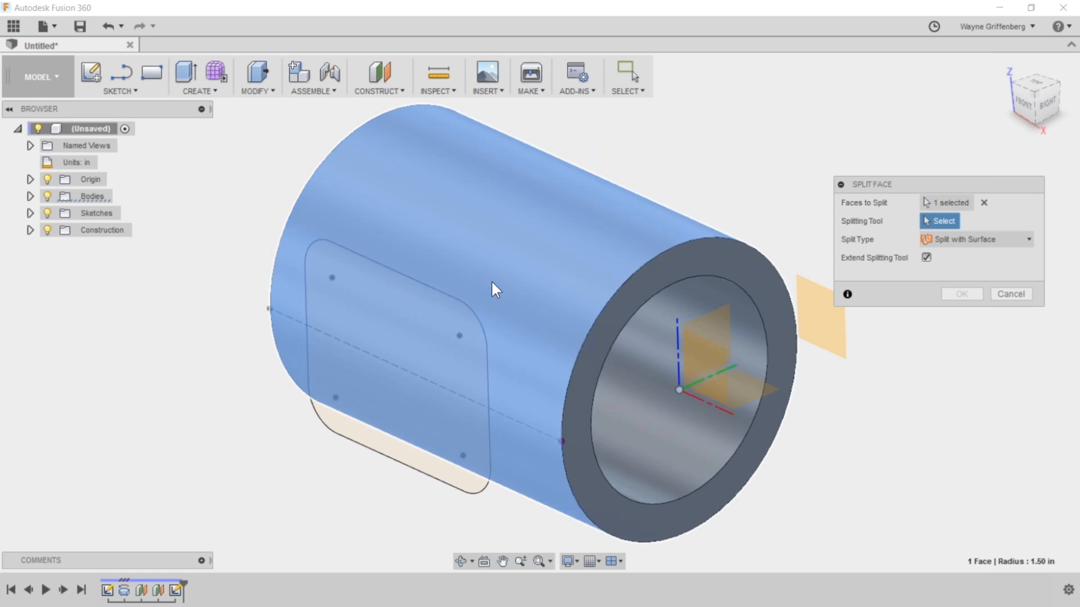
pyautogui.click(395, 272)
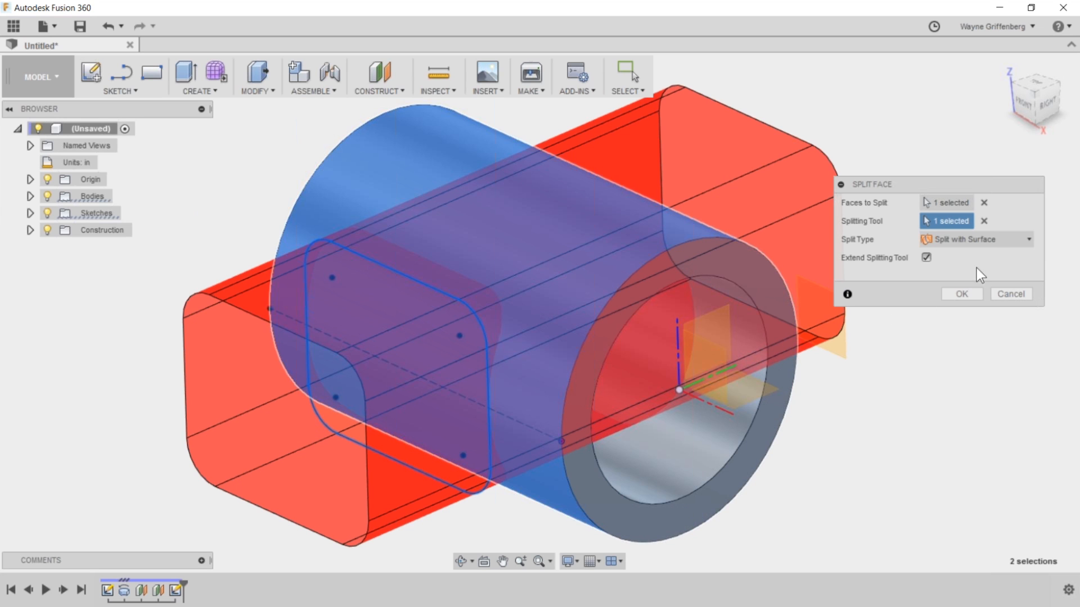
pyautogui.click(986, 238)
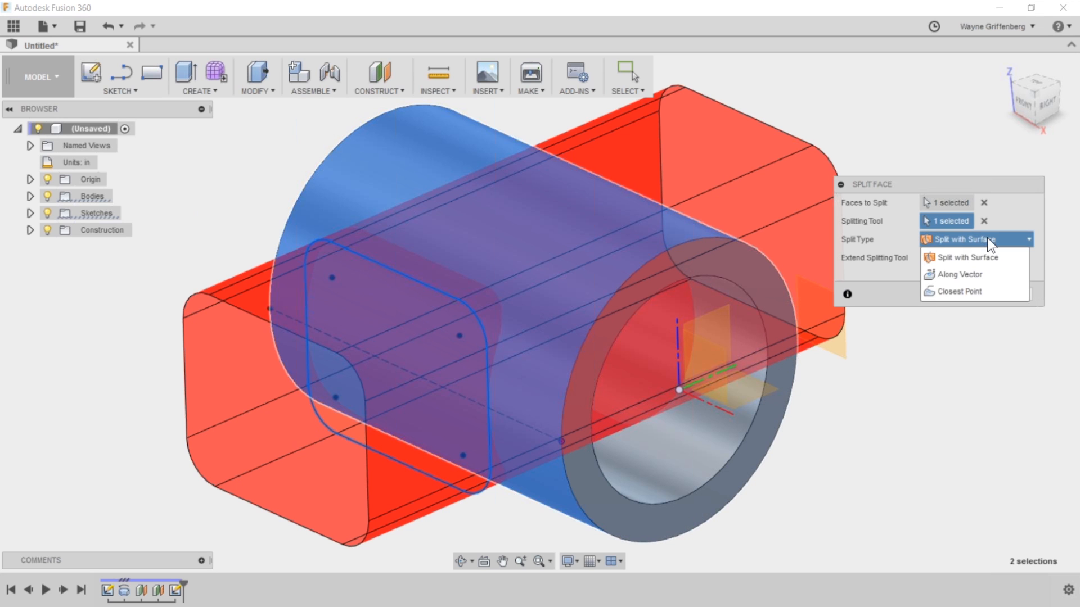
pyautogui.click(947, 291)
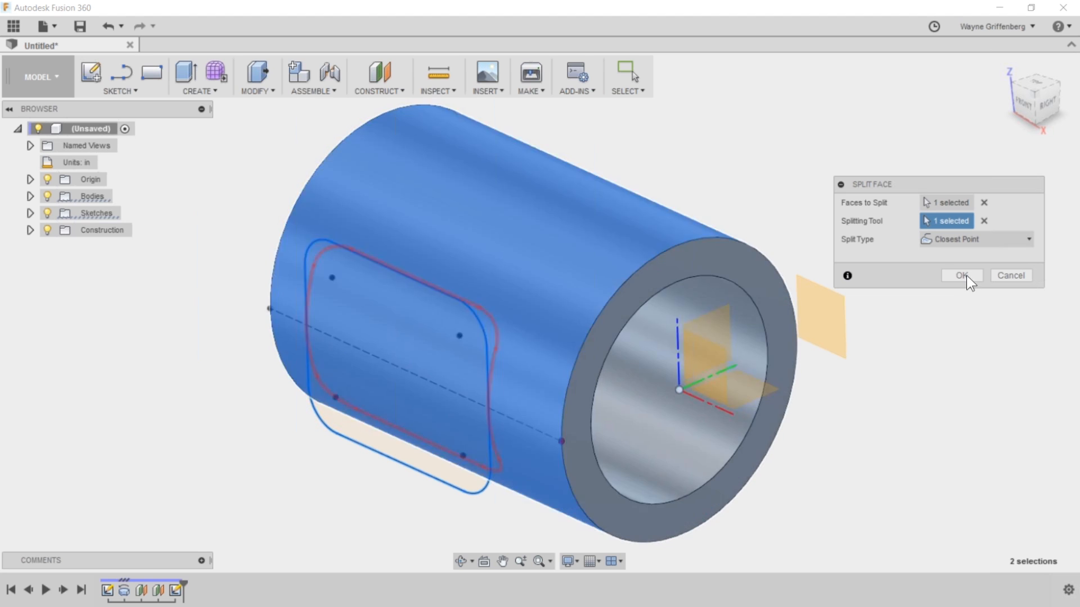
pyautogui.click(965, 275)
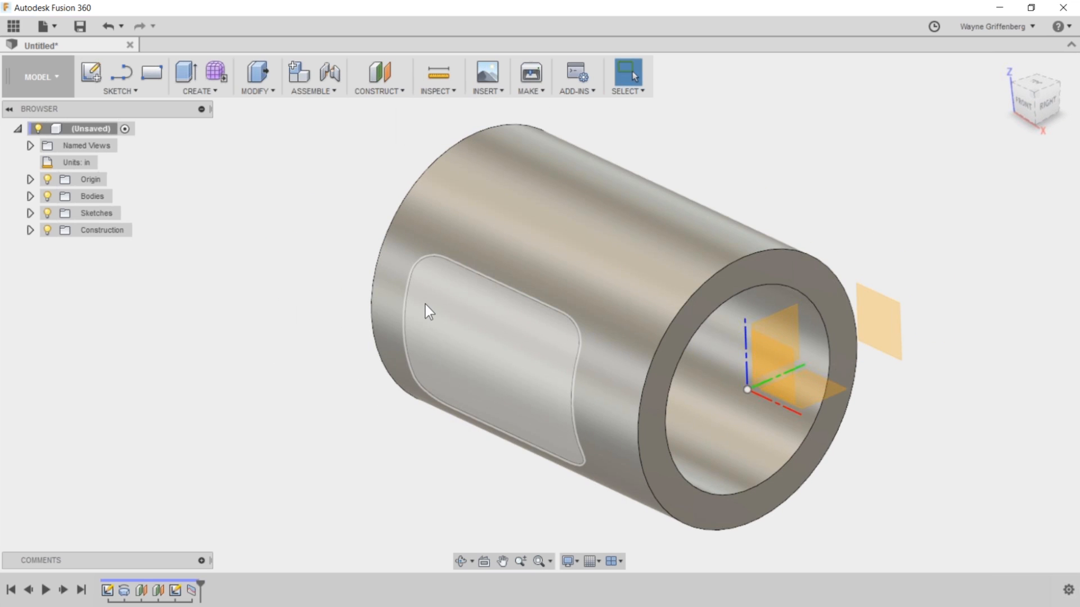
# Press Pull the split rounded rectangular face inward by -0.70 in to cut a window through the cylinder wall.
pyautogui.click(255, 74)
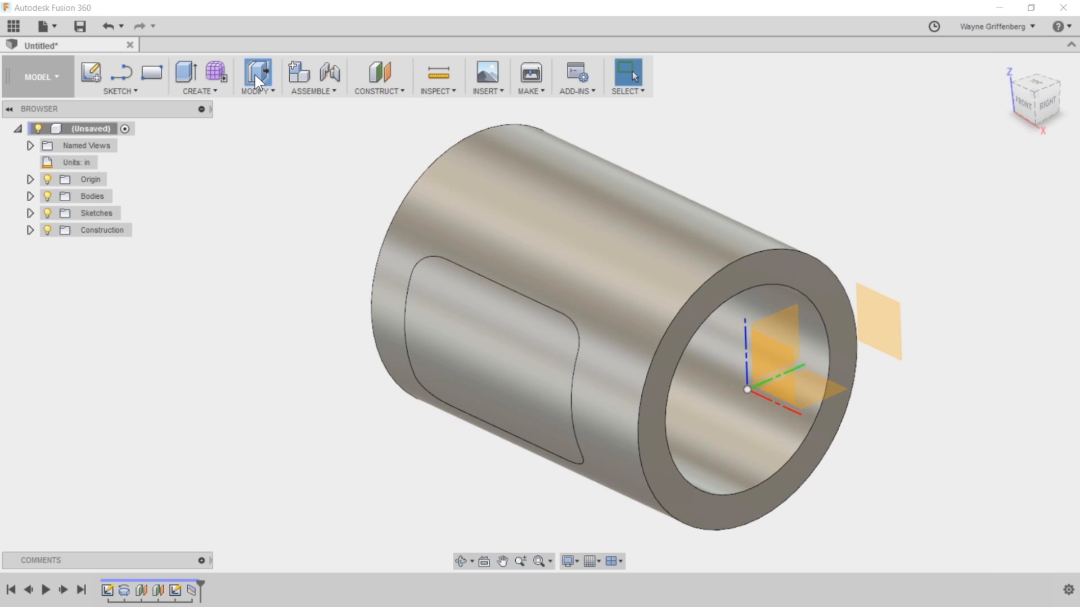
pyautogui.click(481, 352)
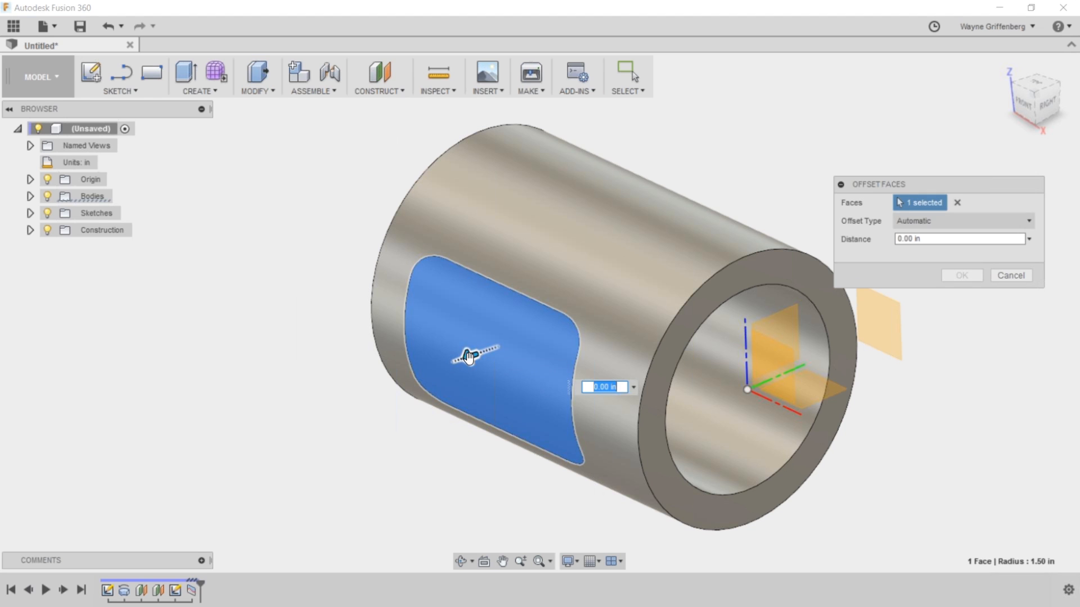
pyautogui.moveTo(470, 356); pyautogui.dragTo(517, 355)
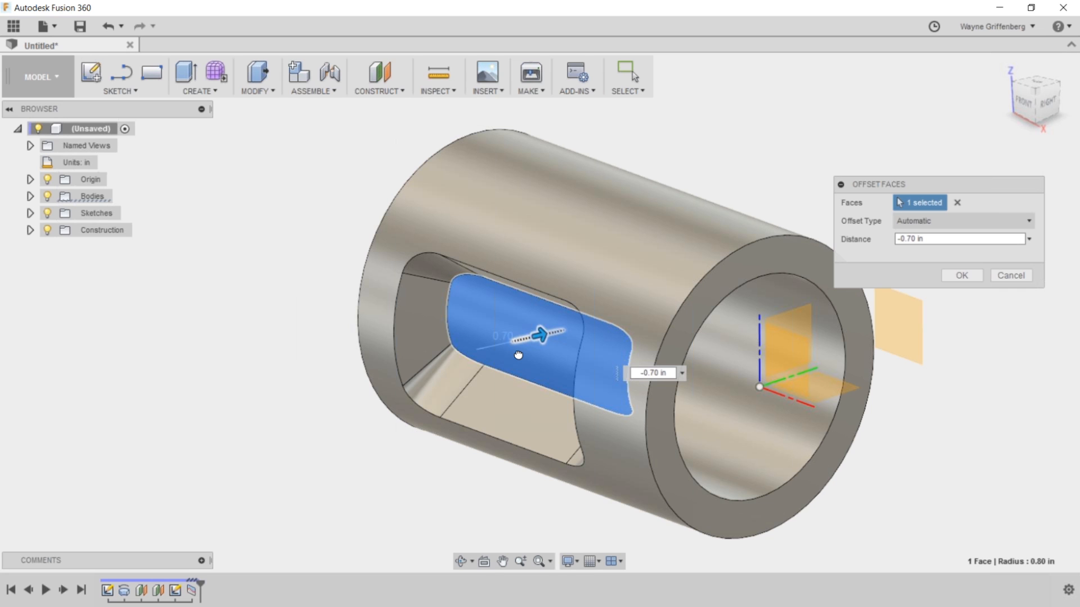
pyautogui.moveTo(518, 354); pyautogui.dragTo(516, 353)
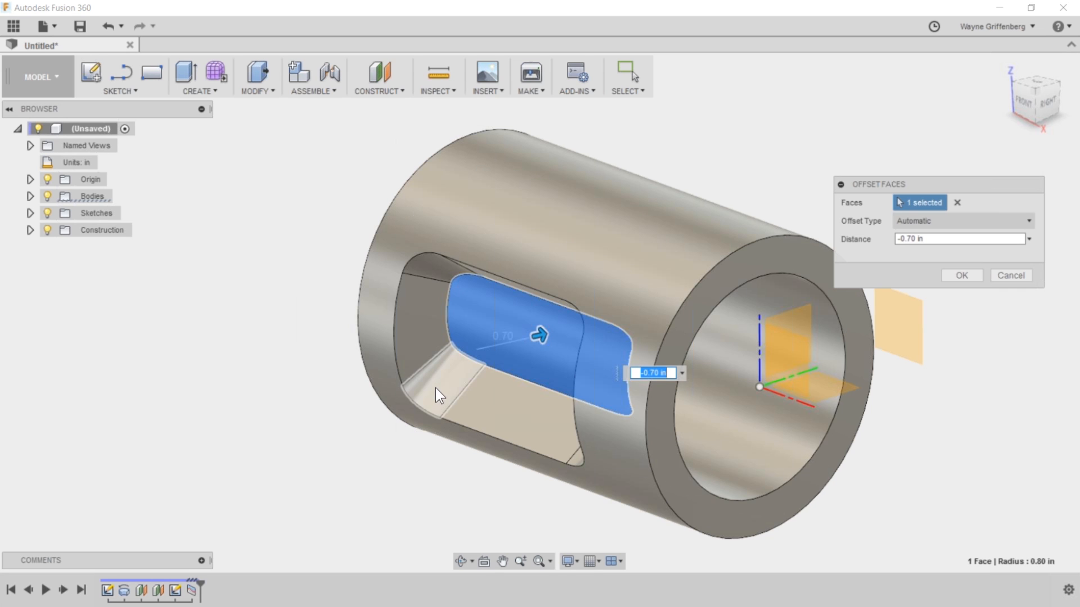
pyautogui.click(968, 274)
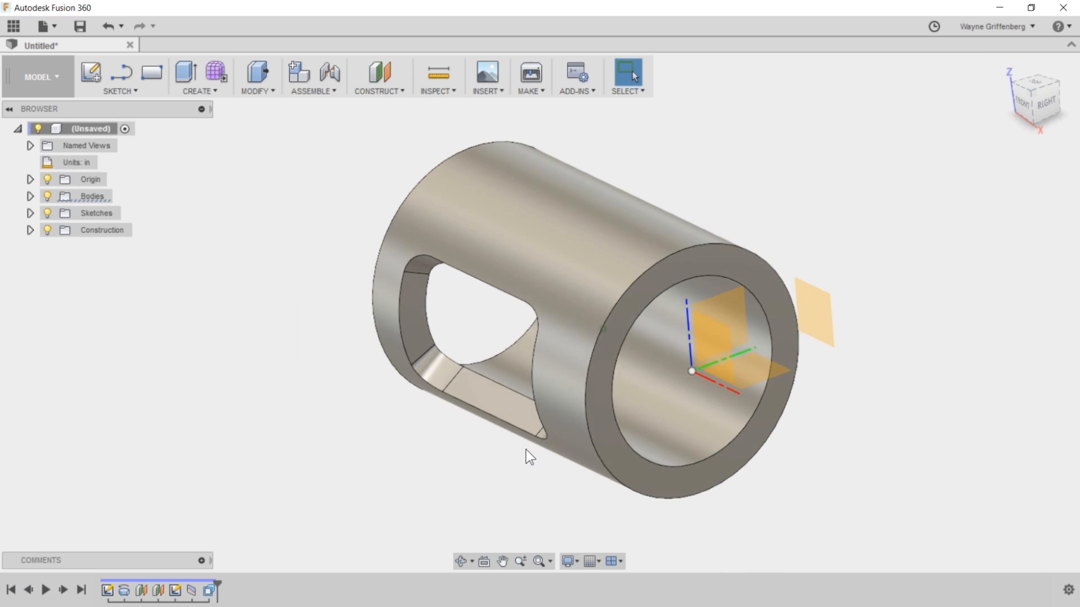
# Create a full circular pattern of the window's offset faces around the X axis with a quantity of 5.
pyautogui.click(208, 592)
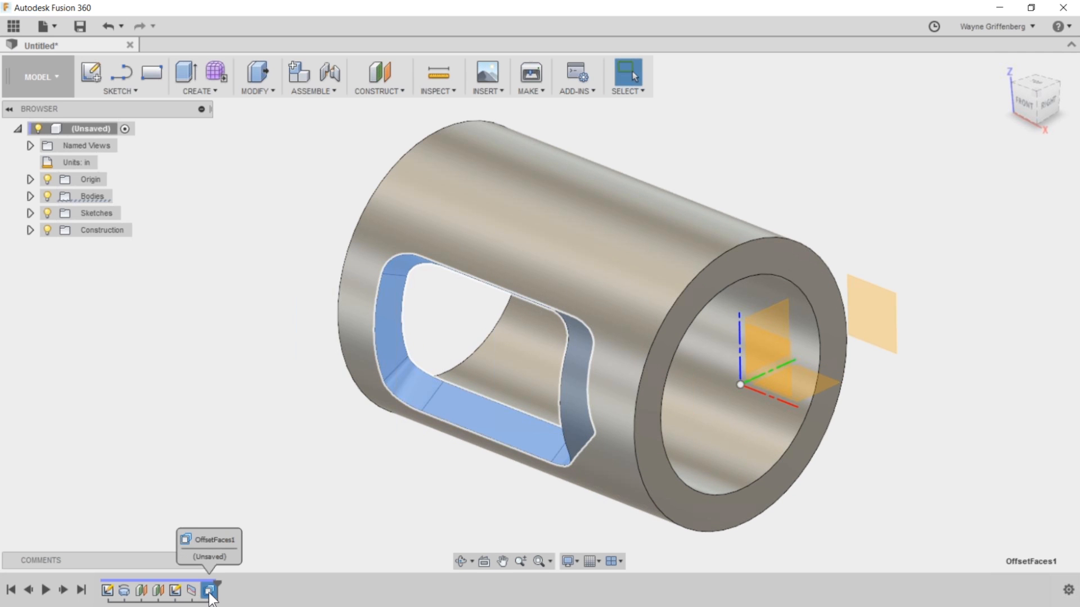
pyautogui.click(199, 91)
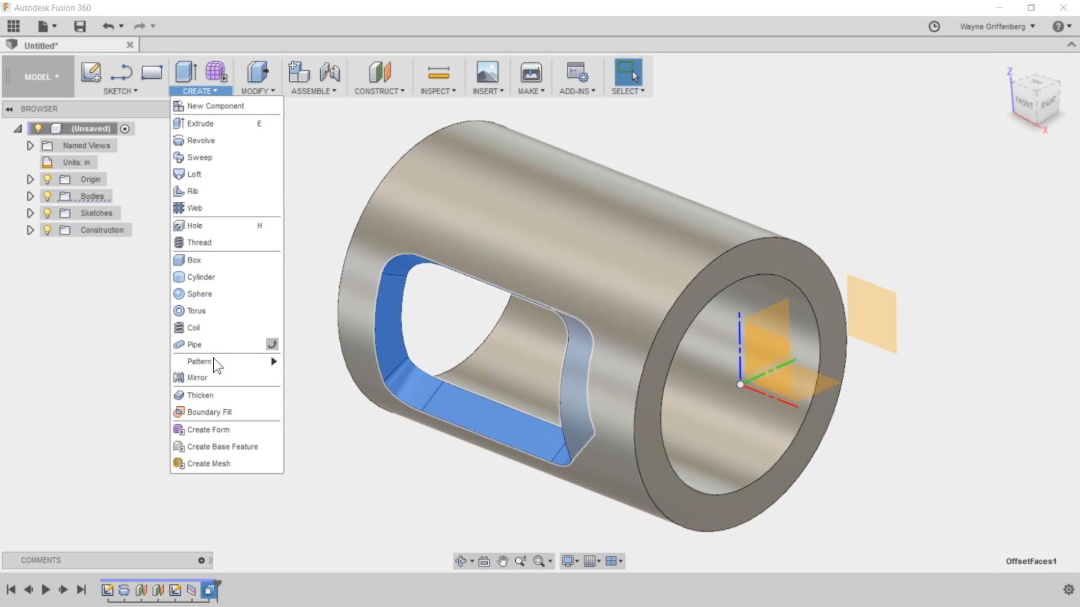
pyautogui.moveTo(212, 362)
pyautogui.click(326, 381)
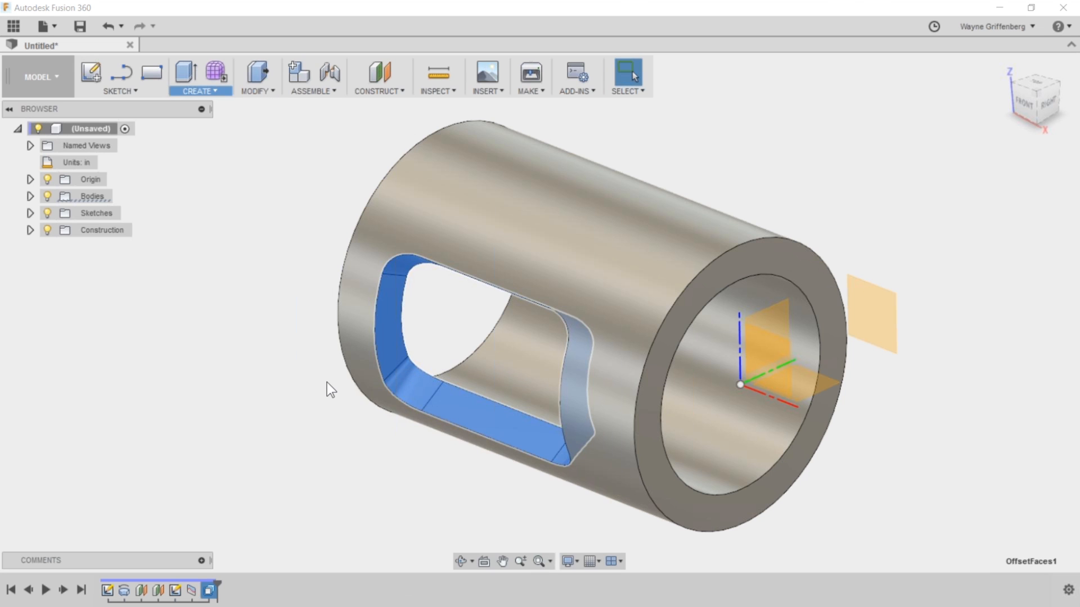
pyautogui.scroll(-2, 327, 383)
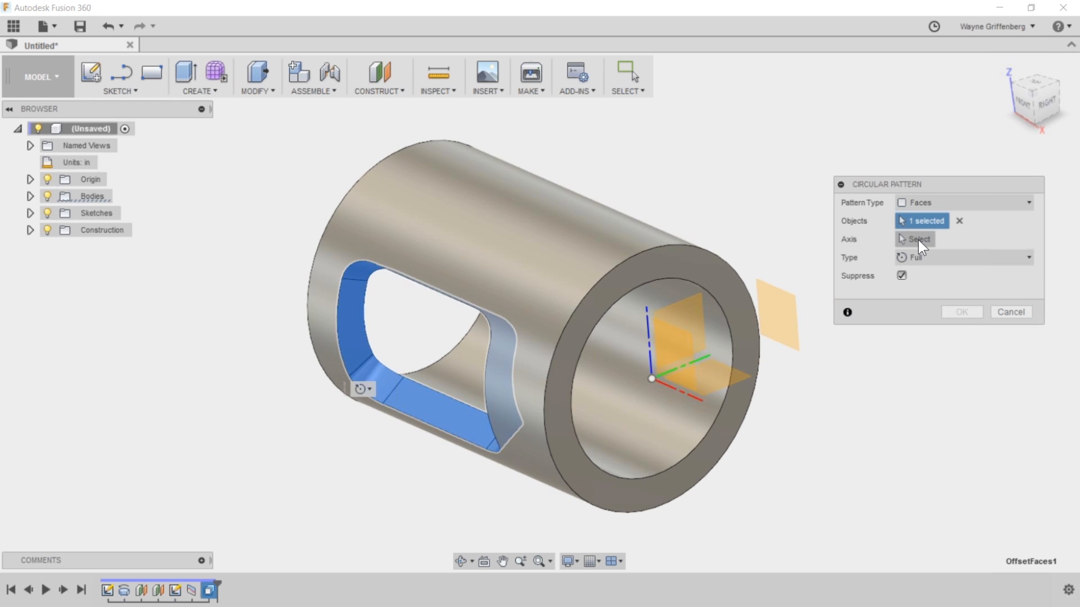
pyautogui.click(918, 239)
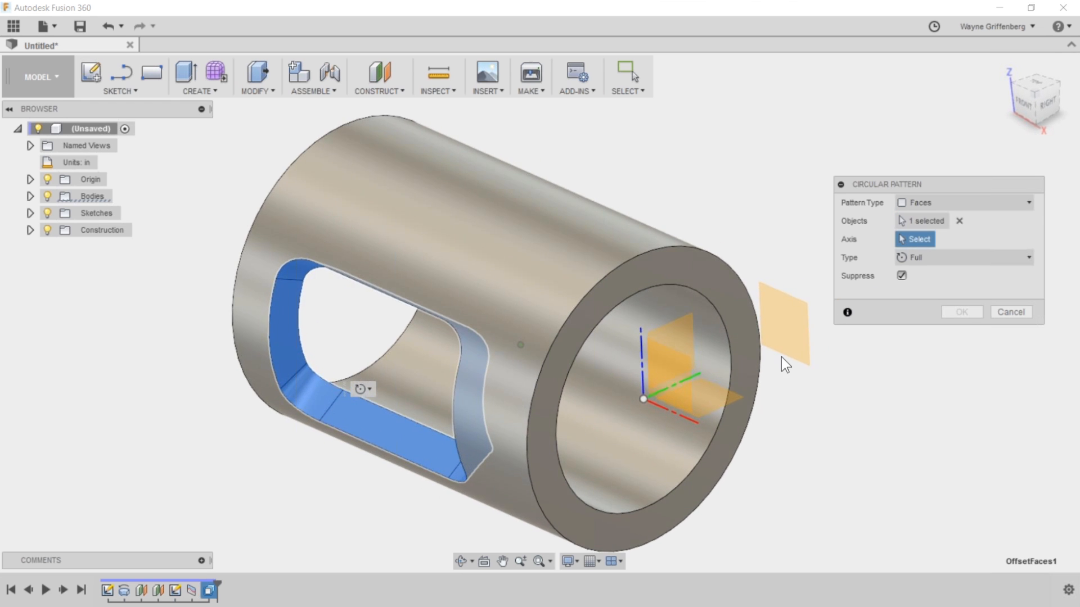
pyautogui.click(684, 416)
pyautogui.moveTo(914, 294); pyautogui.dragTo(860, 296)
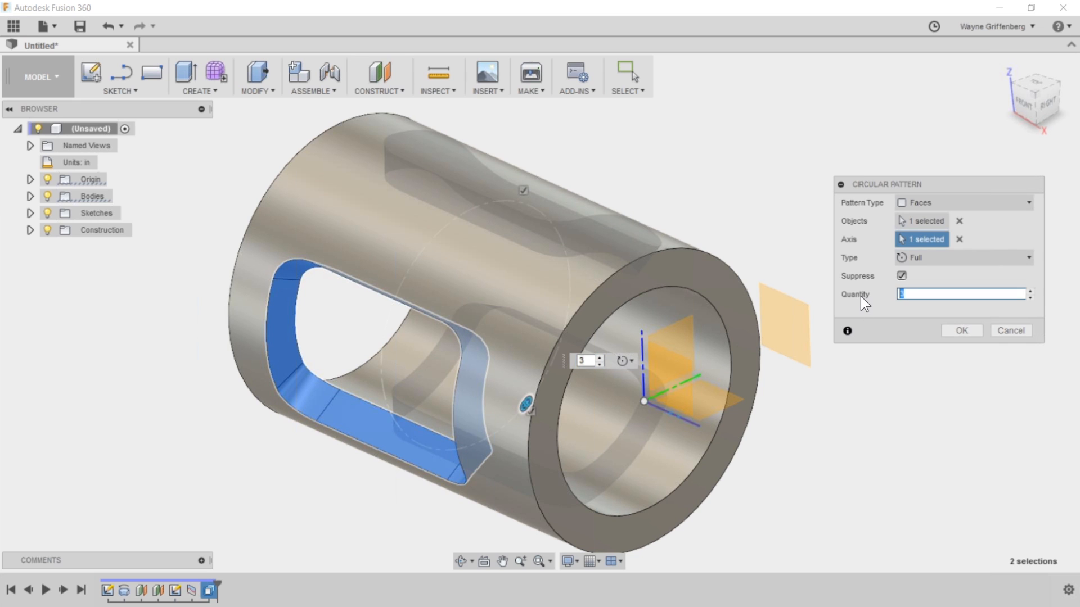
pyautogui.write('5')
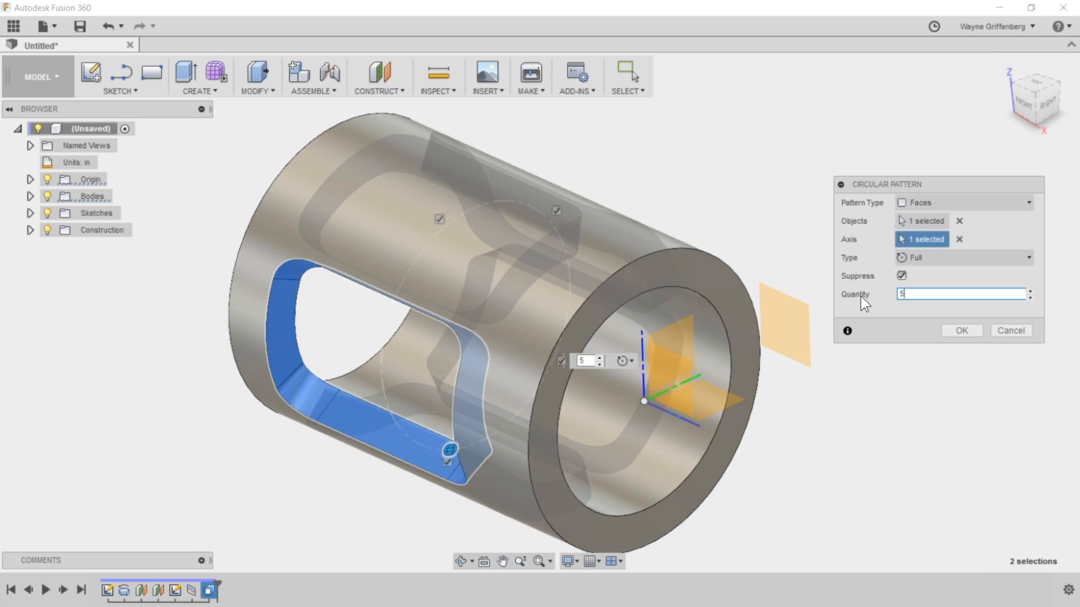
pyautogui.click(956, 330)
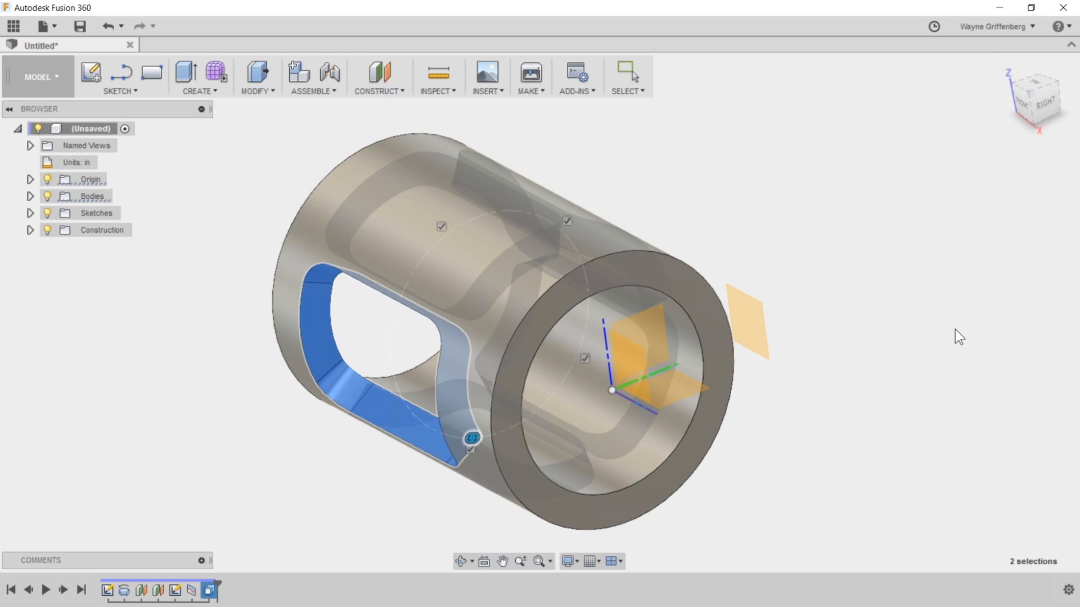
# Roll the timeline back to just after the rounded rectangle sketch.
pyautogui.scroll(2, 955, 330)
pyautogui.keyDown('shift'); pyautogui.moveTo(871, 317); pyautogui.dragTo(311, 275, button='middle'); pyautogui.keyUp('shift')
pyautogui.keyDown('shift'); pyautogui.moveTo(486, 340); pyautogui.dragTo(411, 343, button='middle'); pyautogui.keyUp('shift')
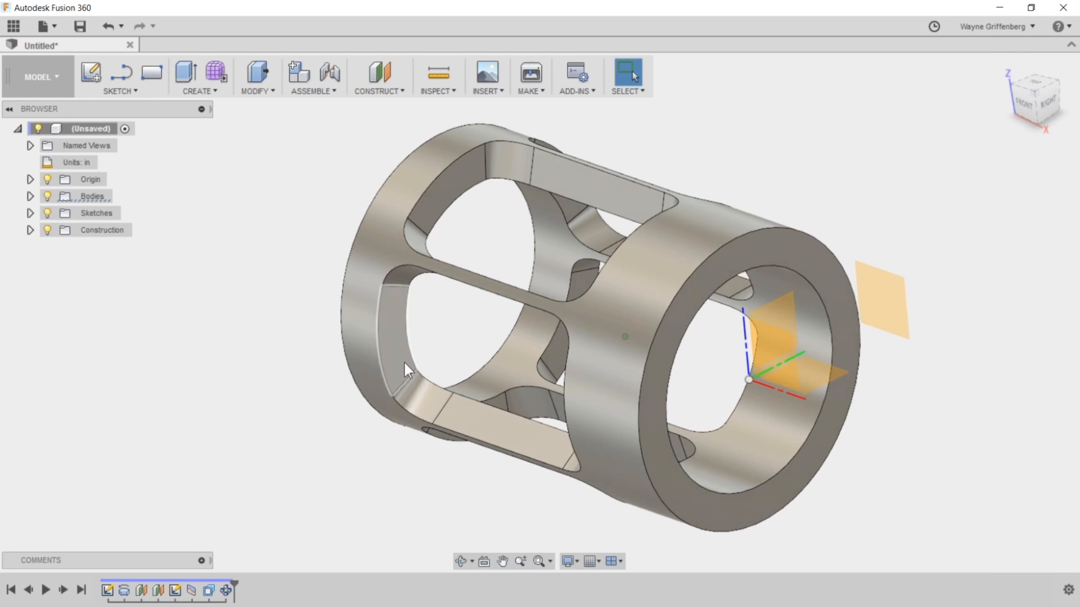
pyautogui.moveTo(234, 585); pyautogui.dragTo(190, 587)
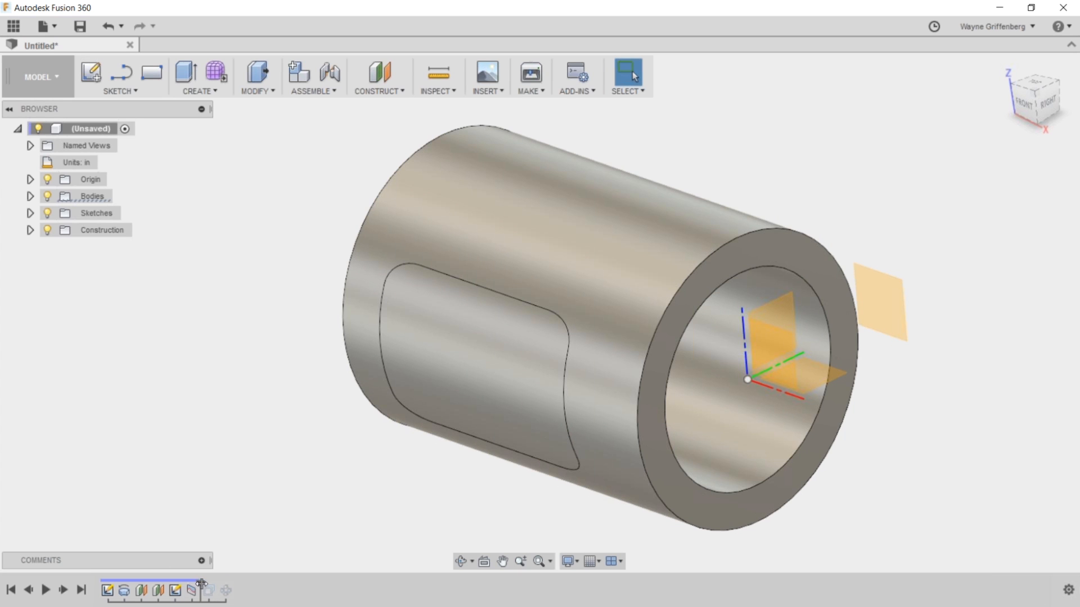
pyautogui.moveTo(188, 585); pyautogui.dragTo(184, 587)
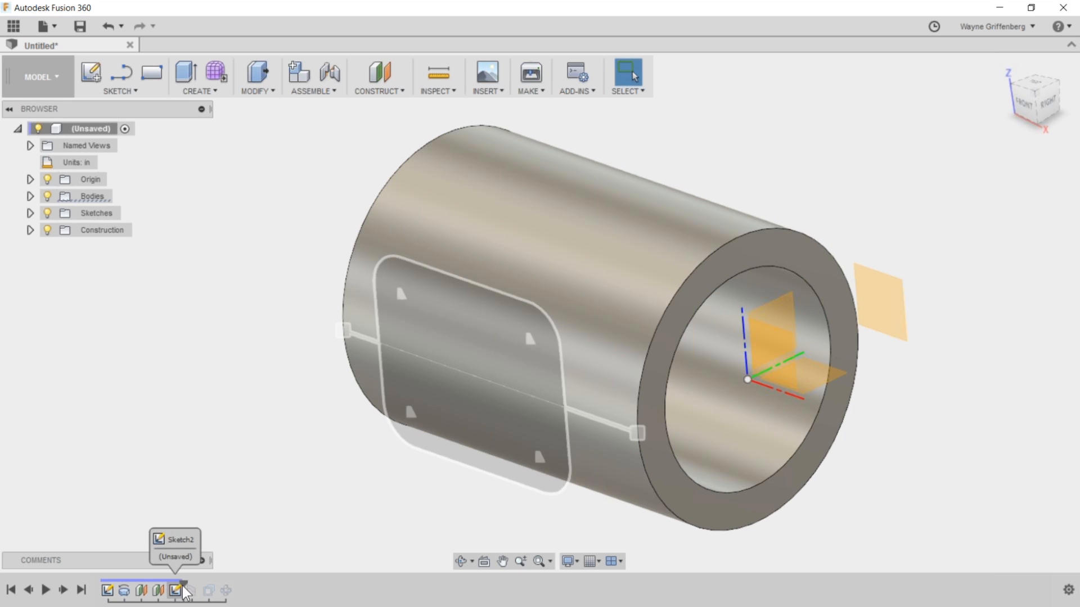
pyautogui.click(179, 590)
pyautogui.rightClick(178, 590)
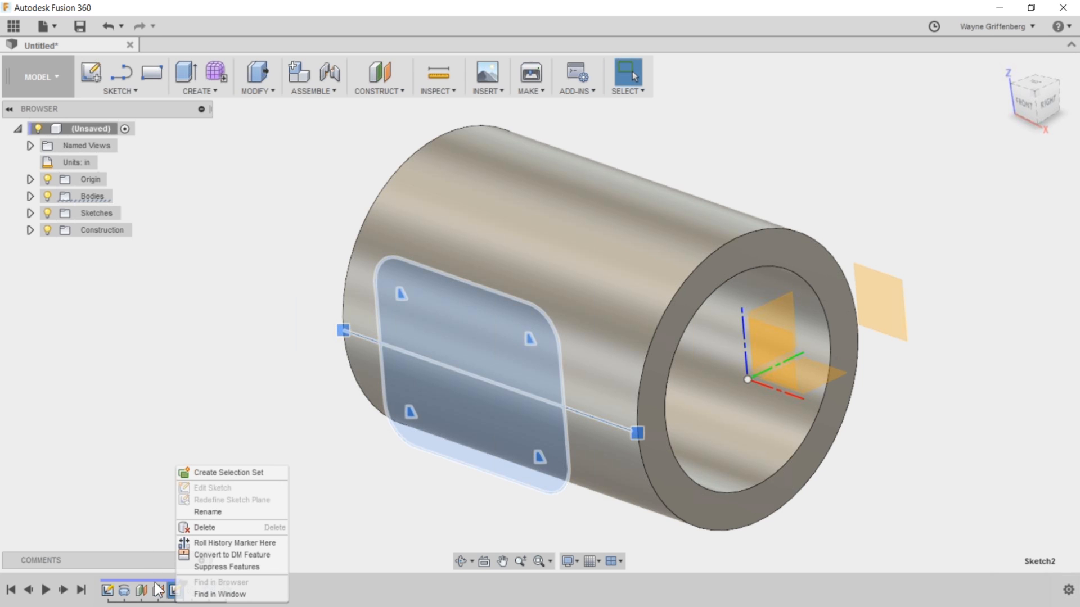
pyautogui.click(132, 506)
# Set the rounded rectangle's height to 1.5 in within its sketch, finish the sketch and roll the timeline forward to the end.
pyautogui.click(176, 591)
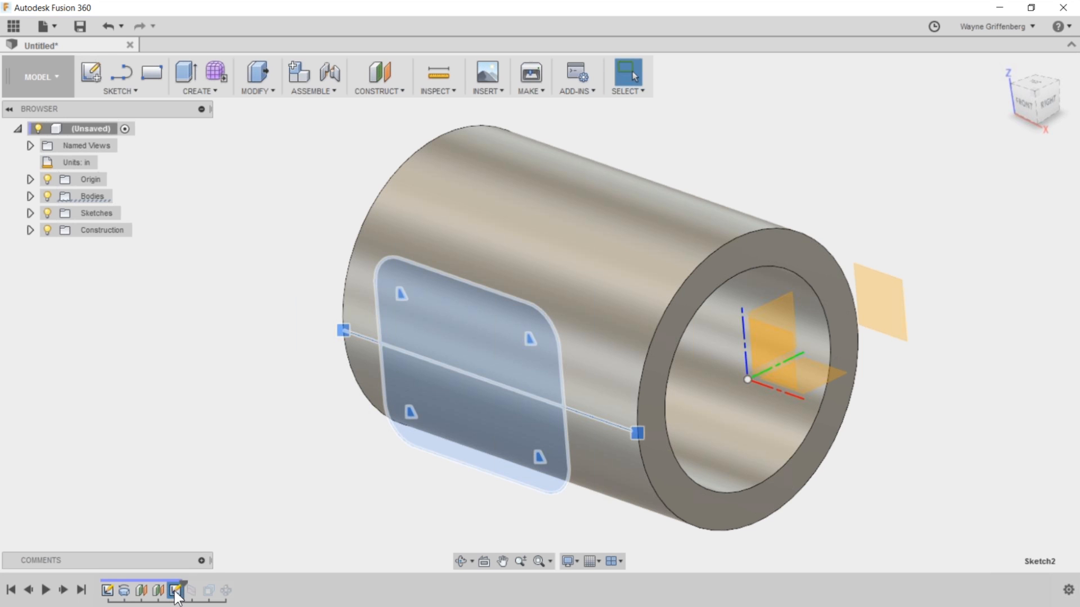
pyautogui.rightClick(176, 592)
pyautogui.click(234, 488)
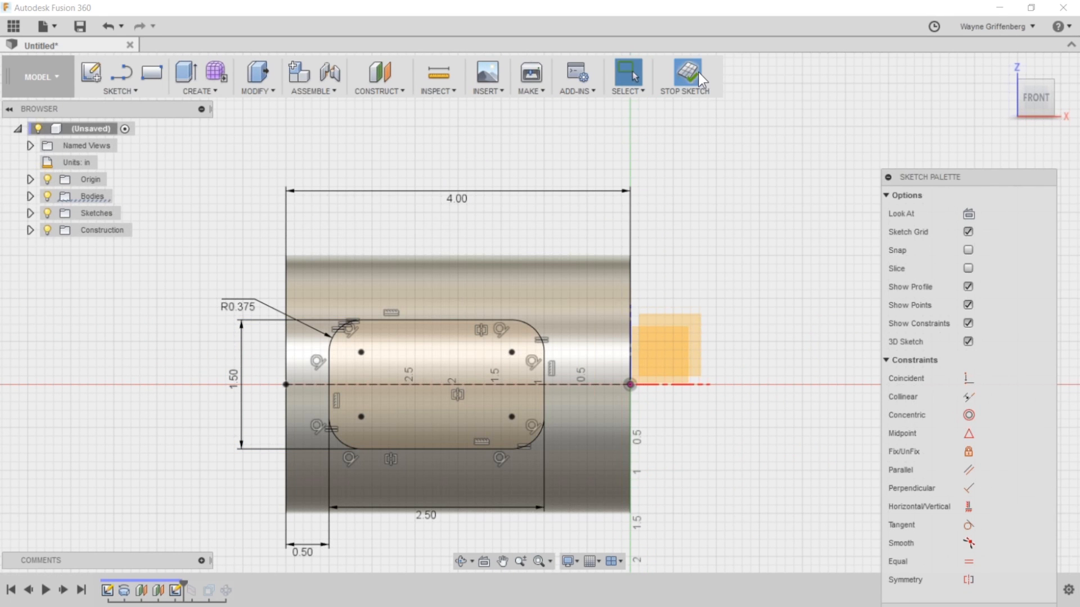
pyautogui.click(698, 72)
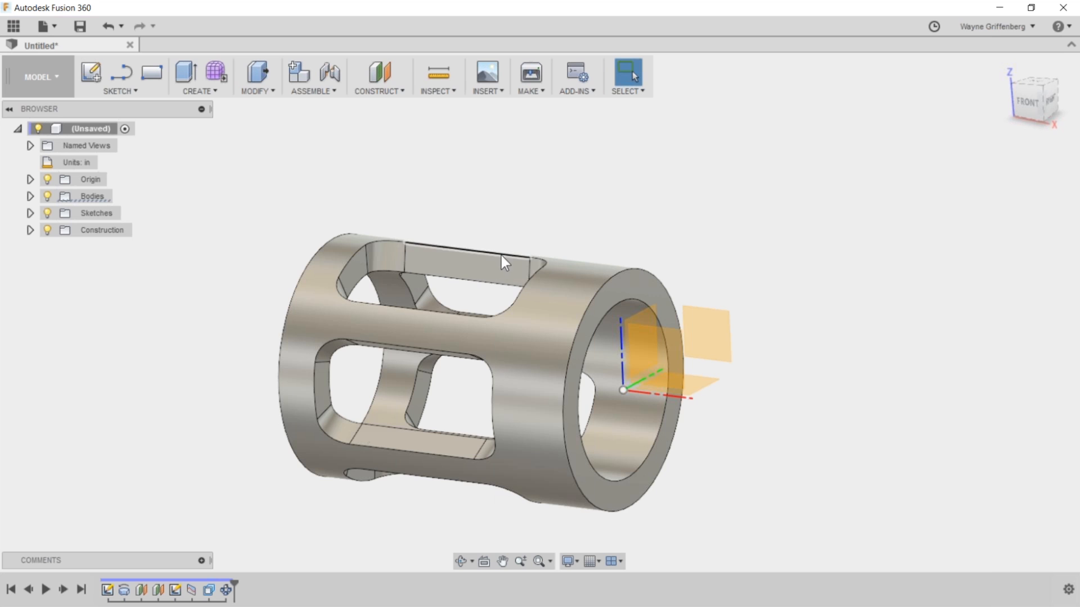
pyautogui.keyDown('shift'); pyautogui.moveTo(615, 376); pyautogui.dragTo(482, 312, button='middle'); pyautogui.keyUp('shift')
pyautogui.keyDown('shift'); pyautogui.moveTo(392, 311); pyautogui.dragTo(431, 388, button='middle'); pyautogui.keyUp('shift')
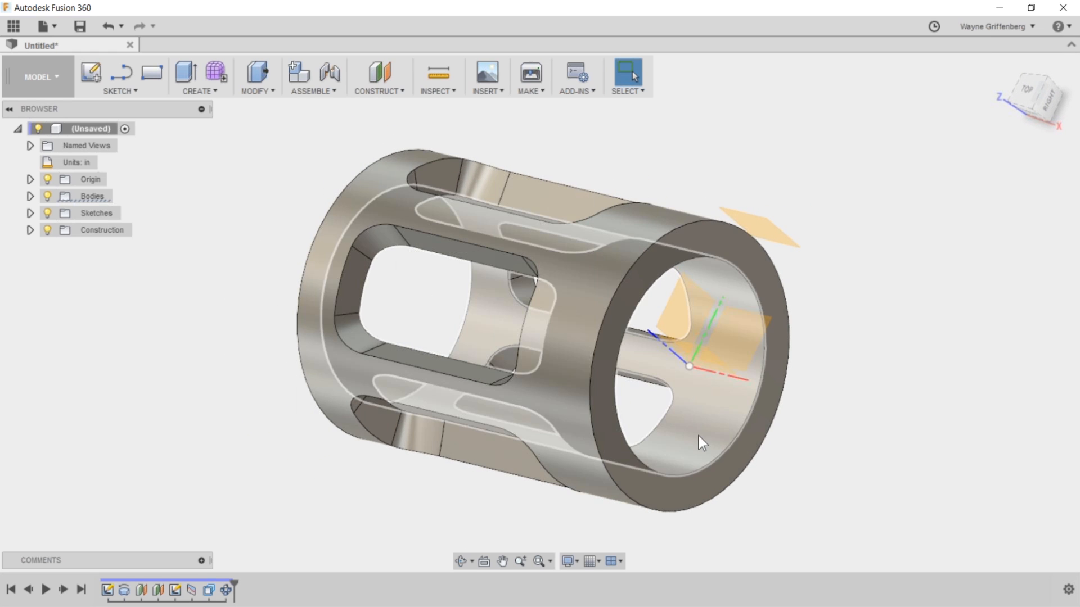
pyautogui.scroll(1, 888, 389)
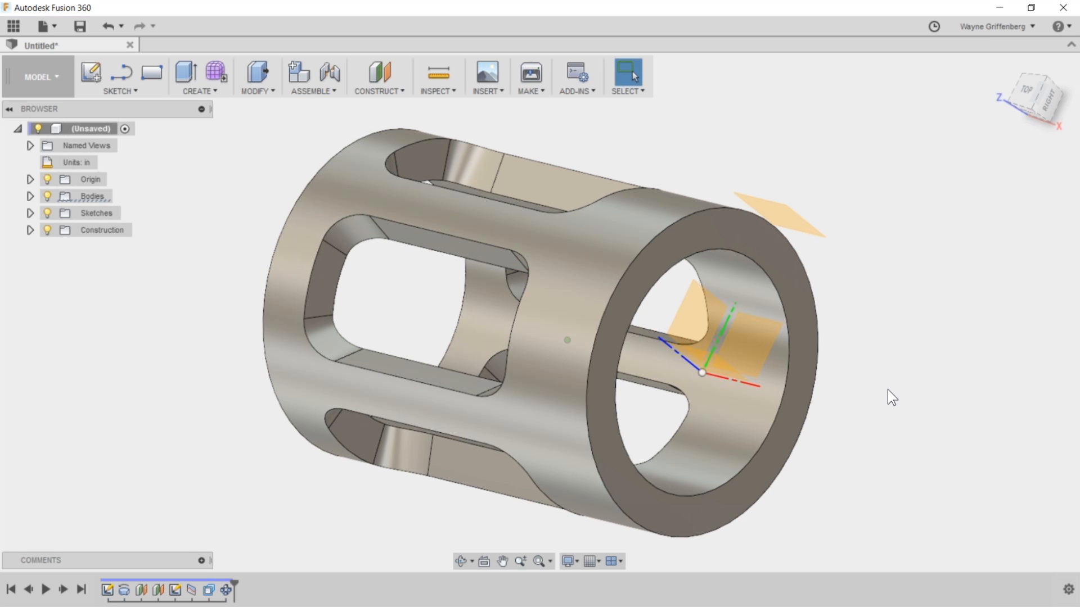
pyautogui.keyDown('shift'); pyautogui.moveTo(911, 390); pyautogui.dragTo(329, 390, button='middle'); pyautogui.keyUp('shift')
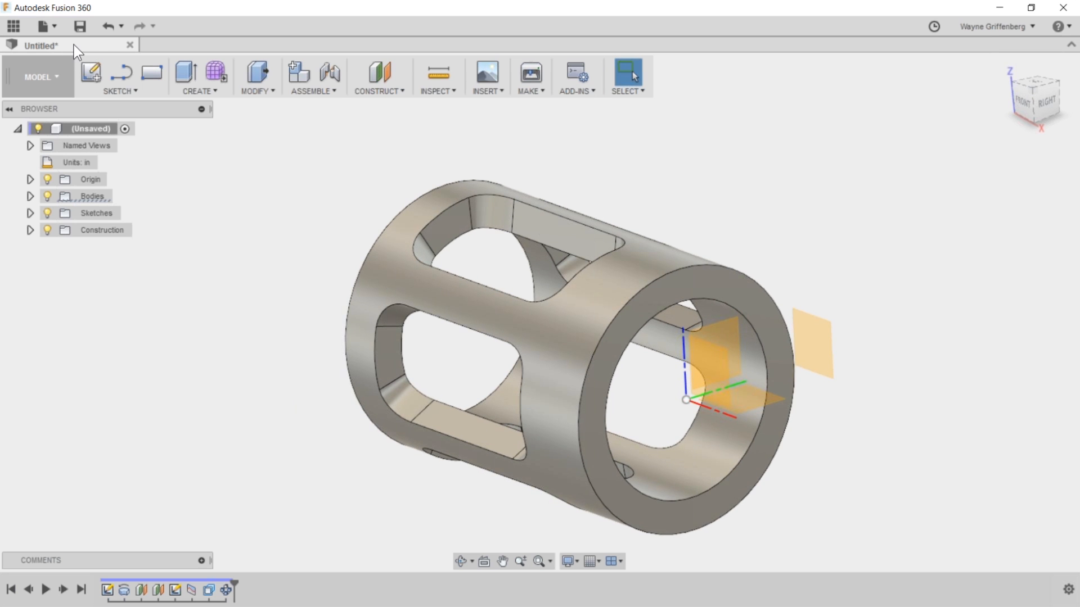
# Save the design as Adapter in the master project and check for it in the project's file list.
pyautogui.click(81, 25)
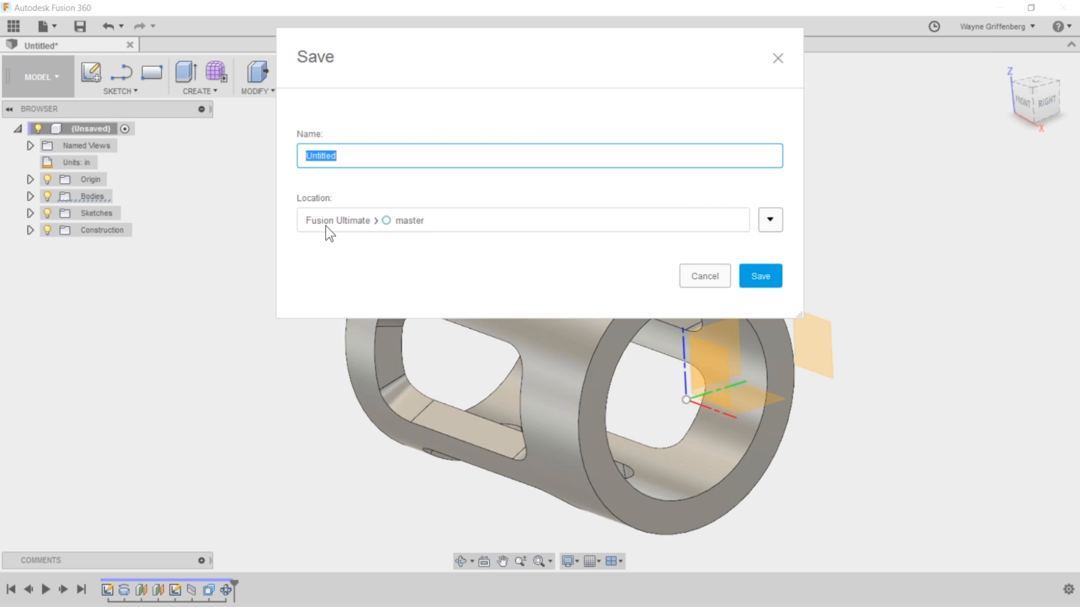
pyautogui.click(357, 156)
pyautogui.moveTo(370, 158); pyautogui.dragTo(281, 157)
pyautogui.write('Adapter')
pyautogui.click(761, 278)
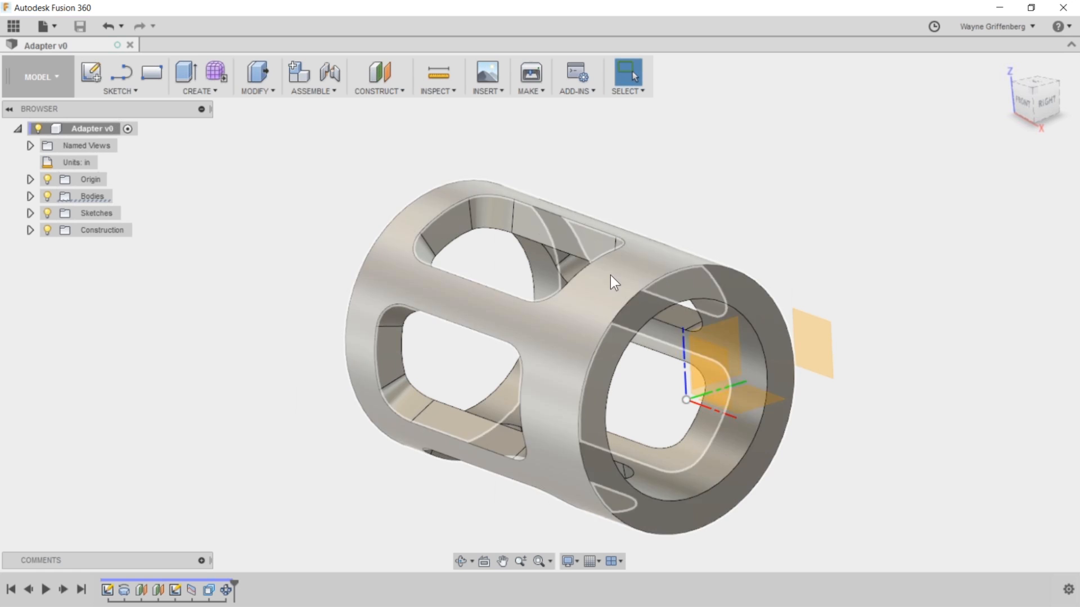
pyautogui.click(14, 26)
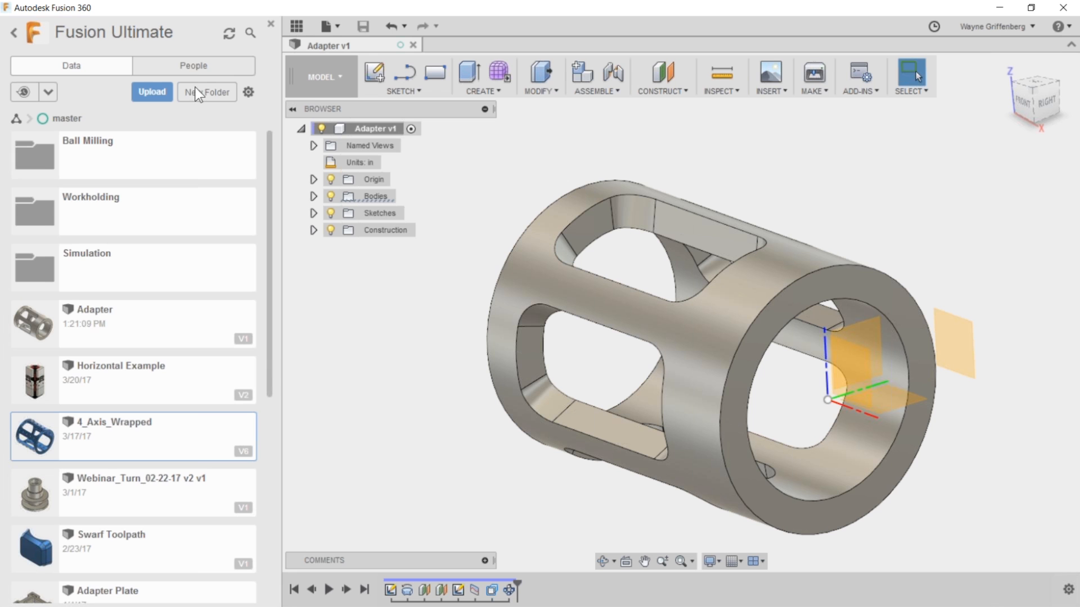
pyautogui.click(271, 25)
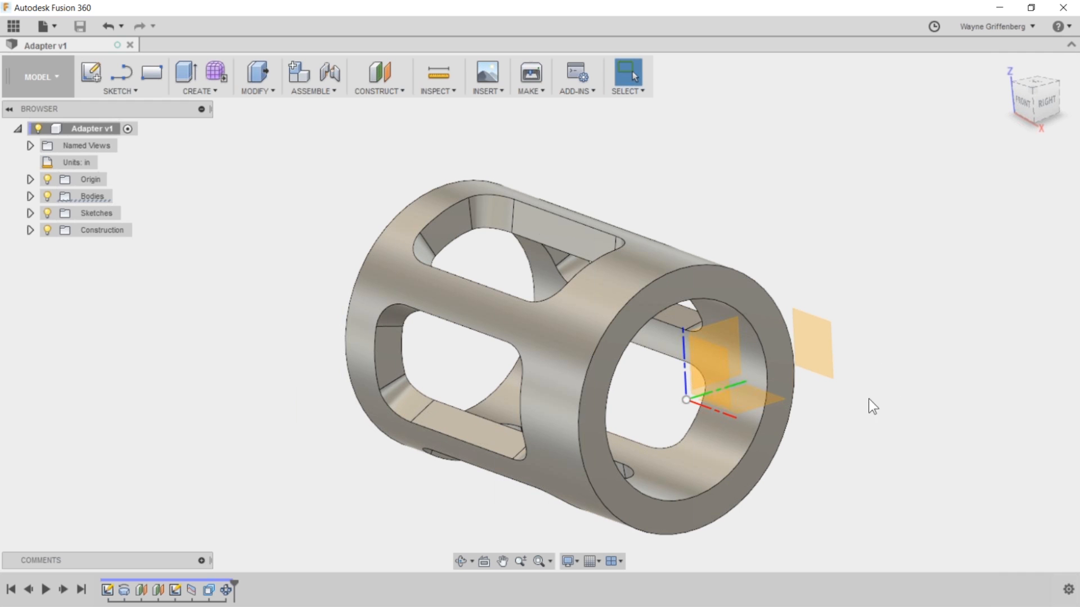
# Create a new sketch on the offset construction plane beside the cylinder's outer wall.
pyautogui.scroll(2, 715, 364)
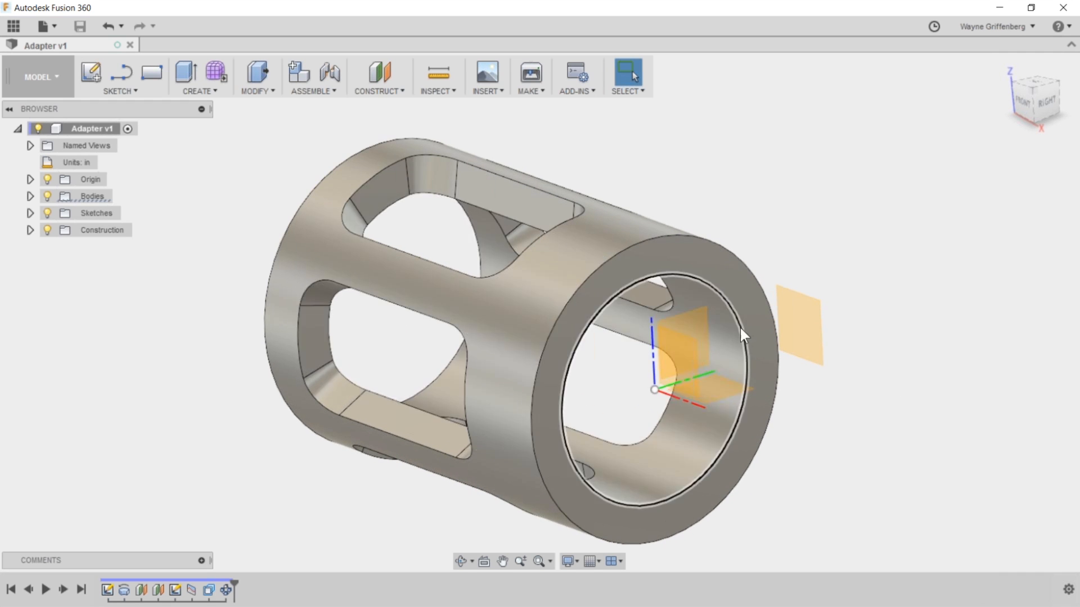
pyautogui.scroll(-3, 714, 340)
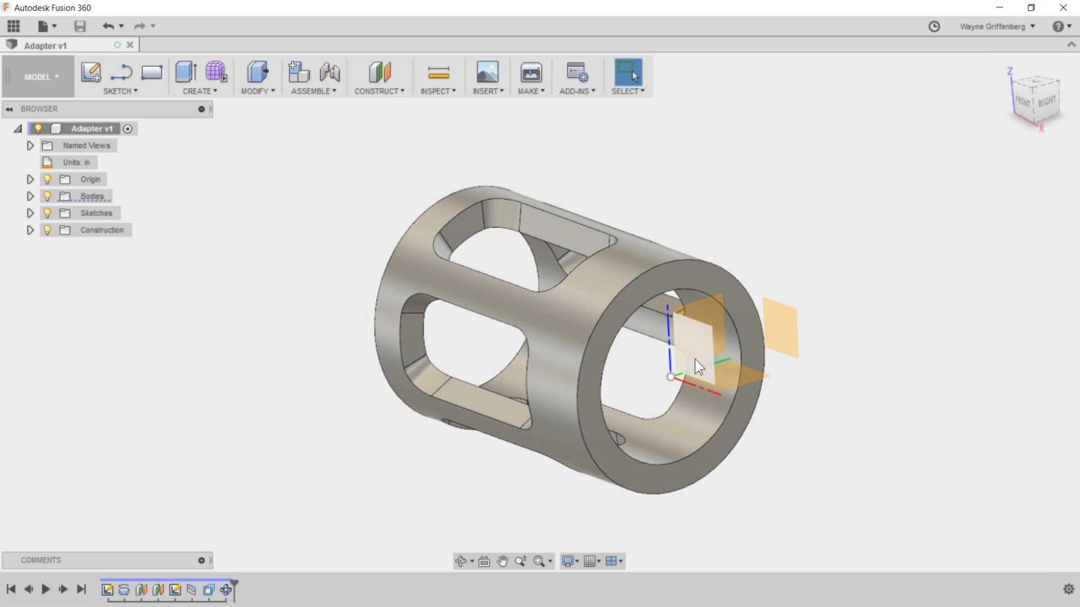
pyautogui.keyDown('shift'); pyautogui.moveTo(694, 359); pyautogui.dragTo(619, 374, button='middle'); pyautogui.keyUp('shift')
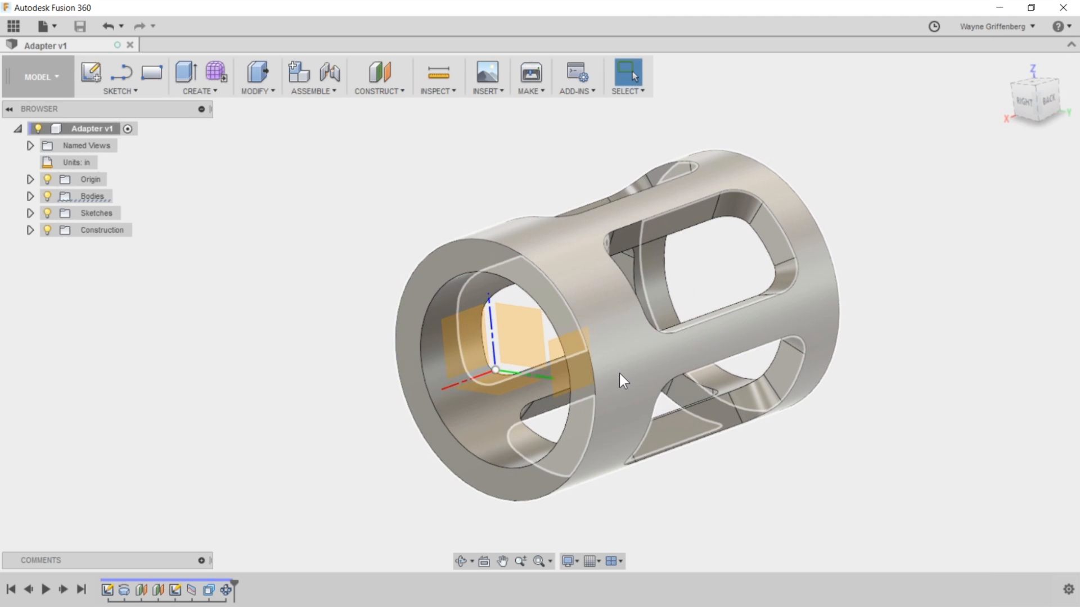
pyautogui.scroll(3, 613, 365)
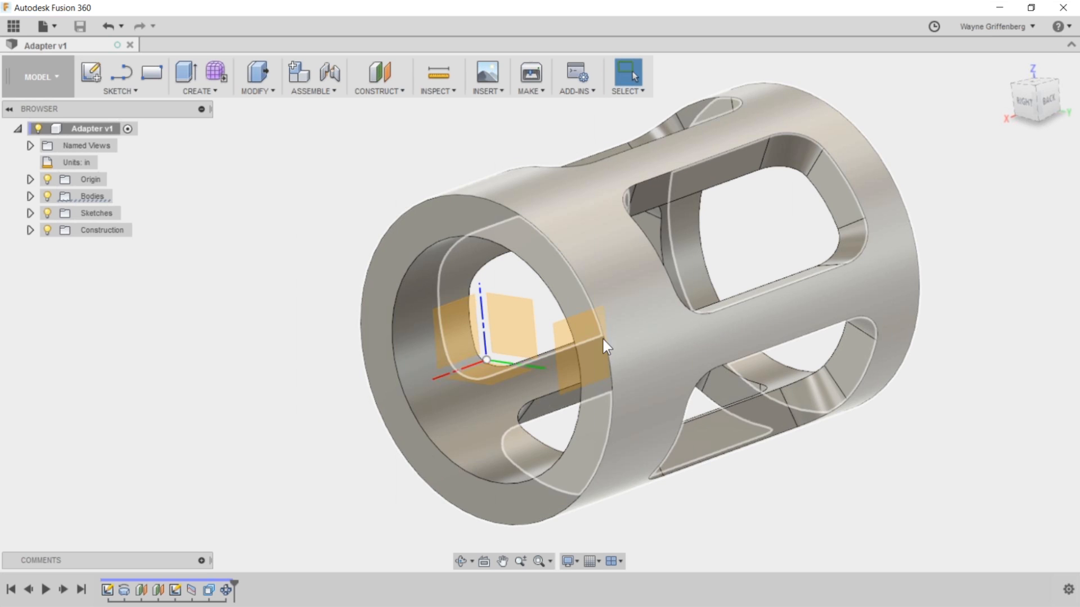
pyautogui.scroll(2, 579, 346)
pyautogui.click(579, 346)
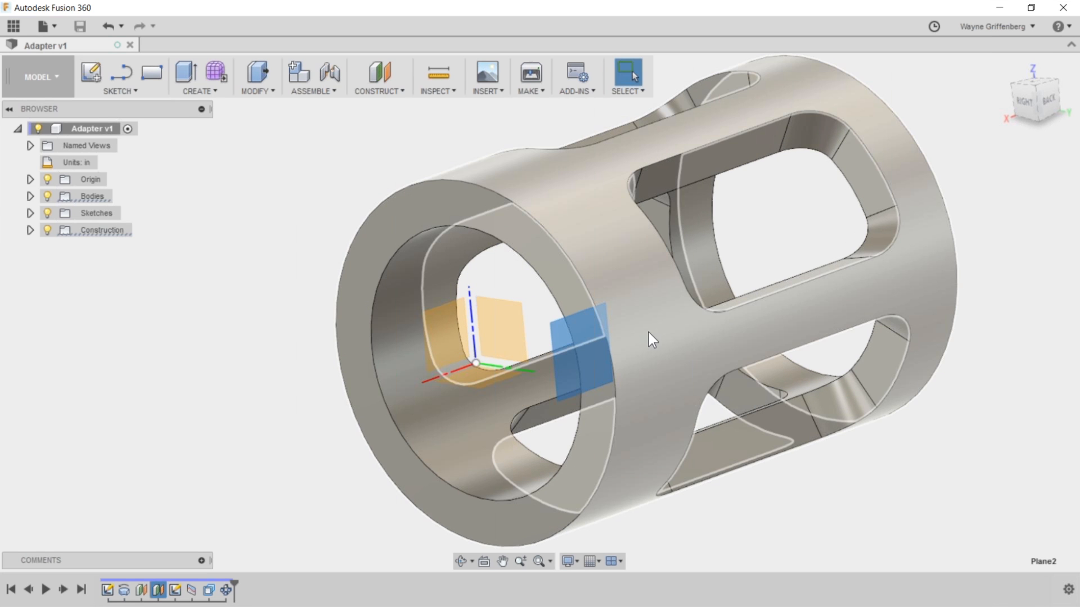
pyautogui.scroll(-2, 648, 332)
pyautogui.keyDown('shift'); pyautogui.moveTo(784, 423); pyautogui.dragTo(594, 373, button='middle'); pyautogui.keyUp('shift')
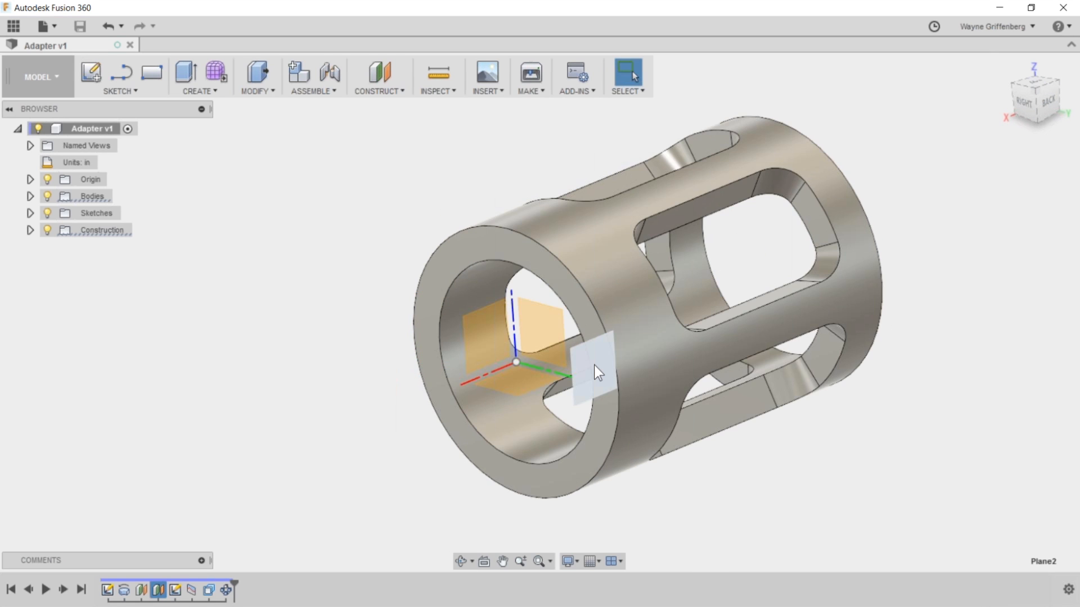
pyautogui.rightClick(594, 366)
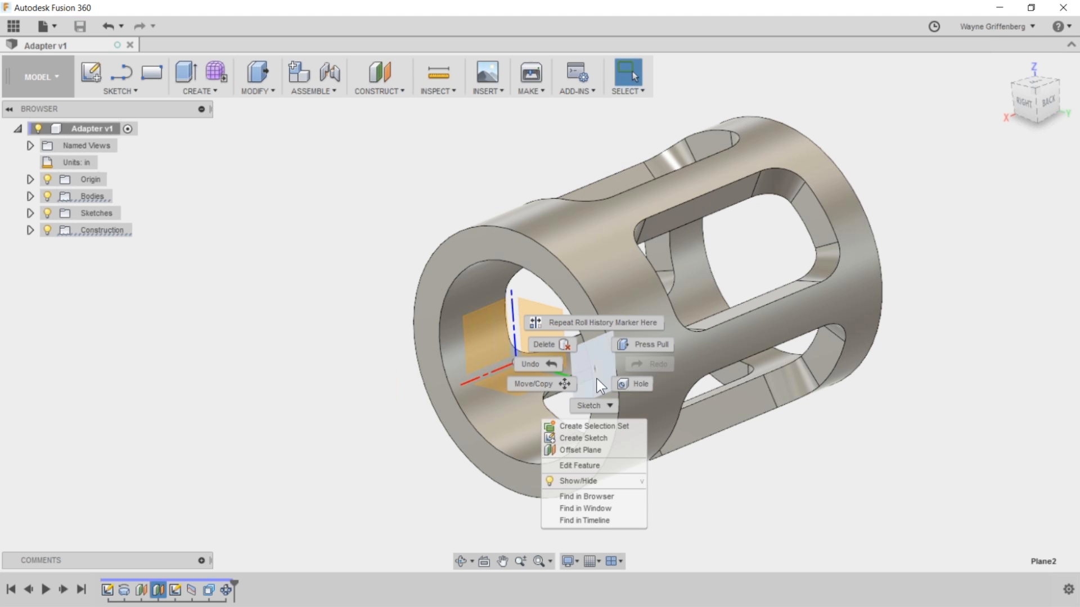
pyautogui.click(589, 436)
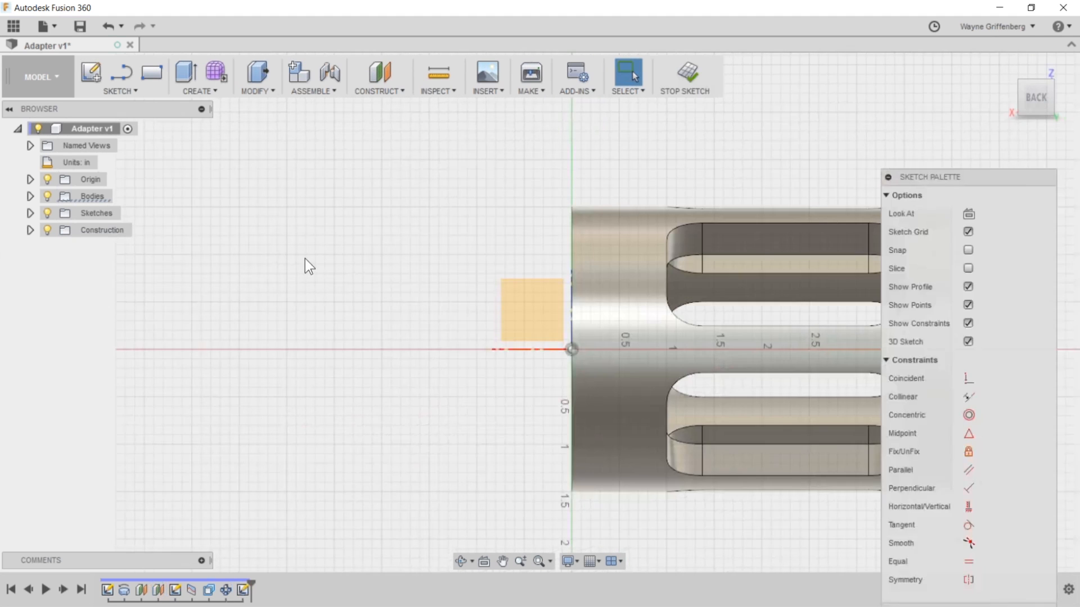
# Sketch a 4.00 in horizontal line from the origin to the cylinder's far end and move its dimension above the part.
pyautogui.scroll(-4, 304, 259)
pyautogui.scroll(3, 524, 284)
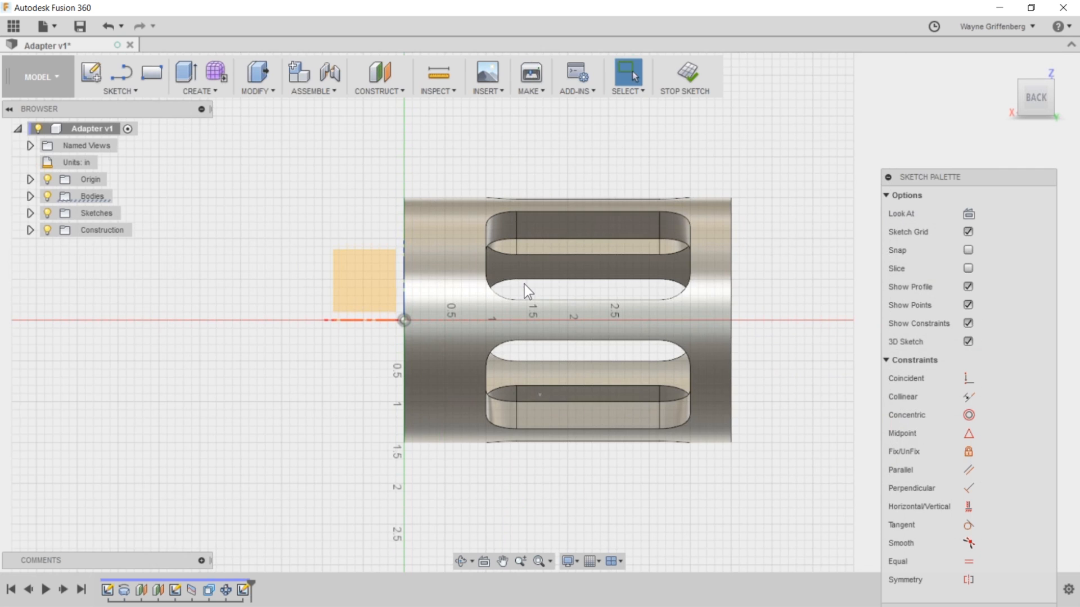
pyautogui.scroll(1, 524, 285)
pyautogui.press('l')
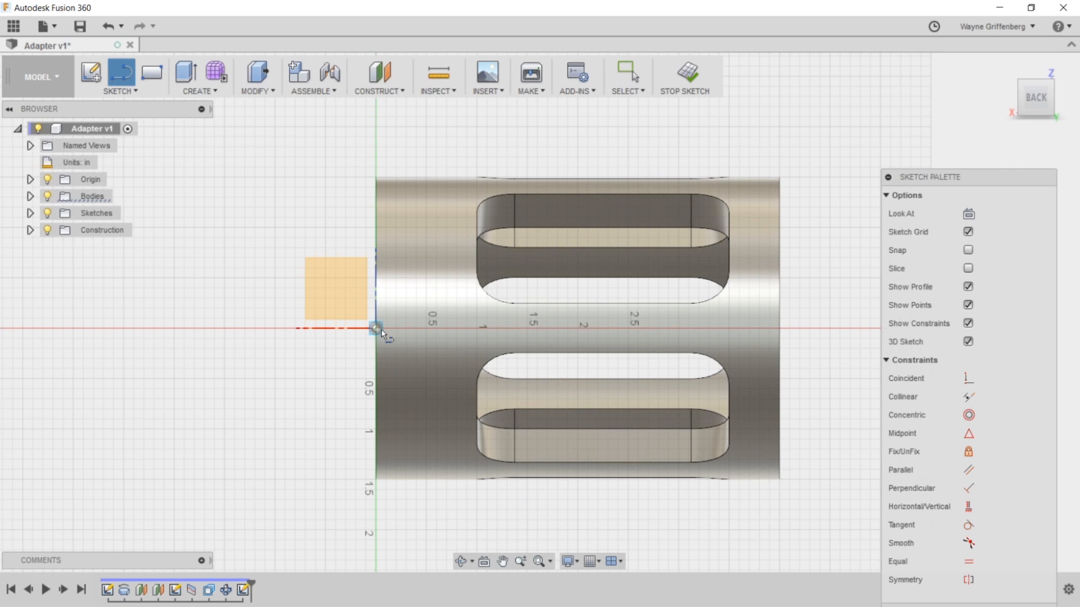
pyautogui.click(375, 328)
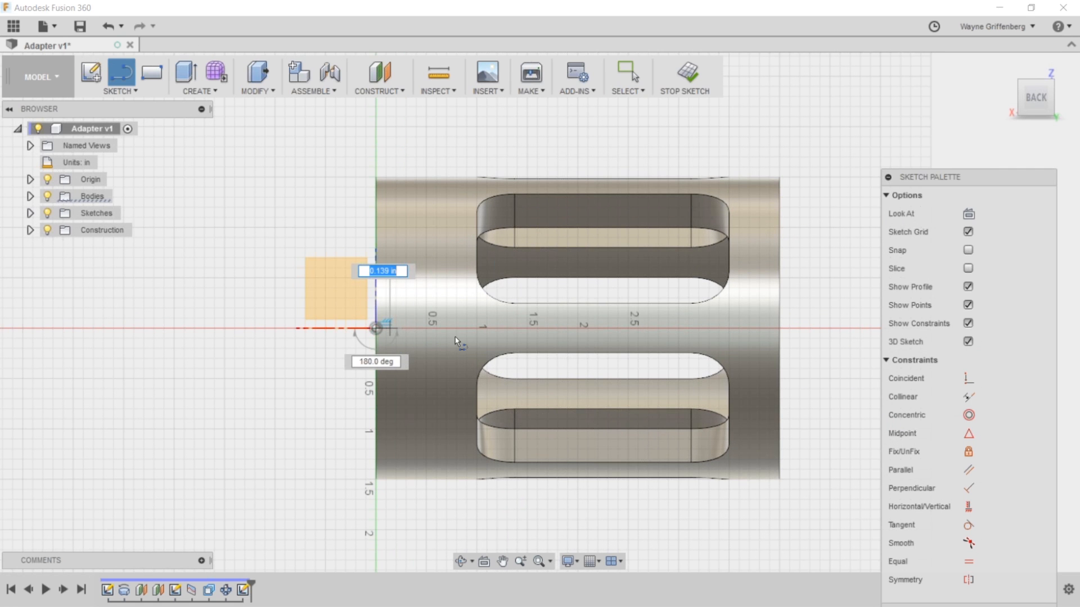
pyautogui.click(781, 329)
pyautogui.press('Escape')
pyautogui.press('Escape')
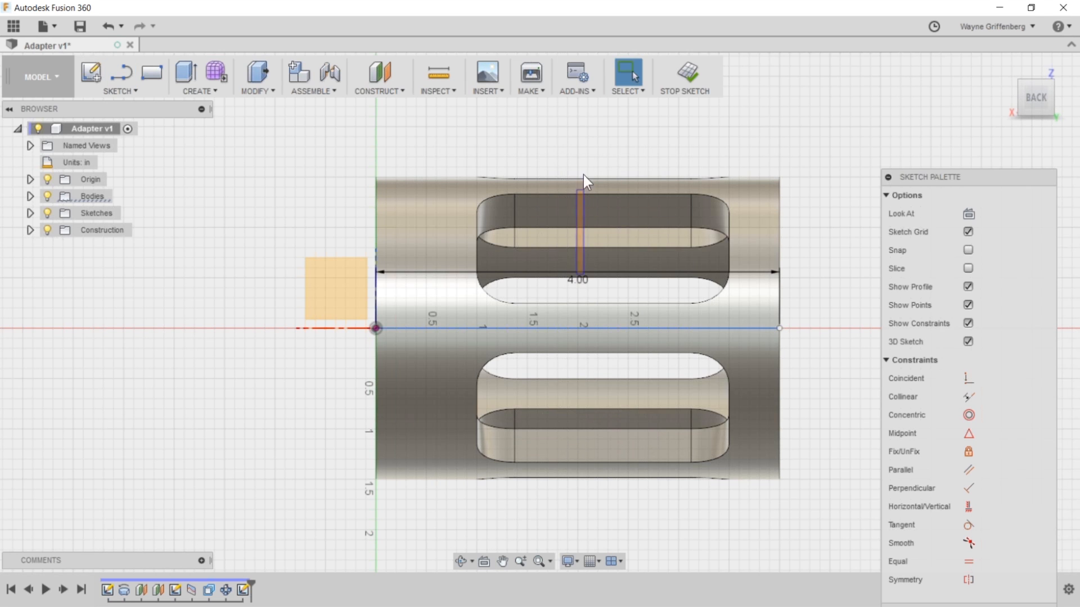
pyautogui.moveTo(579, 279); pyautogui.dragTo(576, 157)
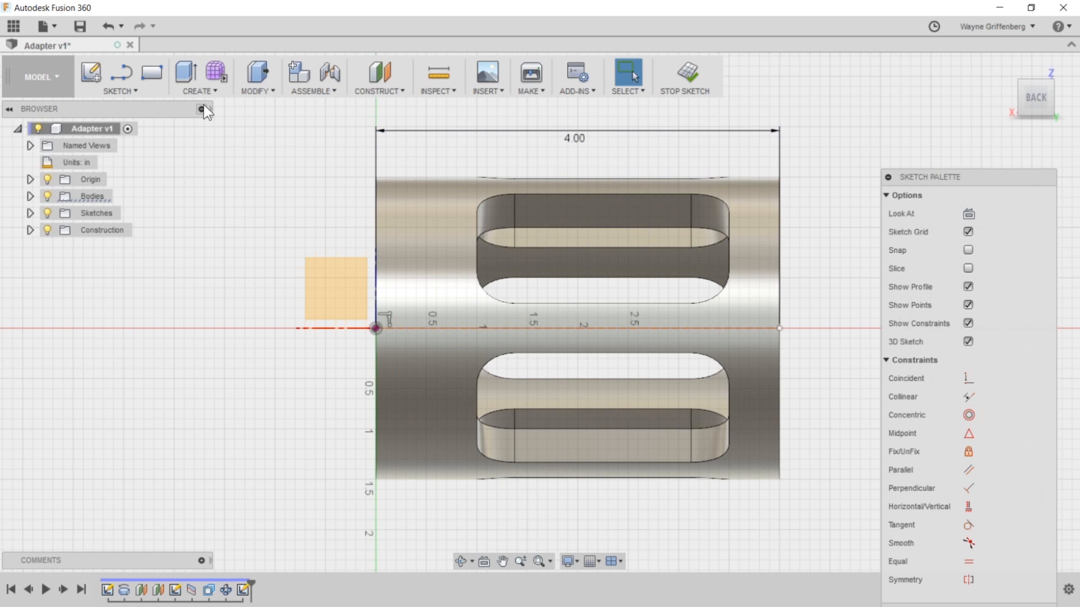
# Place a sketch point on the line and slide it toward the origin until it sits near the windows' starting edge.
pyautogui.click(126, 93)
pyautogui.click(104, 122)
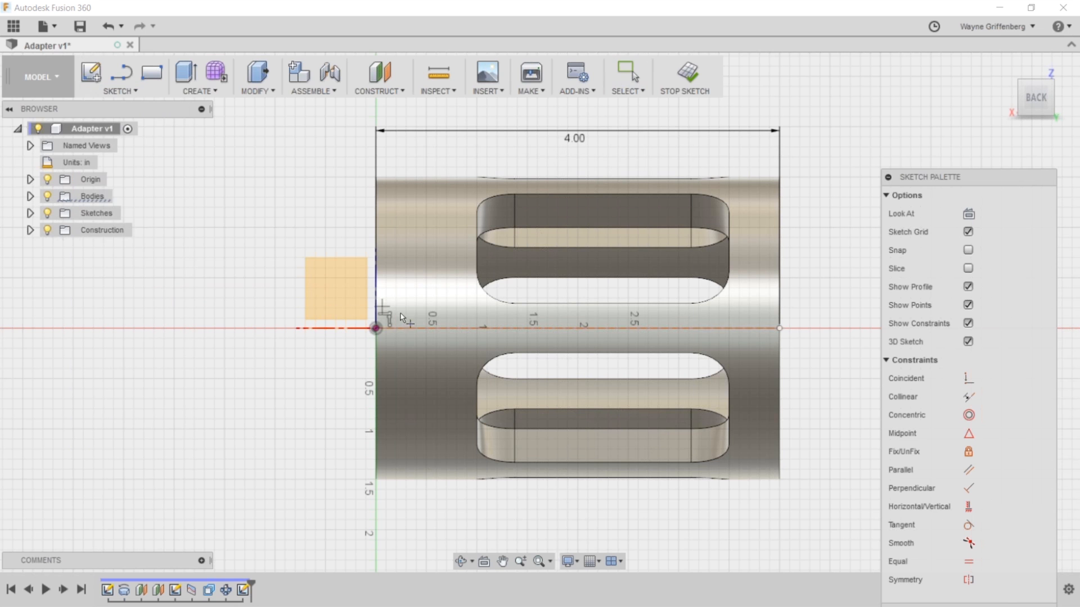
pyautogui.click(502, 329)
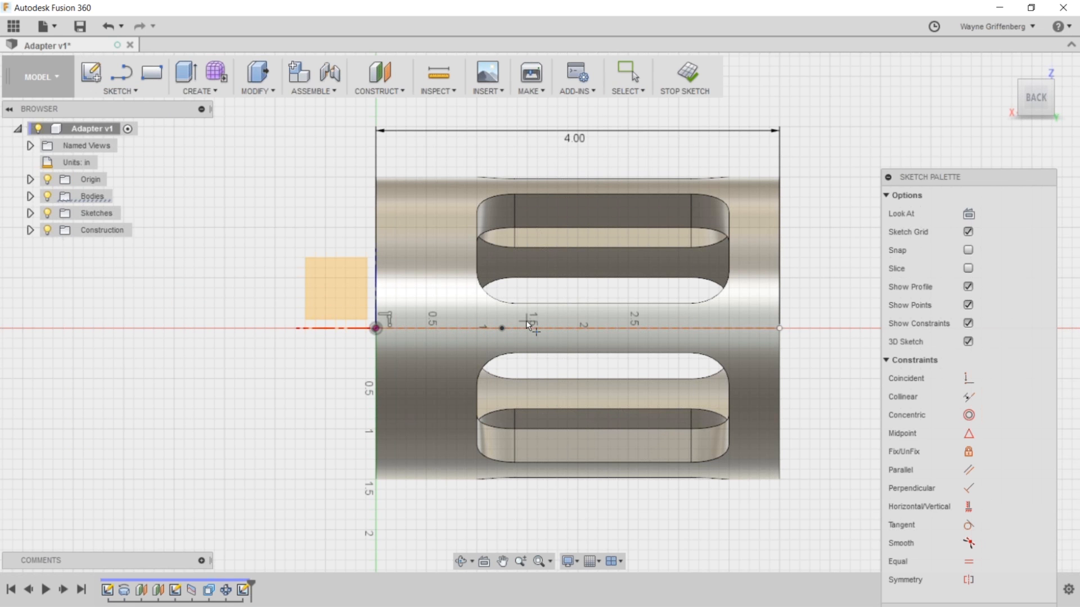
pyautogui.scroll(2, 525, 321)
pyautogui.scroll(-3, 468, 329)
pyautogui.press('Escape')
pyautogui.moveTo(467, 329); pyautogui.dragTo(423, 327)
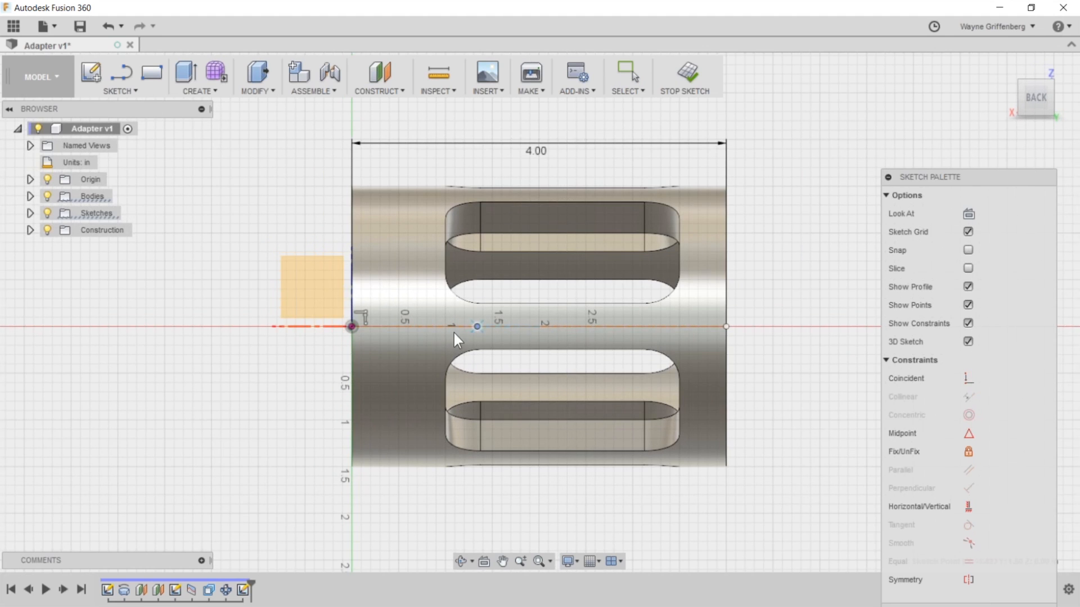
pyautogui.moveTo(449, 338); pyautogui.dragTo(447, 336)
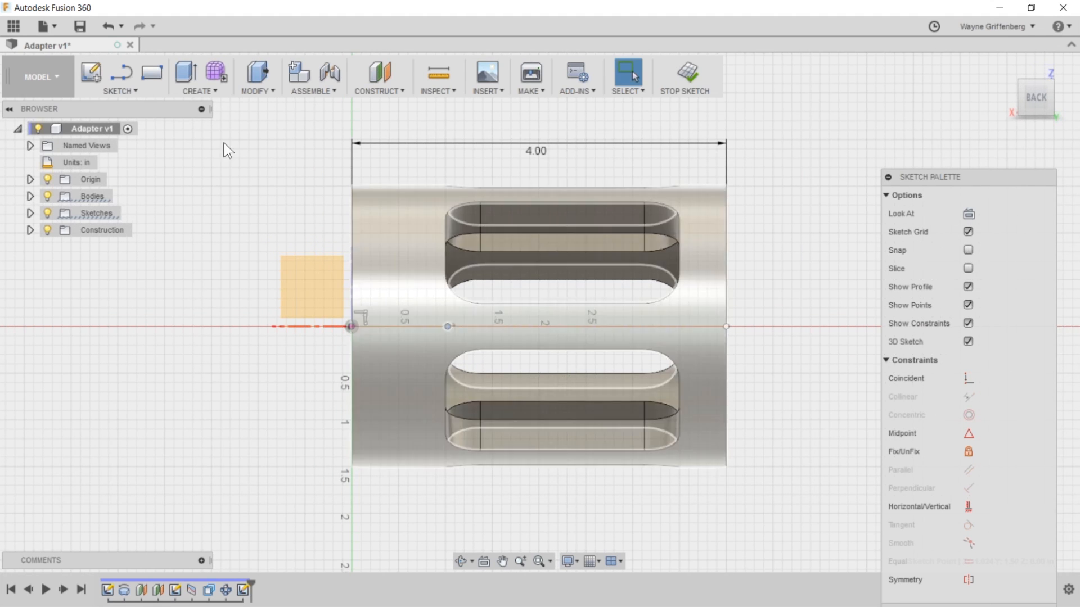
# Create a rectangular pattern of the sketch point along the line with quantity 5 and an extent distance of -2.50 in.
pyautogui.click(120, 90)
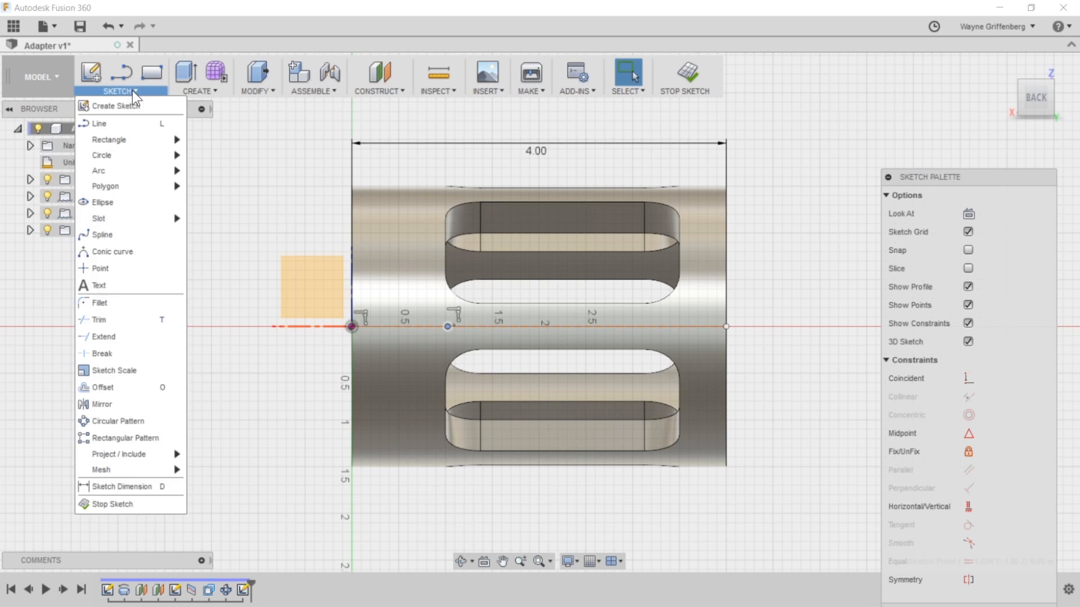
pyautogui.moveTo(136, 456)
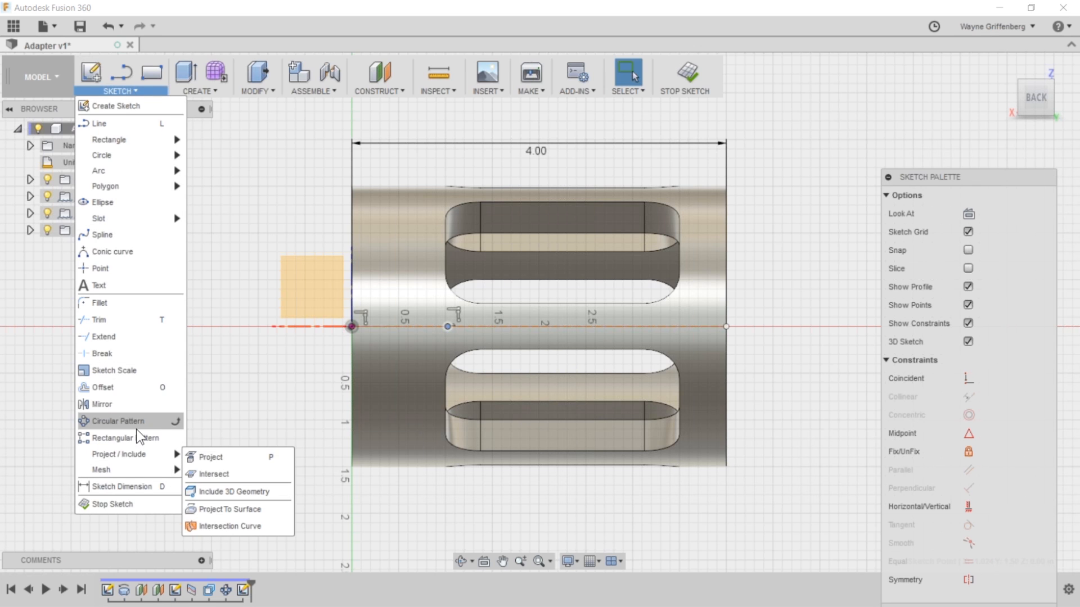
pyautogui.click(137, 436)
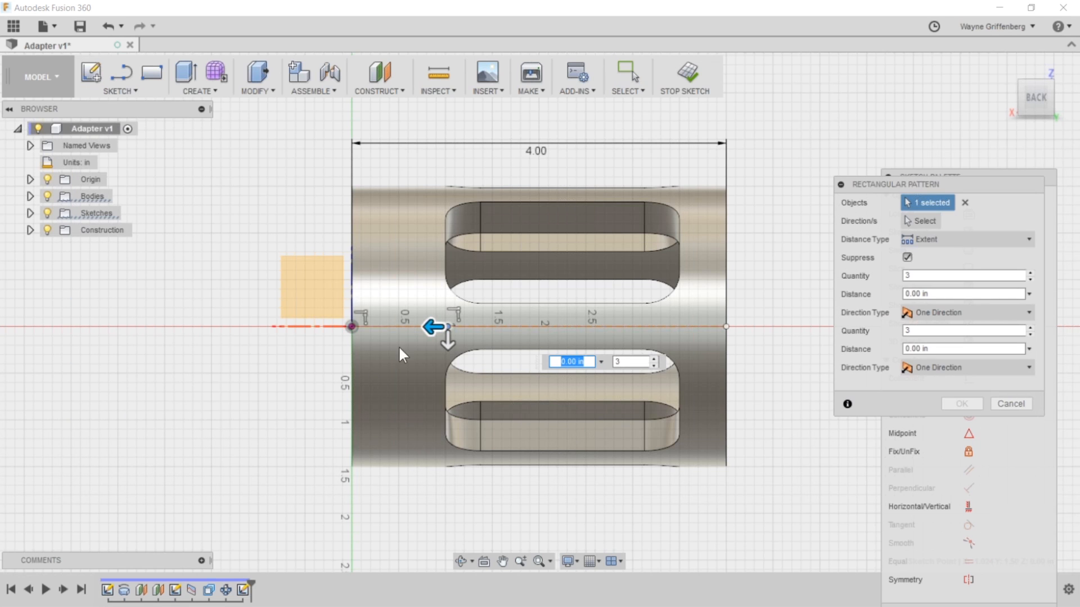
pyautogui.click(617, 361)
pyautogui.press('BackSpace')
pyautogui.write('5')
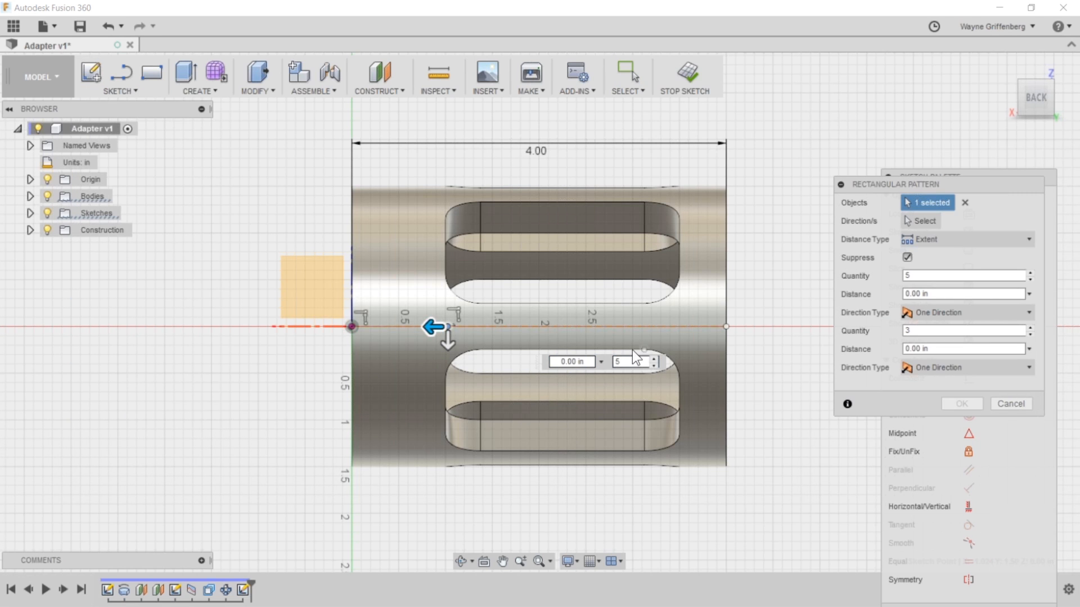
pyautogui.press('Tab')
pyautogui.moveTo(448, 330); pyautogui.dragTo(664, 325)
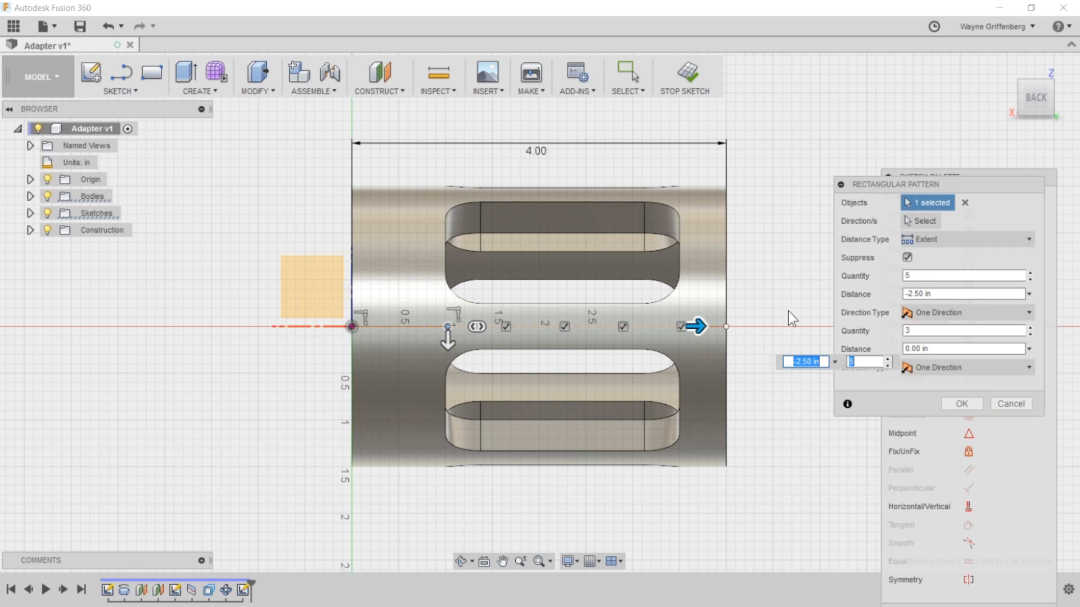
pyautogui.press('Return')
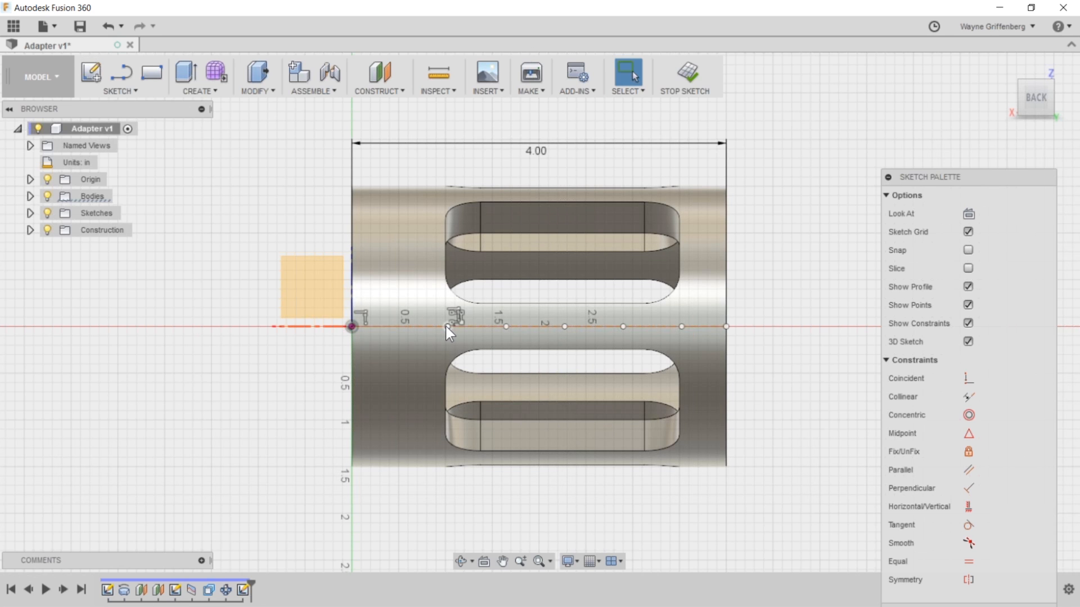
# Dimension the first patterned point at 1.125 in from the origin, placing the dimension below the cylinder.
pyautogui.click(447, 327)
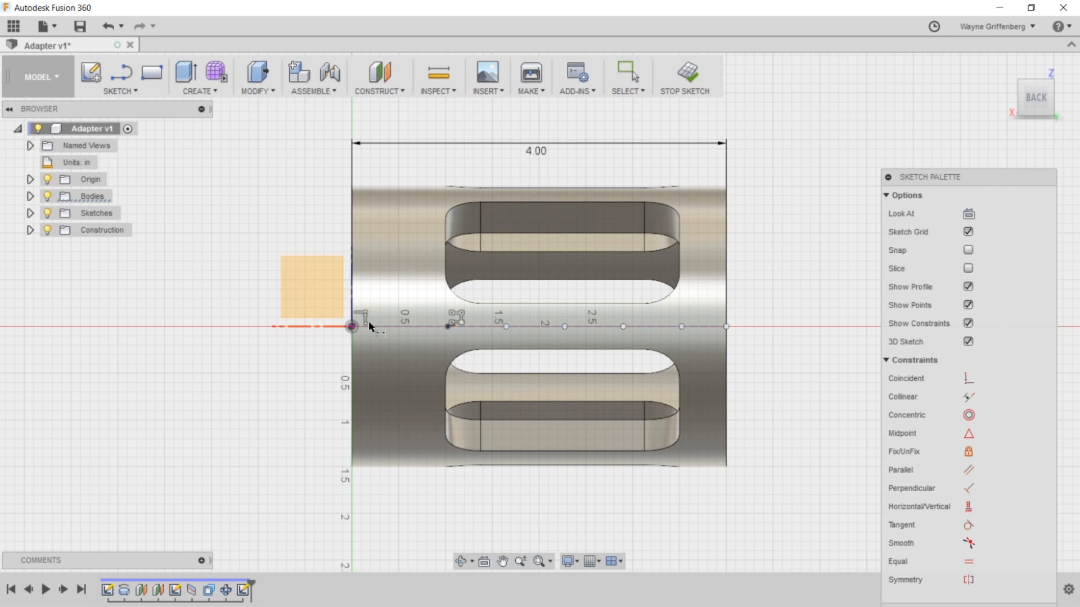
pyautogui.press('d')
pyautogui.click(411, 513)
pyautogui.write('1.125')
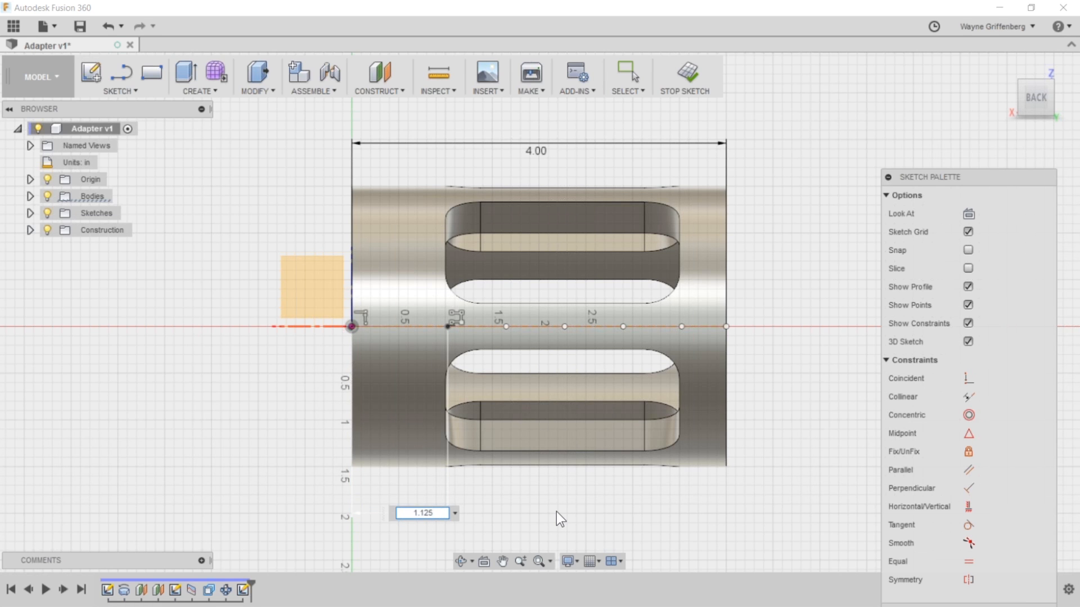
pyautogui.press('Return')
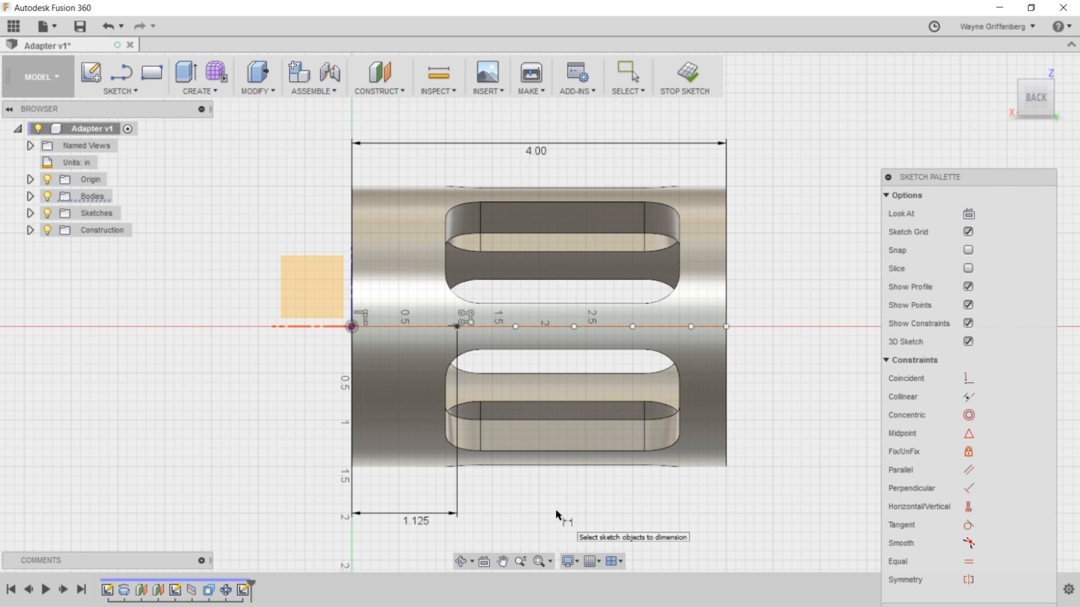
# Change the first point's distance from the origin to 1.00 in and finish the sketch.
pyautogui.doubleClick(415, 517)
pyautogui.write('1.125')
pyautogui.press('Return')
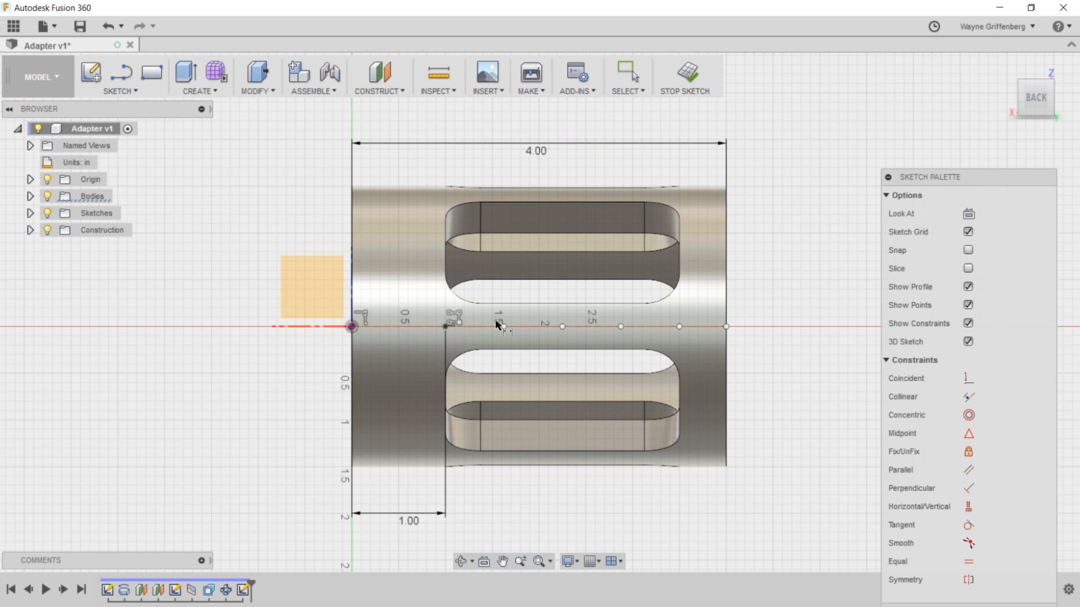
pyautogui.click(687, 81)
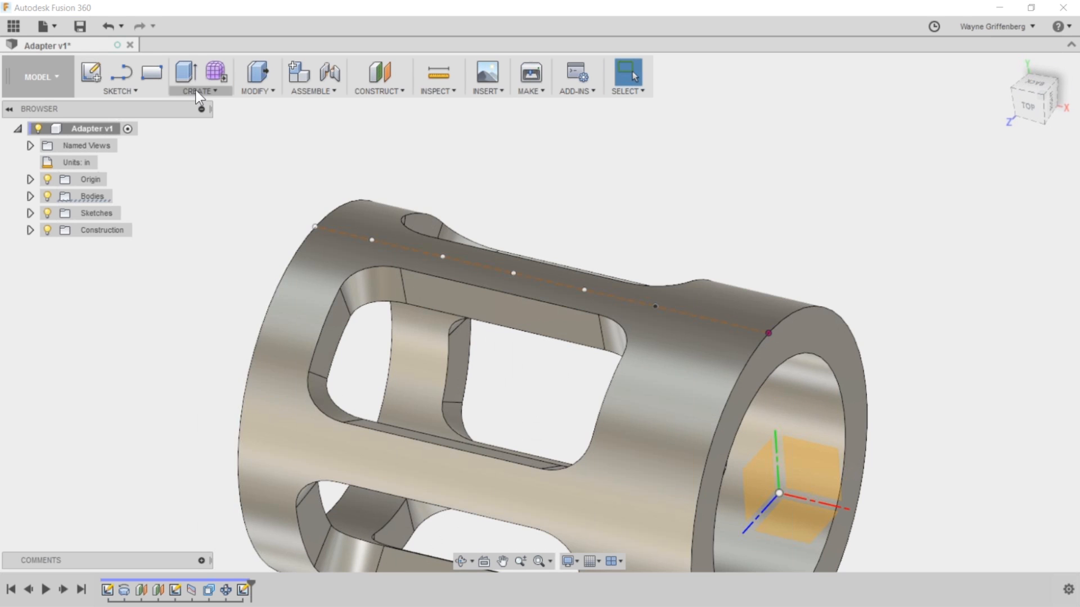
# Place a simple 0.25 in diameter hole on the sketch point nearest the origin, with its extent going to the cylinder's inner face.
pyautogui.click(196, 91)
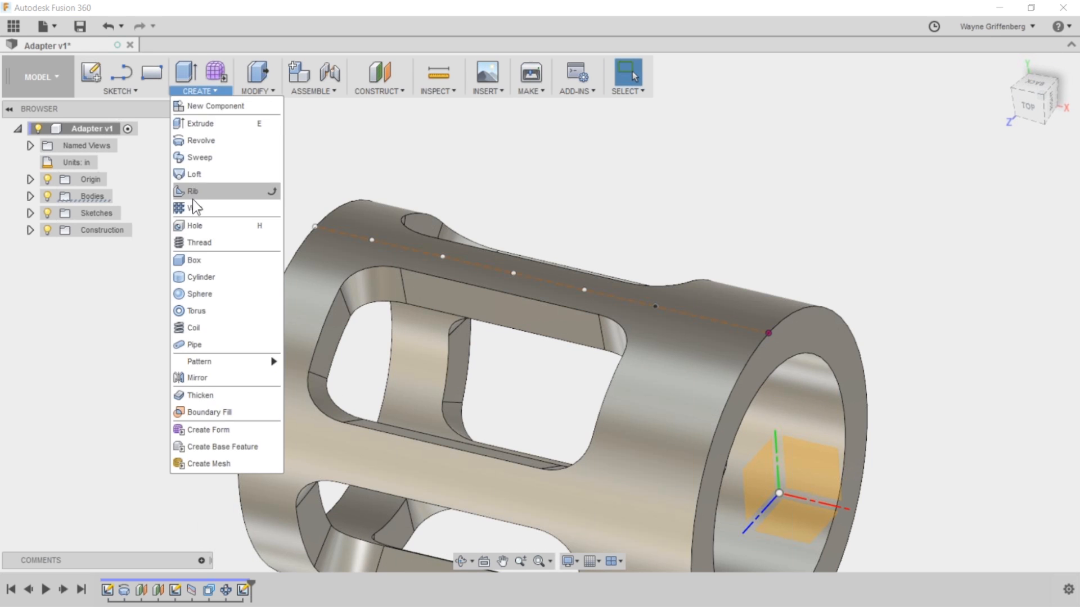
pyautogui.click(188, 222)
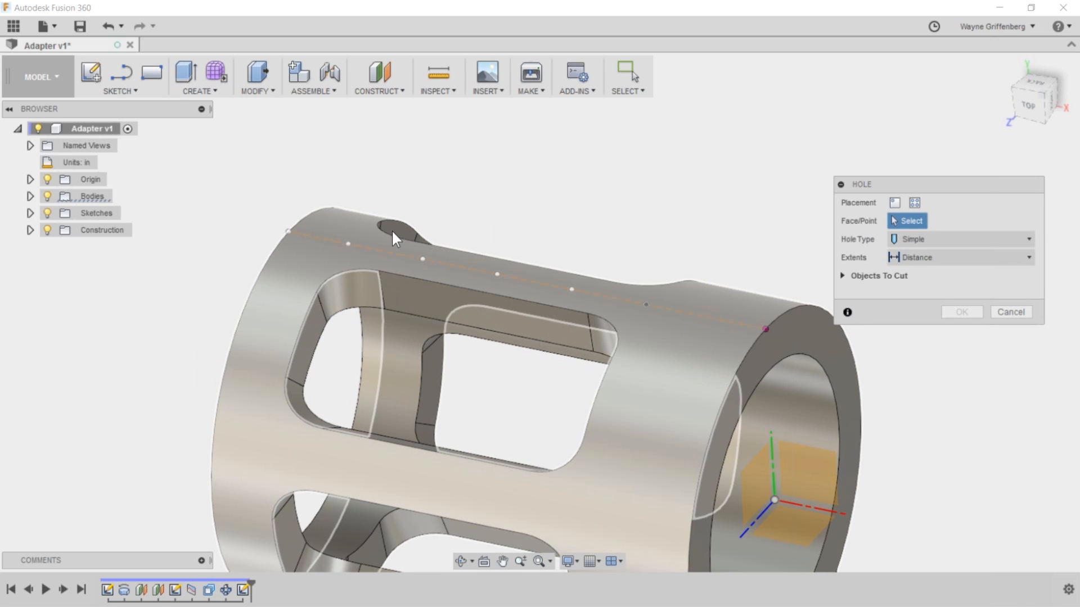
pyautogui.click(639, 305)
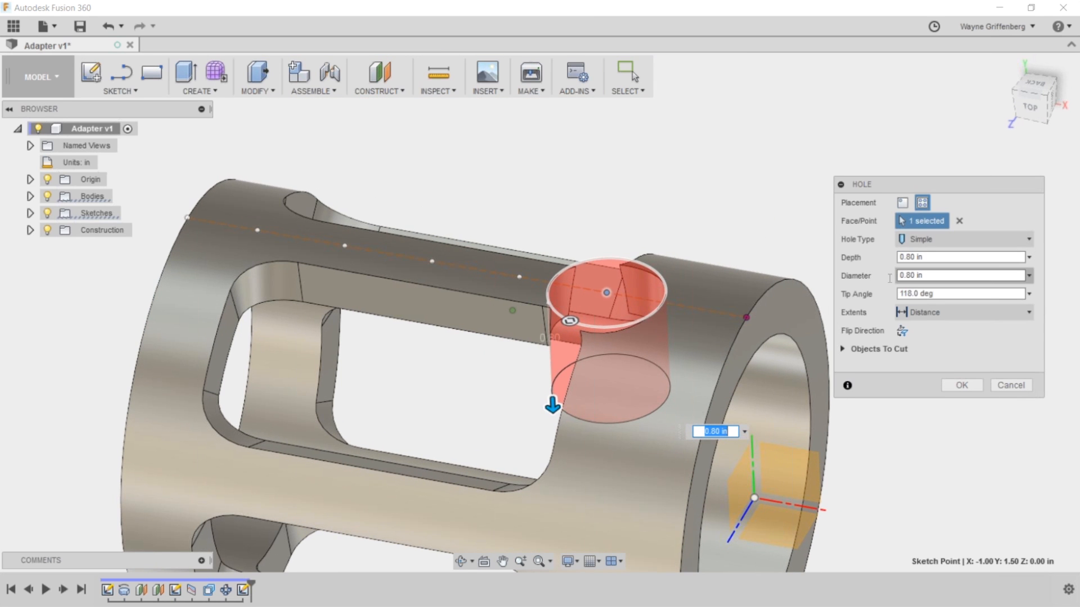
pyautogui.moveTo(889, 277); pyautogui.dragTo(878, 275)
pyautogui.write('.25')
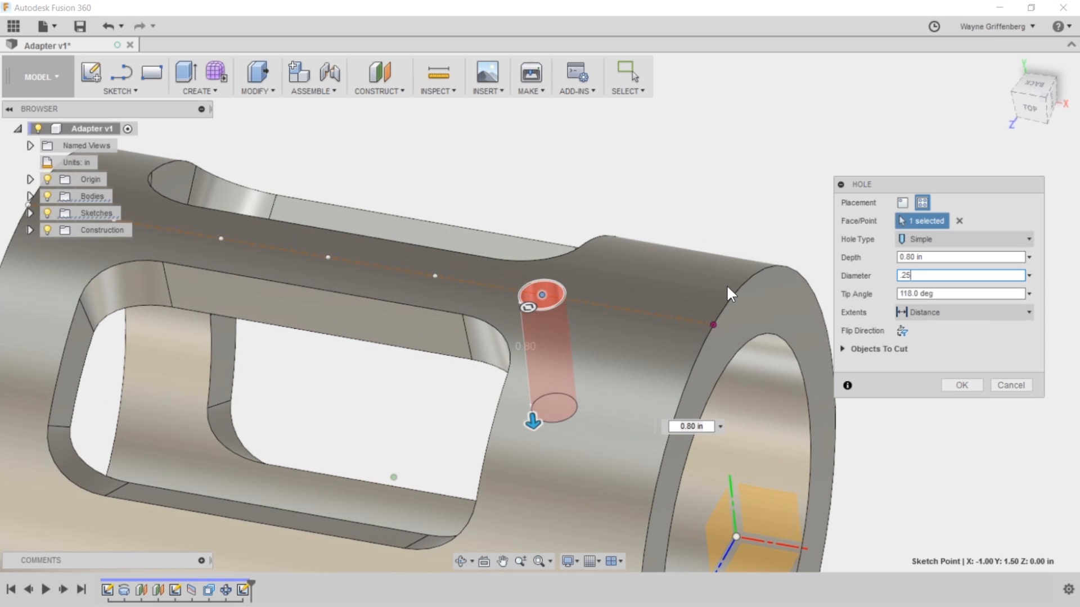
pyautogui.click(935, 312)
pyautogui.click(912, 346)
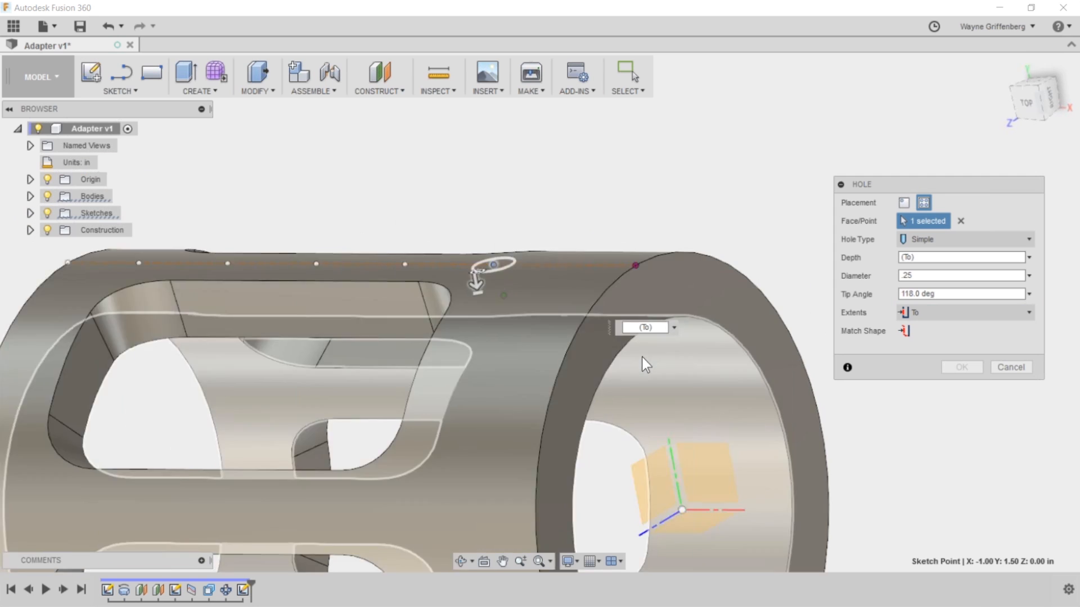
pyautogui.keyDown('shift'); pyautogui.moveTo(642, 357); pyautogui.dragTo(518, 388, button='middle'); pyautogui.keyUp('shift')
pyautogui.click(514, 311)
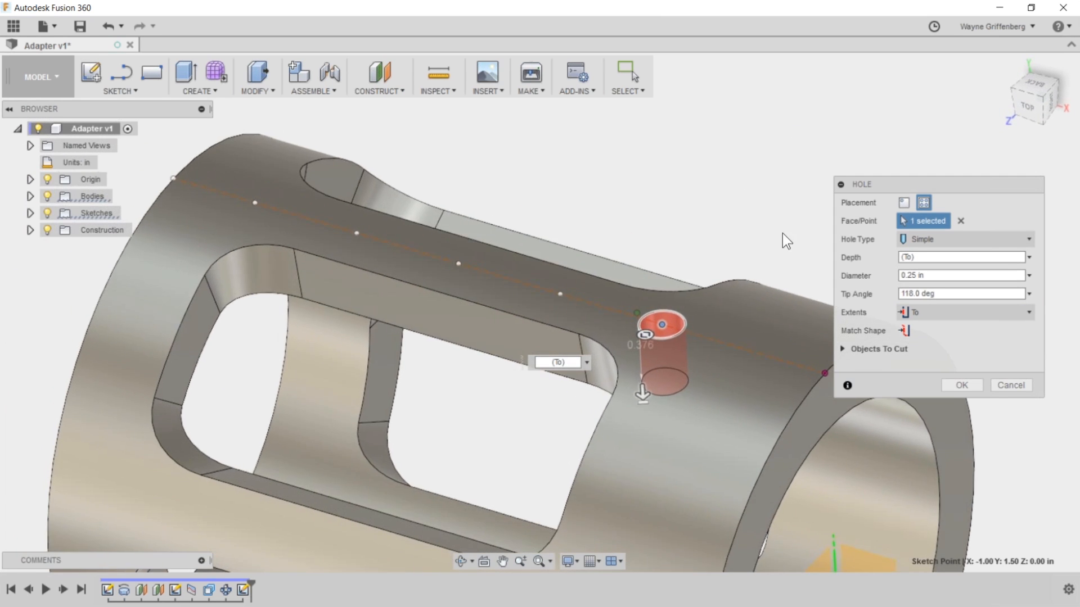
# Add the remaining four sketch points to the hole feature, create the holes, and select that feature in the timeline.
pyautogui.click(573, 301)
pyautogui.click(472, 268)
pyautogui.click(371, 232)
pyautogui.click(271, 201)
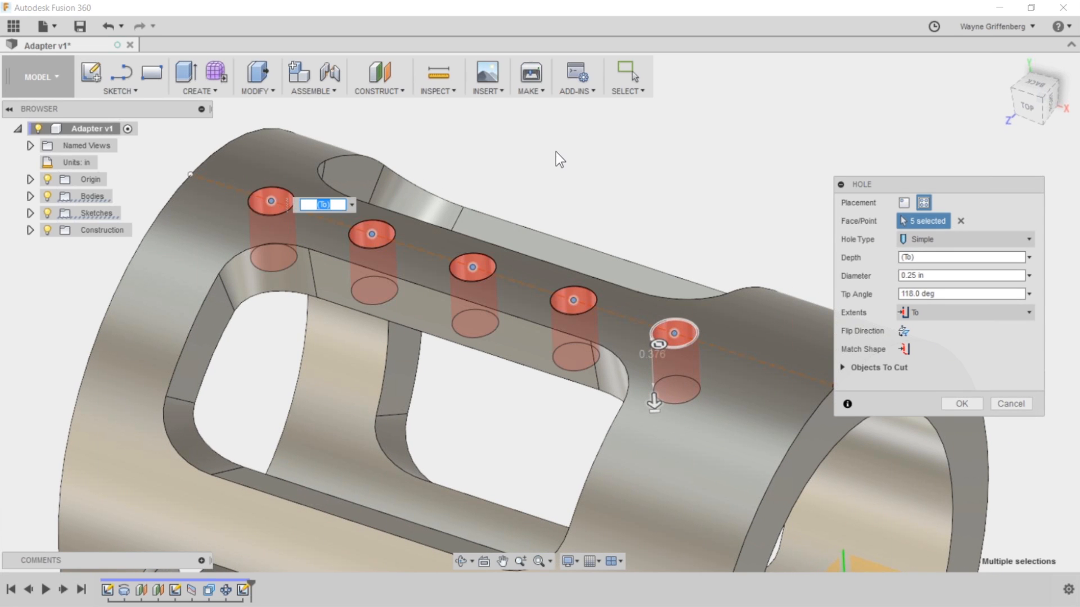
pyautogui.scroll(-2, 676, 147)
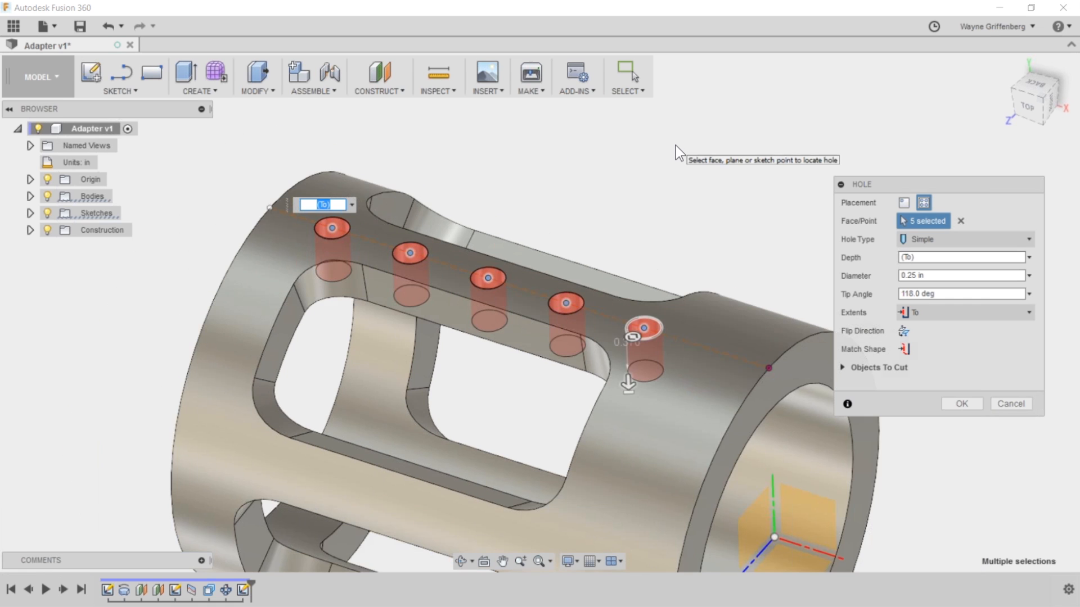
pyautogui.scroll(2, 676, 146)
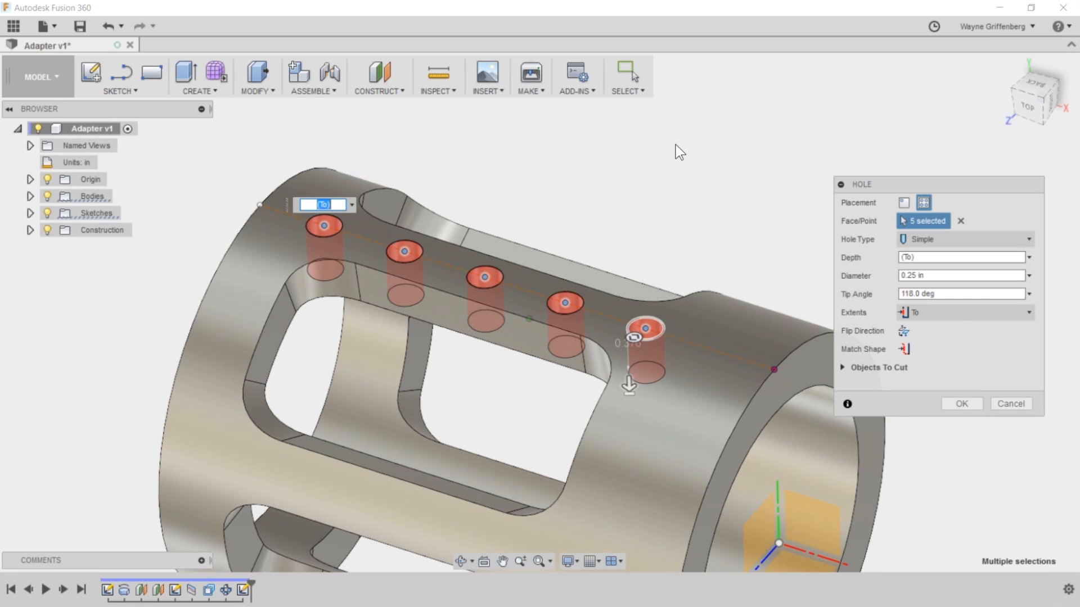
pyautogui.click(961, 403)
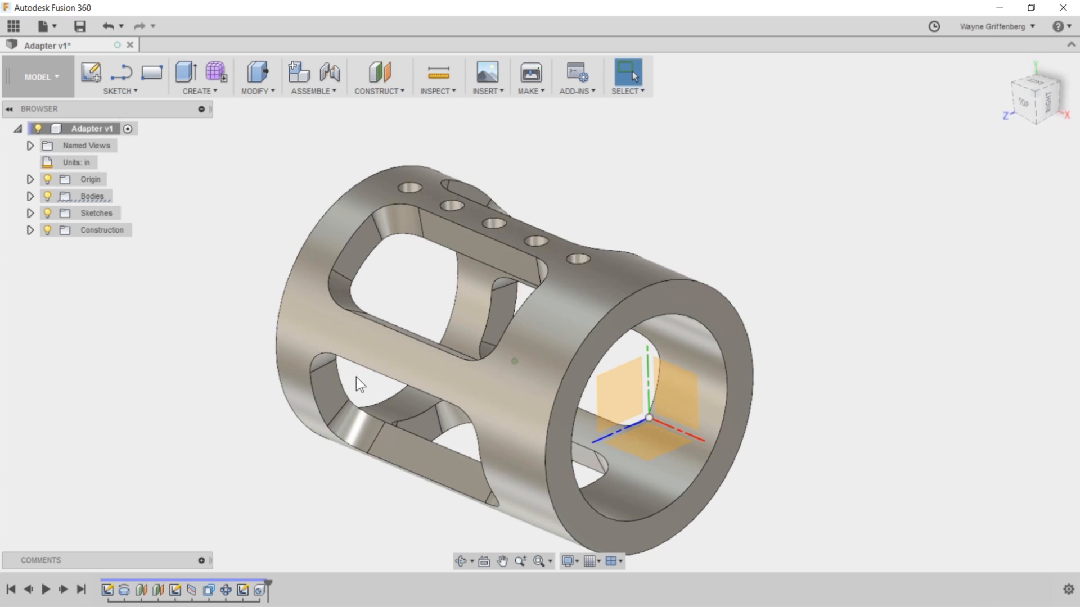
pyautogui.click(260, 589)
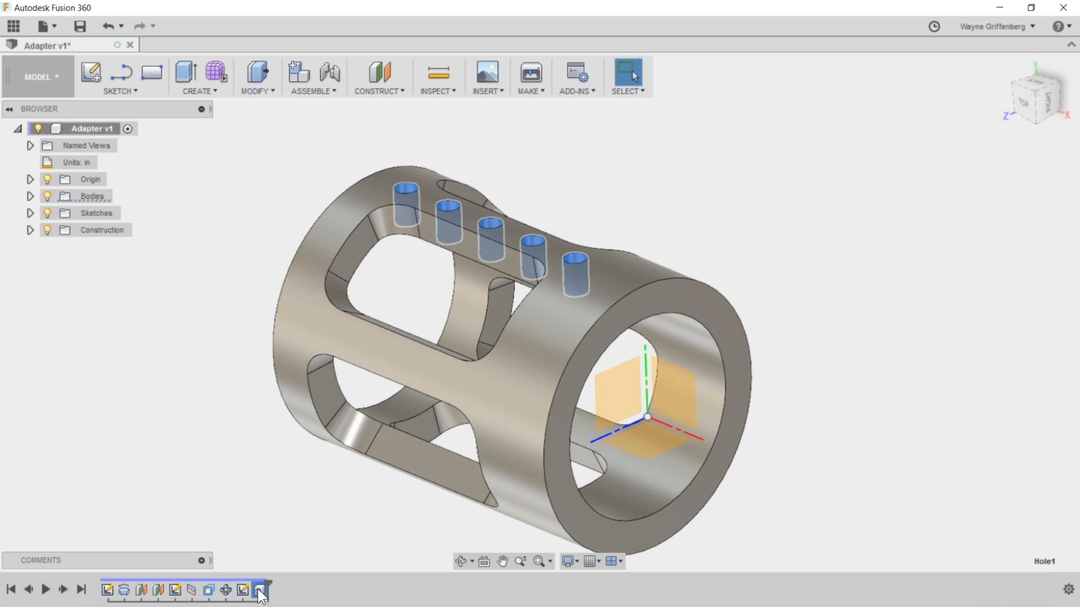
pyautogui.click(211, 85)
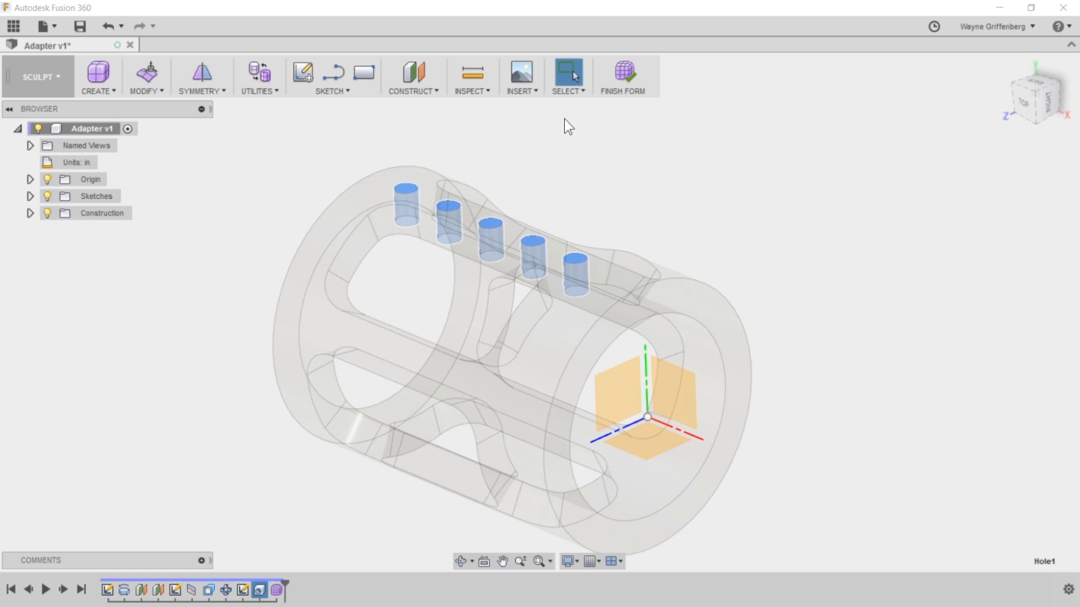
pyautogui.click(622, 72)
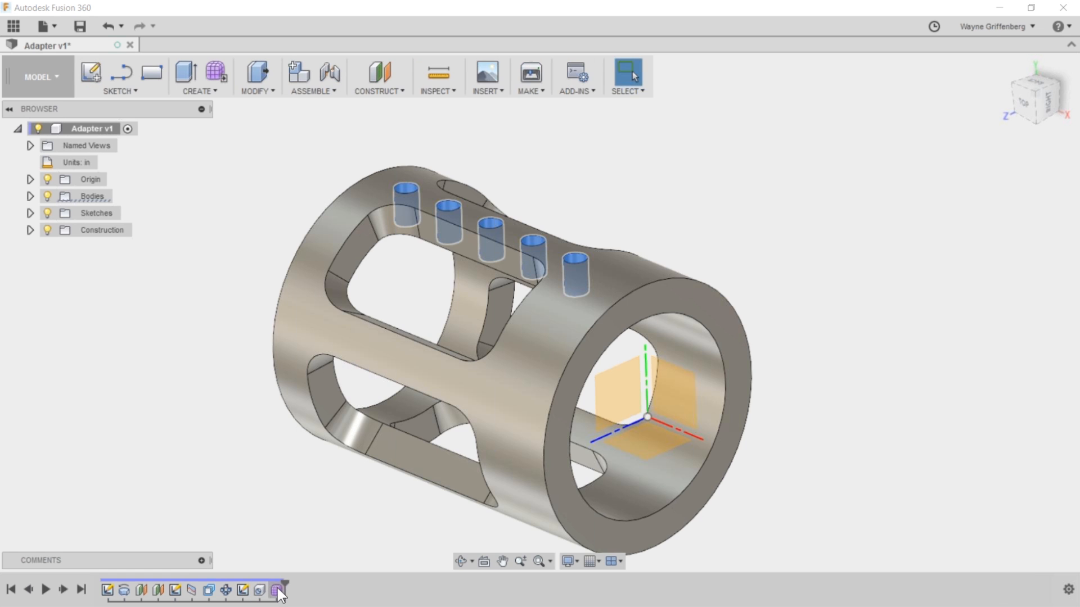
pyautogui.click(110, 26)
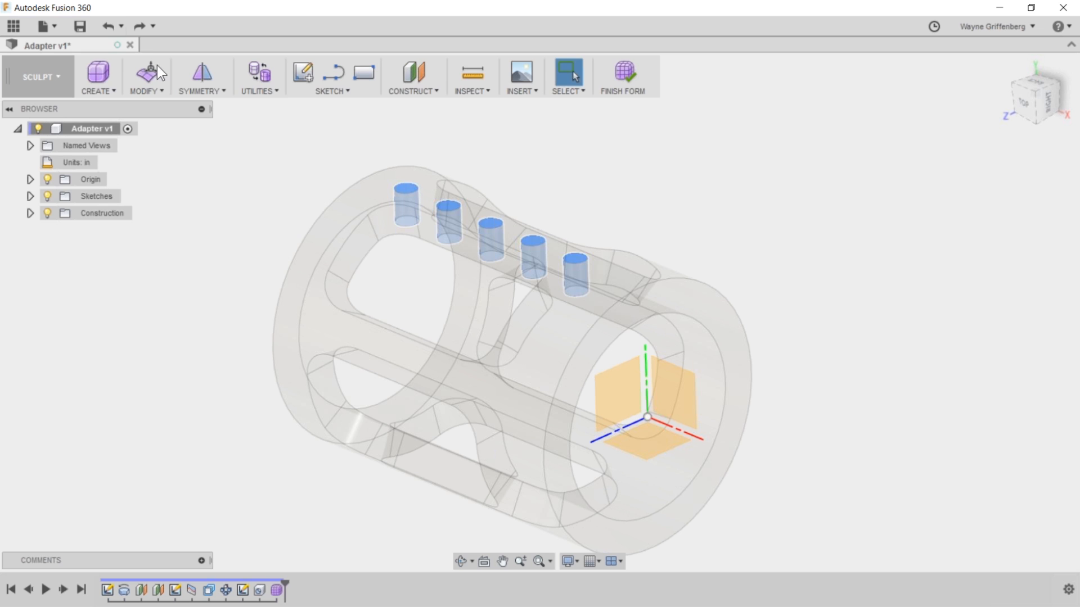
pyautogui.click(137, 26)
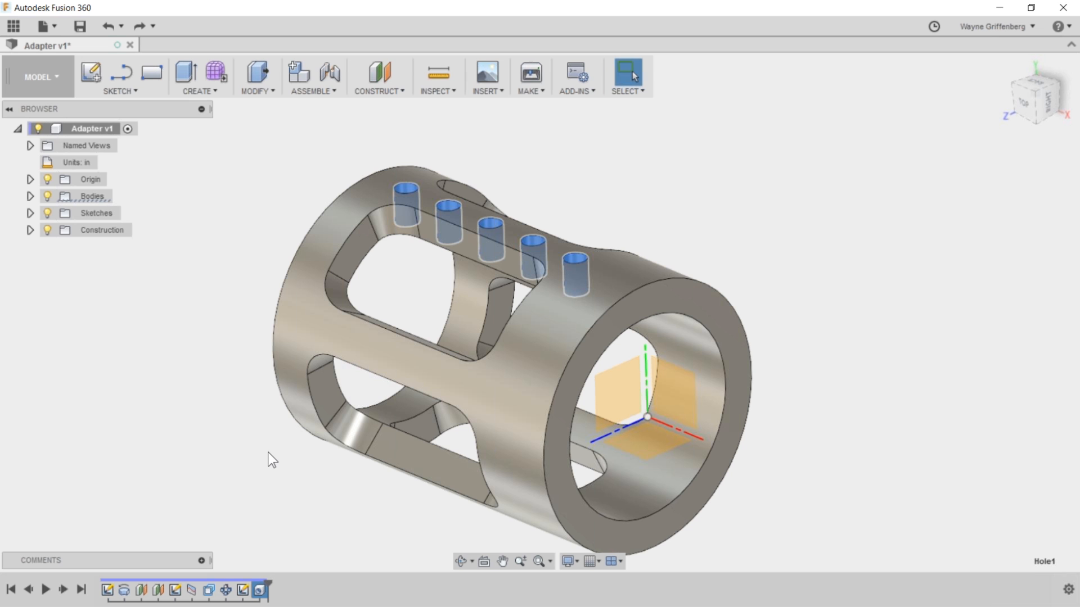
# Create a full circular pattern of the selected hole feature around the X axis with quantity 5.
pyautogui.click(198, 91)
pyautogui.moveTo(258, 366)
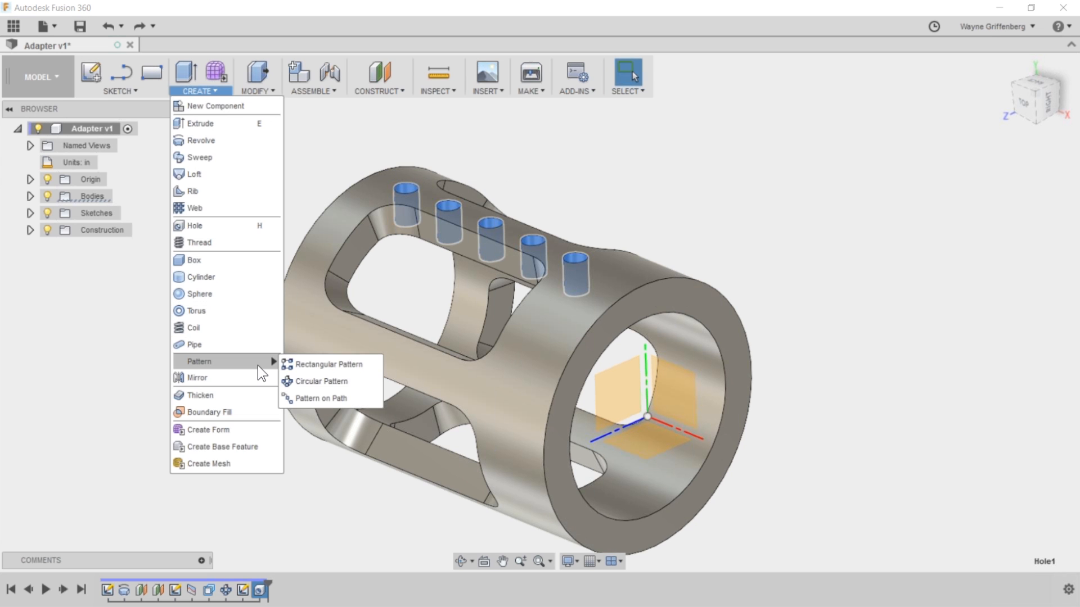
pyautogui.click(342, 381)
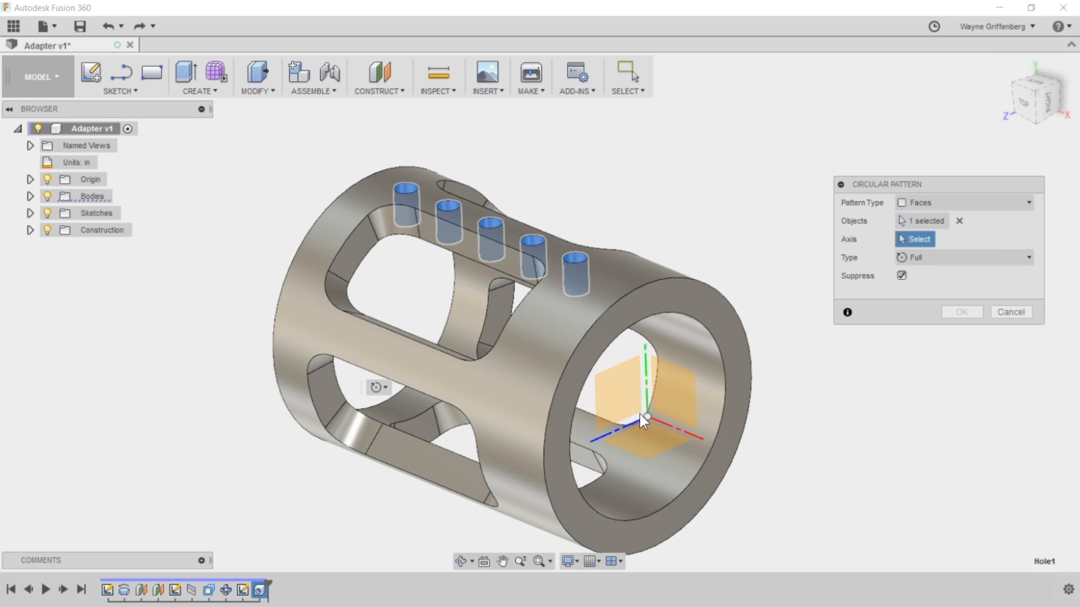
pyautogui.click(674, 424)
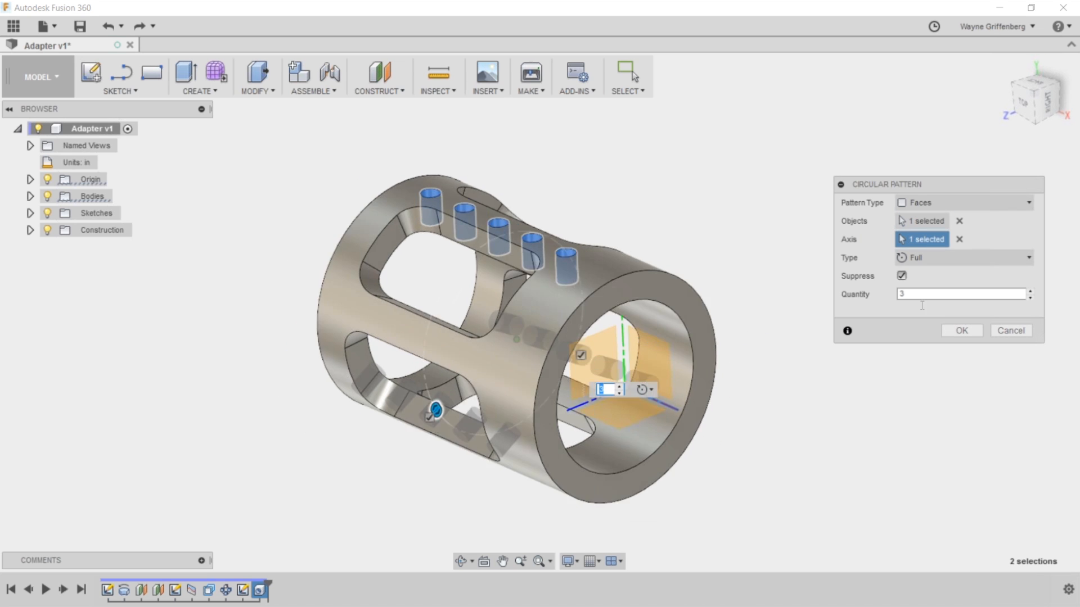
pyautogui.moveTo(921, 295); pyautogui.dragTo(876, 296)
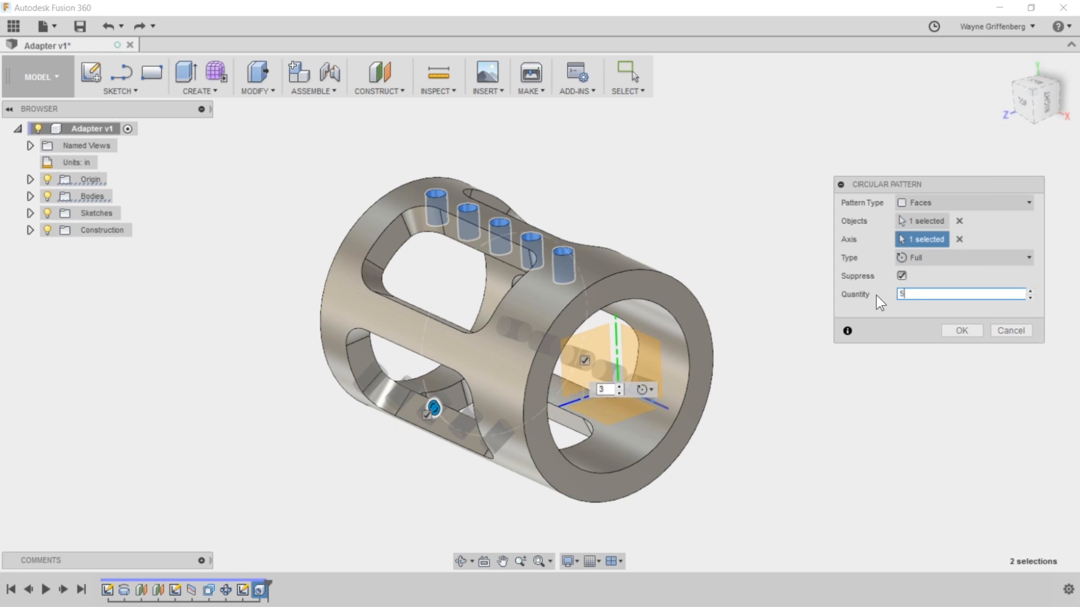
pyautogui.write('5')
pyautogui.click(962, 331)
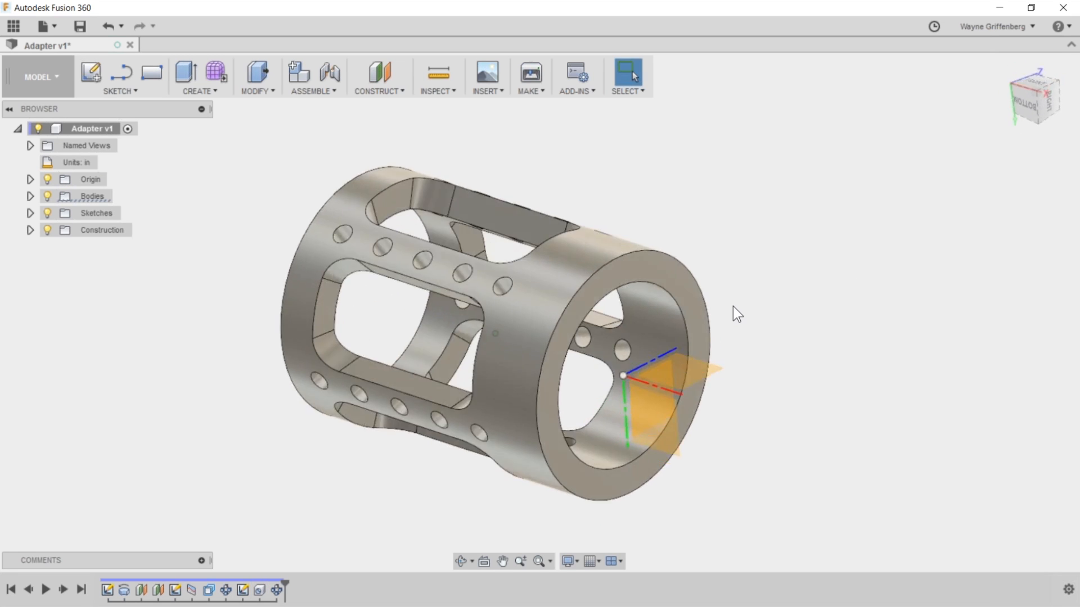
pyautogui.keyDown('shift'); pyautogui.moveTo(624, 380); pyautogui.dragTo(500, 330, button='middle'); pyautogui.keyUp('shift')
pyautogui.scroll(2, 500, 330)
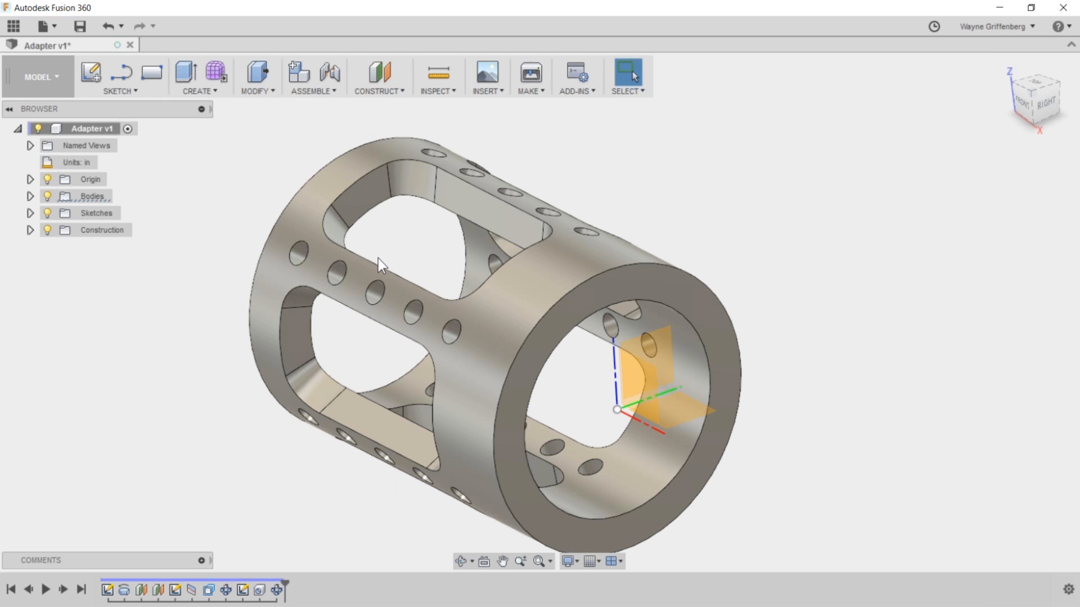
pyautogui.scroll(-3, 784, 271)
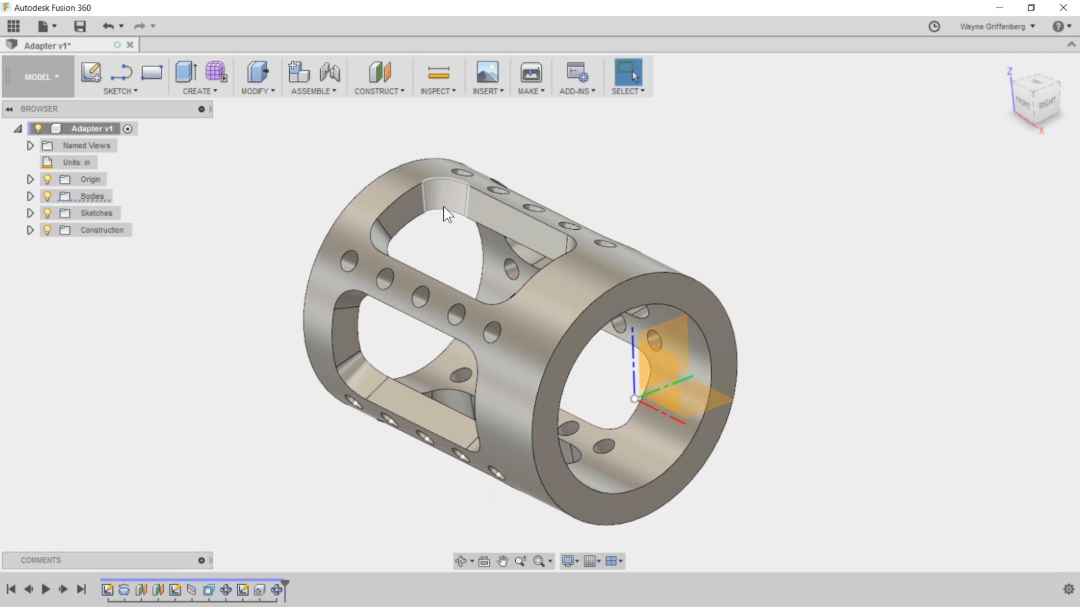
pyautogui.keyDown('shift'); pyautogui.moveTo(328, 190); pyautogui.dragTo(371, 197, button='middle'); pyautogui.keyUp('shift')
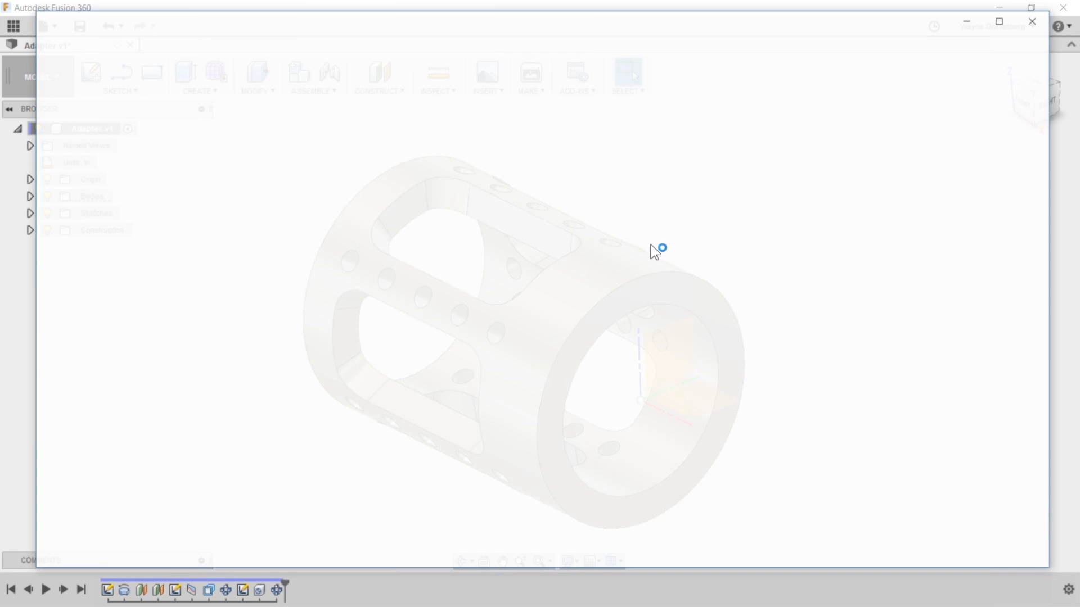
# Switch to the Chrome browser, open the Autodesk Account page from the bookmarks, and sign in with the filled-in credentials.
pyautogui.click(442, 75)
pyautogui.click(551, 75)
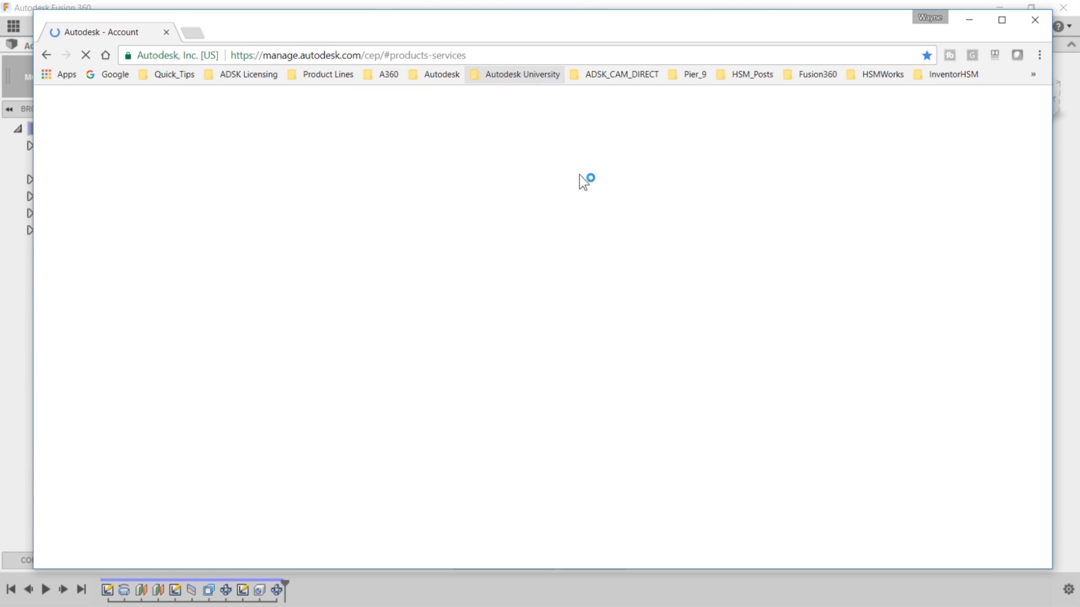
pyautogui.click(577, 238)
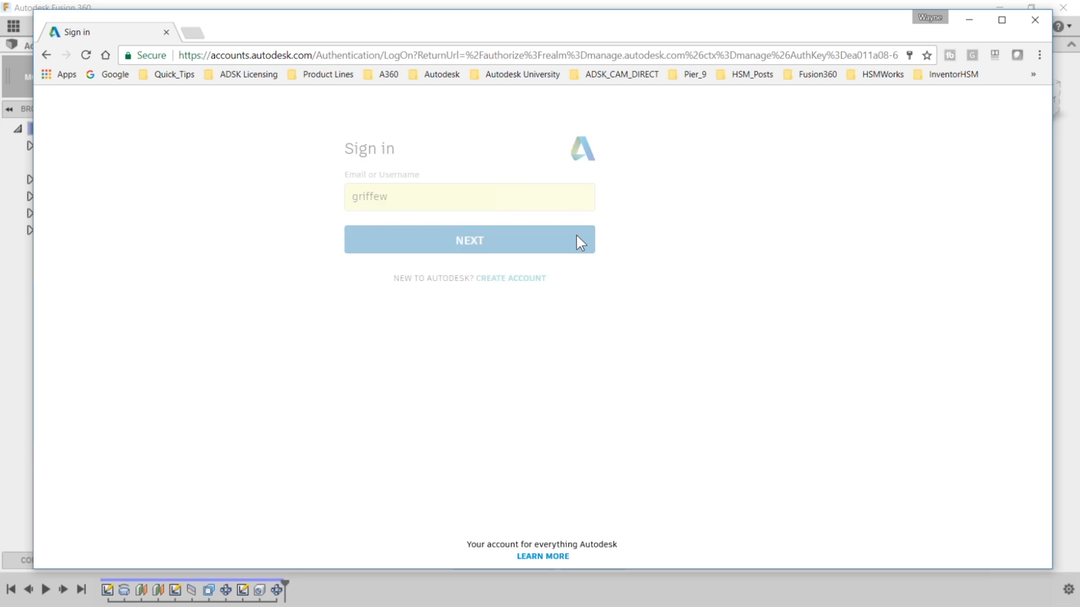
pyautogui.click(534, 305)
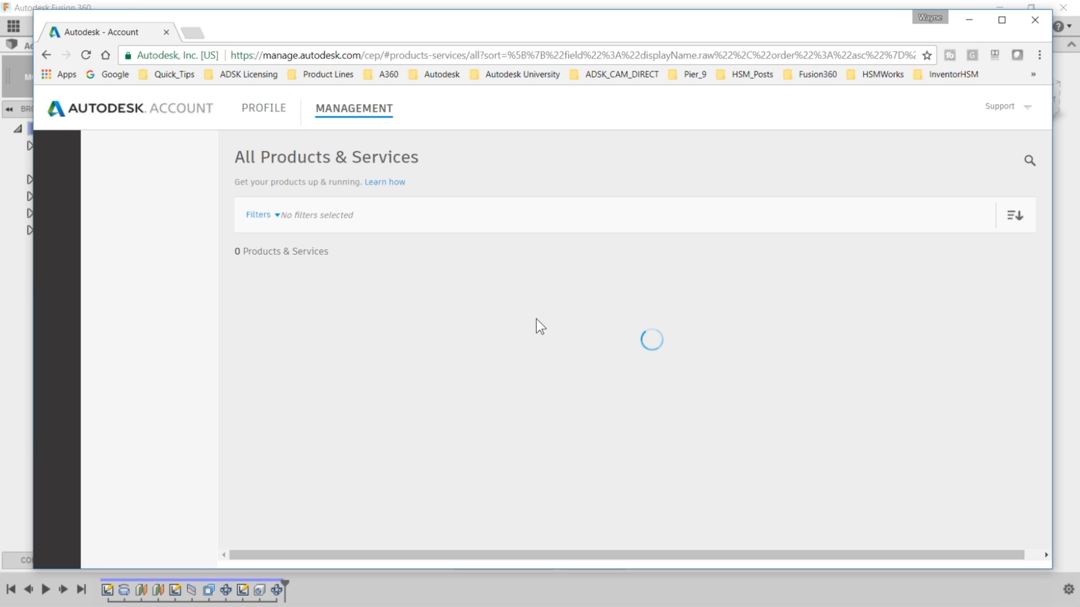
# Examine the Fusion 360 entries in the account's list of all products and services, and return to Fusion 360.
pyautogui.scroll(-5, 471, 360)
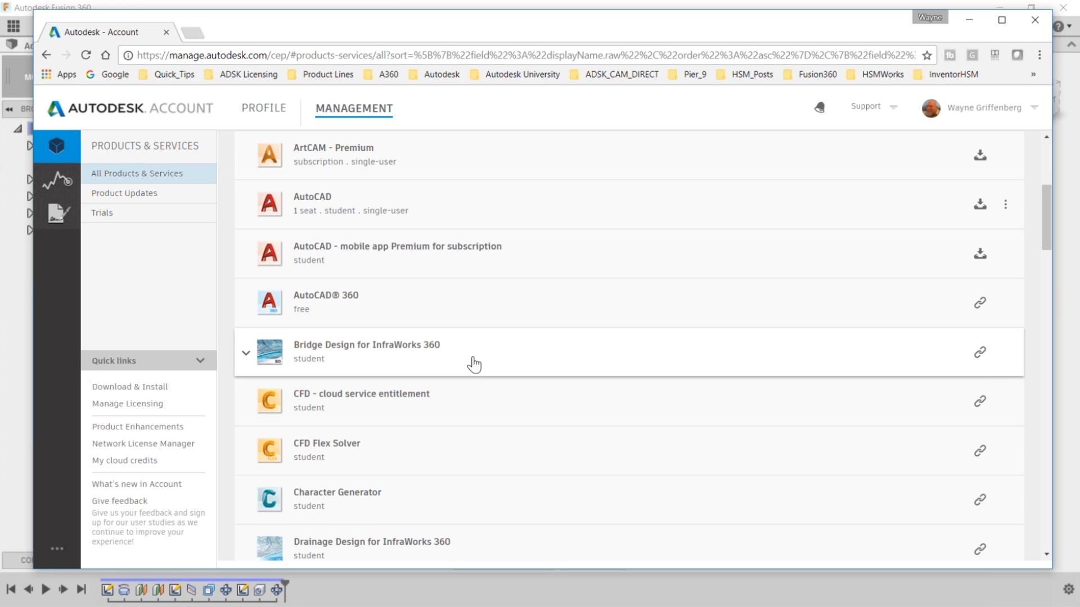
pyautogui.scroll(-12, 474, 364)
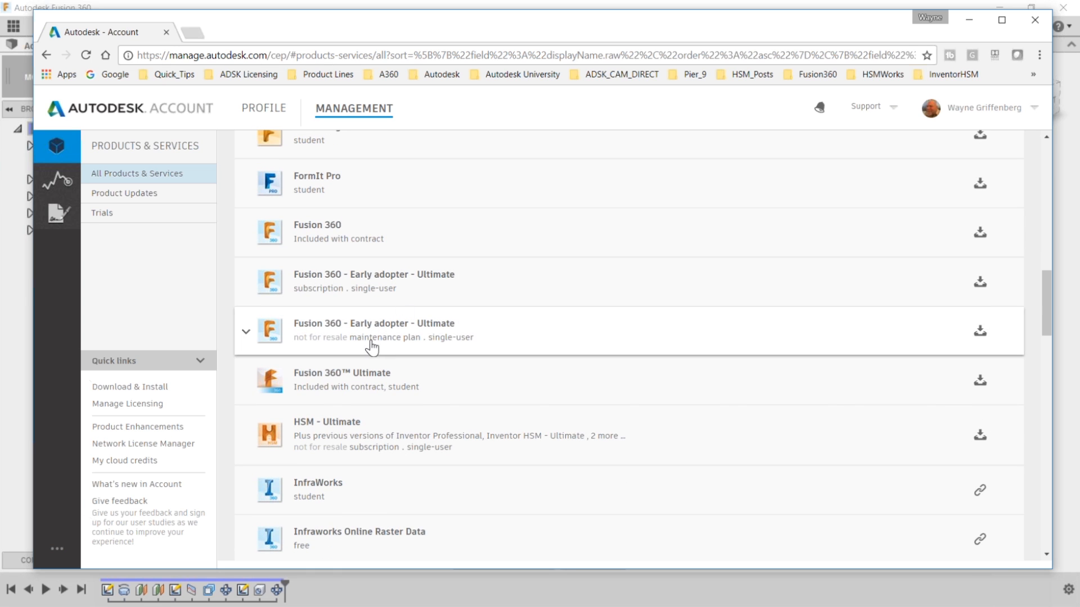
pyautogui.scroll(-2, 358, 366)
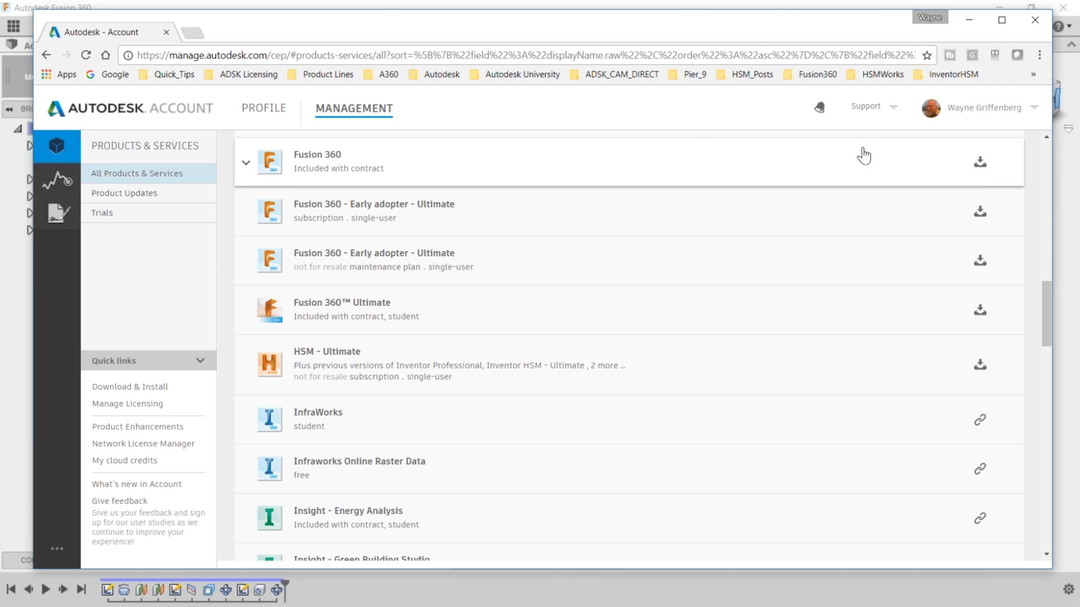
pyautogui.click(959, 20)
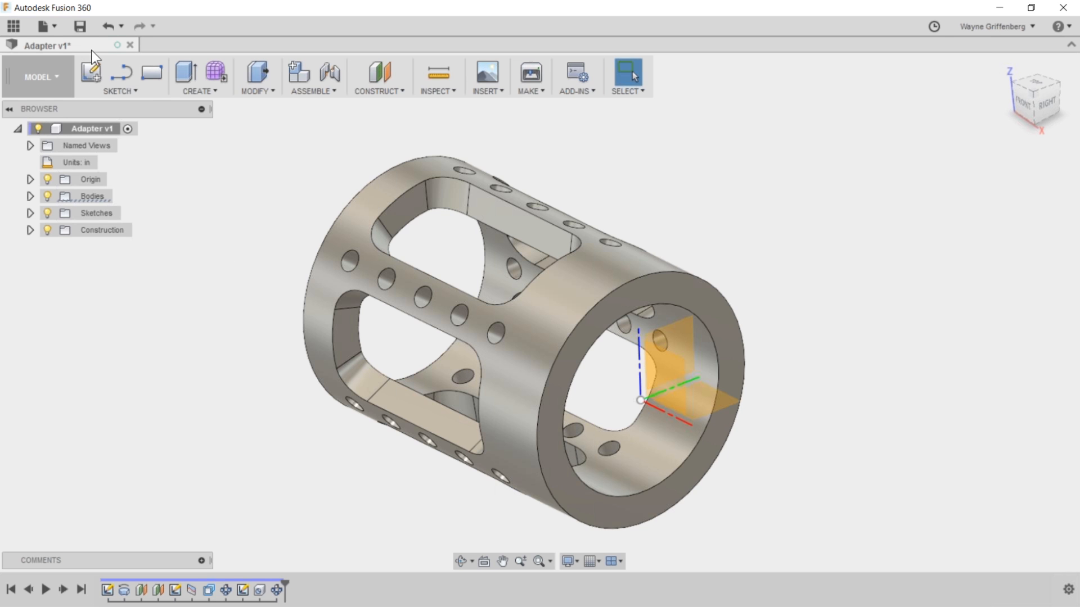
# Save the adapter design as a new version with the description "Added Holes".
pyautogui.click(79, 25)
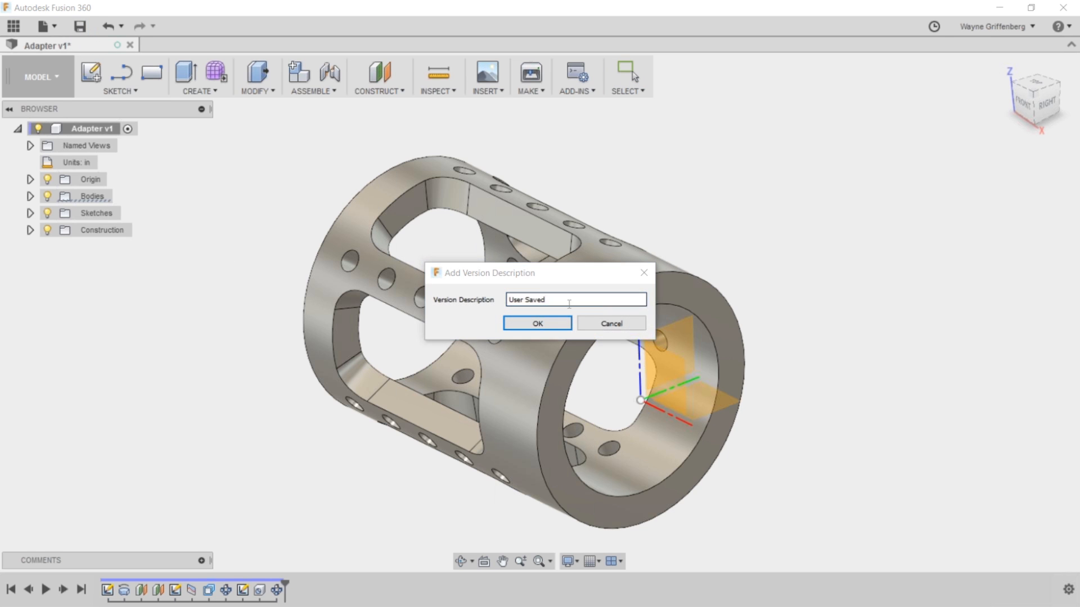
pyautogui.write('Added ')
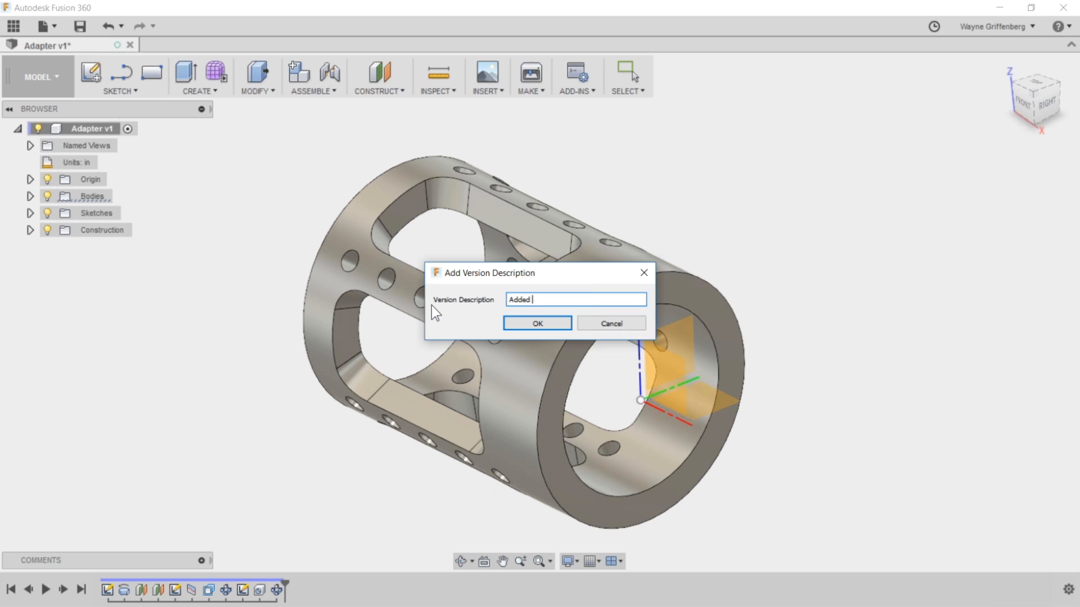
pyautogui.write('Holes')
pyautogui.click(532, 323)
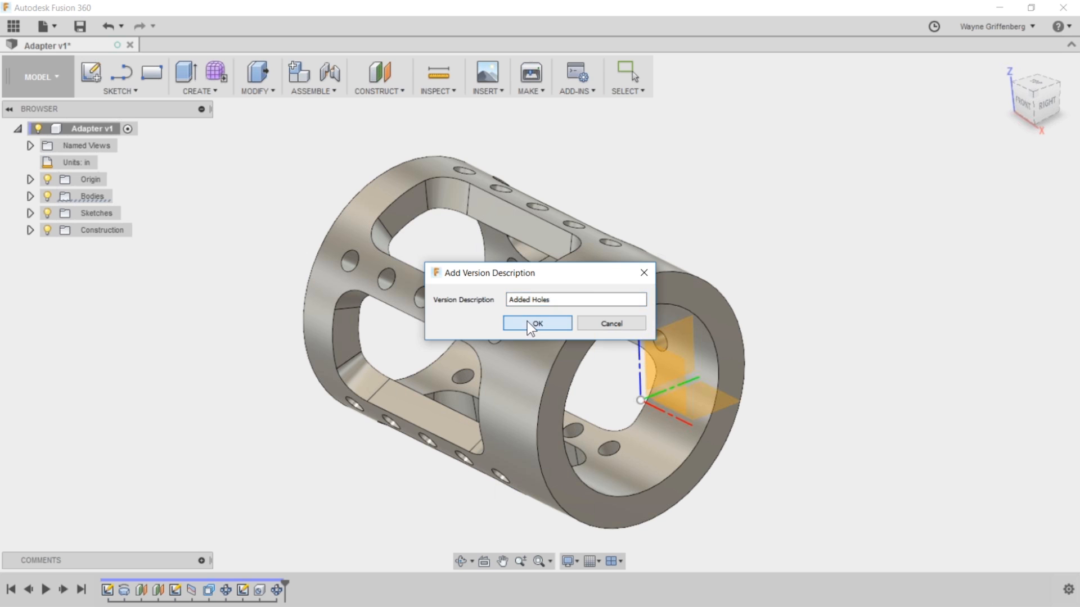
# Show the project's data and open the version history of the Adapter design.
pyautogui.click(14, 26)
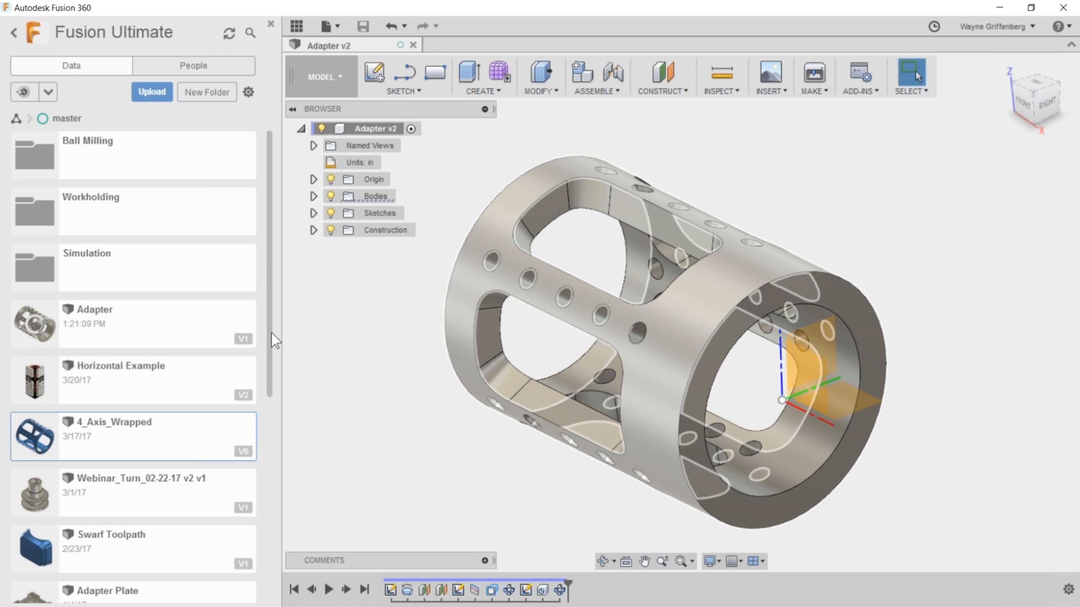
pyautogui.click(244, 341)
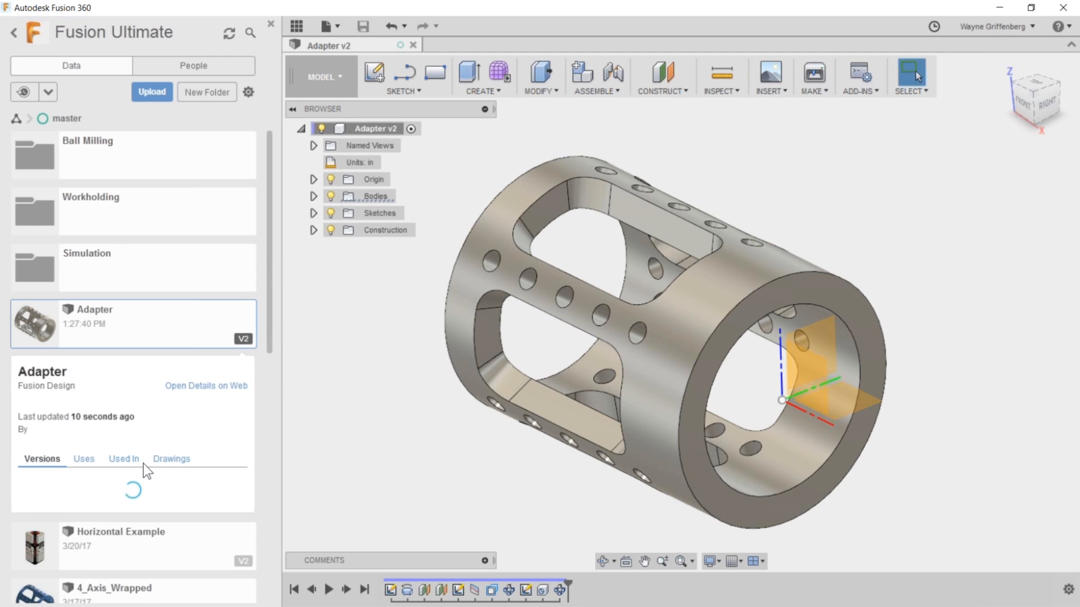
# Examine the saved versions and their descriptions in the Adapter design's version history, and collapse its details.
pyautogui.scroll(-2, 143, 477)
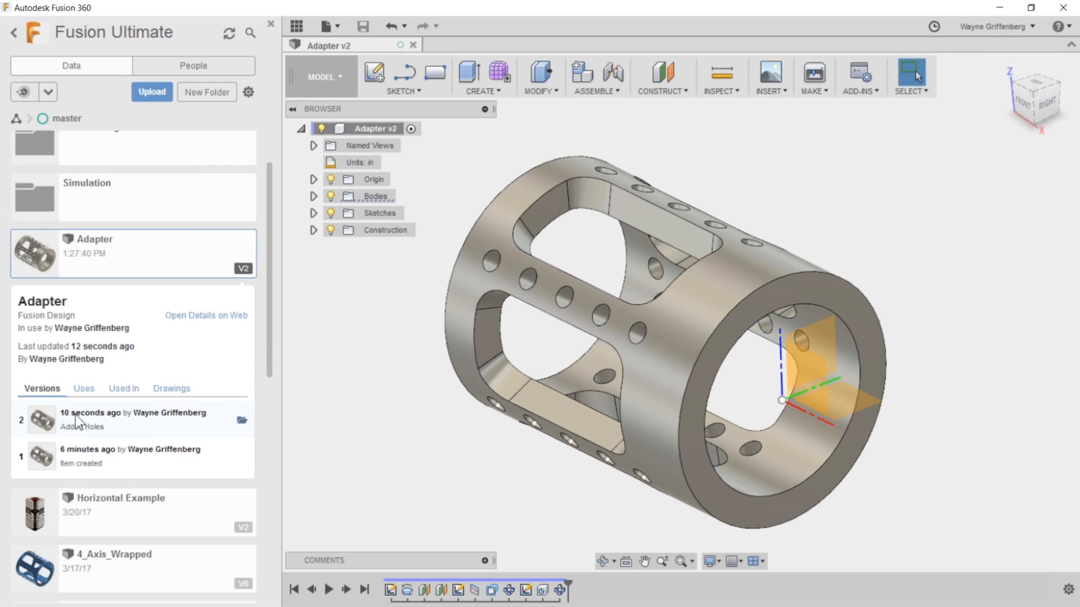
pyautogui.scroll(-2, 51, 393)
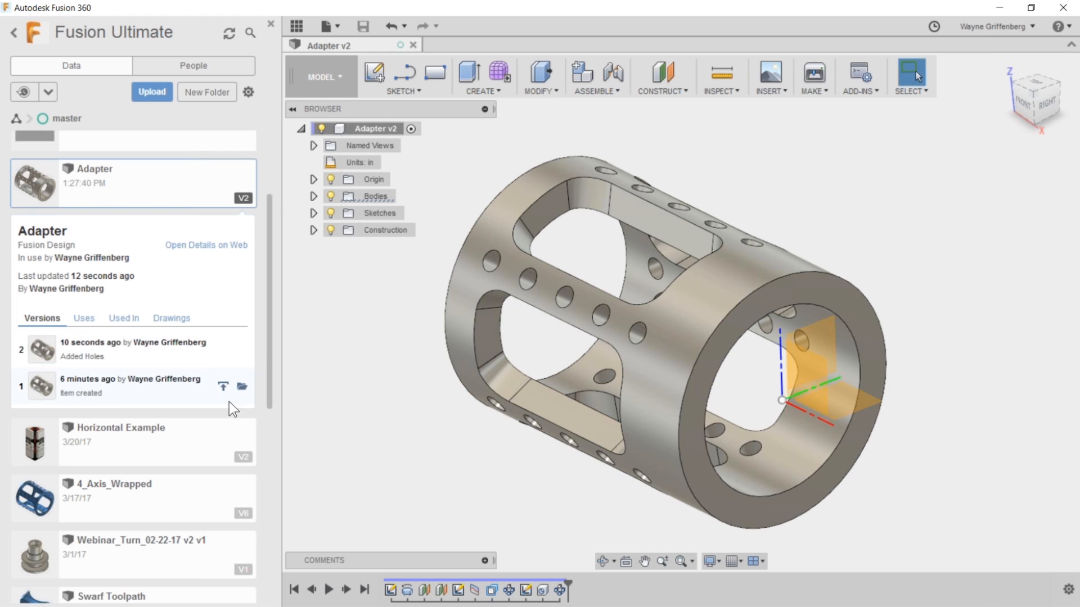
pyautogui.scroll(4, 163, 382)
pyautogui.scroll(-2, 86, 423)
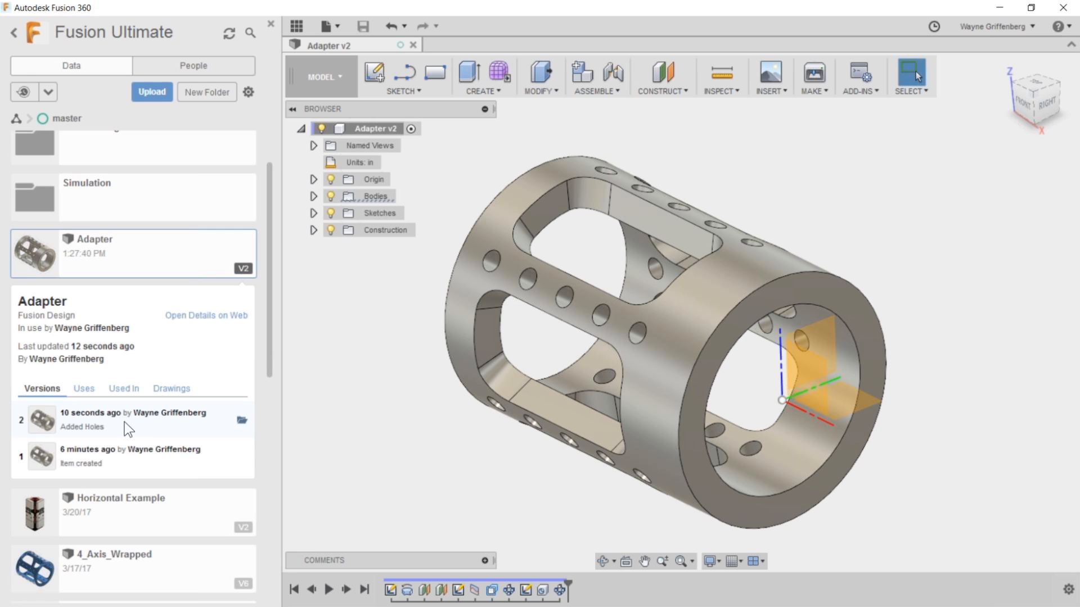
pyautogui.scroll(2, 147, 431)
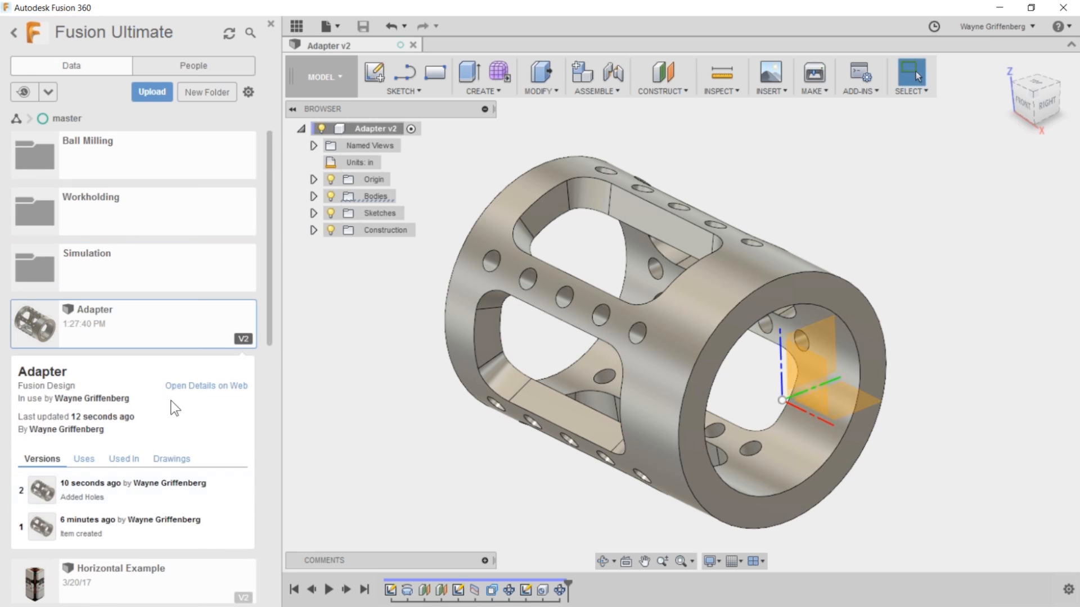
pyautogui.click(243, 339)
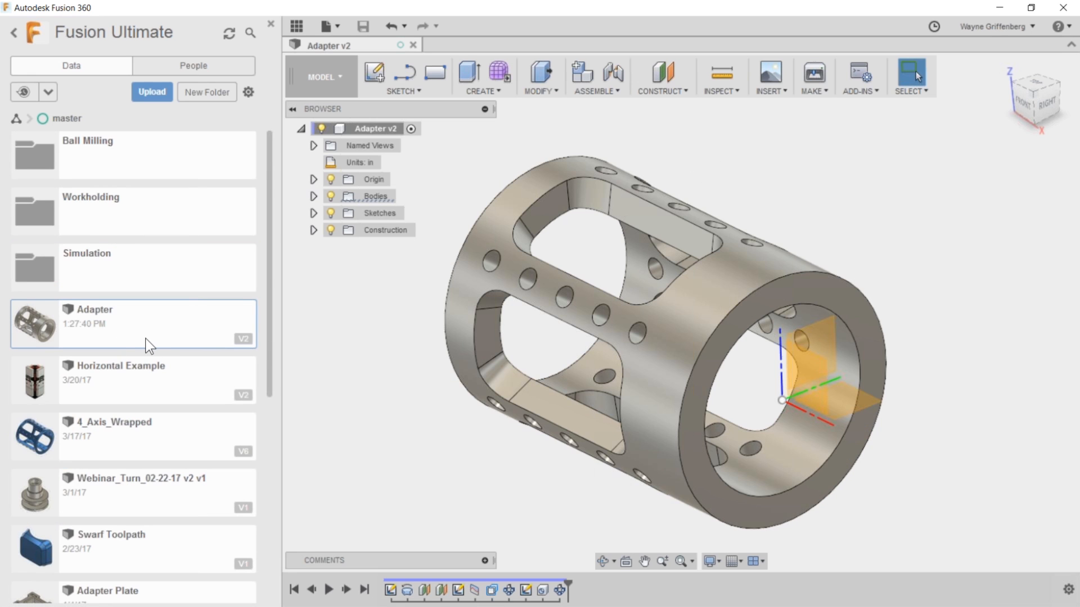
# Close the project data display and hide the Origin geometry of the adapter model.
pyautogui.scroll(-2, 463, 329)
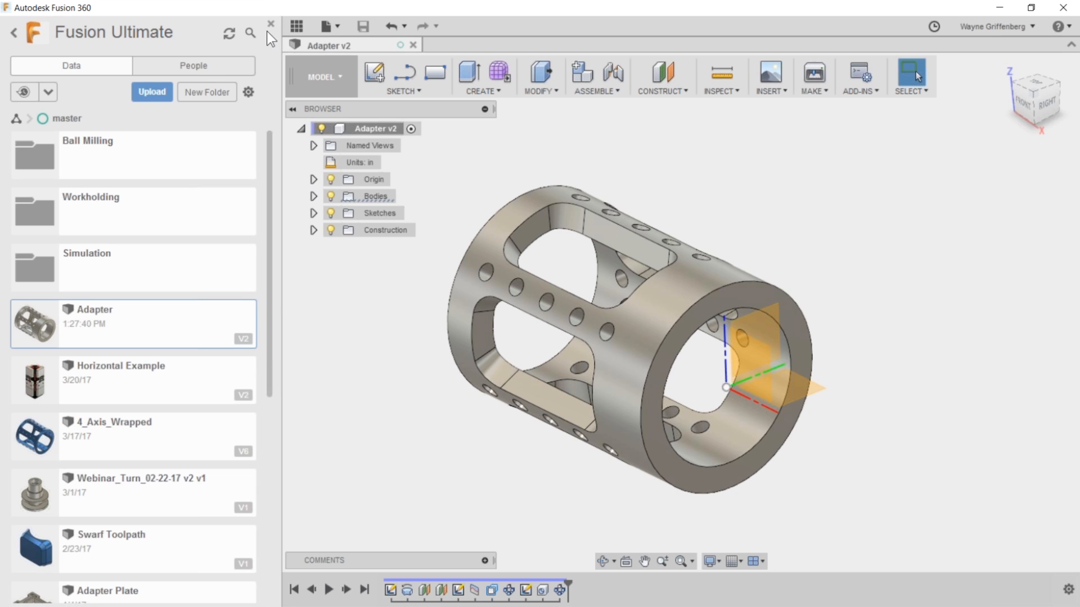
pyautogui.click(271, 25)
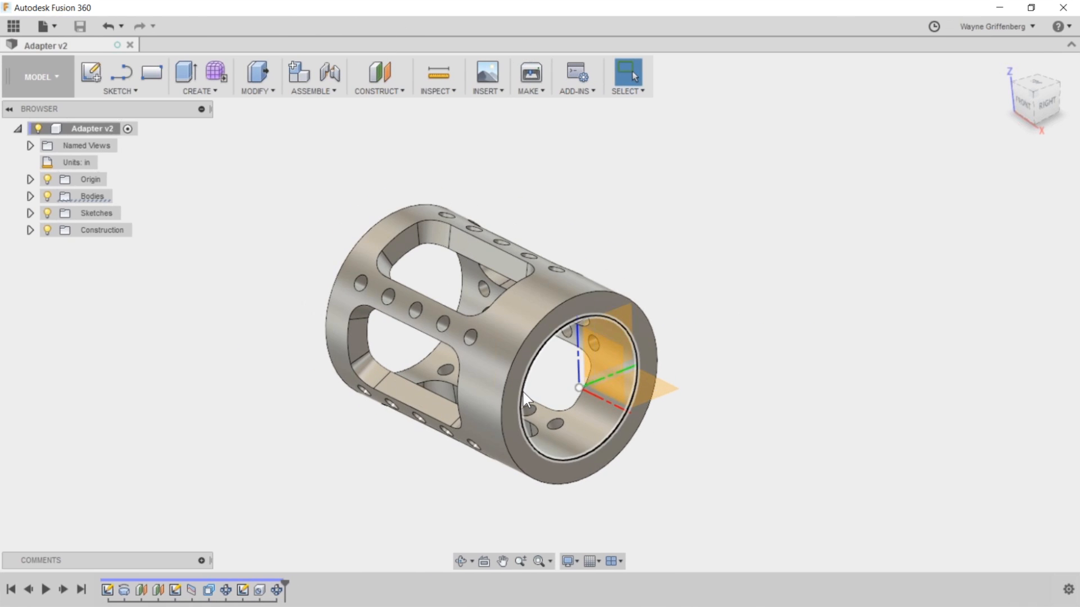
pyautogui.click(47, 179)
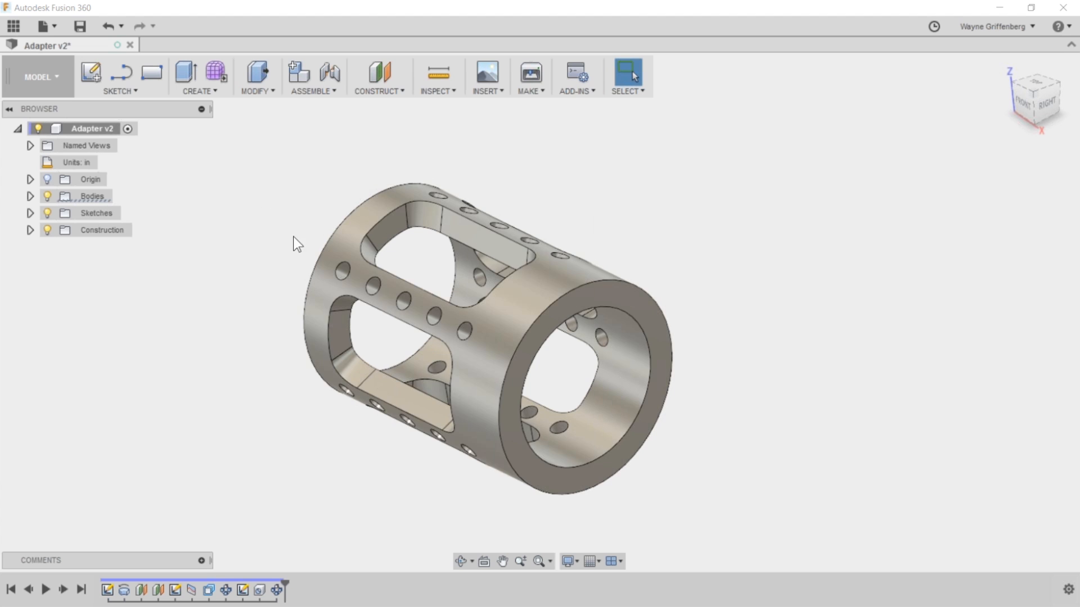
# Switch the adapter design from the Model workspace to the CAM workspace.
pyautogui.keyDown('shift'); pyautogui.moveTo(296, 242); pyautogui.dragTo(357, 298, button='middle'); pyautogui.keyUp('shift')
pyautogui.scroll(2, 471, 273)
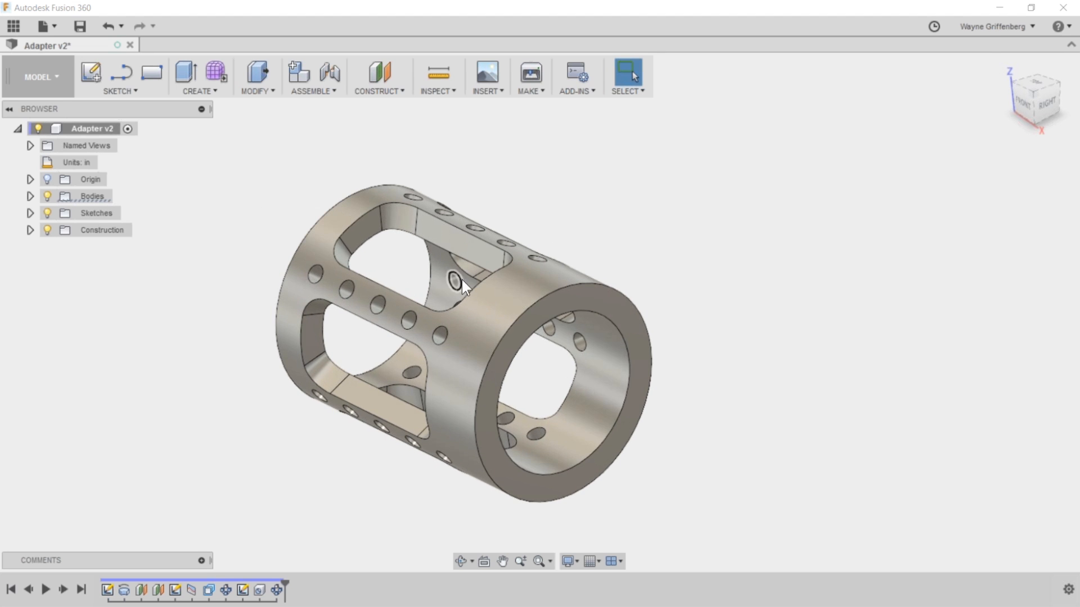
pyautogui.click(38, 84)
pyautogui.click(34, 233)
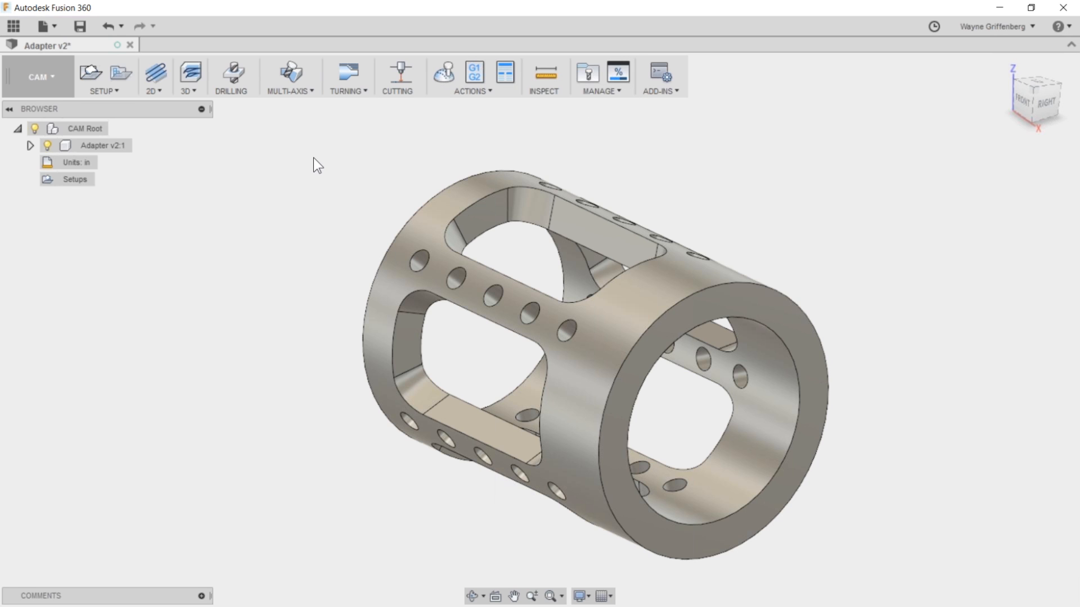
# Examine the 2D, 3D, turning and multi-axis machining operations offered in the CAM workspace.
pyautogui.click(153, 92)
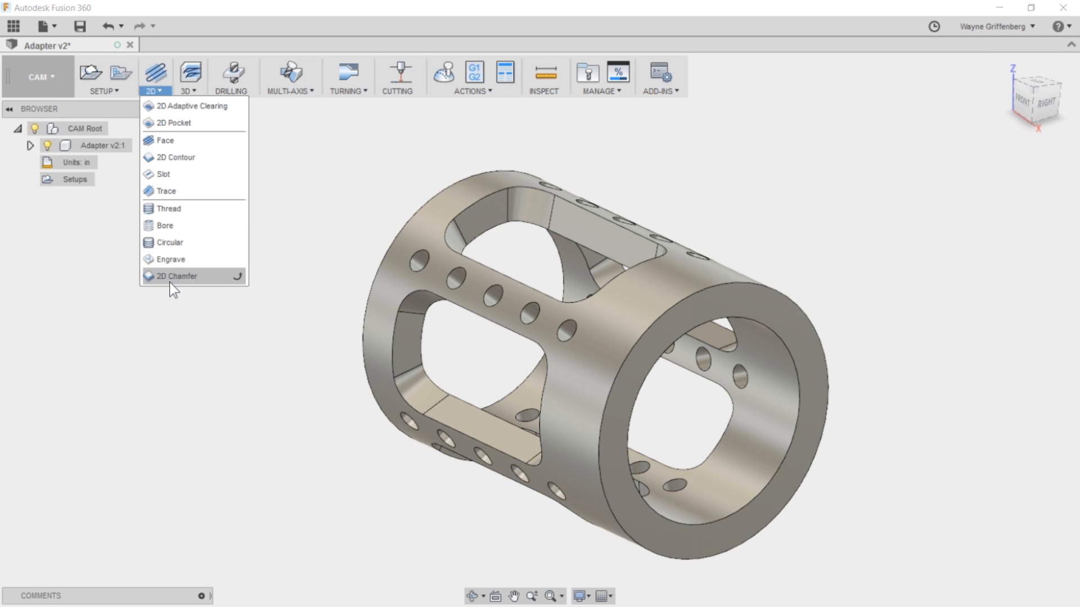
pyautogui.click(191, 91)
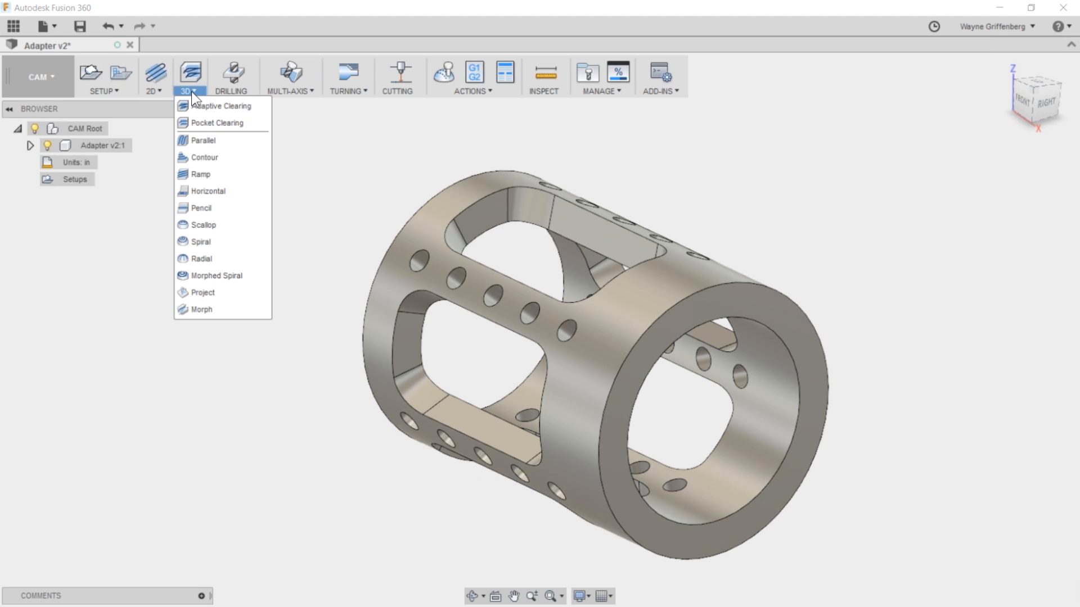
pyautogui.click(349, 91)
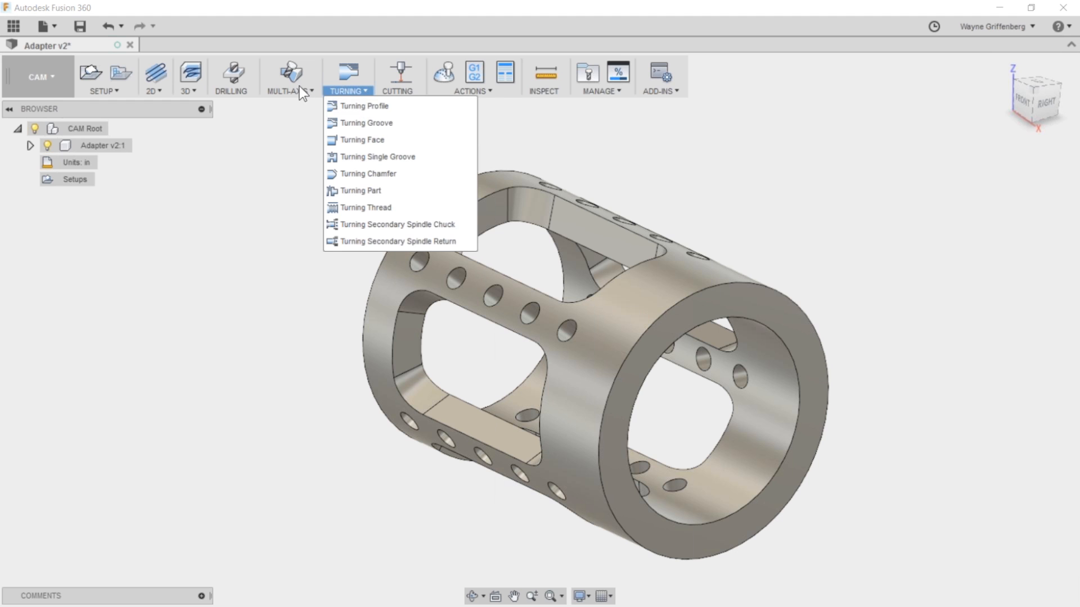
pyautogui.click(277, 90)
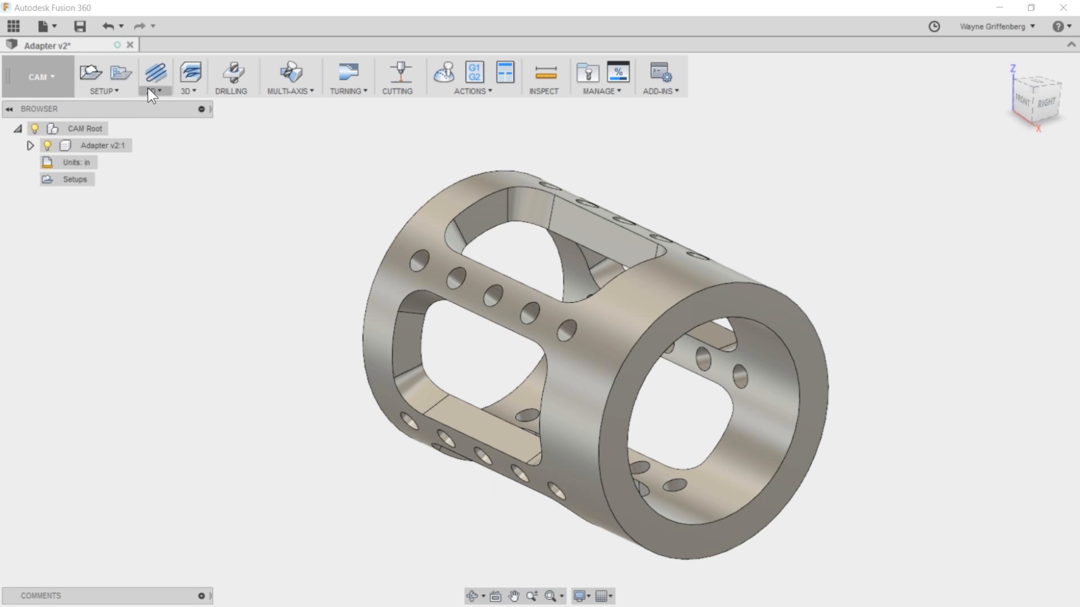
pyautogui.click(104, 91)
pyautogui.click(154, 90)
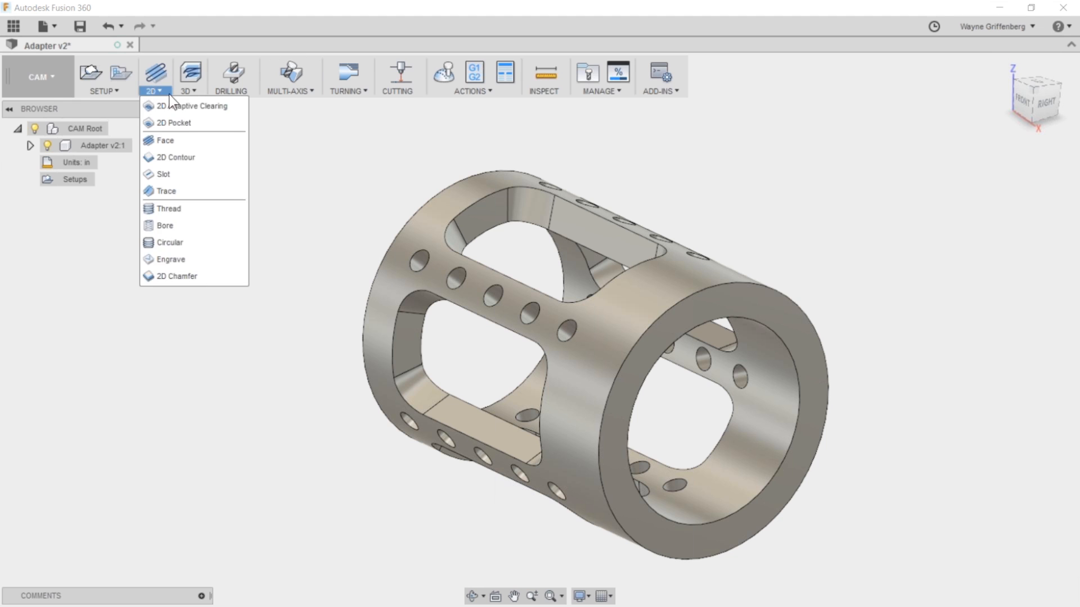
pyautogui.click(188, 90)
pyautogui.click(139, 244)
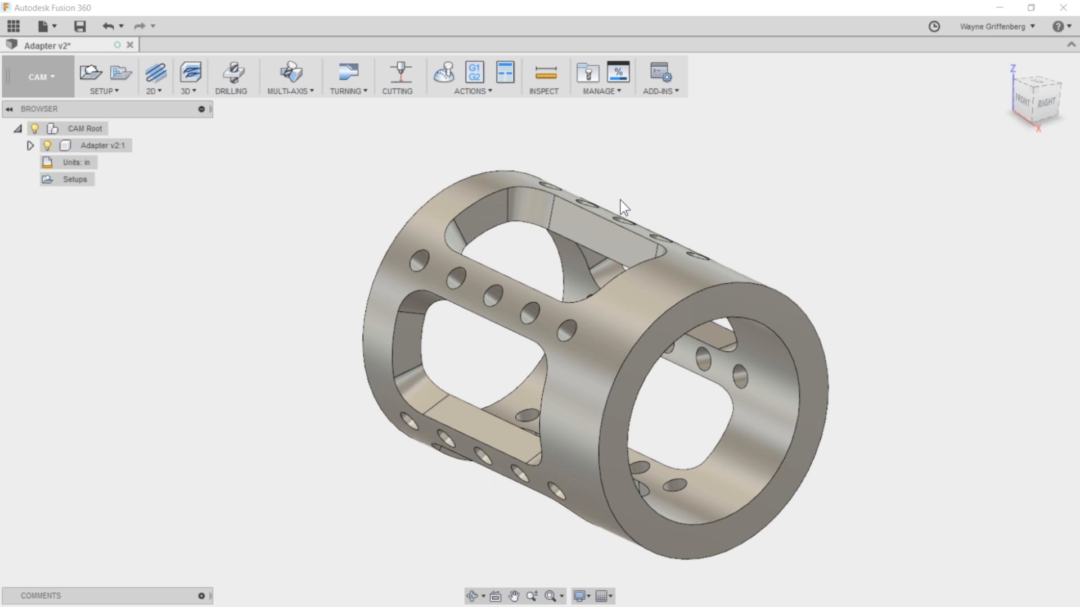
# Start a 2D Adaptive Clearing operation to examine its geometry options, such as Wrap Toolpath and Tool Orientation, and cancel it.
pyautogui.click(154, 91)
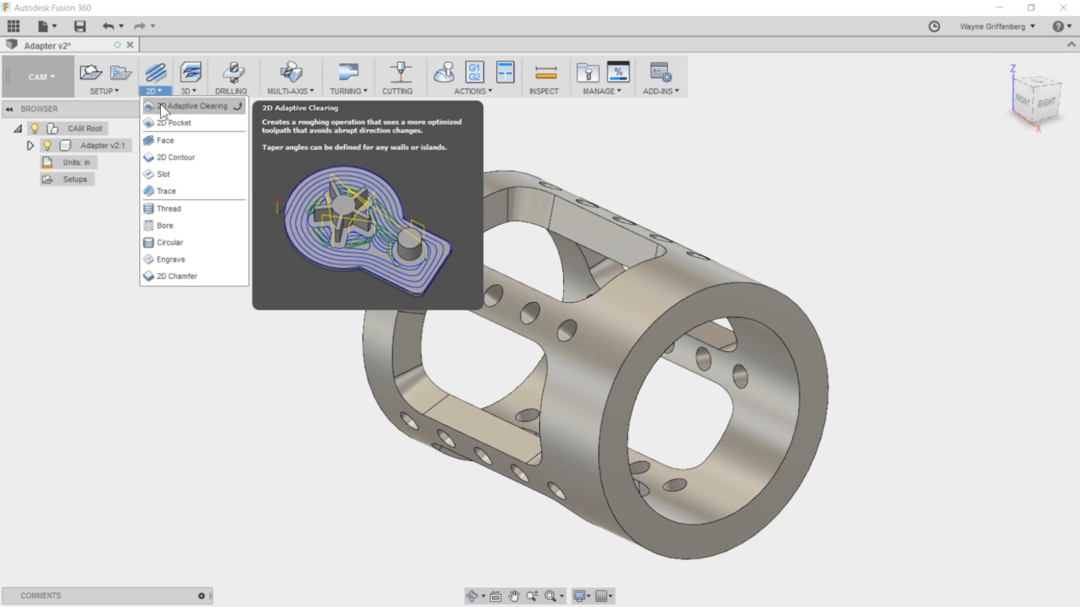
pyautogui.click(211, 106)
pyautogui.click(211, 140)
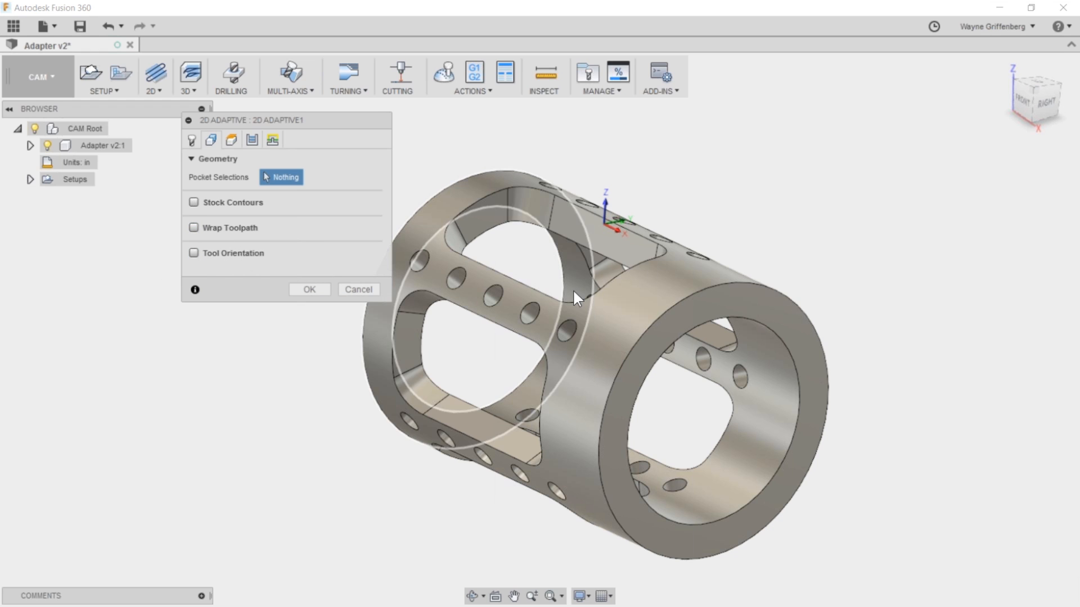
pyautogui.moveTo(239, 250)
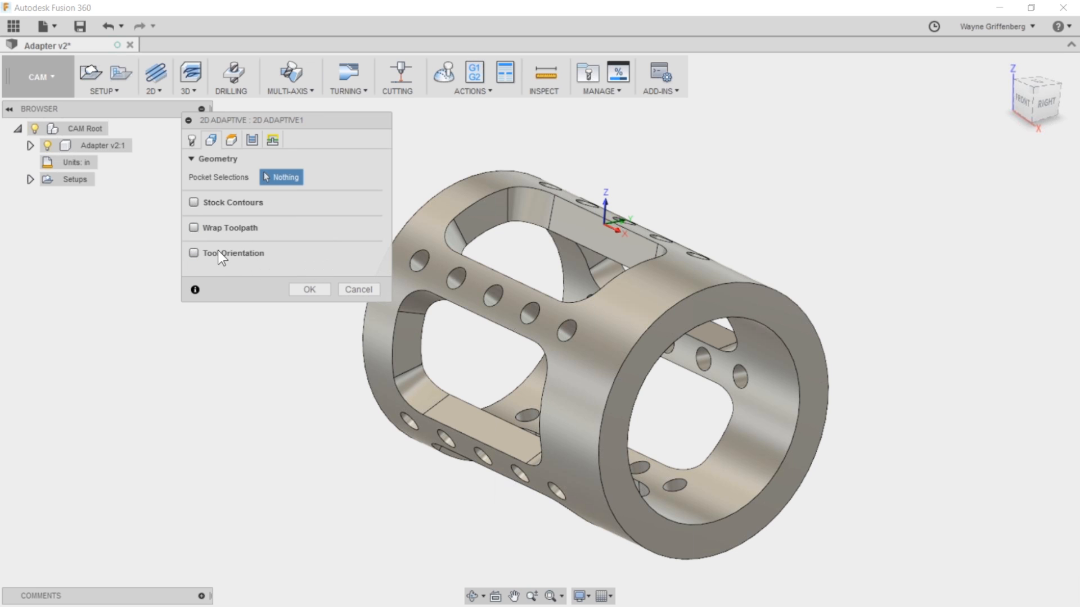
pyautogui.click(357, 288)
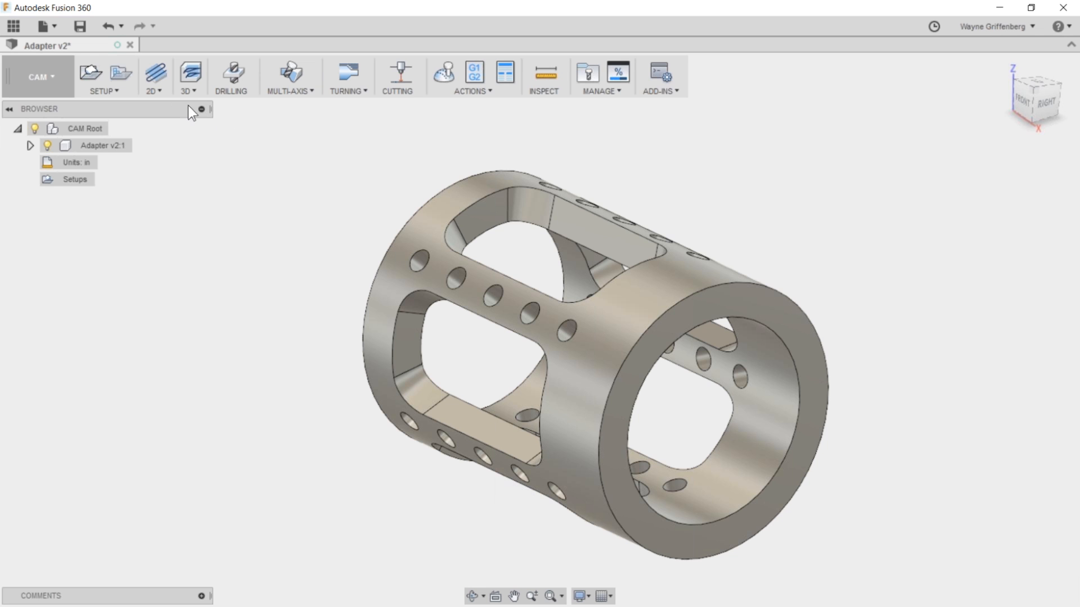
# Review the 2D and 3D strategies, the simulation and post-processing actions, and the turning operations.
pyautogui.click(152, 90)
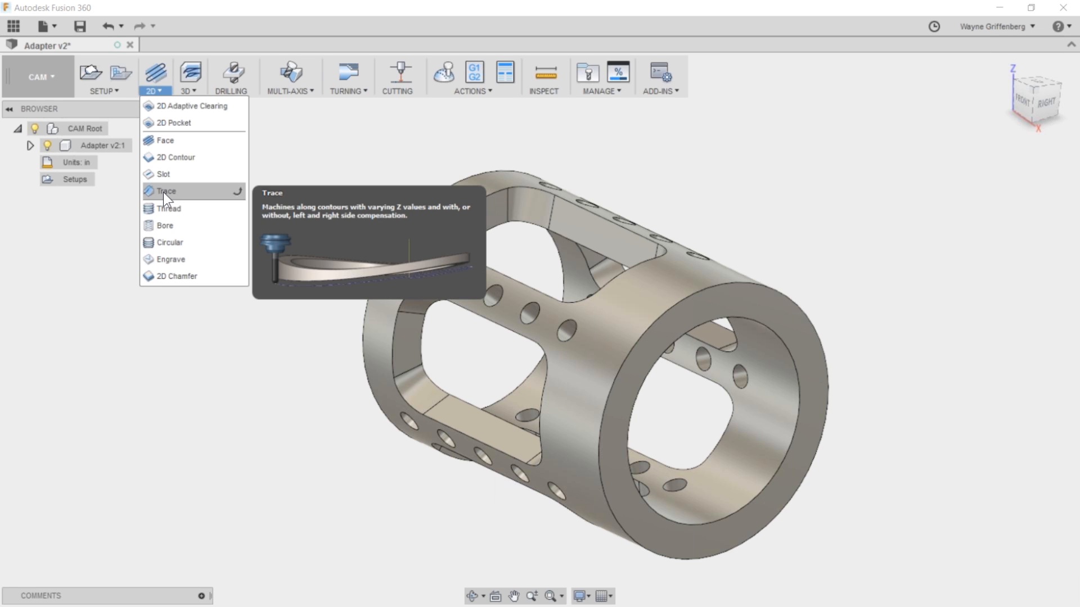
pyautogui.click(186, 94)
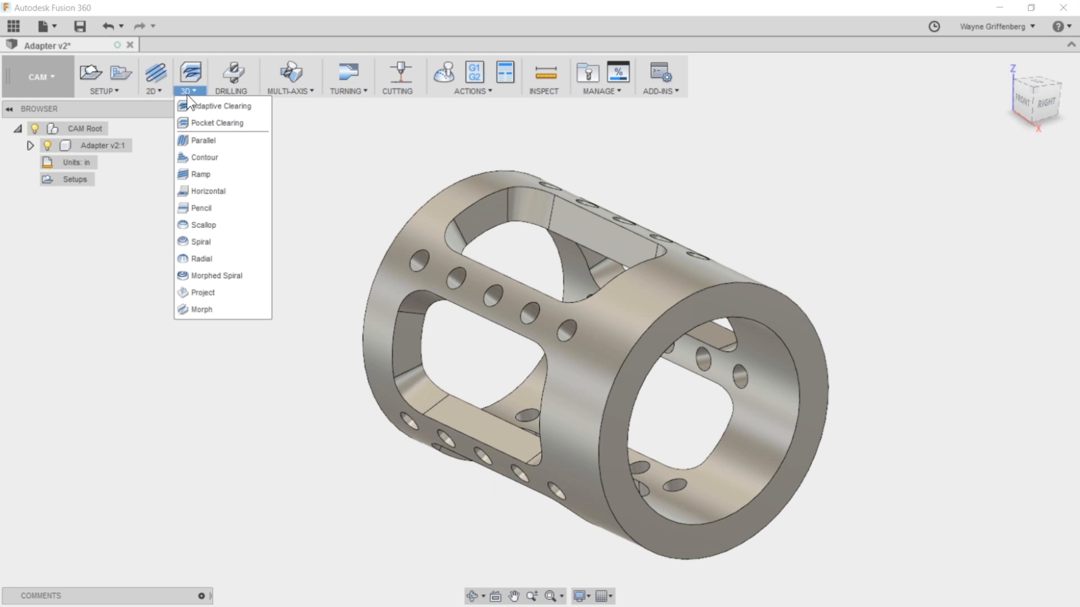
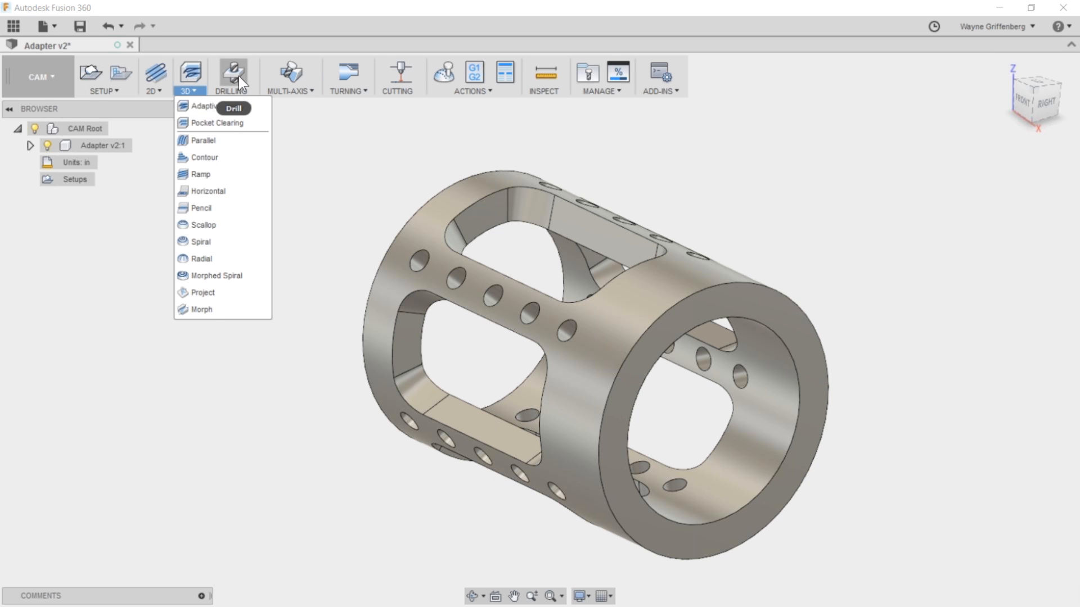
pyautogui.click(483, 91)
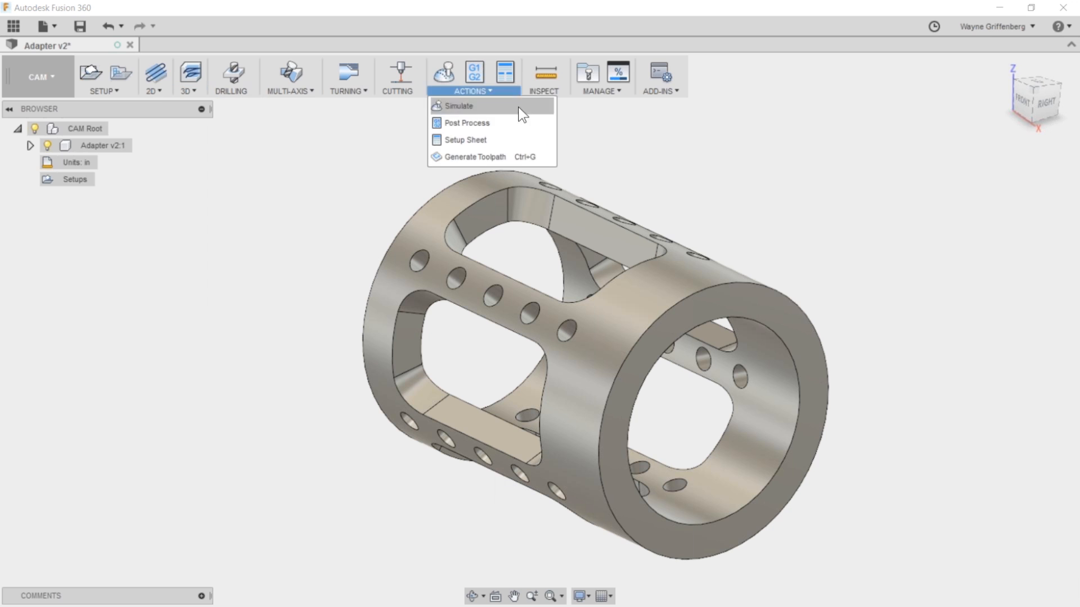
pyautogui.click(653, 139)
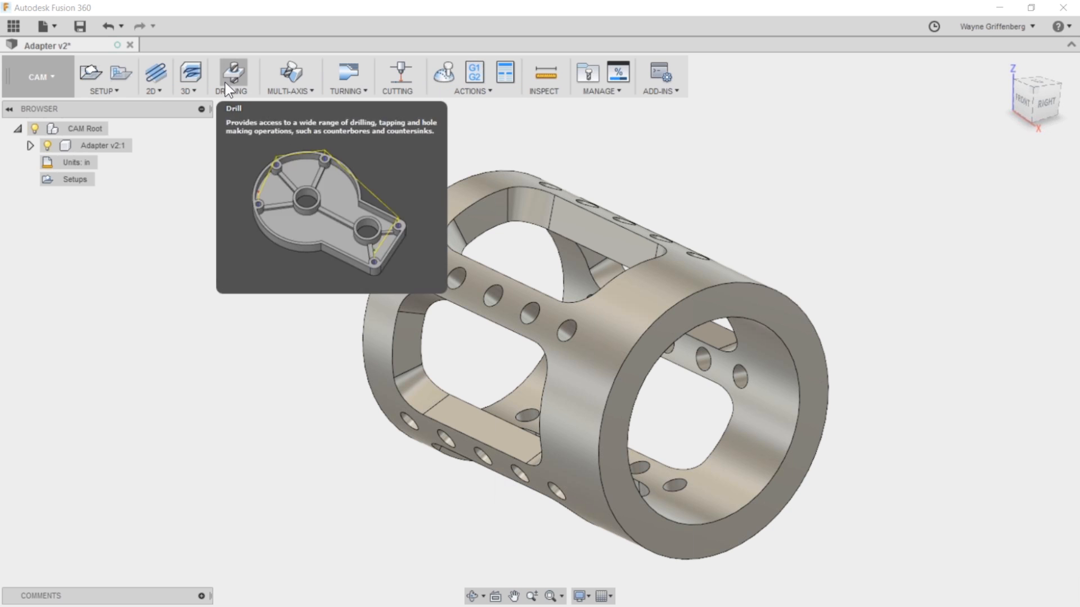
pyautogui.click(348, 91)
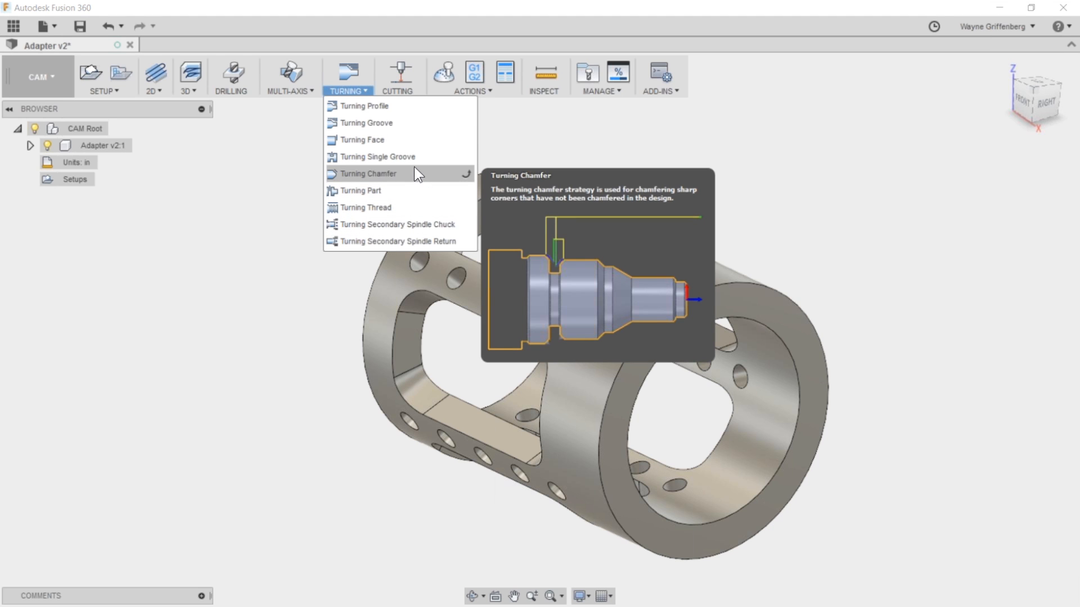
# Start a Drill operation to examine its tool and geometry settings, including Tool Orientation, and cancel it.
pyautogui.click(230, 75)
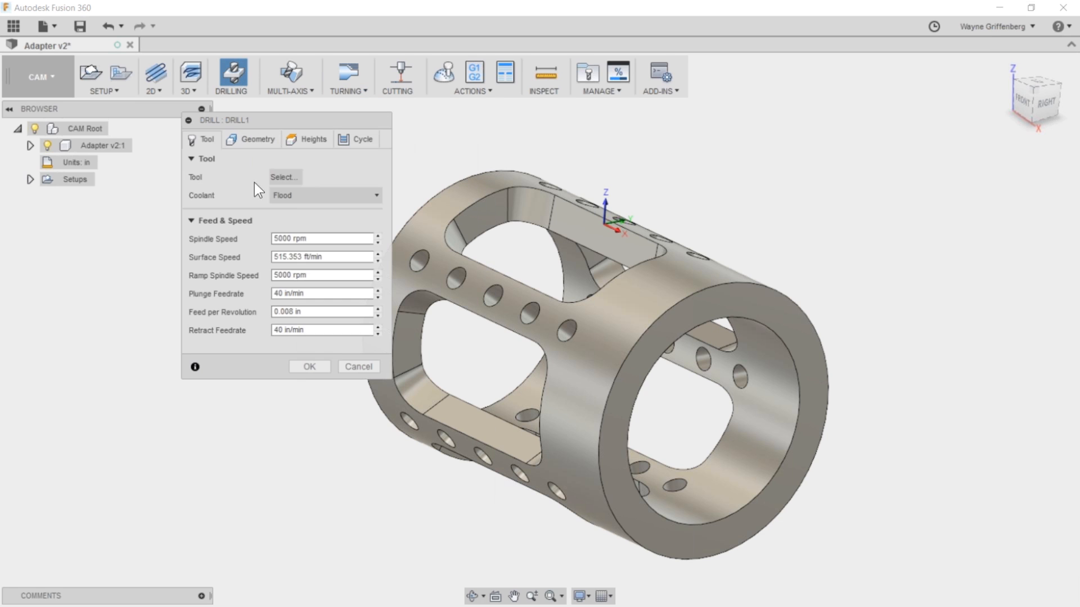
pyautogui.click(241, 139)
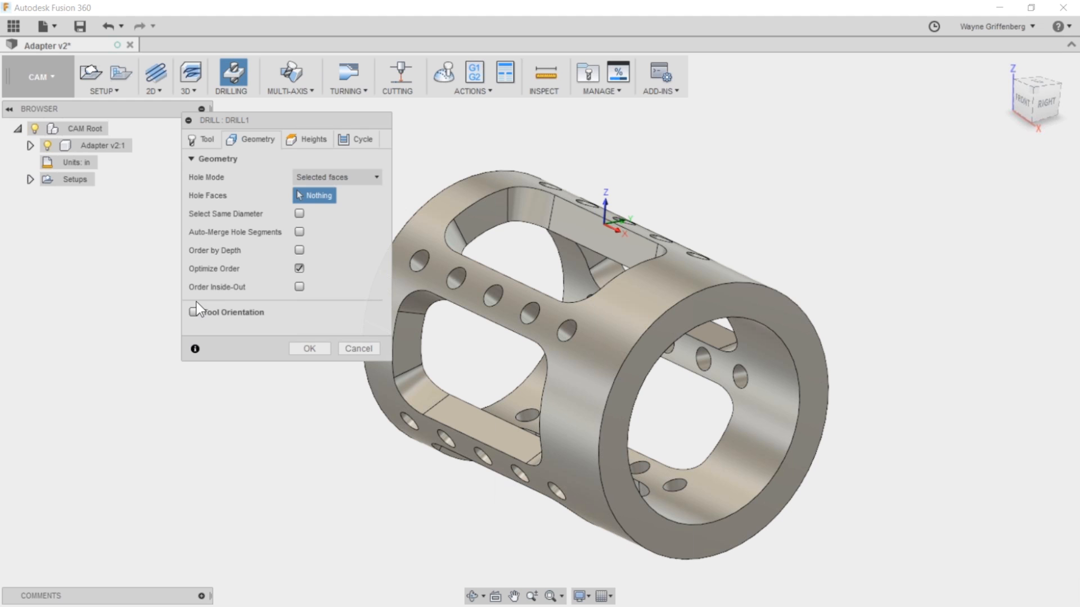
pyautogui.click(366, 347)
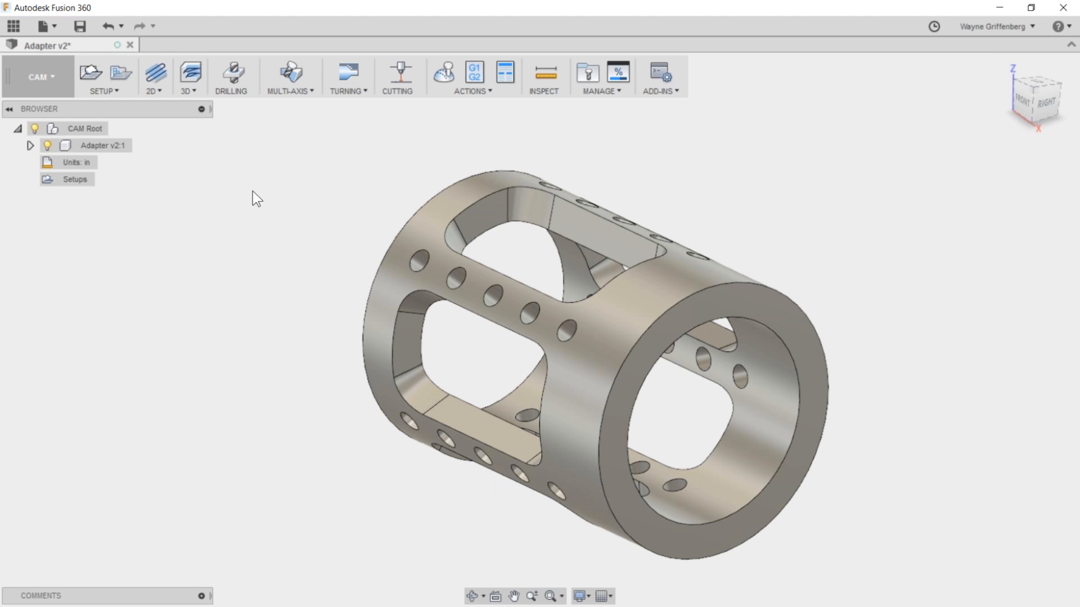
pyautogui.scroll(1, 875, 350)
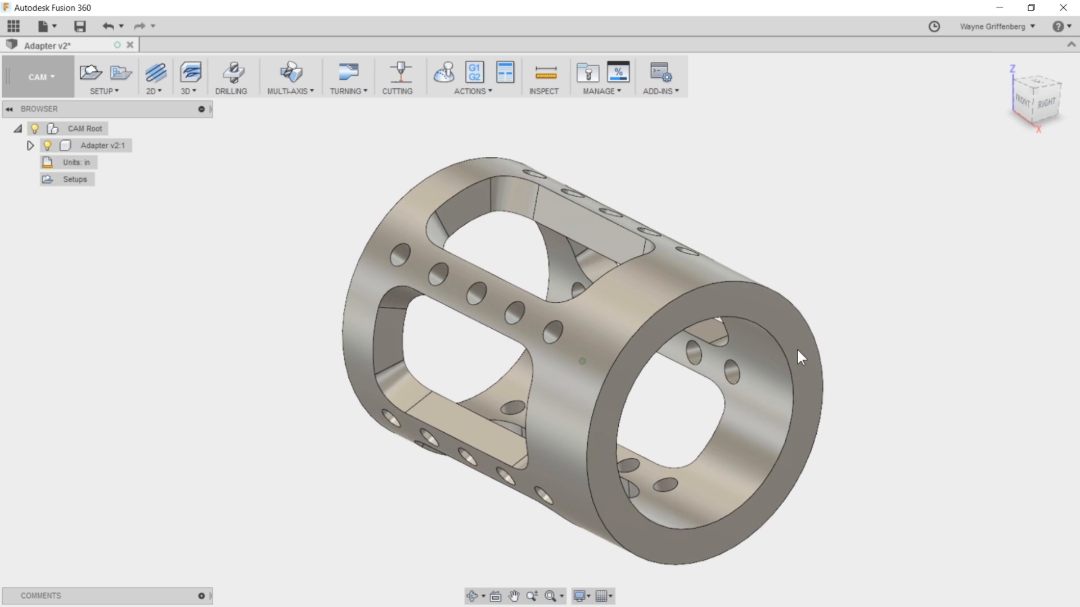
pyautogui.scroll(-1, 639, 345)
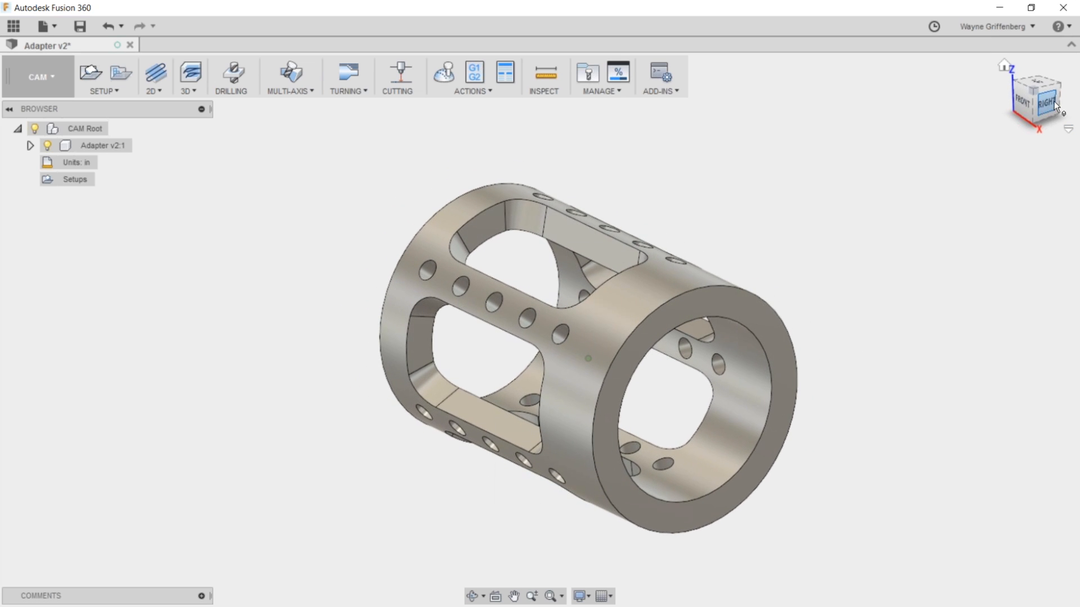
pyautogui.moveTo(1048, 107); pyautogui.dragTo(1035, 126)
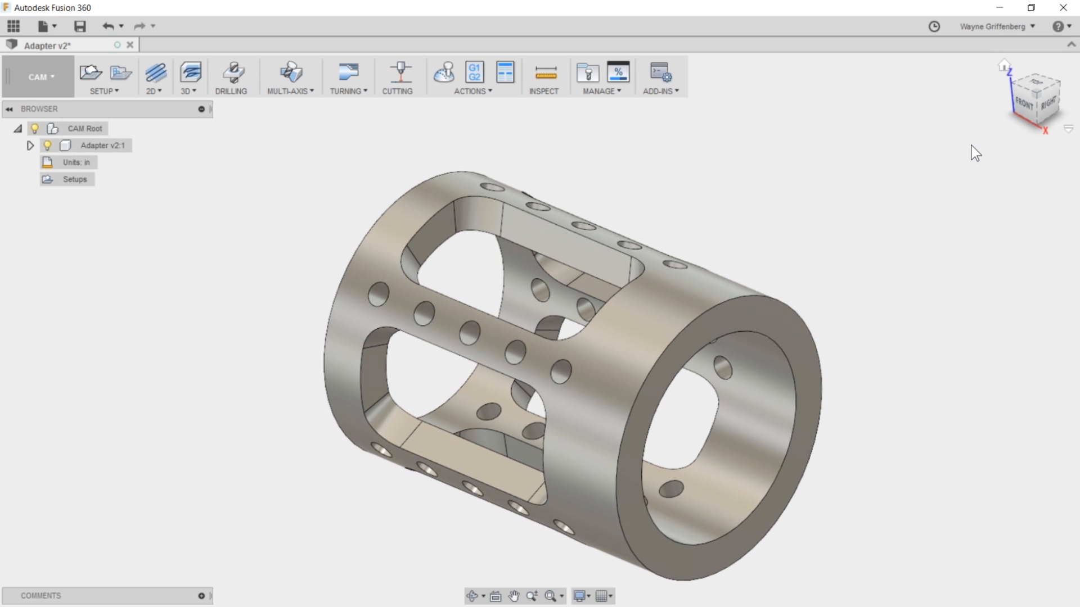
pyautogui.click(1044, 129)
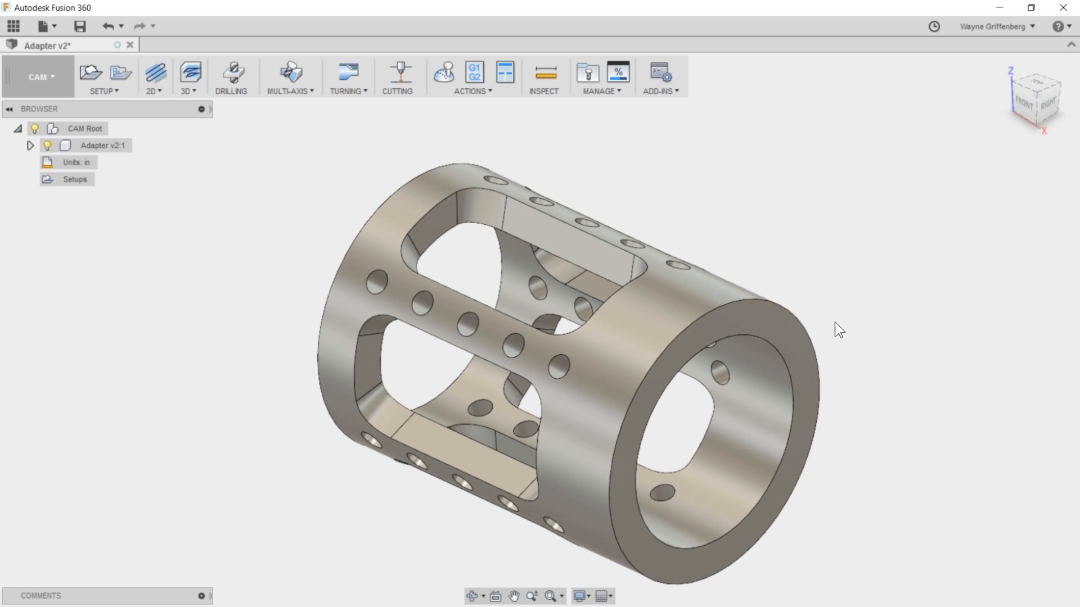
pyautogui.click(1037, 117)
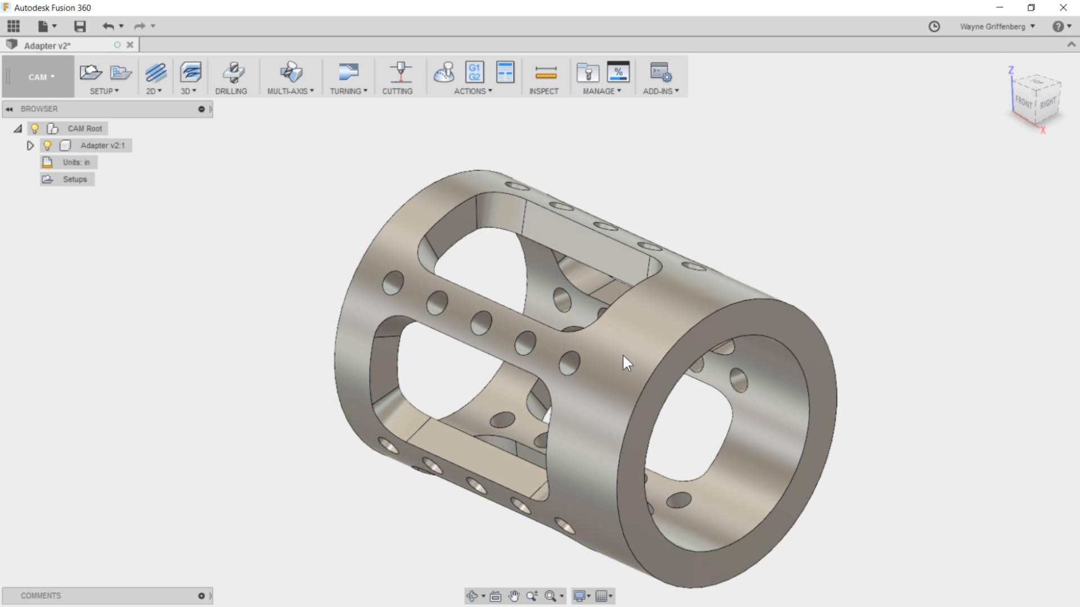
pyautogui.scroll(-3, 622, 354)
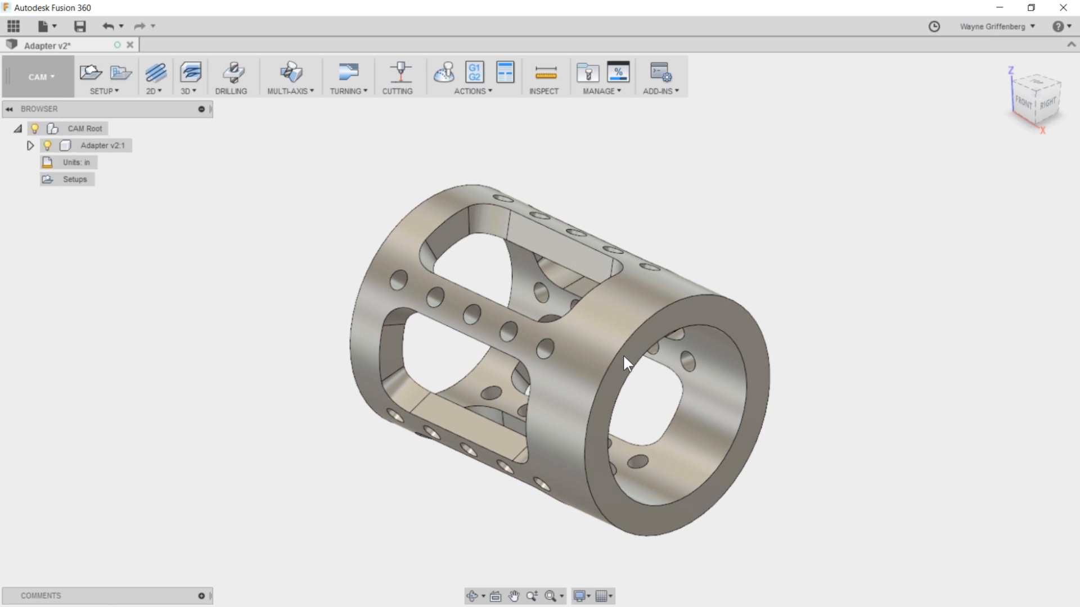
# Start a new setup for the adapter, review the operation types and keep Milling.
pyautogui.moveTo(622, 353)
pyautogui.keyDown('shift'); pyautogui.mouseDown(button='middle')
pyautogui.moveTo(603, 300)
pyautogui.moveTo(612, 285)
pyautogui.moveTo(595, 279)
pyautogui.moveTo(618, 340)
pyautogui.mouseUp(button='middle'); pyautogui.keyUp('shift')
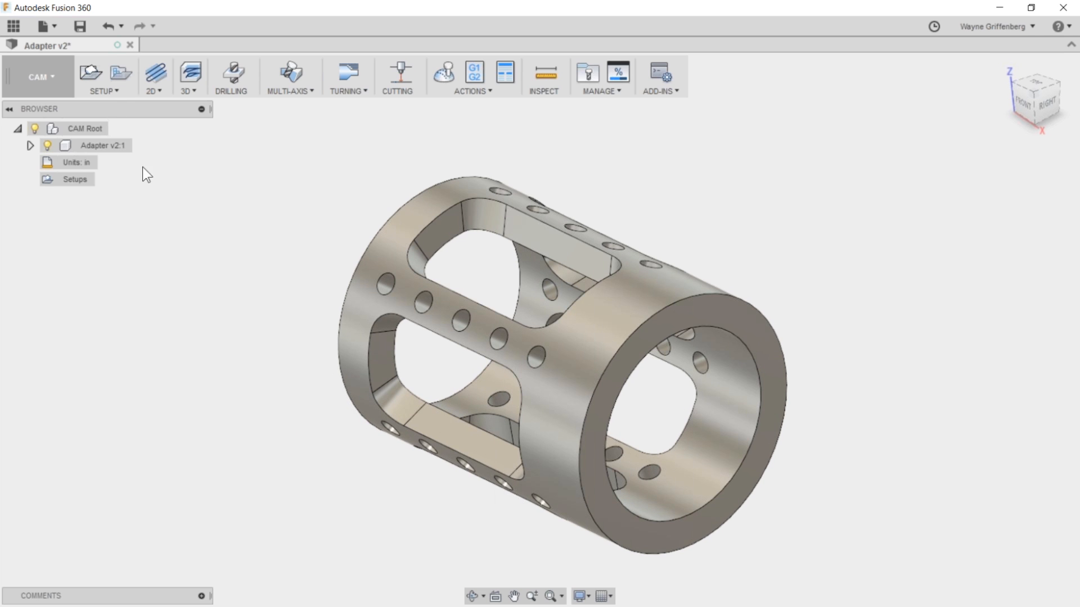
pyautogui.click(91, 66)
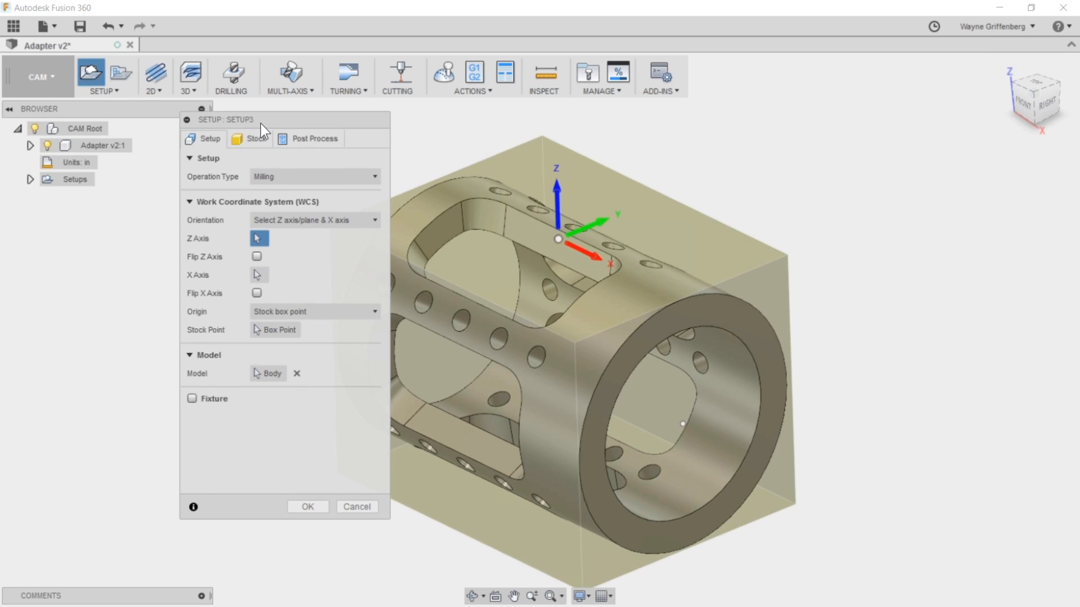
pyautogui.moveTo(261, 123); pyautogui.dragTo(156, 152)
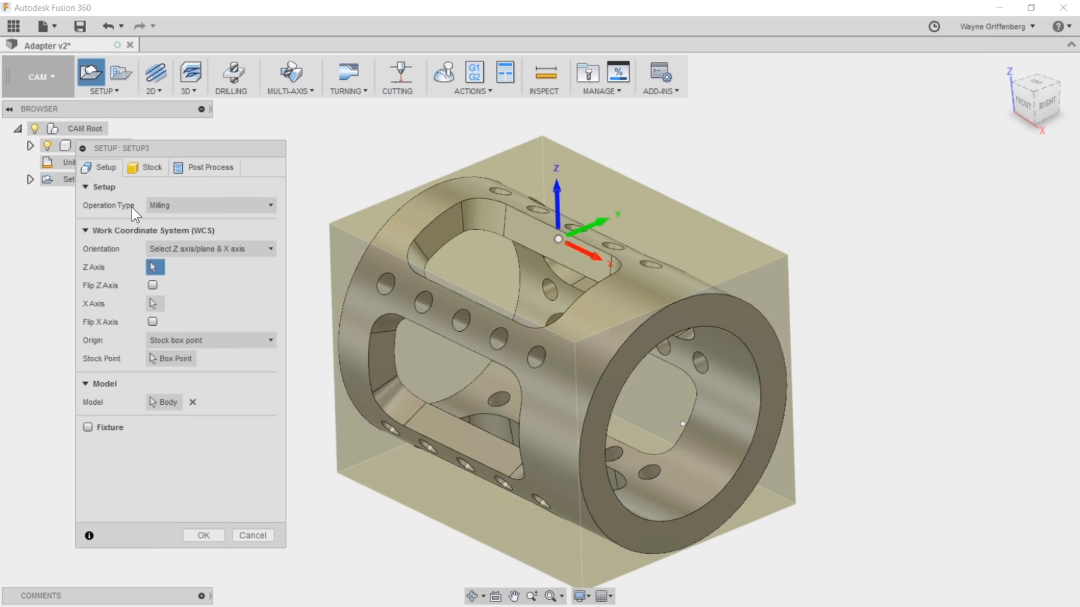
pyautogui.click(260, 206)
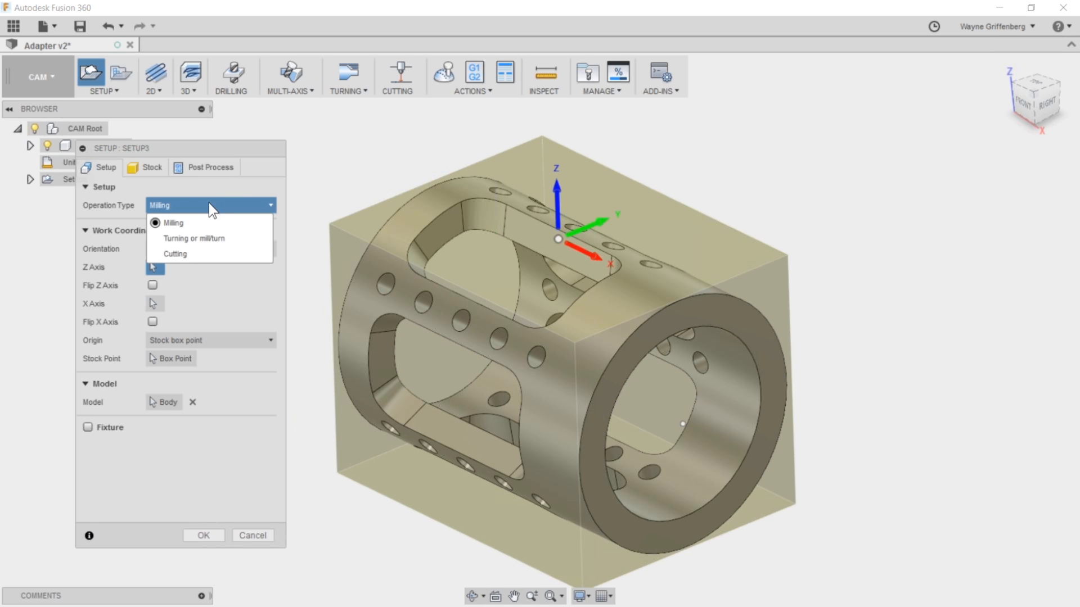
pyautogui.click(237, 187)
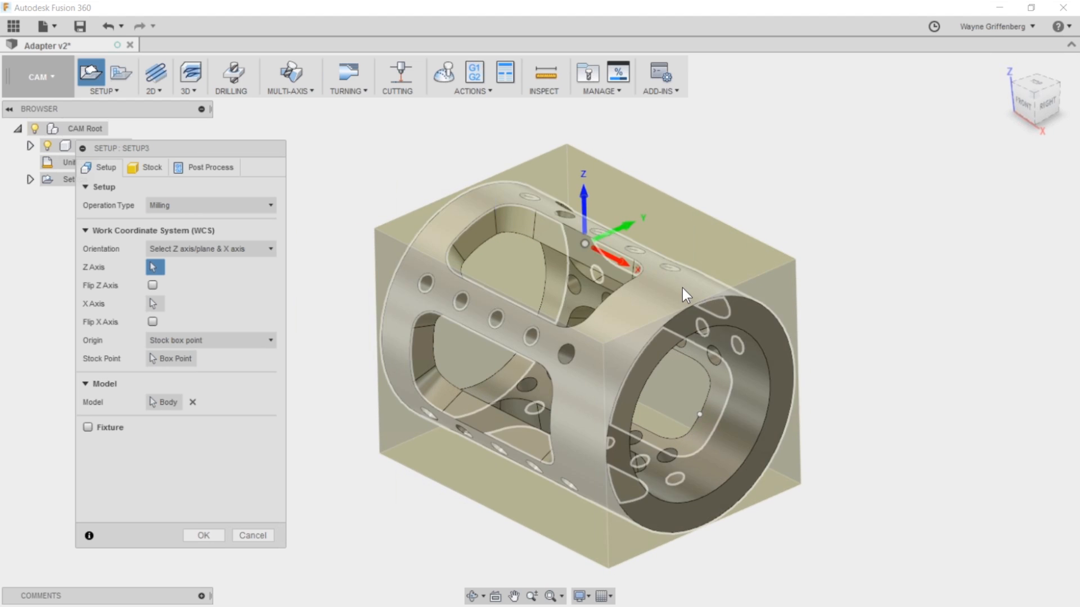
# Define the stock as a relative size tube, using the adapter's inner cylindrical face as its axis.
pyautogui.click(148, 169)
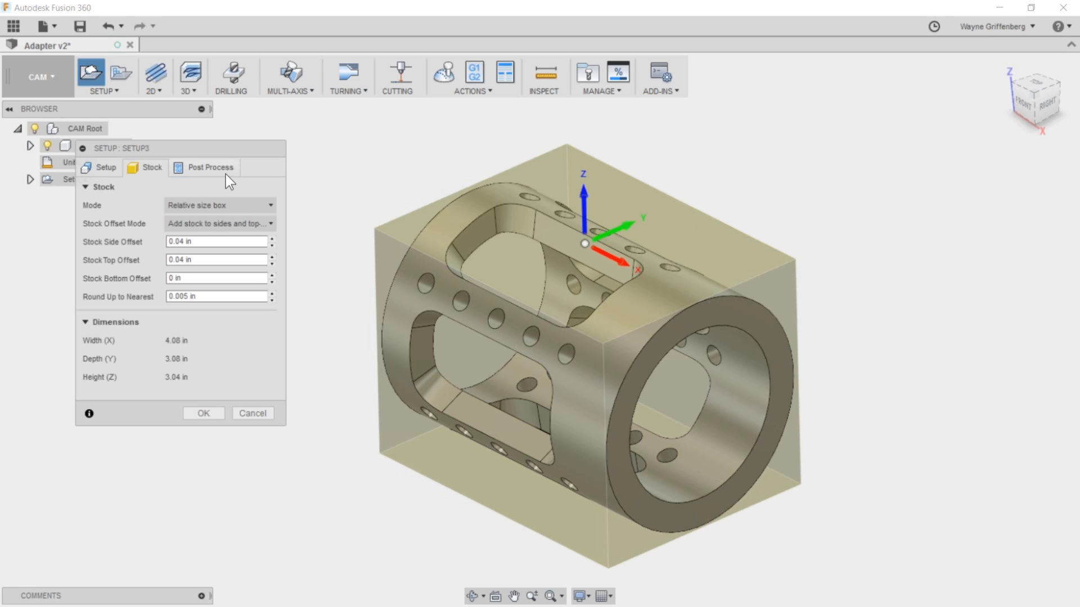
pyautogui.click(260, 204)
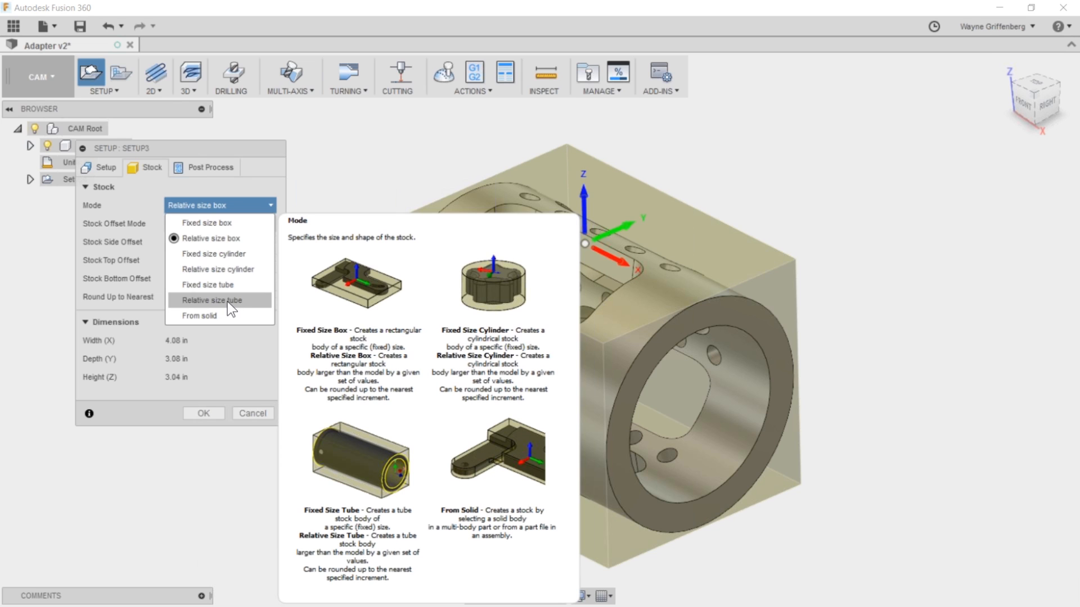
pyautogui.click(228, 302)
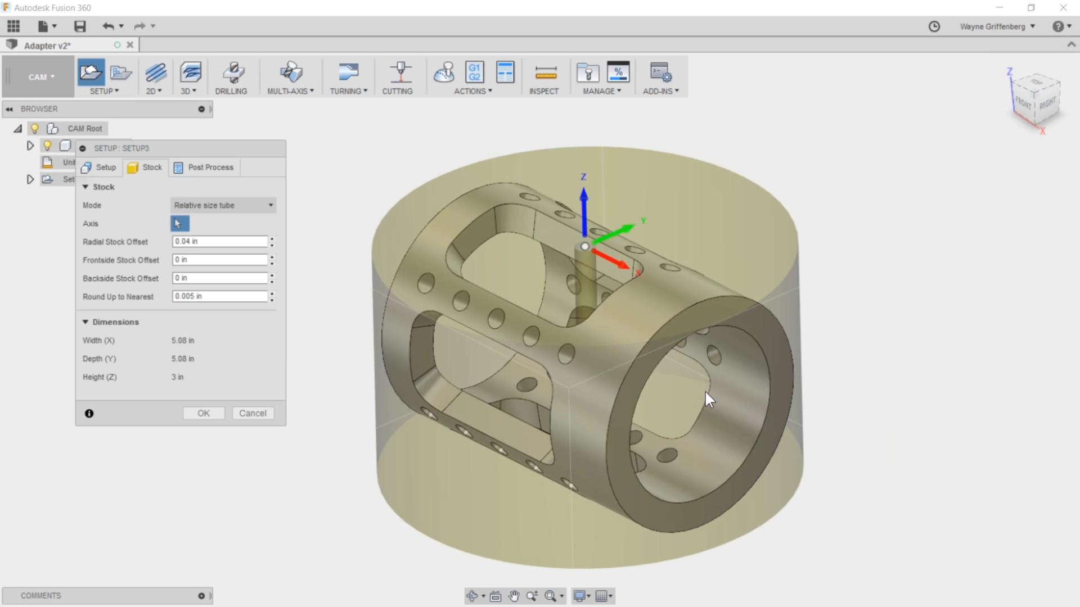
pyautogui.click(734, 426)
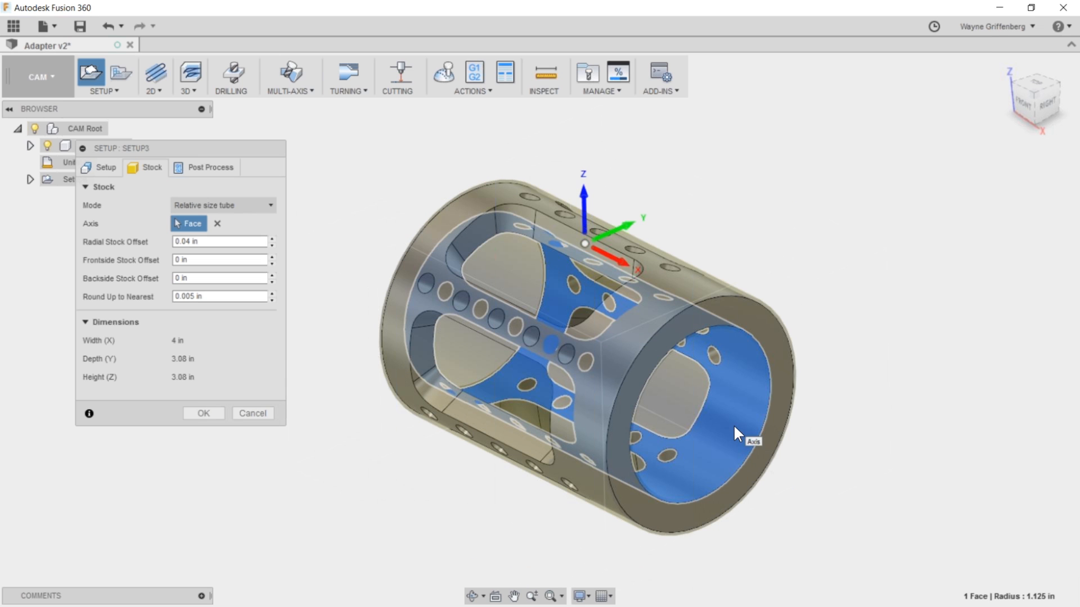
pyautogui.keyDown('shift'); pyautogui.moveTo(909, 251); pyautogui.dragTo(759, 258, button='middle'); pyautogui.keyUp('shift')
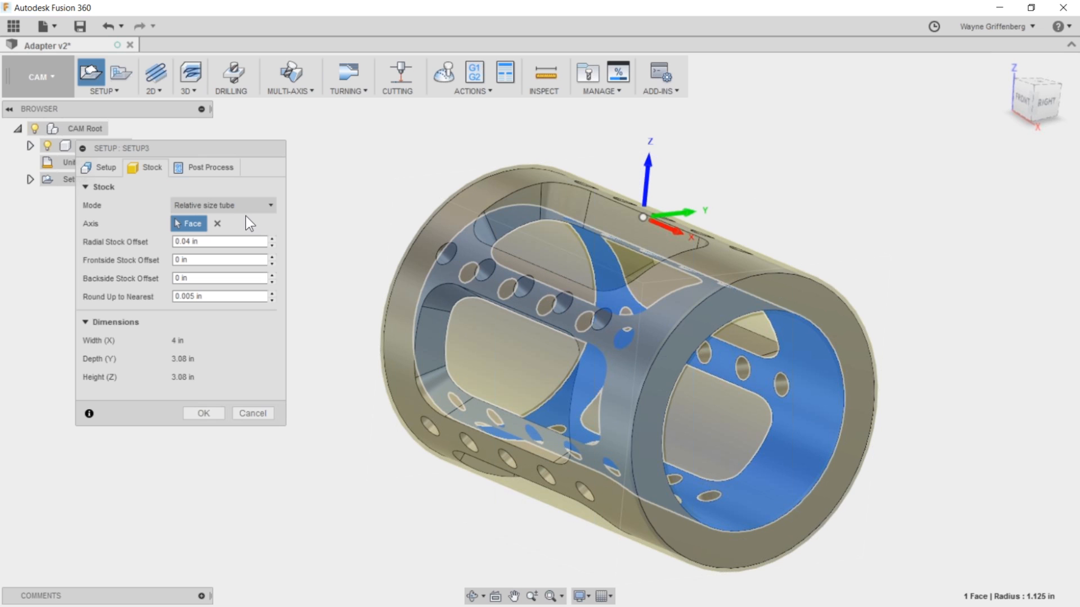
# Try radial stock offsets of 0.050 in and 0.1 in, and settle on 0.05 in.
pyautogui.click(188, 296)
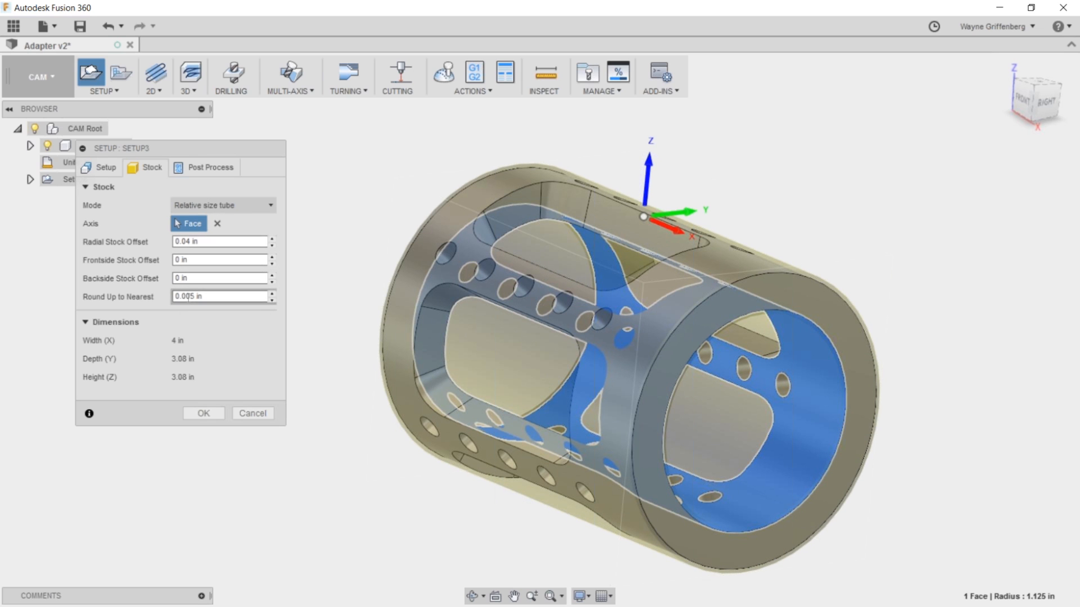
pyautogui.keyDown('shift'); pyautogui.moveTo(925, 286); pyautogui.dragTo(926, 274, button='middle'); pyautogui.keyUp('shift')
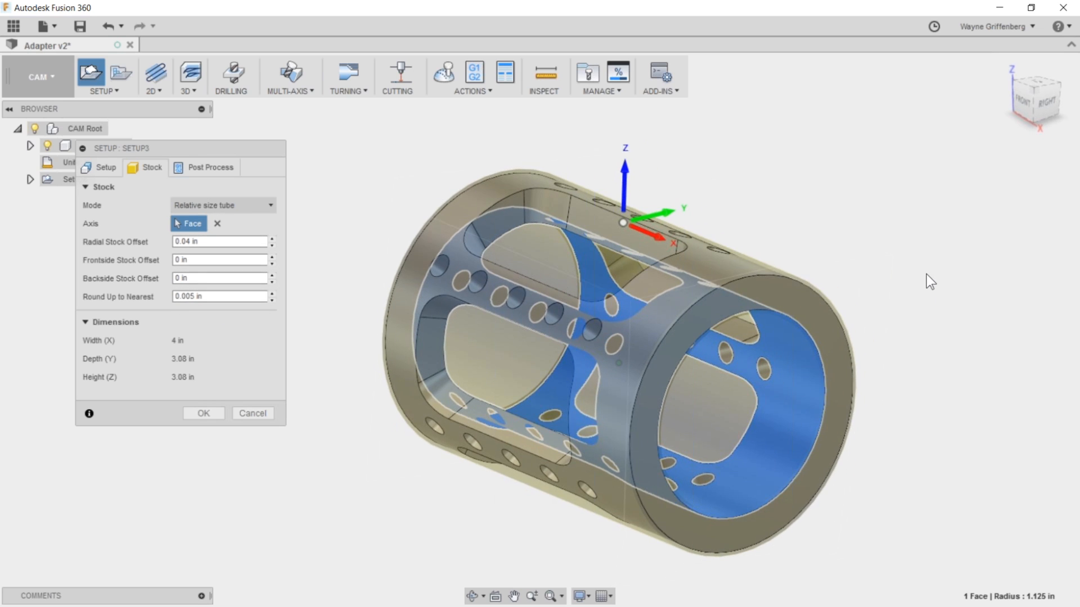
pyautogui.click(186, 241)
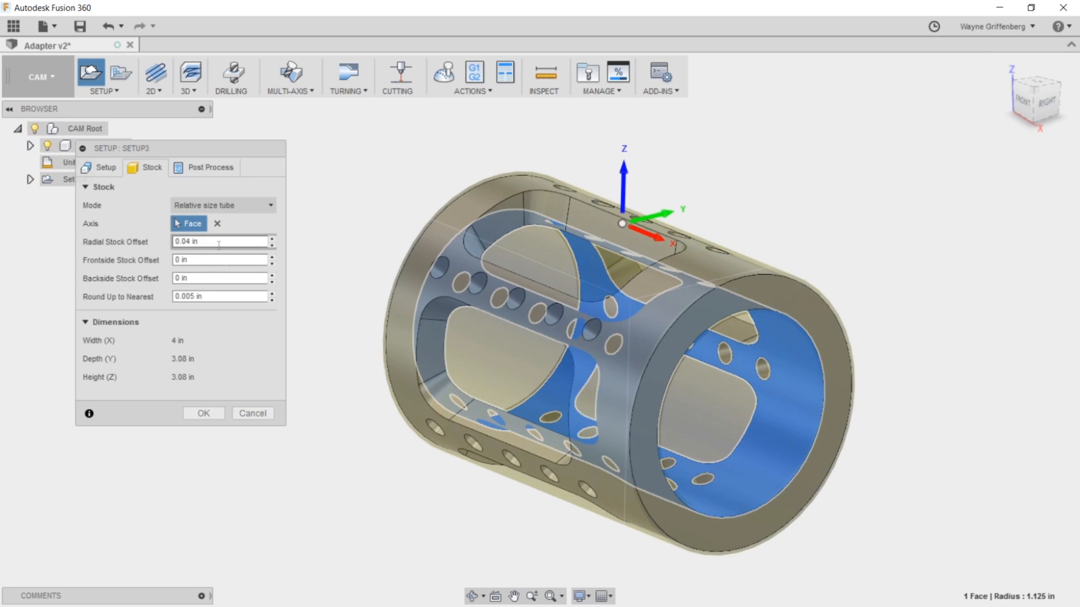
pyautogui.write('.050')
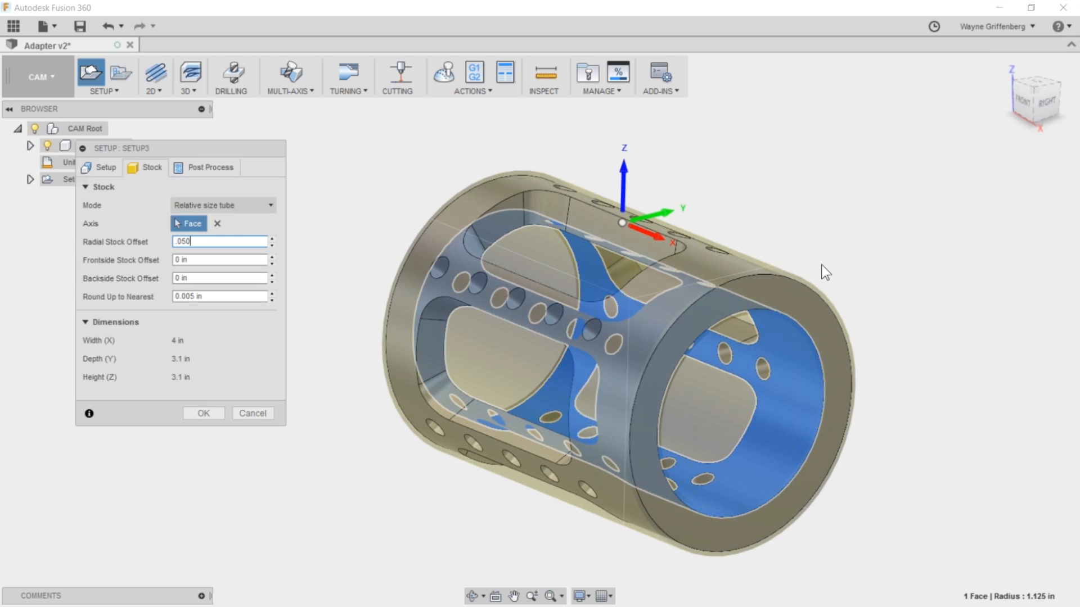
pyautogui.doubleClick(183, 241)
pyautogui.write('.1')
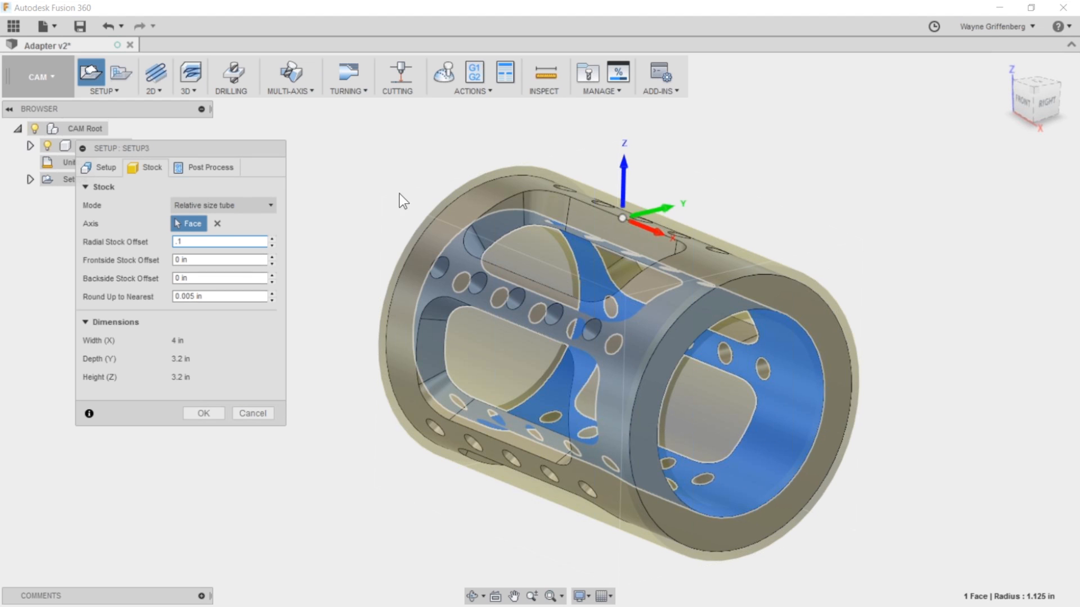
pyautogui.moveTo(190, 241); pyautogui.dragTo(124, 240)
pyautogui.write('.05')
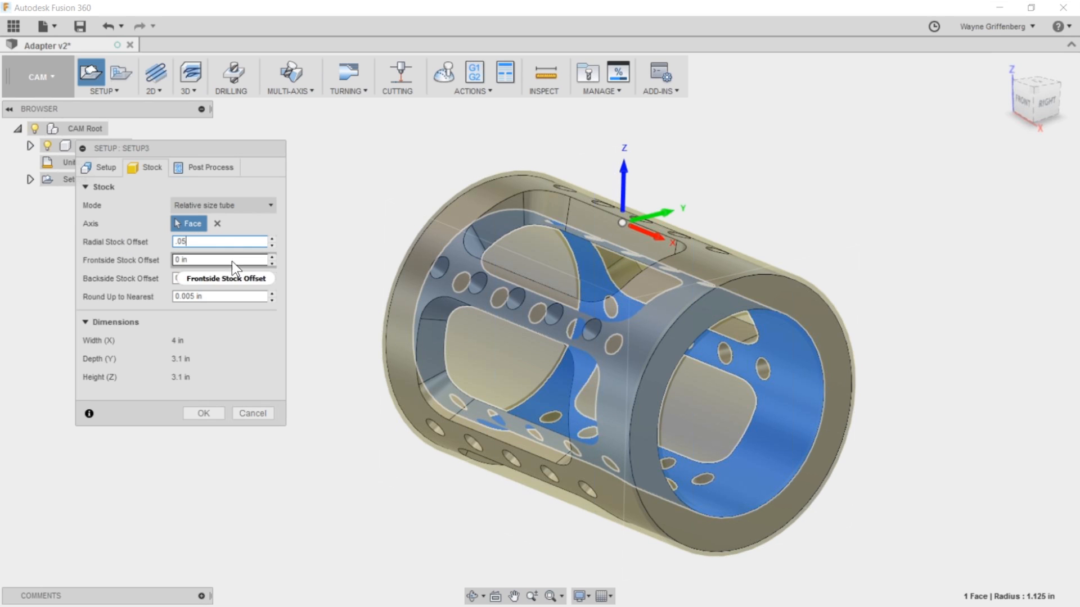
pyautogui.scroll(1, 763, 218)
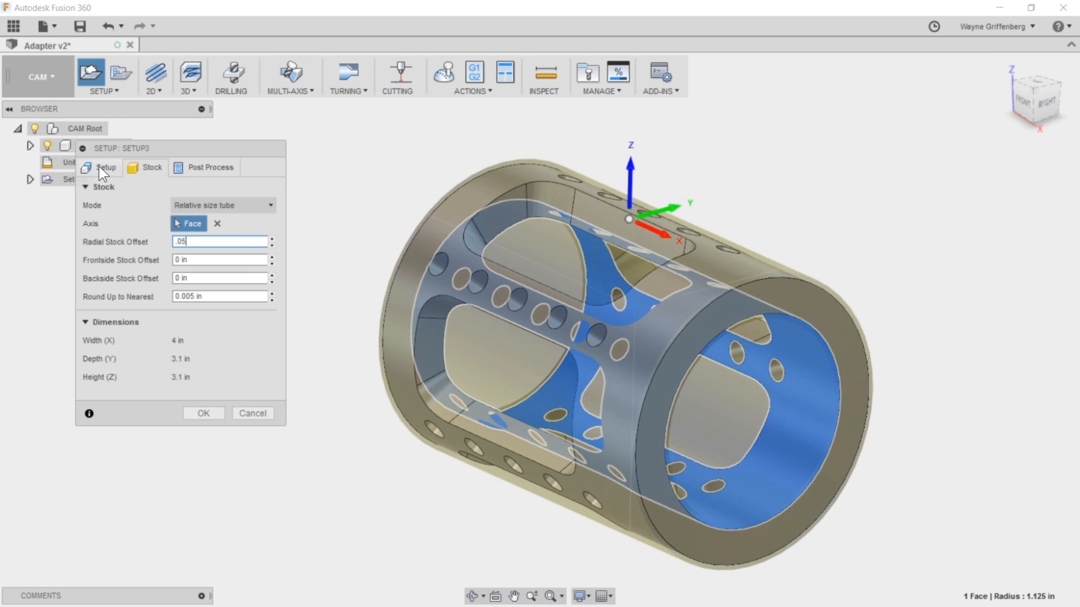
# Set the work coordinate system's origin to the model origin and complete the setup.
pyautogui.click(104, 168)
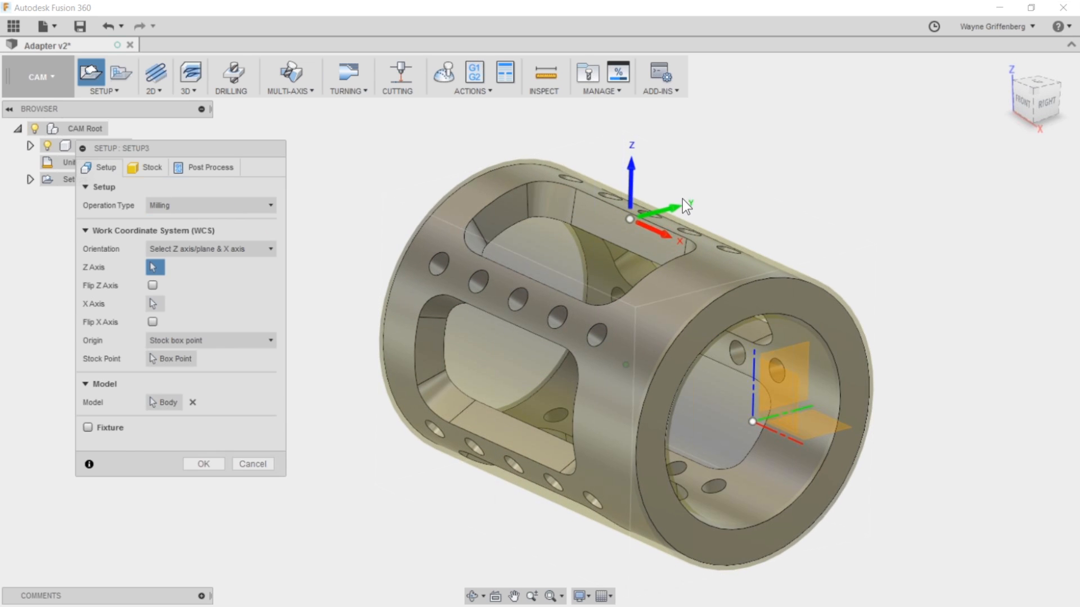
pyautogui.scroll(-2, 663, 220)
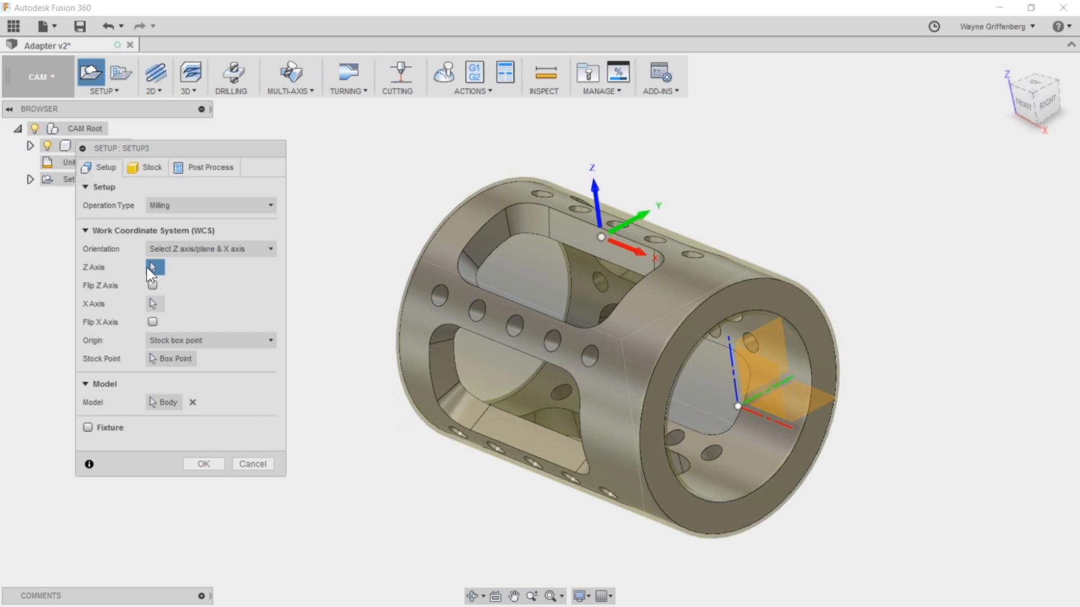
pyautogui.click(201, 341)
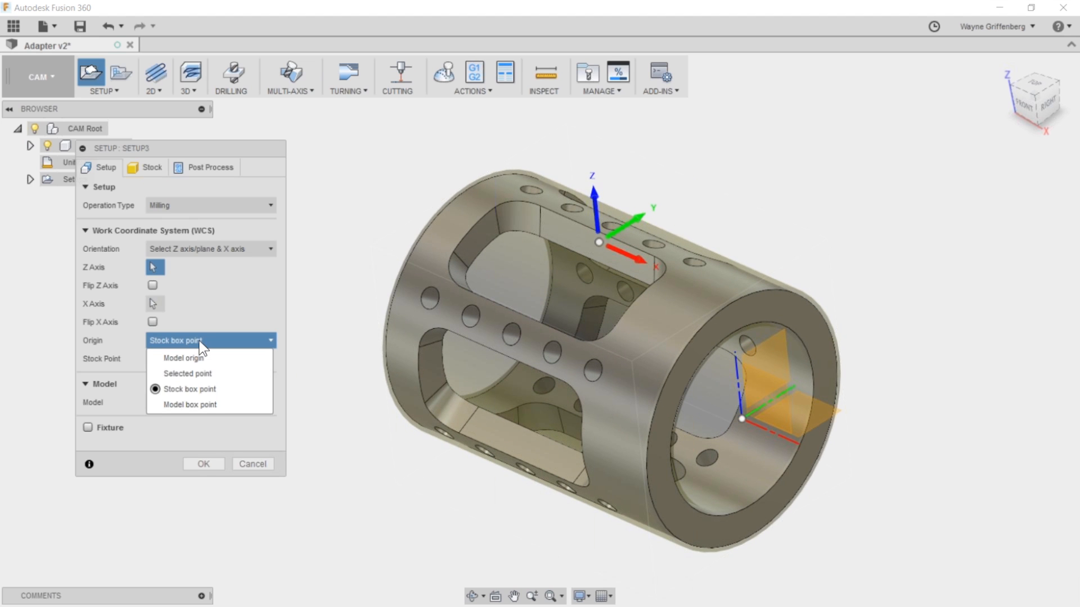
pyautogui.click(200, 344)
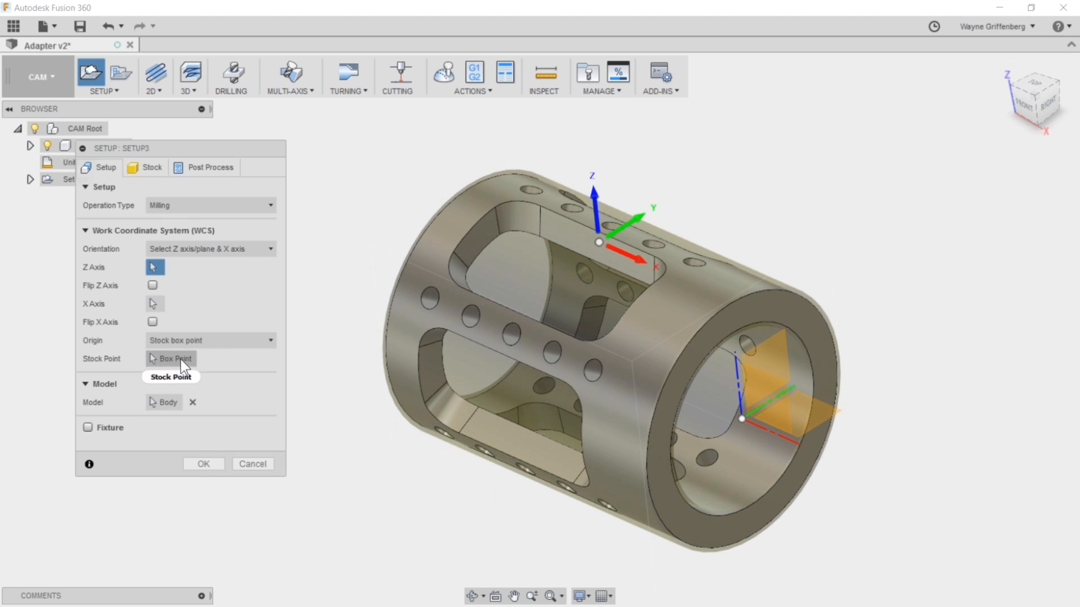
pyautogui.click(168, 360)
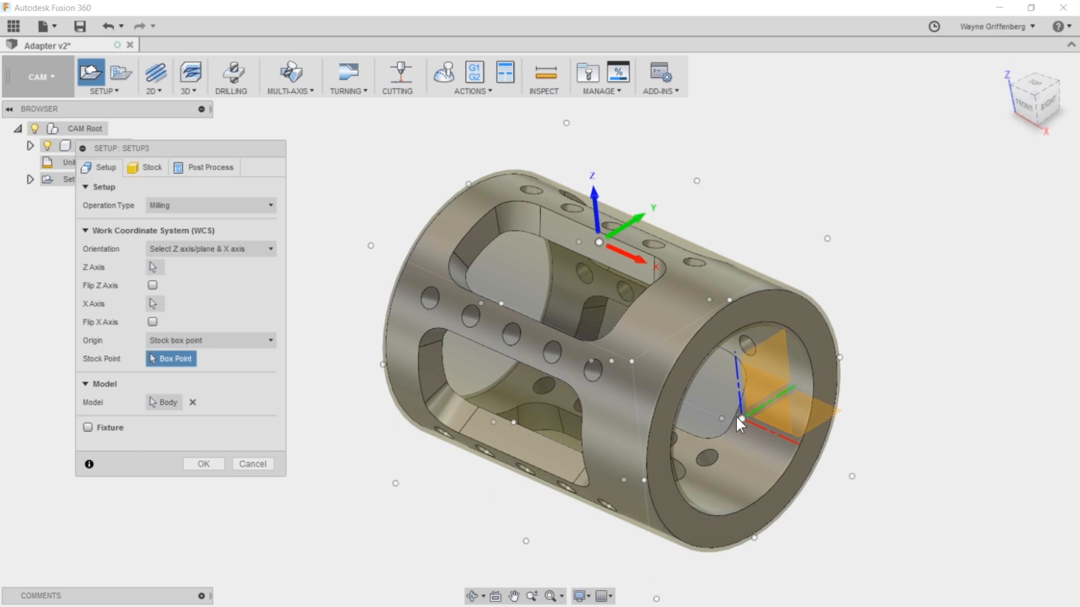
pyautogui.keyDown('shift'); pyautogui.moveTo(741, 419); pyautogui.dragTo(636, 378, button='middle'); pyautogui.keyUp('shift')
pyautogui.click(198, 341)
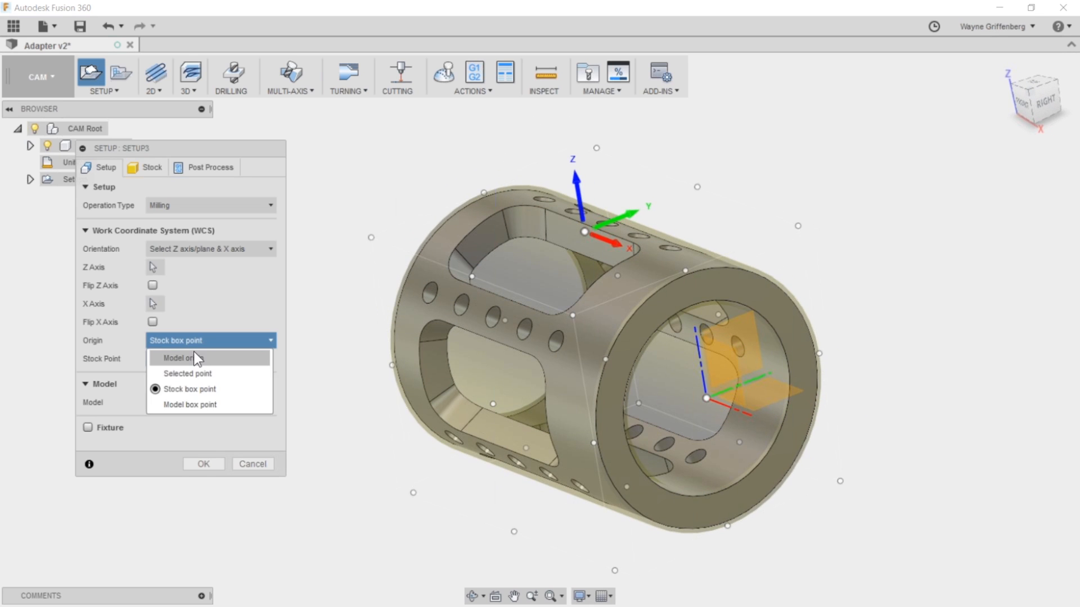
pyautogui.click(194, 354)
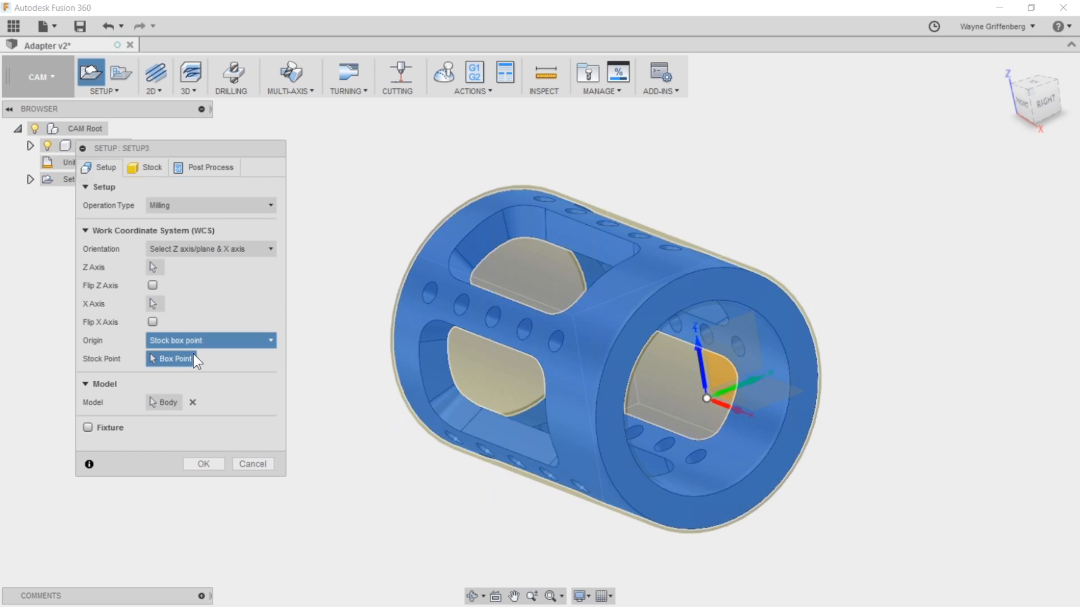
pyautogui.keyDown('shift'); pyautogui.moveTo(990, 381); pyautogui.dragTo(966, 388, button='middle'); pyautogui.keyUp('shift')
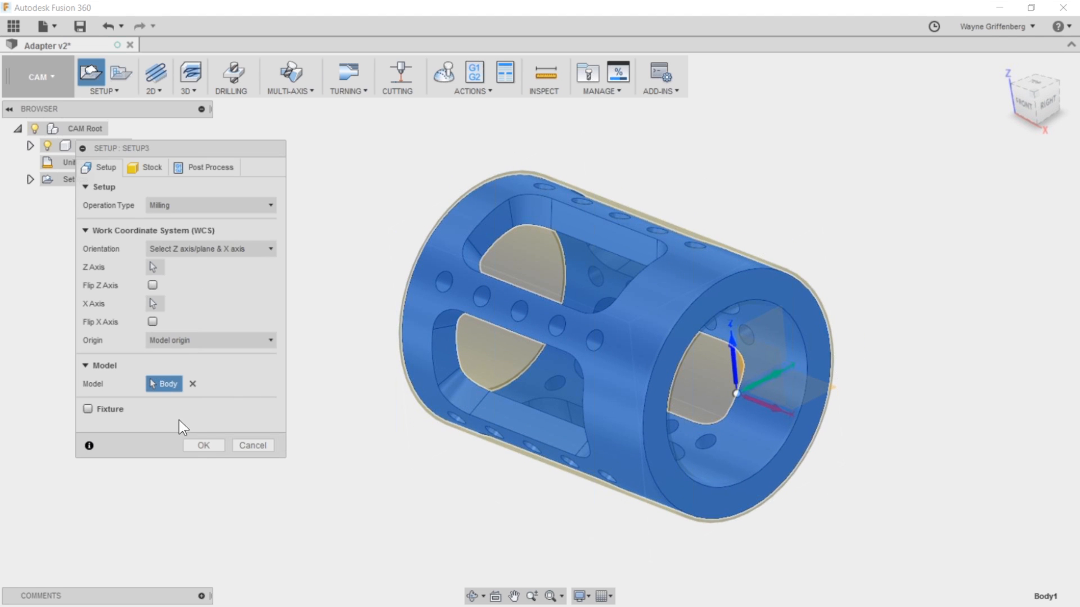
pyautogui.click(203, 444)
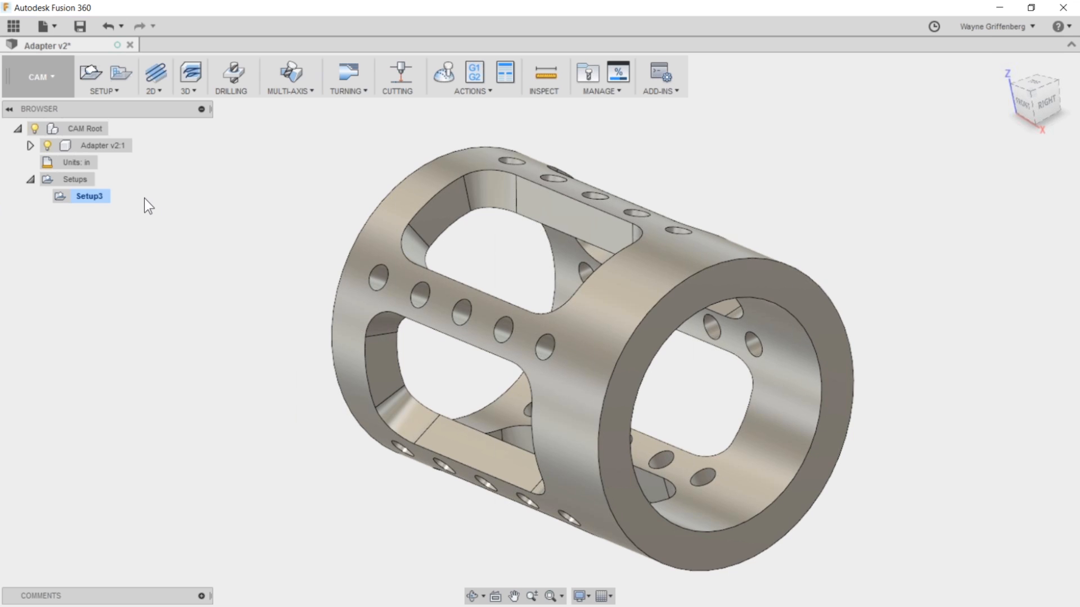
# Select the new setup and examine its tube stock and work origin around the adapter.
pyautogui.click(96, 197)
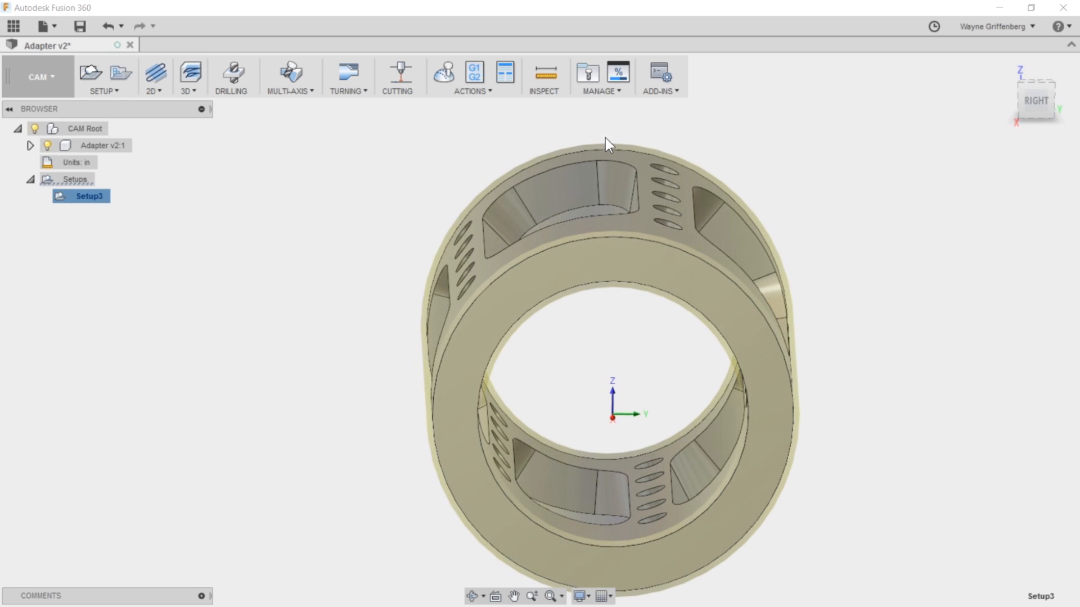
pyautogui.moveTo(614, 216)
pyautogui.keyDown('shift'); pyautogui.mouseDown(button='middle')
pyautogui.moveTo(610, 198)
pyautogui.moveTo(617, 308)
pyautogui.mouseUp(button='middle'); pyautogui.keyUp('shift')
pyautogui.keyDown('shift'); pyautogui.moveTo(619, 451); pyautogui.dragTo(619, 428, button='middle'); pyautogui.keyUp('shift')
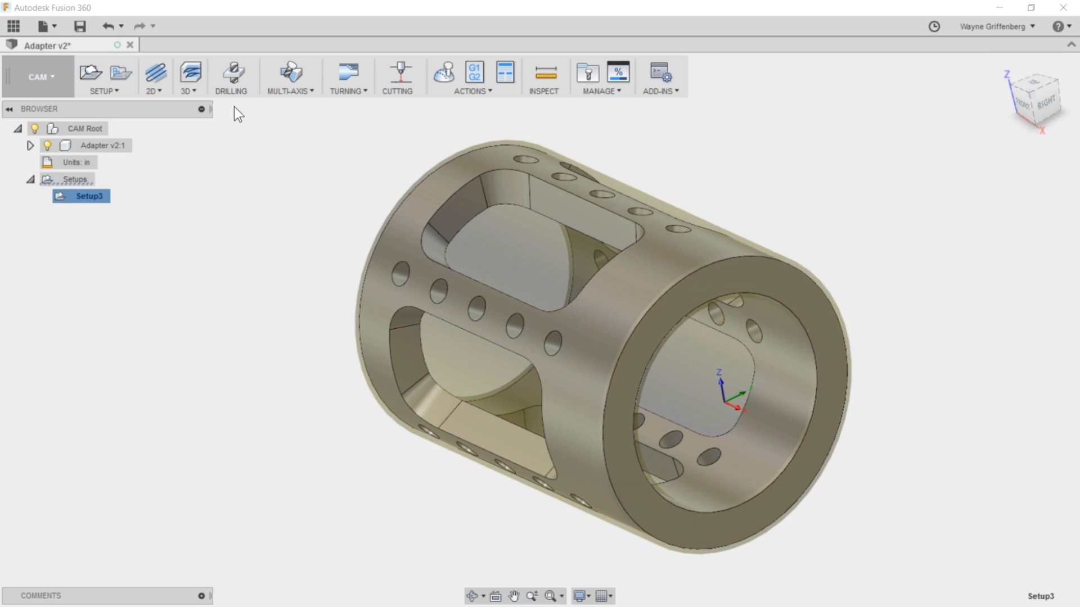
# Start a Drill operation in the new setup and open the tool library for selecting its drill.
pyautogui.click(233, 71)
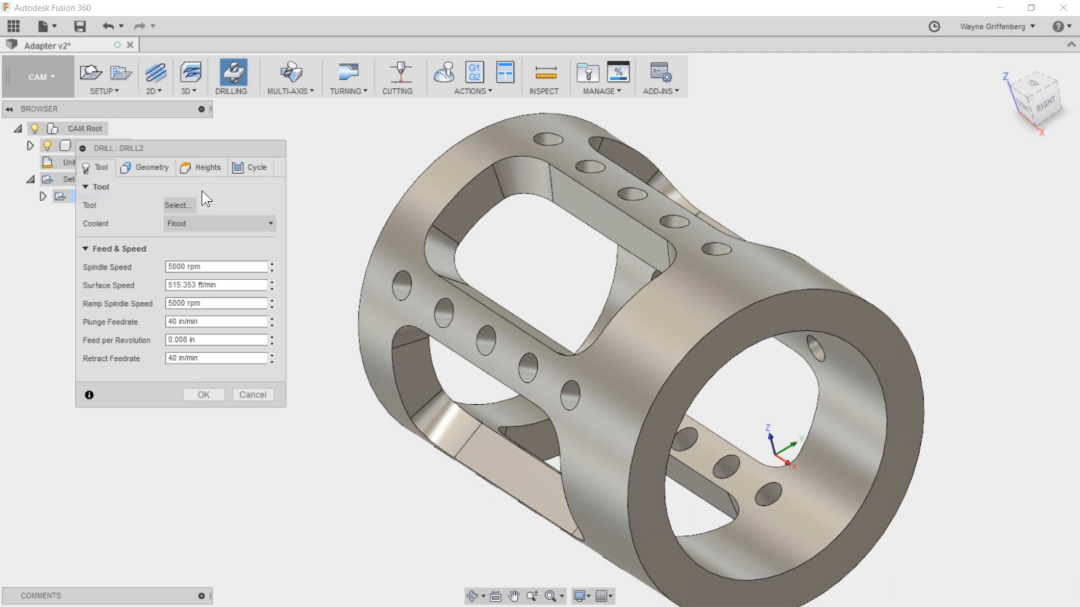
pyautogui.click(170, 206)
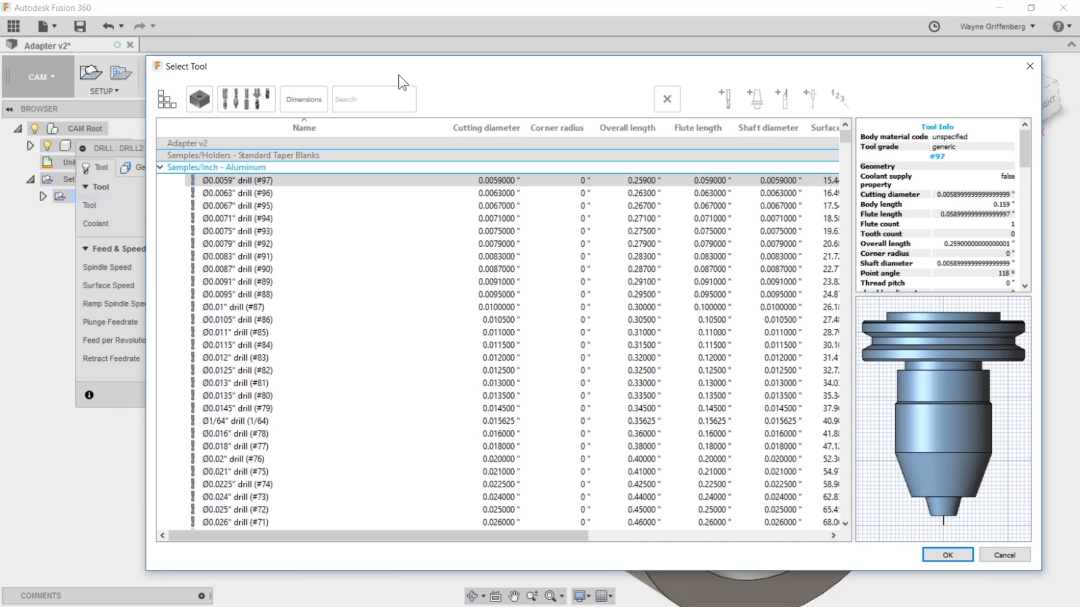
pyautogui.moveTo(395, 68); pyautogui.dragTo(306, 55)
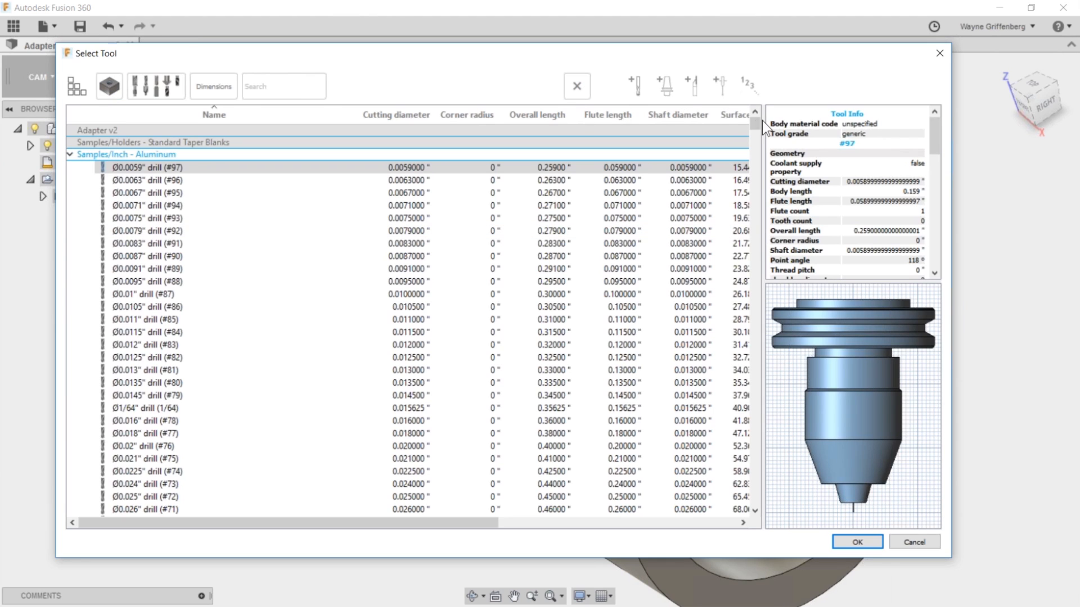
# Review the operation and tool type filters for hole making, and filter the tool library to a 0.25 in diameter.
pyautogui.click(107, 89)
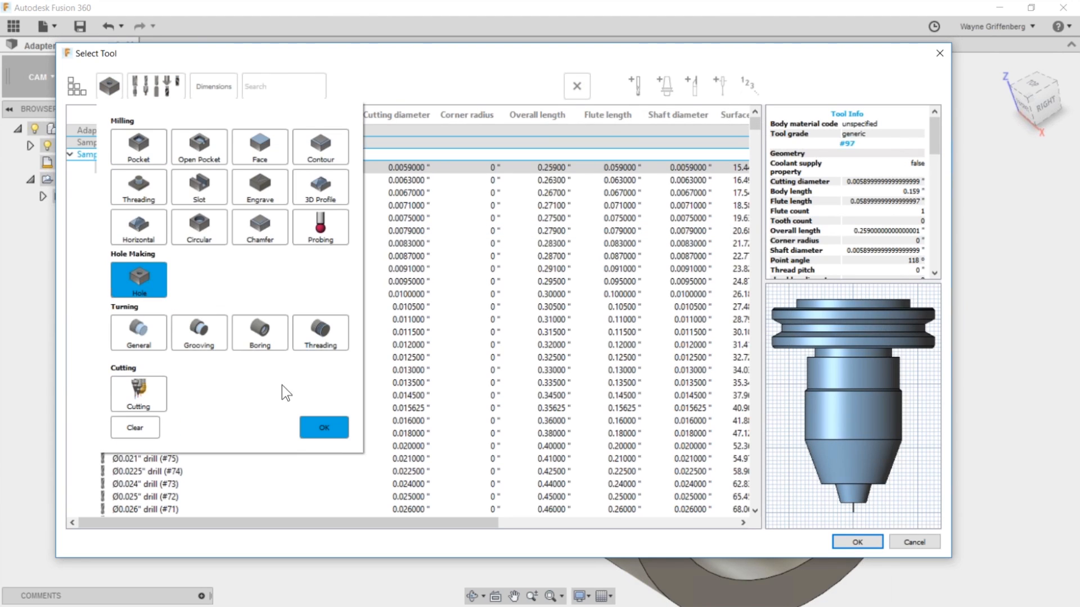
pyautogui.click(329, 431)
pyautogui.click(155, 89)
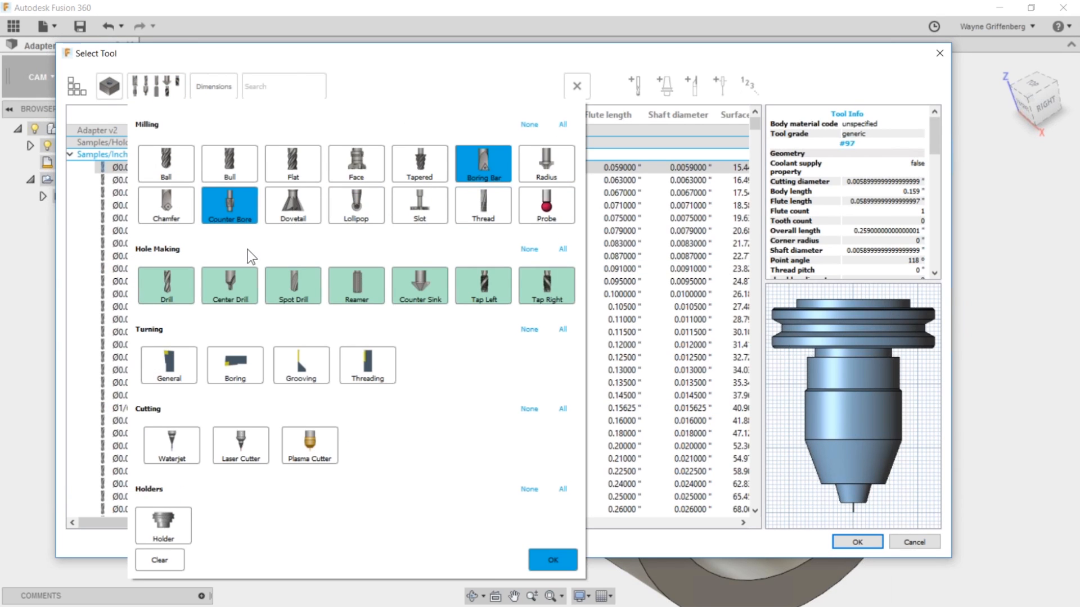
pyautogui.click(553, 559)
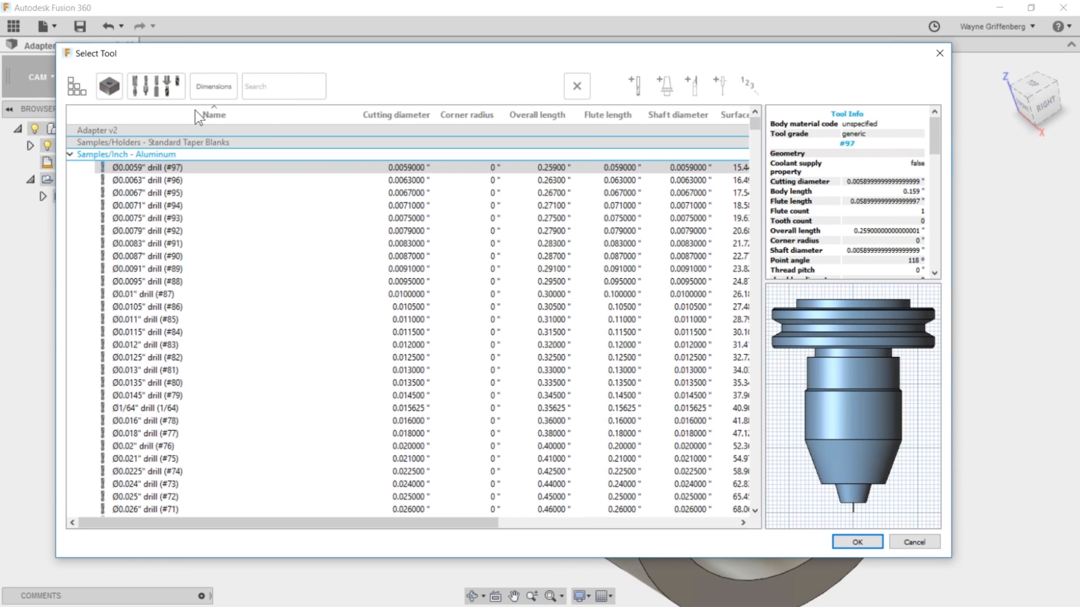
pyautogui.click(216, 86)
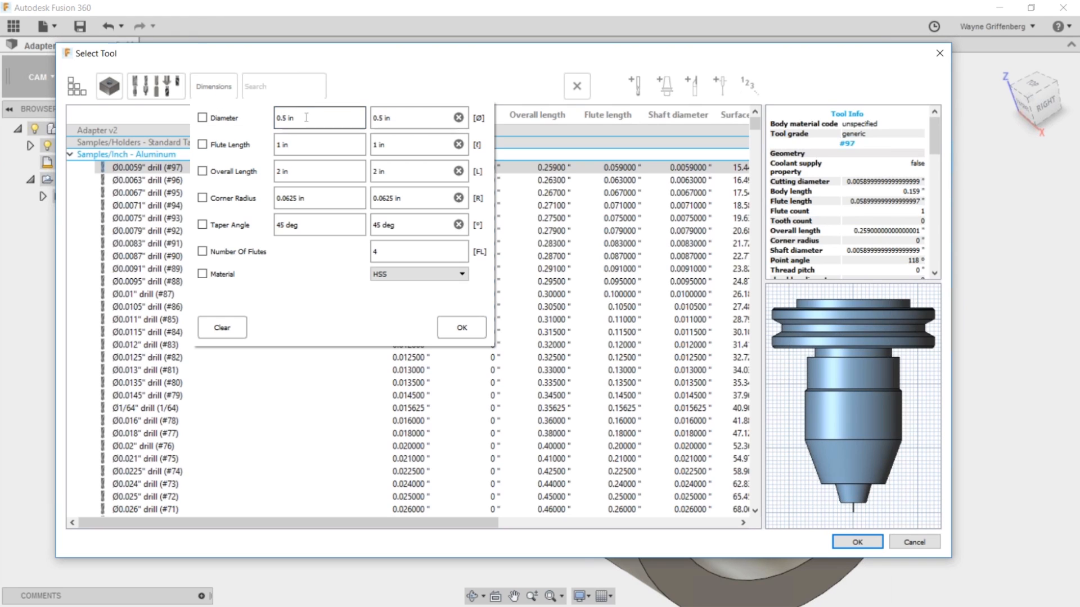
pyautogui.write('.25')
pyautogui.click(201, 118)
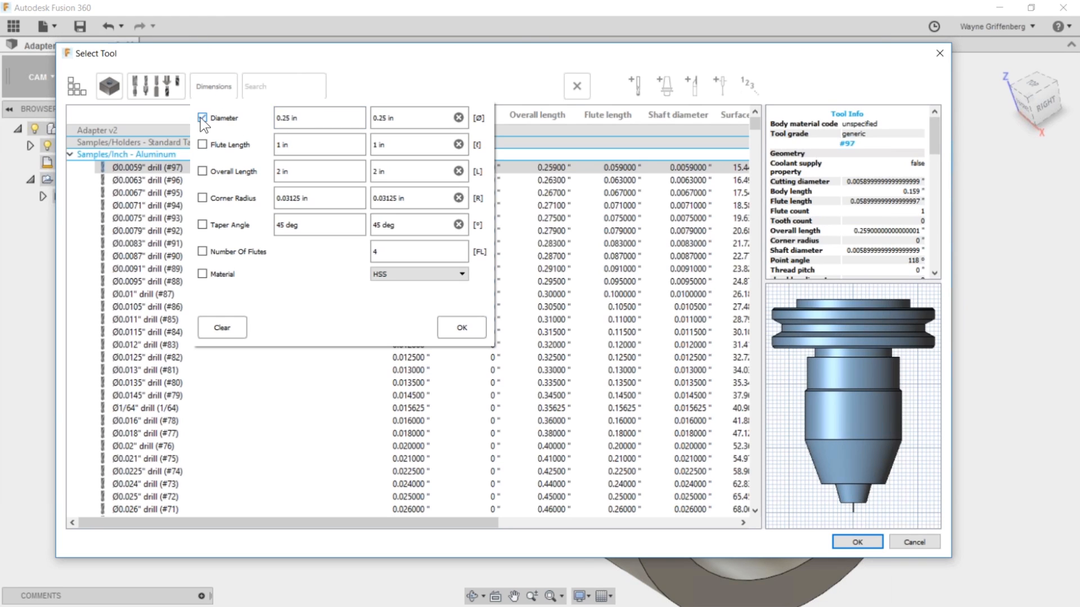
pyautogui.click(472, 327)
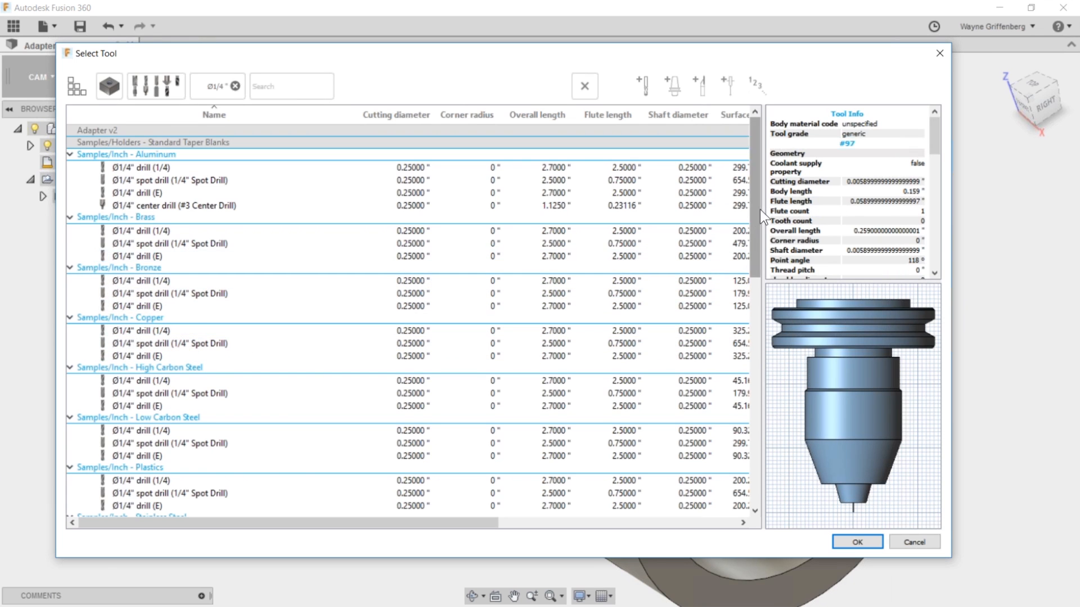
# Choose the Ø1/4" jobber drill, tool 16, from the Tormach PCNC 1100 - Starter library as the operation's tool.
pyautogui.moveTo(760, 211); pyautogui.dragTo(776, 441)
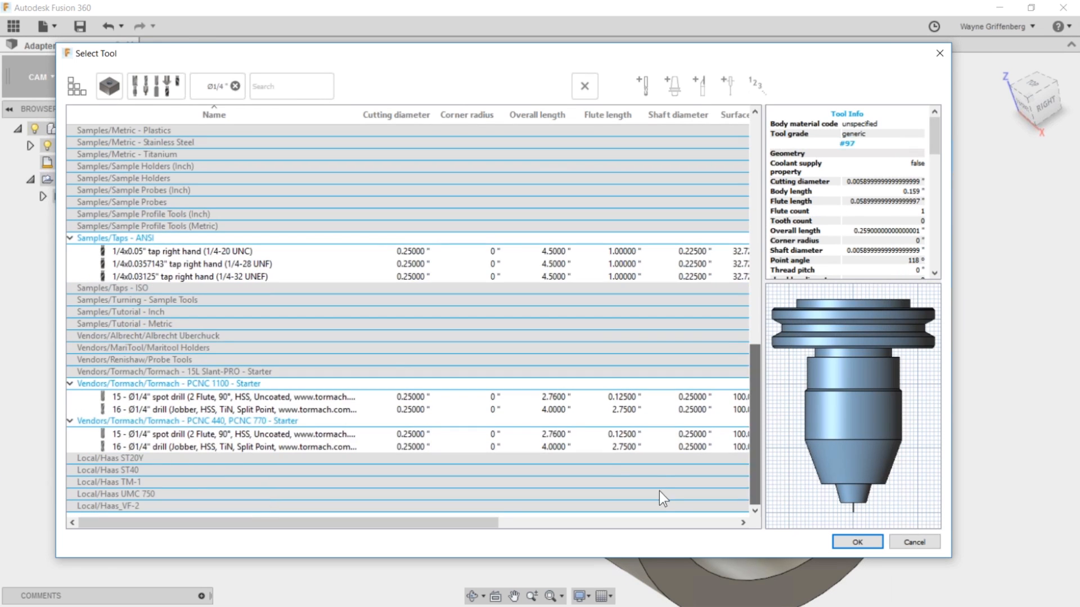
pyautogui.click(178, 409)
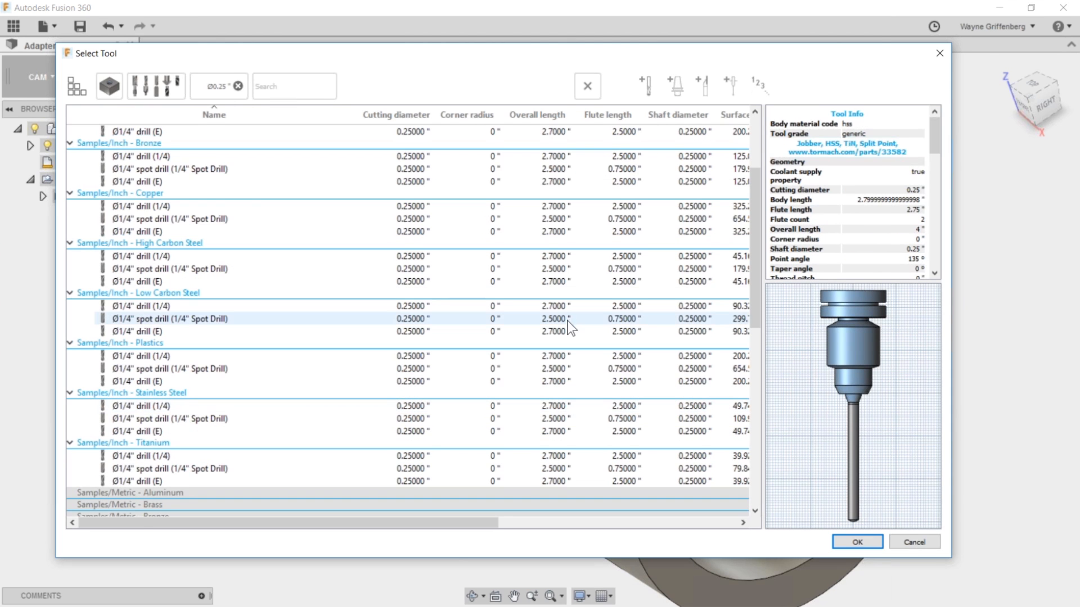
pyautogui.click(865, 542)
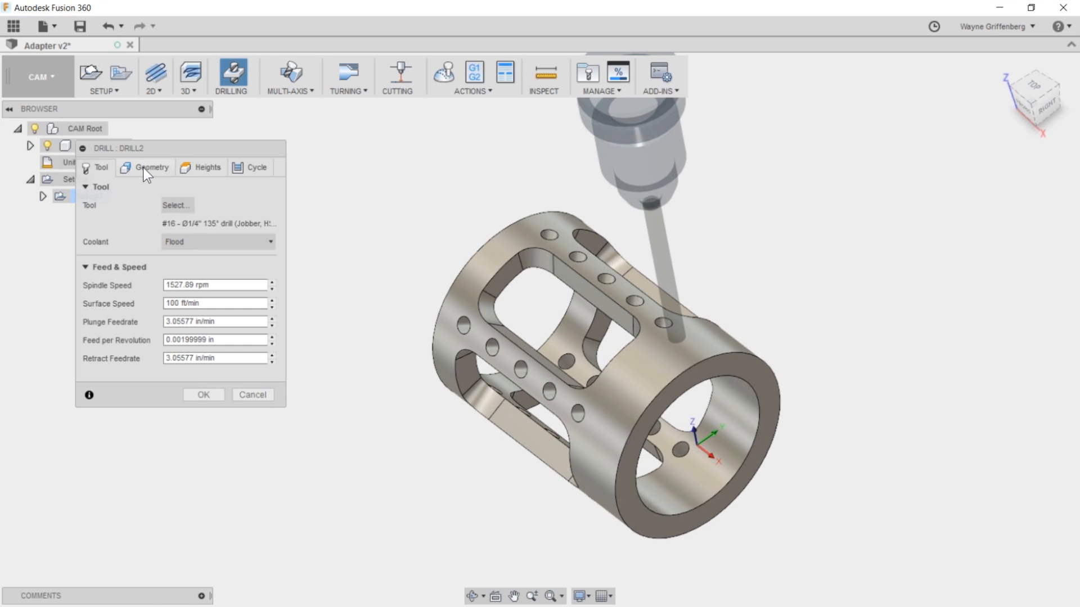
# Override the tool orientation, taking the Z axis from the front hole face of the upper row and flipping it outward.
pyautogui.click(143, 167)
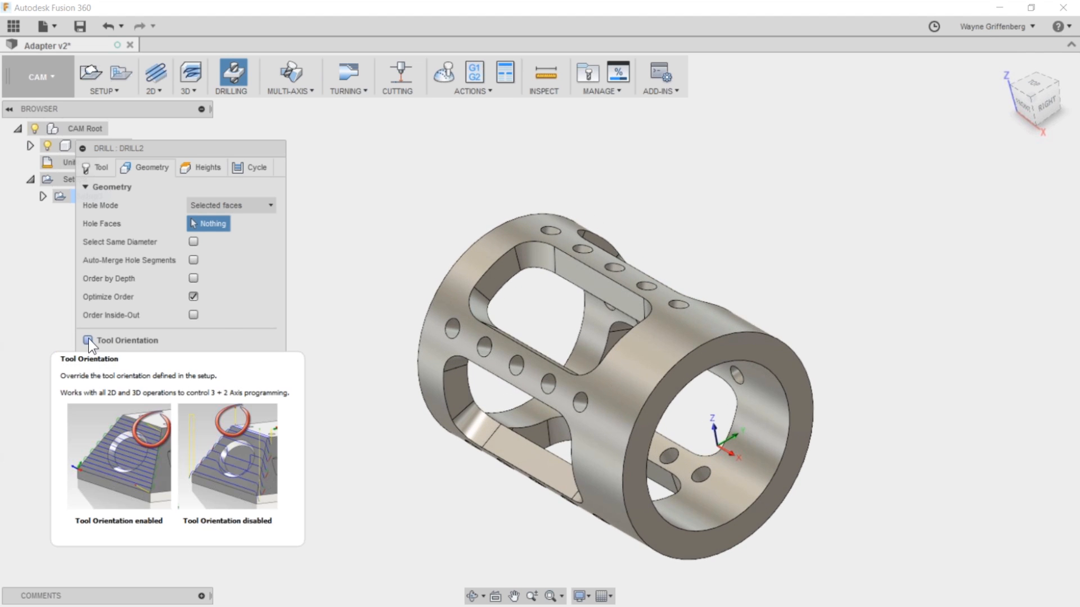
pyautogui.click(88, 340)
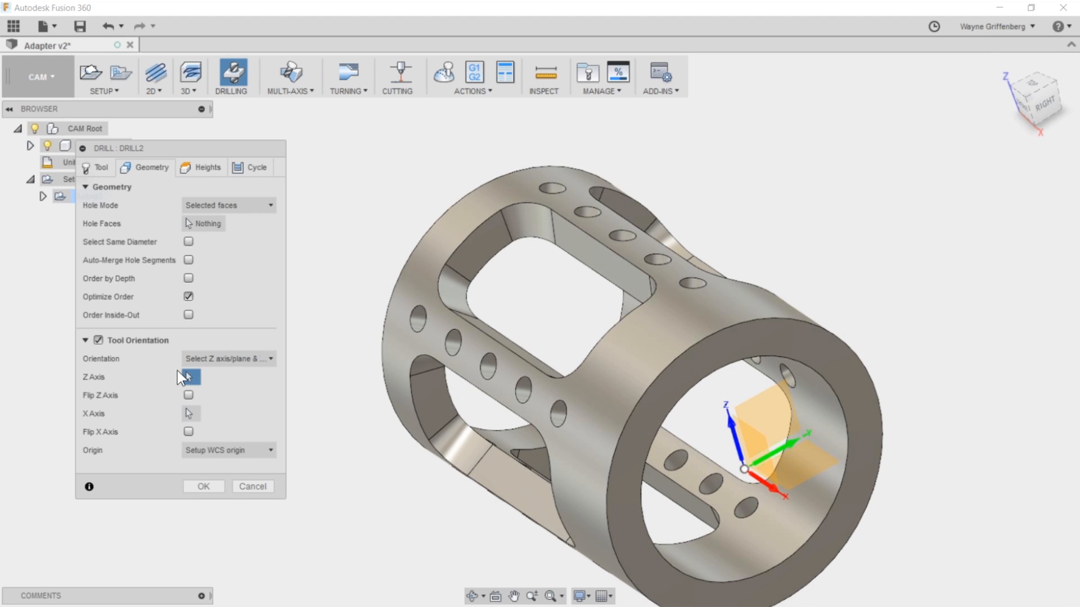
pyautogui.click(701, 287)
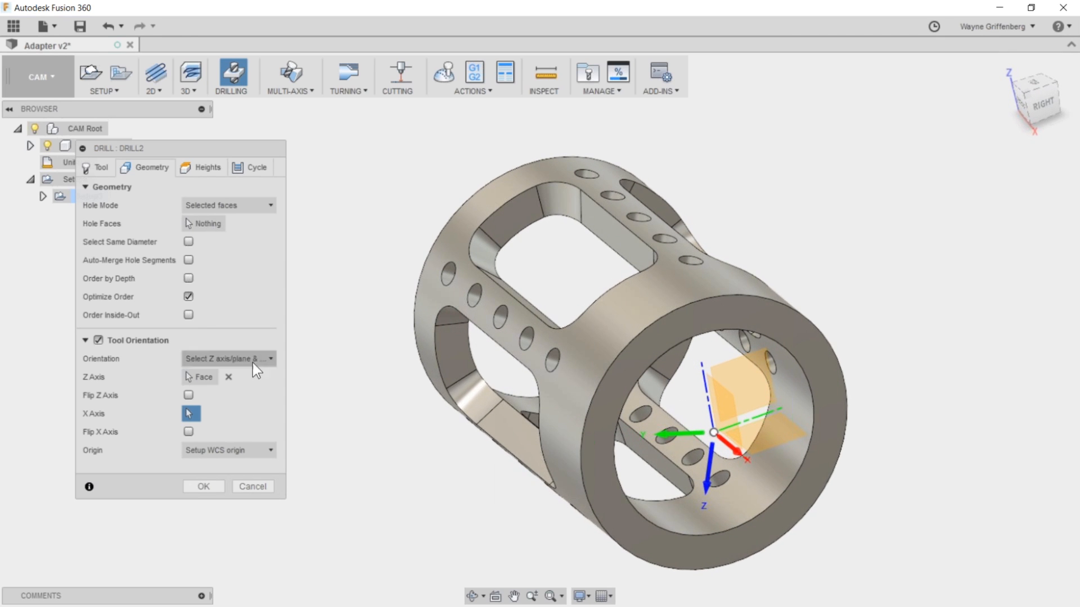
pyautogui.click(188, 395)
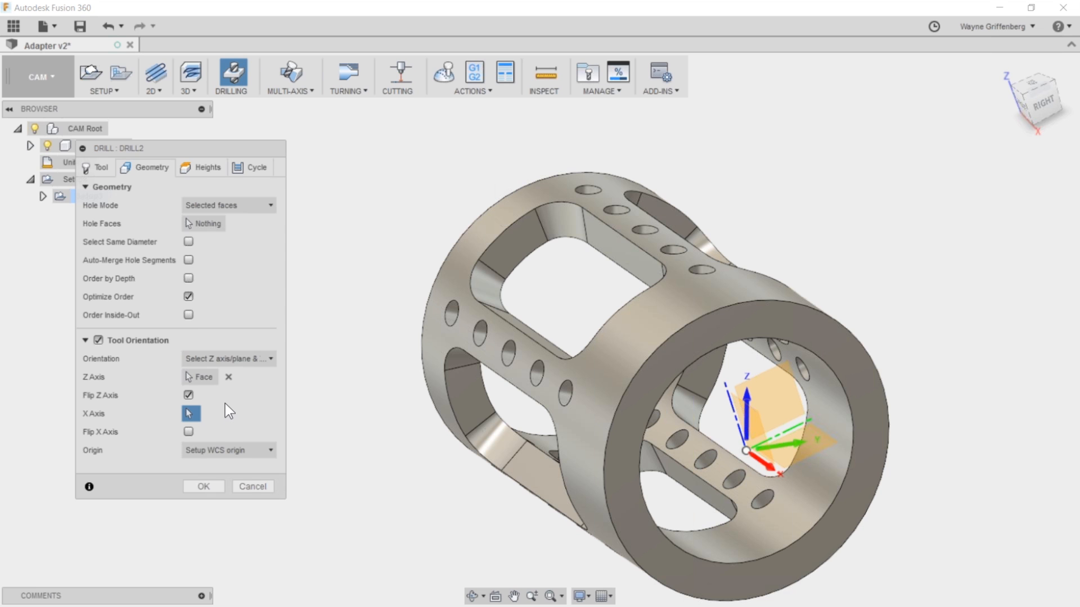
pyautogui.scroll(4, 731, 222)
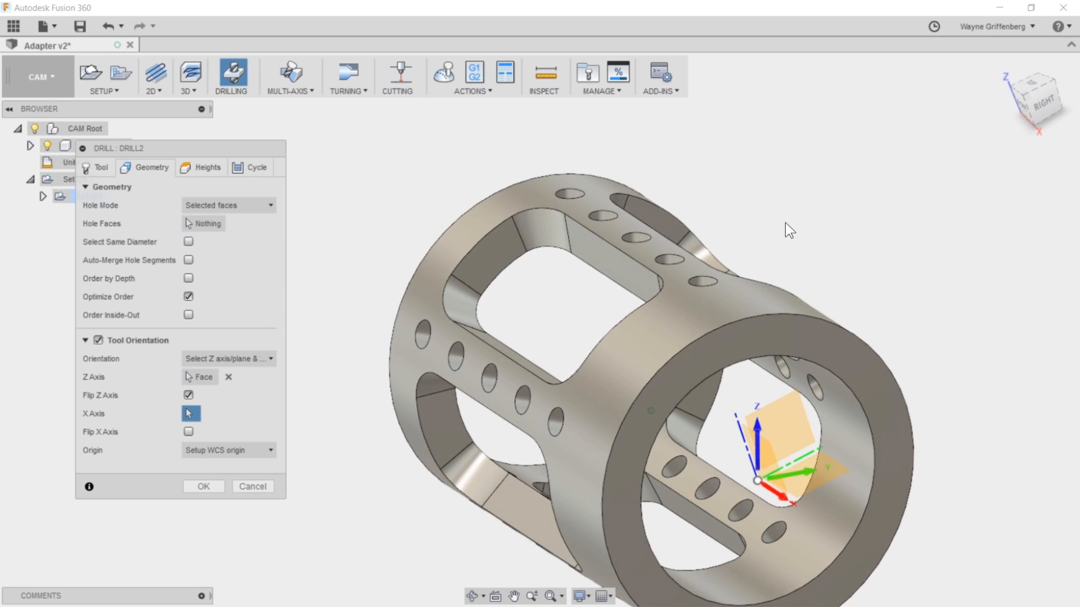
# Select the front hole face of the upper row and include all holes of the same diameter.
pyautogui.click(210, 227)
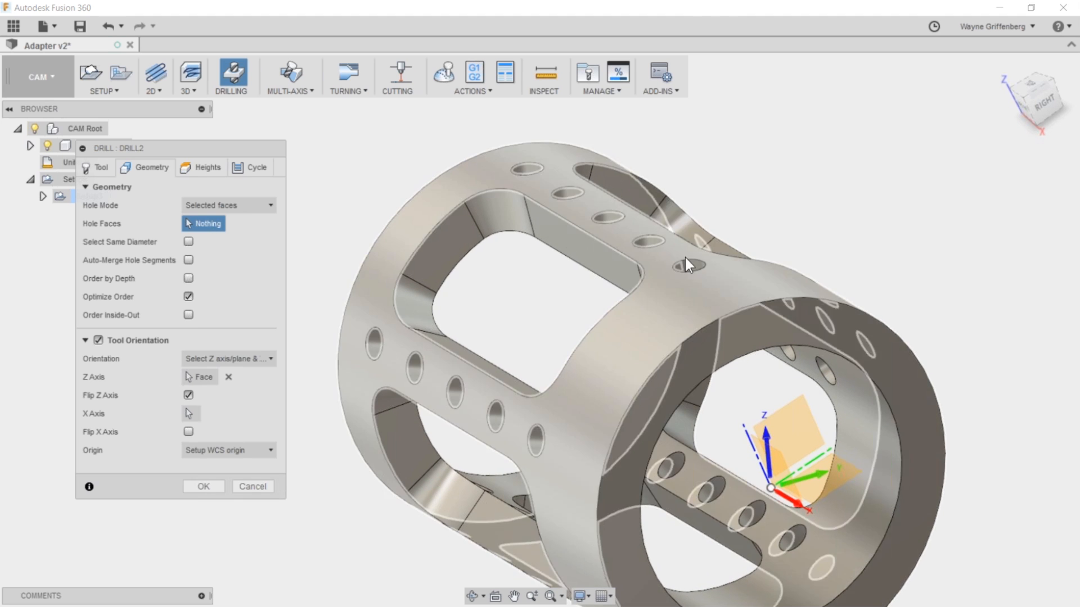
pyautogui.click(691, 270)
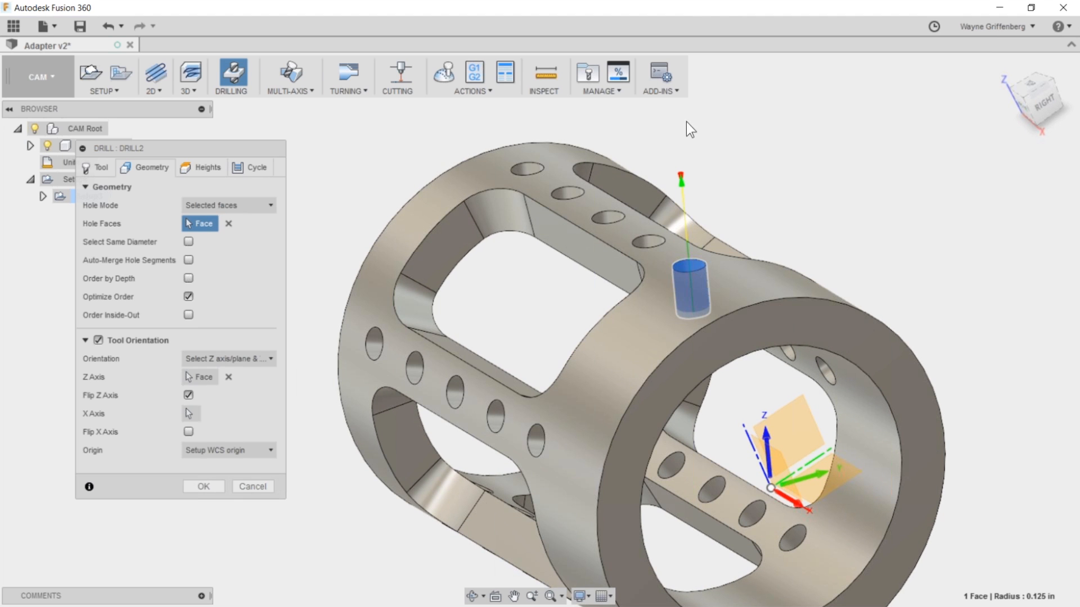
pyautogui.keyDown('shift'); pyautogui.moveTo(695, 143); pyautogui.dragTo(769, 104, button='middle'); pyautogui.keyUp('shift')
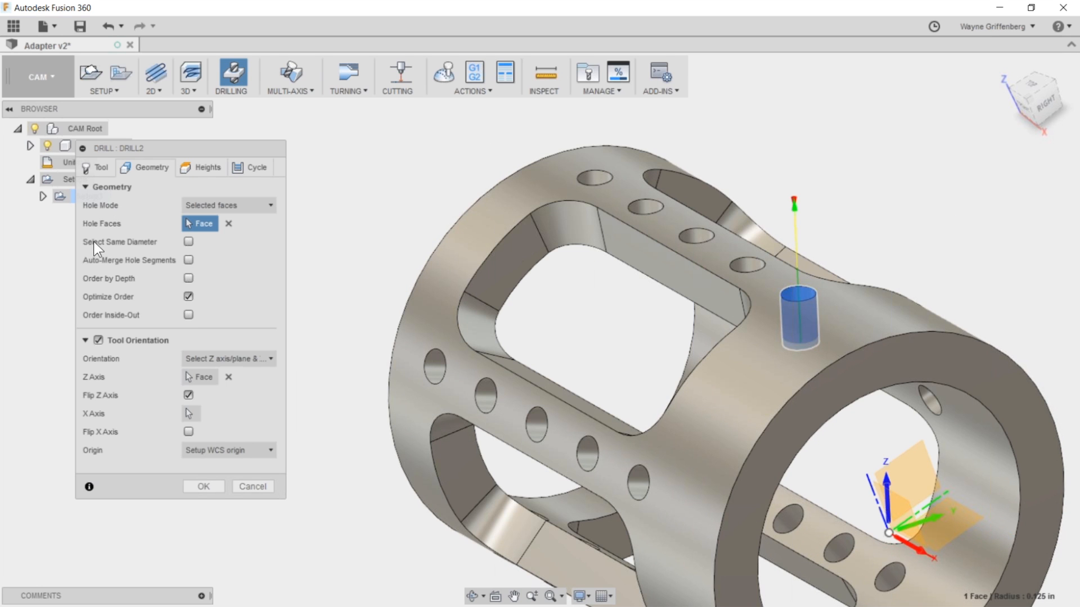
pyautogui.click(188, 241)
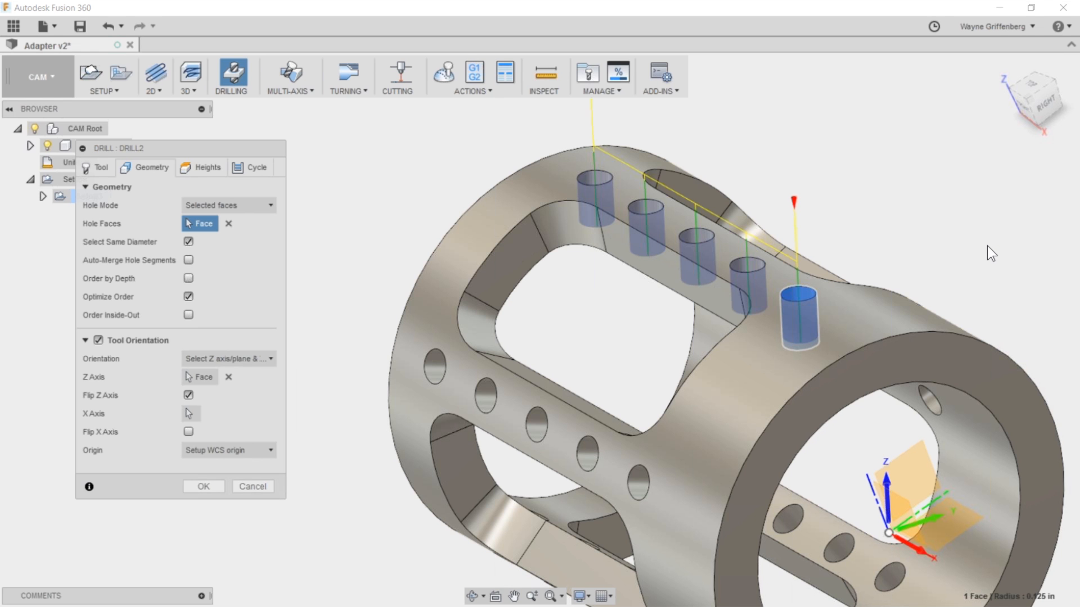
pyautogui.scroll(-3, 986, 247)
pyautogui.scroll(2, 953, 260)
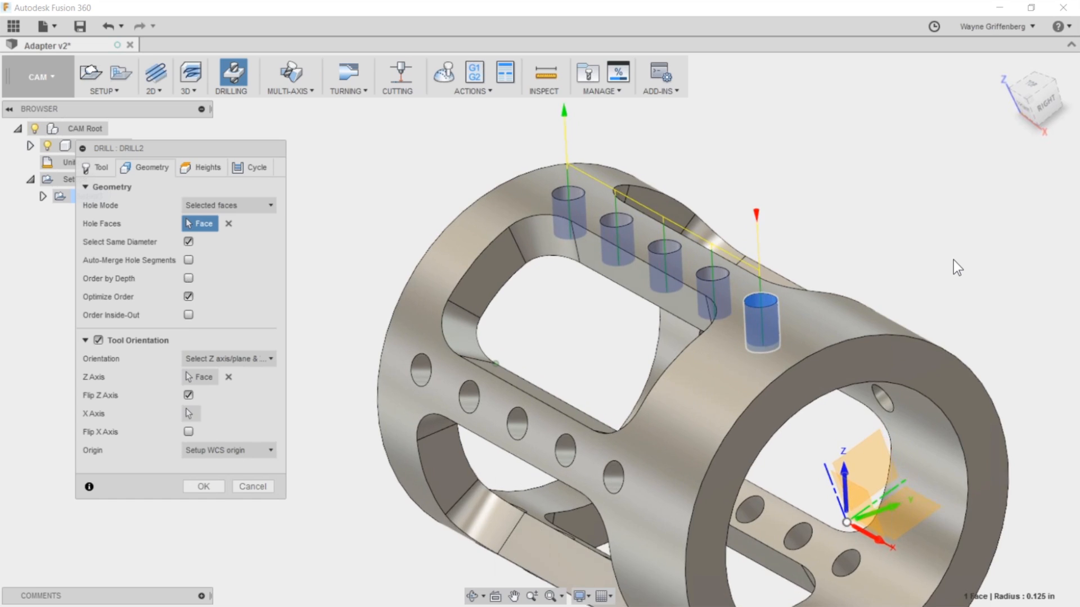
pyautogui.scroll(3, 956, 268)
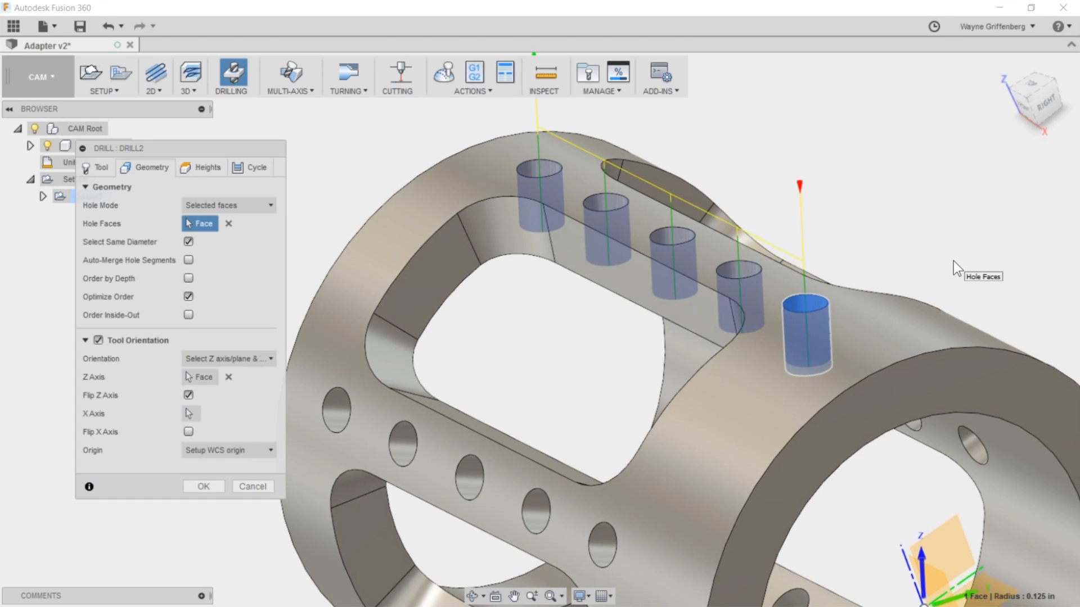
# Check the drill depth at the hole bottoms and enable Drill Tip Through Bottom with a .020 in break-through depth.
pyautogui.keyDown('shift'); pyautogui.moveTo(956, 268); pyautogui.dragTo(930, 249, button='middle'); pyautogui.keyUp('shift')
pyautogui.keyDown('shift'); pyautogui.moveTo(848, 240); pyautogui.dragTo(723, 315, button='middle'); pyautogui.keyUp('shift')
pyautogui.scroll(3, 647, 308)
pyautogui.scroll(2, 644, 302)
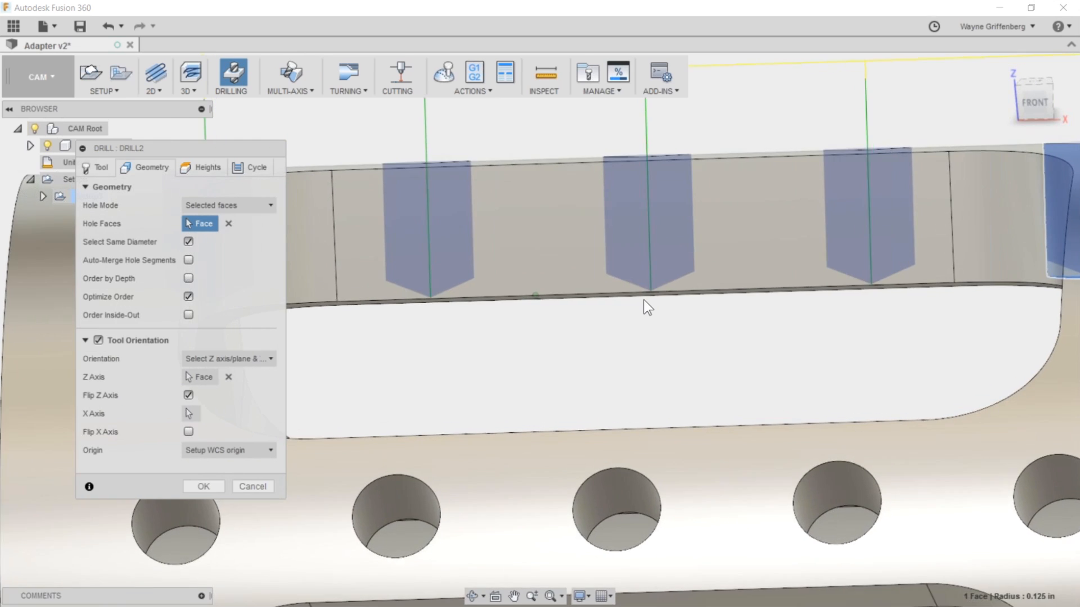
pyautogui.keyDown('shift'); pyautogui.moveTo(652, 323); pyautogui.dragTo(649, 312, button='middle'); pyautogui.keyUp('shift')
pyautogui.scroll(-2, 657, 338)
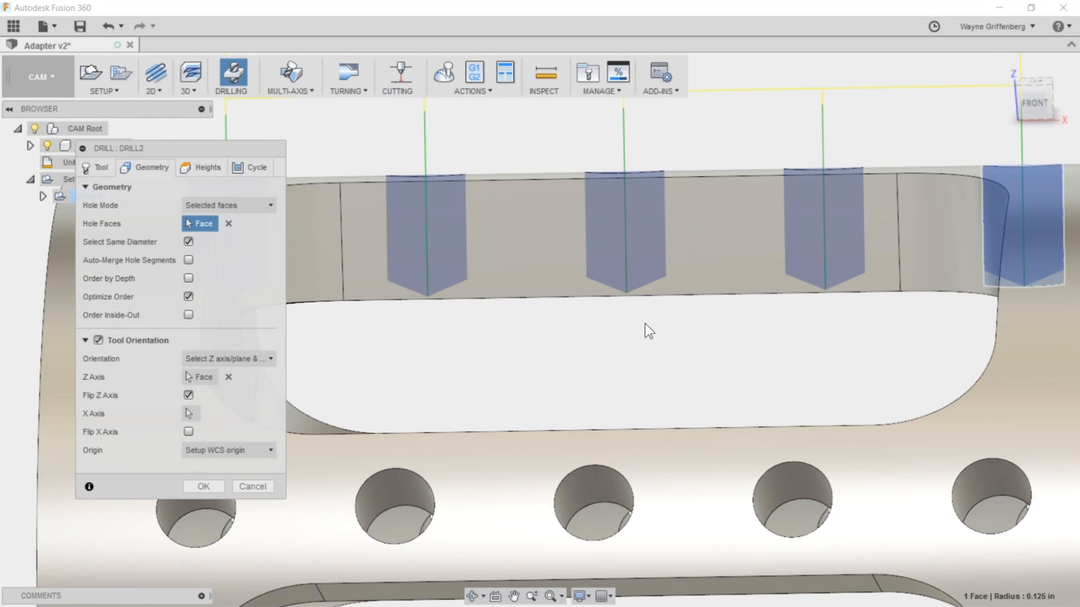
pyautogui.click(193, 168)
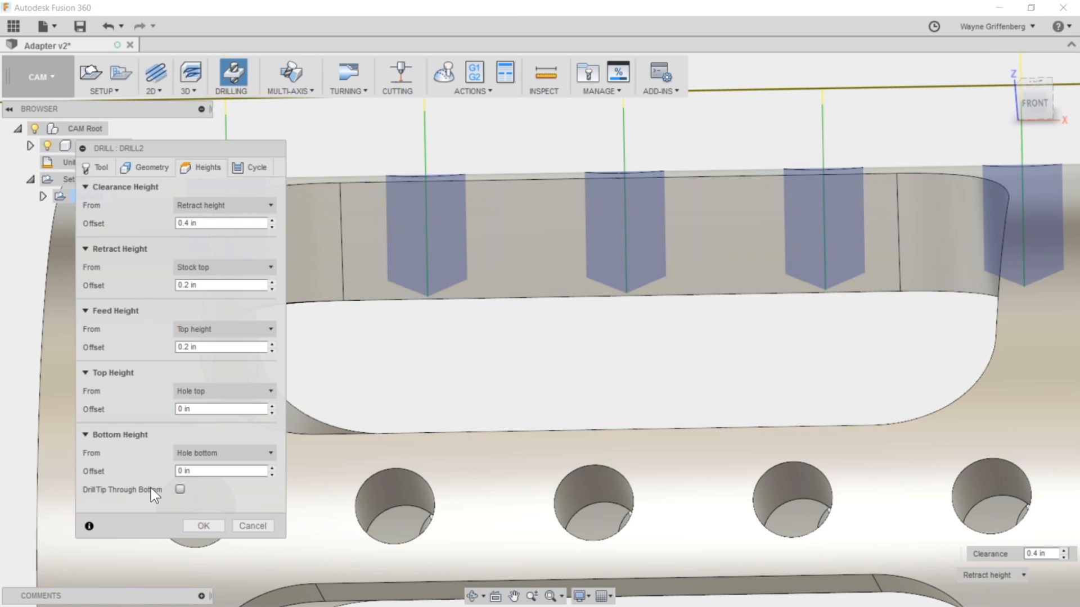
pyautogui.click(179, 490)
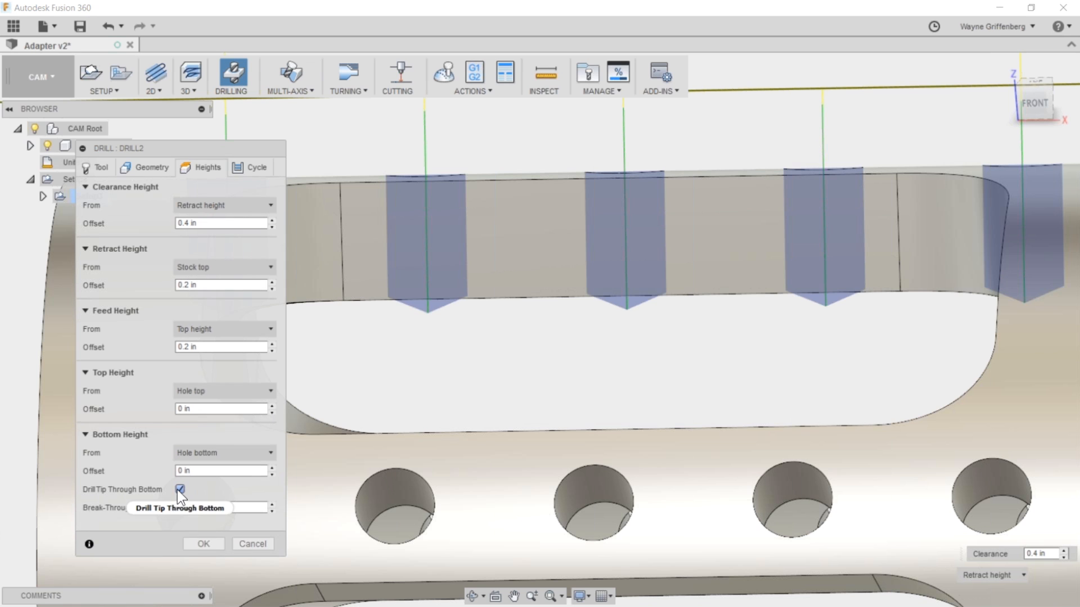
pyautogui.moveTo(192, 508); pyautogui.dragTo(151, 509)
pyautogui.write('.020')
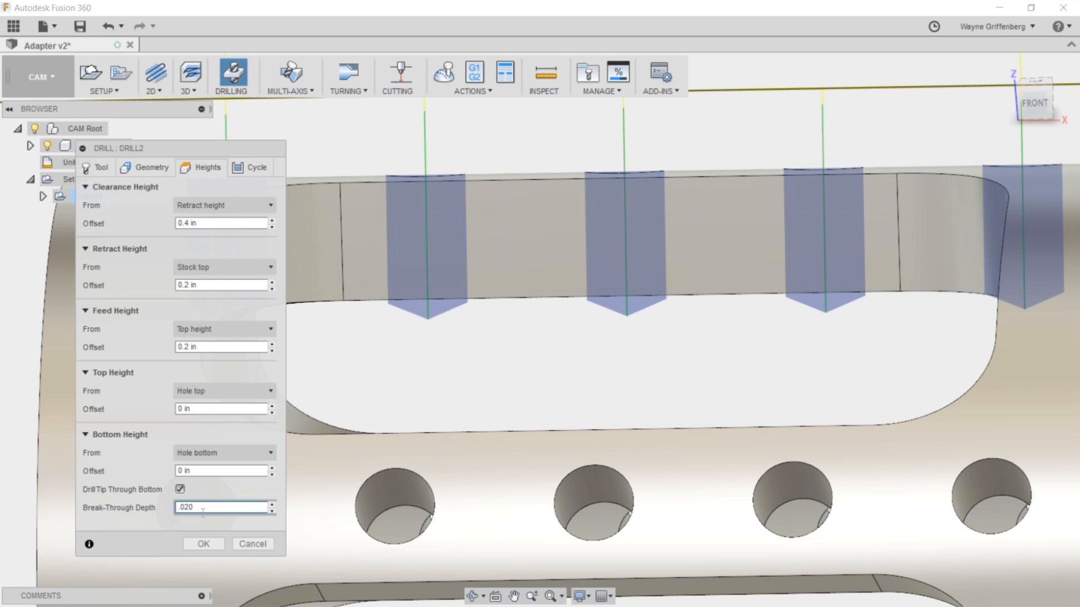
pyautogui.moveTo(202, 511)
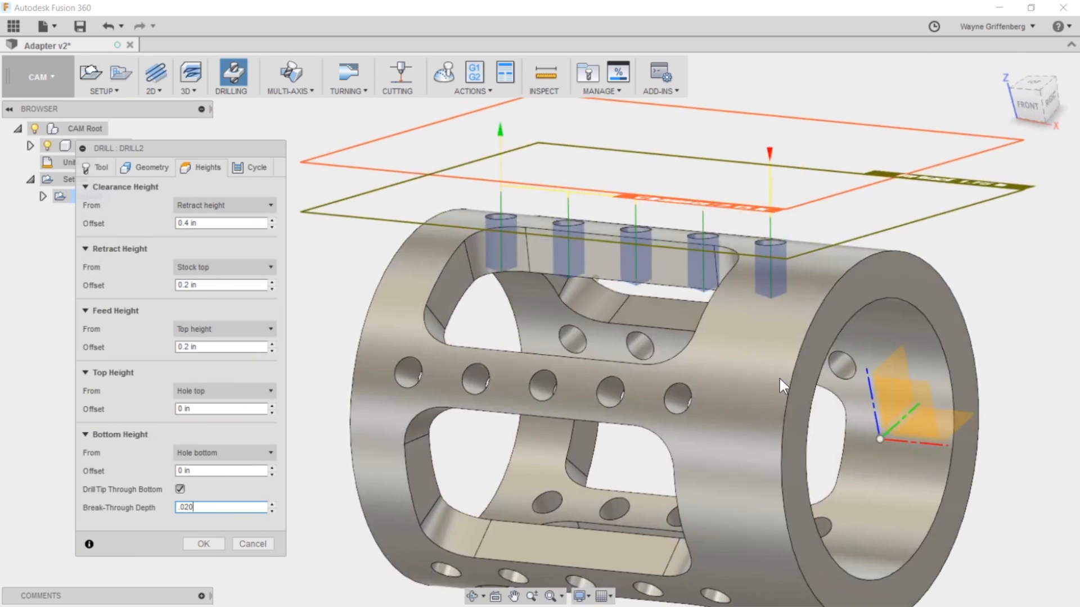
# Review the drilling cycle types, keep Drilling - rapid out, and complete the drill operation.
pyautogui.click(257, 167)
pyautogui.moveTo(241, 145); pyautogui.dragTo(281, 148)
pyautogui.click(240, 201)
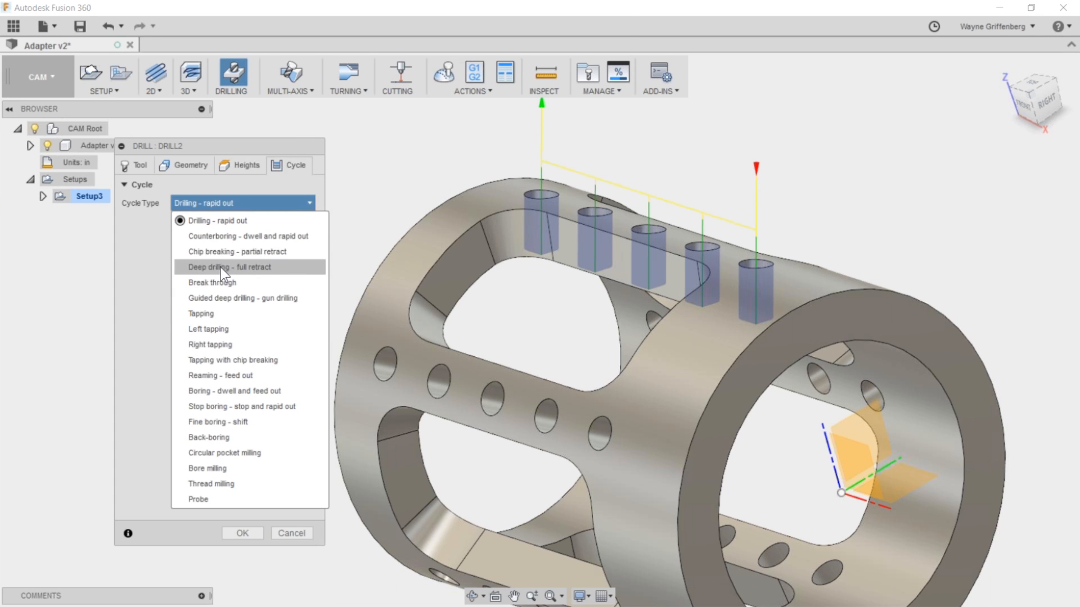
pyautogui.moveTo(229, 254)
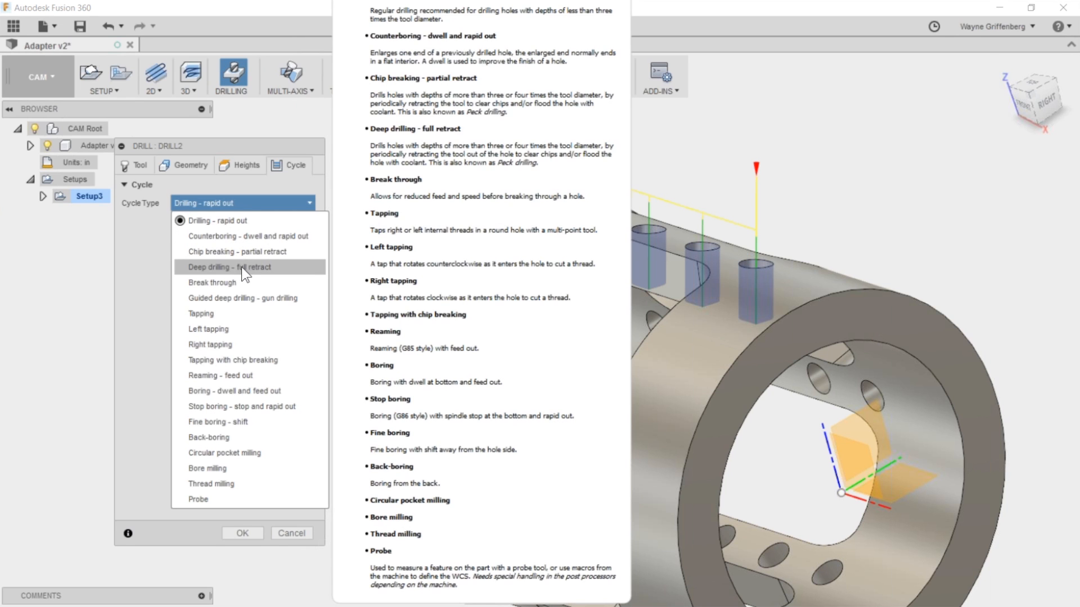
pyautogui.moveTo(281, 298)
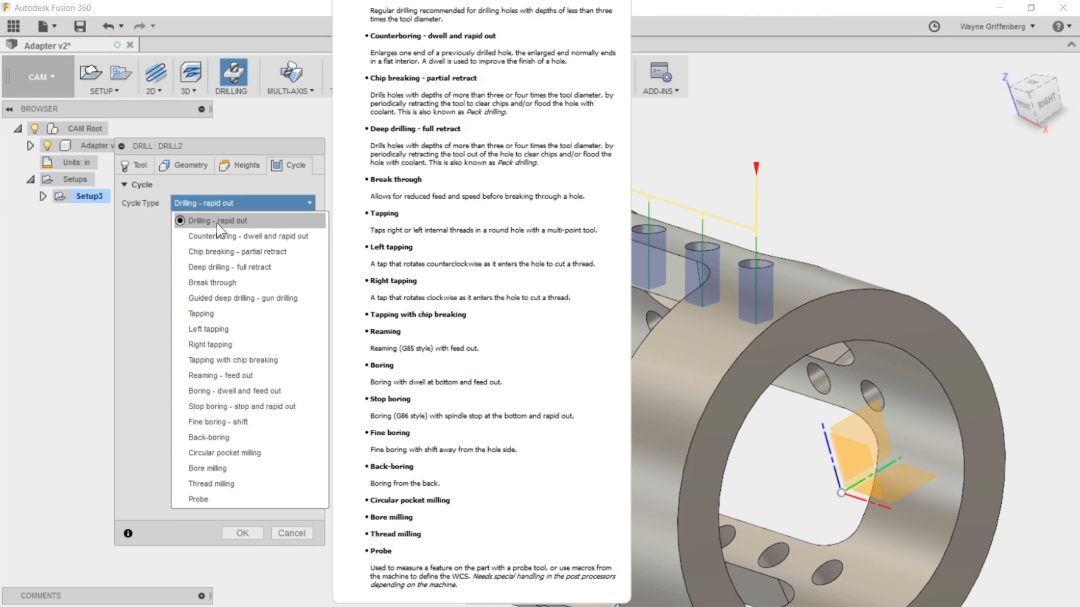
pyautogui.click(256, 191)
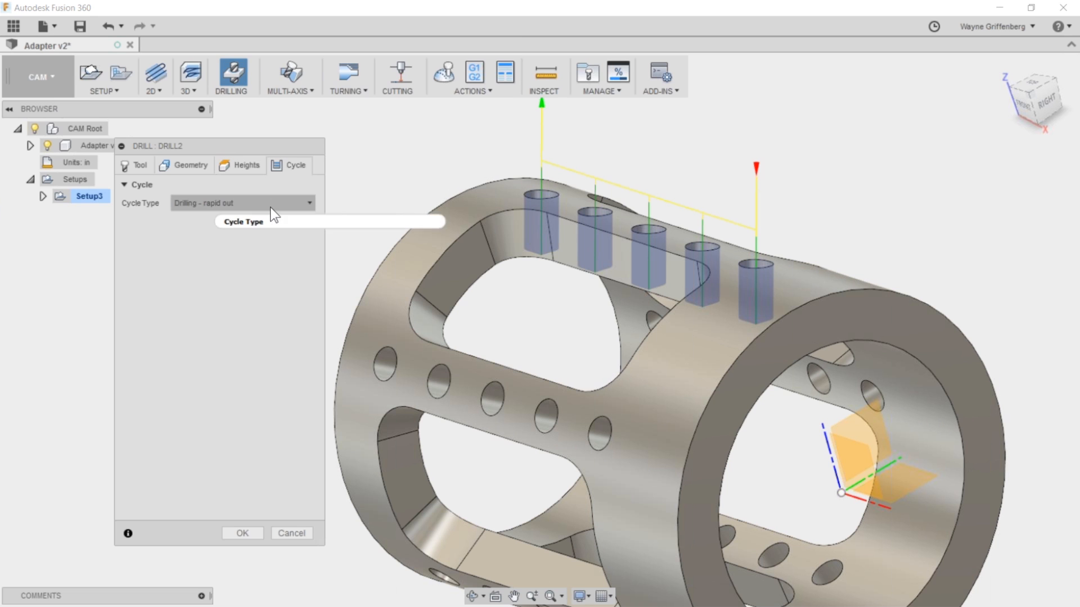
pyautogui.click(243, 533)
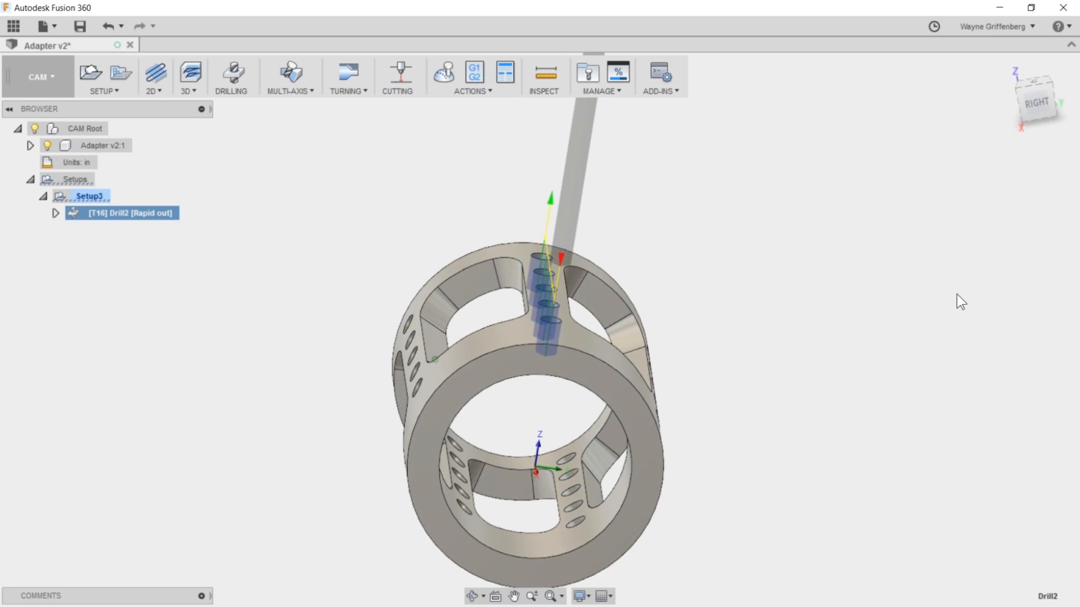
# Compare the setup with its drill operation, then start post processing that operation using the generic posts.
pyautogui.click(89, 196)
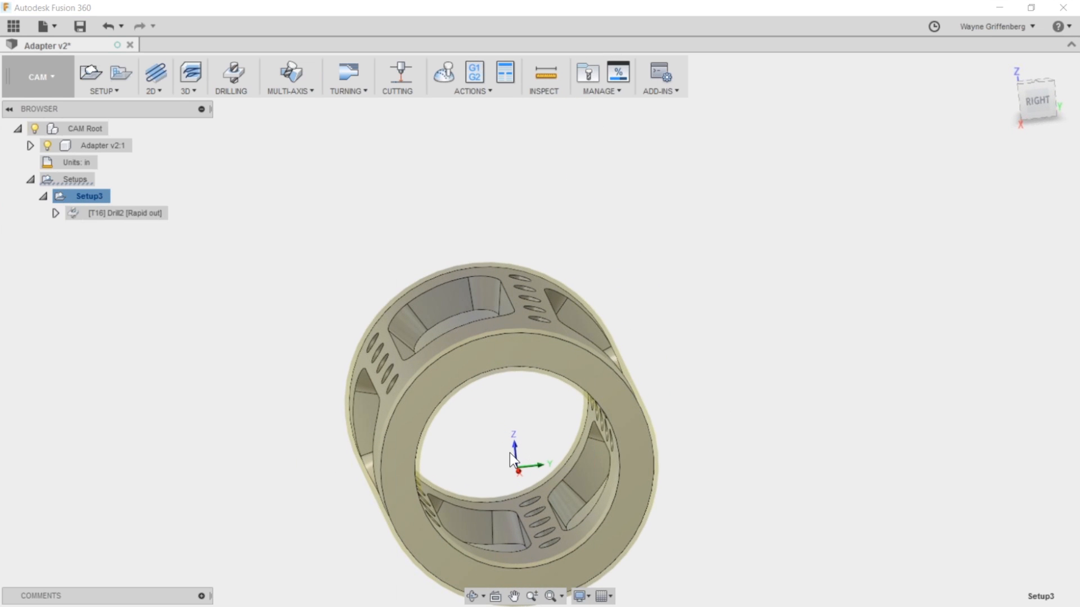
pyautogui.click(103, 214)
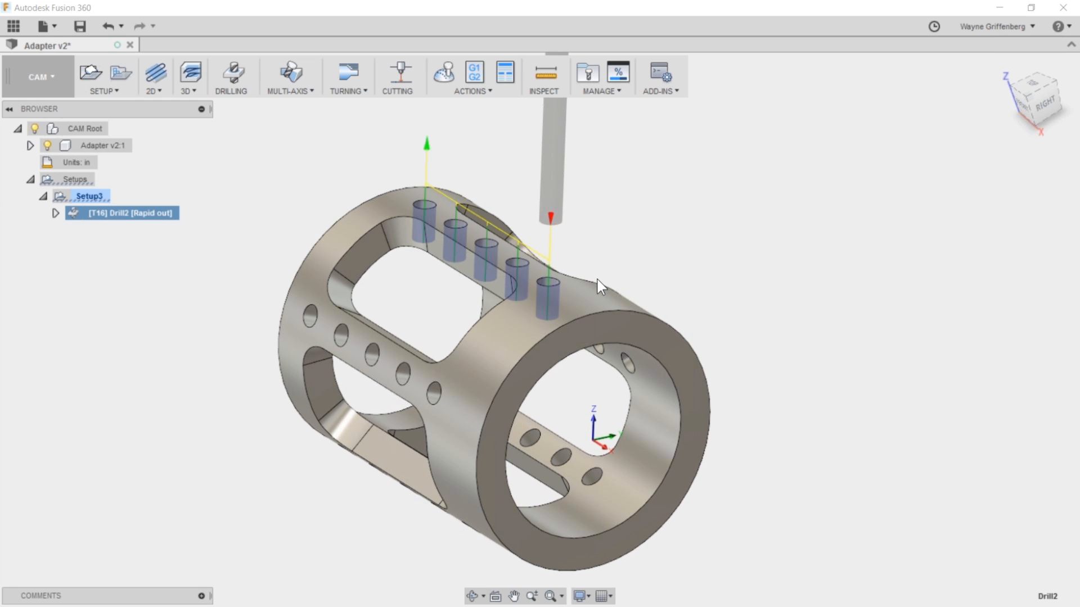
pyautogui.click(474, 74)
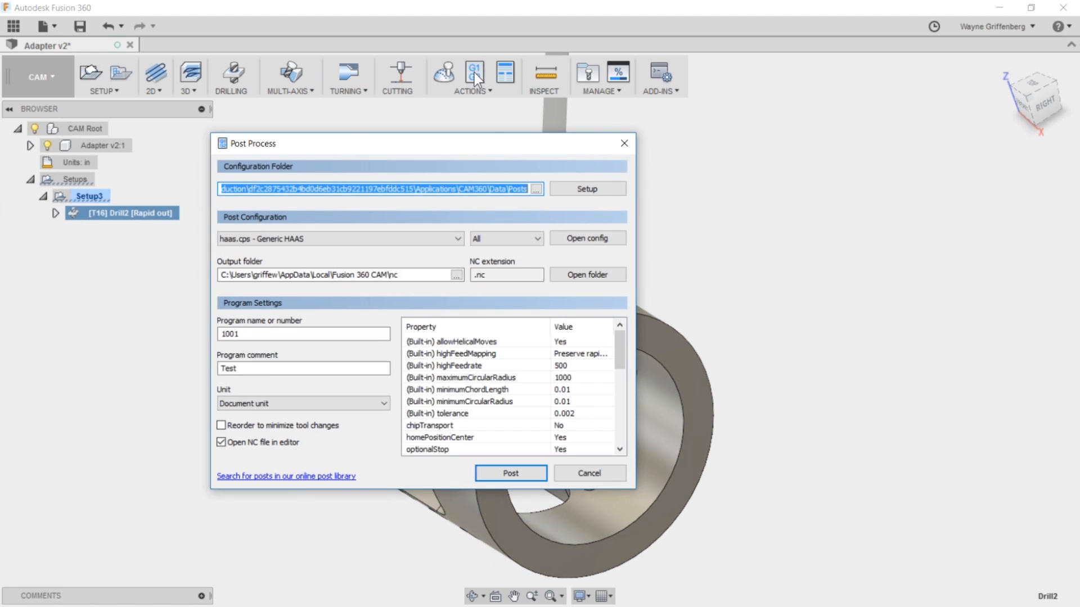
pyautogui.click(602, 186)
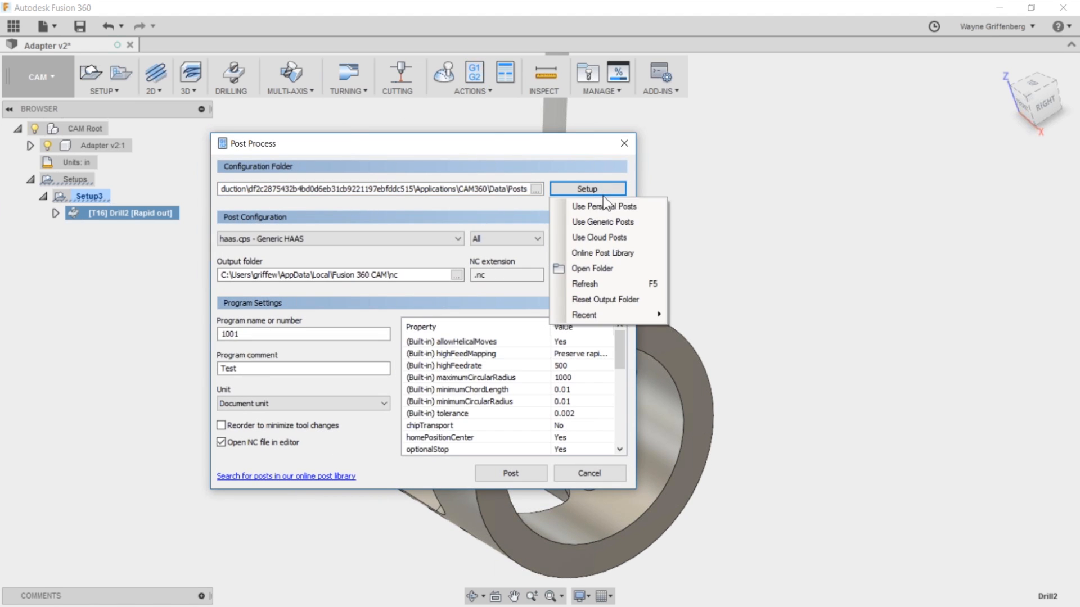
pyautogui.click(603, 224)
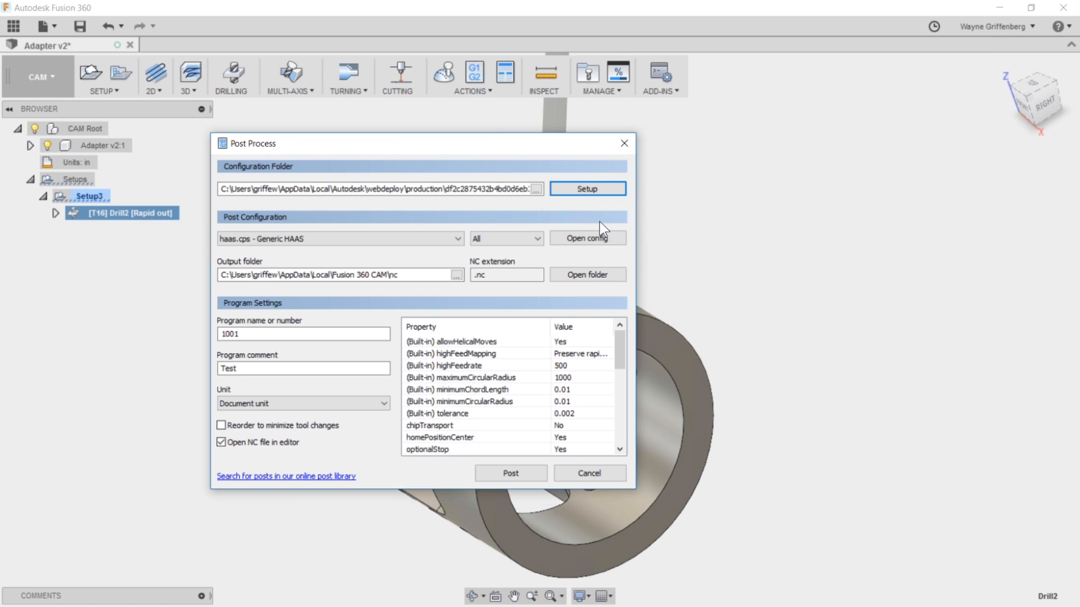
# Look through the generic post configurations for one that suits the machine.
pyautogui.click(435, 236)
pyautogui.scroll(-10, 371, 420)
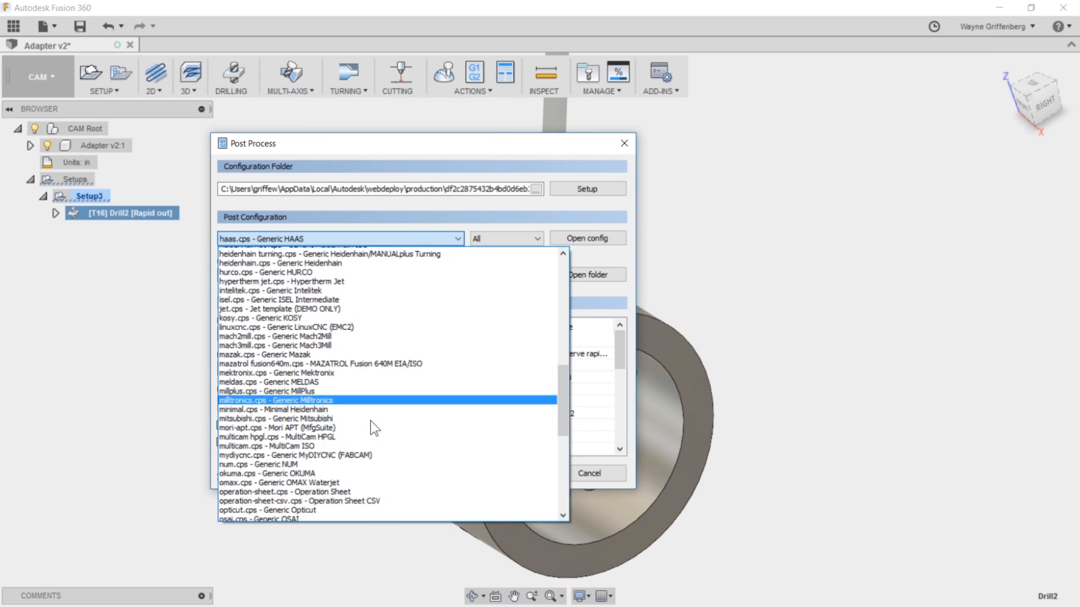
pyautogui.scroll(-3, 365, 411)
pyautogui.scroll(5, 362, 405)
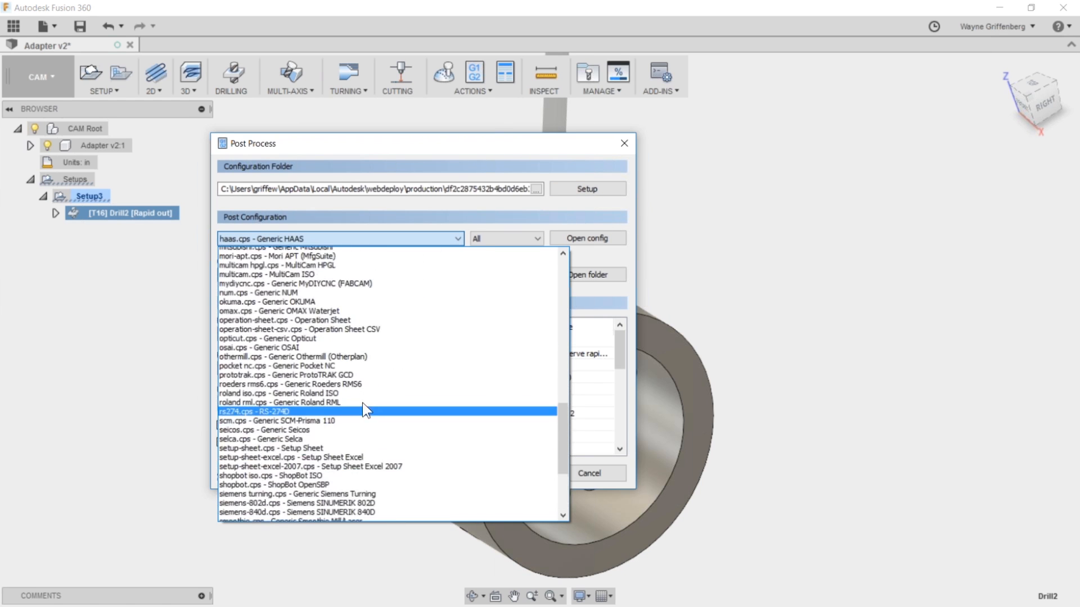
pyautogui.scroll(15, 362, 403)
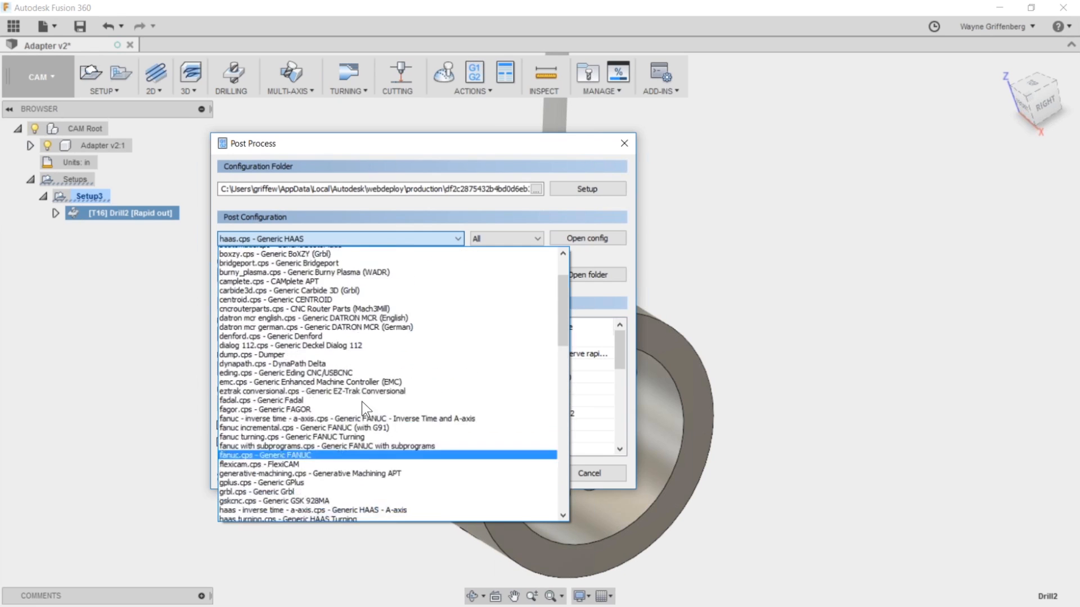
# Select haas.cps - Generic HAAS as the post configuration and move the Post Process dialog higher over the canvas.
pyautogui.scroll(-2, 362, 401)
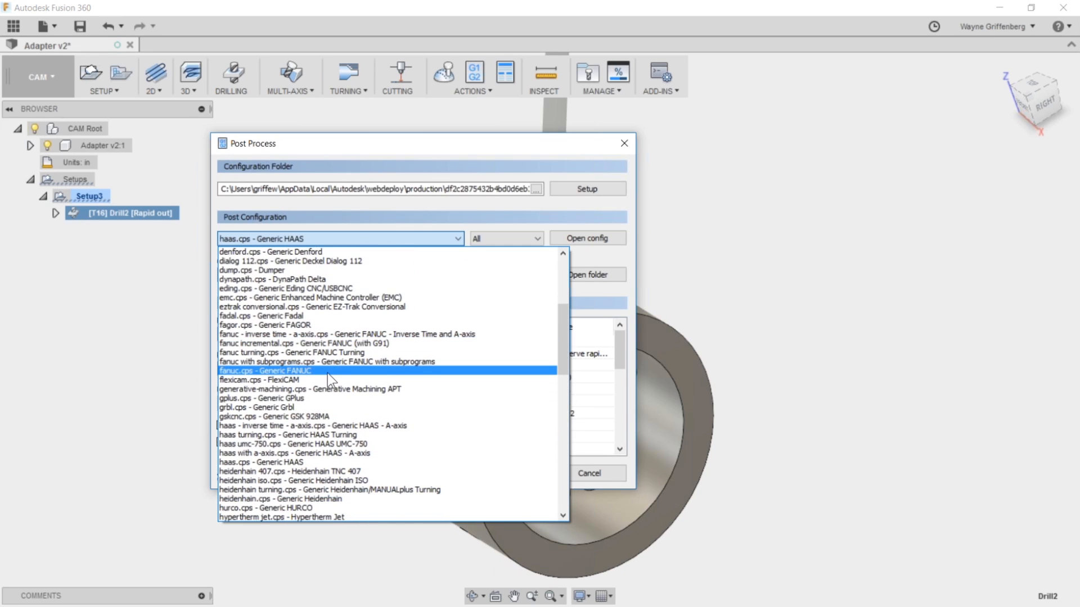
pyautogui.scroll(-3, 328, 374)
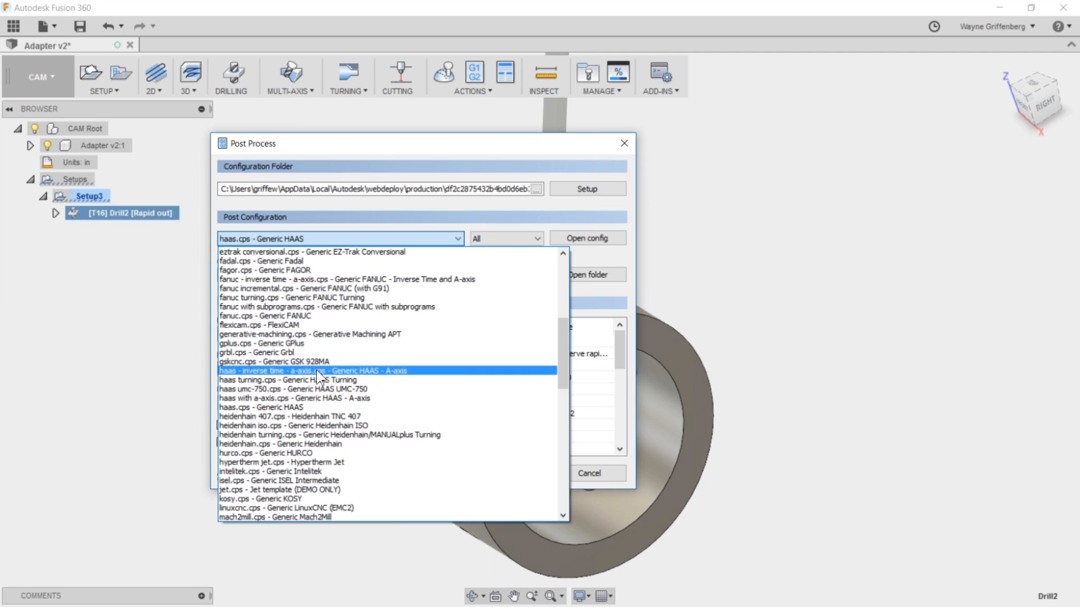
pyautogui.click(293, 377)
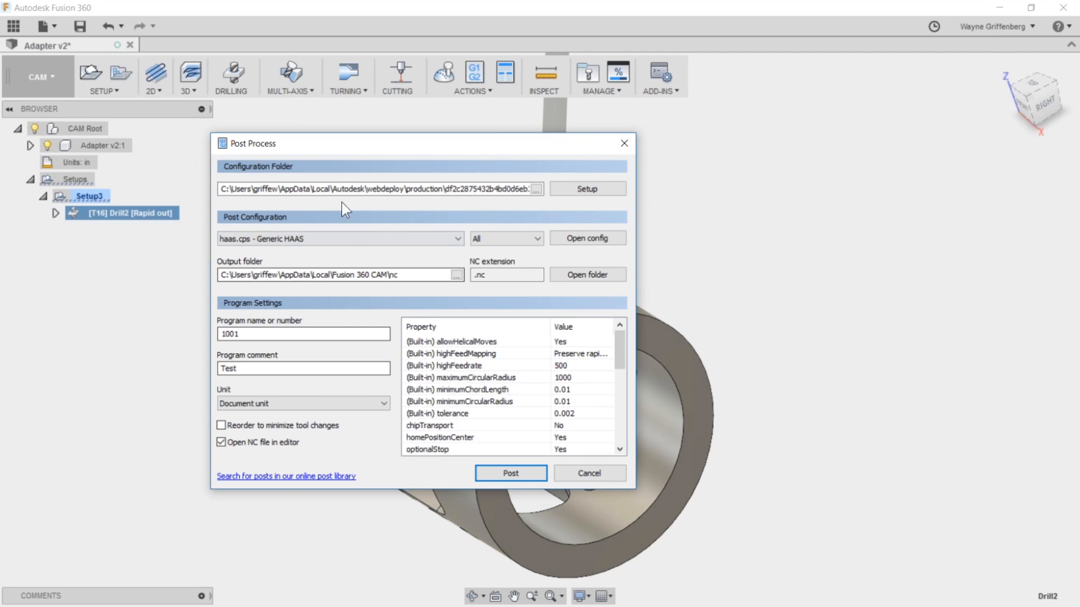
pyautogui.moveTo(362, 149); pyautogui.dragTo(390, 134)
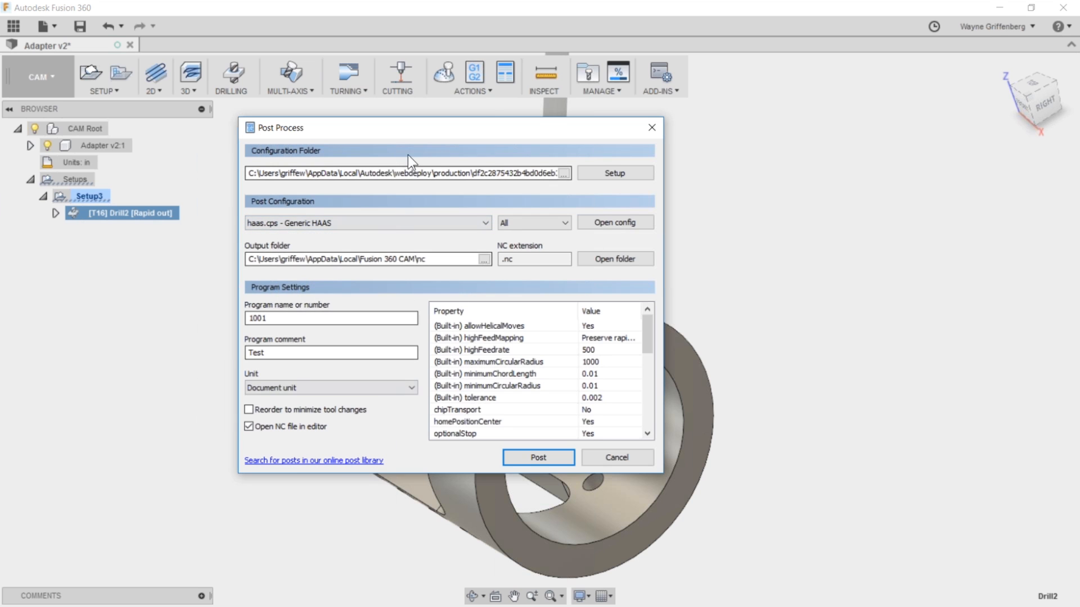
pyautogui.moveTo(403, 130); pyautogui.dragTo(395, 103)
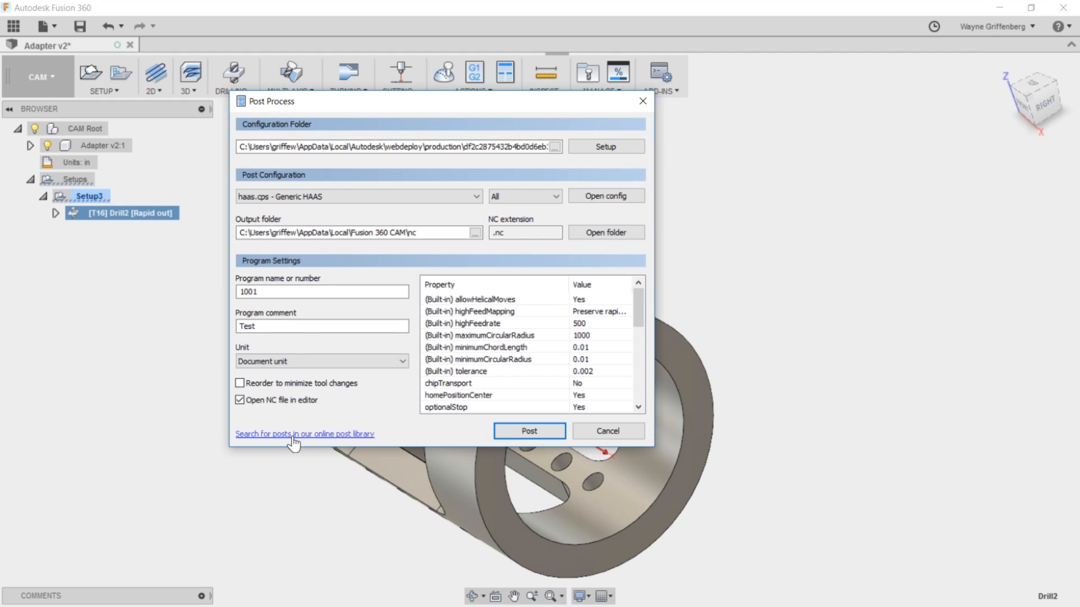
# Open the online post library from the Post Process dialog and view its vendor and machine type filter options.
pyautogui.click(339, 436)
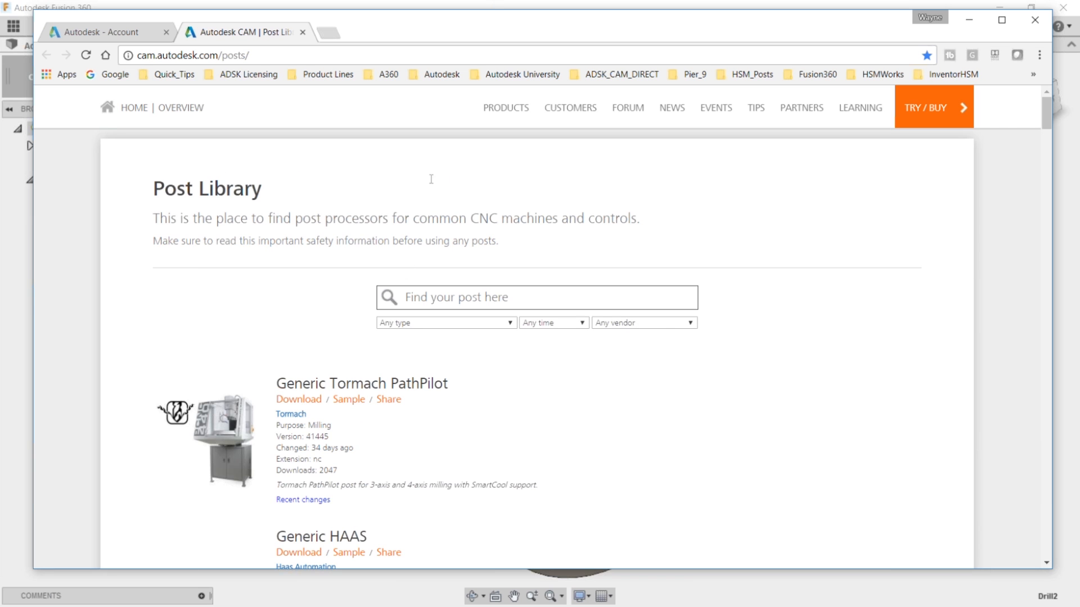
pyautogui.click(671, 327)
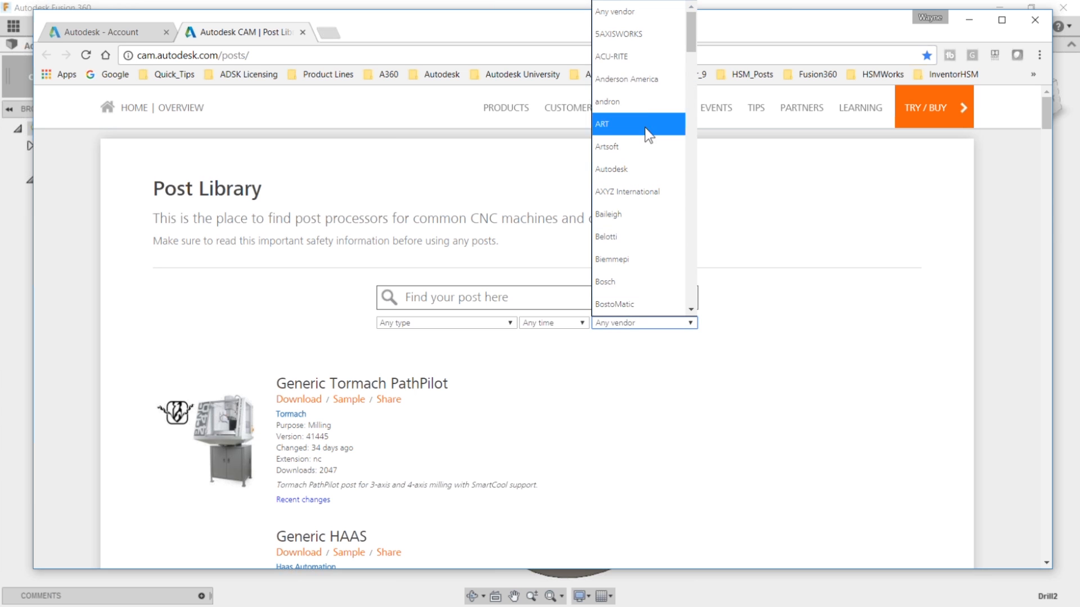
pyautogui.click(456, 319)
pyautogui.click(456, 319)
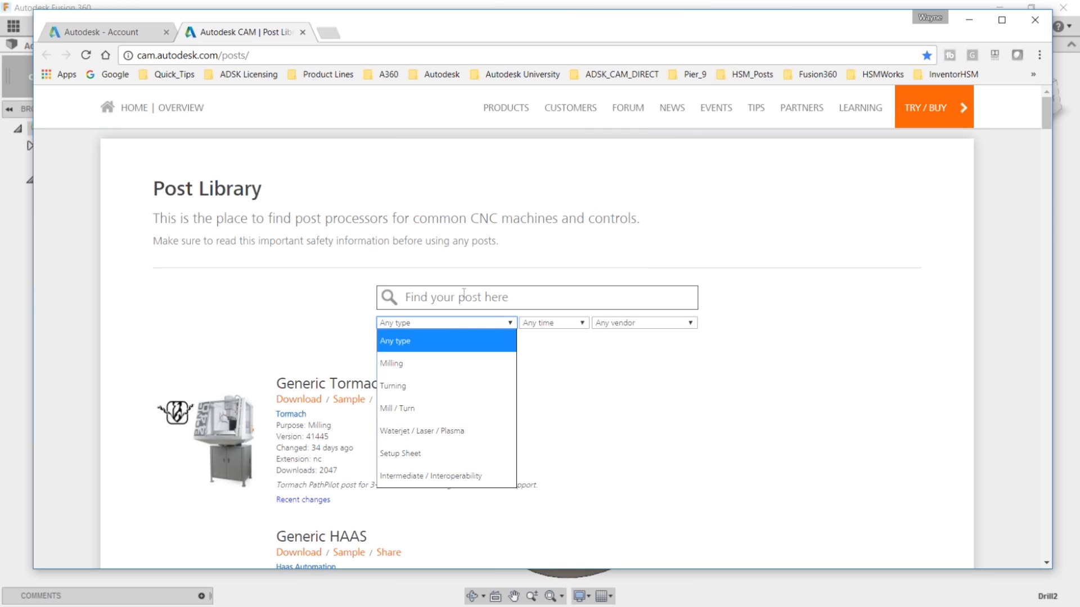
pyautogui.click(290, 290)
# Browse the library's post listings, including the Generic HAAS entry and its description, and return to the page start.
pyautogui.scroll(-5, 501, 474)
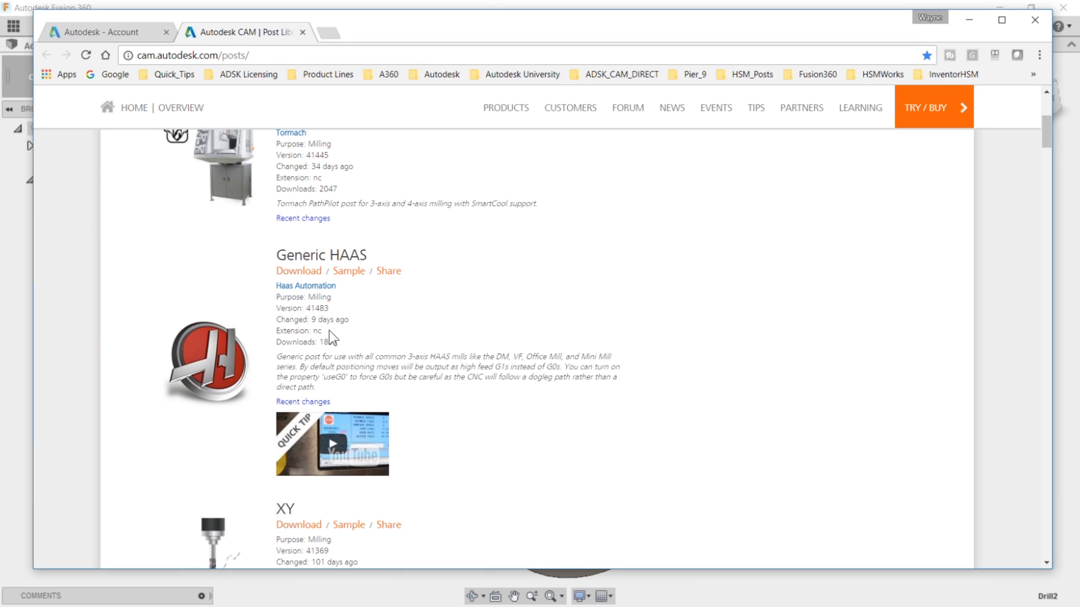
pyautogui.click(359, 324)
pyautogui.scroll(-10, 444, 378)
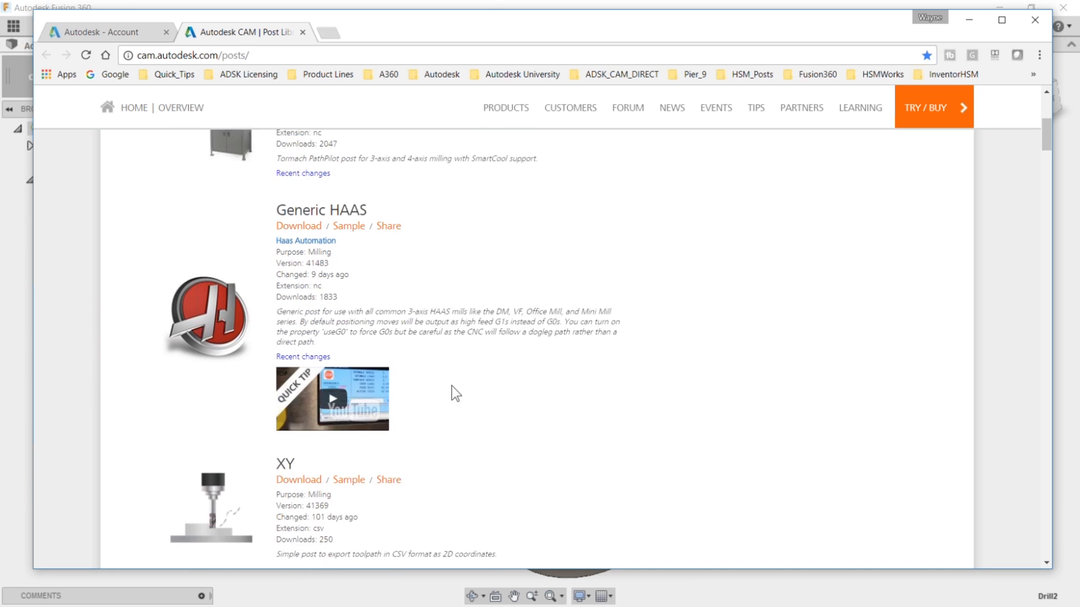
pyautogui.scroll(-12, 457, 406)
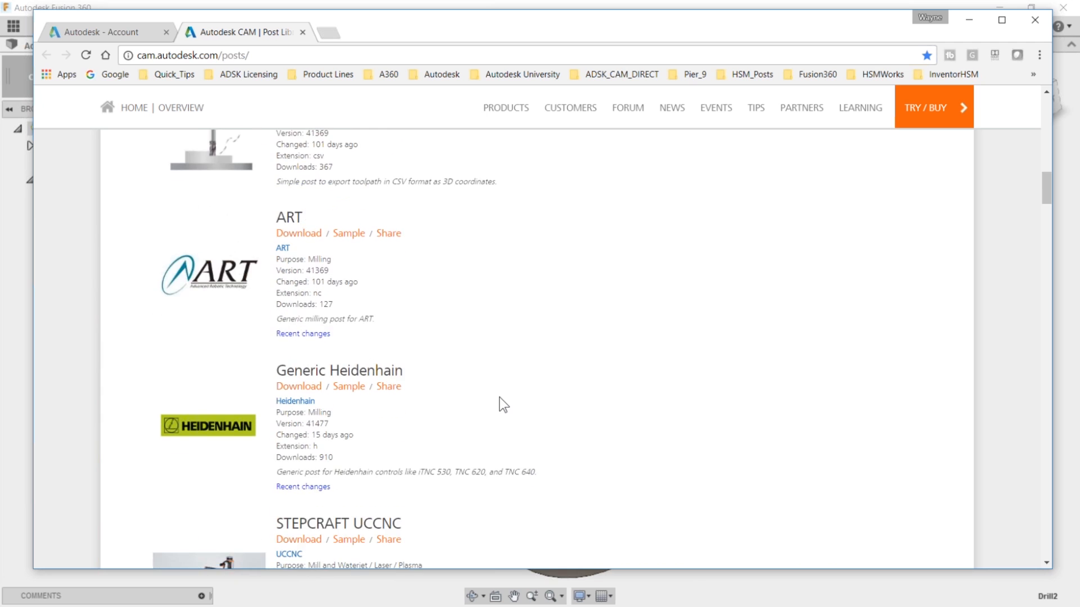
pyautogui.scroll(20, 529, 366)
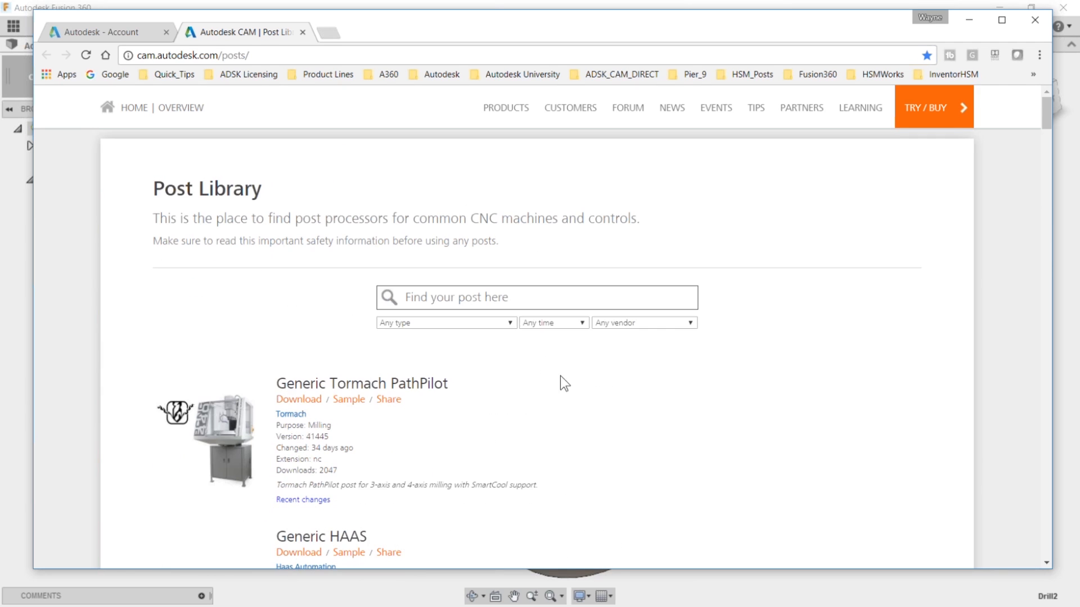
# Open the bookmarked Autodesk CAM main forum in a new browser tab and enter the HSM Post Processor Forum.
pyautogui.click(329, 32)
pyautogui.click(390, 71)
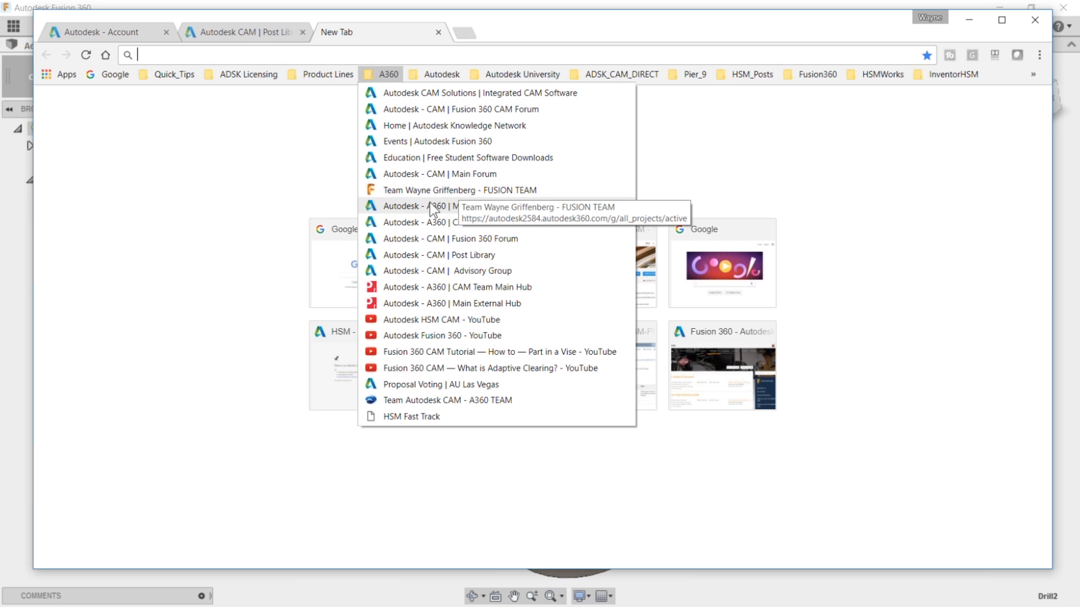
pyautogui.click(420, 174)
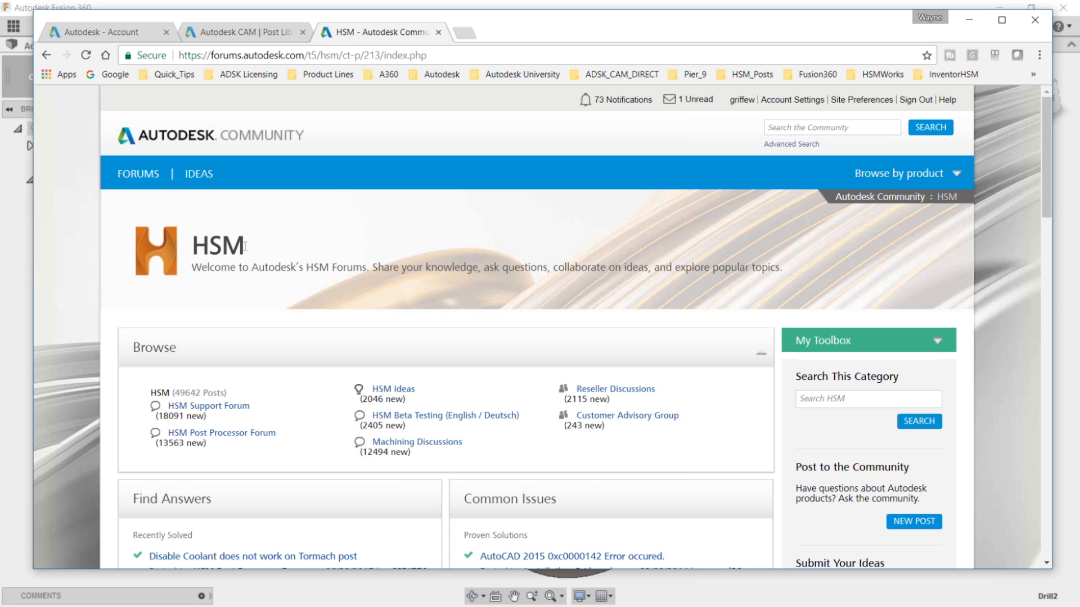
pyautogui.scroll(-2, 229, 256)
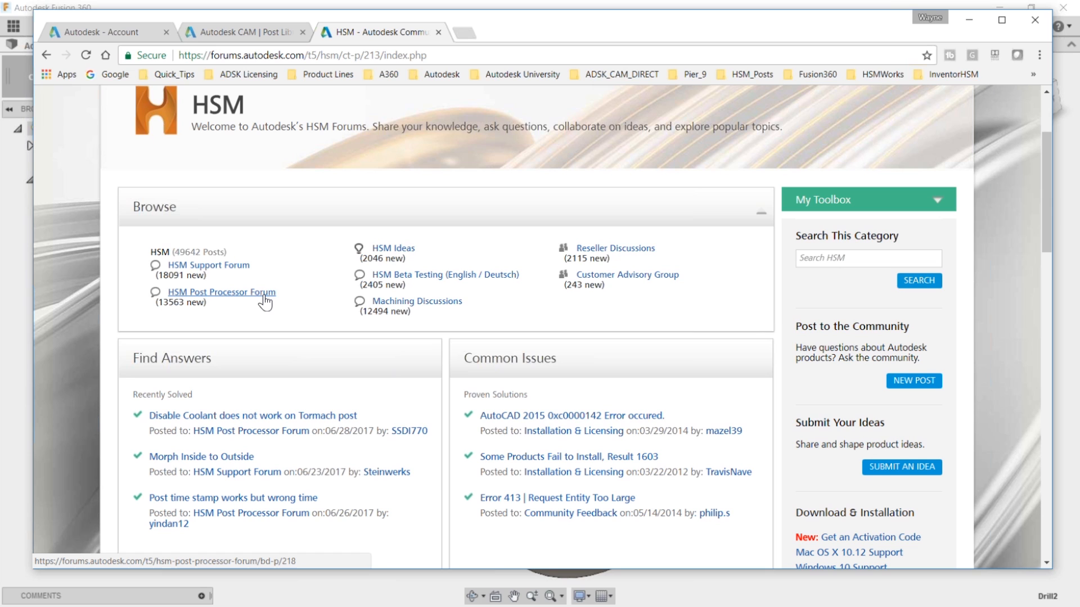
pyautogui.click(235, 292)
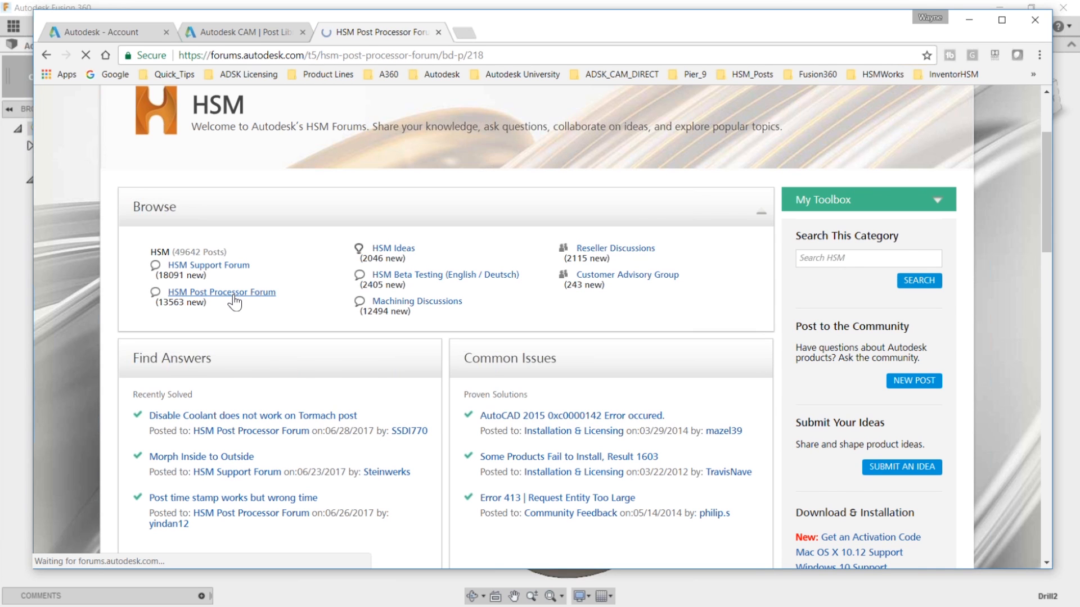
# Examine the pinned and recent discussion threads in the HSM Post Processor Forum.
pyautogui.scroll(-5, 640, 382)
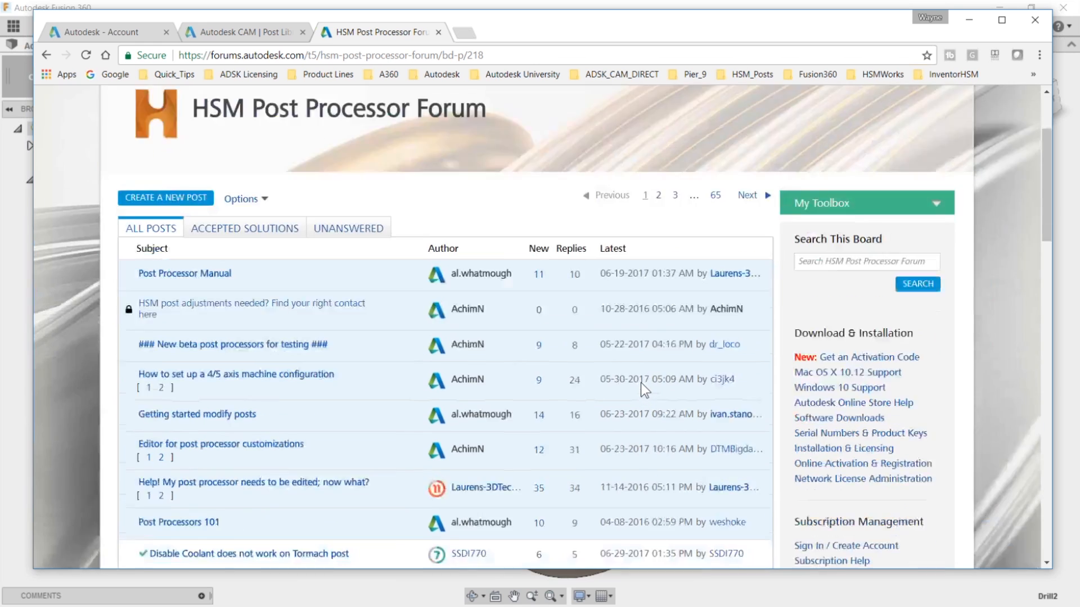
pyautogui.moveTo(479, 203)
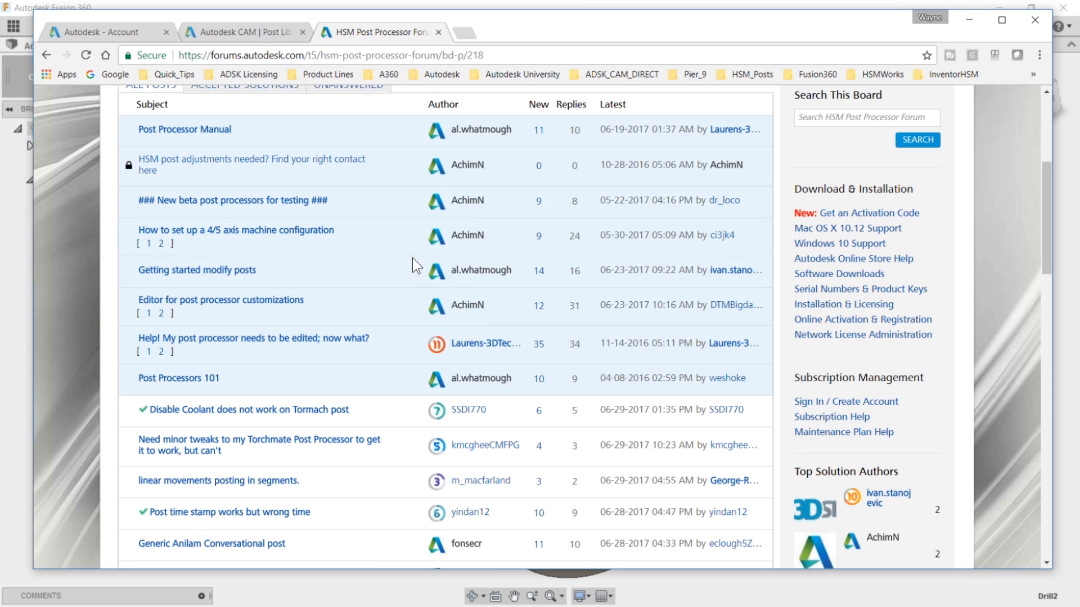
pyautogui.scroll(-3, 393, 461)
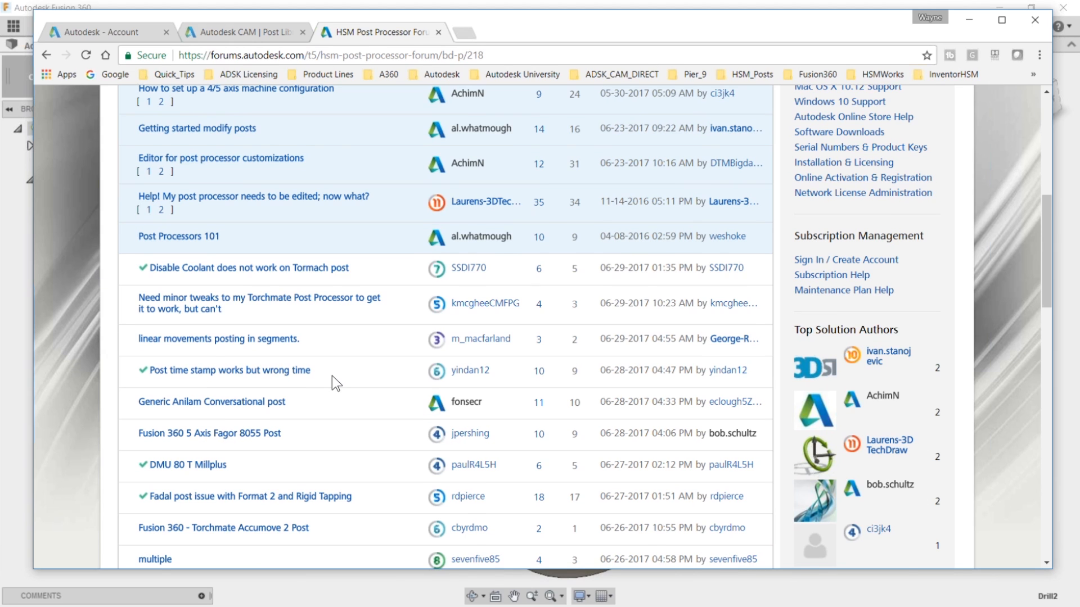
pyautogui.scroll(-3, 331, 375)
pyautogui.scroll(-2, 215, 393)
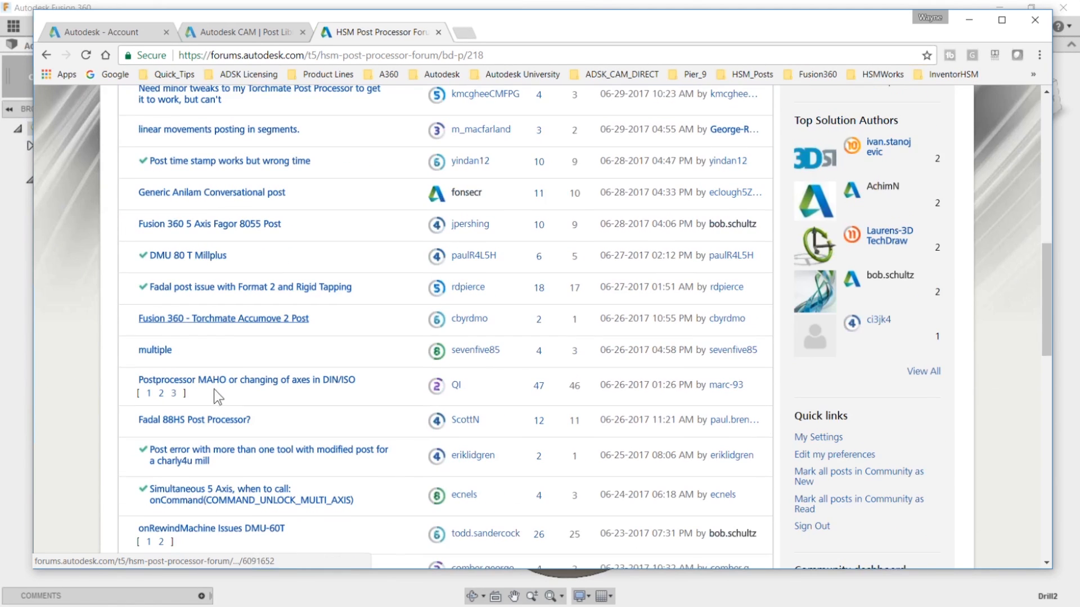
pyautogui.scroll(-1, 212, 360)
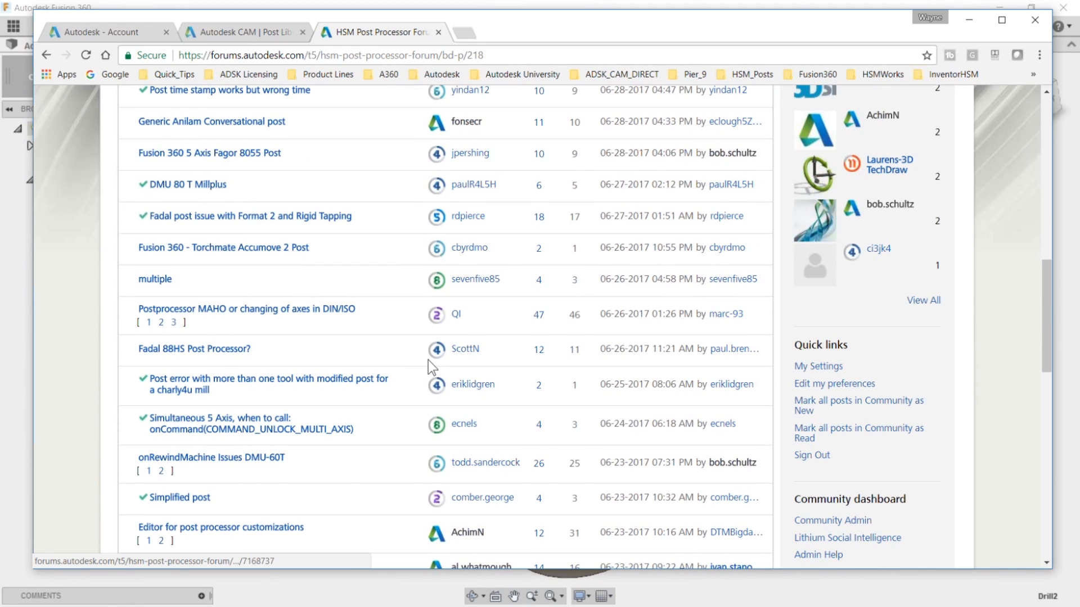
pyautogui.scroll(6, 427, 360)
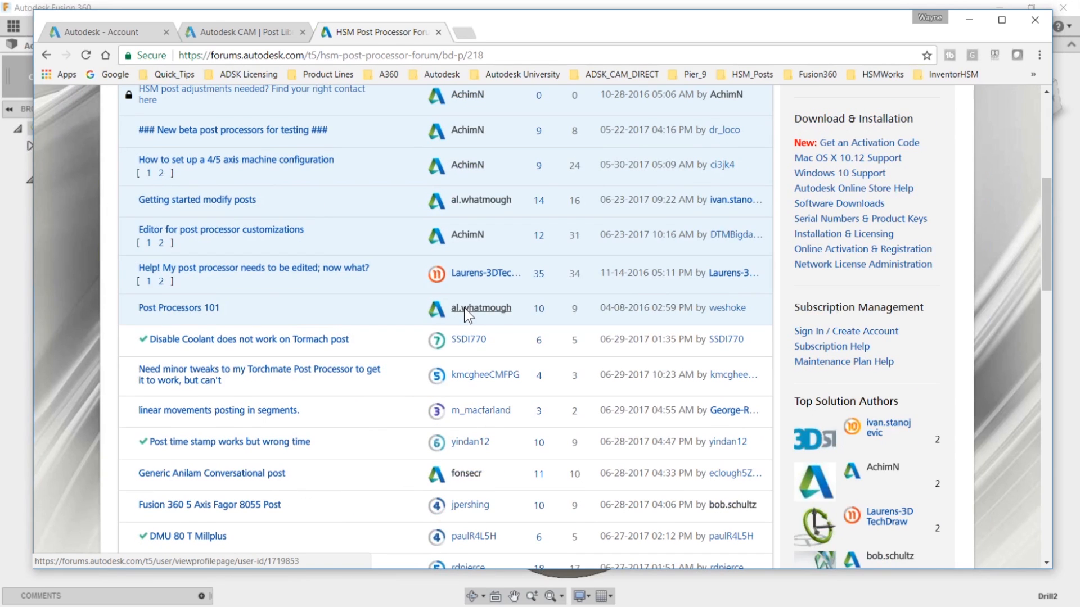
pyautogui.scroll(1, 393, 330)
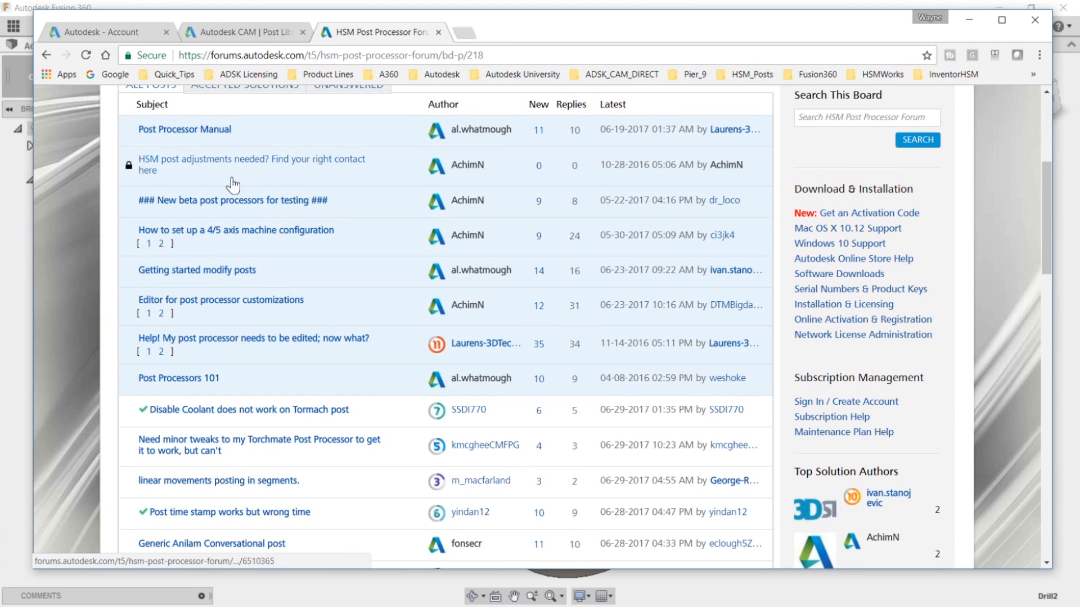
pyautogui.scroll(1, 186, 180)
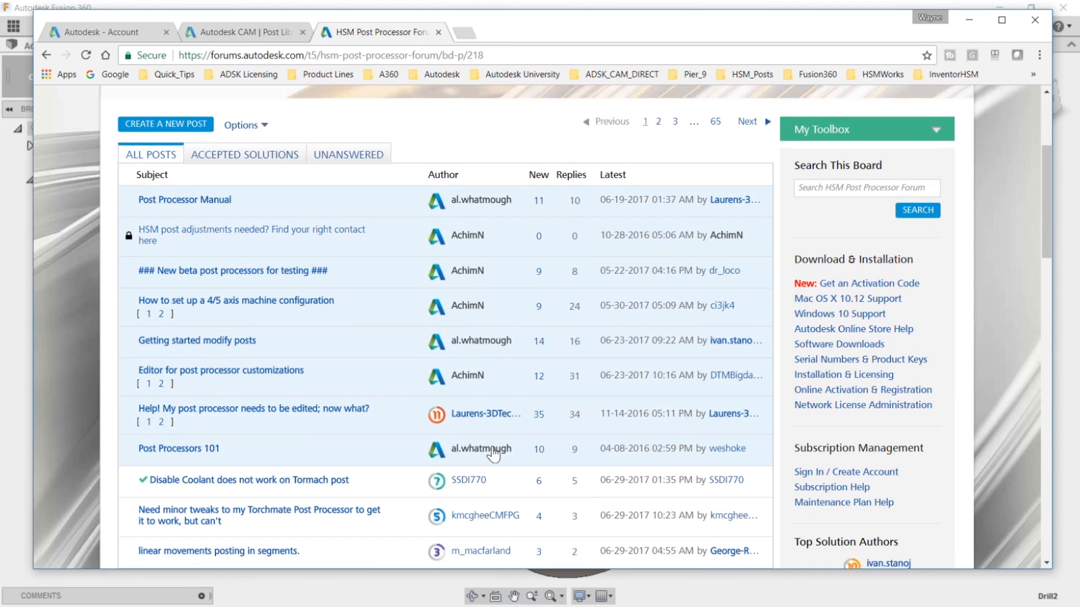
pyautogui.scroll(-1, 492, 450)
pyautogui.moveTo(489, 450)
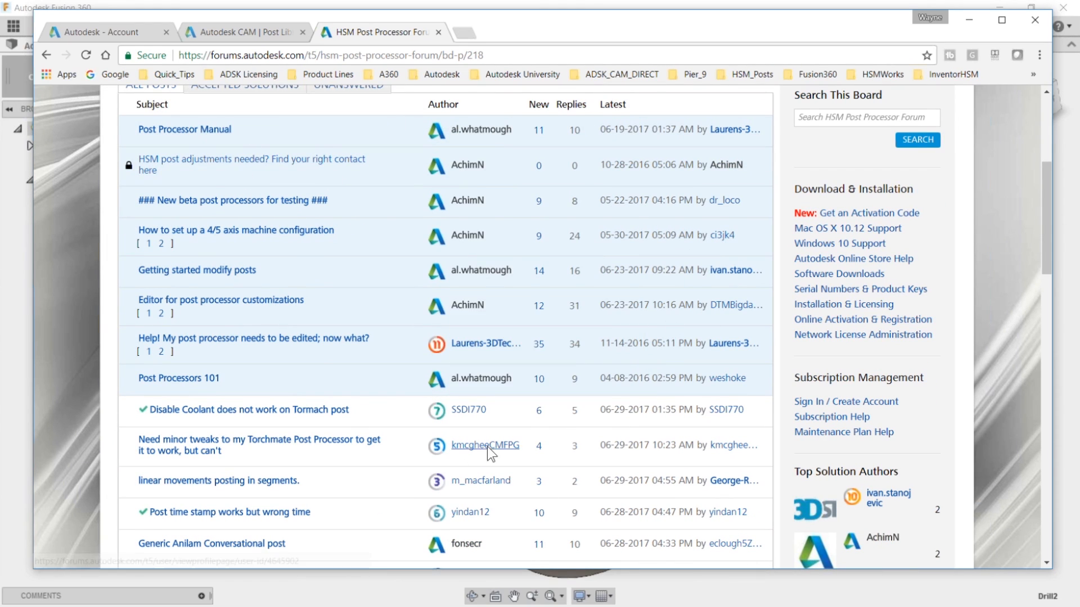
pyautogui.scroll(1, 834, 317)
# Activate the forum's board search and review the remaining threads down to the end of the first page.
pyautogui.click(833, 188)
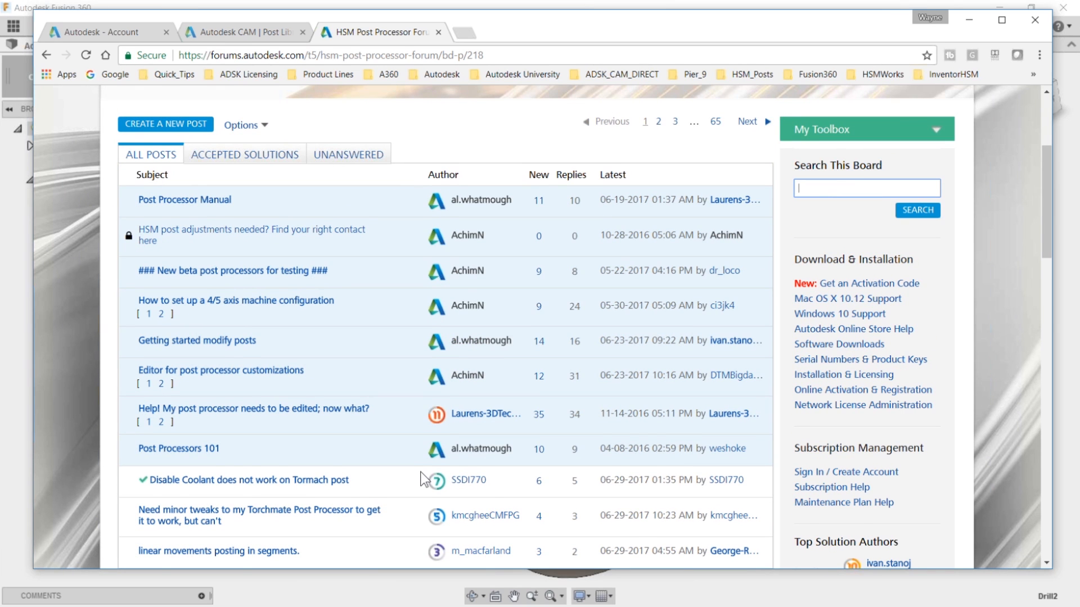
pyautogui.scroll(-7, 423, 479)
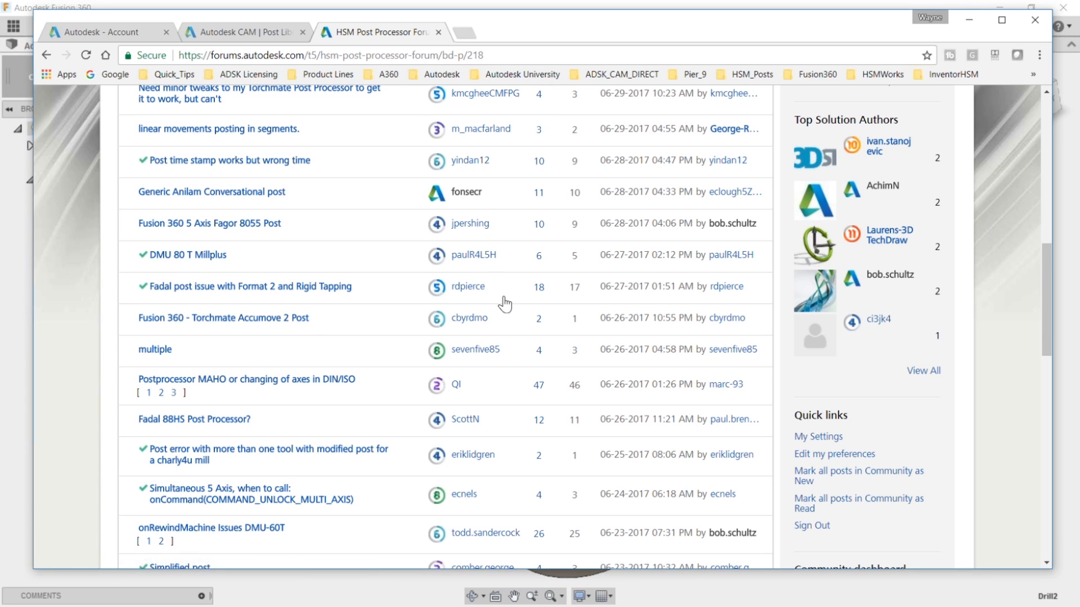
pyautogui.scroll(-5, 505, 357)
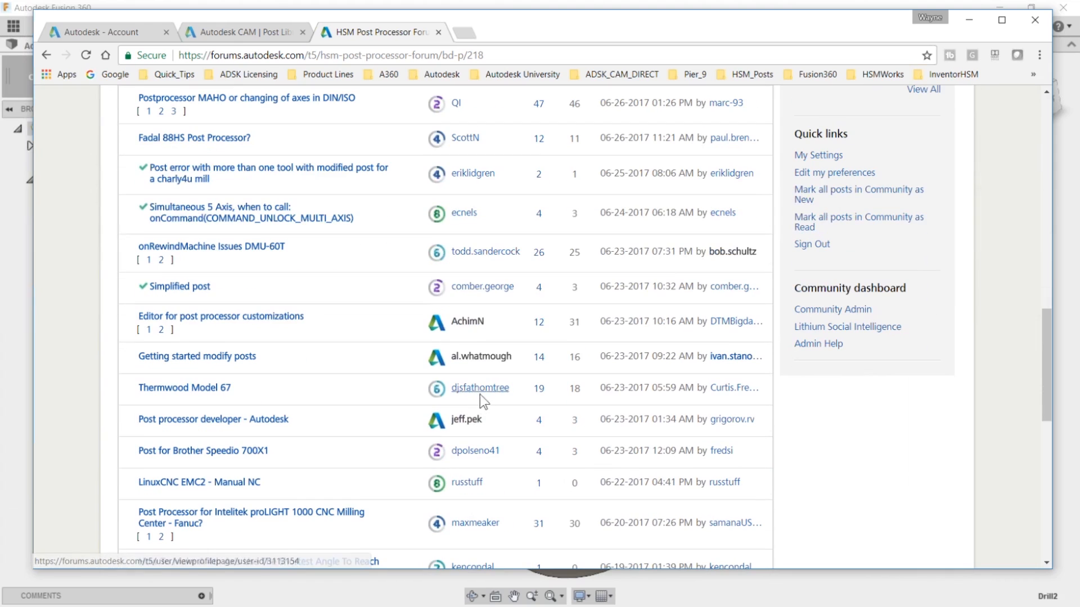
pyautogui.scroll(-3, 475, 422)
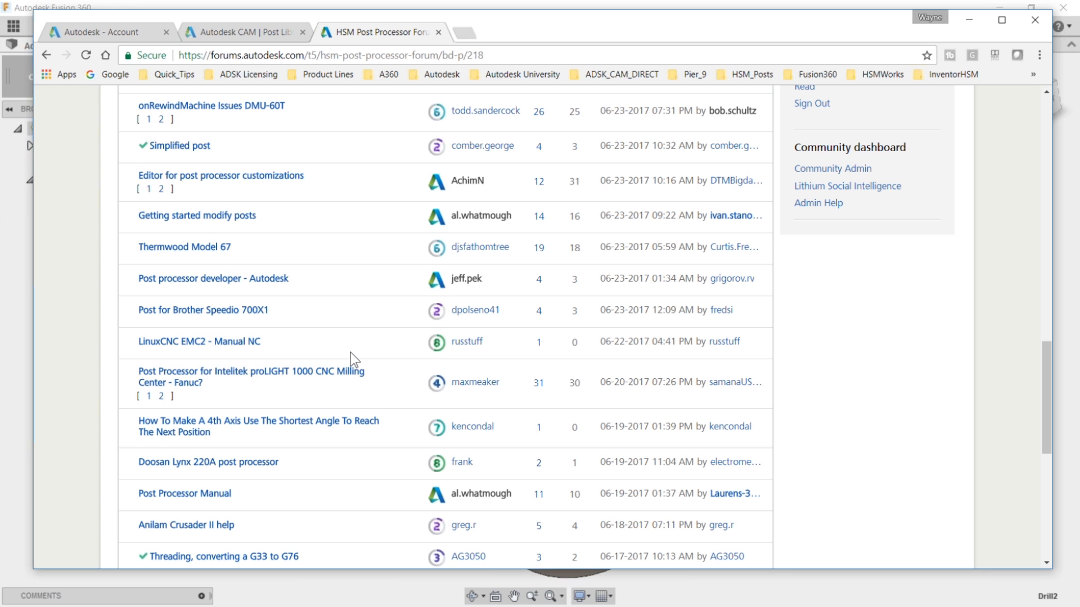
pyautogui.scroll(-3, 350, 393)
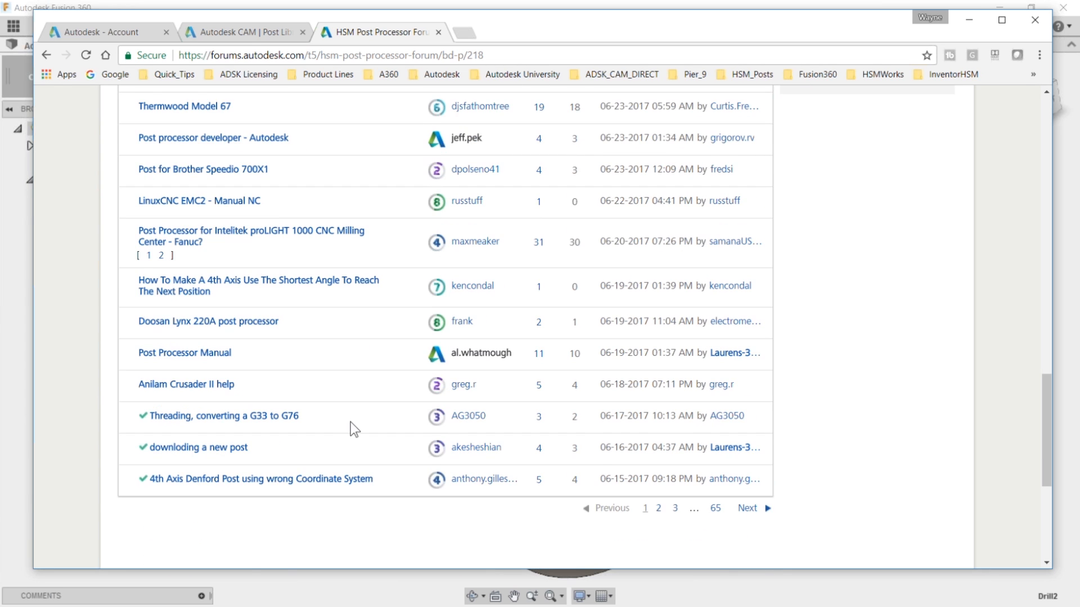
pyautogui.scroll(15, 350, 422)
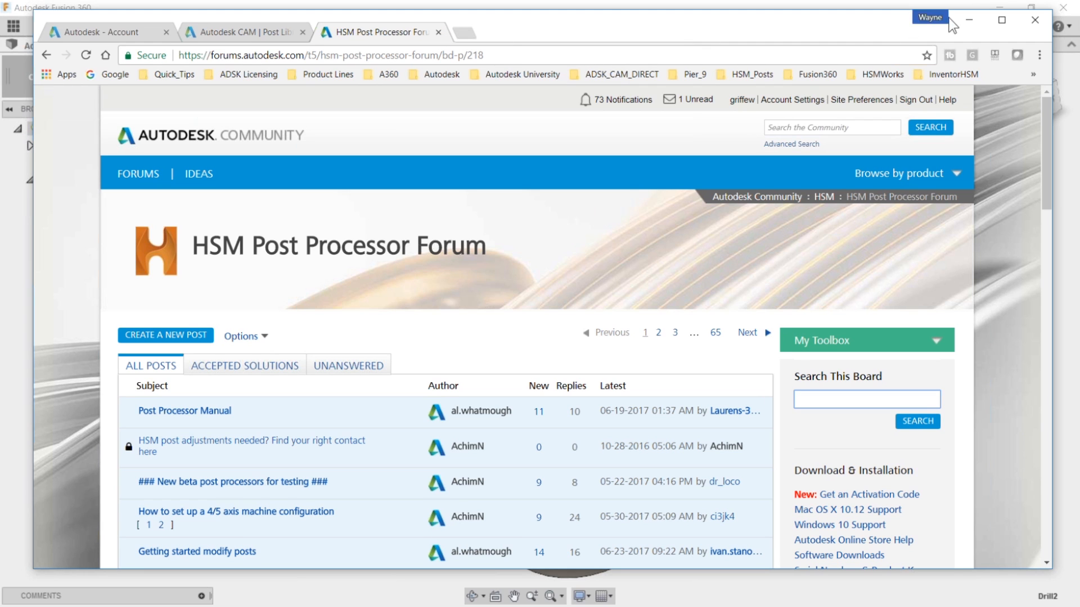
# Minimize the browser to return to Fusion 360 and set the post configuration folder to the personal posts.
pyautogui.click(968, 20)
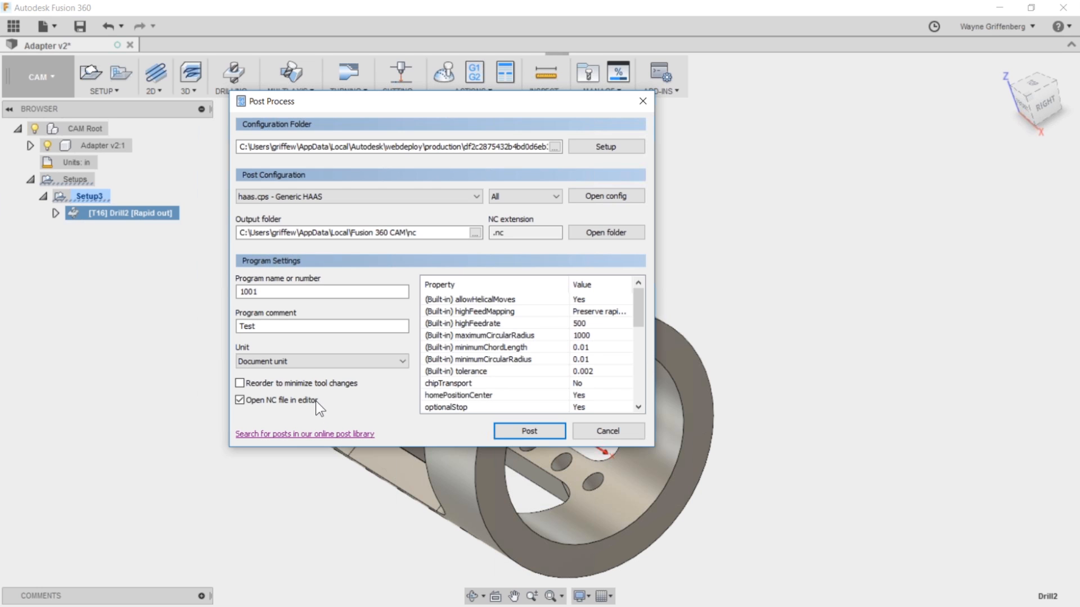
pyautogui.click(617, 145)
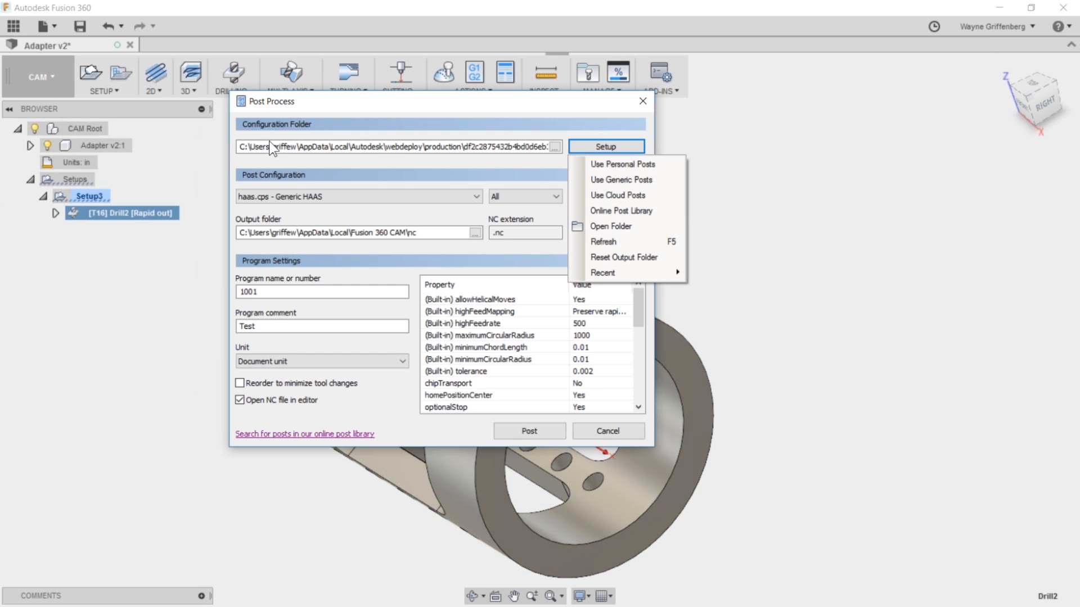
pyautogui.click(641, 163)
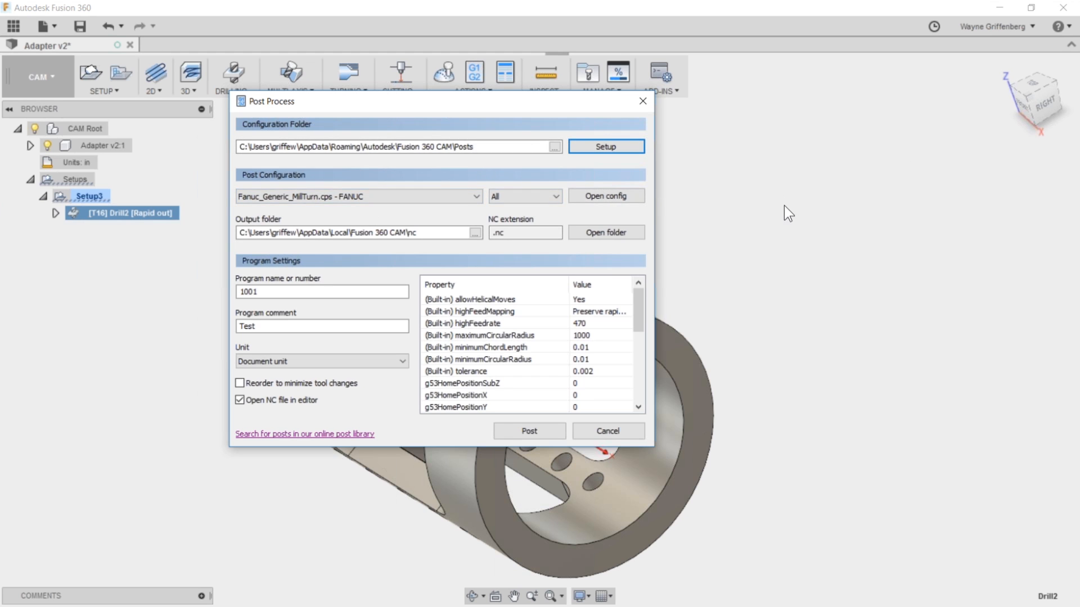
# Switch the configuration folder to the generic posts and choose the haas with a-axis.cps - Generic HAAS - A-axis post.
pyautogui.click(632, 149)
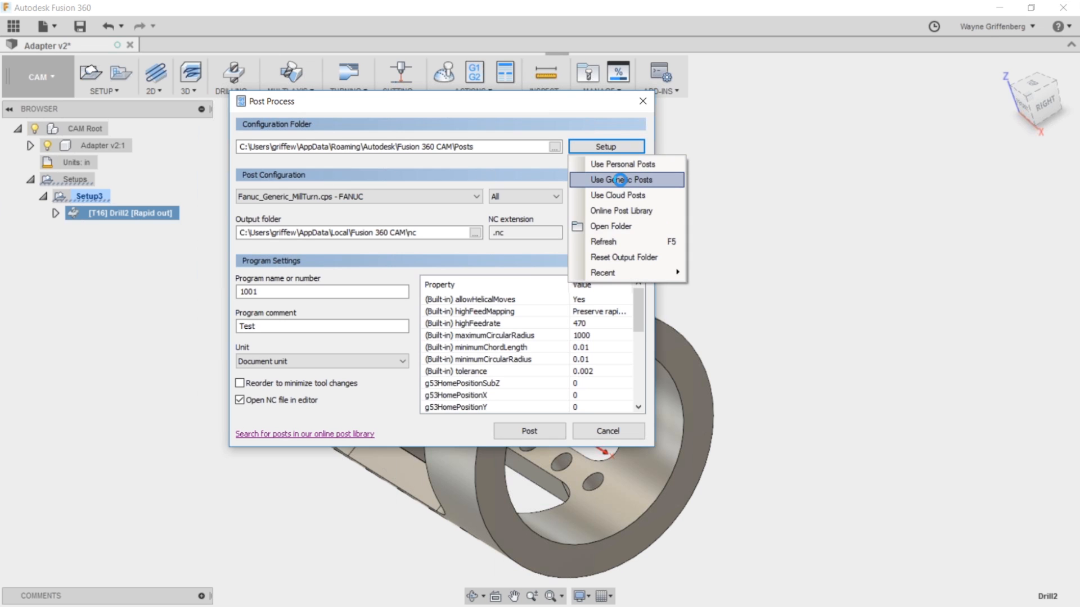
pyautogui.click(619, 179)
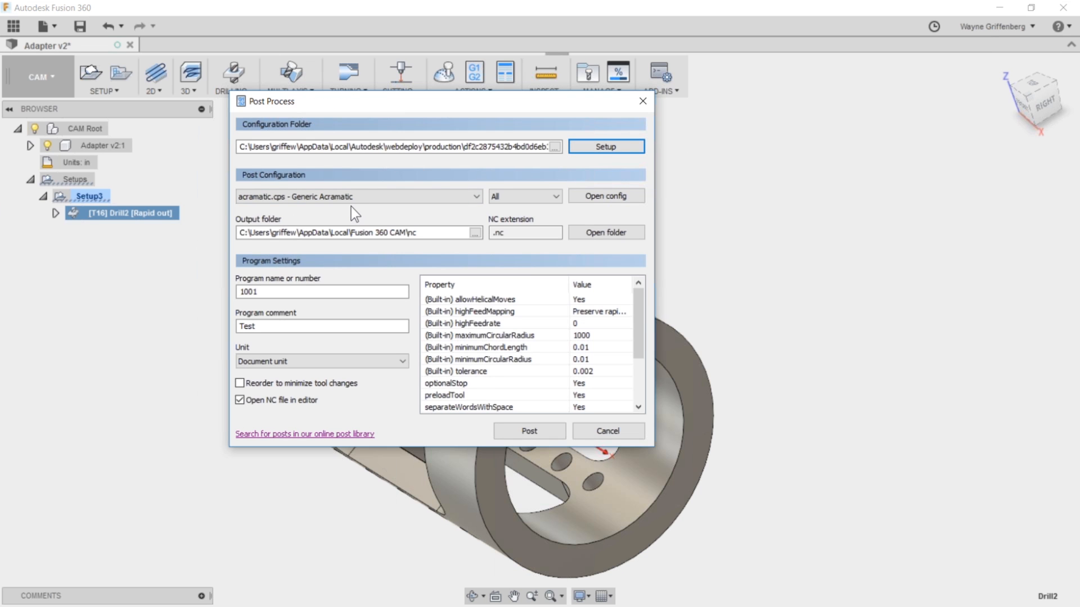
pyautogui.click(478, 198)
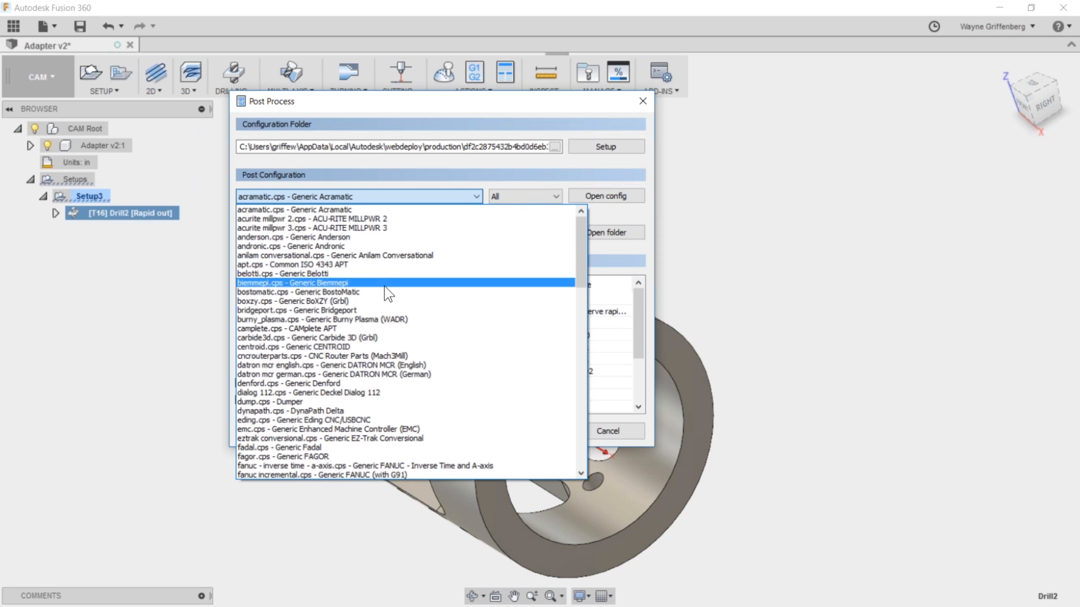
pyautogui.scroll(-5, 390, 345)
pyautogui.scroll(-4, 390, 346)
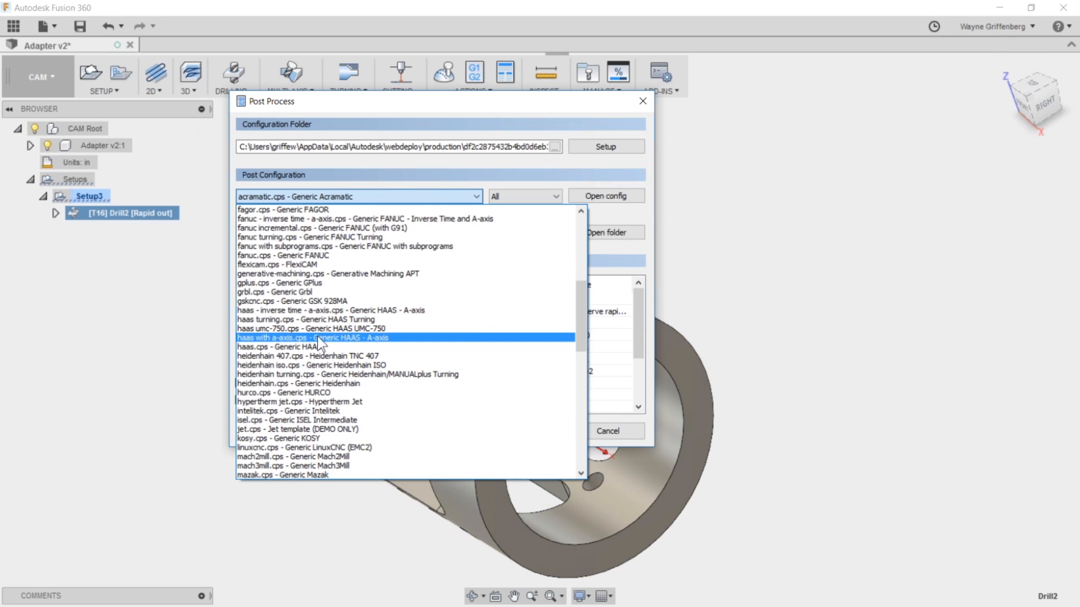
pyautogui.click(379, 338)
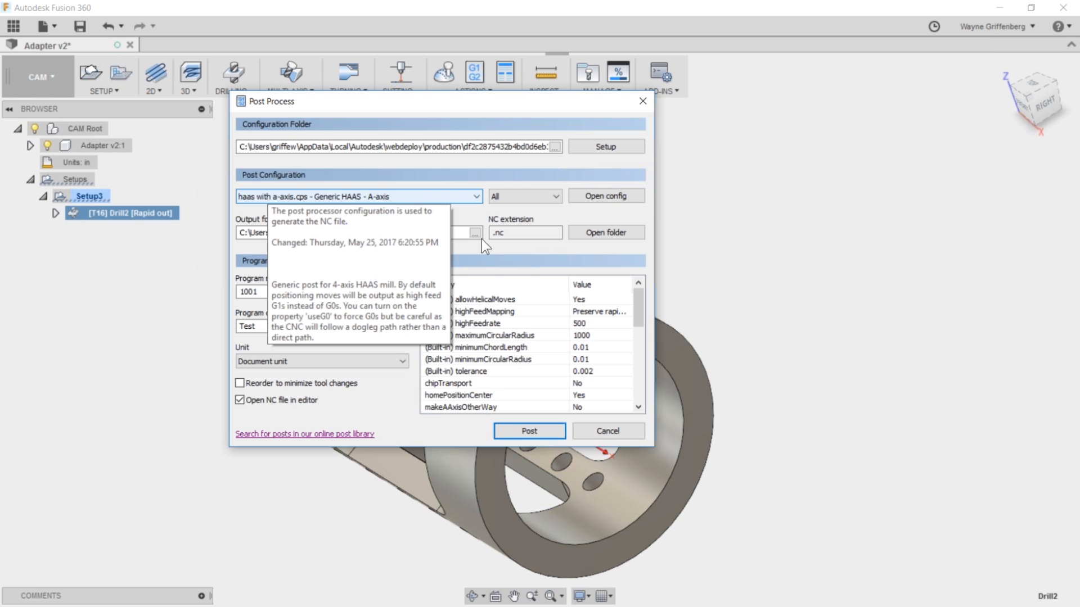
# Examine the HAAS A-axis post's properties down to the end of the list, including useG0 and useRadius.
pyautogui.moveTo(640, 295); pyautogui.dragTo(643, 335)
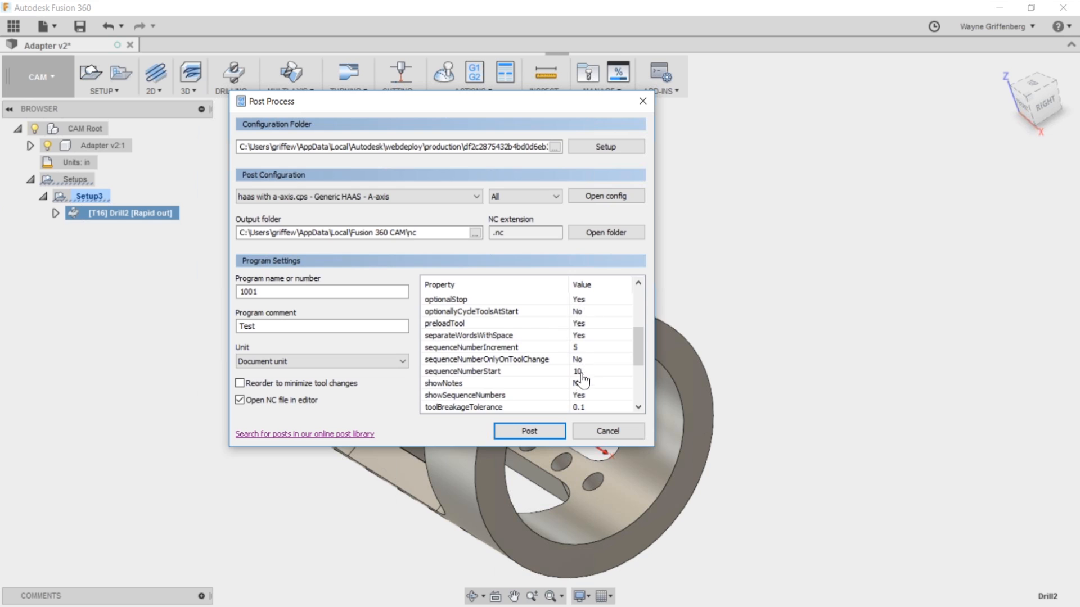
pyautogui.scroll(-1, 578, 383)
pyautogui.scroll(-1, 532, 351)
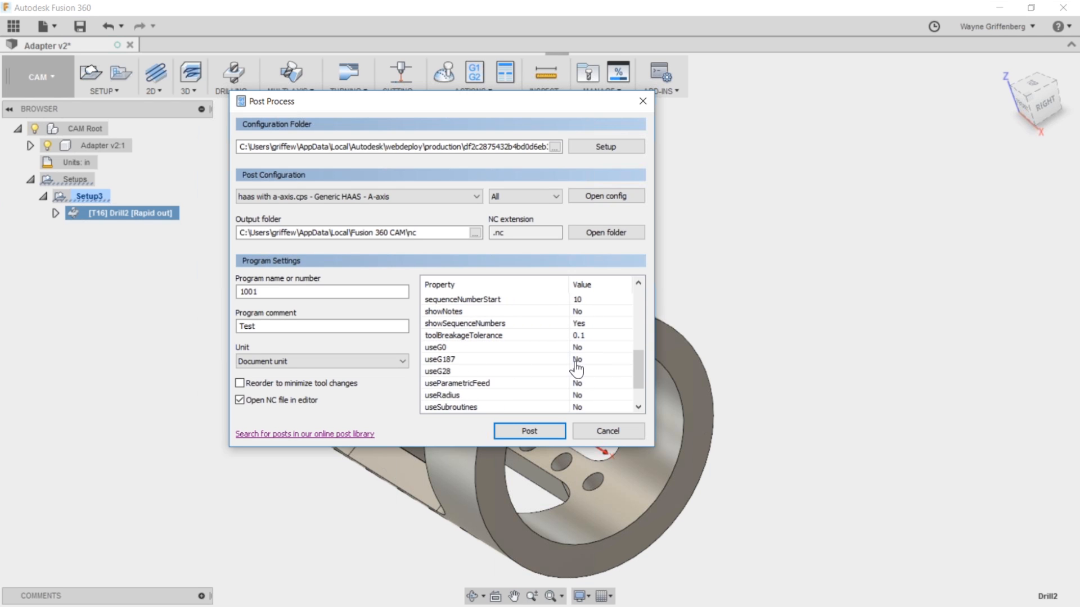
pyautogui.scroll(-1, 574, 369)
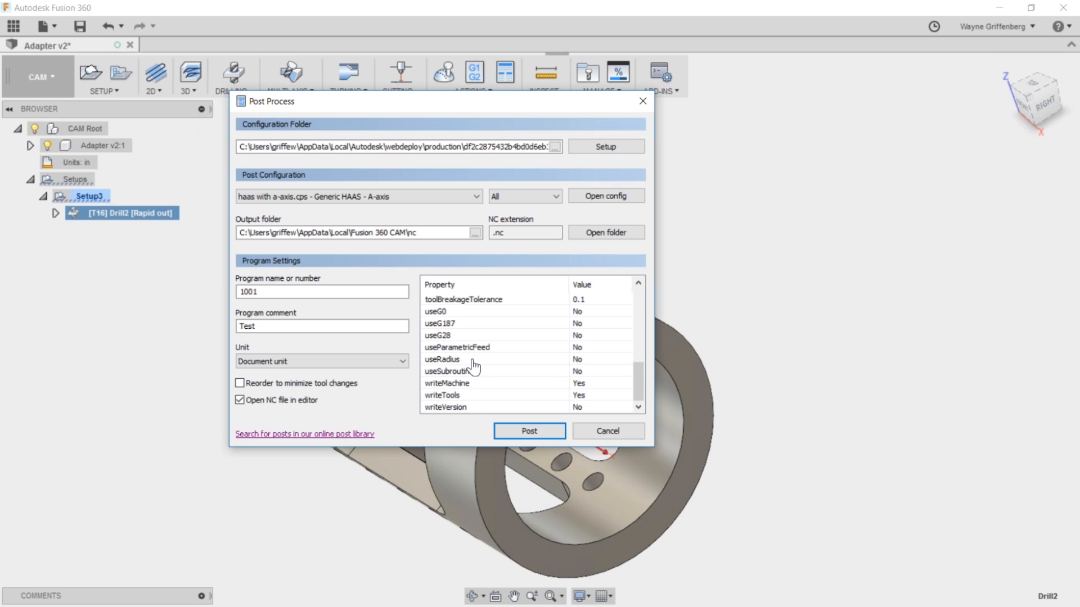
pyautogui.click(592, 361)
pyautogui.click(592, 361)
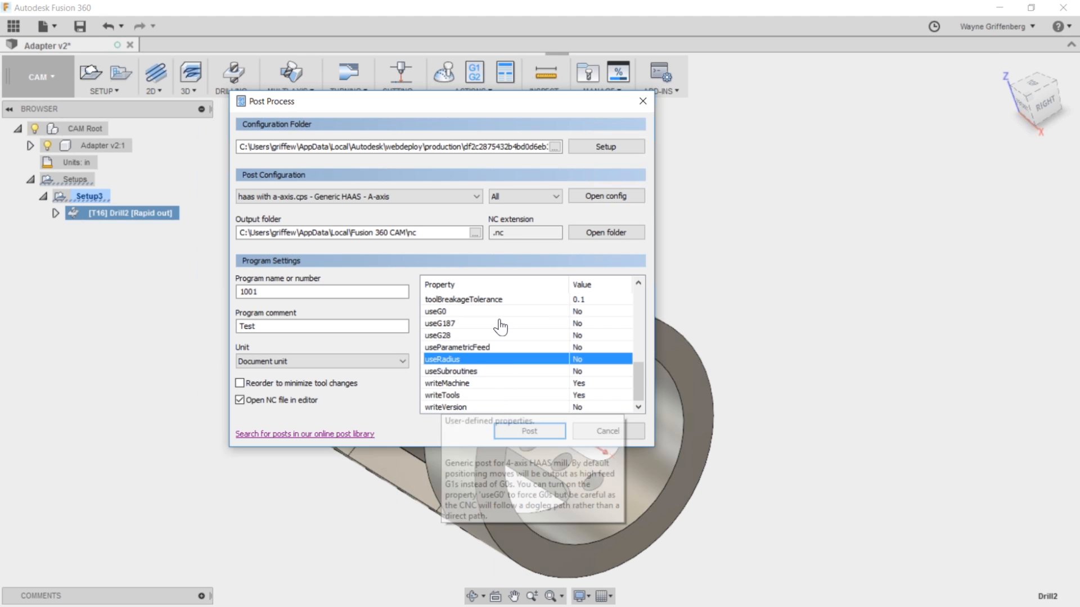
# Post process the Drill2 operation as 1001.nc, replacing the existing file.
pyautogui.click(526, 431)
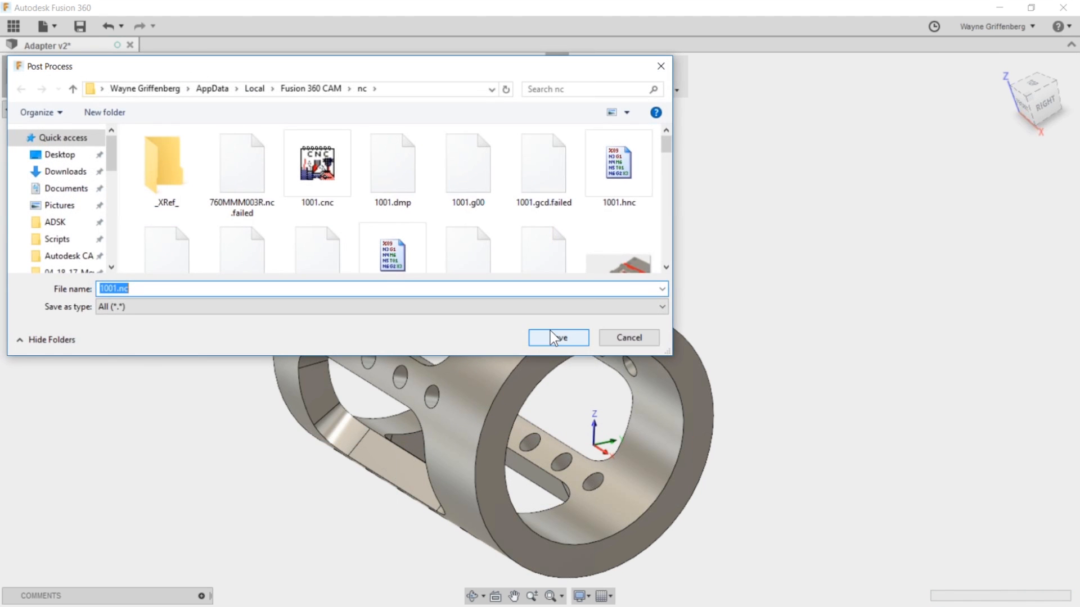
pyautogui.click(551, 333)
pyautogui.click(574, 311)
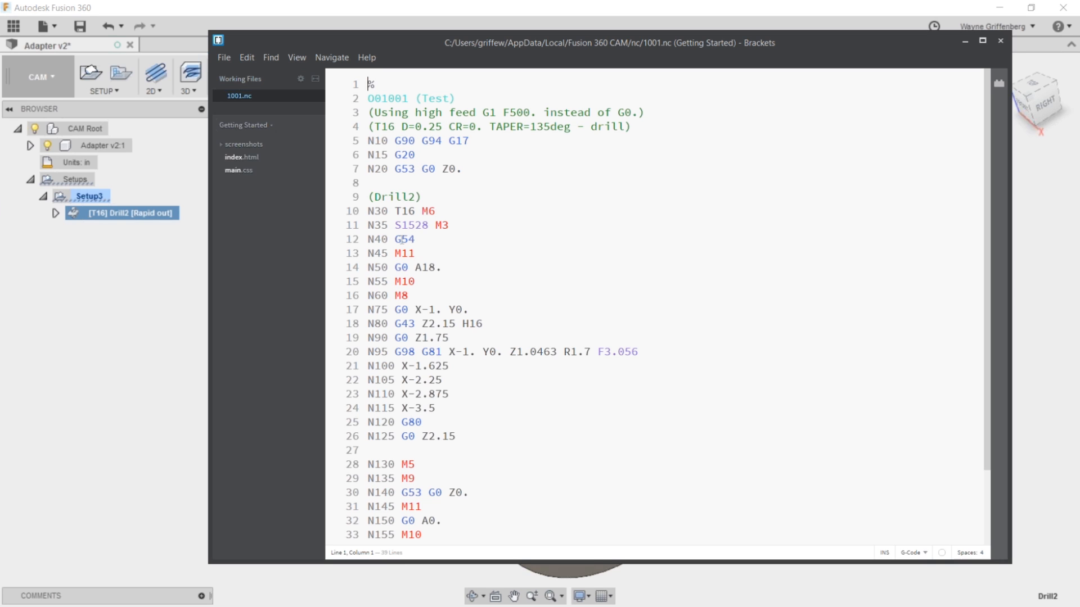
# Examine the A-axis rotation, coolant and drilling lines of 1001.nc down to the program's end, and return to Fusion 360.
pyautogui.moveTo(416, 254)
pyautogui.mouseDown()
pyautogui.moveTo(396, 254)
pyautogui.moveTo(436, 268)
pyautogui.moveTo(415, 268)
pyautogui.mouseUp()
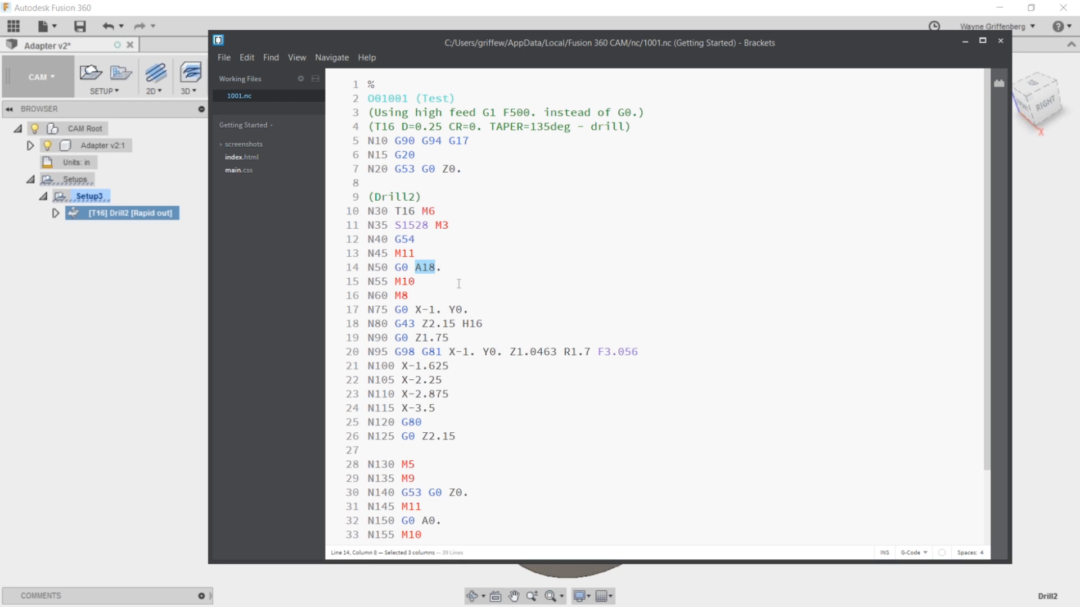
pyautogui.click(402, 295)
pyautogui.scroll(-2, 454, 342)
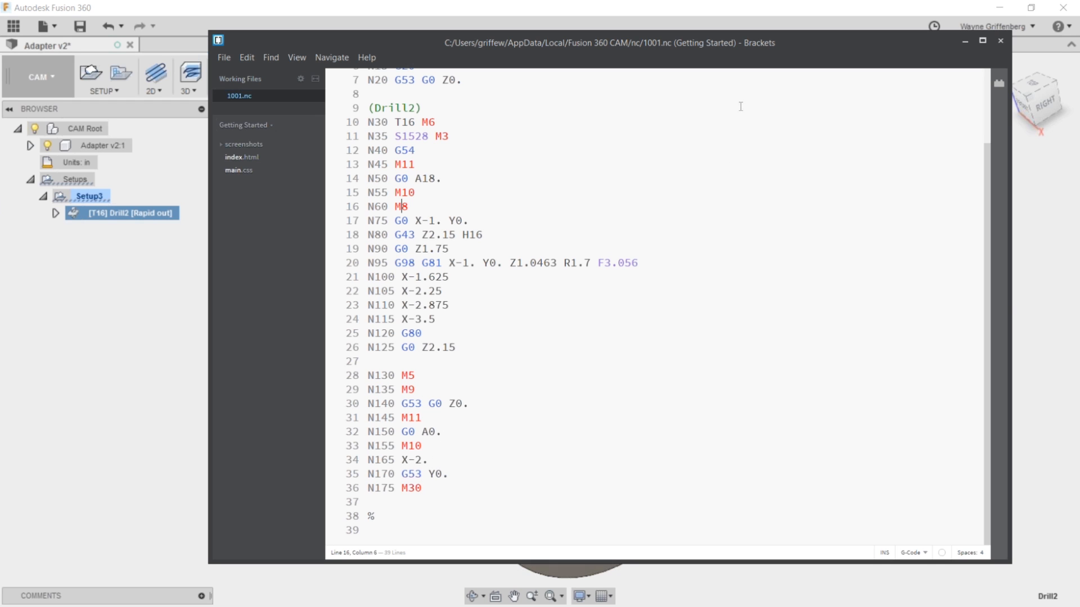
pyautogui.moveTo(667, 39); pyautogui.dragTo(630, 28)
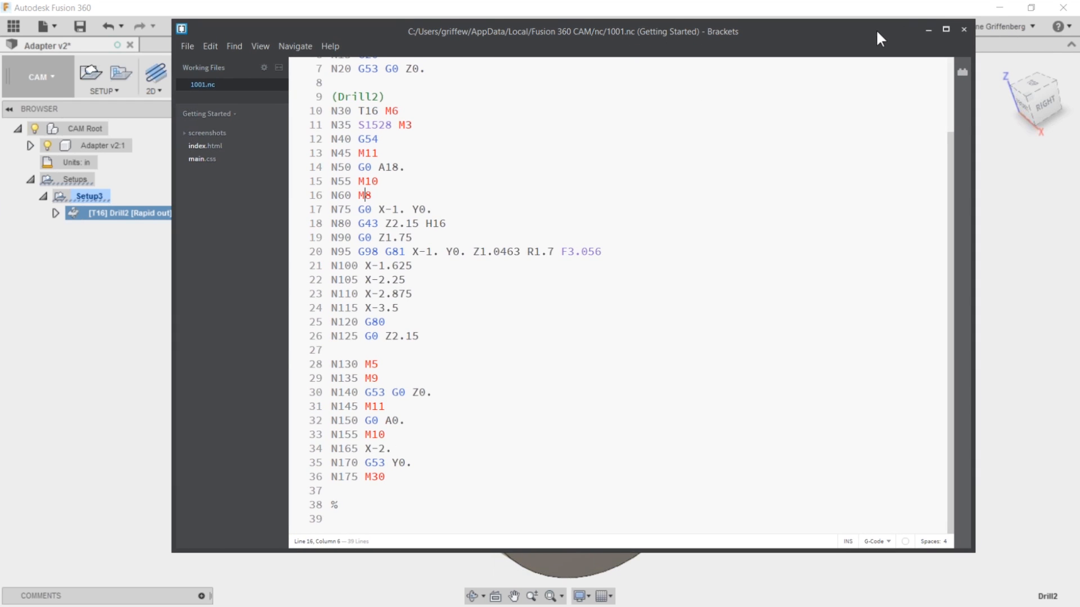
pyautogui.moveTo(882, 37); pyautogui.dragTo(900, 52)
pyautogui.scroll(2, 526, 254)
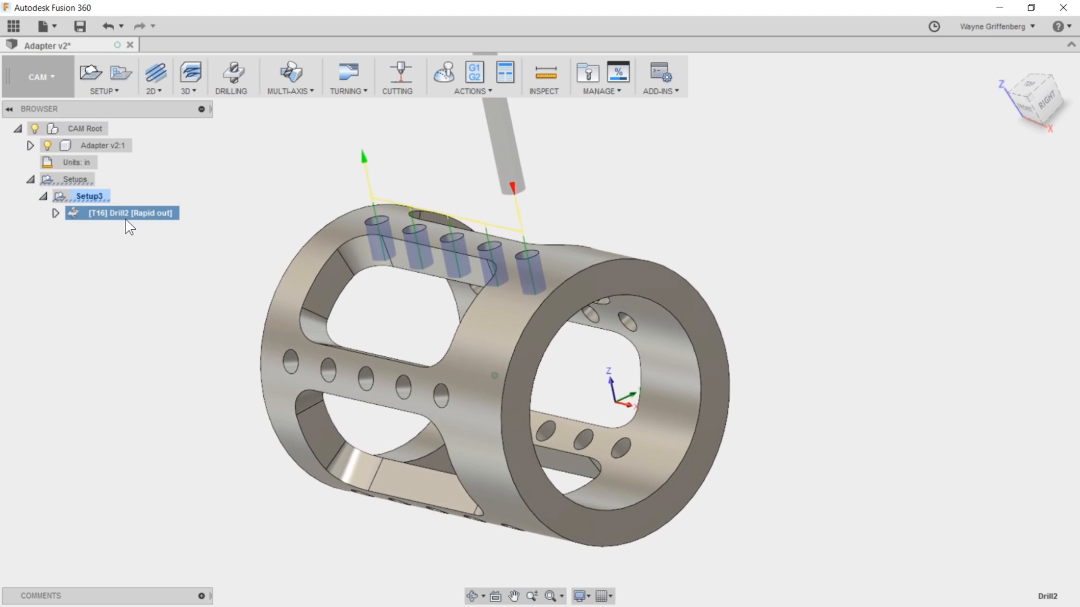
# Copy the Drill2 operation, paste it into Setup3, and select the original and the copy in turn to compare them.
pyautogui.rightClick(118, 214)
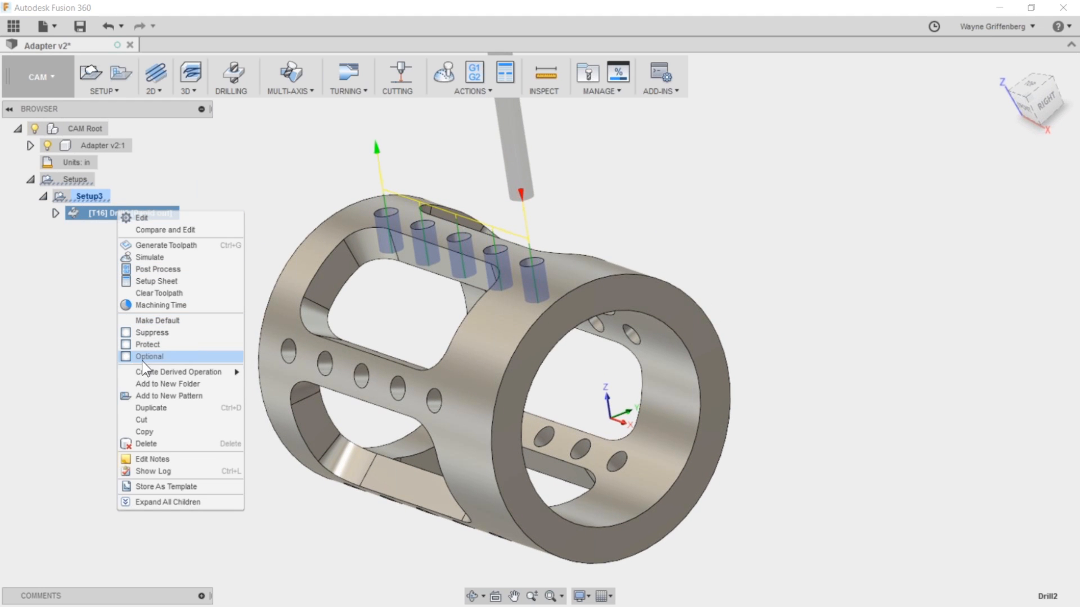
pyautogui.click(145, 432)
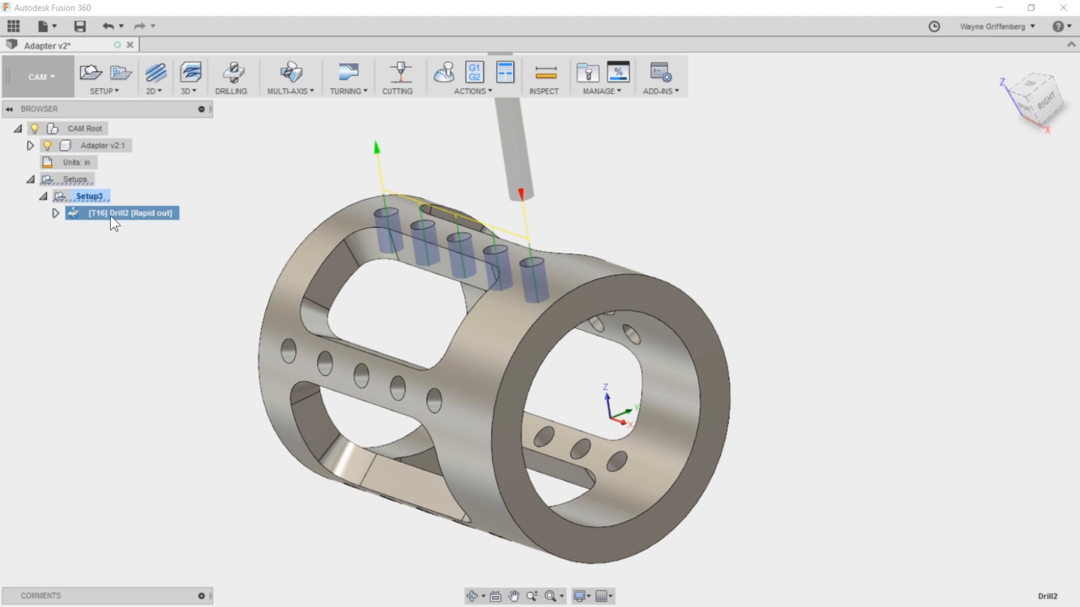
pyautogui.rightClick(80, 196)
pyautogui.click(147, 376)
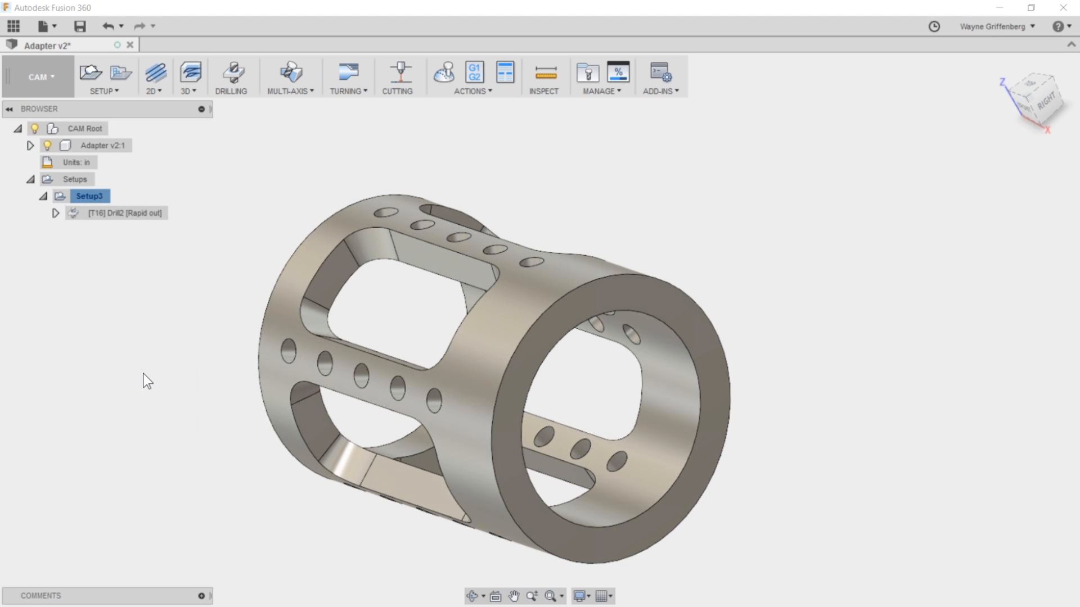
pyautogui.click(144, 214)
pyautogui.click(144, 229)
pyautogui.click(144, 213)
pyautogui.click(144, 231)
# Edit the Drill2 (2) operation and replace its tool orientation Z axis with a face aligned to the upper row of holes.
pyautogui.rightClick(131, 230)
pyautogui.click(165, 238)
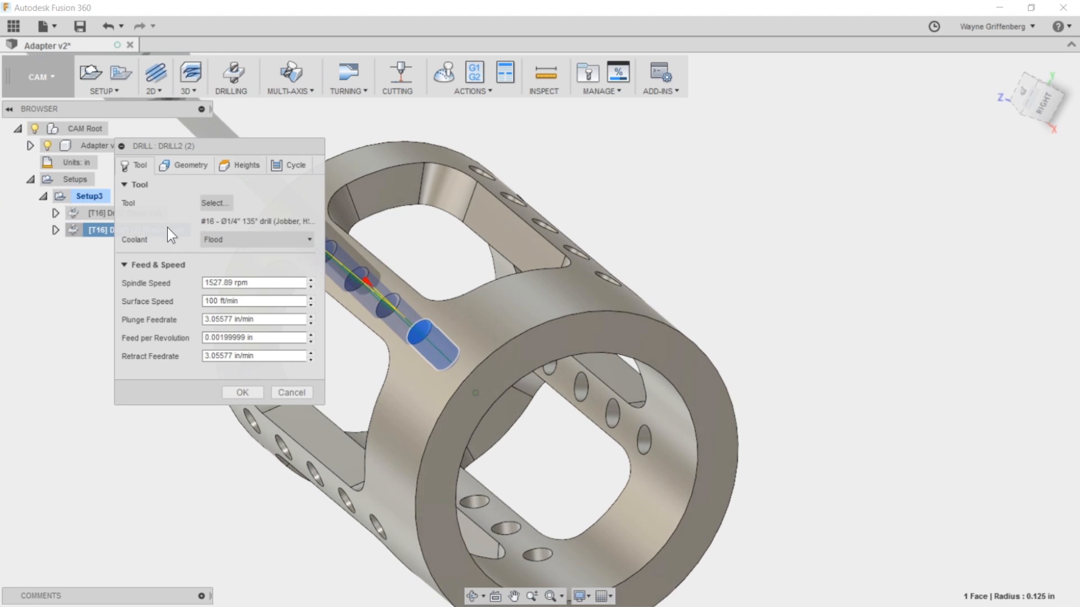
pyautogui.click(181, 165)
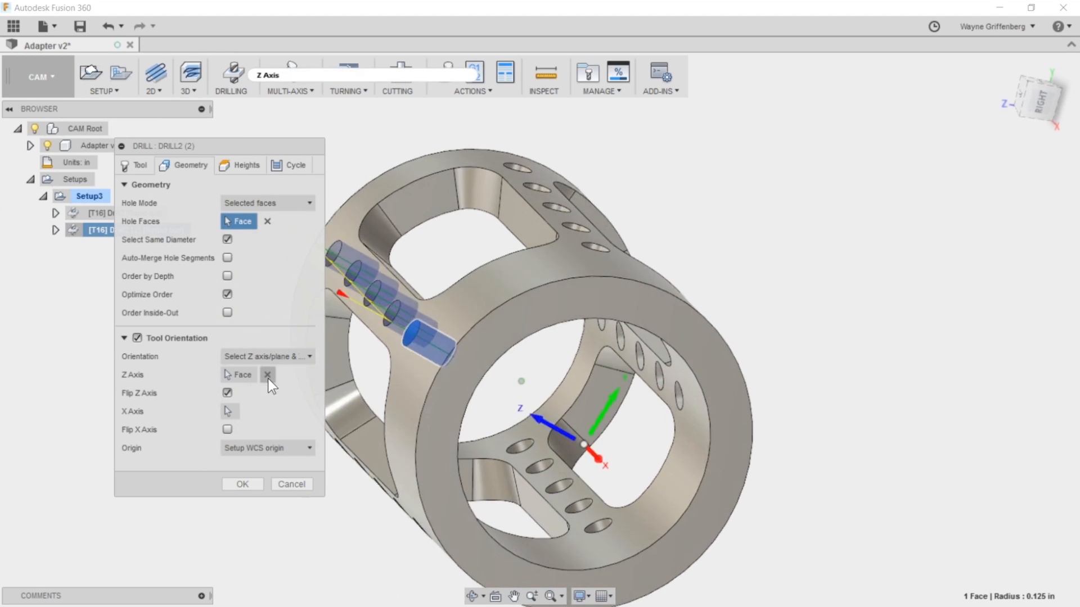
pyautogui.click(268, 375)
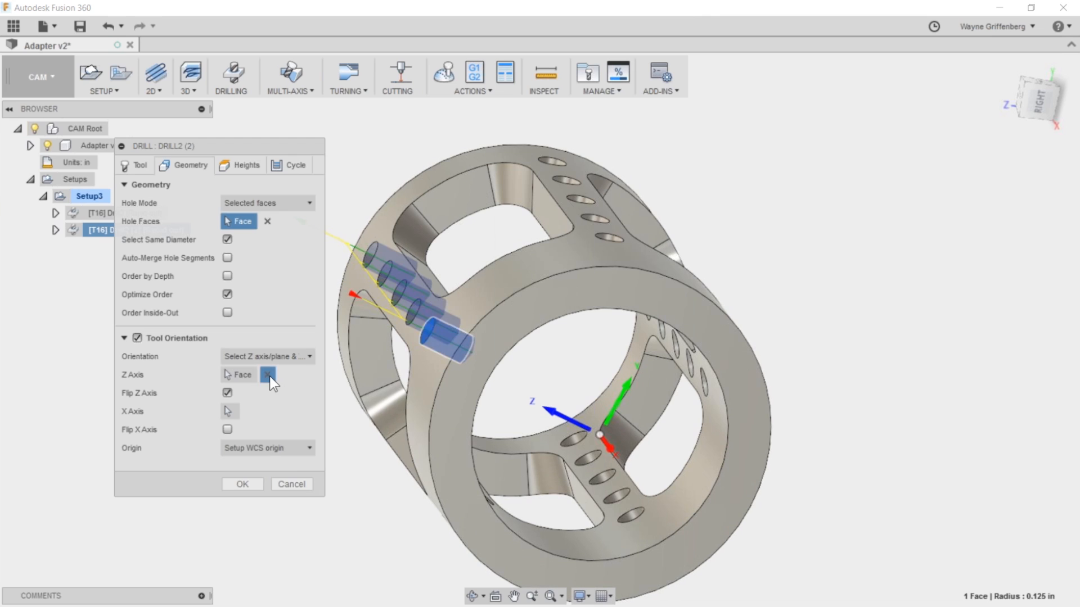
pyautogui.click(562, 232)
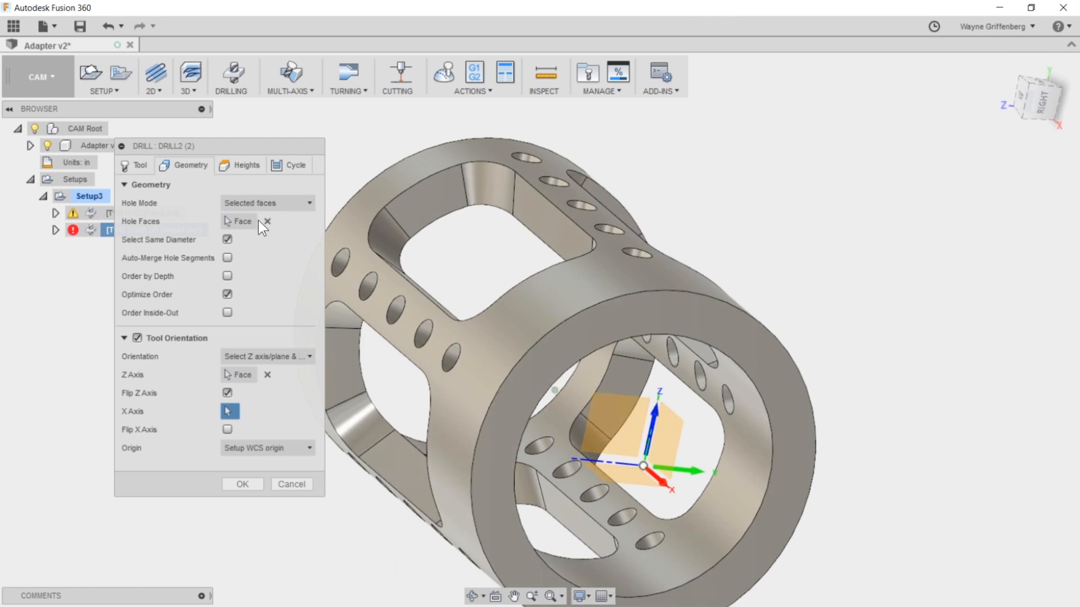
pyautogui.click(269, 221)
pyautogui.click(526, 365)
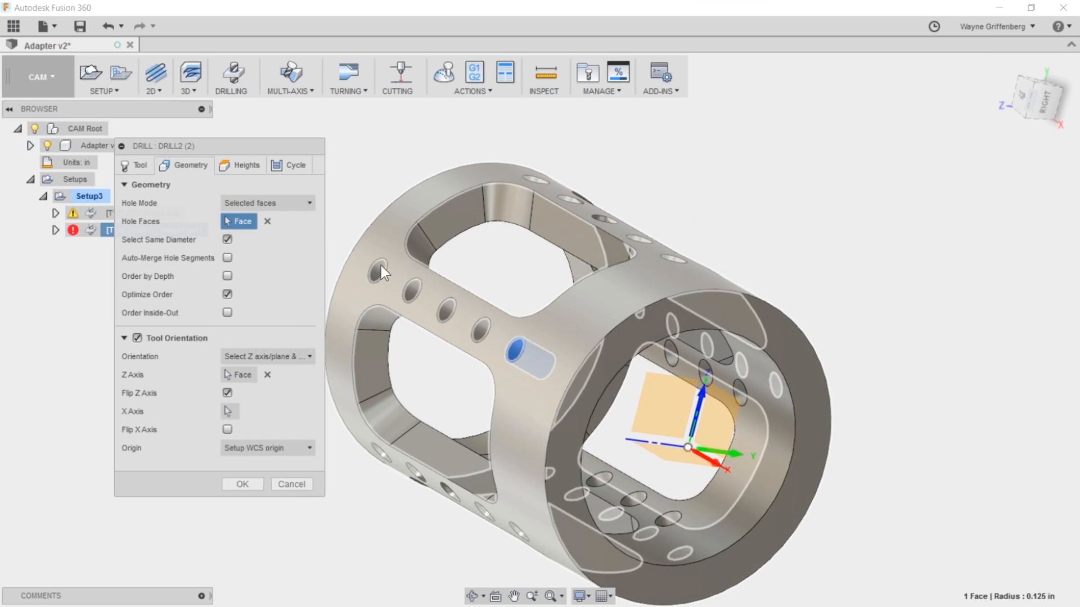
pyautogui.click(265, 221)
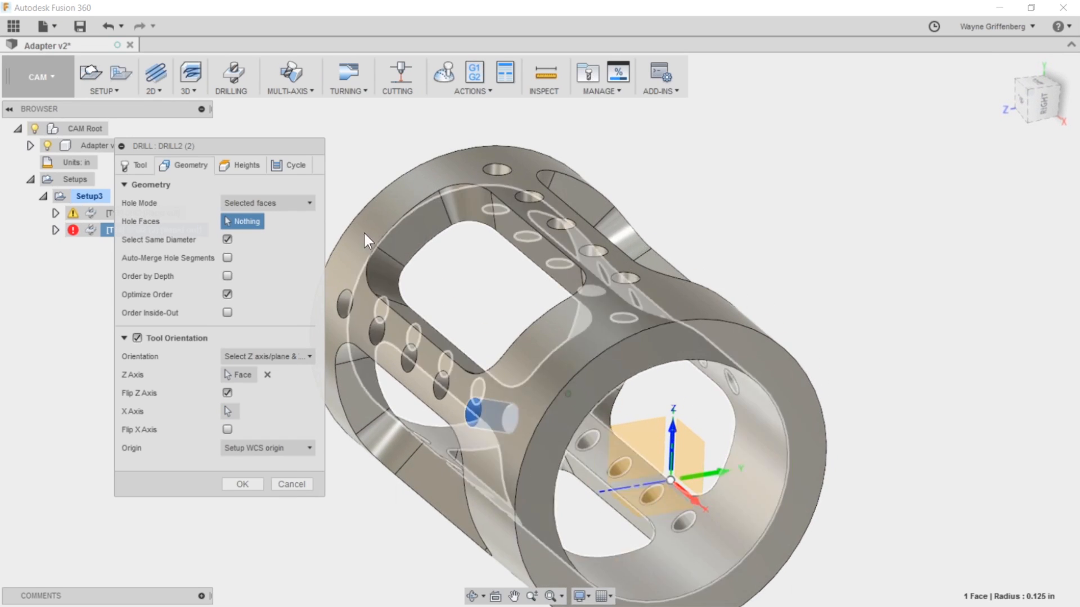
pyautogui.click(624, 279)
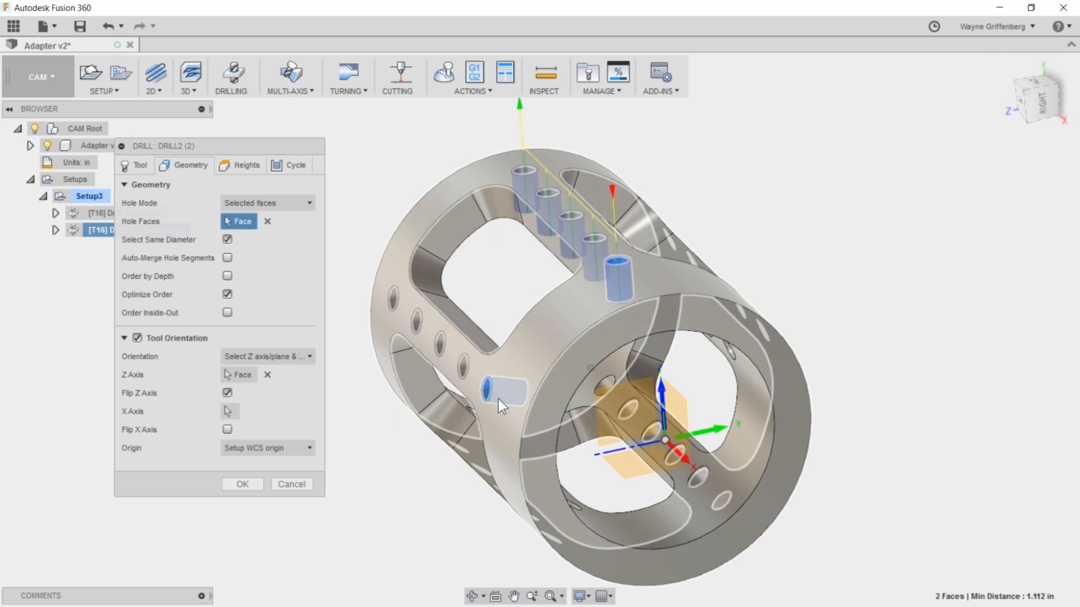
# Clear the hole faces of Drill2 (2), pick the upper row's hole nearest the ring end, and accept the operation.
pyautogui.click(268, 223)
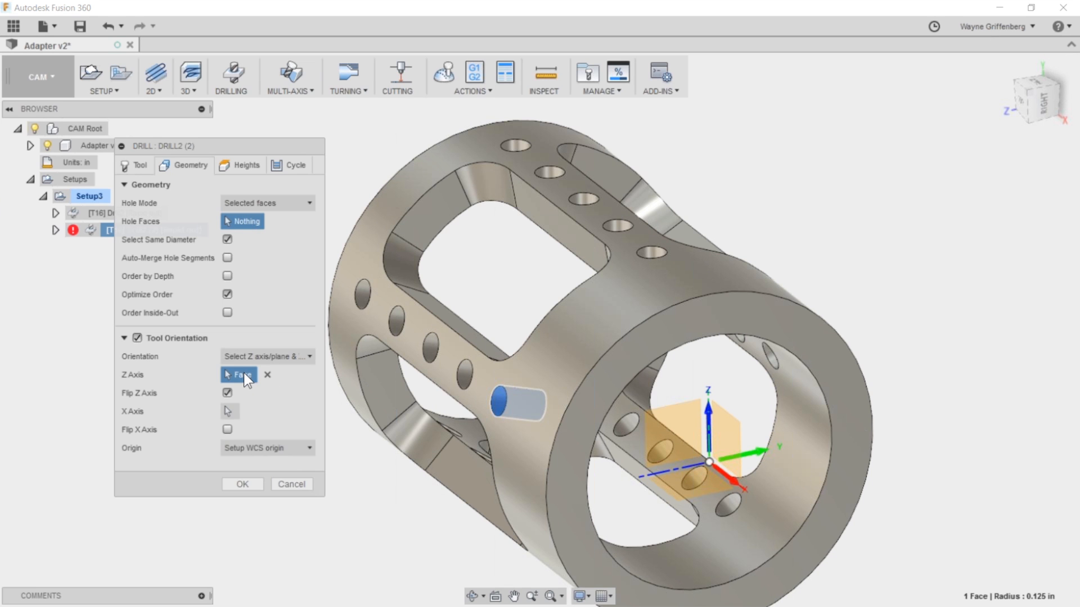
pyautogui.click(244, 372)
pyautogui.click(241, 221)
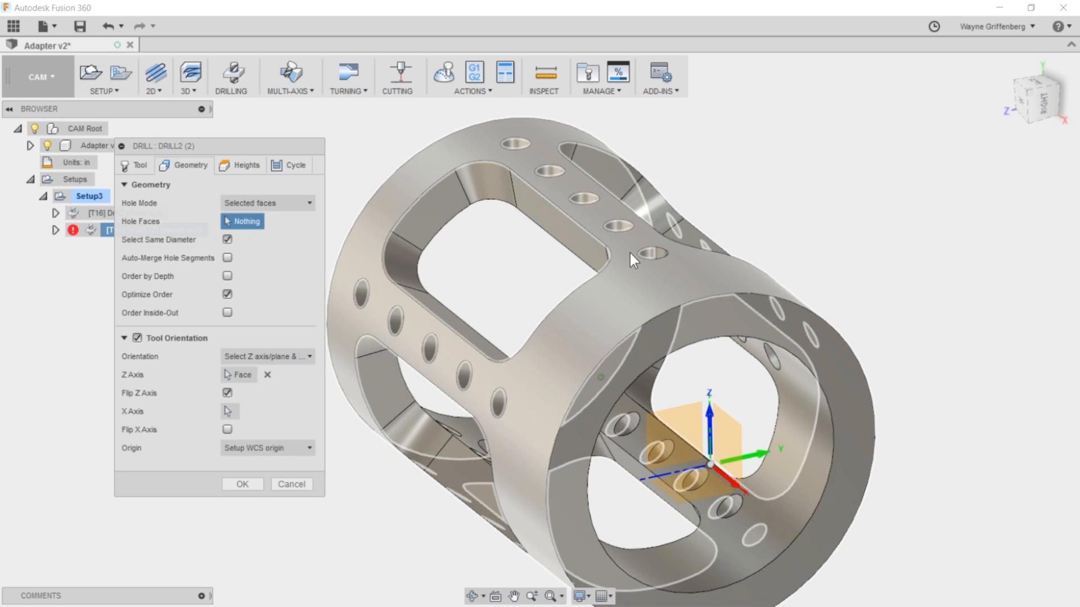
pyautogui.click(650, 252)
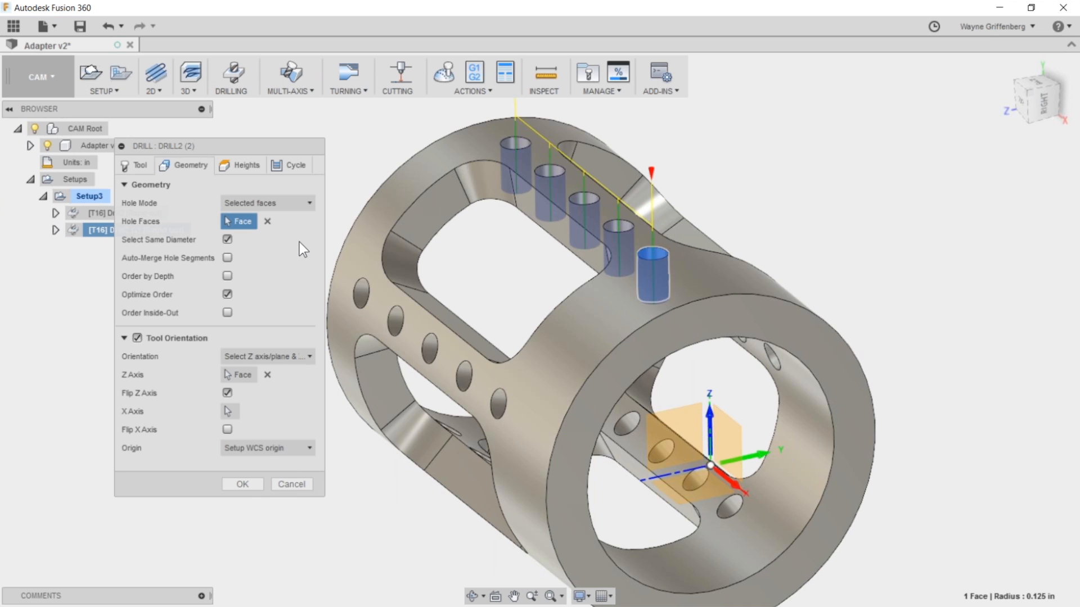
pyautogui.scroll(-2, 876, 283)
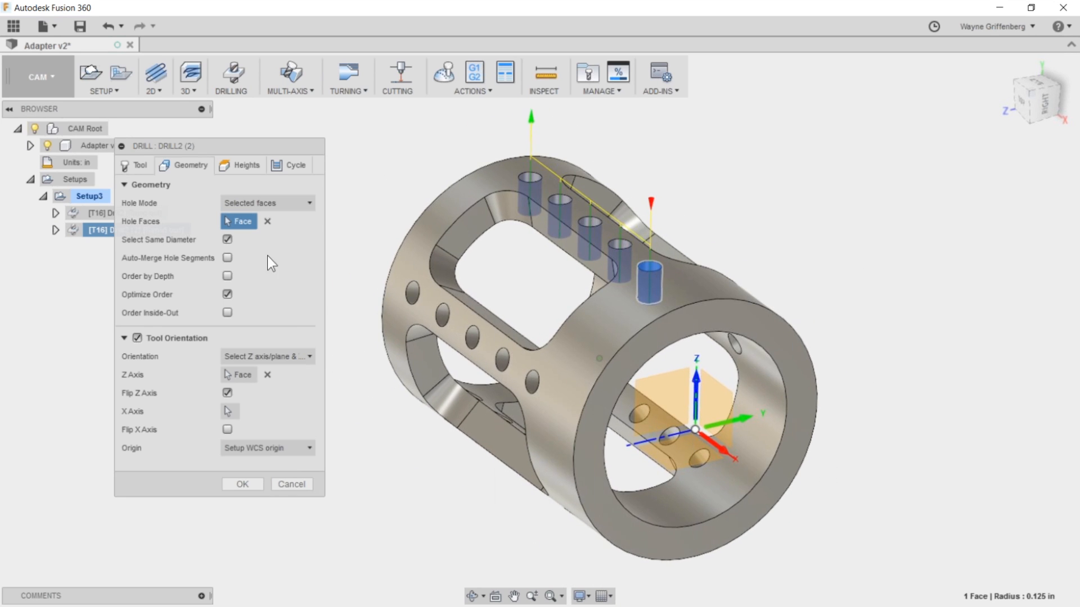
pyautogui.click(242, 485)
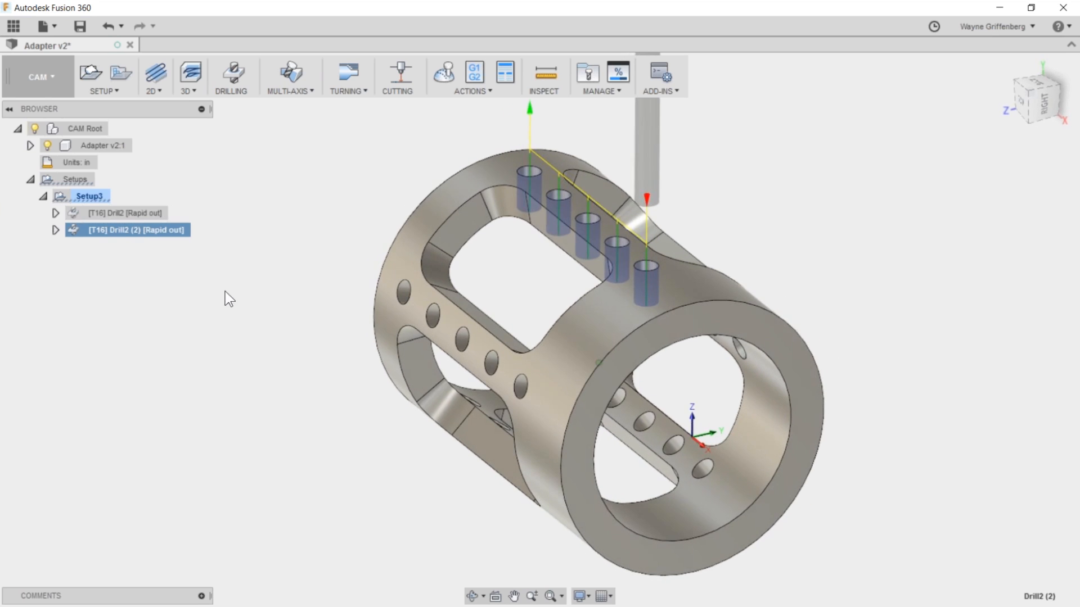
# Compare the toolpaths and tool directions of Drill2 and Drill2 (2) by selecting each operation in turn.
pyautogui.click(137, 212)
pyautogui.click(137, 227)
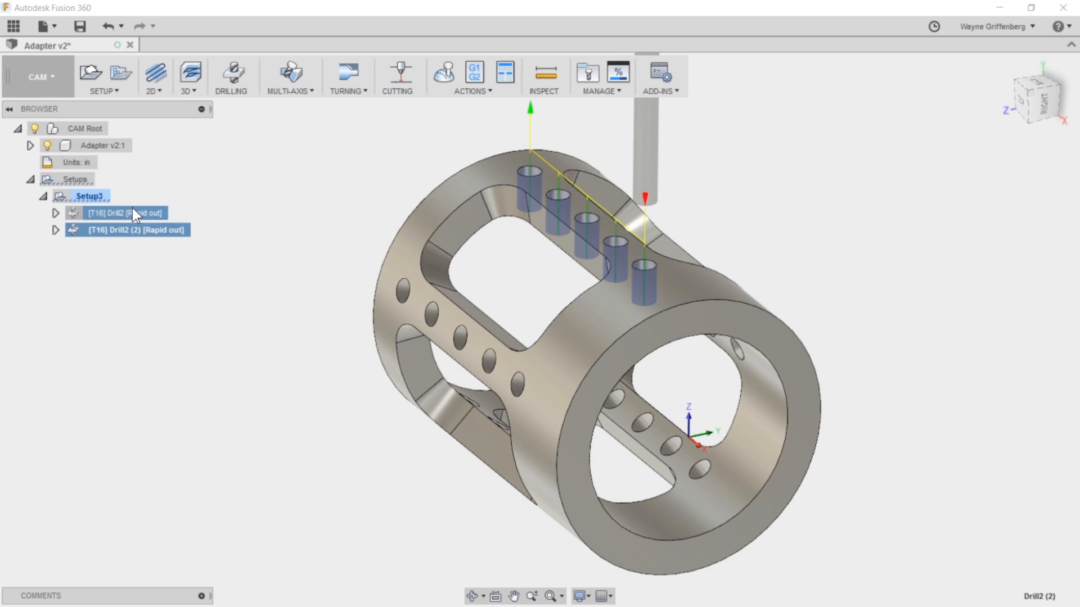
pyautogui.click(133, 212)
pyautogui.click(133, 229)
pyautogui.click(131, 213)
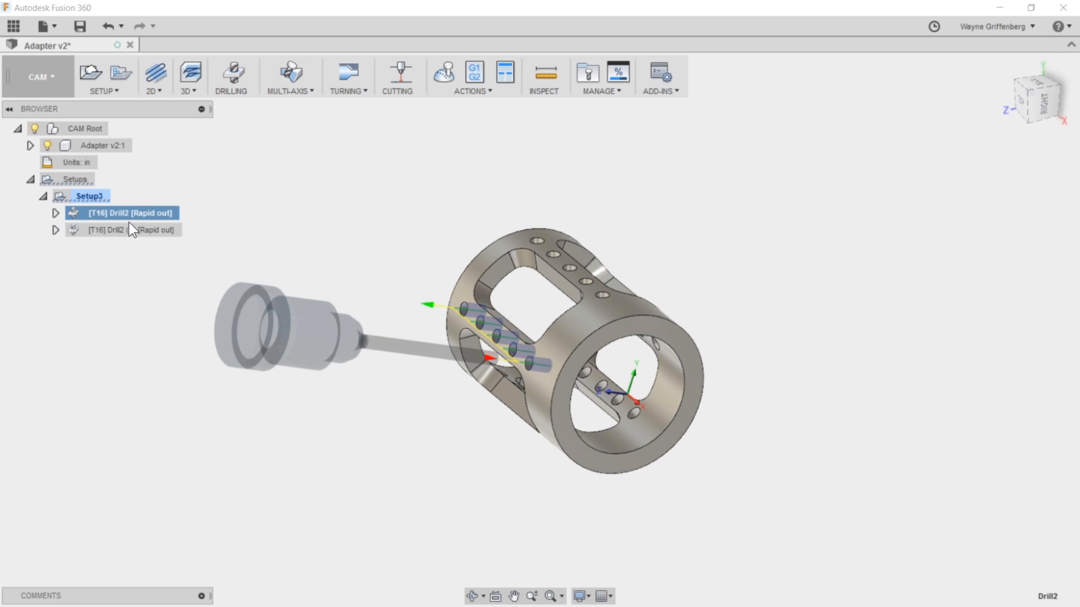
pyautogui.click(130, 227)
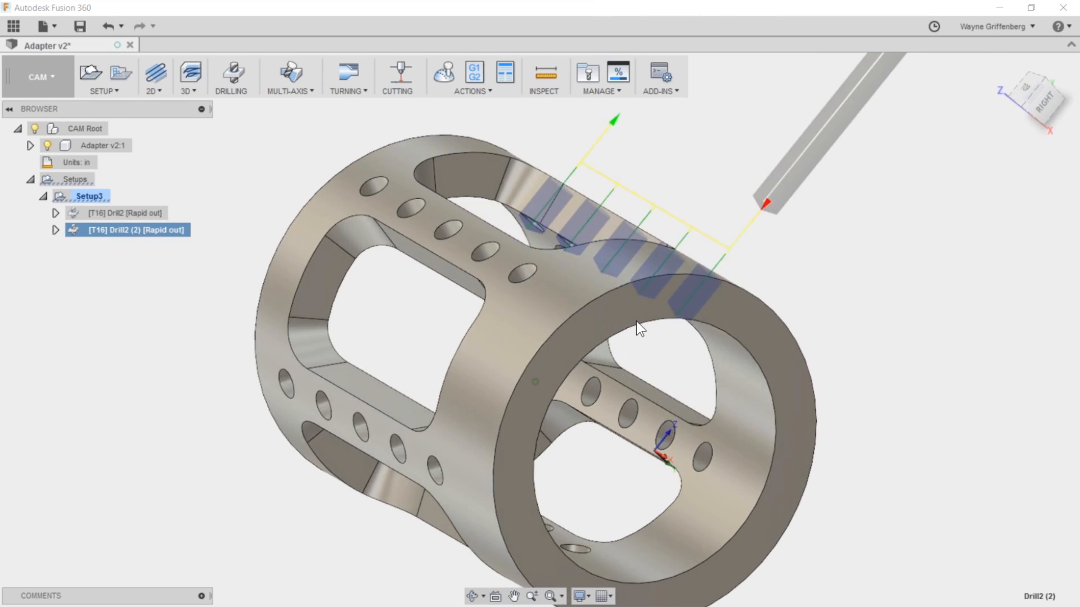
# Post process Setup3 with both drill operations and replace the existing 1001.nc file.
pyautogui.click(87, 196)
pyautogui.click(473, 72)
pyautogui.click(530, 431)
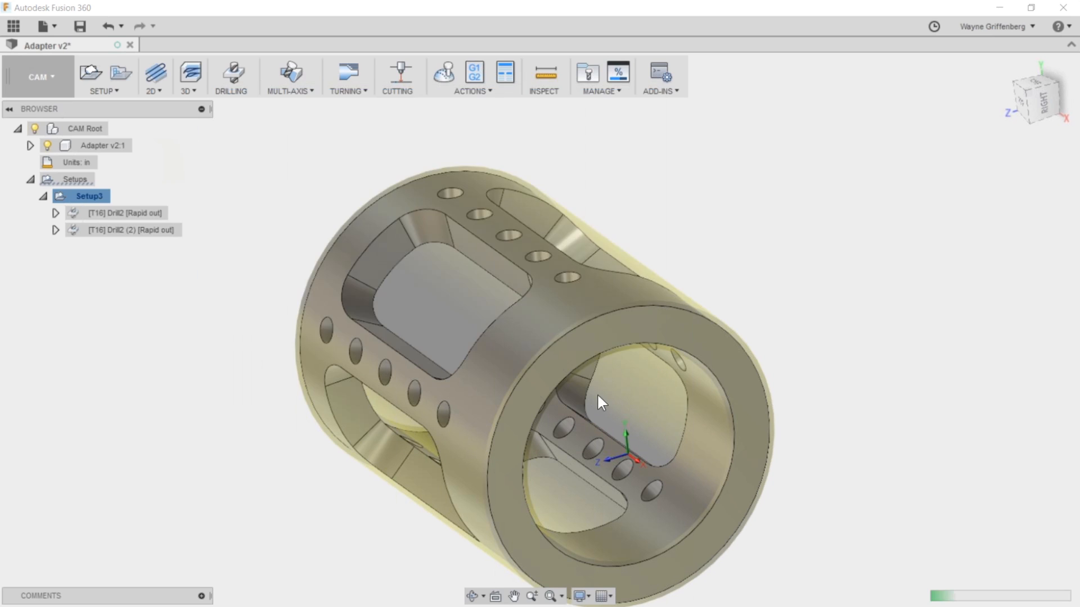
pyautogui.click(558, 338)
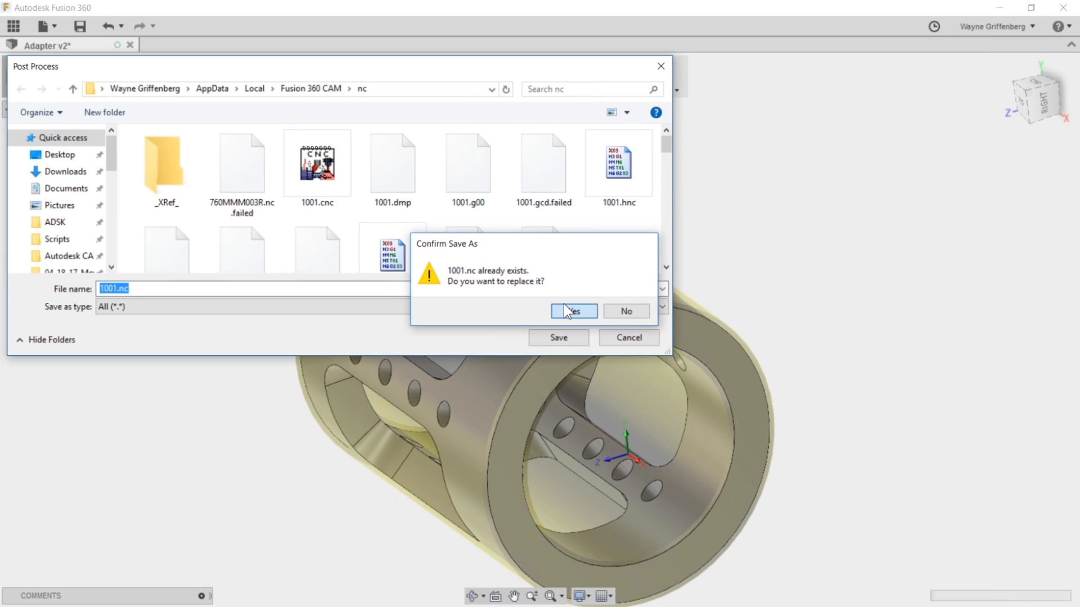
pyautogui.click(571, 309)
# Examine the A-axis rotation of each drill operation and the program end in the posted code, then return to the CAM model.
pyautogui.moveTo(417, 270); pyautogui.dragTo(397, 271)
pyautogui.scroll(-5, 494, 341)
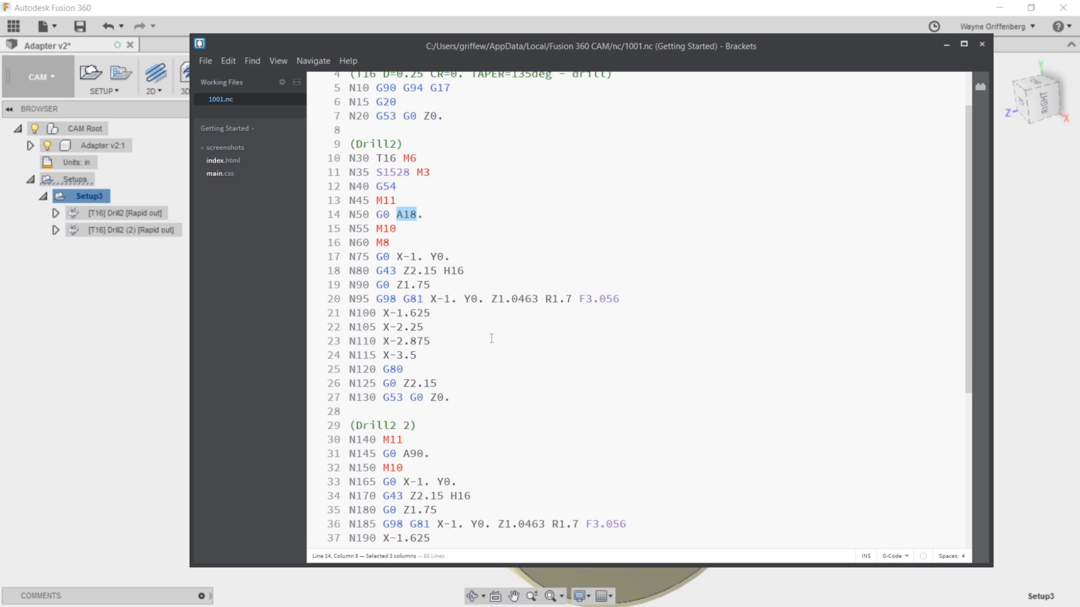
pyautogui.moveTo(422, 285); pyautogui.dragTo(403, 284)
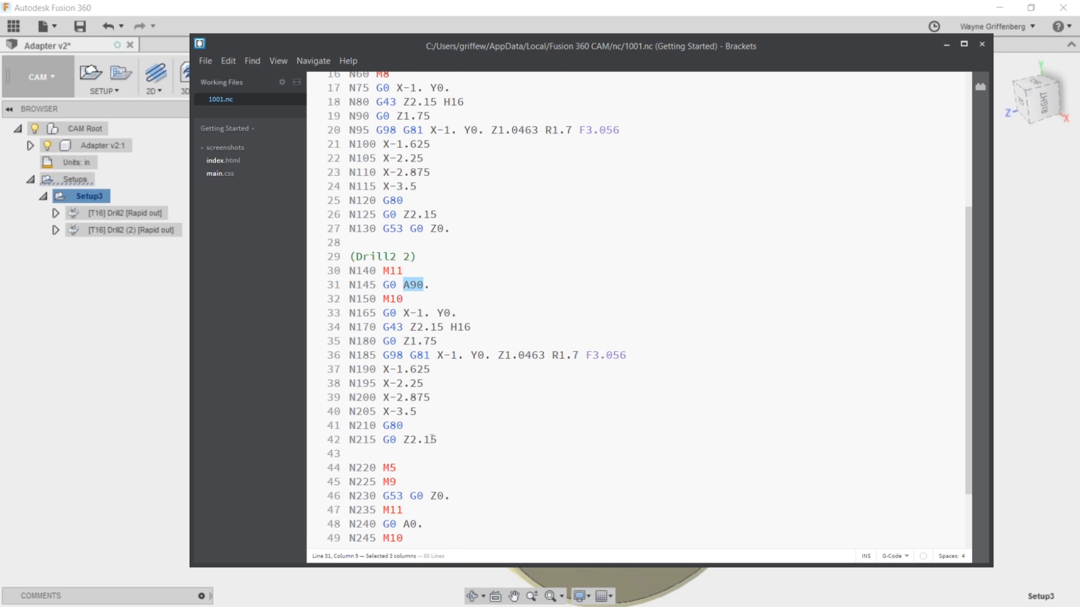
pyautogui.scroll(-2, 431, 440)
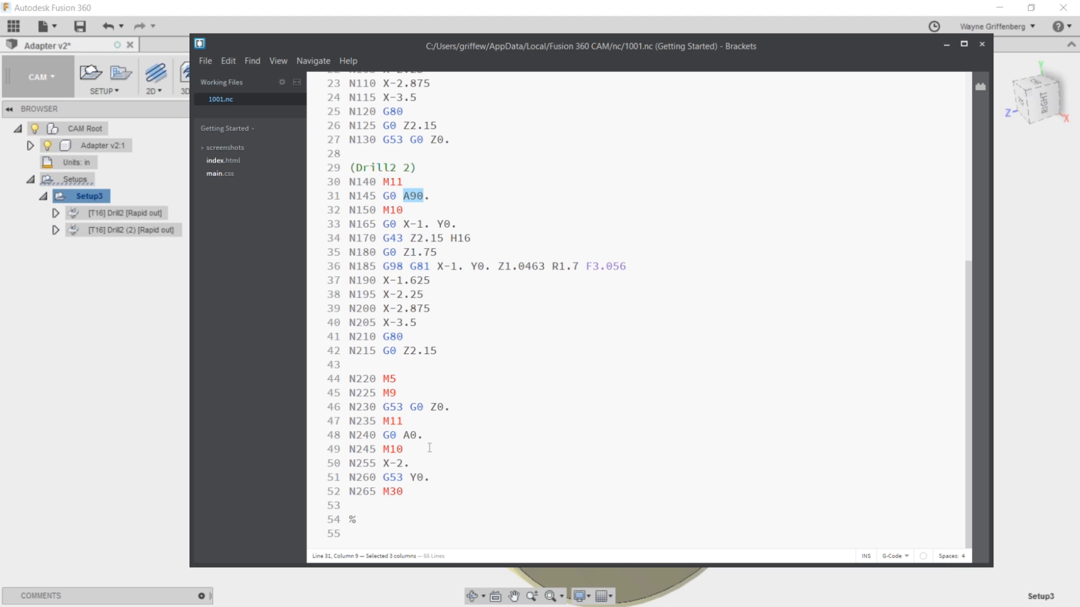
pyautogui.click(945, 45)
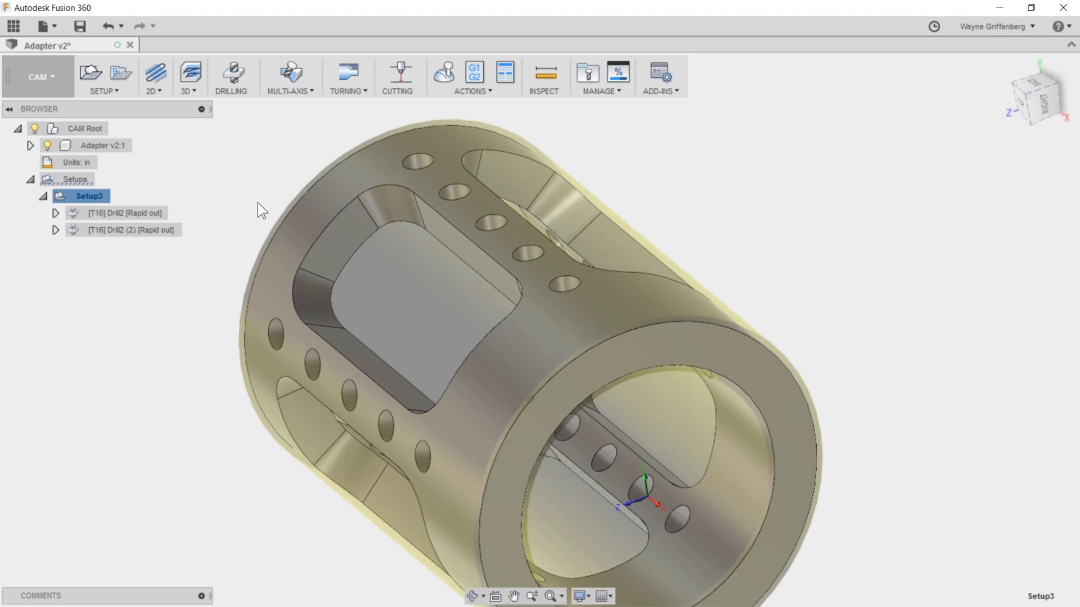
# Delete the Drill2 (2) operation from Setup3.
pyautogui.keyDown('shift'); pyautogui.moveTo(158, 301); pyautogui.dragTo(546, 248, button='middle'); pyautogui.keyUp('shift')
pyautogui.scroll(-2, 218, 269)
pyautogui.scroll(3, 200, 282)
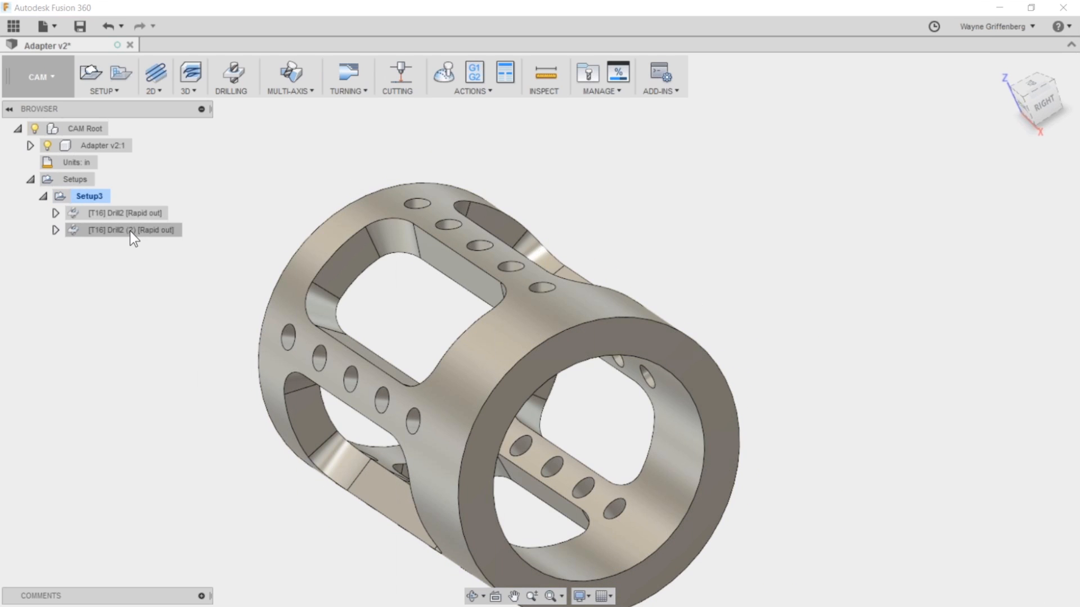
pyautogui.click(130, 231)
pyautogui.rightClick(130, 230)
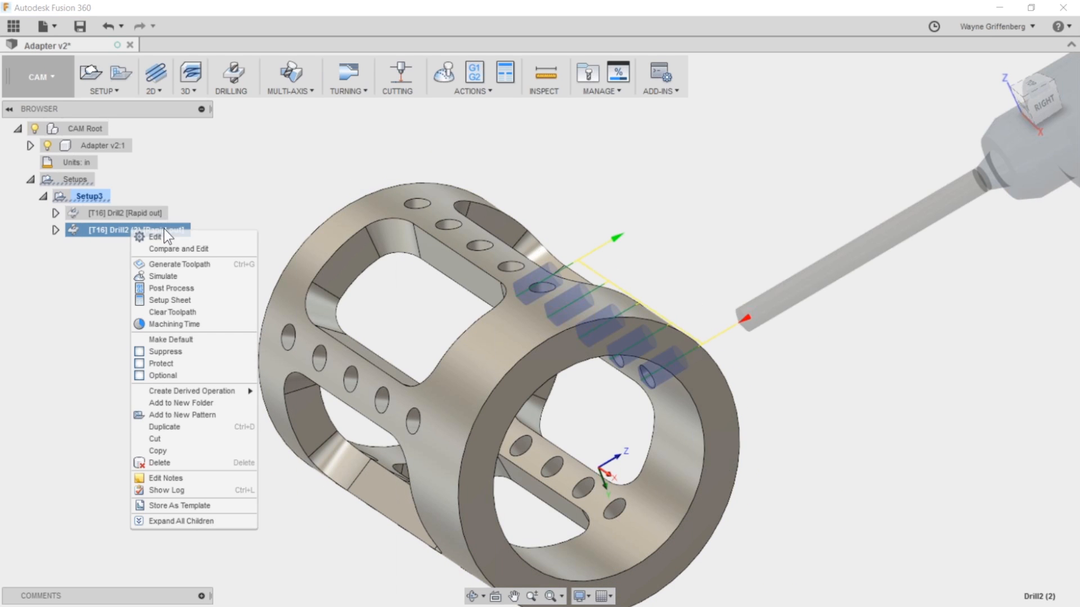
pyautogui.click(183, 461)
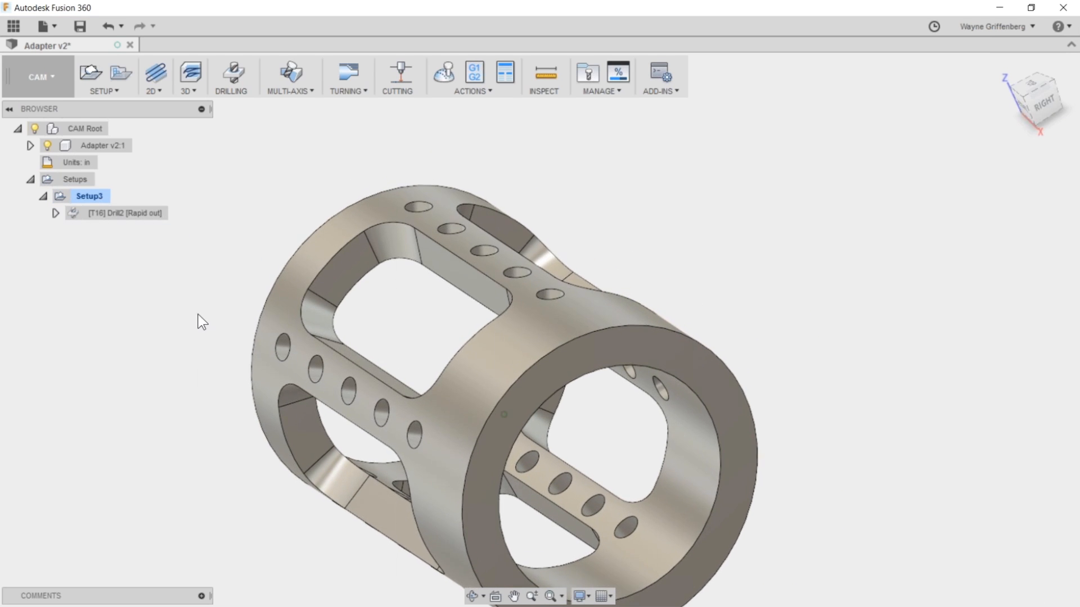
# Create a circular pattern of Drill2 around the adapter's inner bore face with 5 equally spaced instances over 360 degrees.
pyautogui.click(129, 214)
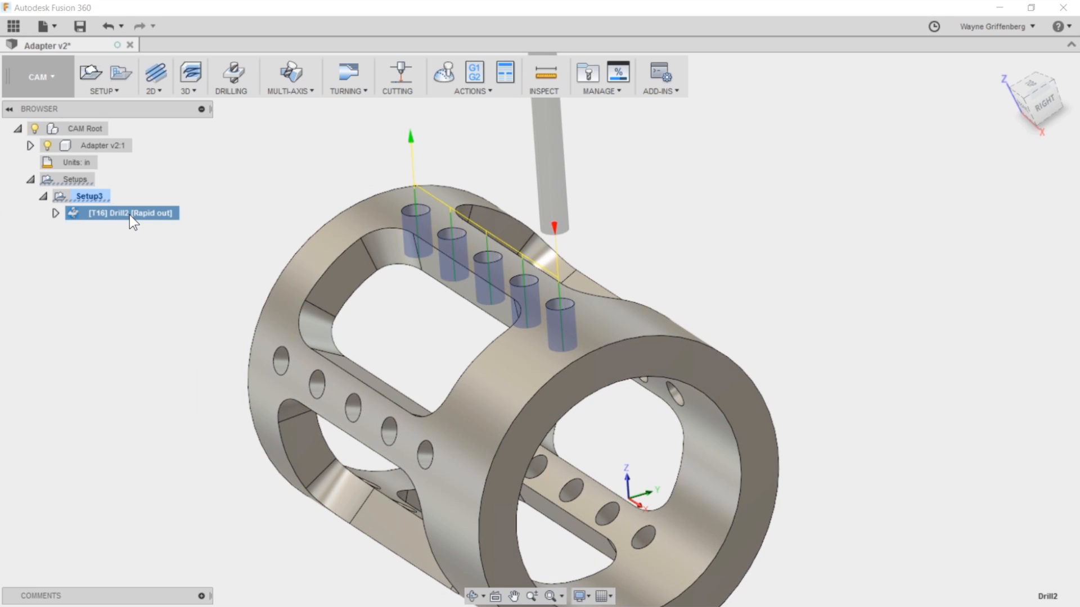
pyautogui.click(118, 72)
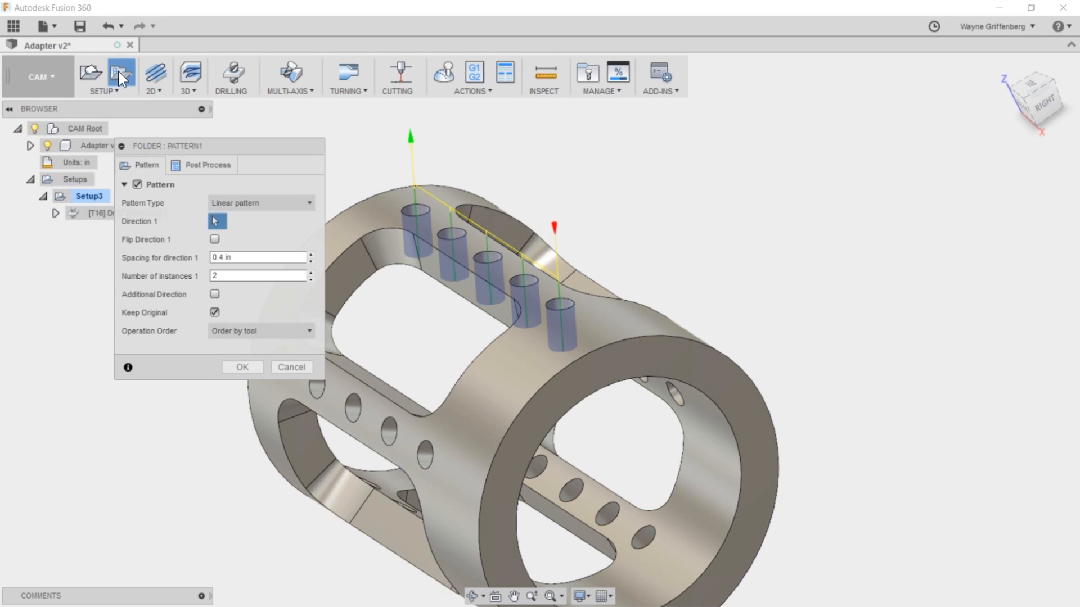
pyautogui.click(290, 202)
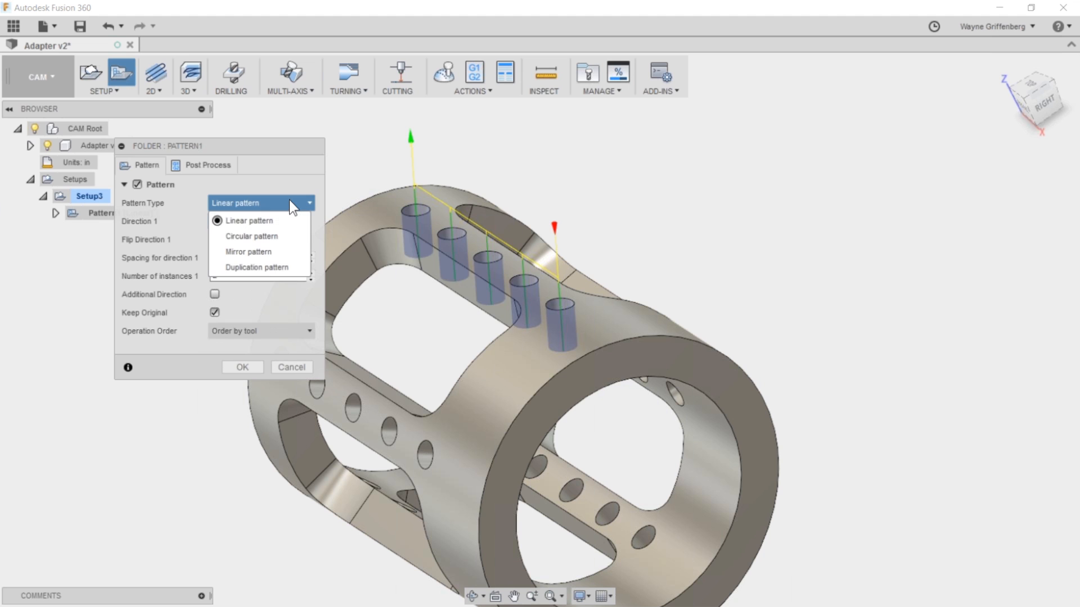
pyautogui.click(270, 235)
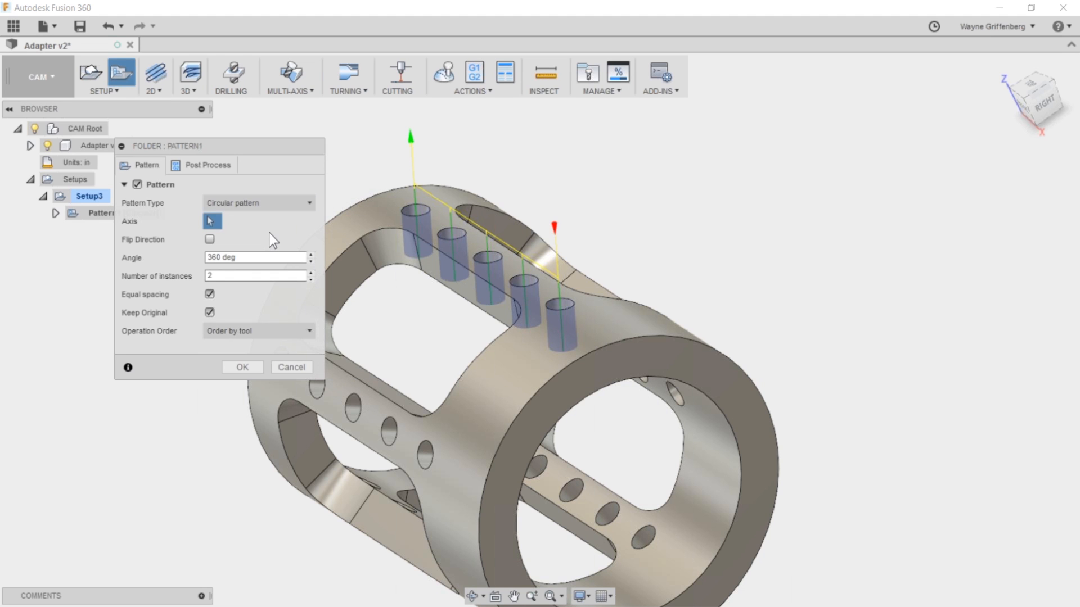
pyautogui.click(209, 221)
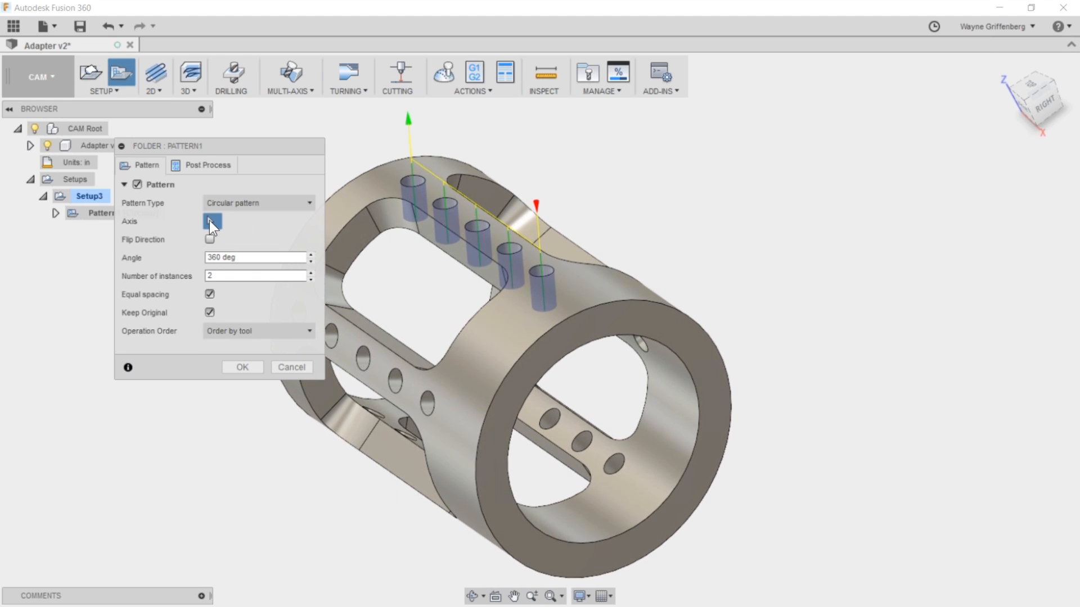
pyautogui.click(670, 445)
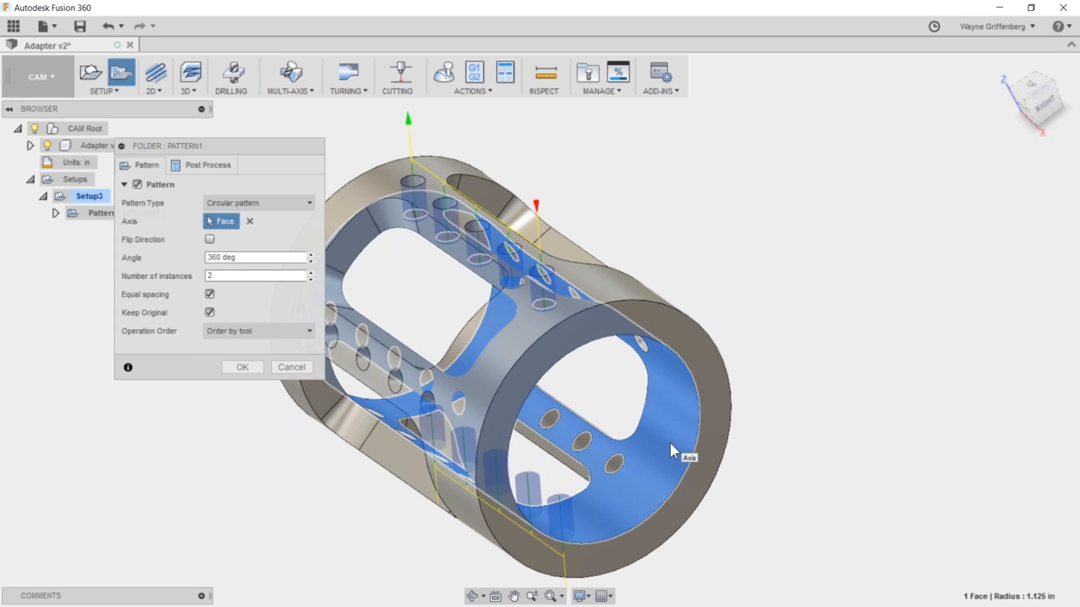
pyautogui.moveTo(221, 276); pyautogui.dragTo(167, 279)
pyautogui.write('5')
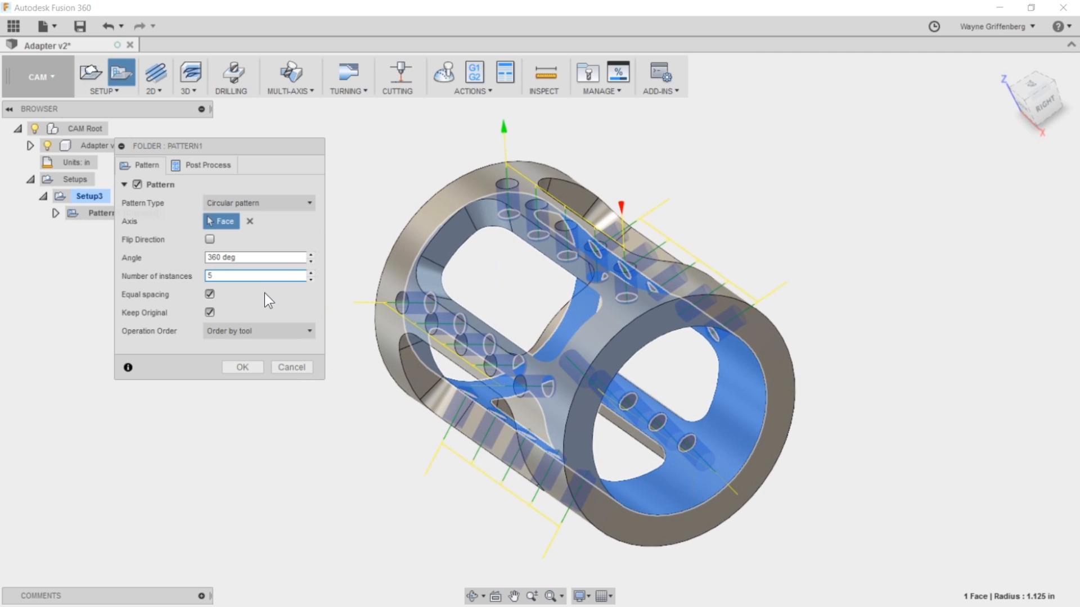
pyautogui.click(242, 367)
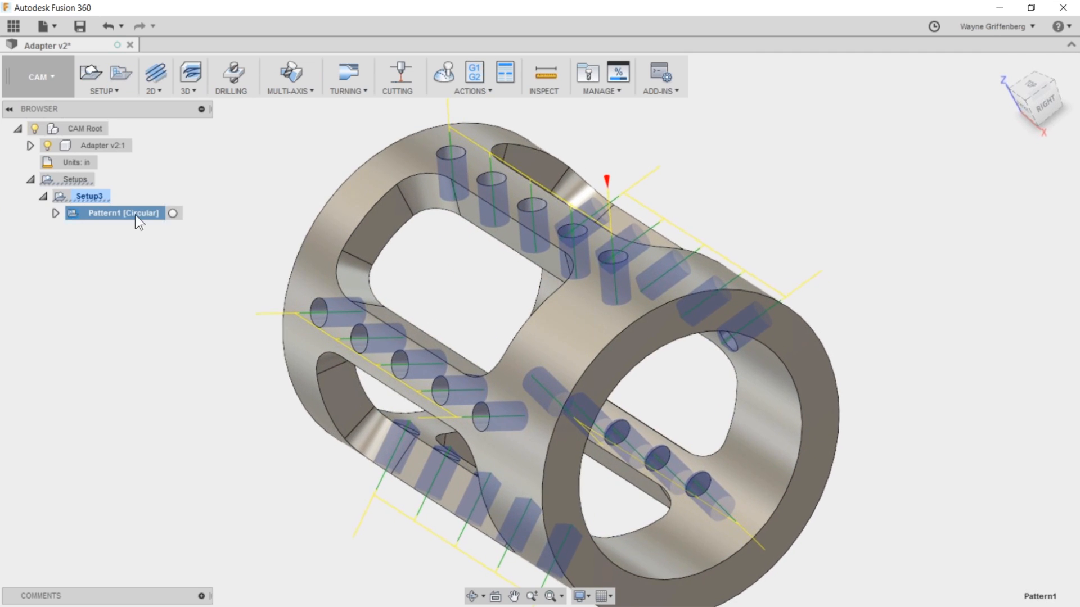
pyautogui.click(135, 215)
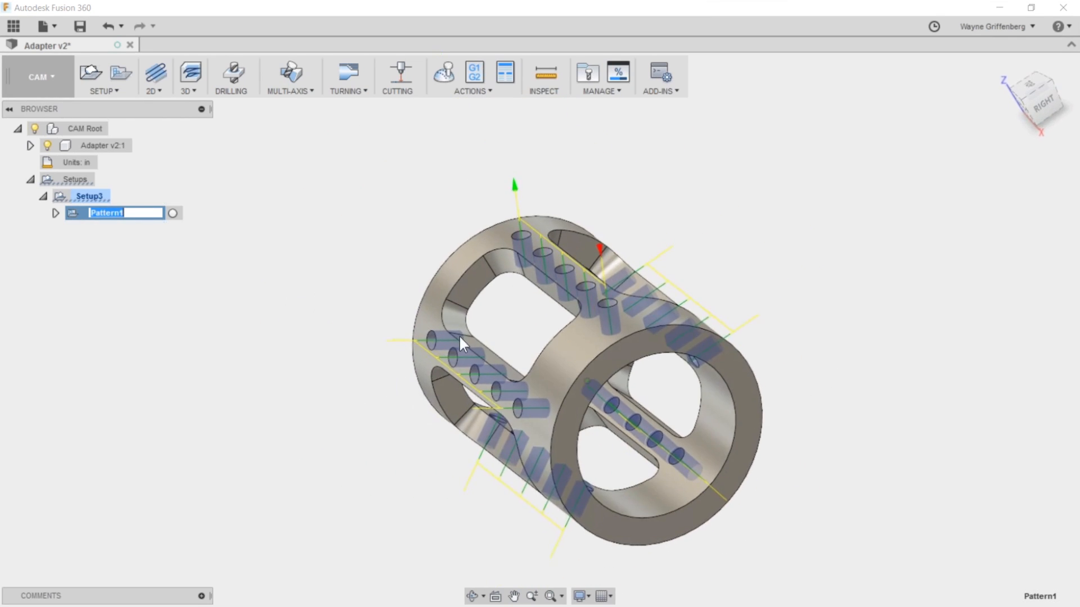
pyautogui.press('Return')
# Post process Setup3 with the circular drill pattern, overwriting 1001.nc.
pyautogui.click(86, 198)
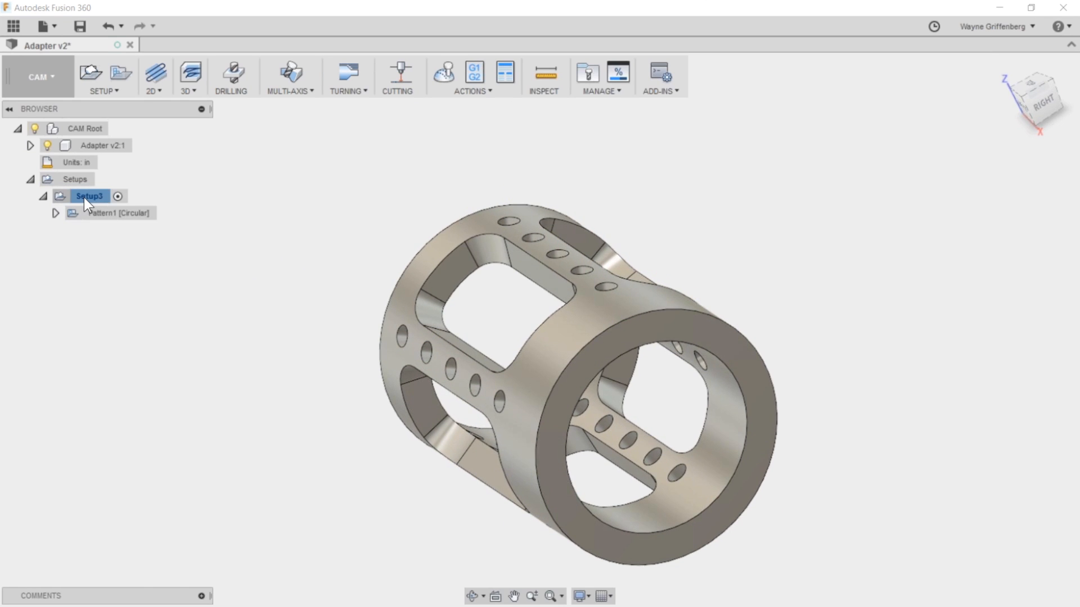
pyautogui.click(475, 73)
pyautogui.click(529, 431)
pyautogui.click(558, 338)
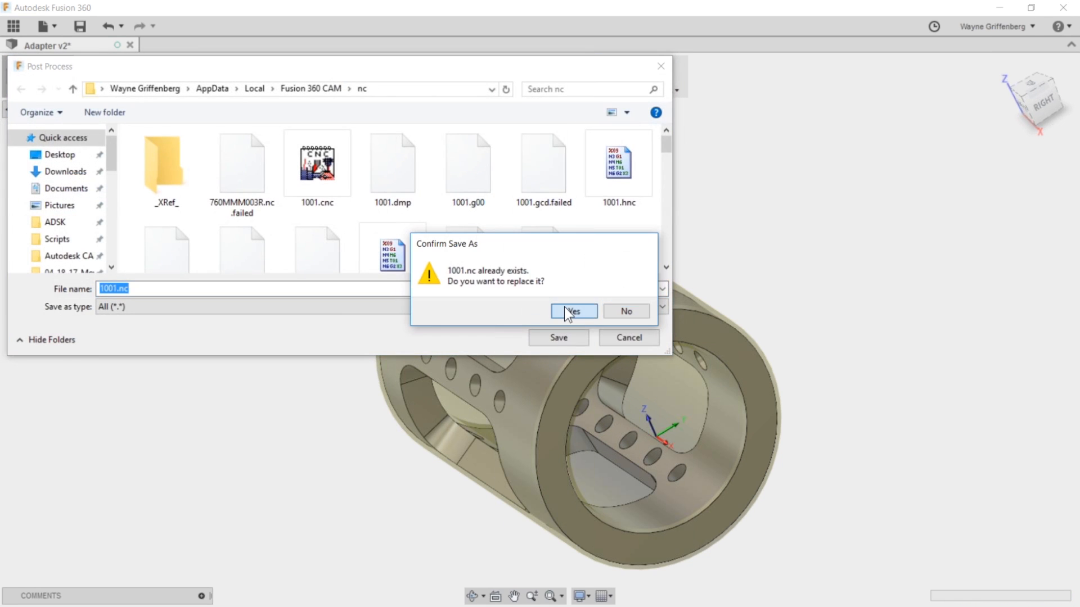
pyautogui.click(572, 311)
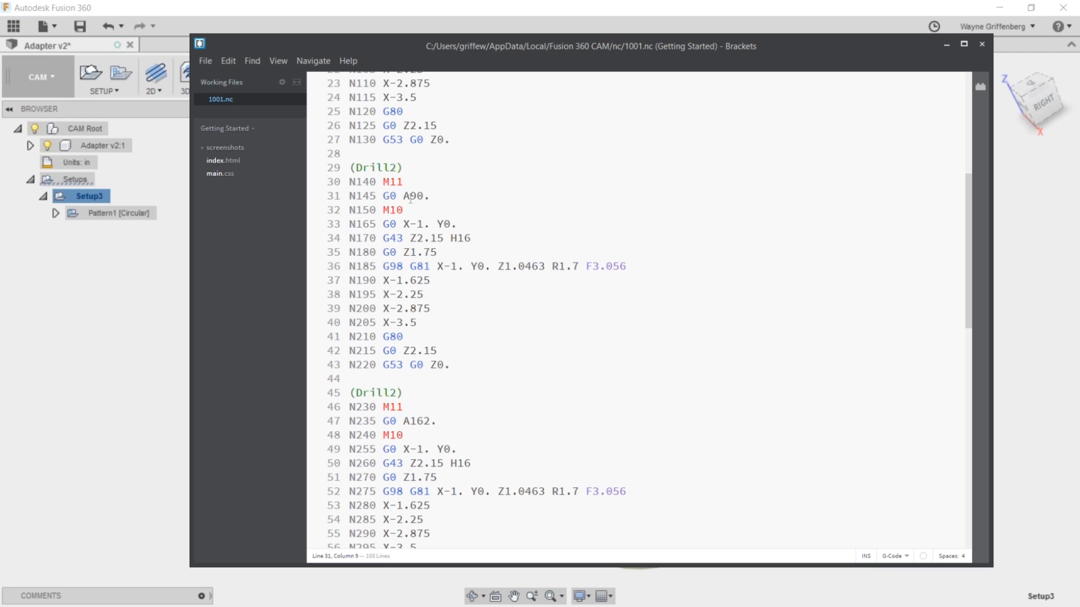
# Search the posted code for the letter A, starting from the first drill block's A-axis rotation.
pyautogui.moveTo(410, 198); pyautogui.dragTo(403, 198)
pyautogui.scroll(7, 538, 206)
pyautogui.click(407, 271)
pyautogui.moveTo(404, 271); pyautogui.dragTo(398, 272)
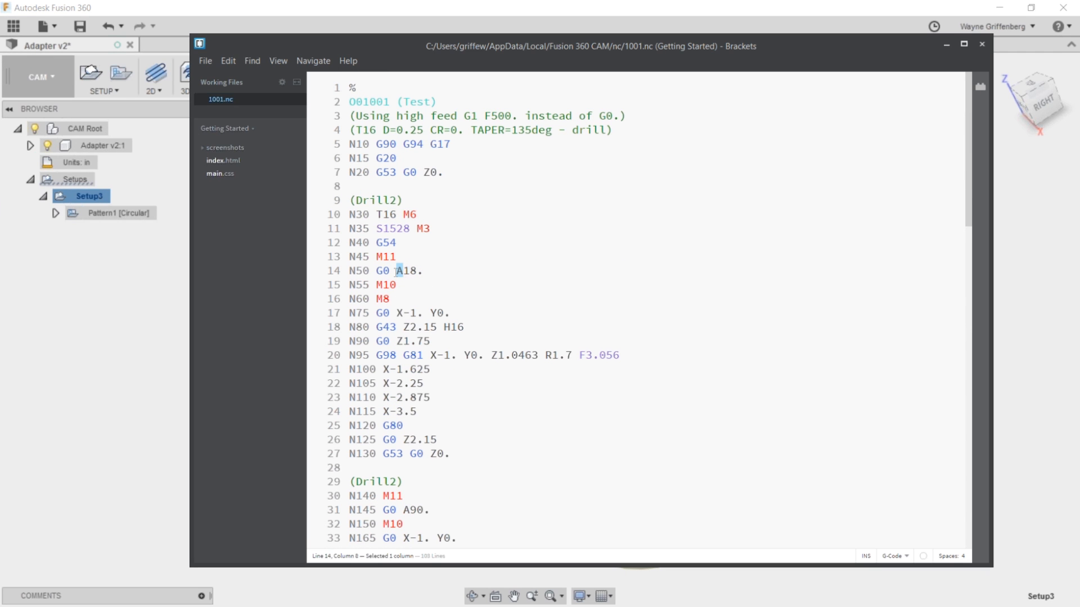
pyautogui.click(251, 60)
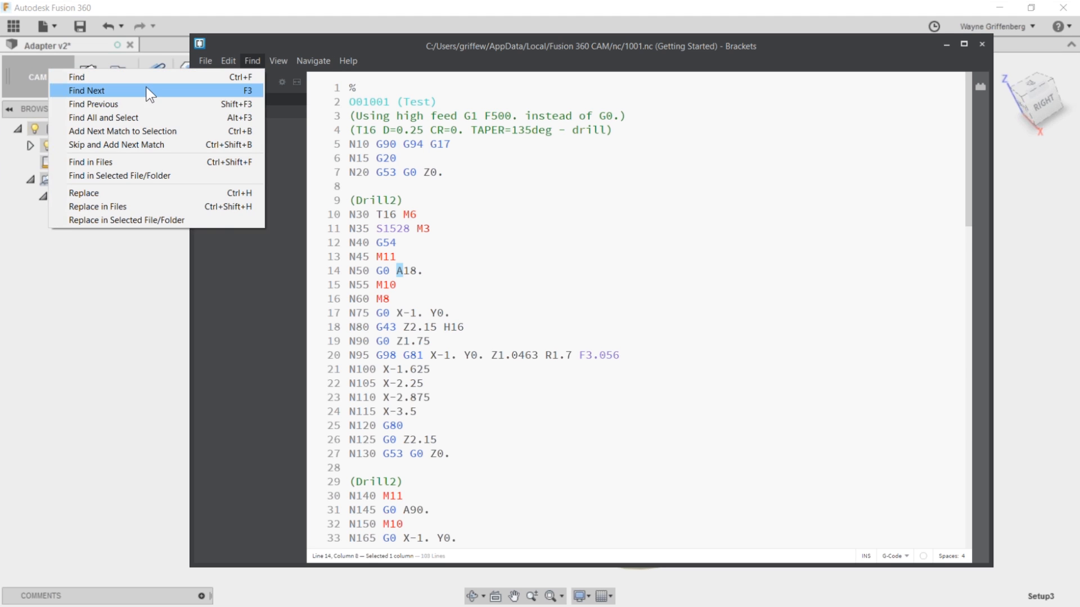
pyautogui.click(147, 92)
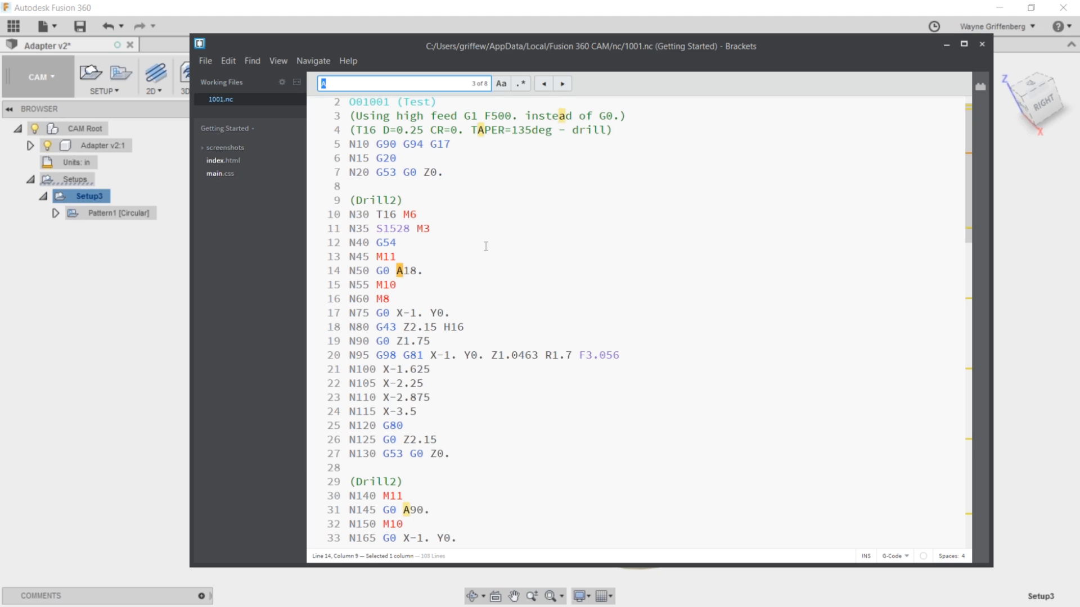
# Examine the A-axis position of every Drill2 block down to the program end, then return to the CAM model.
pyautogui.click(454, 284)
pyautogui.scroll(-8, 460, 309)
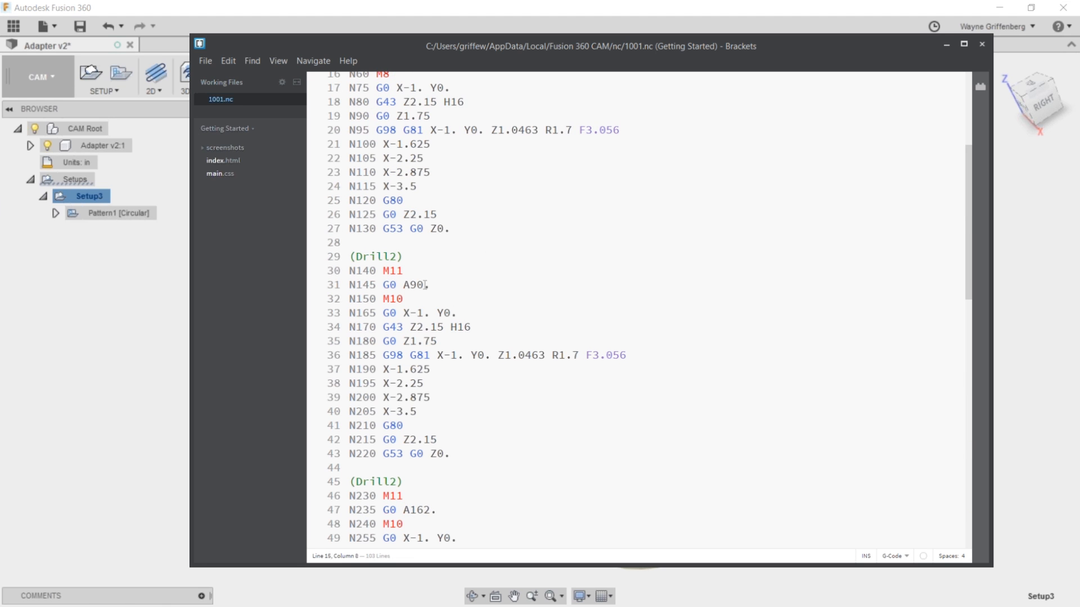
pyautogui.scroll(-5, 424, 287)
pyautogui.scroll(-5, 426, 288)
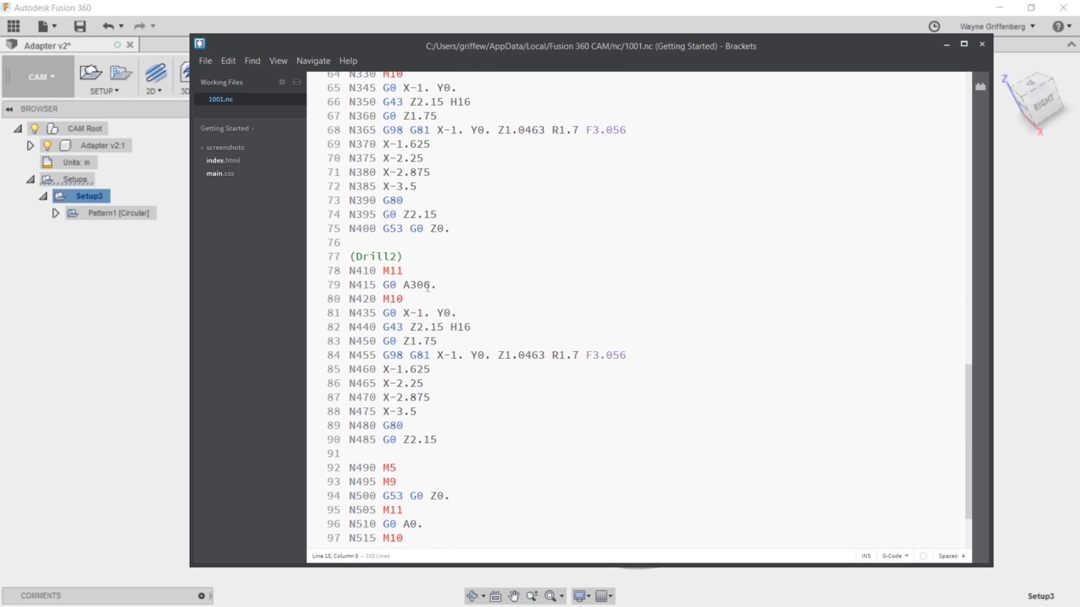
pyautogui.scroll(-2, 434, 432)
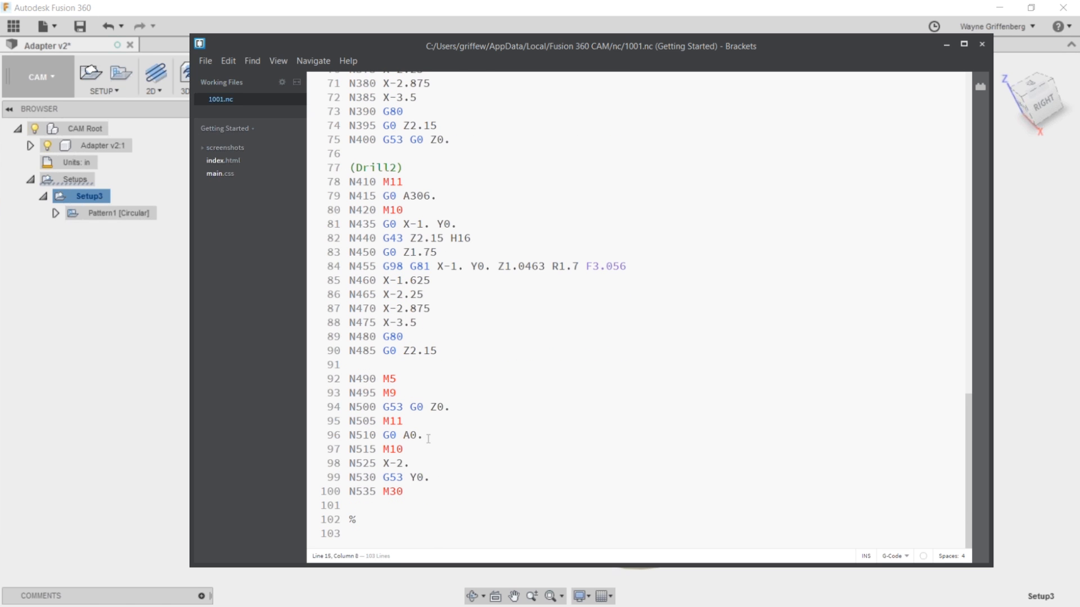
pyautogui.scroll(15, 459, 456)
pyautogui.scroll(-15, 458, 450)
pyautogui.scroll(10, 460, 219)
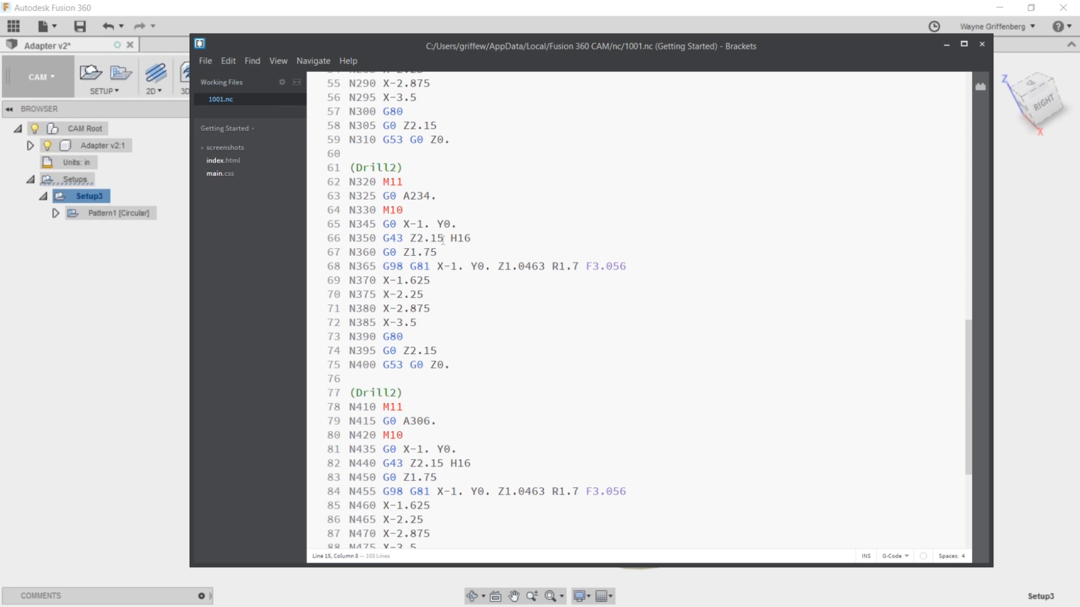
pyautogui.click(943, 44)
# Select the circular pattern to inspect its toolpaths around the adapter, then clear the selection and look over the window cutouts.
pyautogui.click(101, 213)
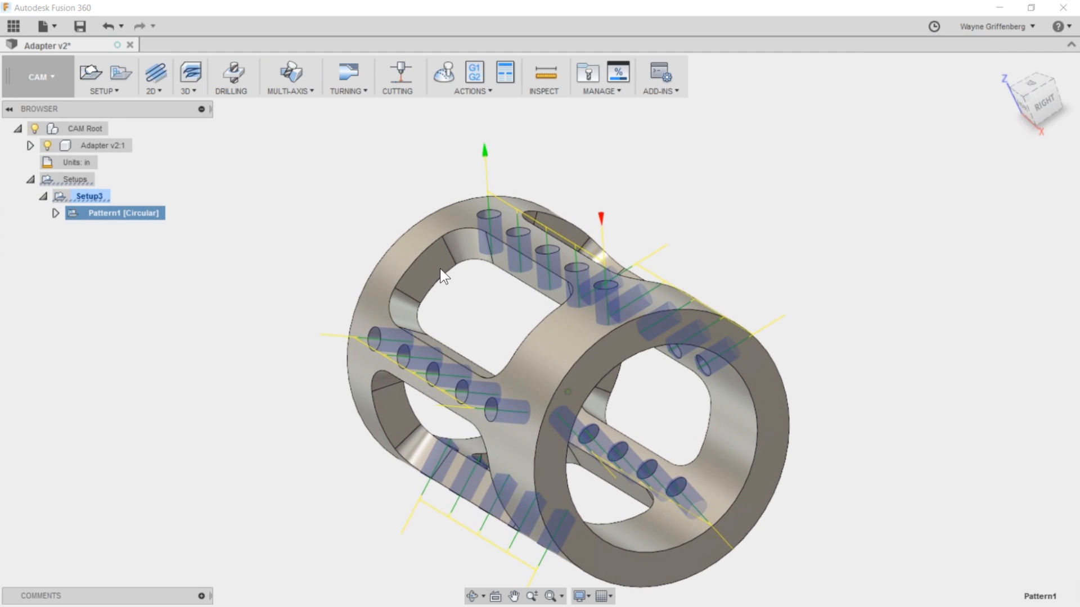
pyautogui.click(276, 214)
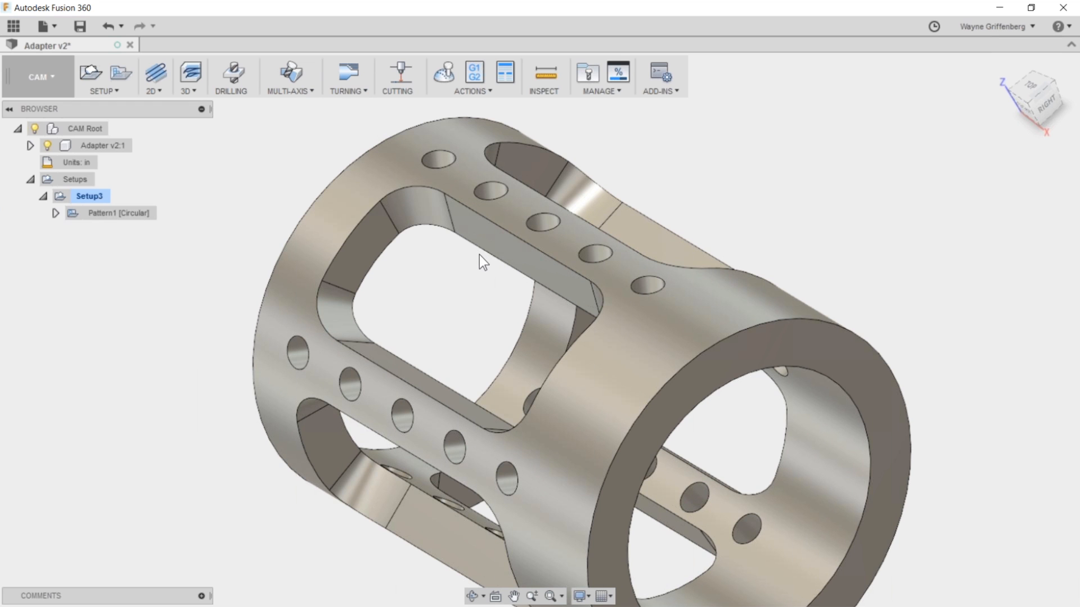
pyautogui.scroll(-2, 478, 275)
pyautogui.scroll(2, 451, 295)
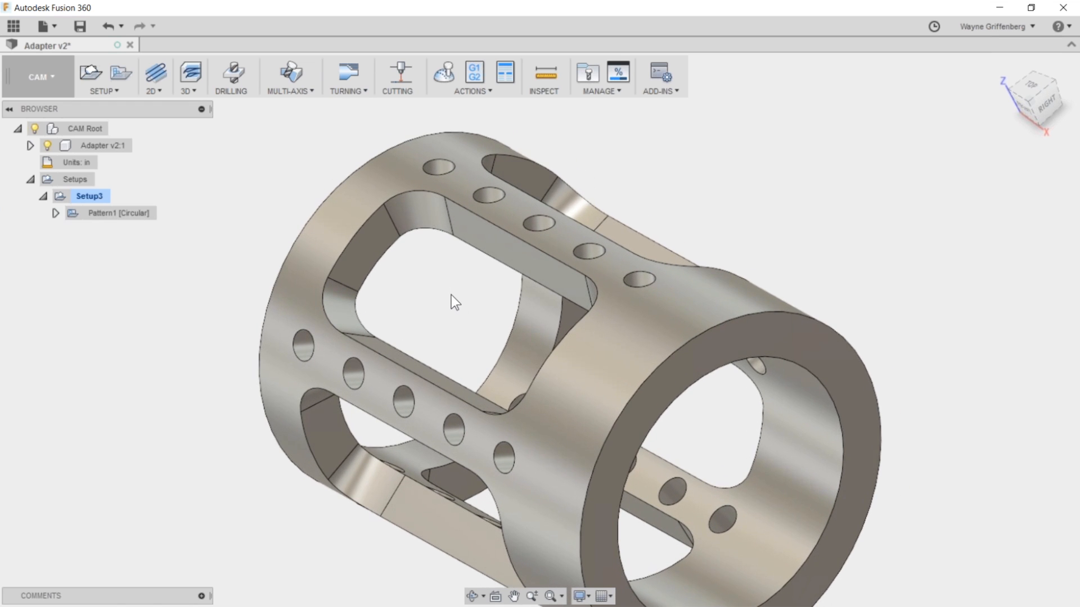
pyautogui.scroll(-3, 440, 264)
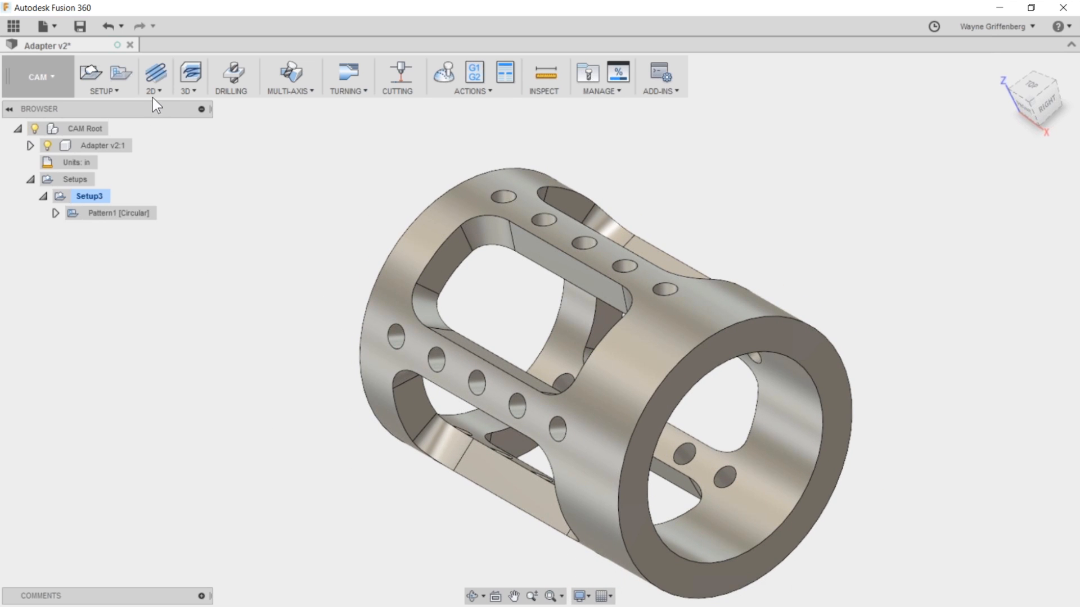
# Create a 2D Adaptive Clearing operation in Setup3 and open its tool library without the 0.25 in diameter filter.
pyautogui.click(154, 91)
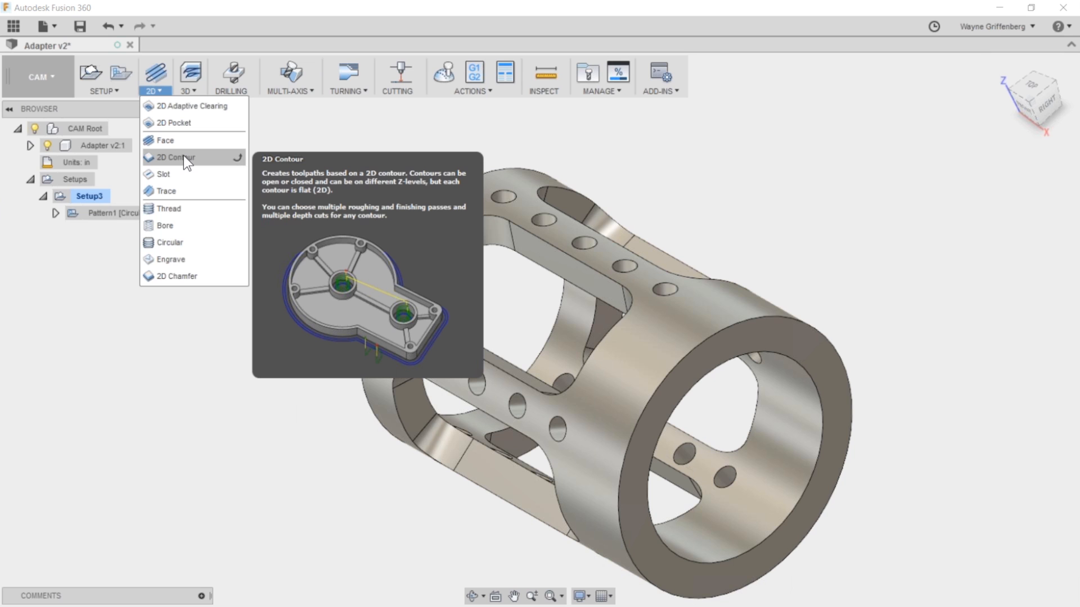
pyautogui.click(204, 105)
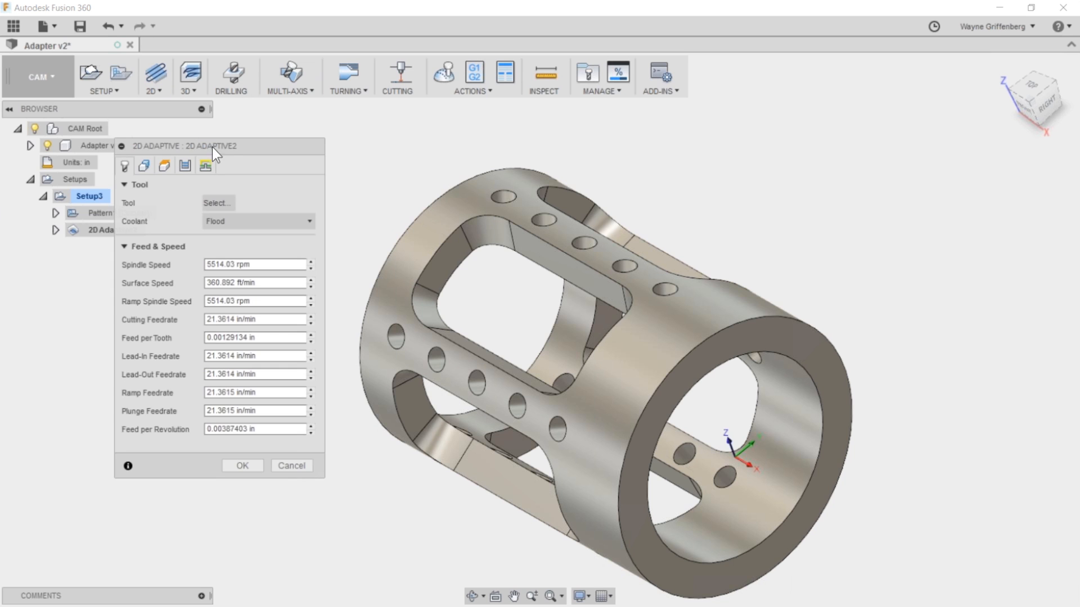
pyautogui.moveTo(262, 145); pyautogui.dragTo(311, 144)
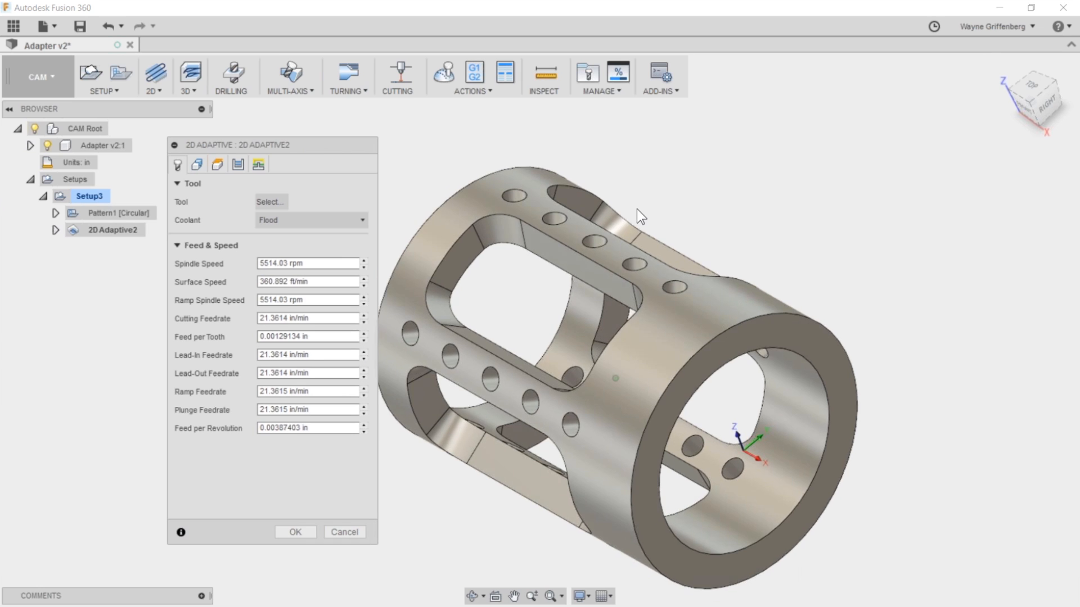
pyautogui.moveTo(312, 146); pyautogui.dragTo(324, 147)
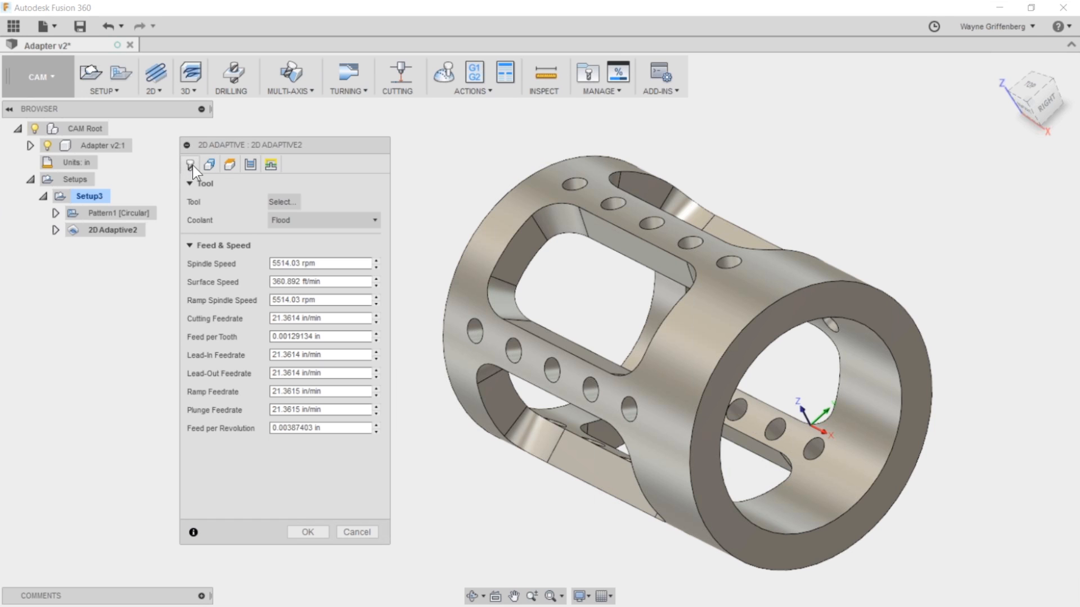
pyautogui.click(278, 200)
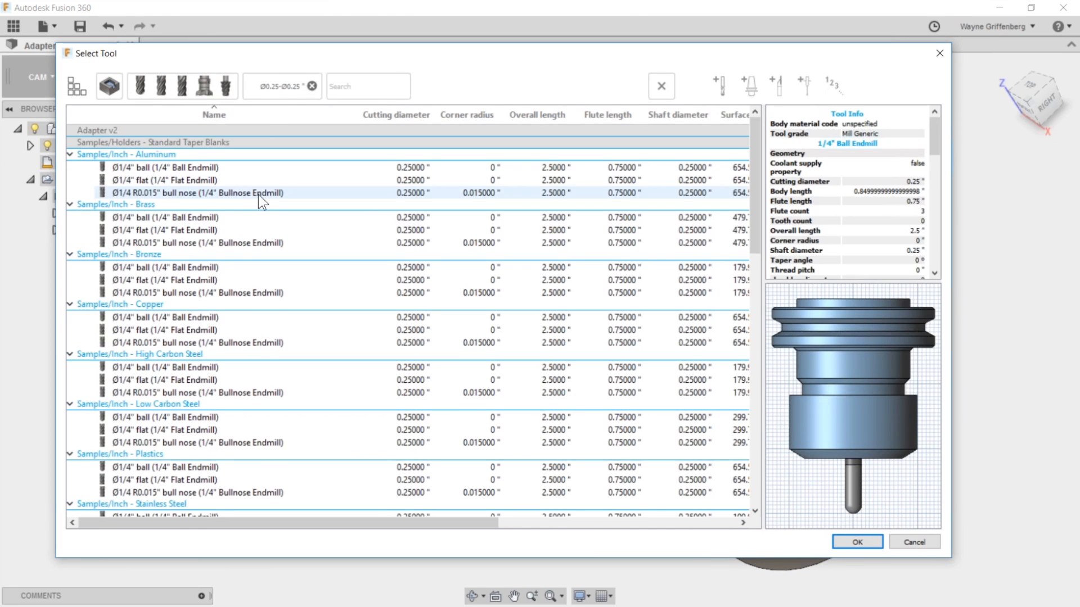
pyautogui.click(312, 86)
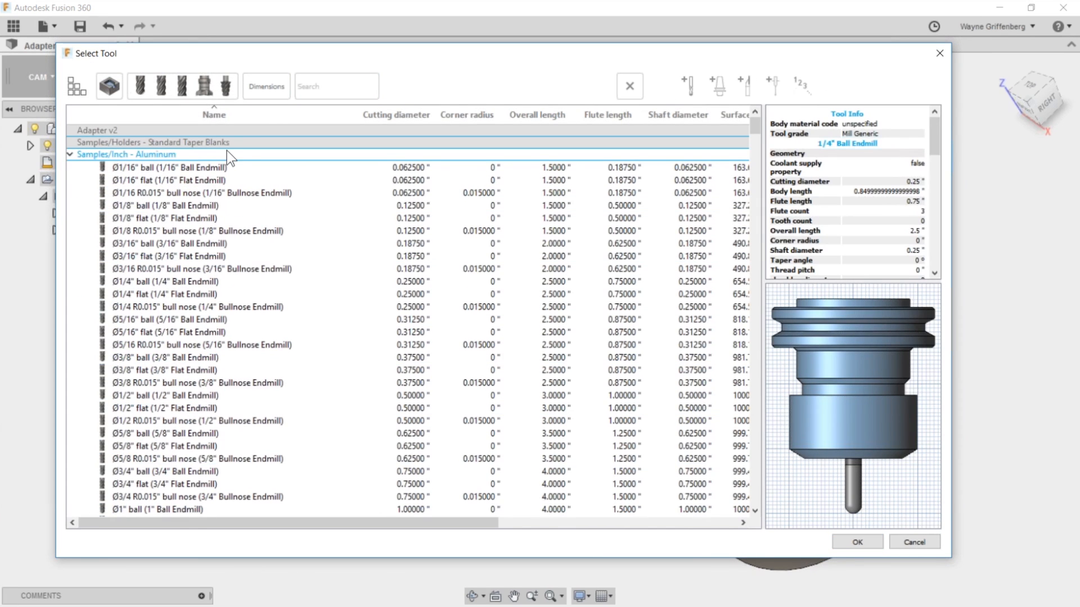
# Filter the tool library to flat end mills only and assign the aluminum 1/4" flat endmill to the operation.
pyautogui.click(182, 89)
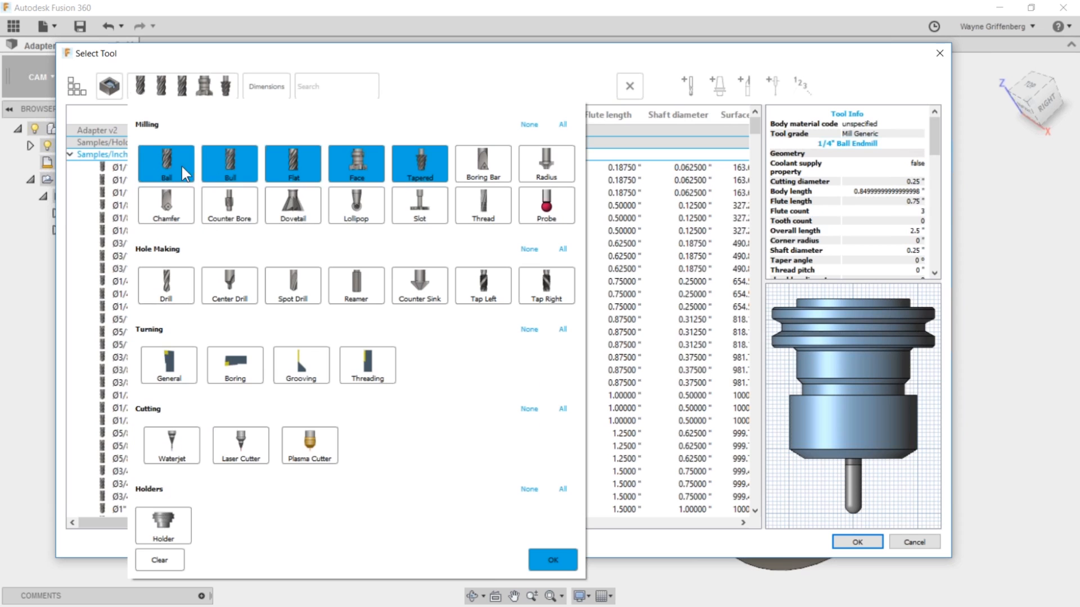
pyautogui.click(230, 166)
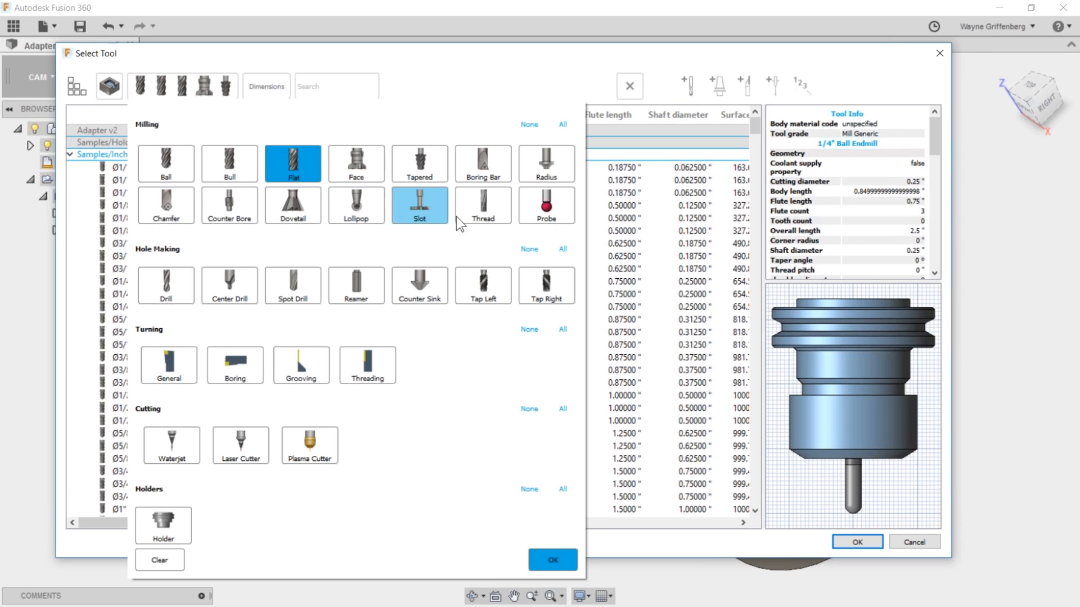
pyautogui.click(551, 559)
pyautogui.click(155, 206)
pyautogui.click(857, 542)
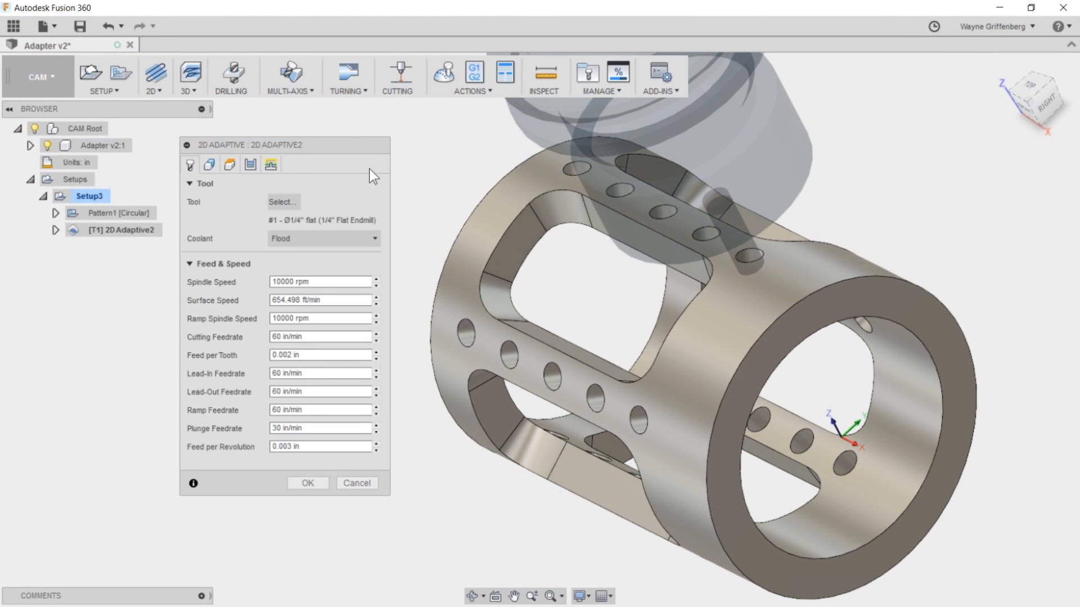
# Select the inner edge loop of the adapter's upper window cutout as the pocket contour.
pyautogui.click(209, 165)
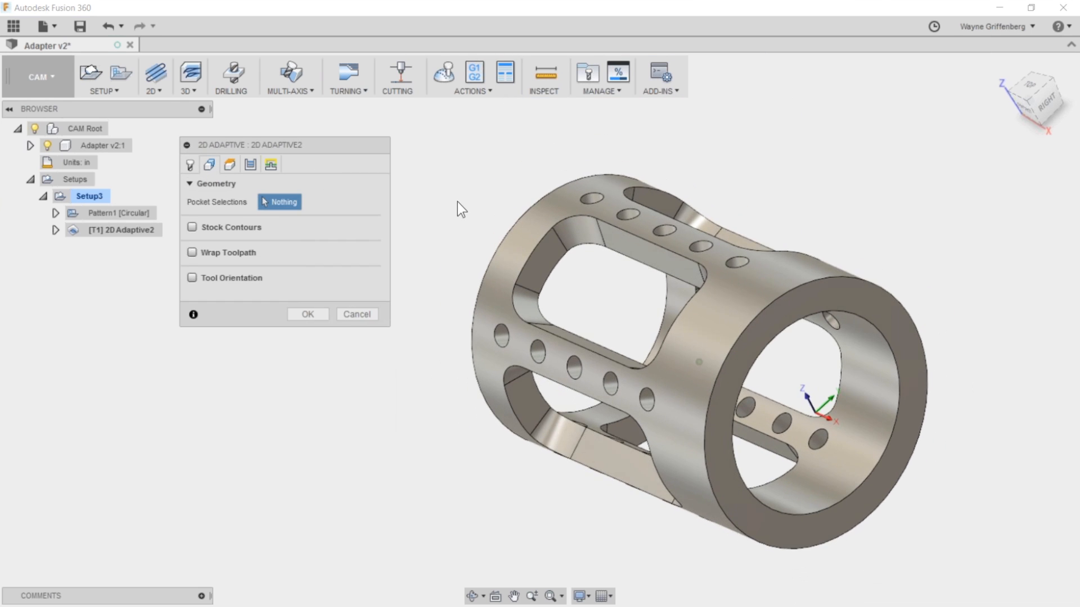
pyautogui.moveTo(314, 150); pyautogui.dragTo(251, 159)
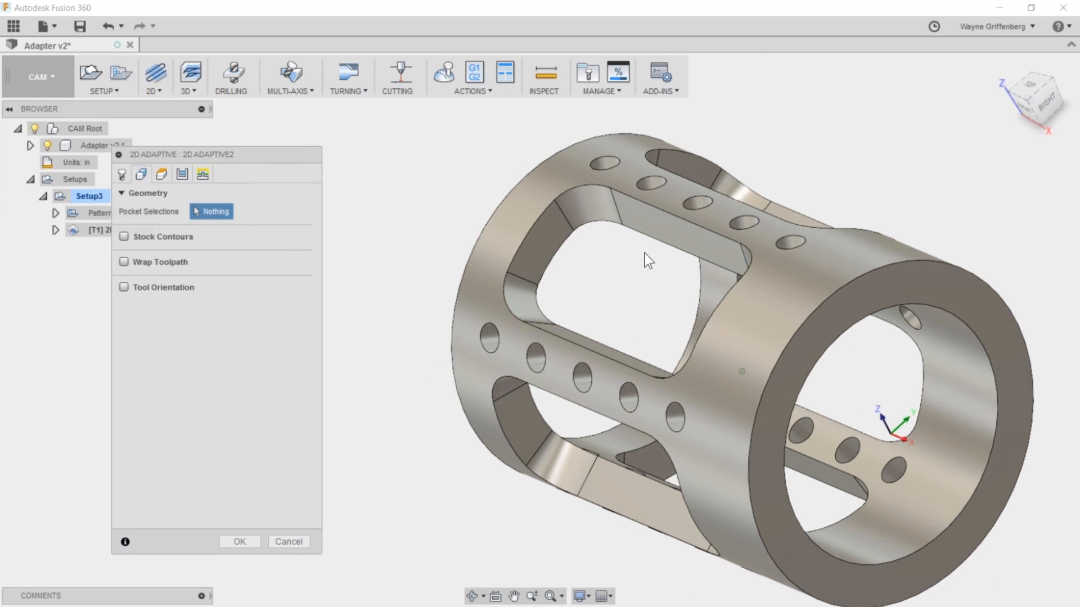
pyautogui.click(645, 230)
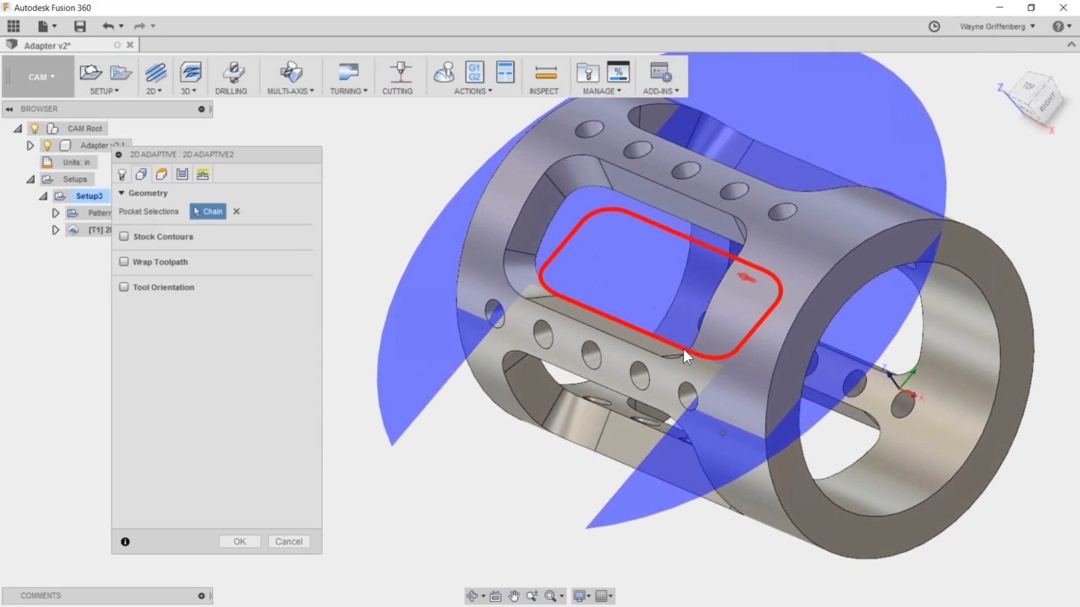
pyautogui.click(684, 350)
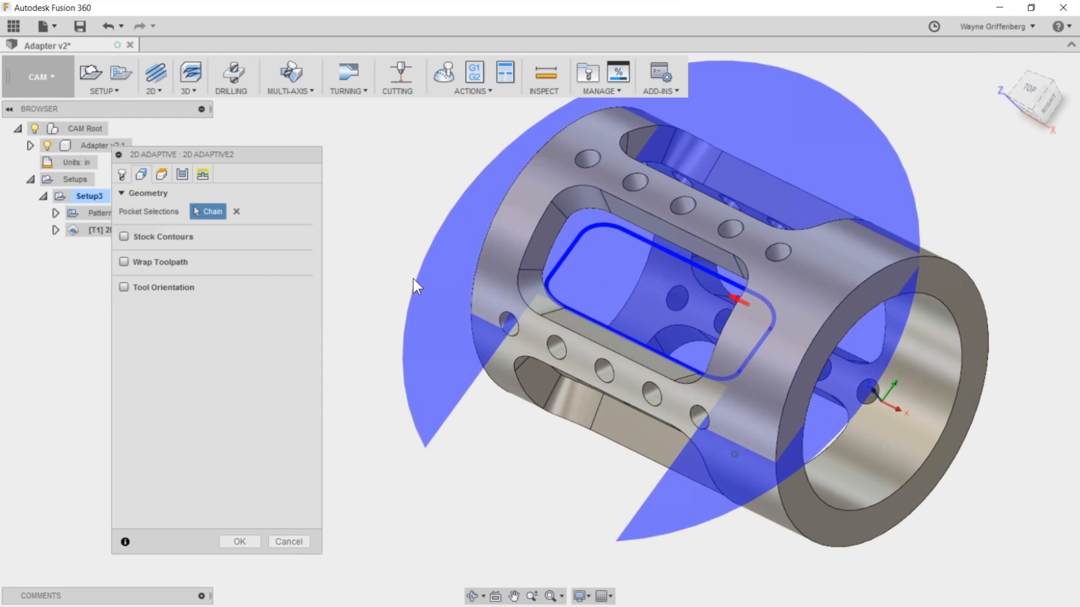
# Enable Wrap Toolpath and use the adapter's inner cylindrical bore face as the wrap cylinder.
pyautogui.moveTo(122, 262)
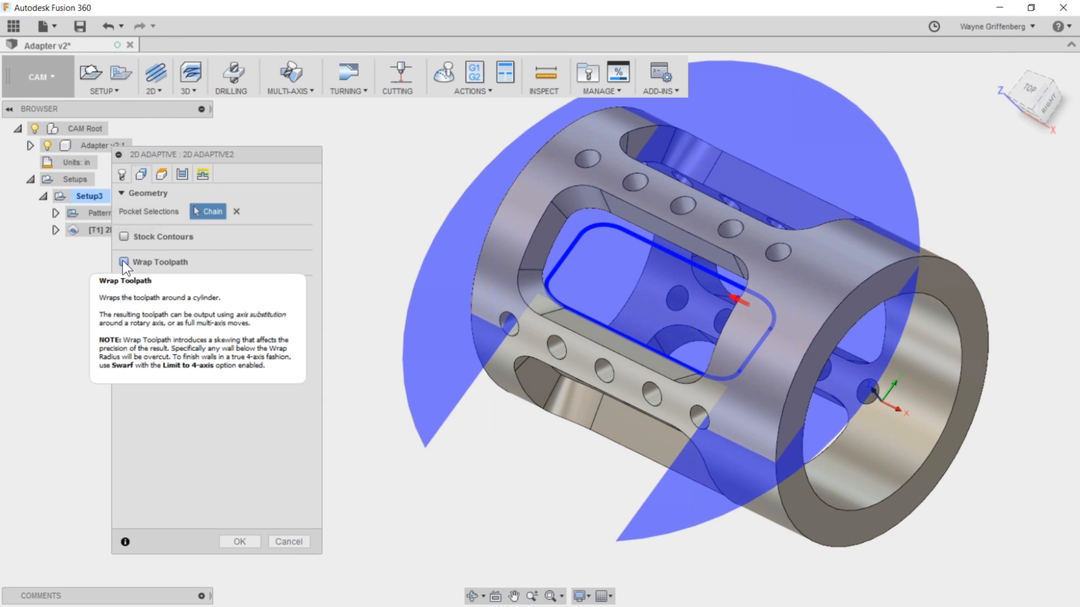
pyautogui.click(124, 262)
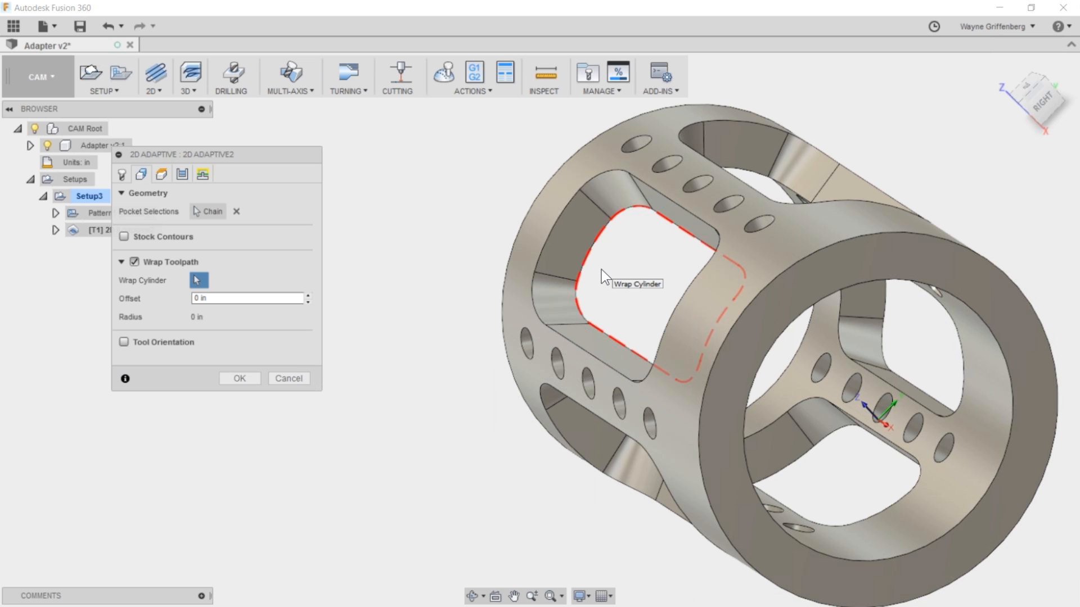
pyautogui.keyDown('shift'); pyautogui.moveTo(601, 270); pyautogui.dragTo(627, 262, button='middle'); pyautogui.keyUp('shift')
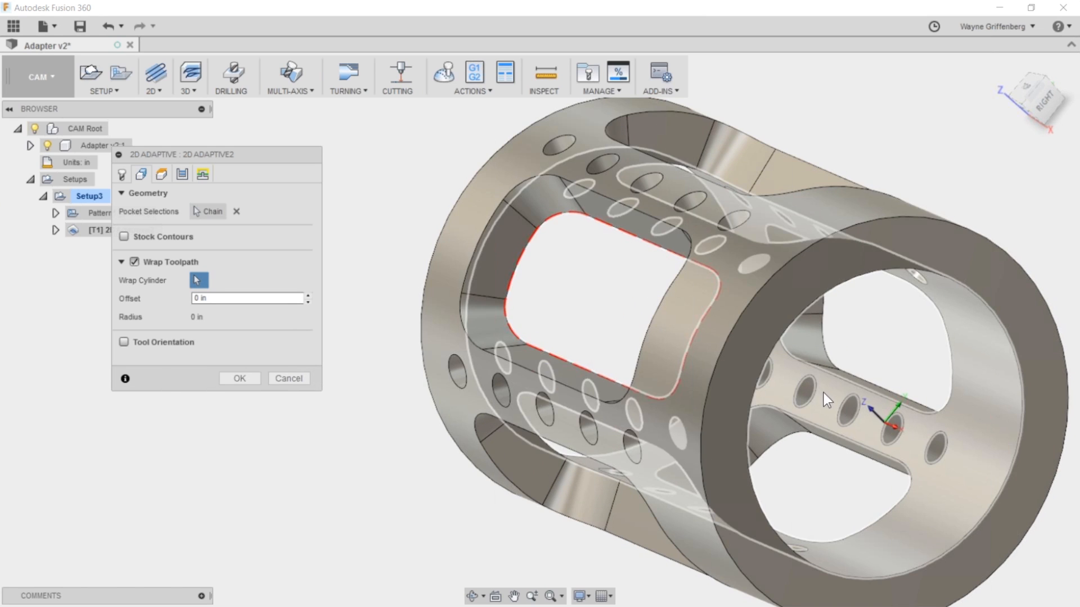
pyautogui.scroll(-2, 822, 392)
pyautogui.click(848, 401)
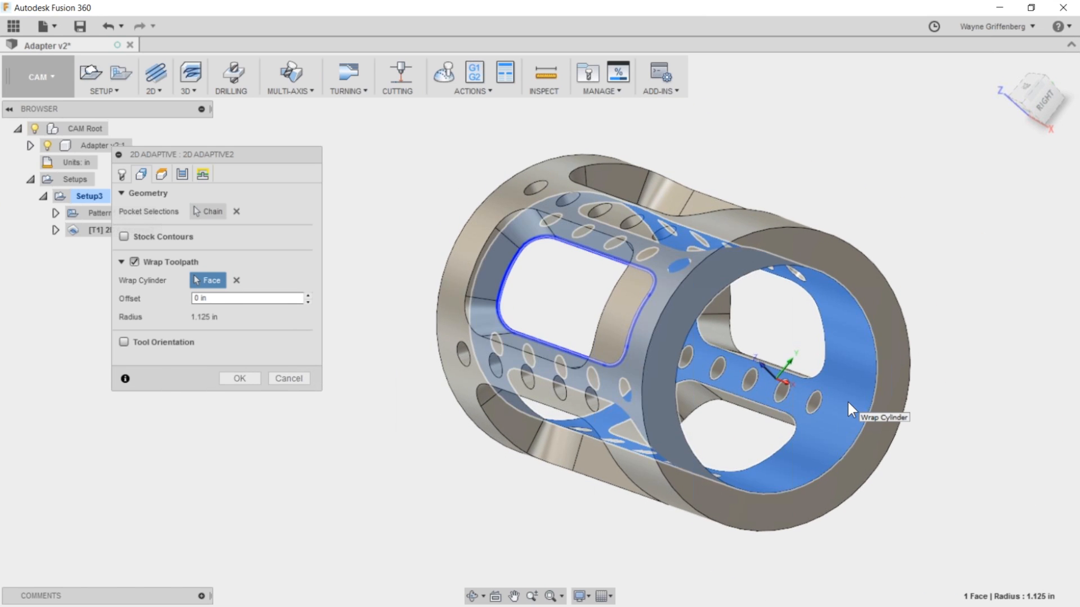
pyautogui.keyDown('shift'); pyautogui.moveTo(512, 266); pyautogui.dragTo(534, 279, button='middle'); pyautogui.keyUp('shift')
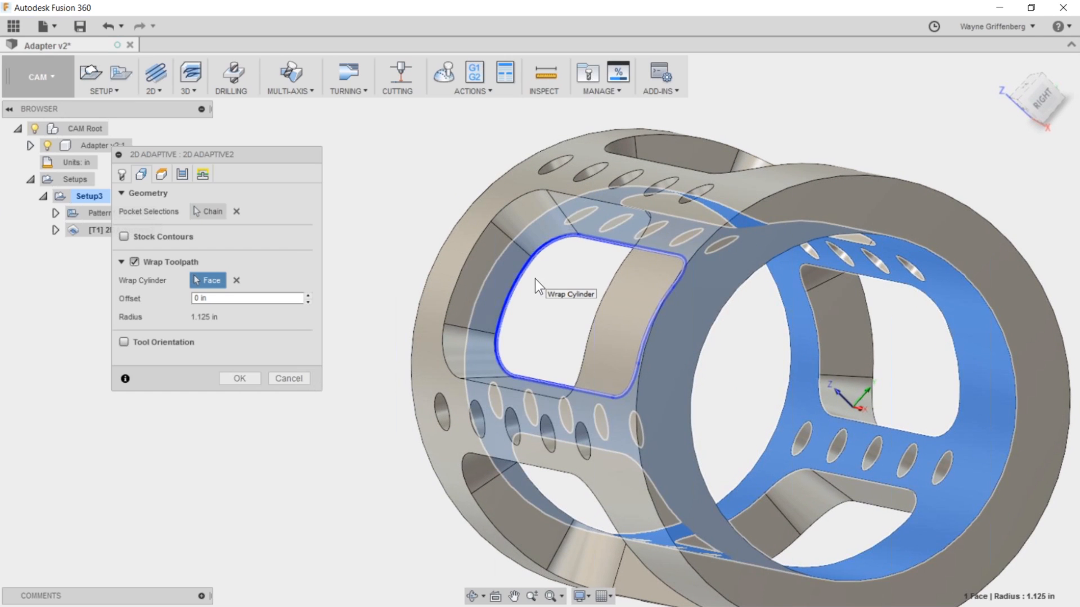
pyautogui.keyDown('shift'); pyautogui.moveTo(535, 279); pyautogui.dragTo(412, 181, button='middle'); pyautogui.keyUp('shift')
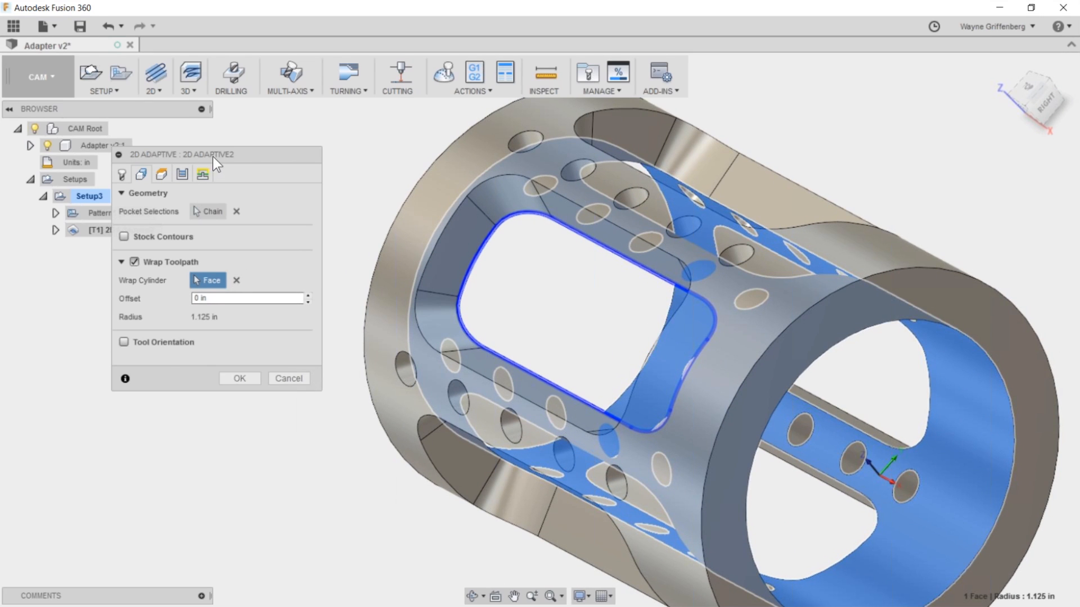
# Set the bottom height offset to -0.1 in from the selected contour and generate the adaptive toolpath.
pyautogui.moveTo(212, 157); pyautogui.dragTo(227, 187)
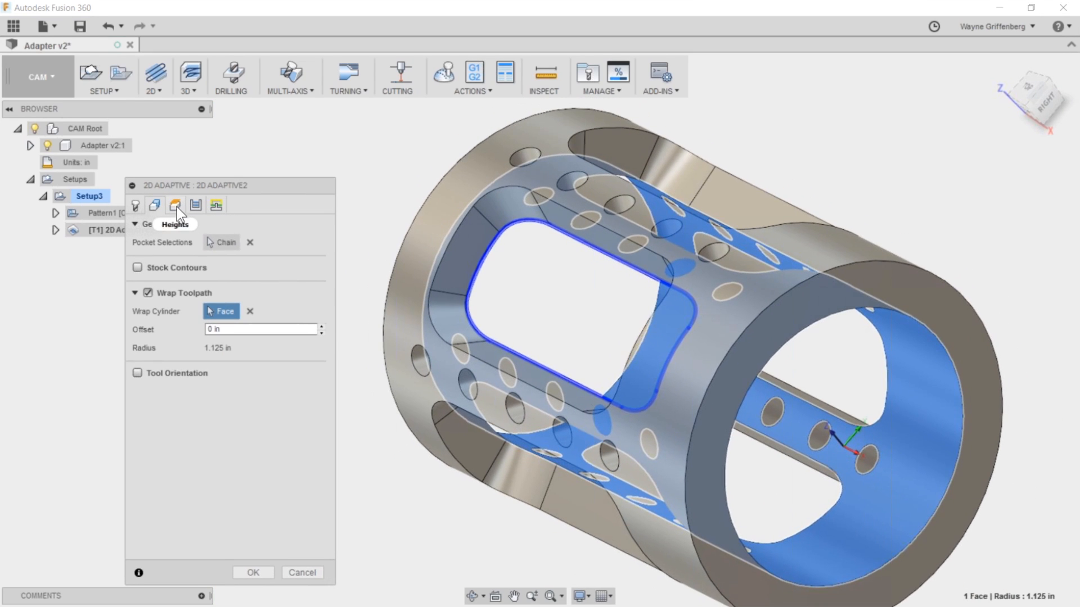
pyautogui.click(175, 204)
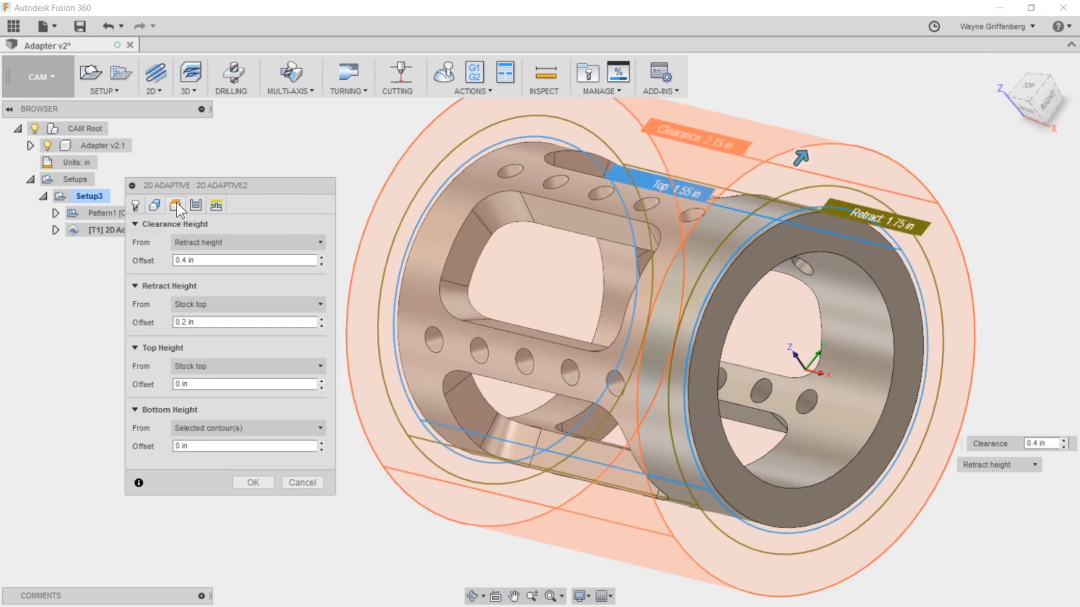
pyautogui.moveTo(237, 187); pyautogui.dragTo(221, 163)
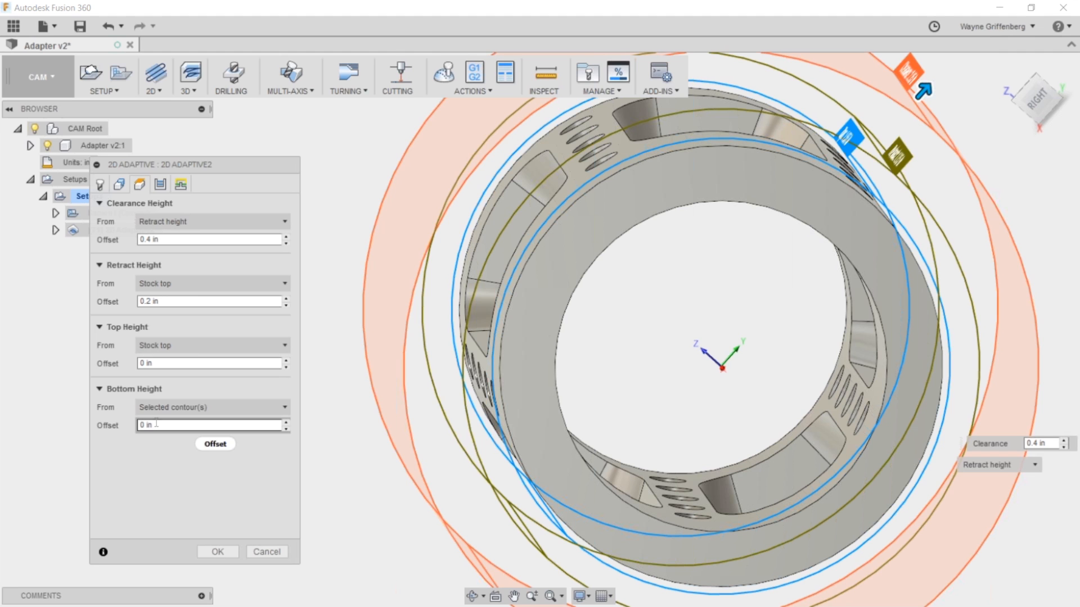
pyautogui.doubleClick(205, 423)
pyautogui.write('-1')
pyautogui.keyDown('shift'); pyautogui.moveTo(559, 276); pyautogui.dragTo(556, 339, button='middle'); pyautogui.keyUp('shift')
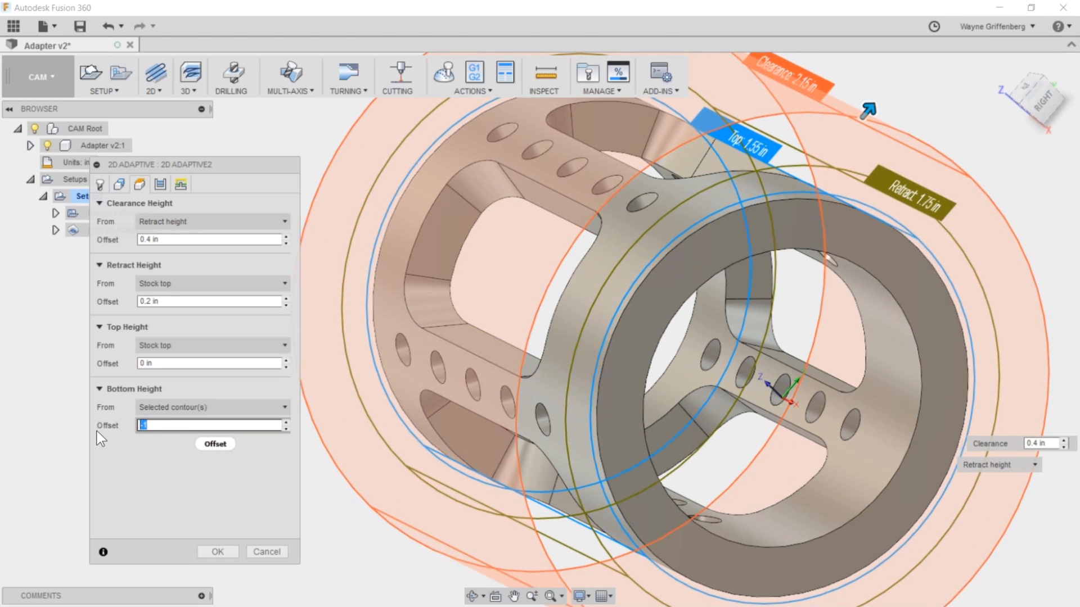
pyautogui.press('BackSpace')
pyautogui.write('.1')
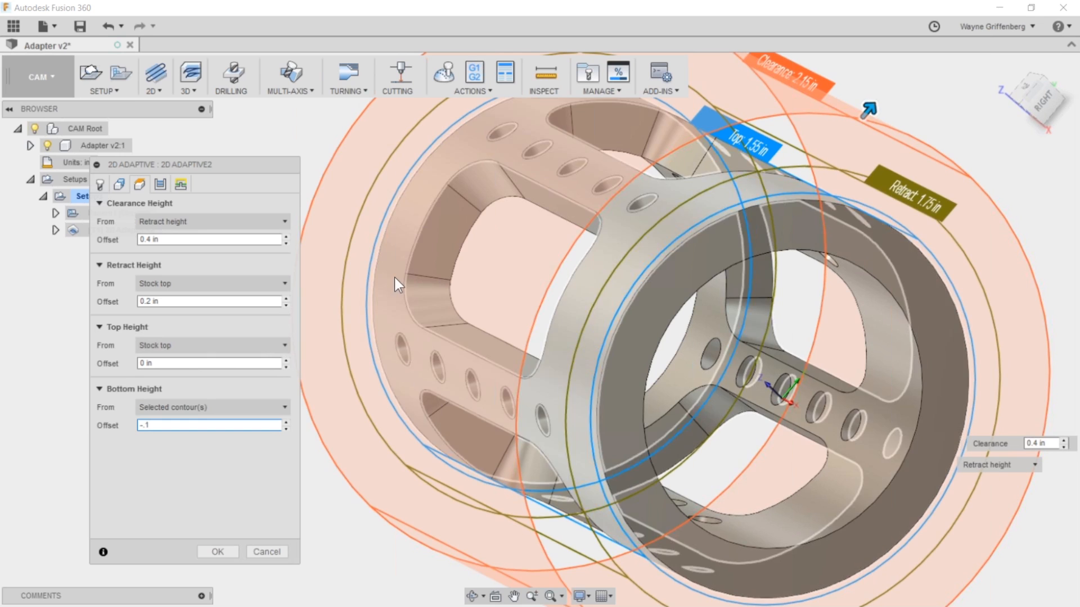
pyautogui.moveTo(395, 276); pyautogui.dragTo(465, 324, button='middle')
pyautogui.scroll(-2, 465, 324)
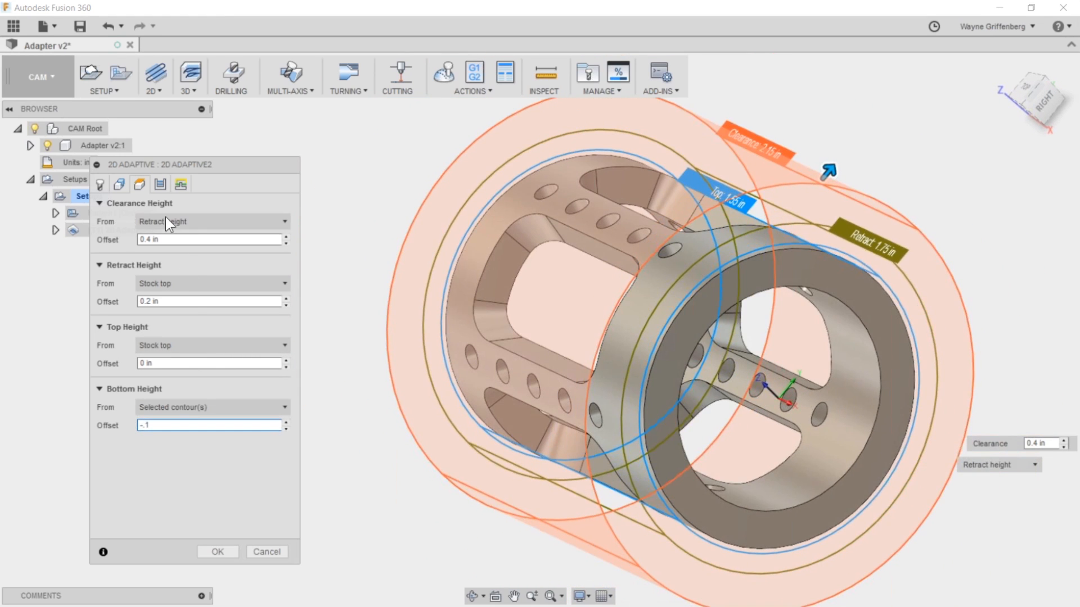
pyautogui.click(160, 186)
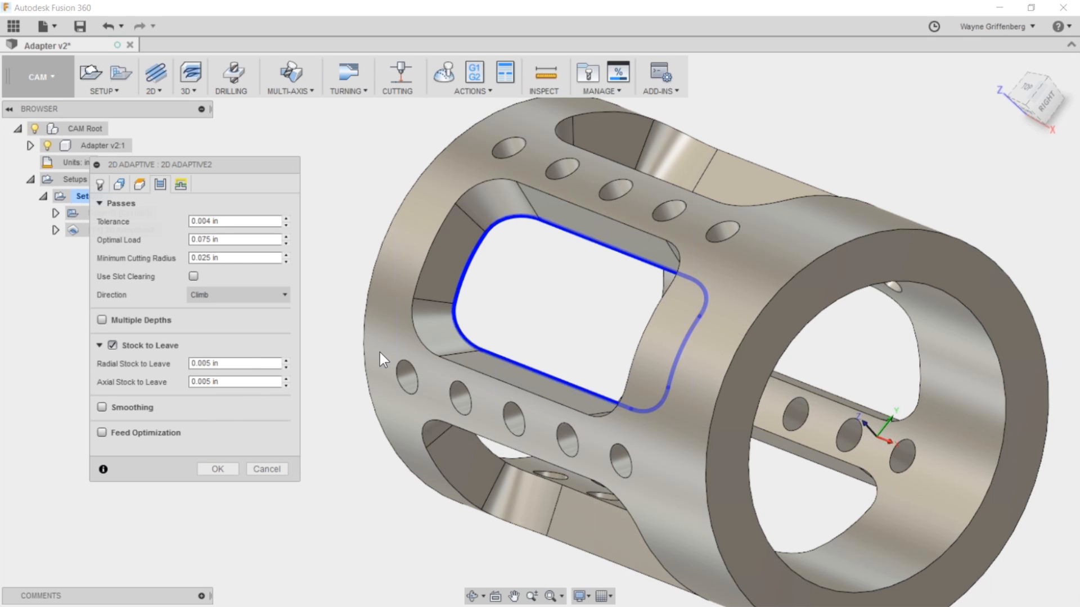
pyautogui.click(211, 466)
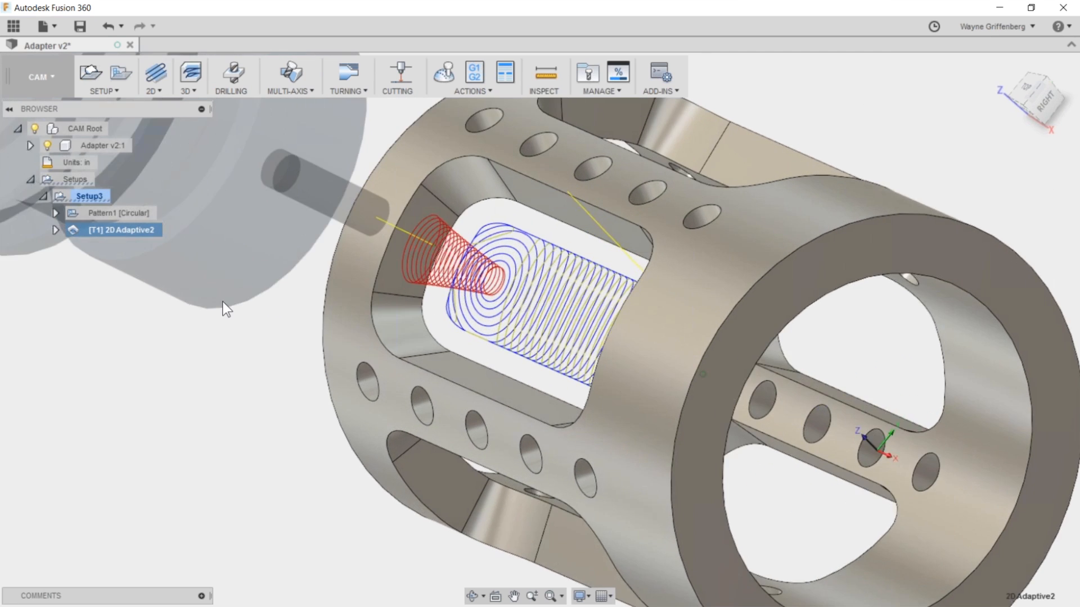
# Examine the wrapped adaptive toolpath inside the window cutout, including the helical entry, corner passes and window walls.
pyautogui.keyDown('shift'); pyautogui.moveTo(301, 299); pyautogui.dragTo(672, 298, button='middle'); pyautogui.keyUp('shift')
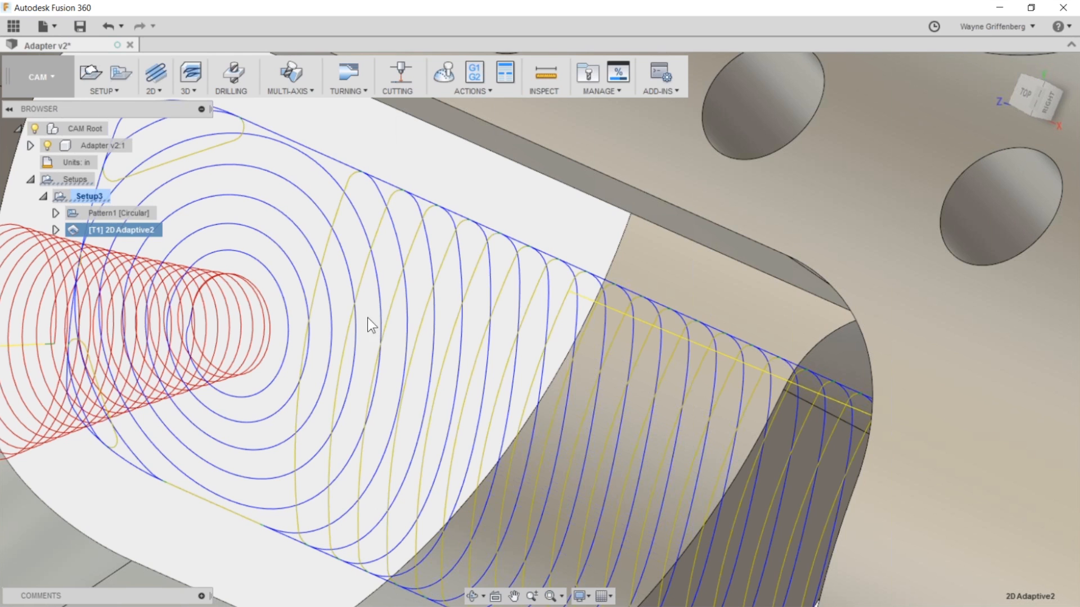
pyautogui.scroll(2, 433, 475)
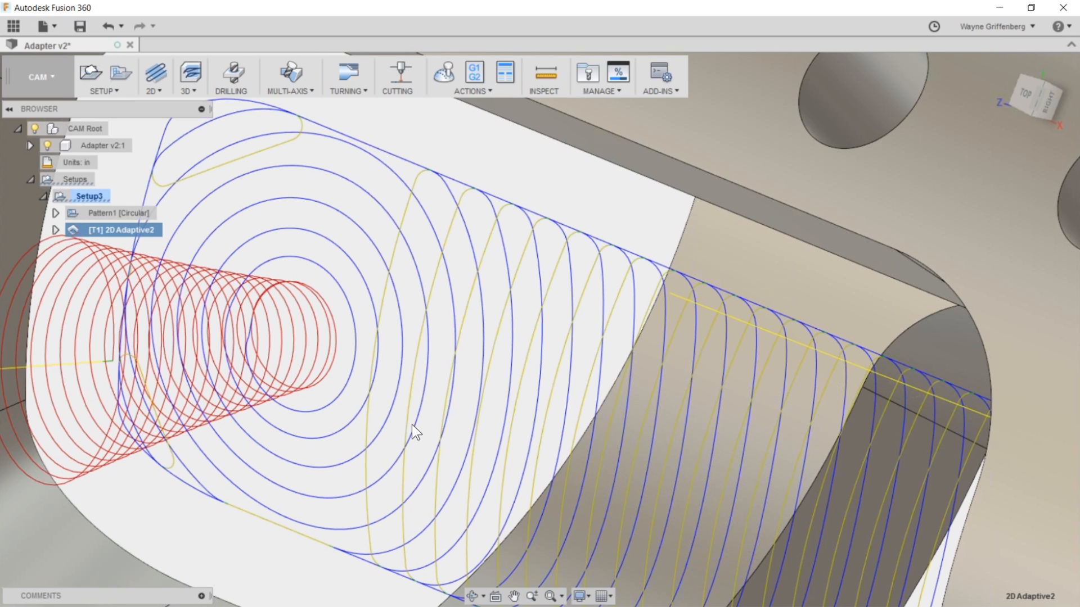
pyautogui.keyDown('shift'); pyautogui.moveTo(569, 367); pyautogui.dragTo(949, 388, button='middle'); pyautogui.keyUp('shift')
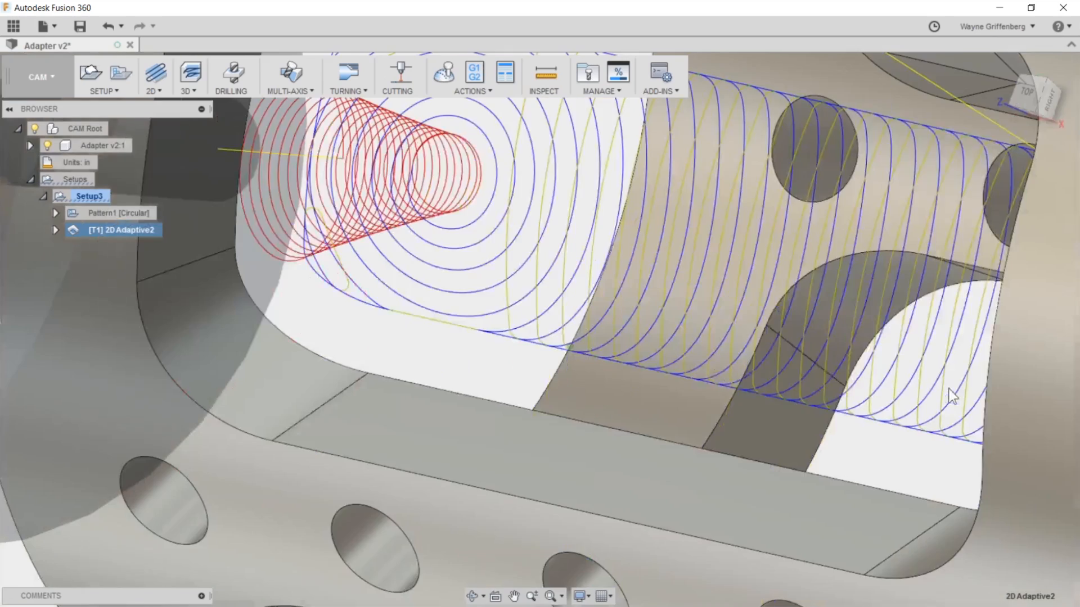
pyautogui.scroll(-2, 916, 388)
pyautogui.scroll(2, 629, 346)
pyautogui.scroll(3, 422, 253)
pyautogui.keyDown('shift'); pyautogui.moveTo(418, 249); pyautogui.dragTo(514, 414, button='middle'); pyautogui.keyUp('shift')
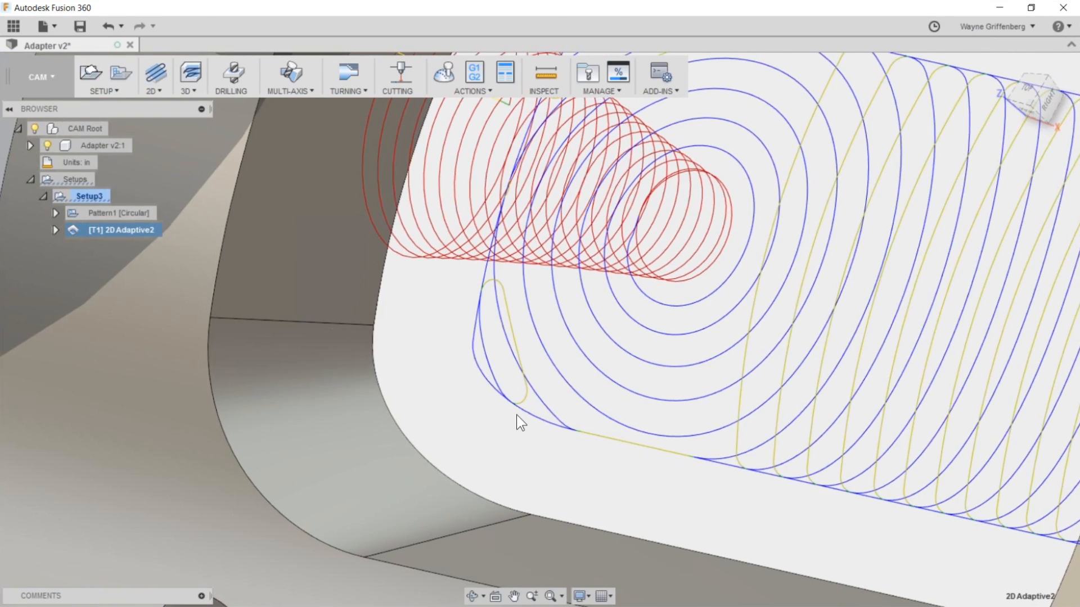
pyautogui.scroll(2, 516, 414)
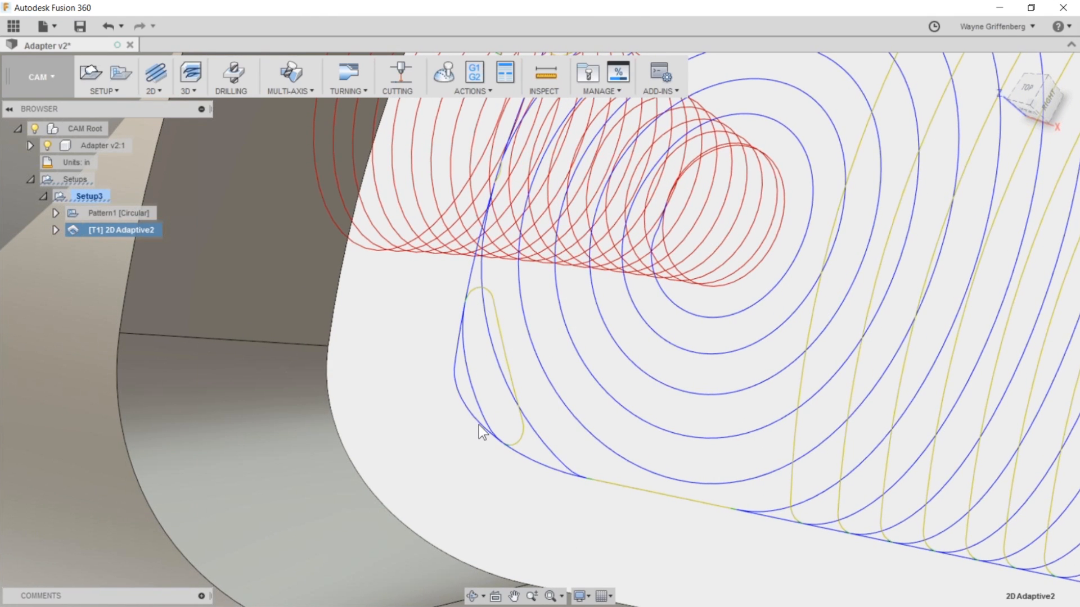
pyautogui.keyDown('shift'); pyautogui.moveTo(478, 424); pyautogui.dragTo(457, 373, button='middle'); pyautogui.keyUp('shift')
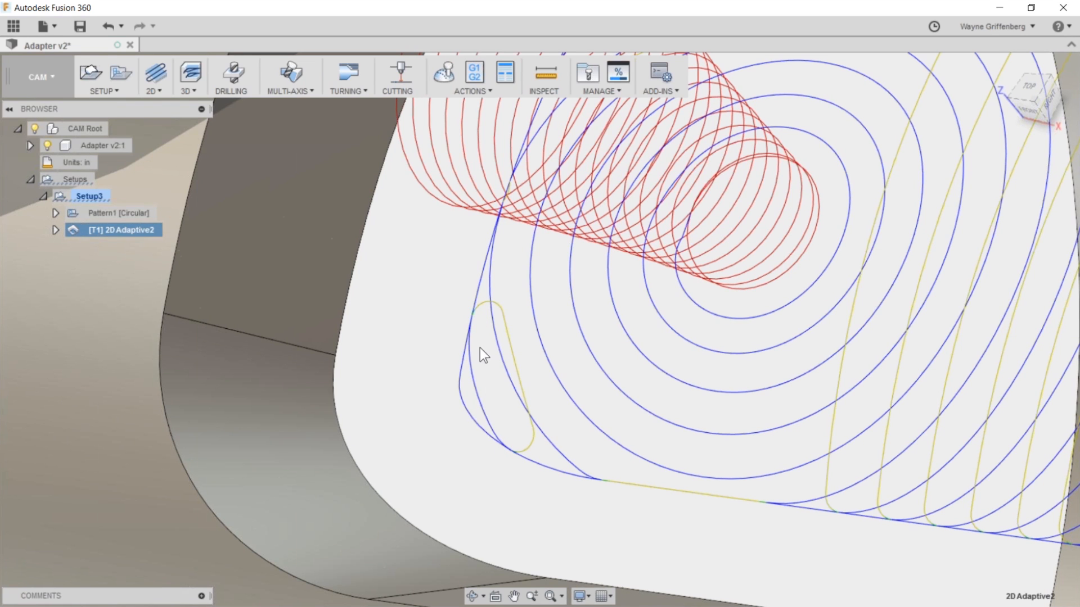
pyautogui.scroll(-4, 492, 374)
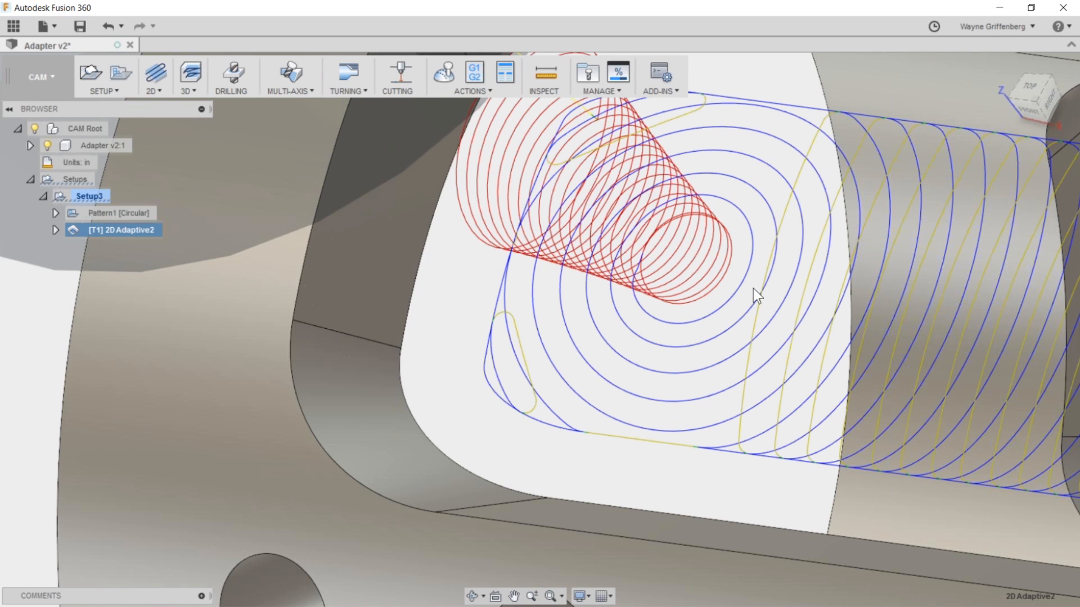
pyautogui.keyDown('shift'); pyautogui.moveTo(736, 268); pyautogui.dragTo(709, 296, button='middle'); pyautogui.keyUp('shift')
pyautogui.scroll(-5, 707, 297)
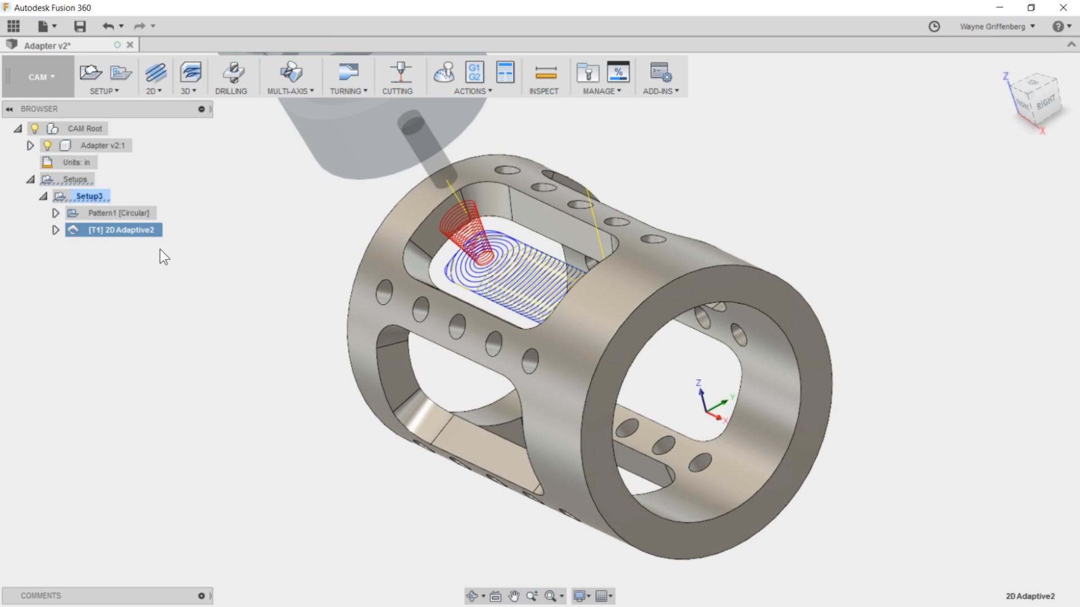
# Post-process the 2D Adaptive2 operation with the haas with a-axis post as program 1001, replacing the existing 1001.nc.
pyautogui.click(475, 73)
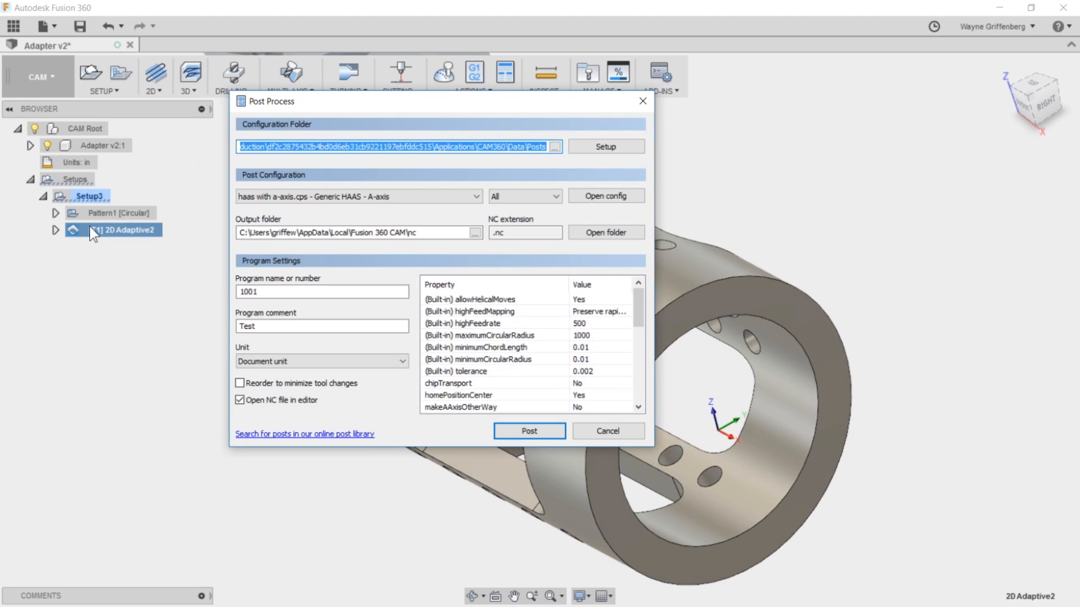
pyautogui.click(539, 430)
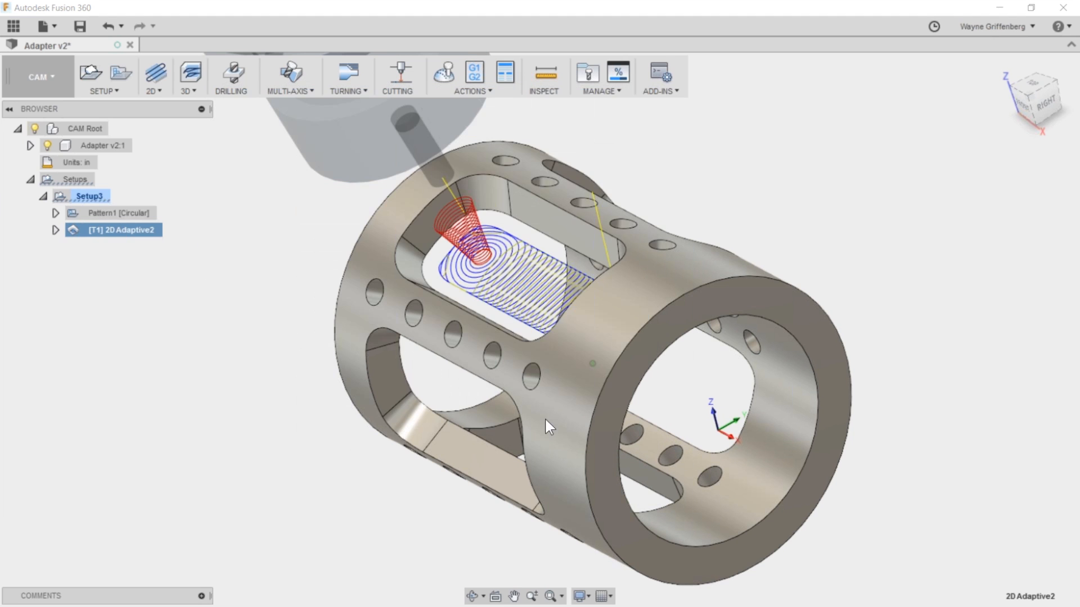
pyautogui.click(557, 337)
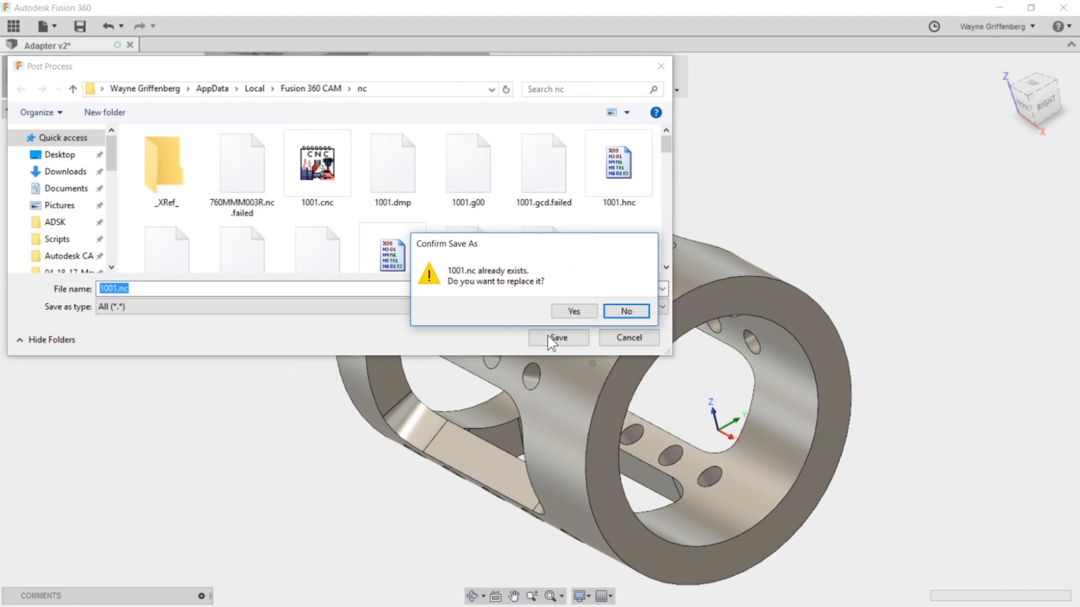
pyautogui.click(572, 311)
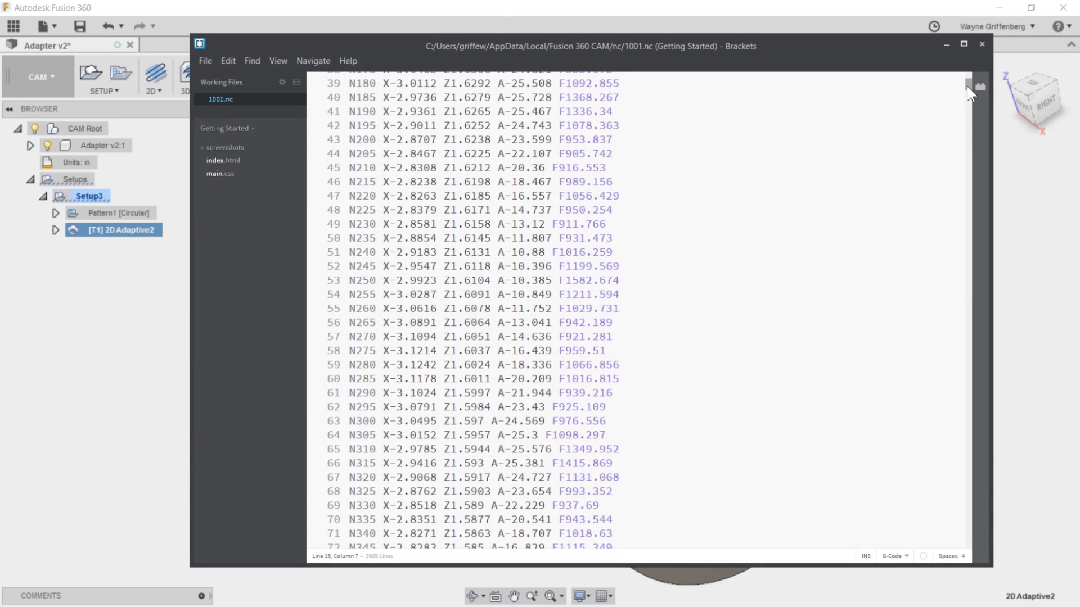
# Examine the posted 1001.nc code from its header through the helical entry and clearing moves, checking X, Z and A coordinates and feed values.
pyautogui.moveTo(967, 86); pyautogui.dragTo(966, 77)
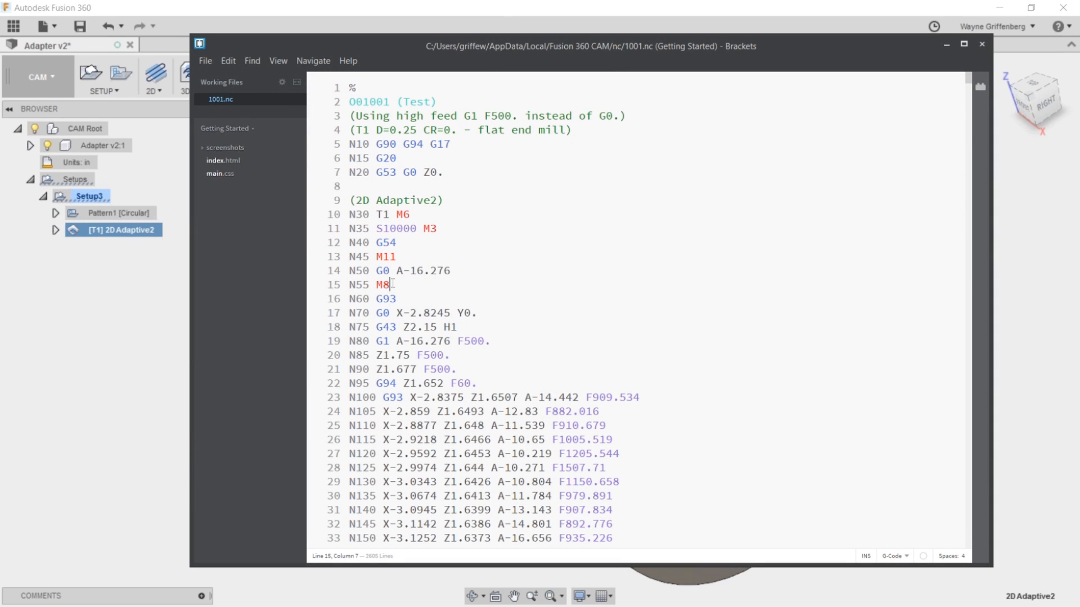
pyautogui.scroll(-5, 476, 397)
pyautogui.scroll(5, 496, 333)
pyautogui.scroll(-5, 618, 441)
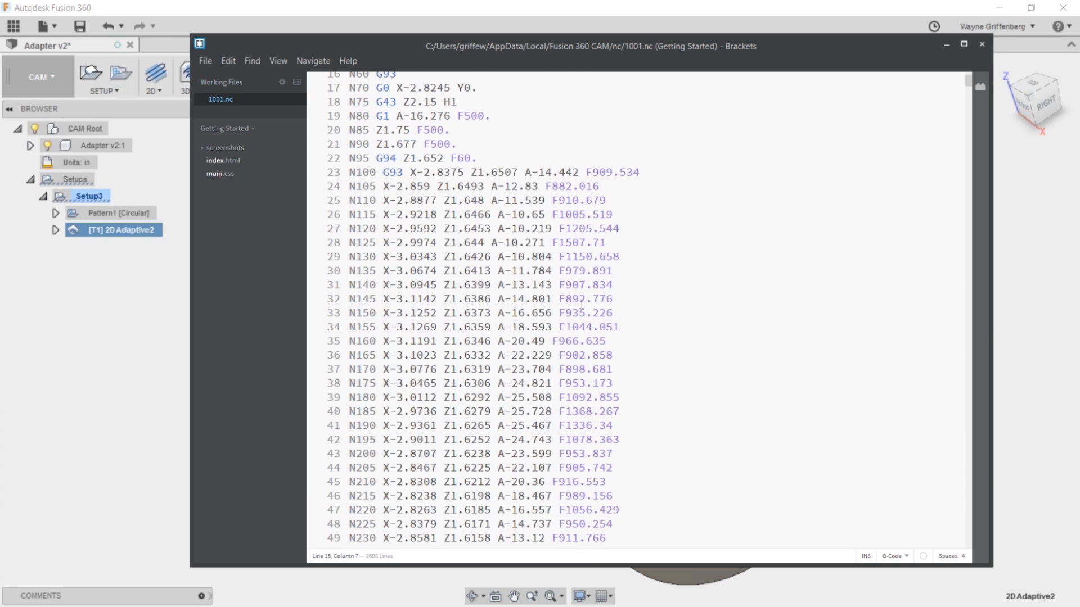
pyautogui.scroll(-5, 581, 307)
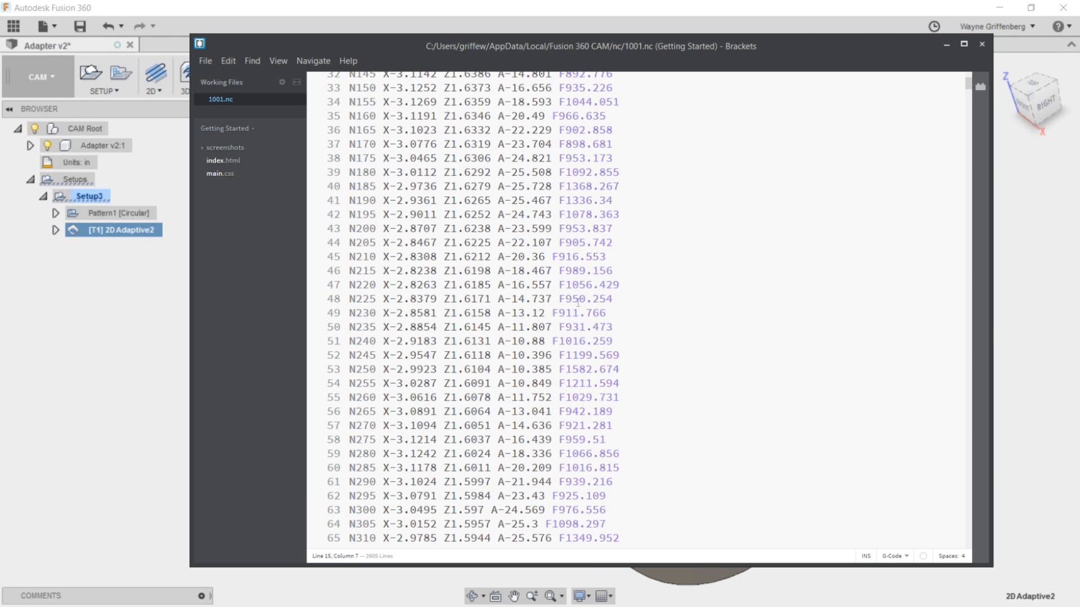
pyautogui.scroll(-20, 584, 329)
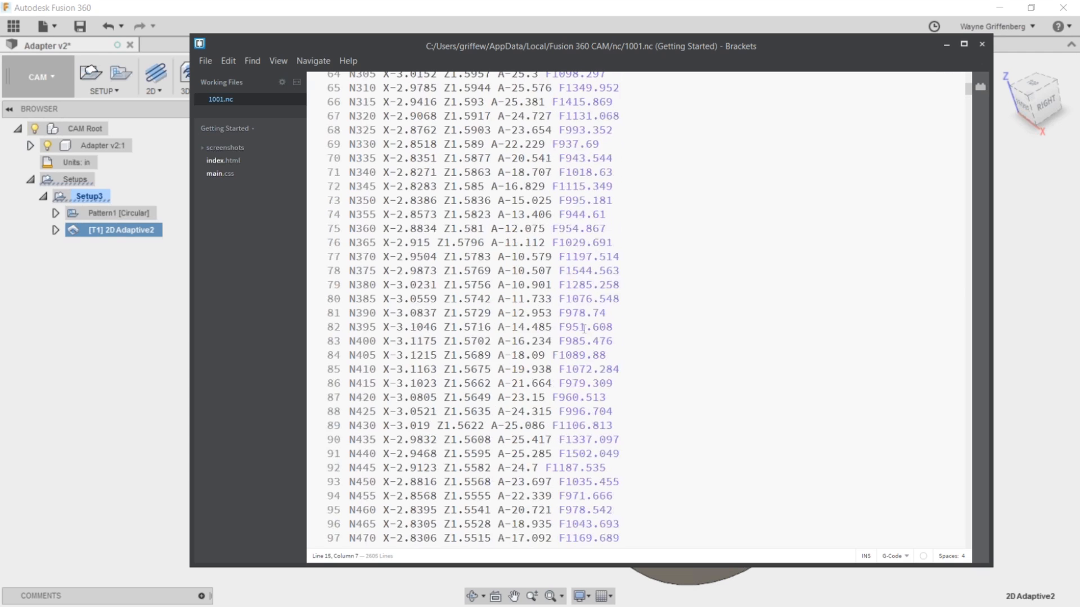
pyautogui.scroll(-20, 584, 329)
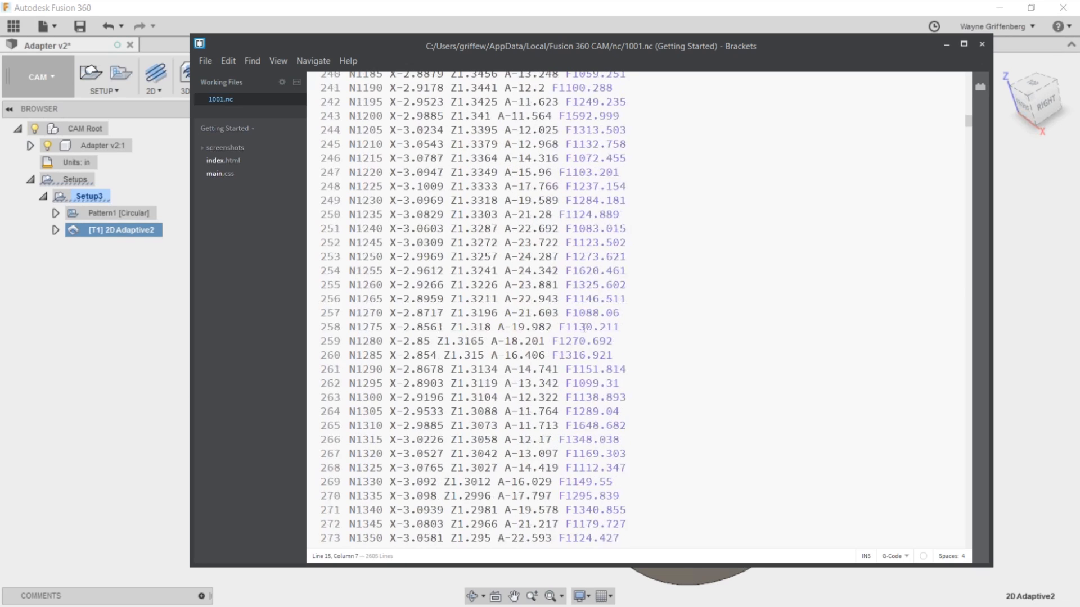
pyautogui.scroll(-20, 583, 329)
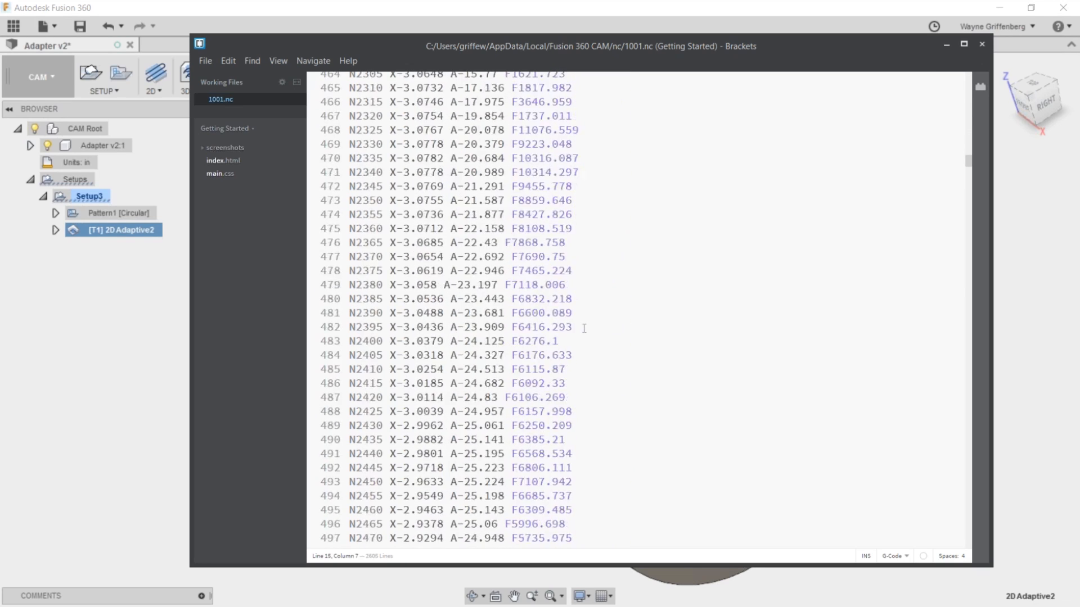
pyautogui.scroll(20, 584, 329)
pyautogui.scroll(-5, 583, 329)
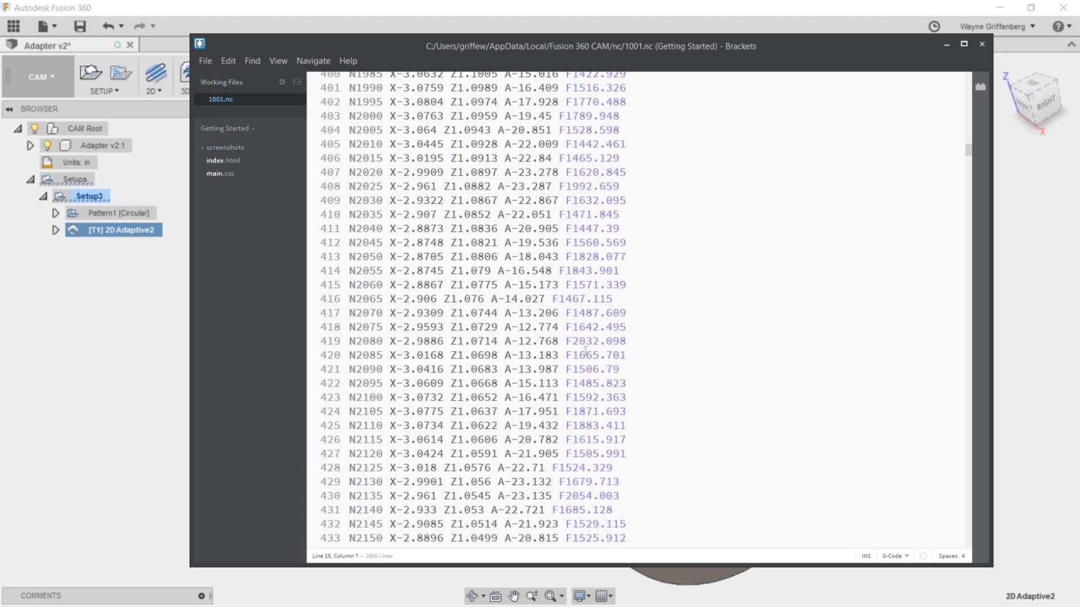
pyautogui.scroll(-5, 585, 351)
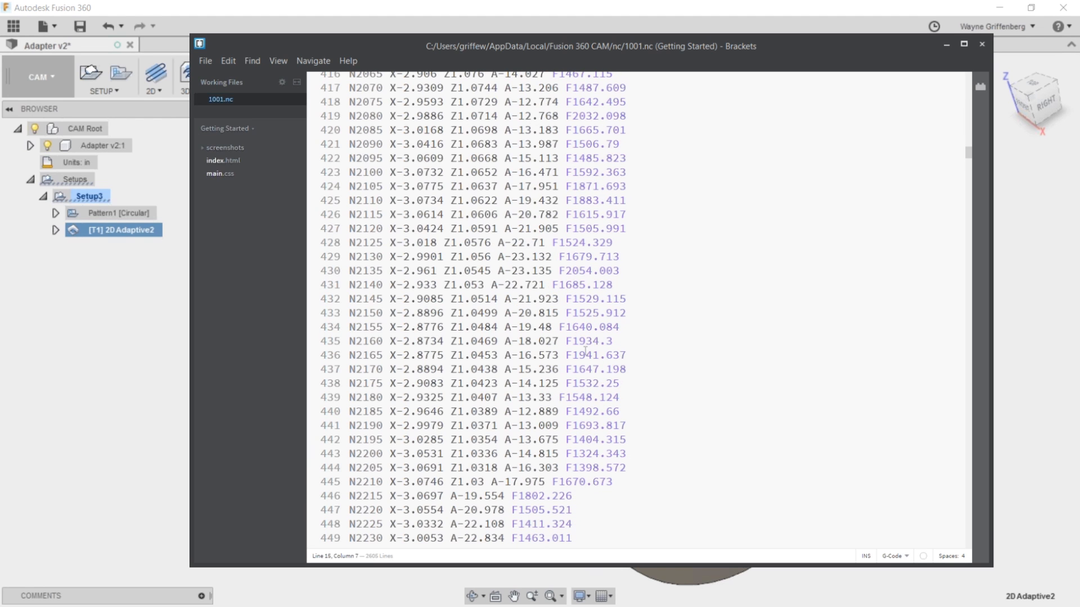
pyautogui.scroll(-10, 585, 352)
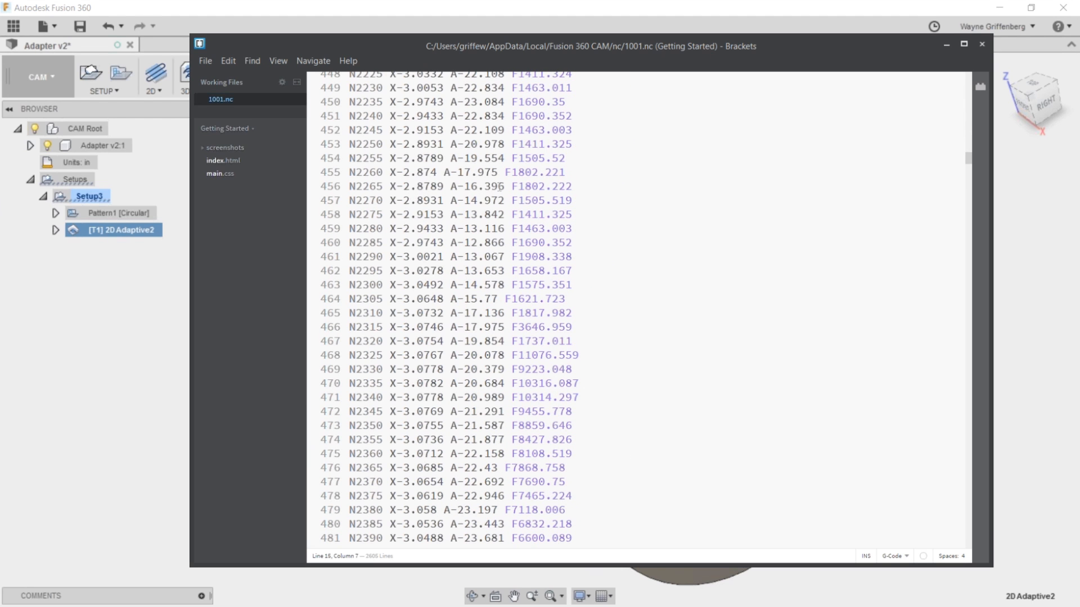
pyautogui.scroll(-20, 549, 366)
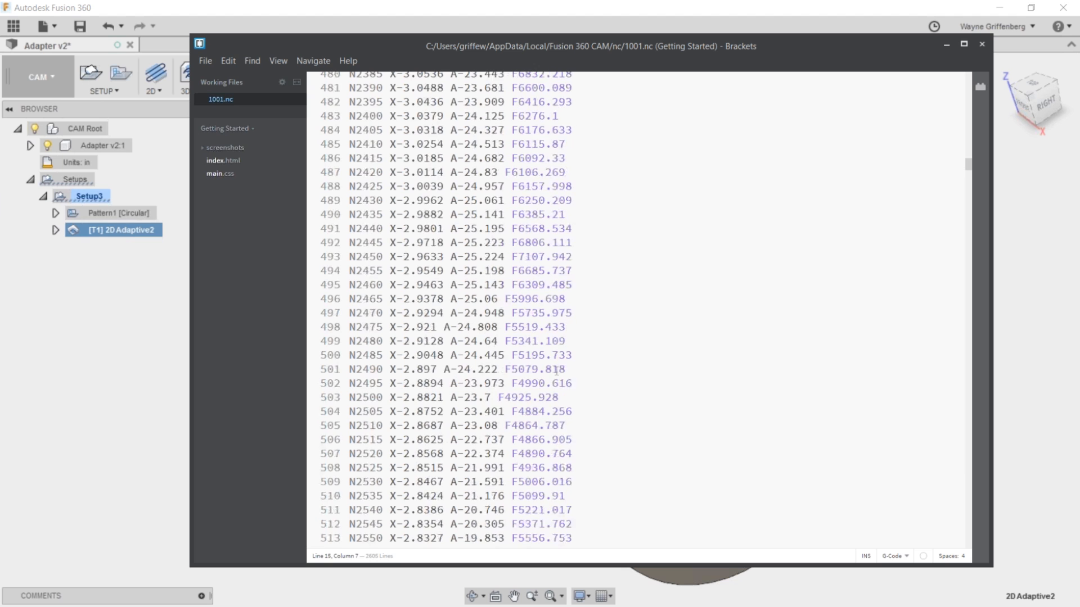
pyautogui.scroll(-10, 556, 370)
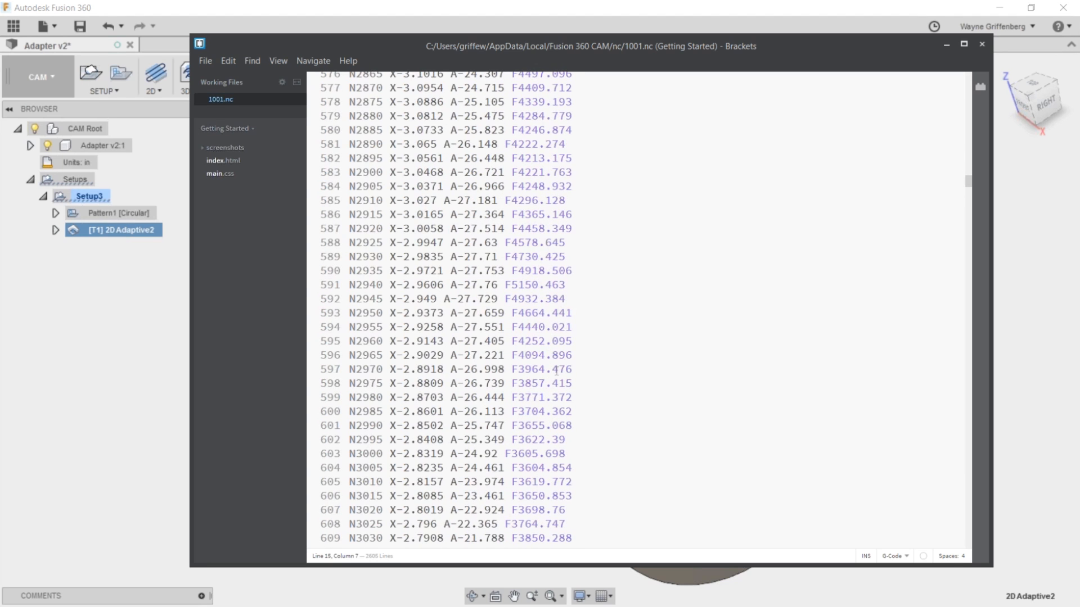
pyautogui.scroll(-5, 547, 374)
pyautogui.scroll(-20, 547, 372)
pyautogui.scroll(-20, 547, 373)
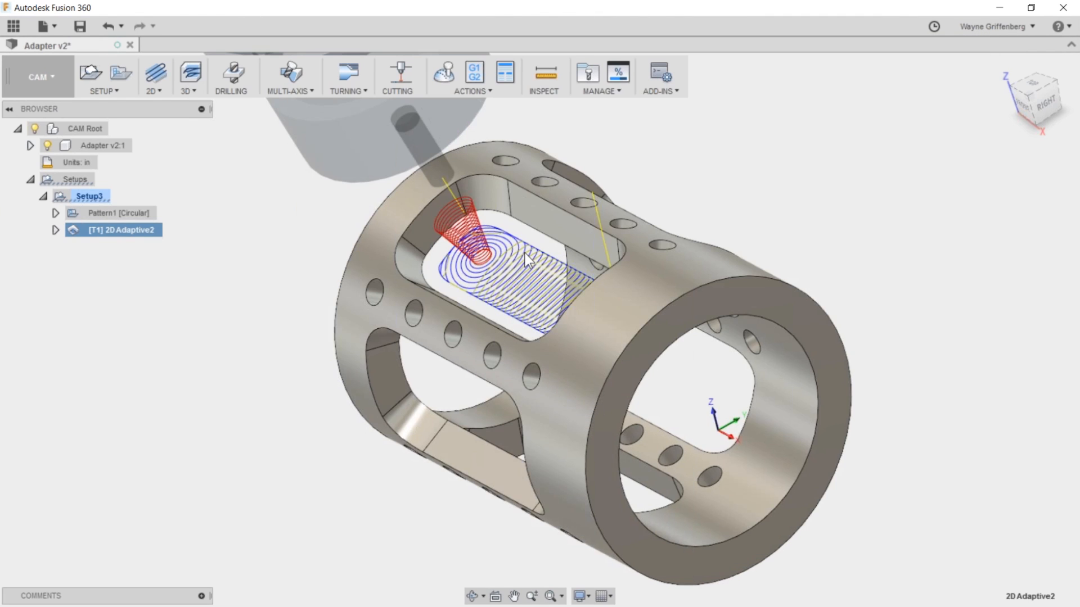
# Move the 2D Adaptive2 operation into the Pattern1 circular pattern and display the patterned toolpaths around the adapter.
pyautogui.scroll(3, 524, 254)
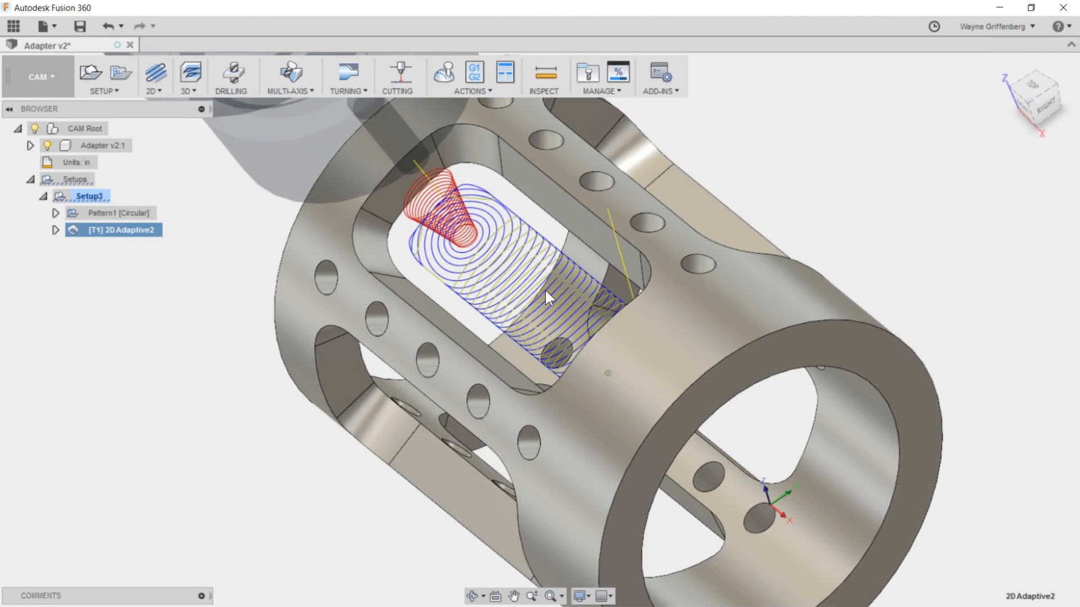
pyautogui.scroll(-2, 509, 325)
pyautogui.moveTo(570, 313)
pyautogui.keyDown('shift'); pyautogui.mouseDown(button='middle')
pyautogui.moveTo(543, 277)
pyautogui.moveTo(507, 284)
pyautogui.moveTo(667, 411)
pyautogui.moveTo(636, 367)
pyautogui.moveTo(545, 325)
pyautogui.moveTo(525, 270)
pyautogui.moveTo(642, 304)
pyautogui.moveTo(588, 299)
pyautogui.moveTo(570, 321)
pyautogui.mouseUp(button='middle'); pyautogui.keyUp('shift')
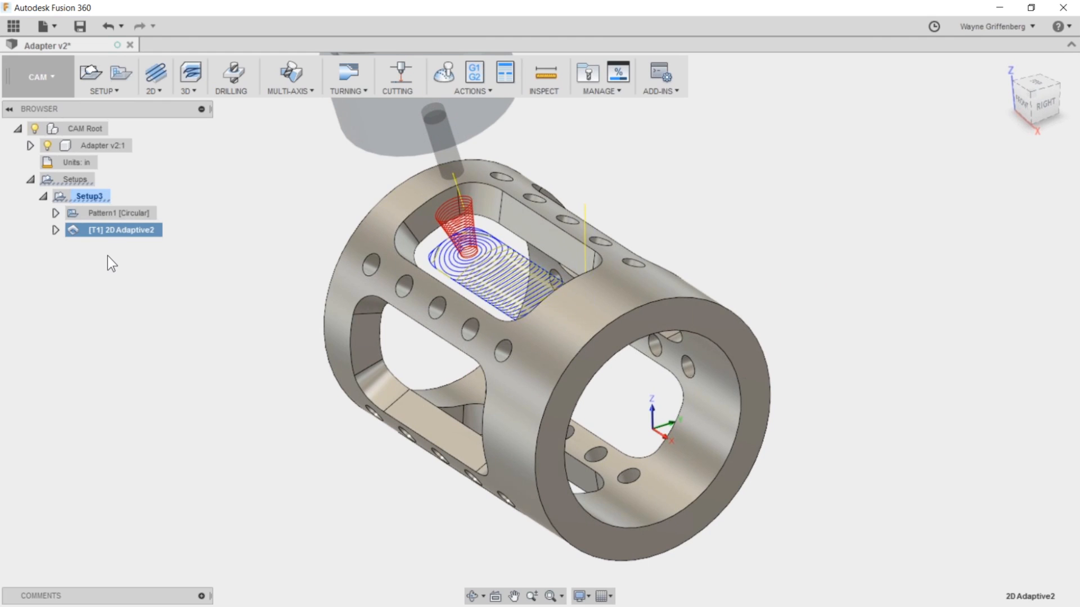
pyautogui.moveTo(89, 224); pyautogui.dragTo(94, 211)
pyautogui.click(56, 213)
pyautogui.click(107, 212)
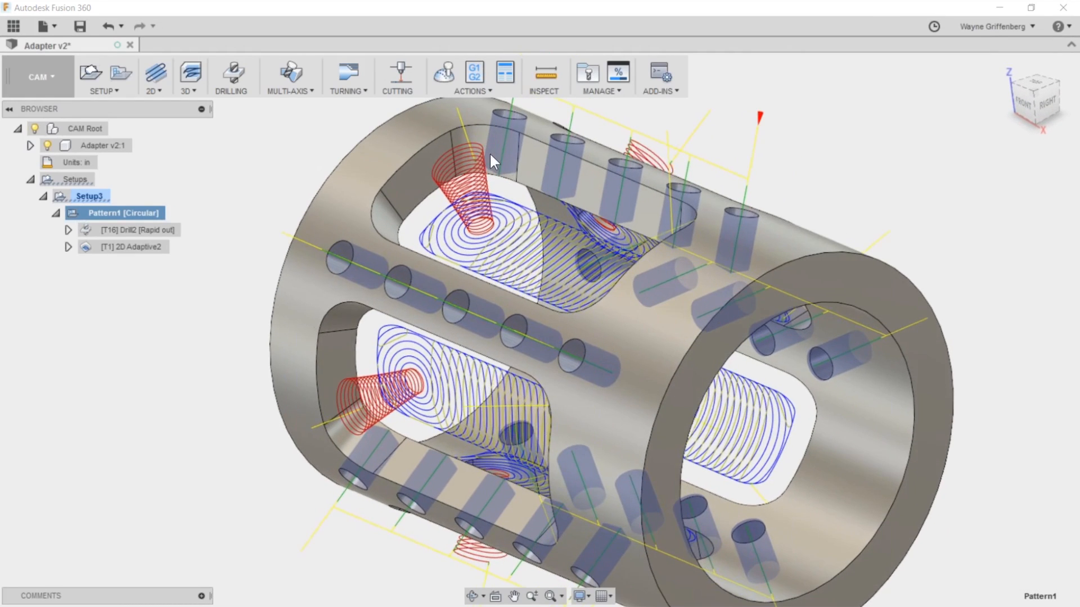
pyautogui.click(129, 274)
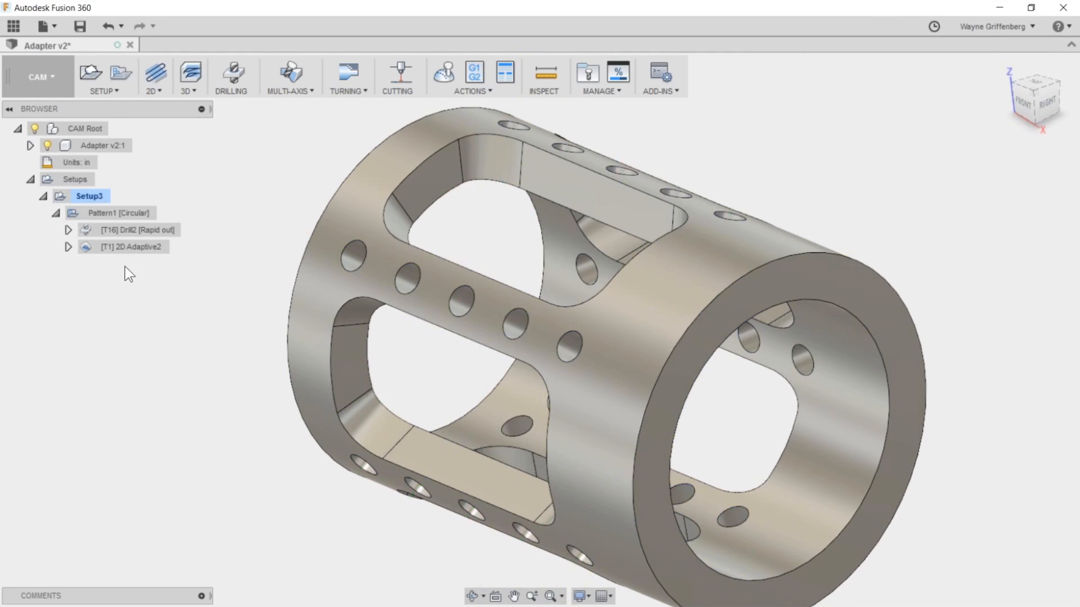
# Create a 2D Contour on the upper window's inner edge loop, wrapped around the adapter's inner cylindrical bore face.
pyautogui.click(151, 89)
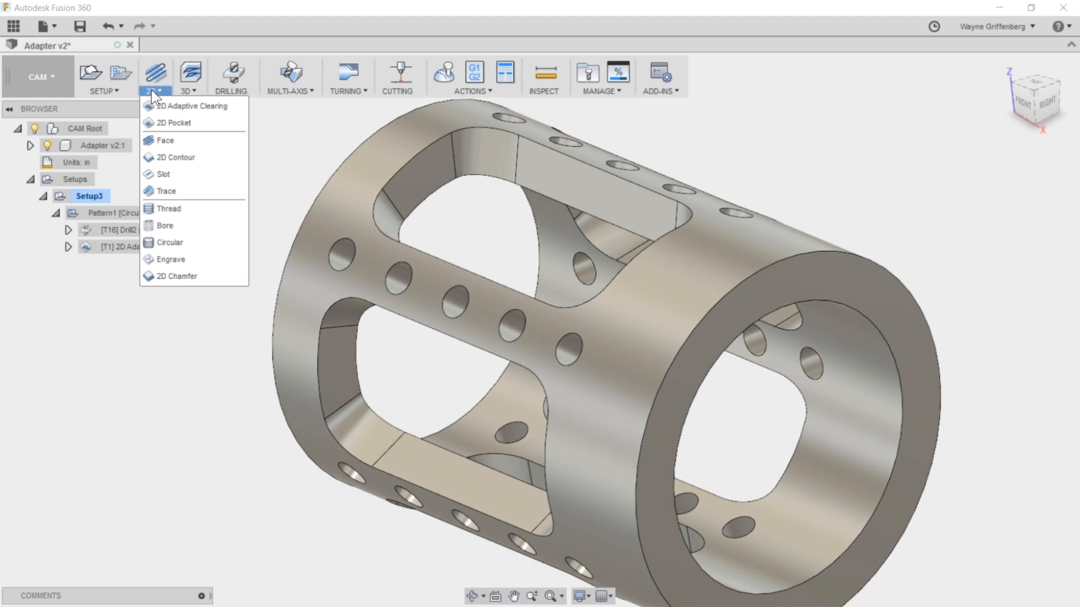
pyautogui.click(171, 157)
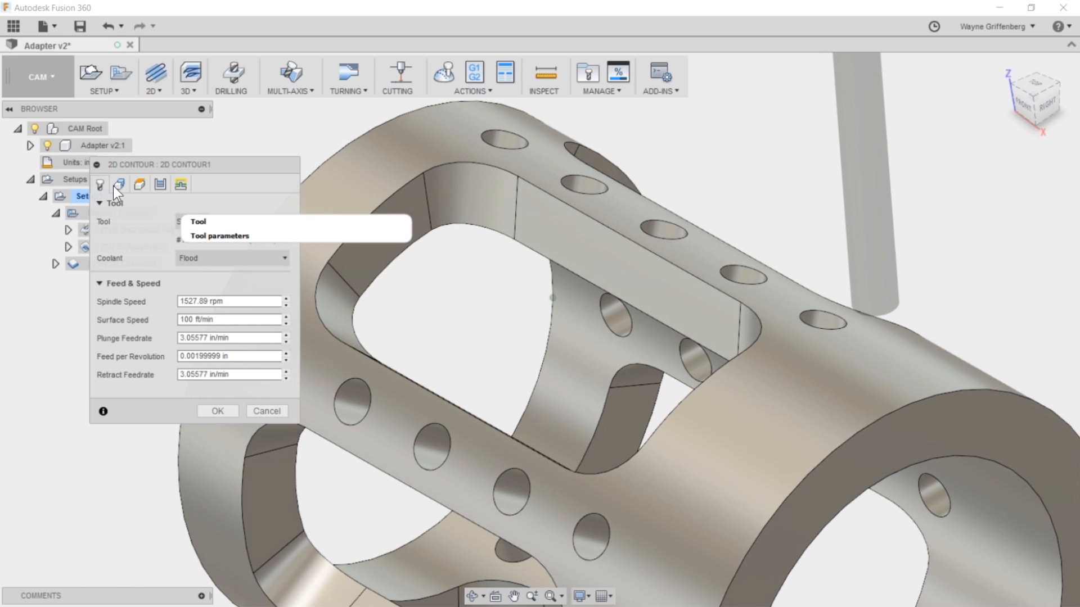
pyautogui.click(528, 250)
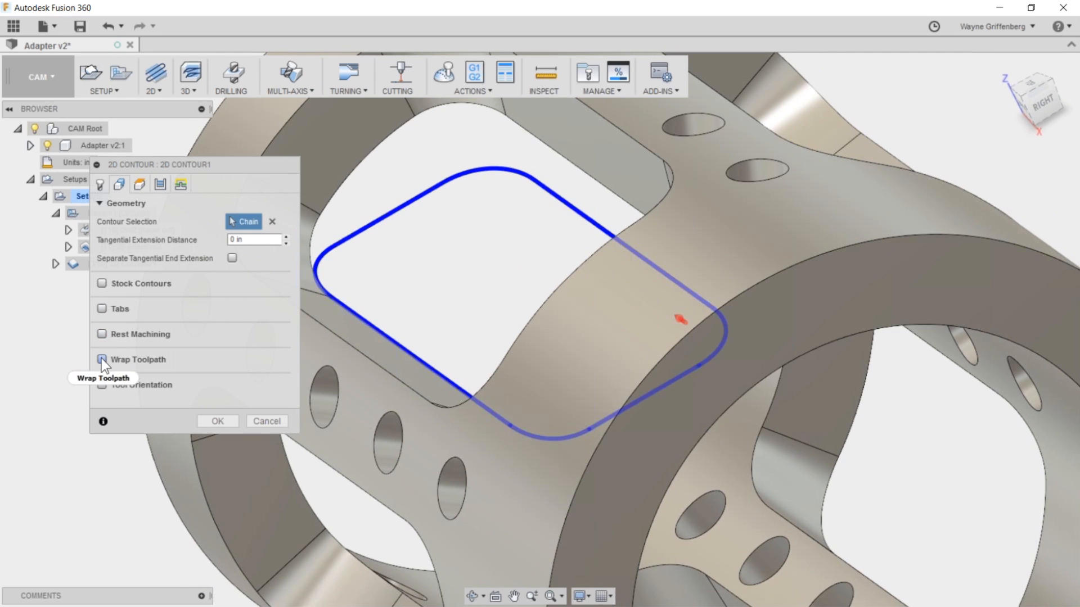
pyautogui.click(102, 359)
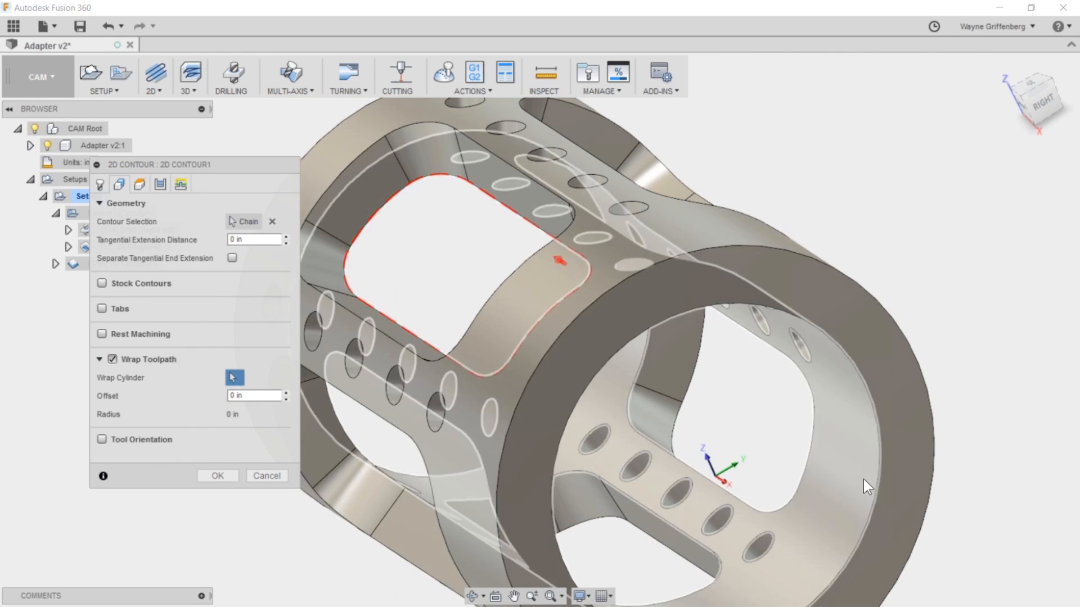
pyautogui.click(865, 481)
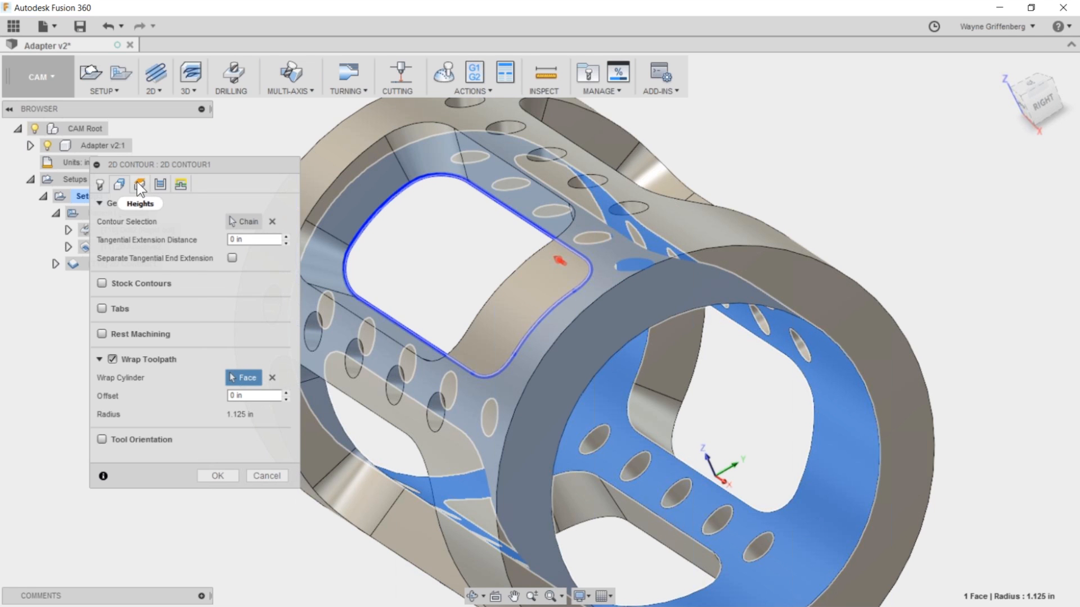
# Set the contour's bottom height offset to -0.1 in from the selected contour and try to generate the toolpath.
pyautogui.click(140, 185)
pyautogui.click(203, 487)
pyautogui.write('-.1')
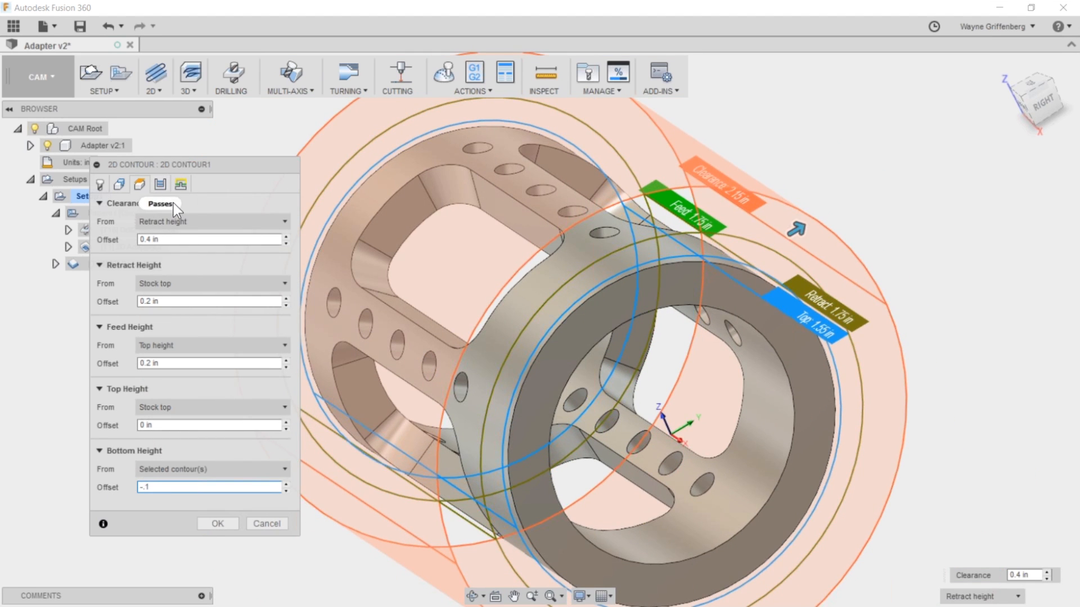
pyautogui.click(206, 525)
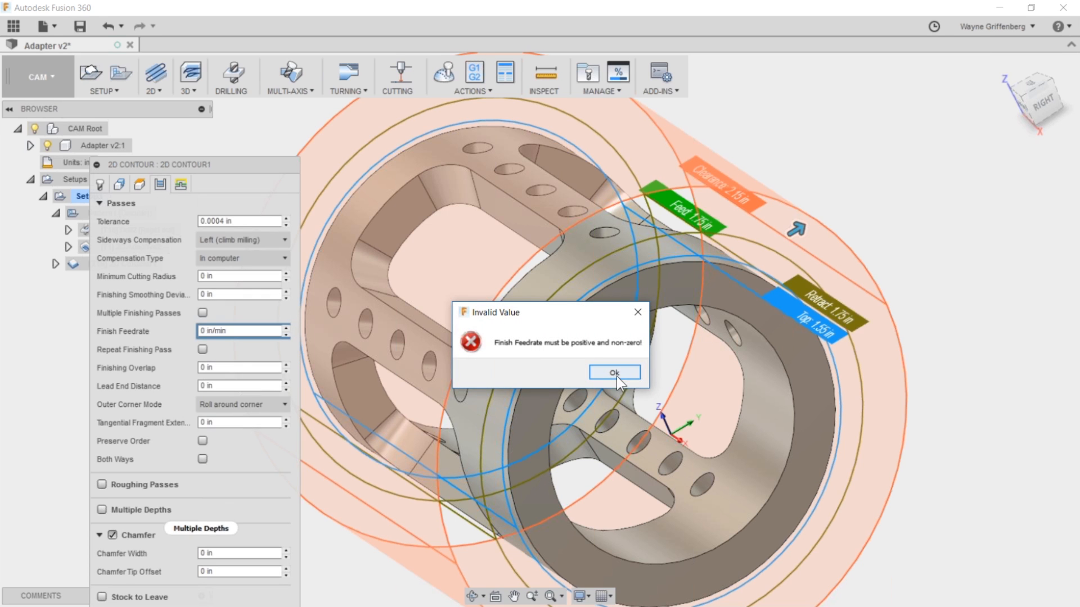
pyautogui.click(616, 371)
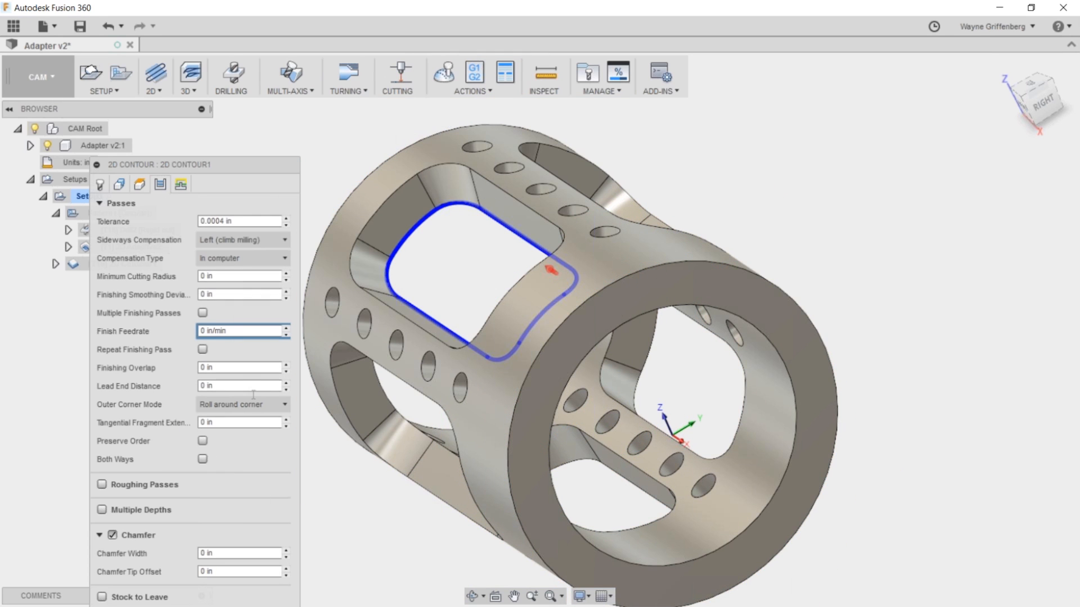
# Assign tool 1, the 1/4" flat endmill, to the 2D Contour operation and generate its toolpath.
pyautogui.click(101, 181)
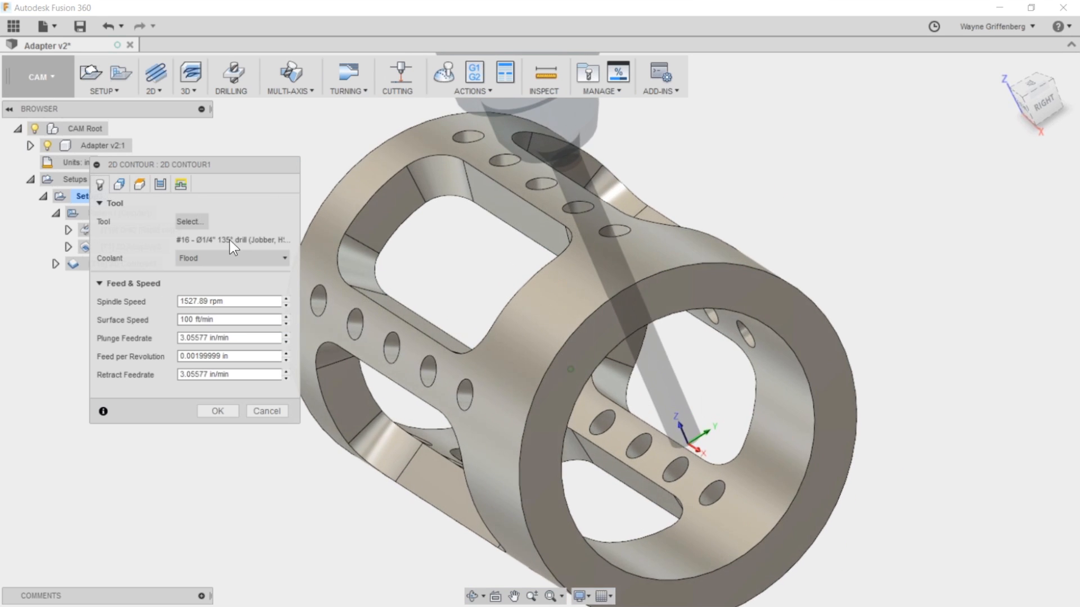
pyautogui.click(180, 222)
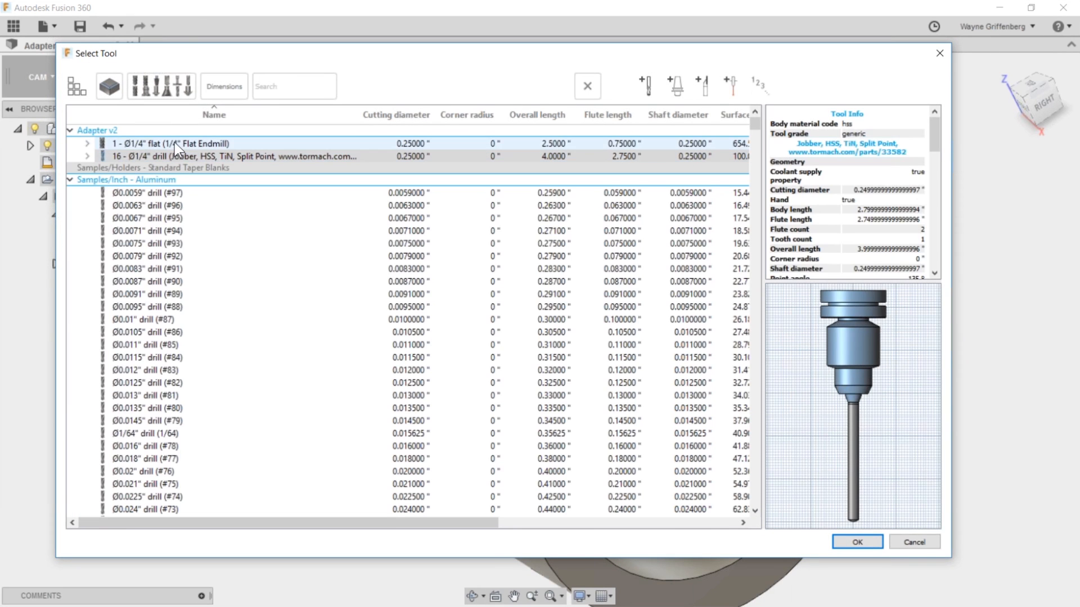
pyautogui.click(177, 144)
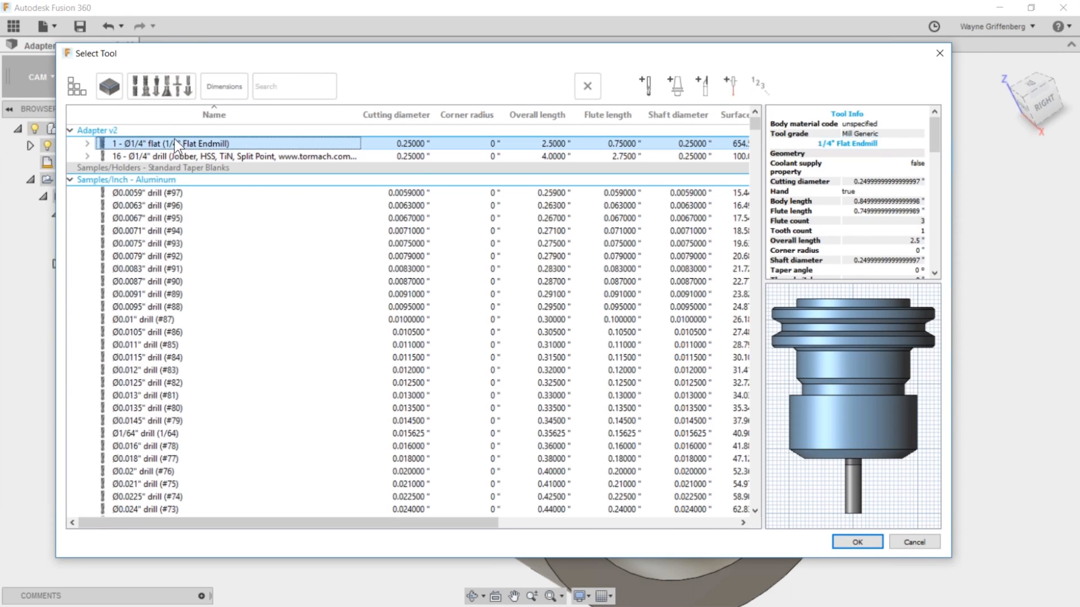
pyautogui.click(858, 542)
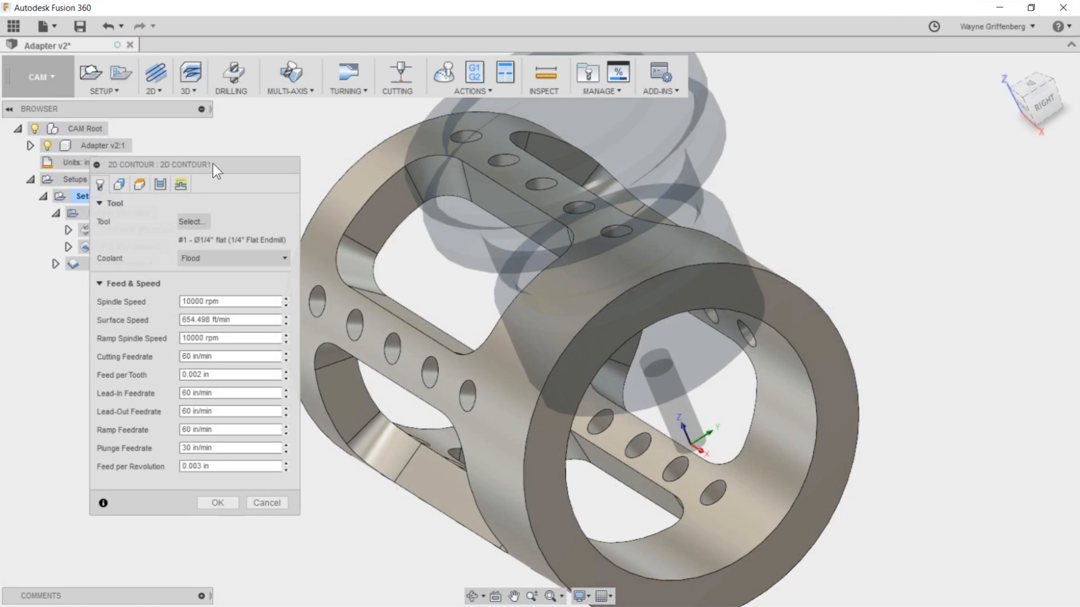
pyautogui.moveTo(213, 163); pyautogui.dragTo(266, 143)
pyautogui.scroll(2, 622, 284)
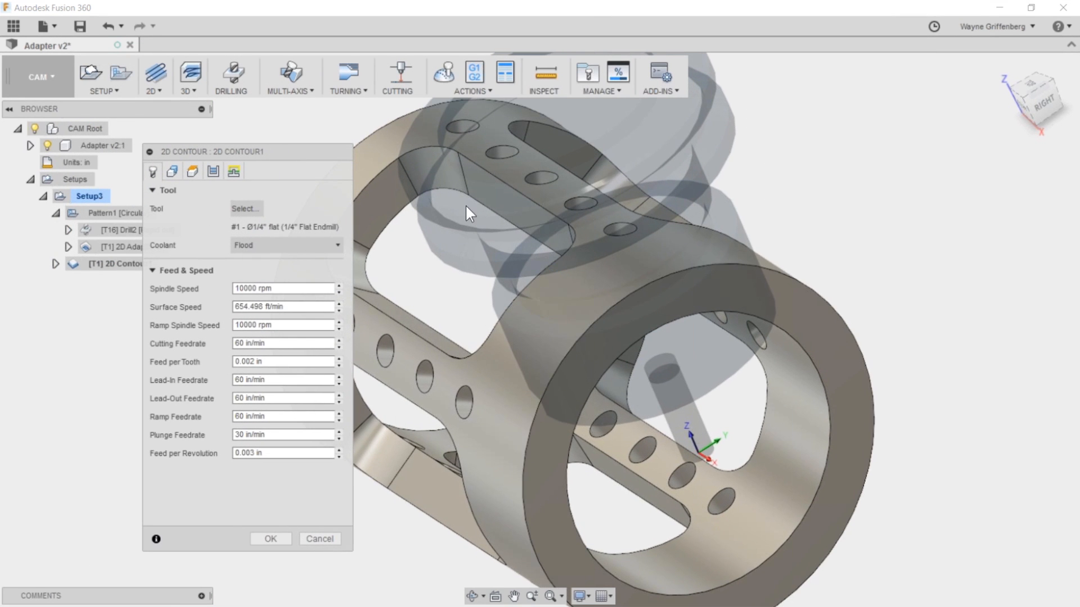
pyautogui.scroll(1, 466, 206)
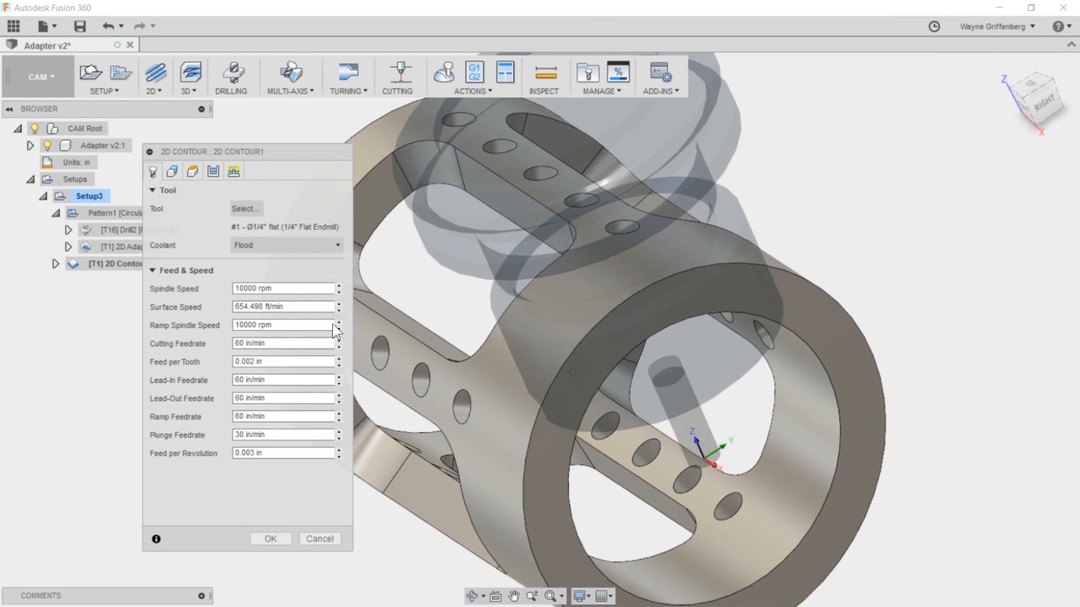
pyautogui.click(271, 539)
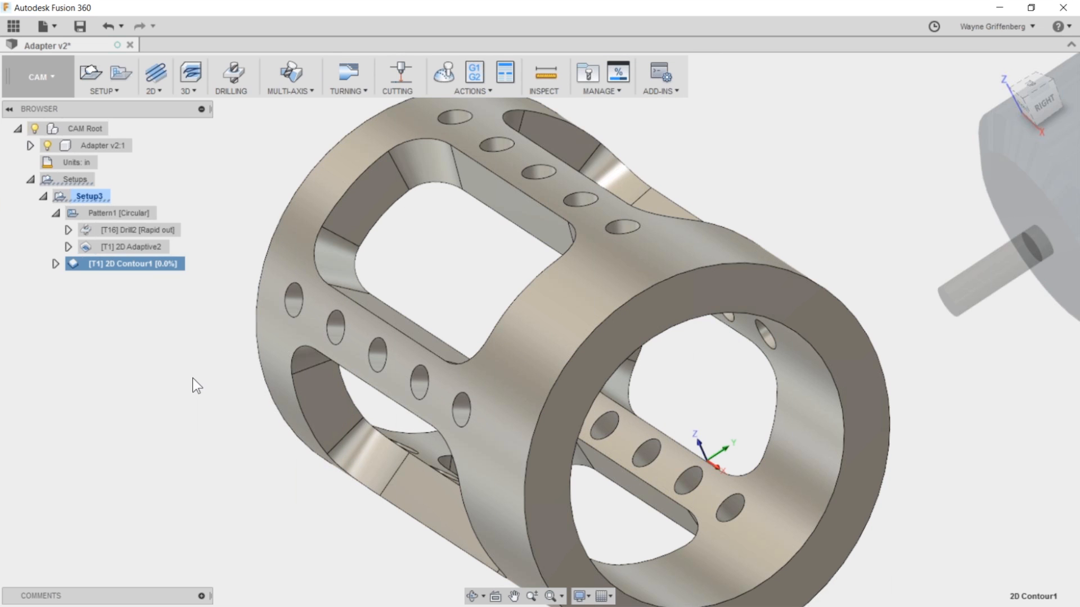
# Move the 2D Contour1 operation into the Pattern1 circular pattern and display the patterned toolpaths around the adapter.
pyautogui.keyDown('shift'); pyautogui.moveTo(337, 360); pyautogui.dragTo(315, 271, button='middle'); pyautogui.keyUp('shift')
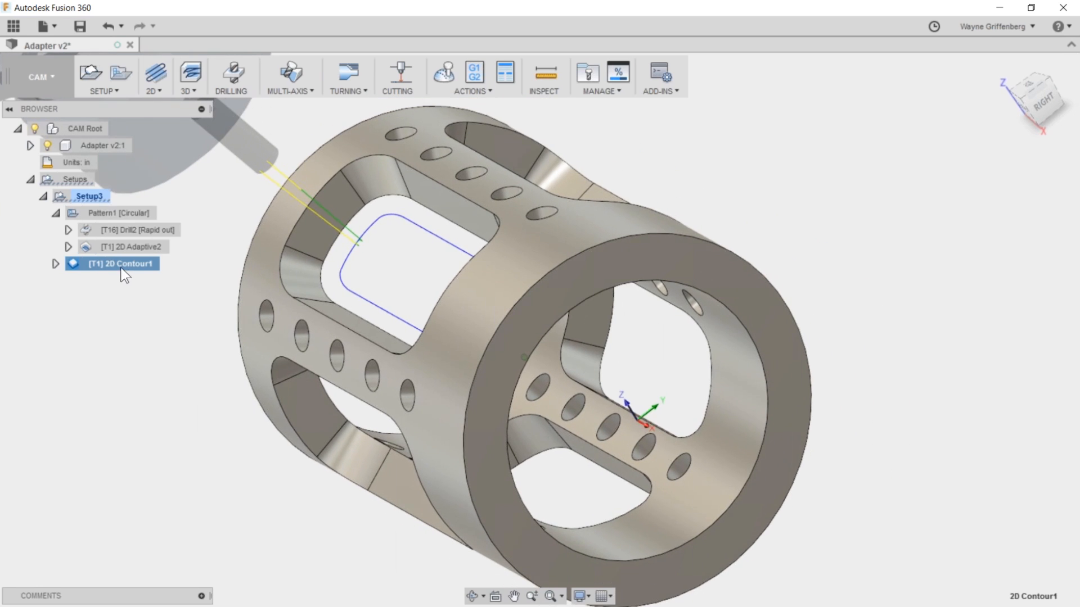
pyautogui.rightClick(87, 264)
pyautogui.moveTo(87, 265); pyautogui.dragTo(103, 253)
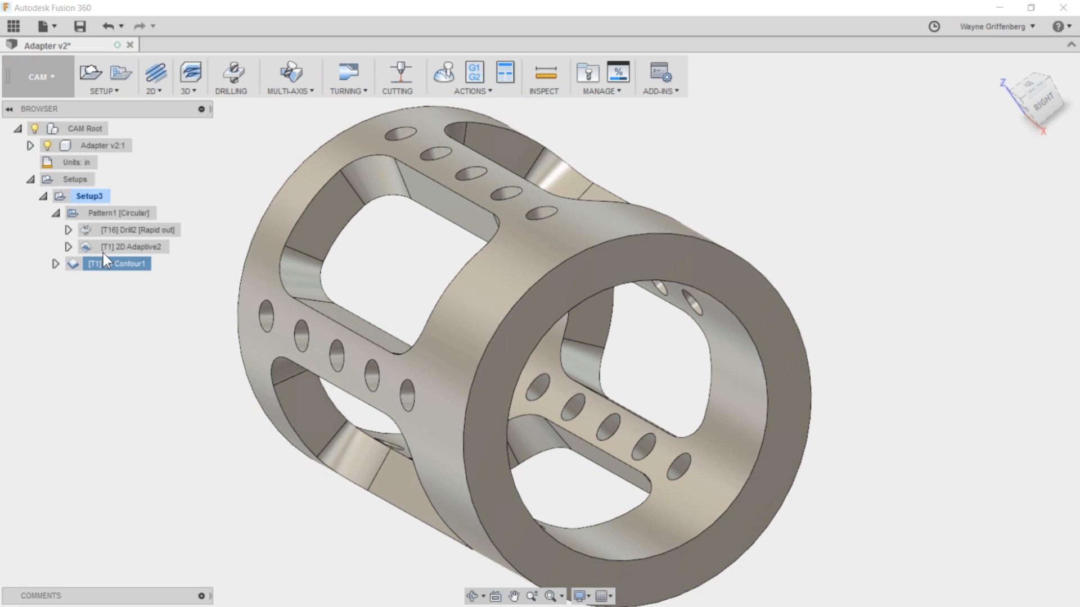
pyautogui.click(109, 212)
pyautogui.keyDown('shift'); pyautogui.moveTo(391, 260); pyautogui.dragTo(540, 321, button='middle'); pyautogui.keyUp('shift')
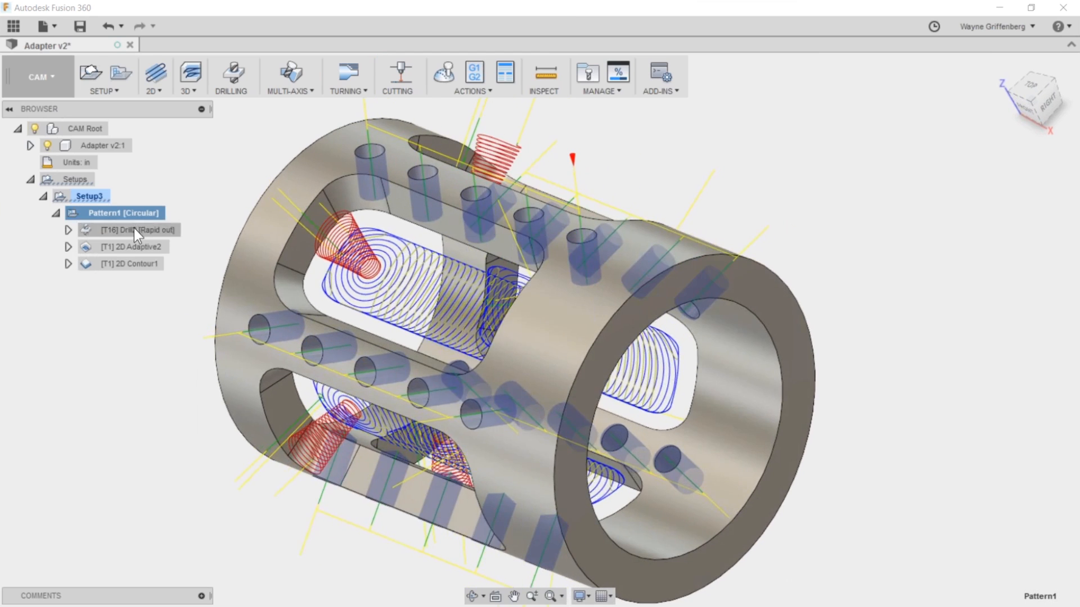
# Examine the individual toolpaths of Drill2, 2D Adaptive2 and 2D Contour1 within Pattern1.
pyautogui.click(135, 230)
pyautogui.click(140, 246)
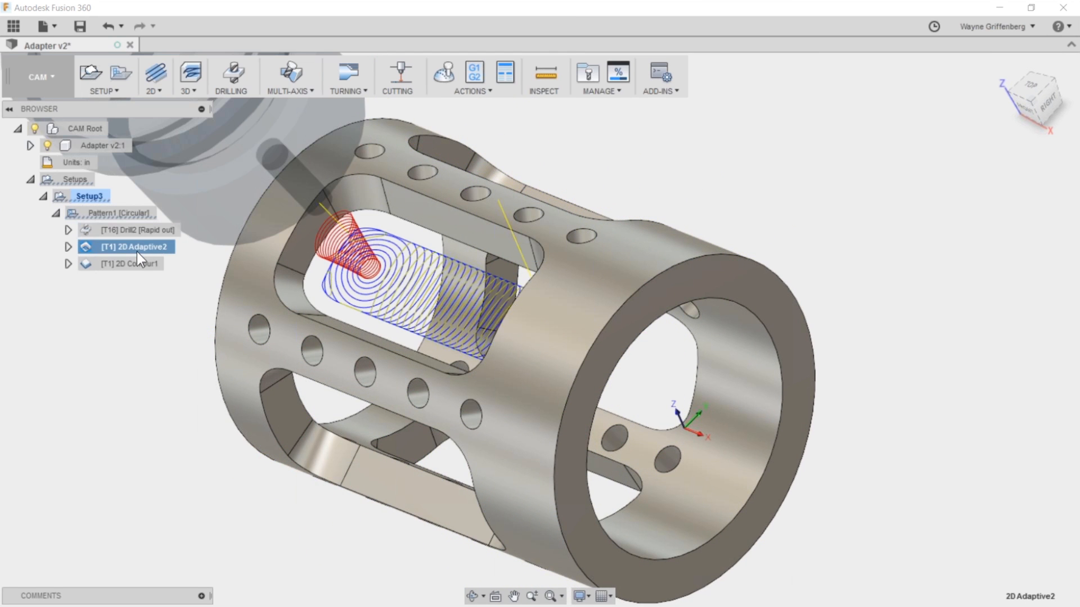
pyautogui.click(133, 260)
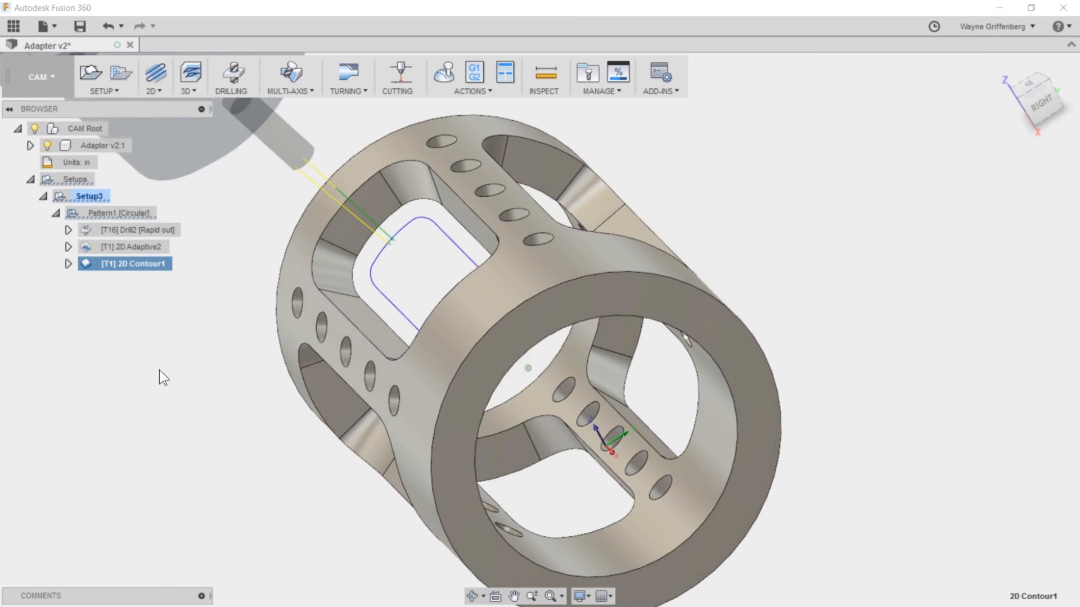
pyautogui.click(160, 370)
# Open the Pattern1 settings for editing, examine the operation order choices, and close them without changes.
pyautogui.rightClick(112, 211)
pyautogui.click(144, 218)
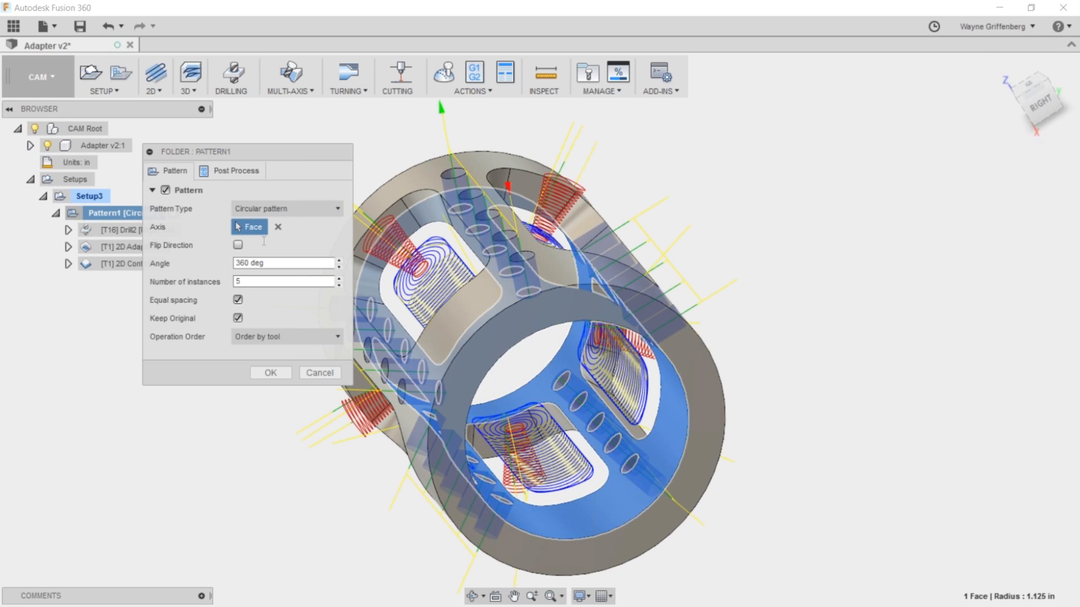
pyautogui.click(337, 337)
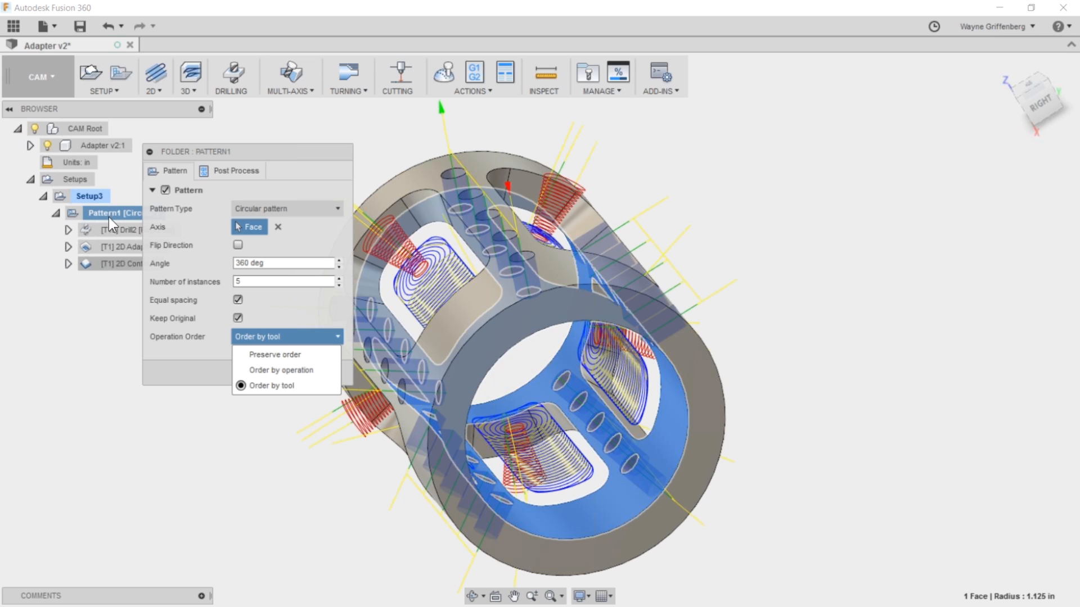
pyautogui.click(274, 153)
pyautogui.moveTo(273, 153); pyautogui.dragTo(333, 166)
pyautogui.click(332, 551)
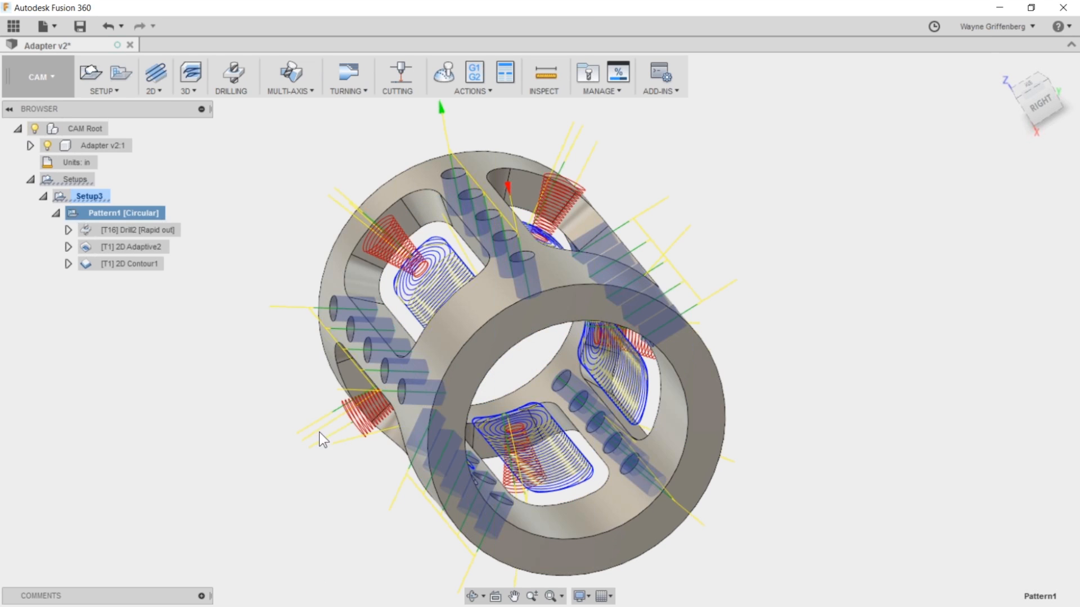
# Display all Pattern1 toolpaths and inspect how they are distributed around the adapter.
pyautogui.click(127, 211)
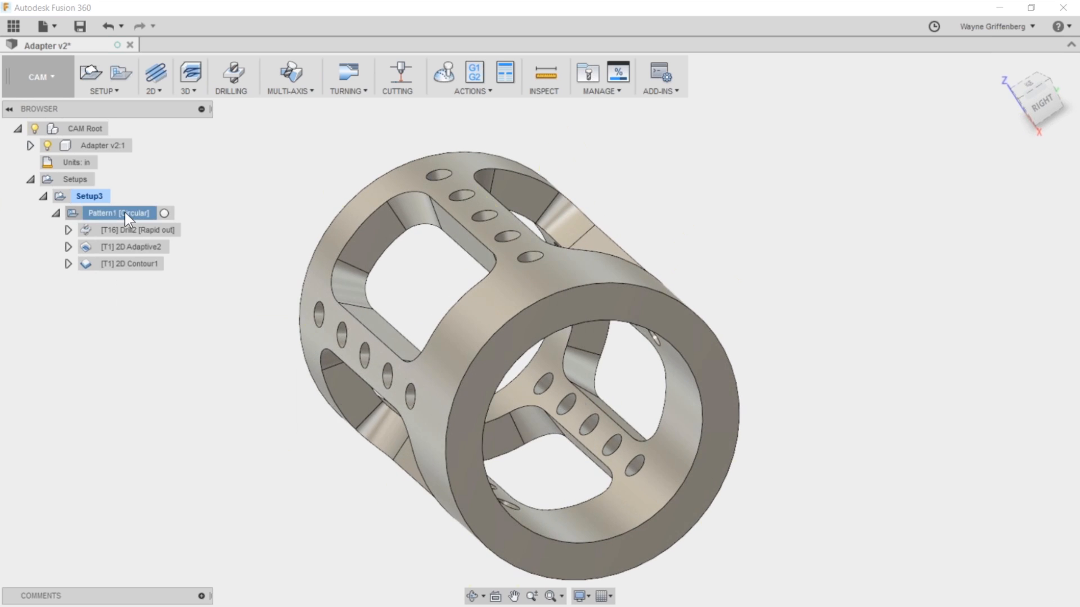
pyautogui.keyDown('shift'); pyautogui.moveTo(552, 259); pyautogui.dragTo(814, 430, button='middle'); pyautogui.keyUp('shift')
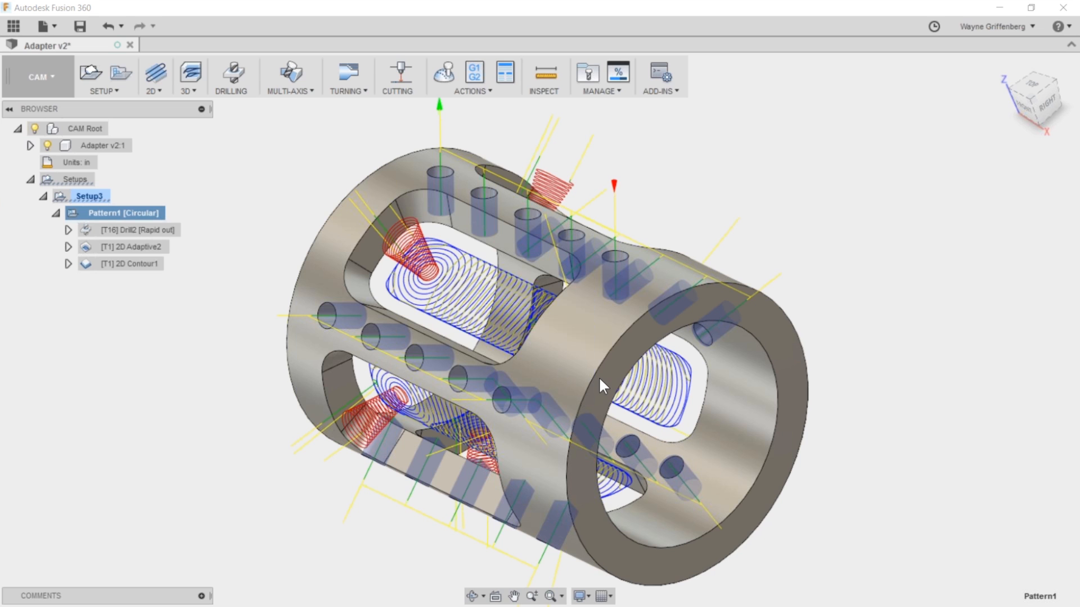
pyautogui.scroll(-2, 598, 376)
pyautogui.click(286, 283)
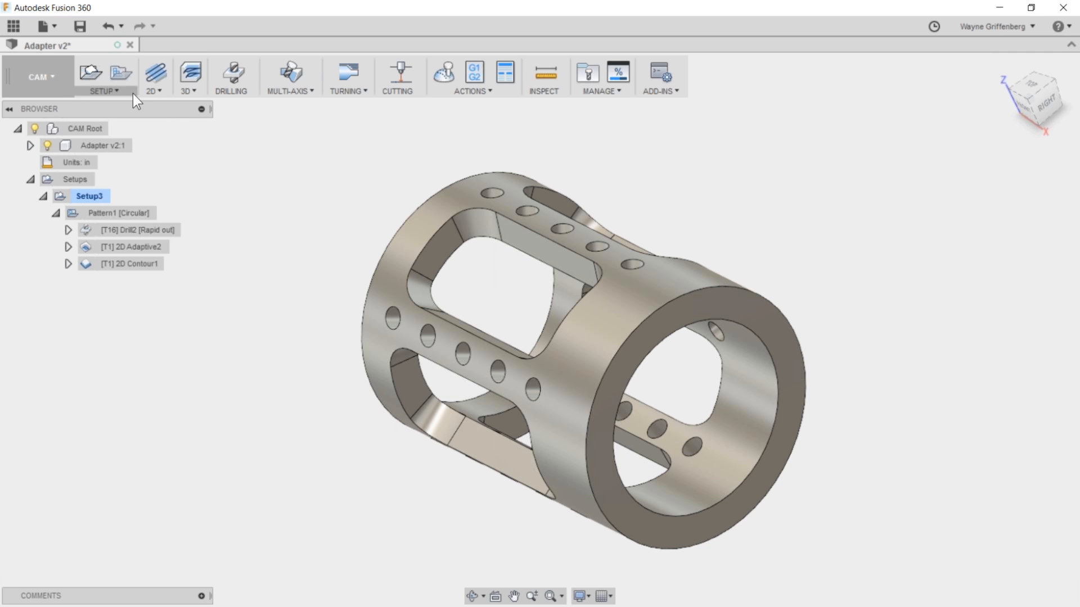
pyautogui.click(157, 93)
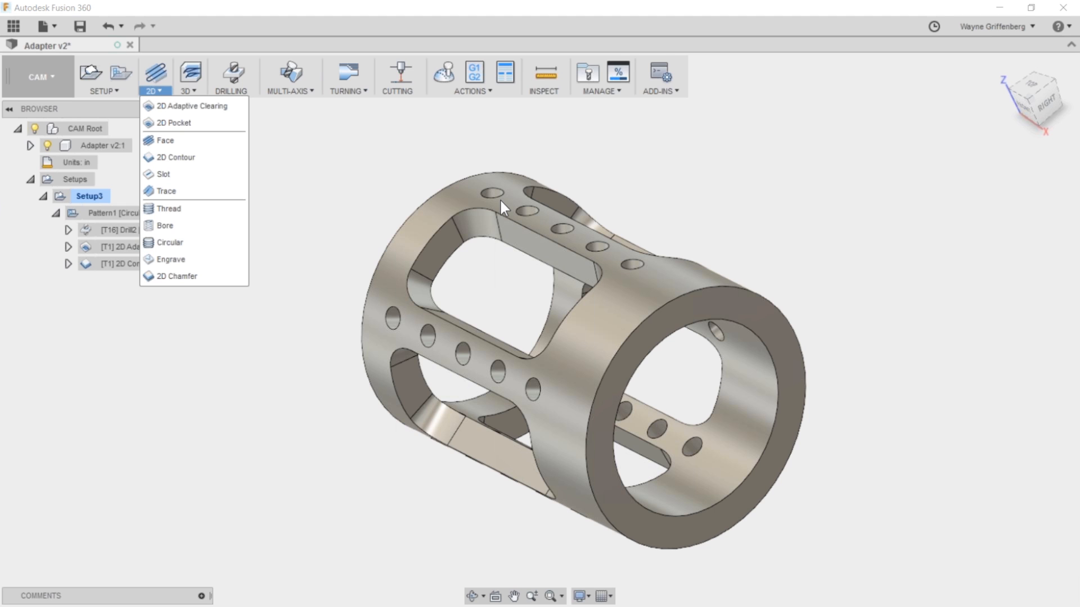
pyautogui.click(471, 89)
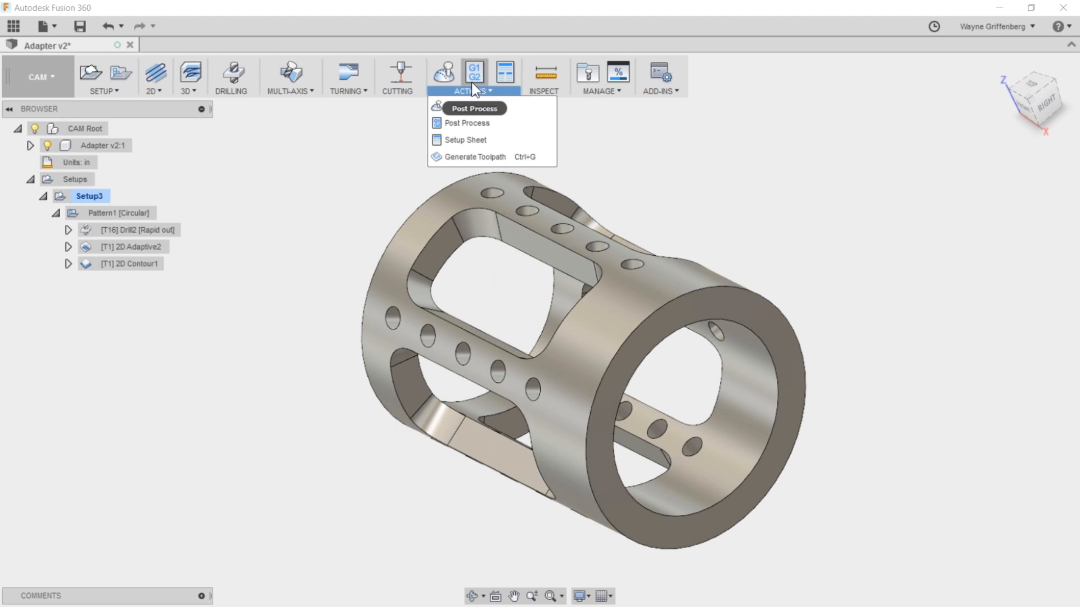
pyautogui.click(353, 189)
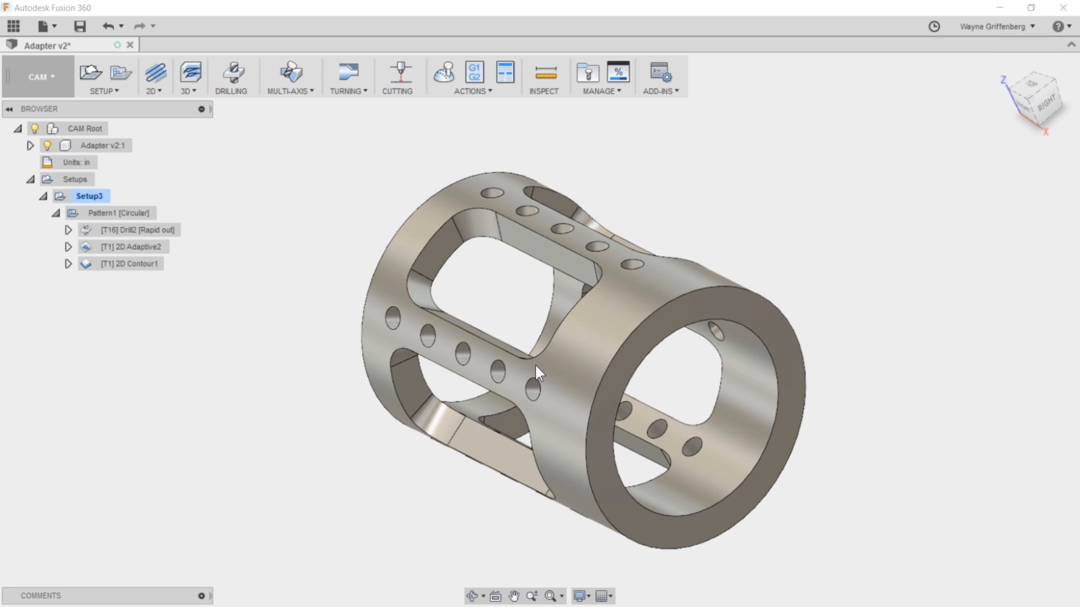
pyautogui.keyDown('shift'); pyautogui.moveTo(761, 346); pyautogui.dragTo(621, 314, button='middle'); pyautogui.keyUp('shift')
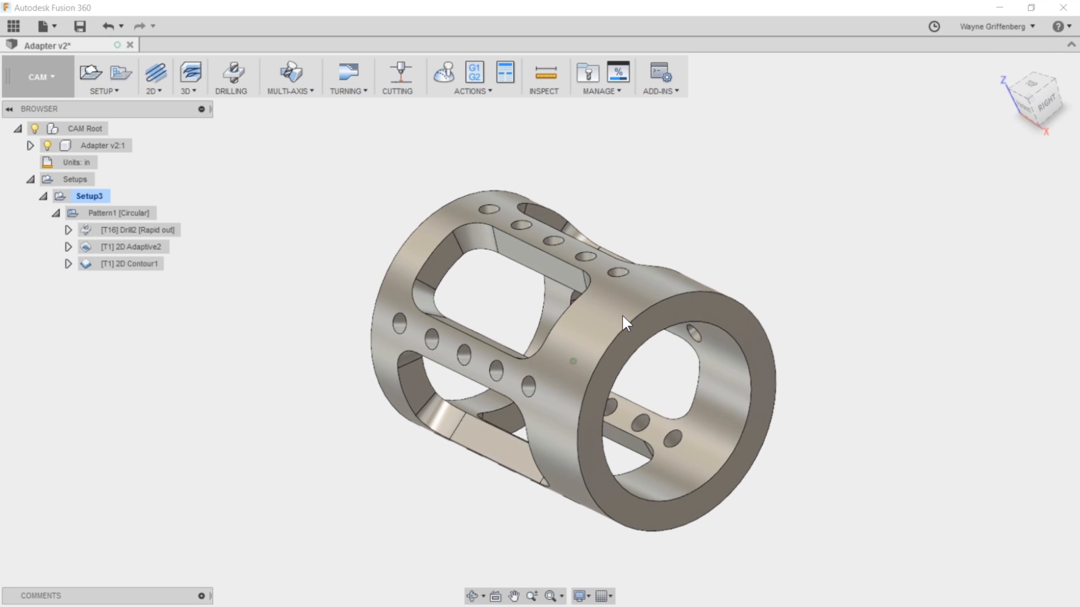
pyautogui.scroll(2, 619, 314)
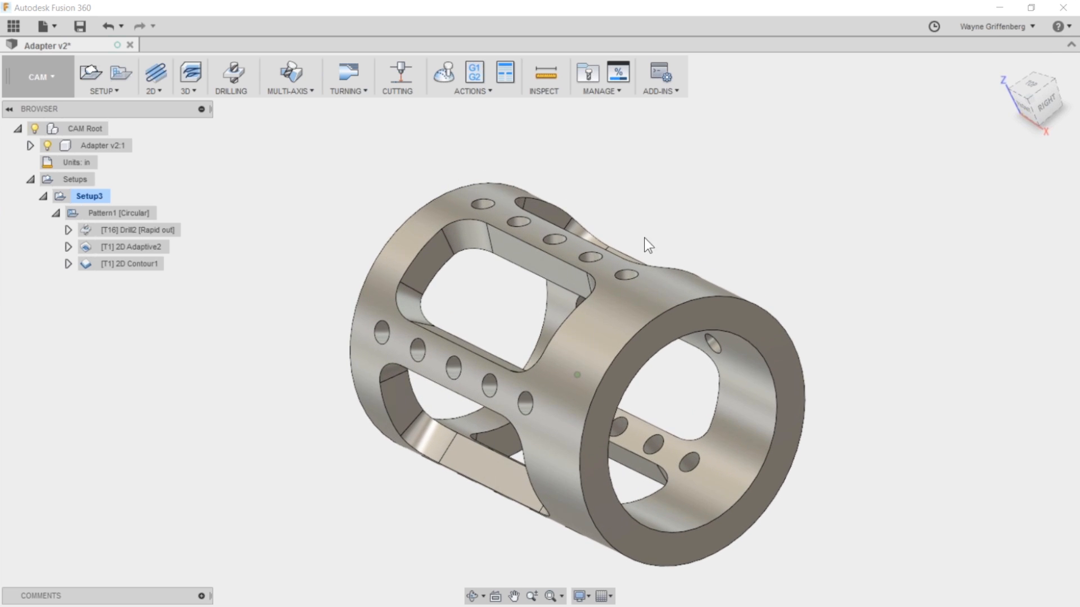
pyautogui.moveTo(648, 330)
pyautogui.keyDown('shift'); pyautogui.mouseDown(button='middle')
pyautogui.moveTo(602, 334)
pyautogui.moveTo(627, 329)
pyautogui.mouseUp(button='middle'); pyautogui.keyUp('shift')
pyautogui.keyDown('shift'); pyautogui.moveTo(698, 249); pyautogui.dragTo(598, 304, button='middle'); pyautogui.keyUp('shift')
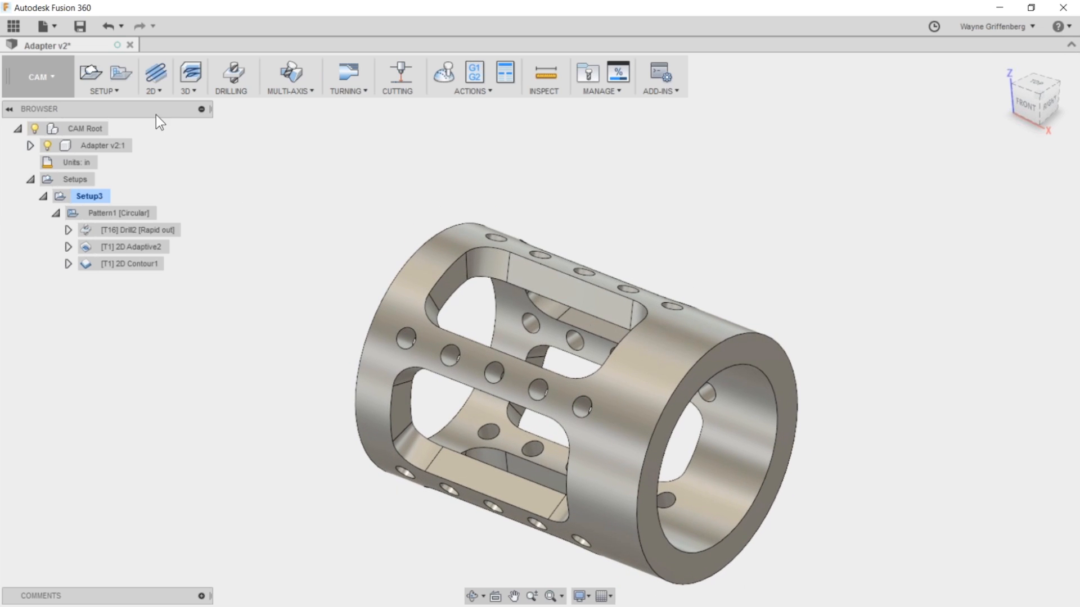
pyautogui.click(156, 90)
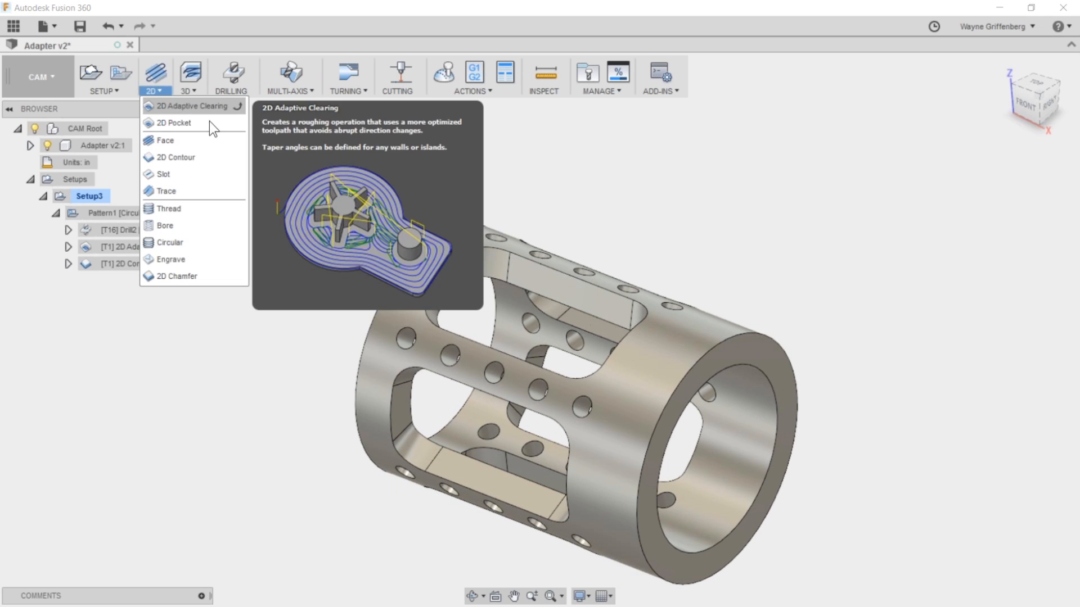
pyautogui.keyDown('shift'); pyautogui.moveTo(669, 230); pyautogui.dragTo(557, 329, button='middle'); pyautogui.keyUp('shift')
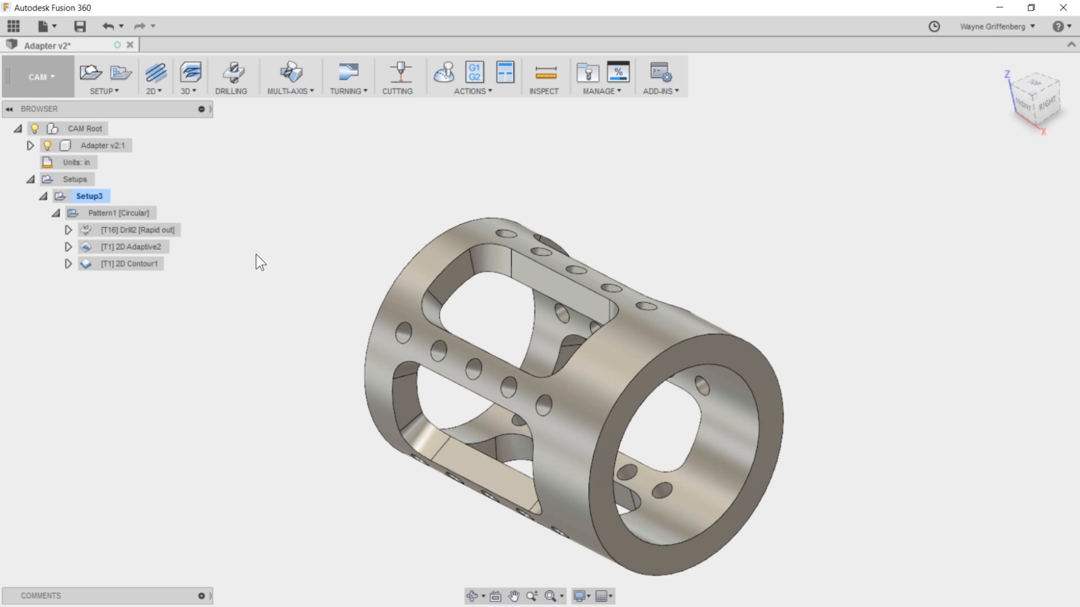
# Simulate the Pattern1 operations with the stock shown, play back the machining, and exit the simulation.
pyautogui.click(113, 213)
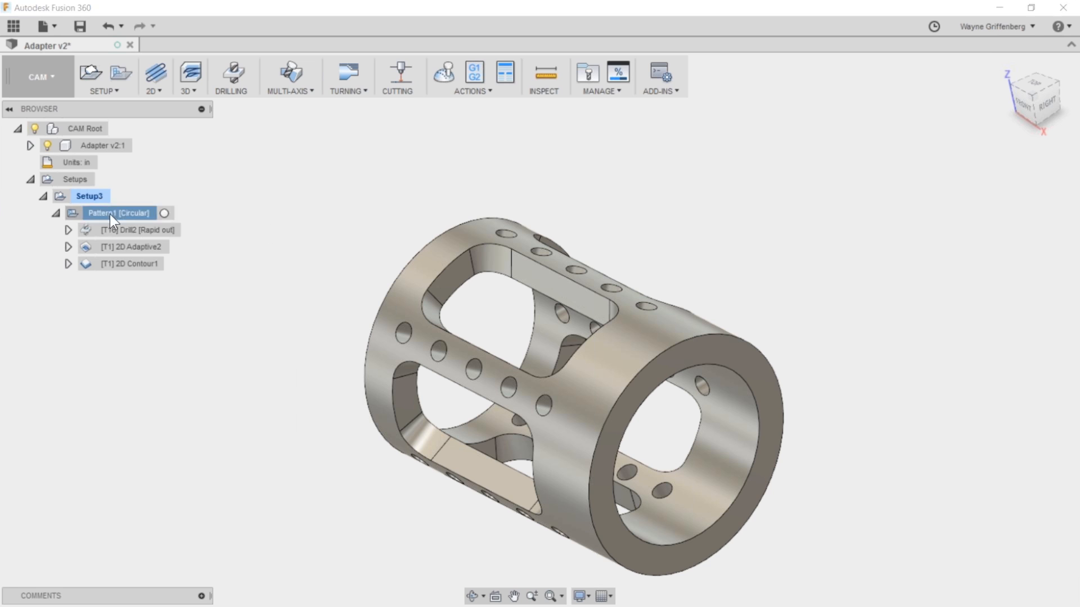
pyautogui.click(437, 70)
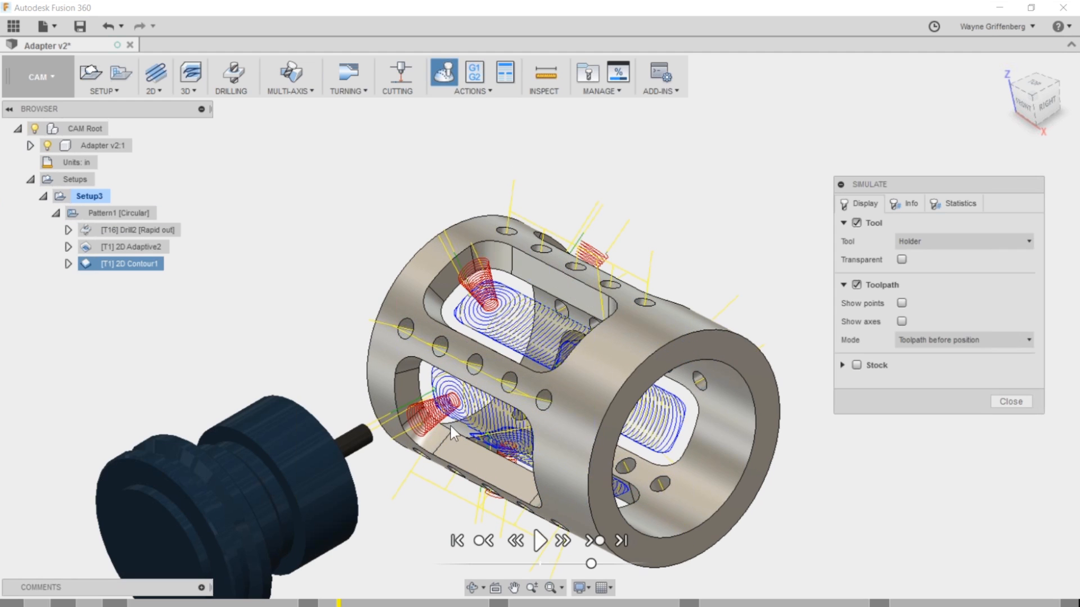
pyautogui.click(860, 363)
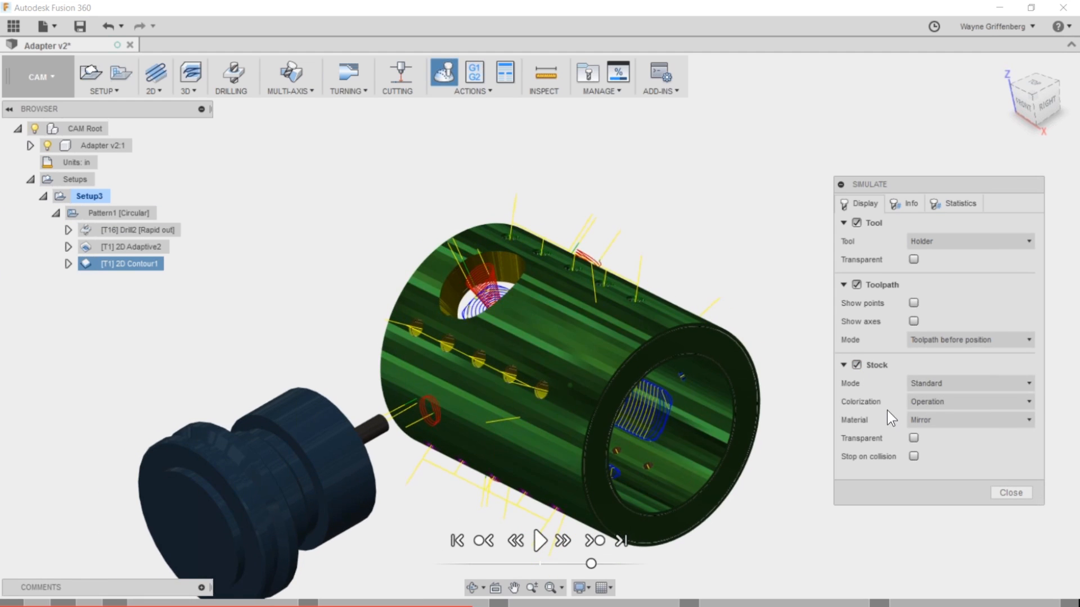
pyautogui.click(541, 543)
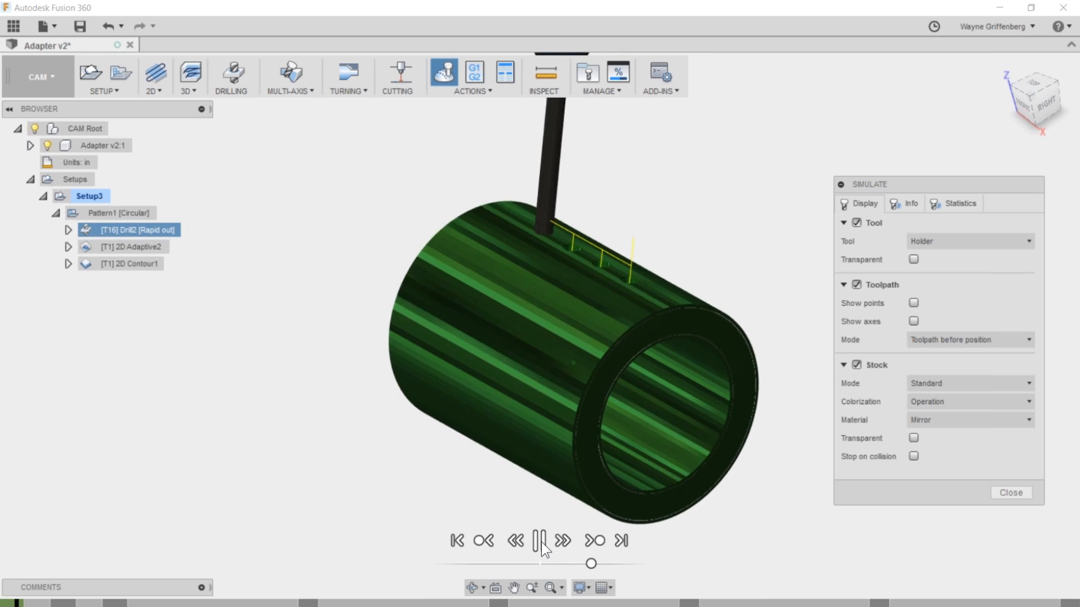
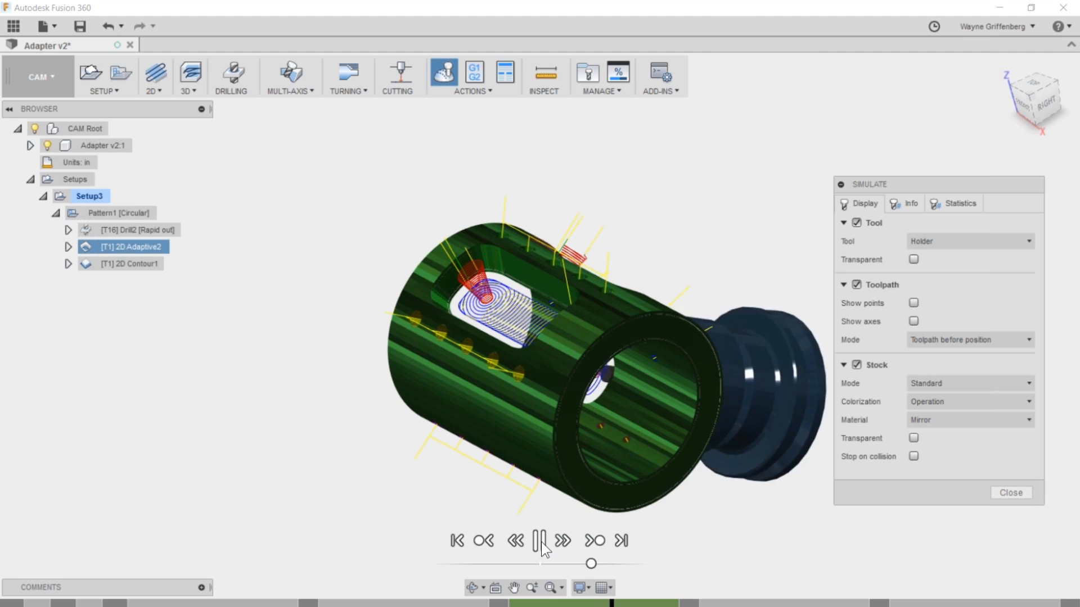
pyautogui.click(1010, 494)
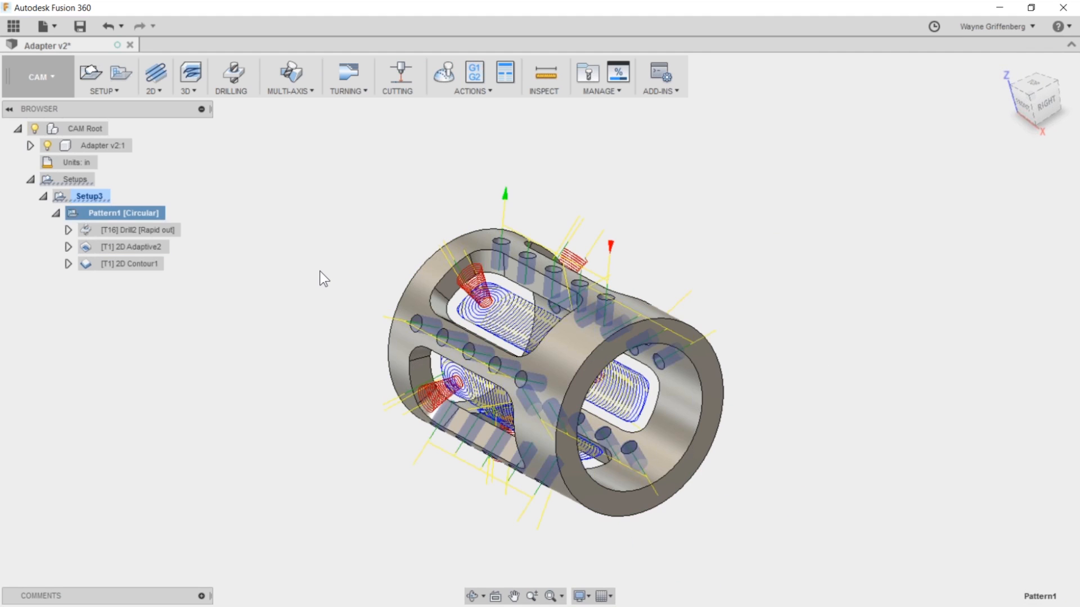
pyautogui.click(324, 278)
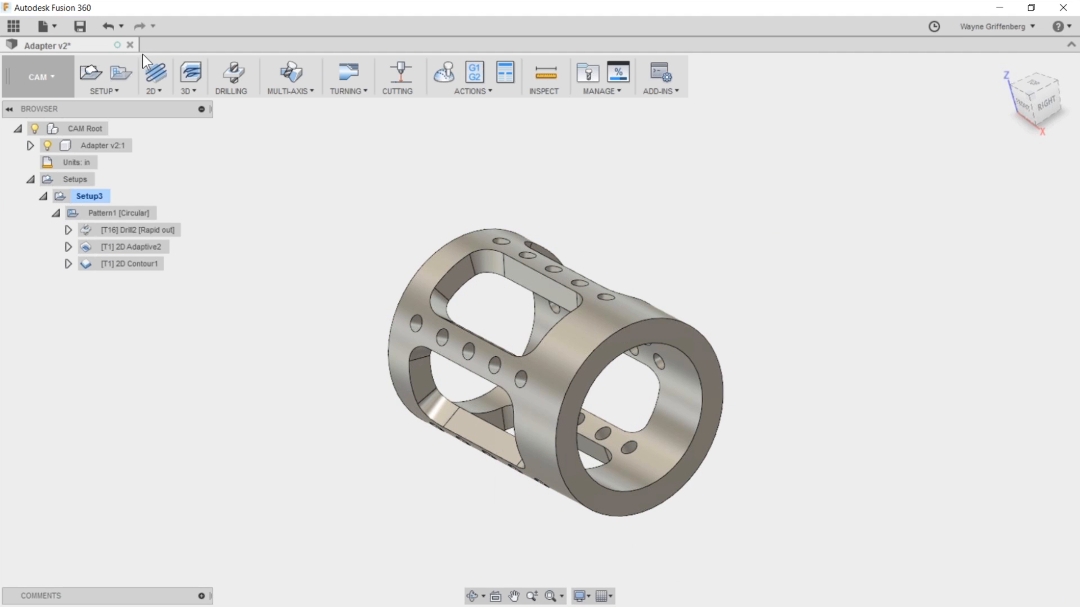
# Show the project's data, examine the file types supported for upload to the master project, and cancel the upload.
pyautogui.click(12, 26)
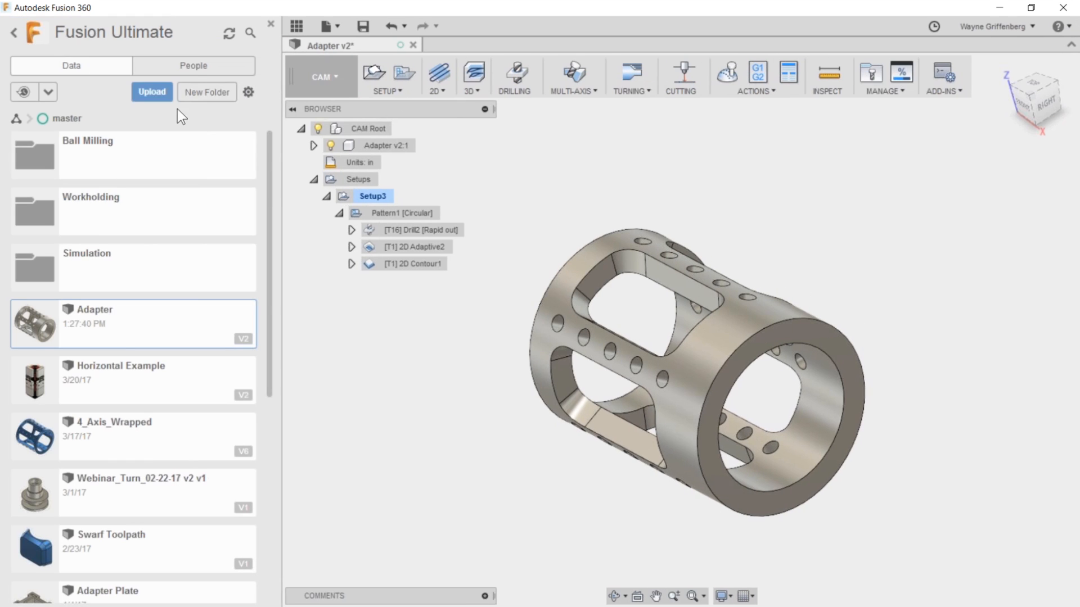
pyautogui.click(150, 93)
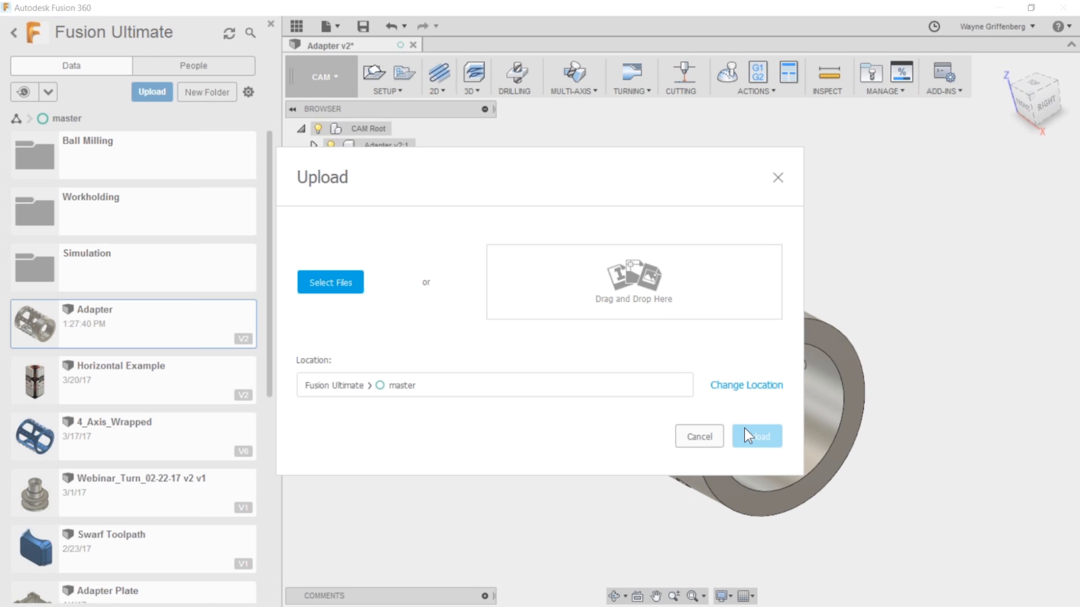
pyautogui.click(335, 279)
pyautogui.click(581, 277)
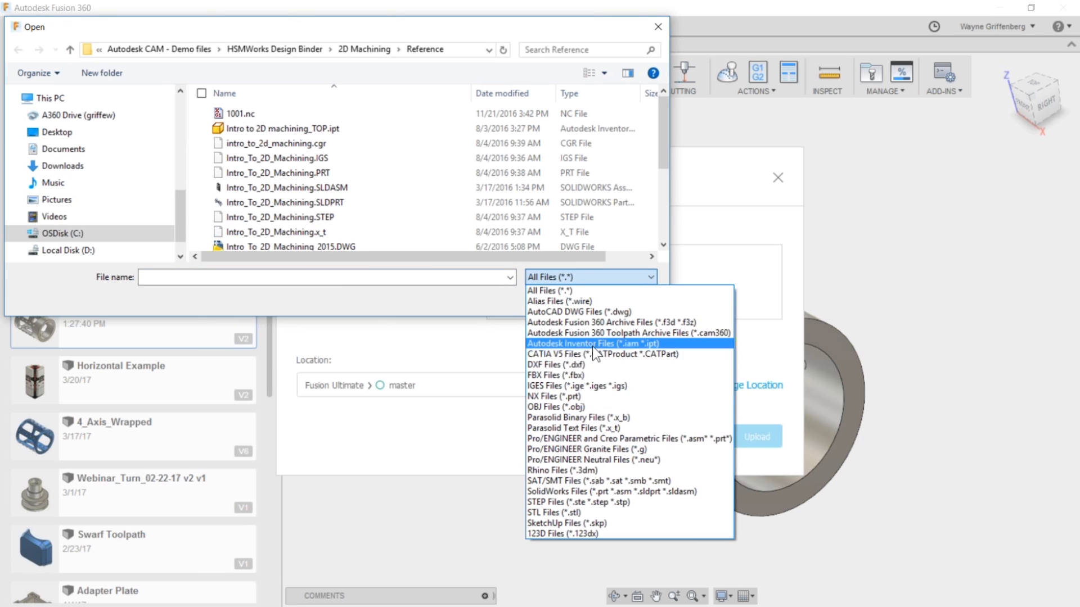
pyautogui.click(437, 300)
pyautogui.click(632, 300)
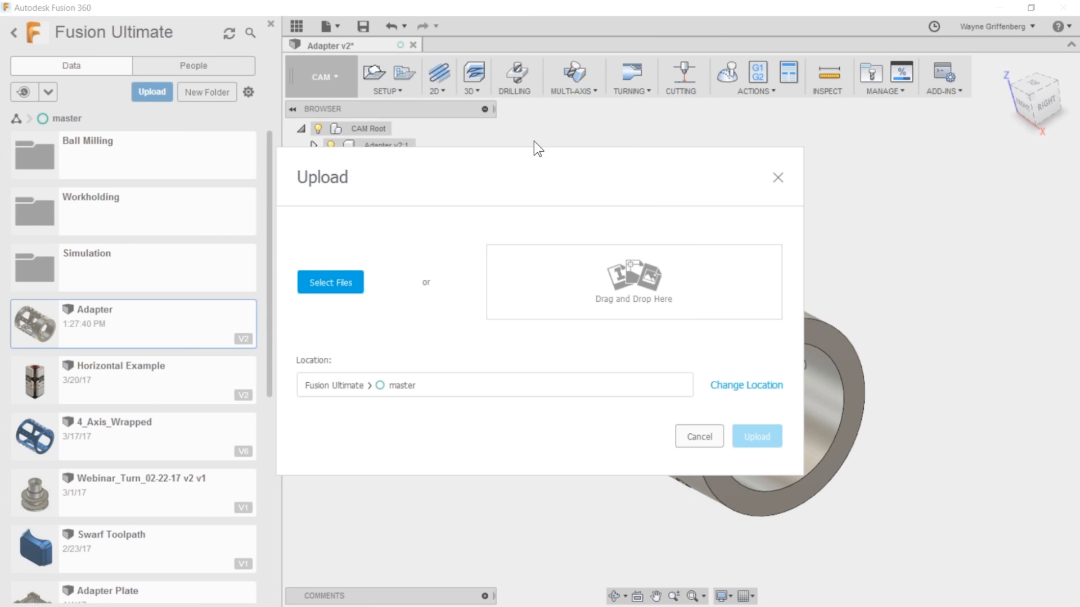
pyautogui.moveTo(532, 155); pyautogui.dragTo(591, 154)
pyautogui.moveTo(493, 151); pyautogui.dragTo(451, 144)
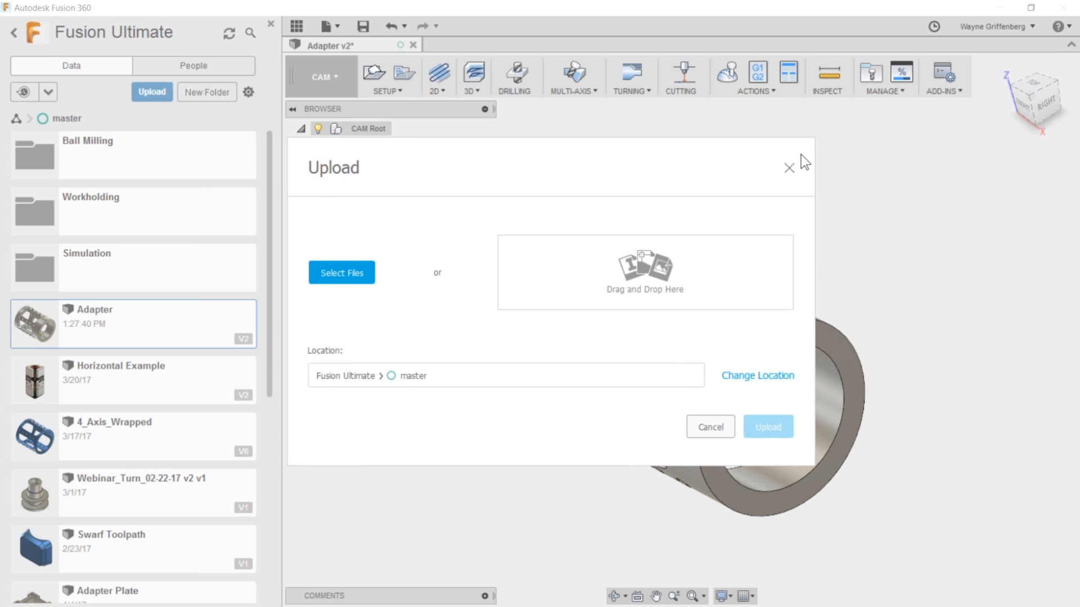
pyautogui.click(789, 168)
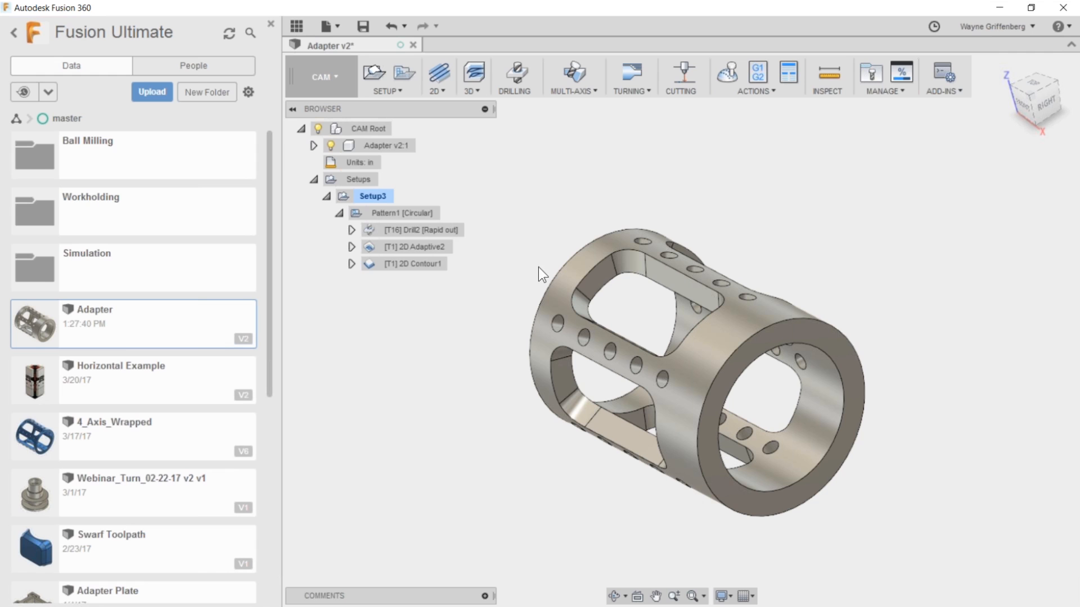
# Switch to the Model workspace, try Press Pull on the adapter's open end face, and return to the CAM workspace.
pyautogui.click(328, 79)
pyautogui.click(327, 111)
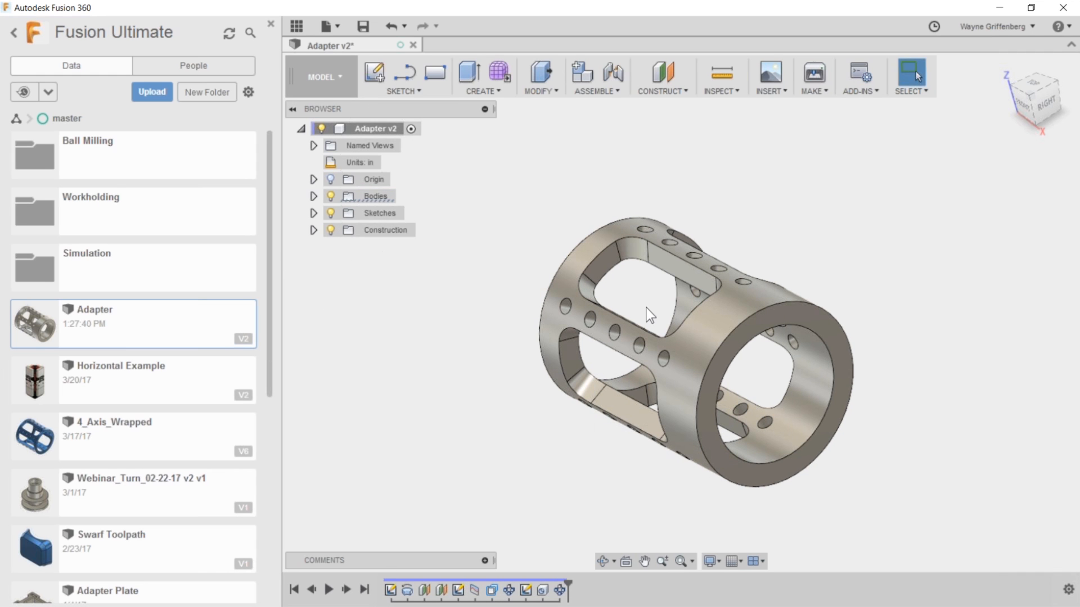
pyautogui.scroll(2, 797, 364)
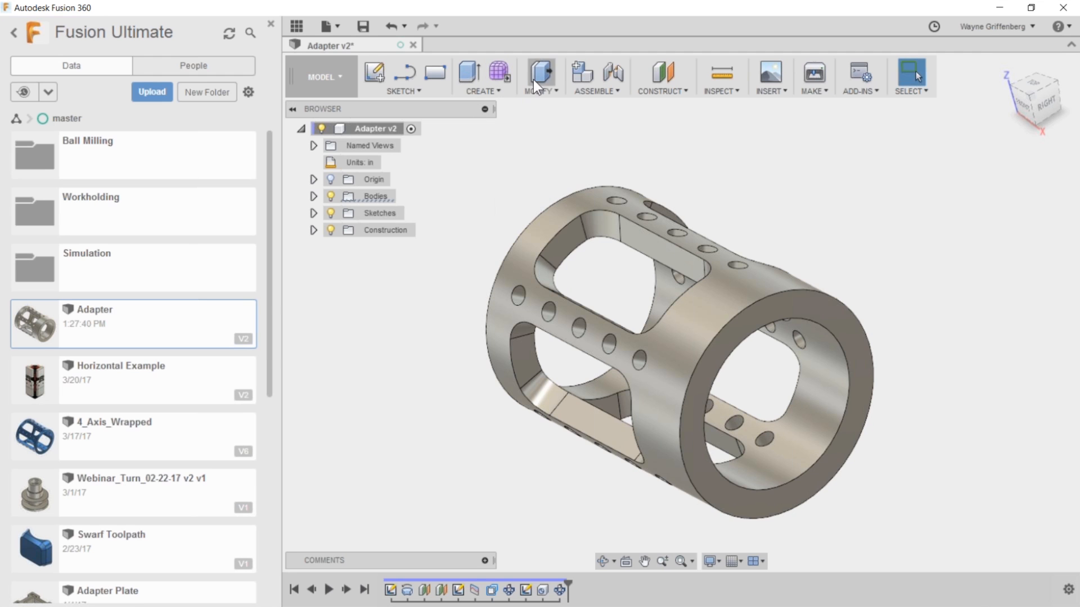
pyautogui.click(541, 72)
pyautogui.click(787, 323)
pyautogui.moveTo(753, 306); pyautogui.dragTo(860, 338)
pyautogui.click(1031, 275)
pyautogui.click(326, 82)
pyautogui.click(324, 231)
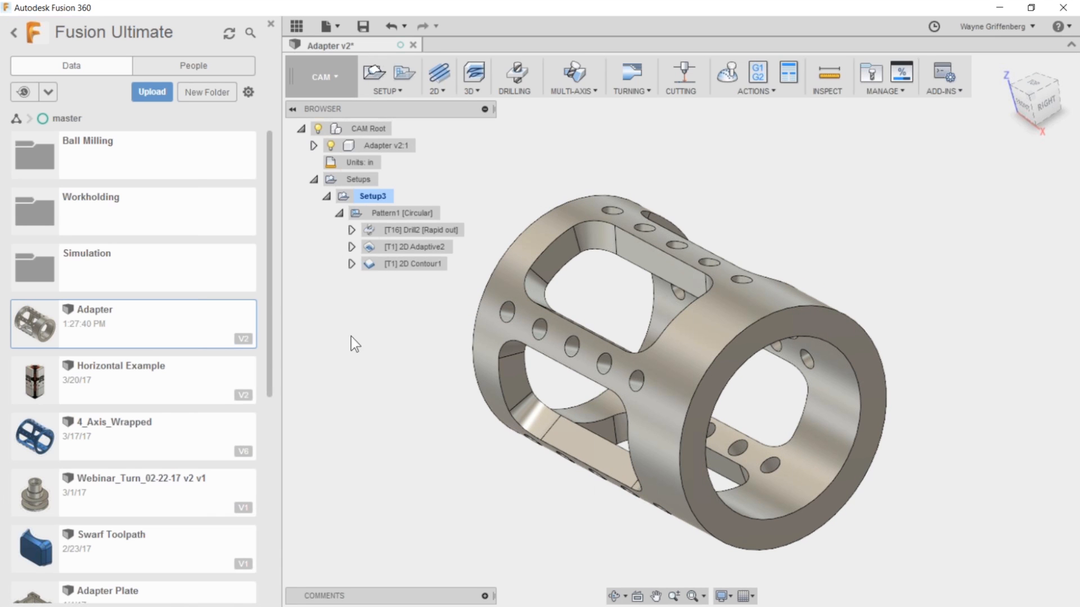
# Create a new design and try to insert the Adapter file into it.
pyautogui.rightClick(134, 316)
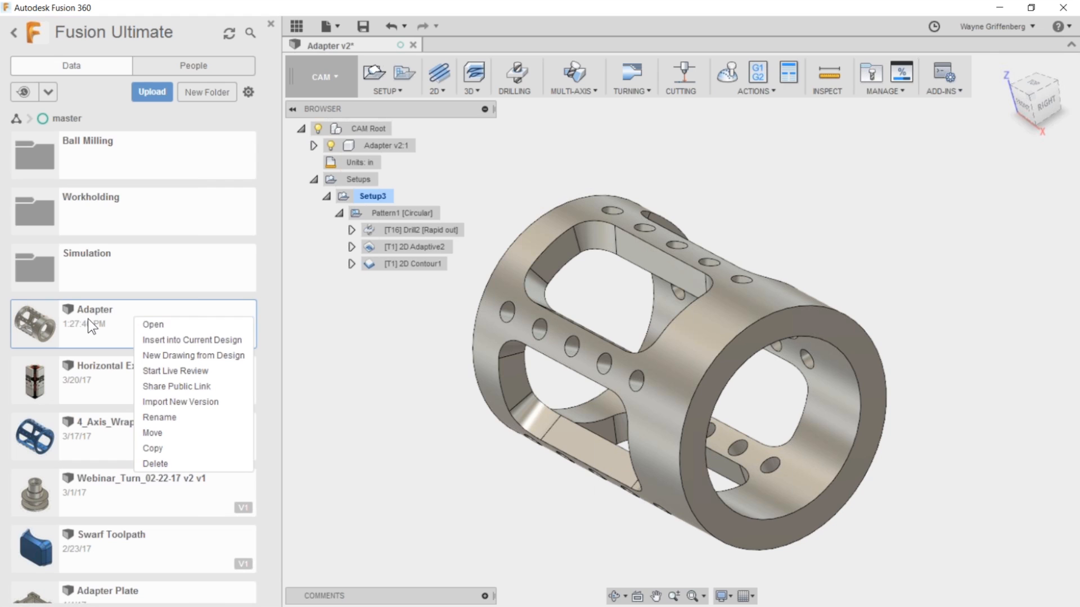
pyautogui.click(392, 336)
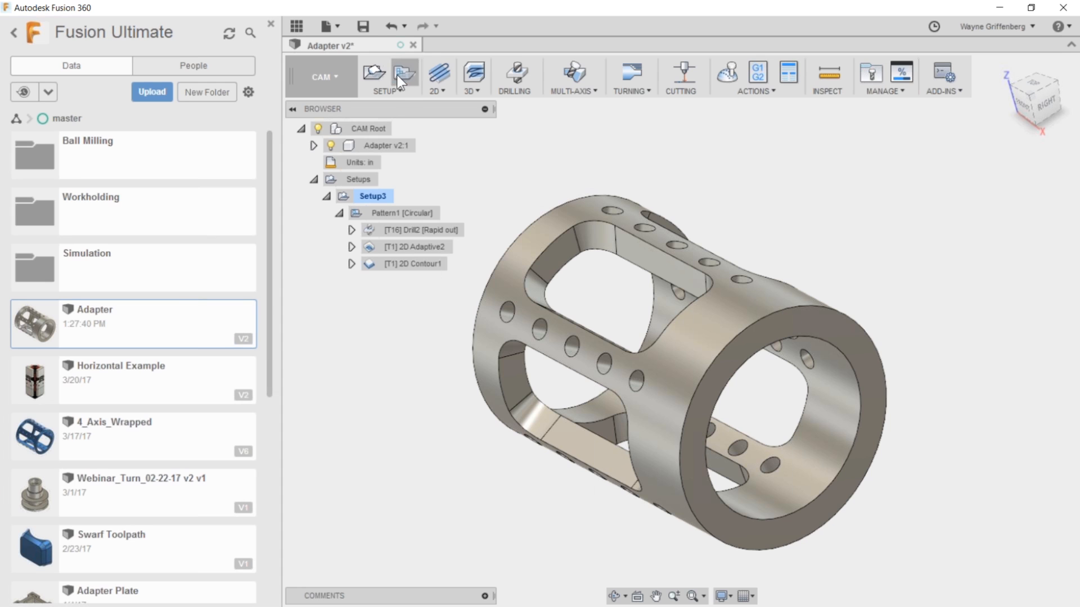
pyautogui.click(336, 24)
pyautogui.click(336, 47)
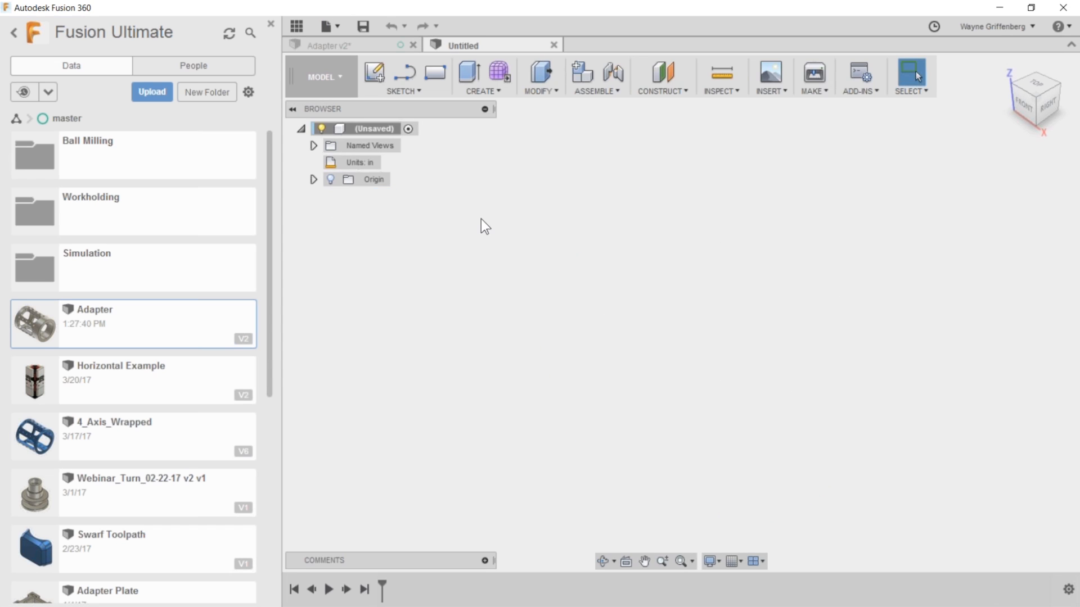
pyautogui.rightClick(102, 320)
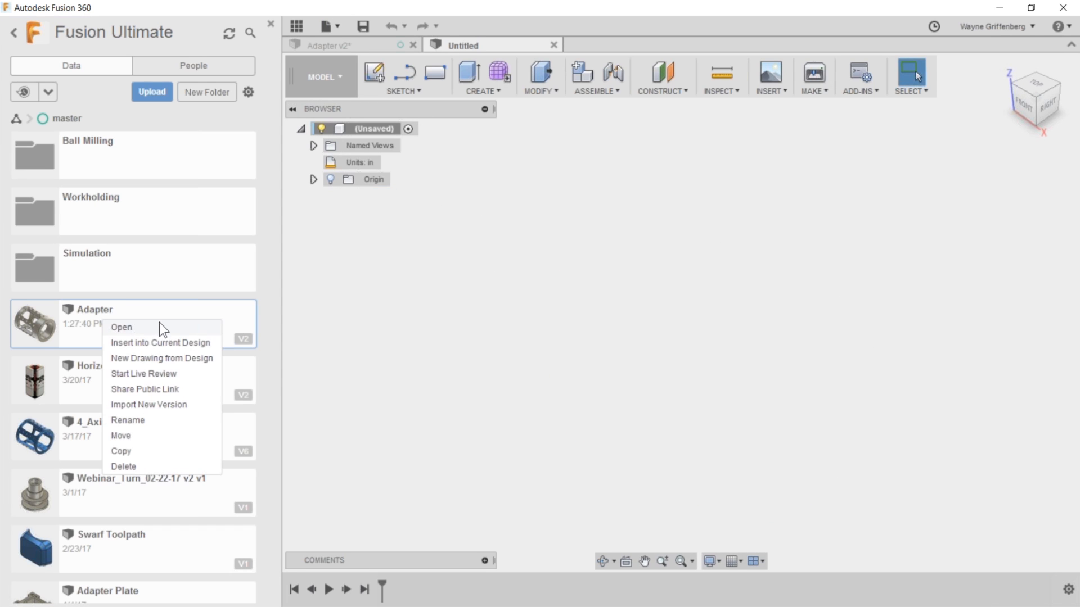
pyautogui.click(164, 342)
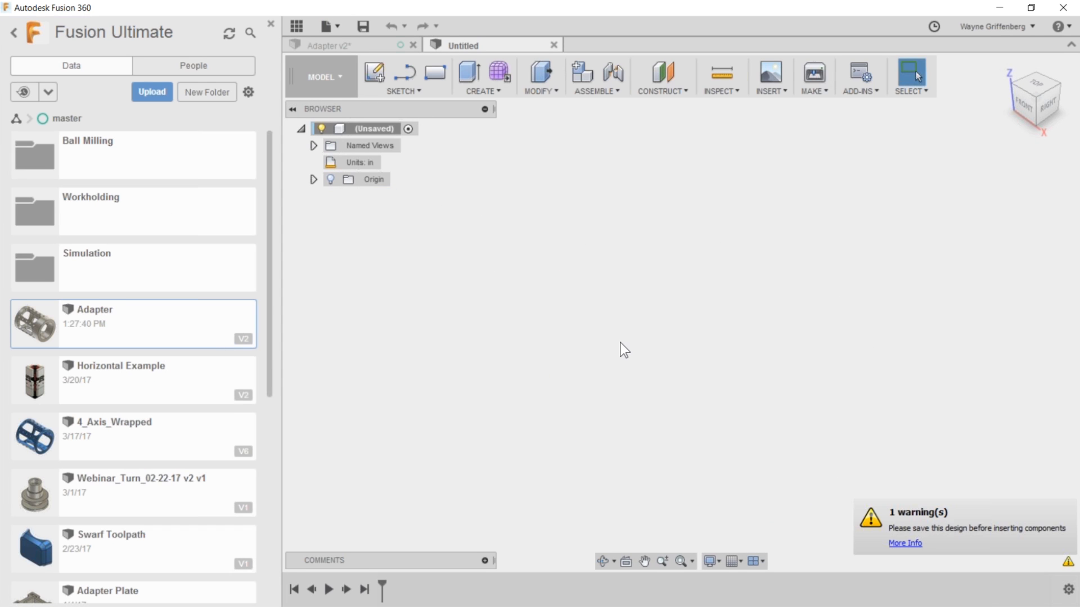
# Save the new design as Untitled in the master project.
pyautogui.click(364, 25)
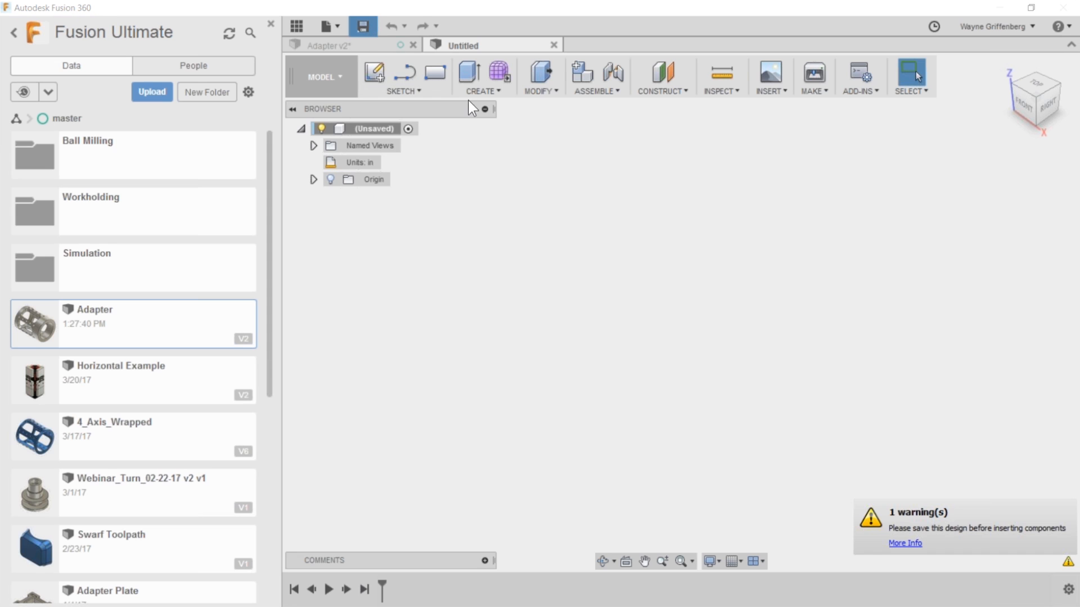
pyautogui.click(361, 154)
pyautogui.click(756, 276)
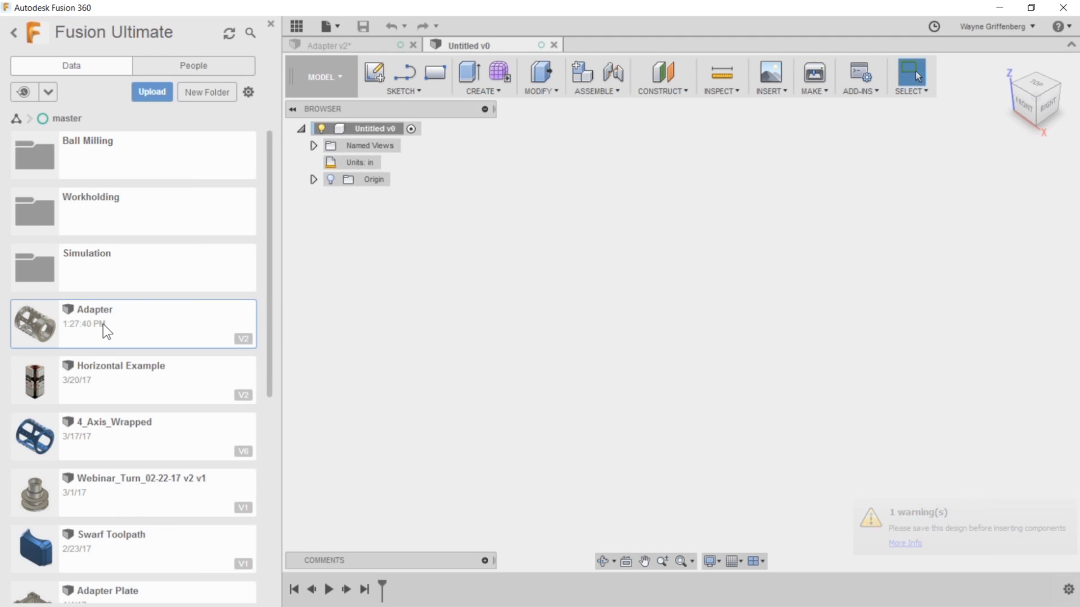
# Insert the Adapter file into the saved design as a linked component, accepting its default position.
pyautogui.rightClick(130, 377)
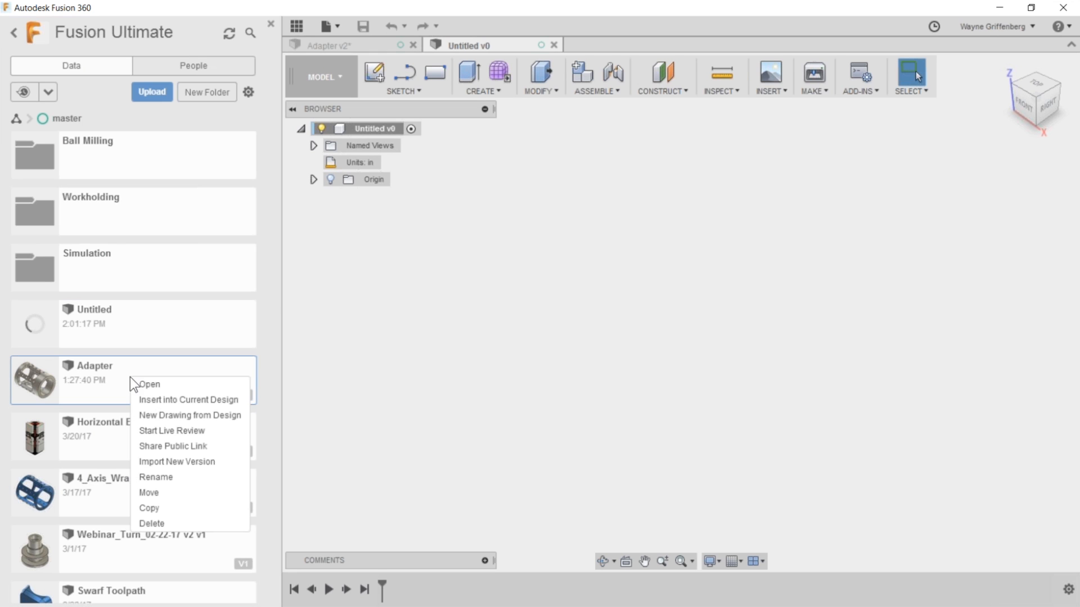
pyautogui.click(541, 344)
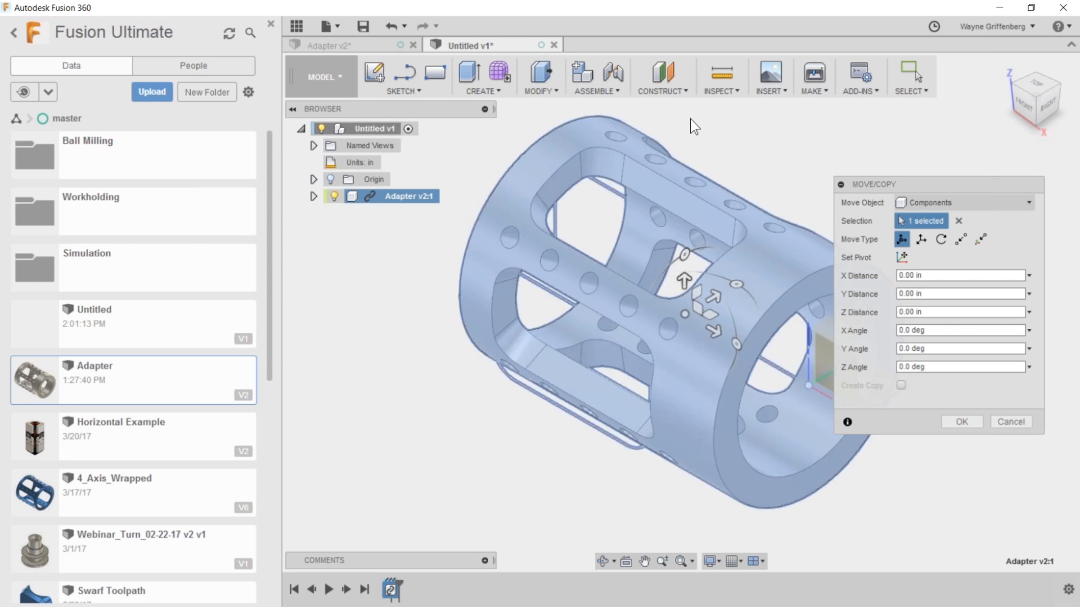
pyautogui.click(961, 422)
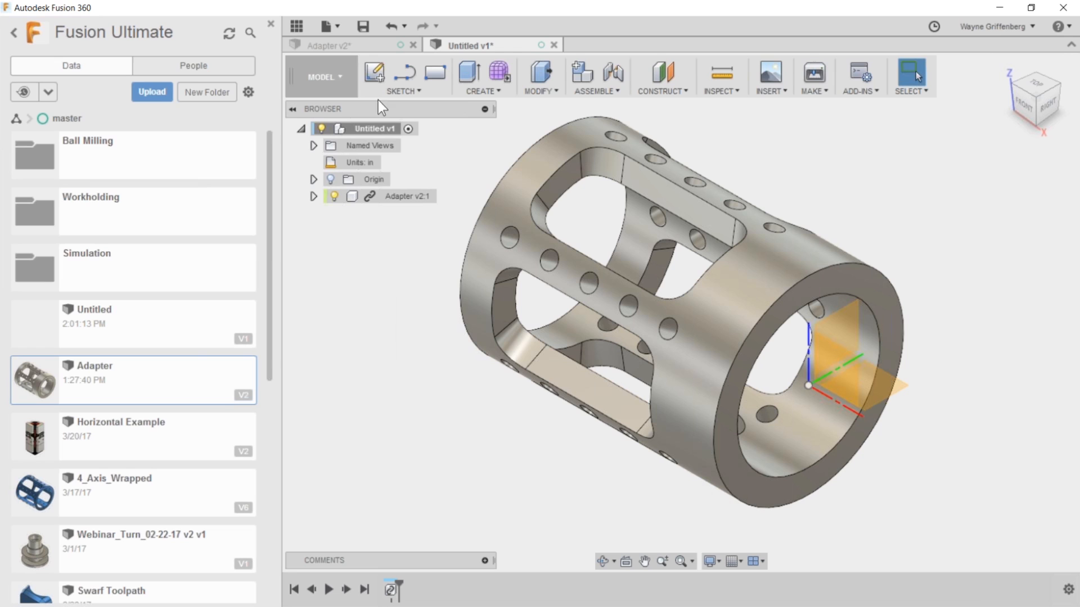
# Examine the options available for the Adapter file, view the inserted component in the CAM workspace, and return to the Model workspace.
pyautogui.rightClick(110, 387)
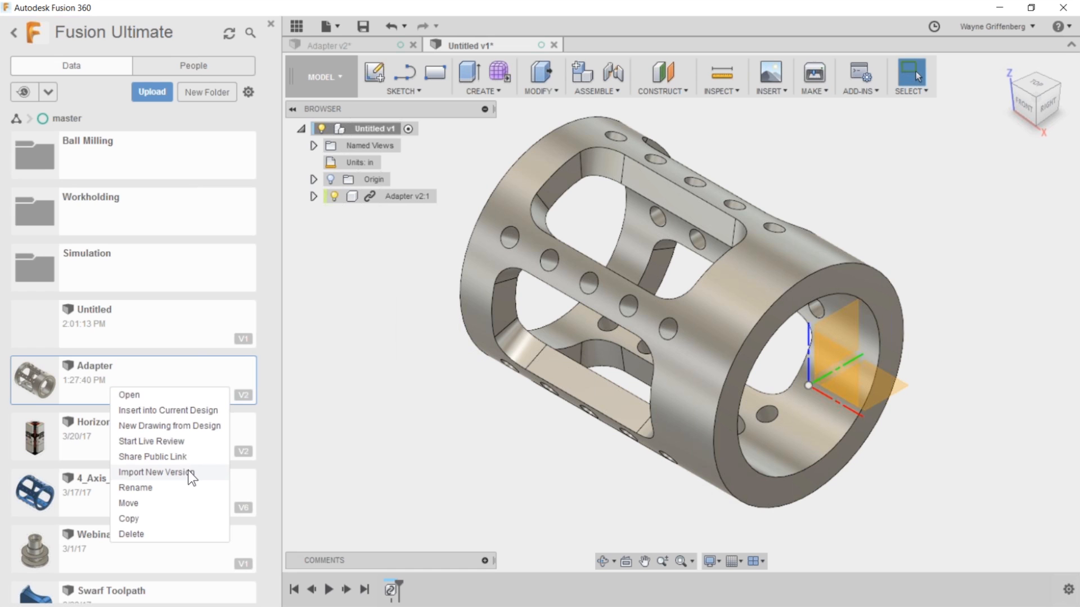
pyautogui.moveTo(102, 378); pyautogui.dragTo(853, 219)
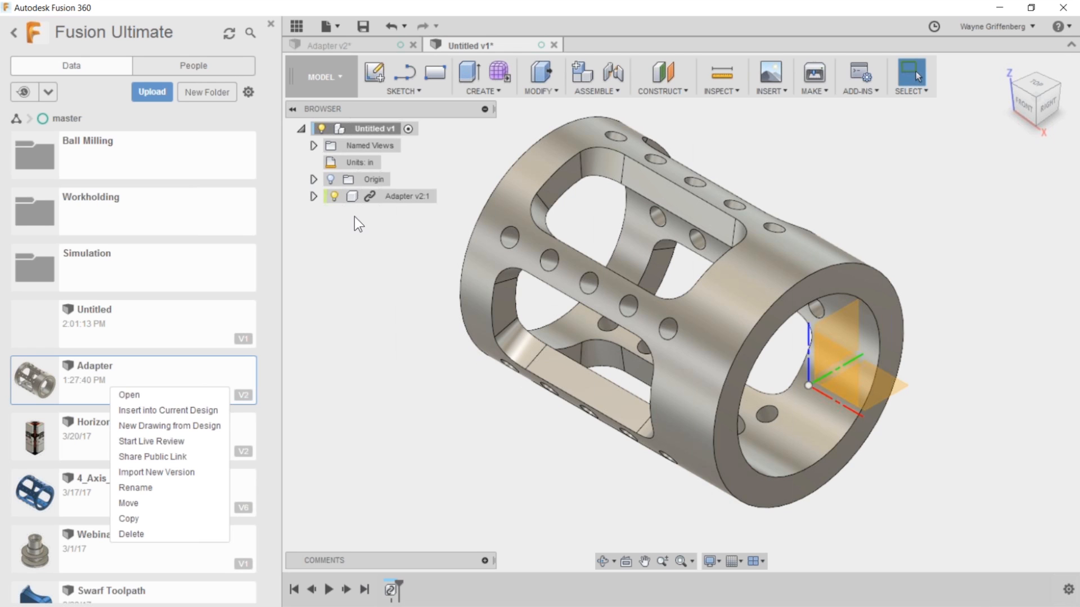
pyautogui.click(323, 77)
pyautogui.click(336, 228)
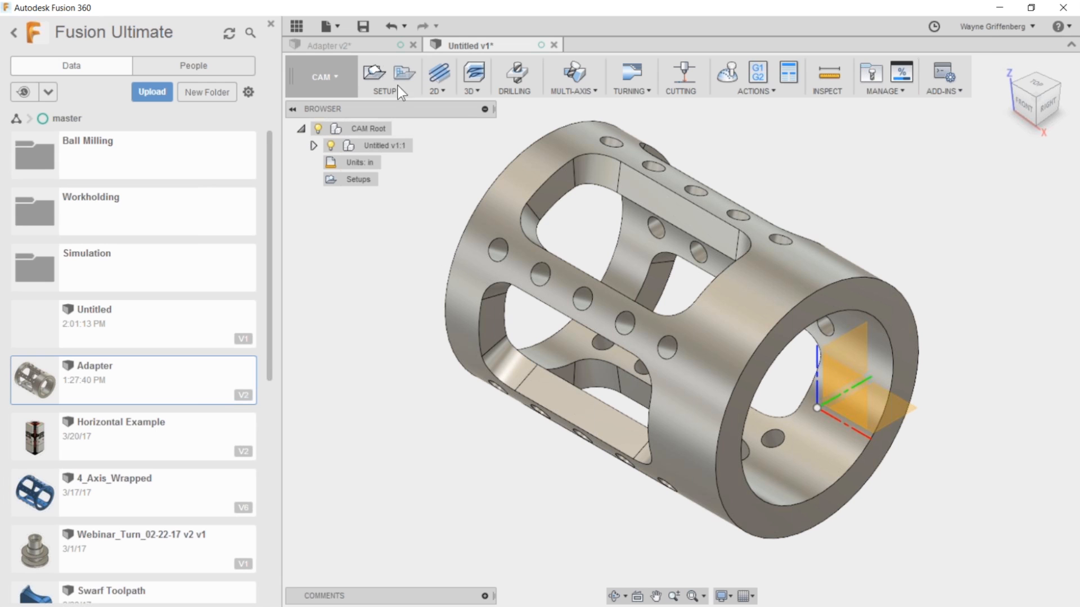
pyautogui.click(325, 77)
pyautogui.click(331, 117)
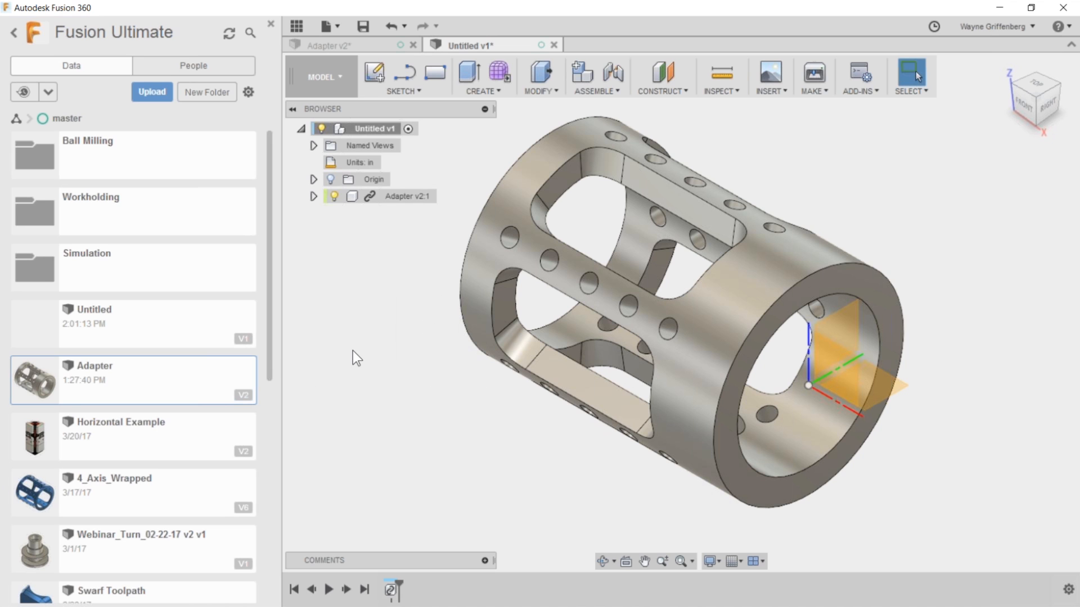
# Browse the files in the master project and inspect the inserted adapter component.
pyautogui.scroll(-5, 191, 444)
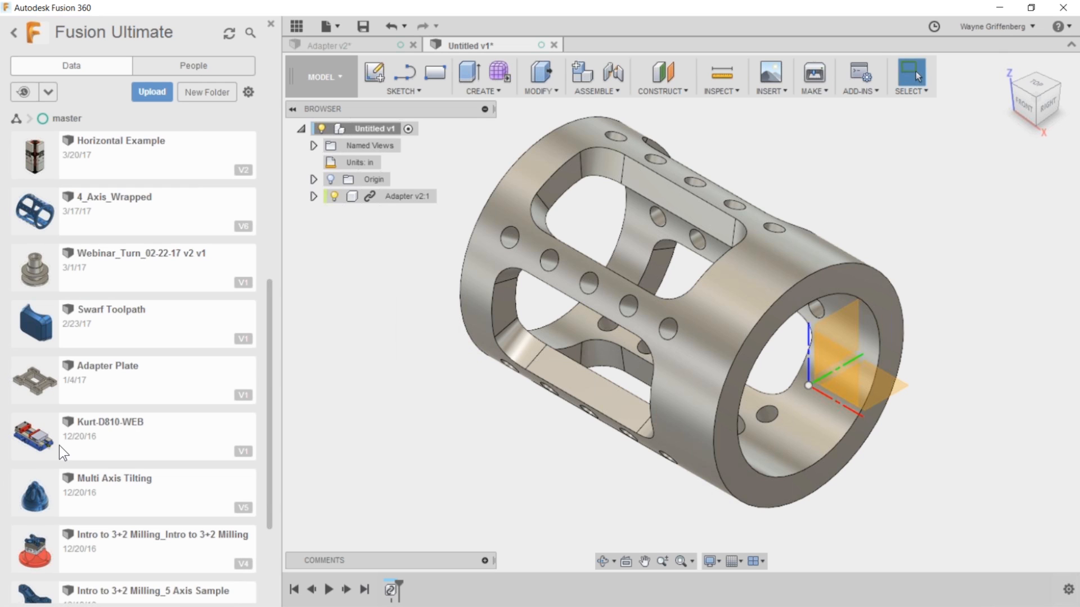
pyautogui.scroll(-2, 694, 424)
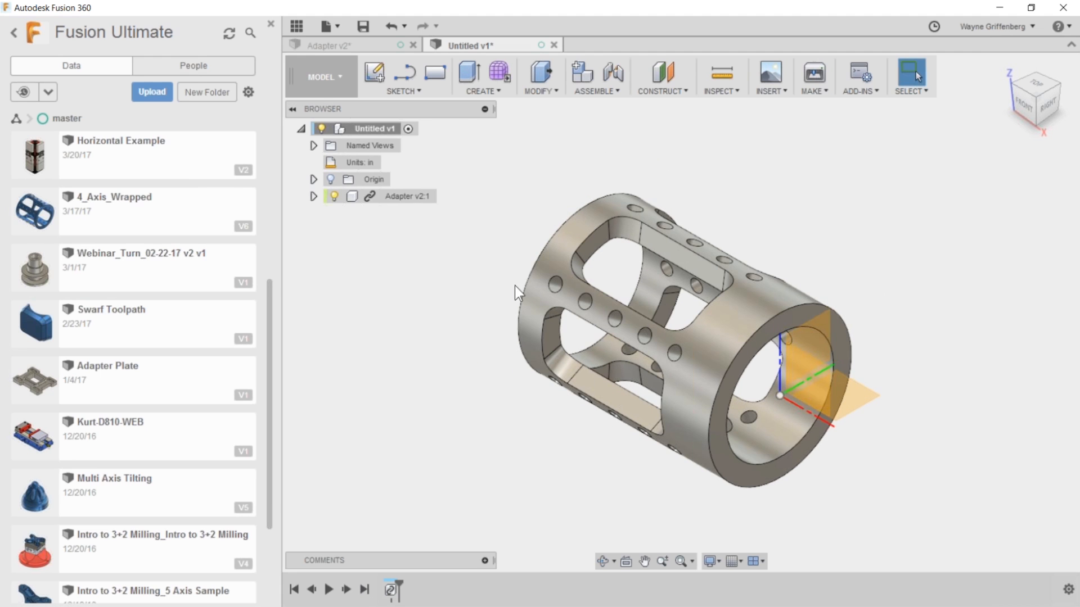
pyautogui.scroll(-1, 516, 292)
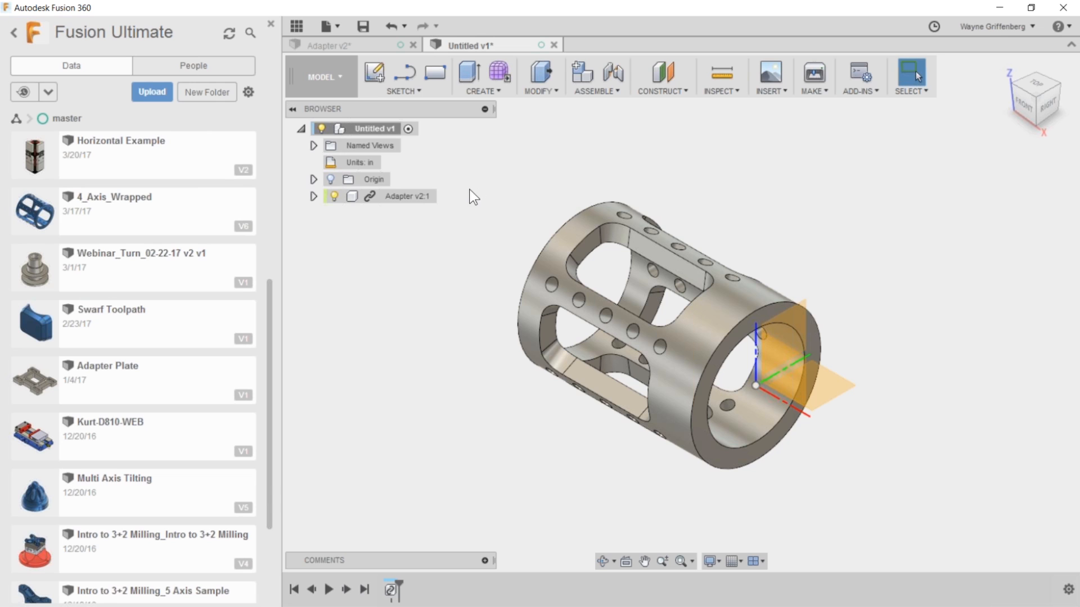
pyautogui.scroll(-2, 481, 322)
pyautogui.scroll(2, 389, 320)
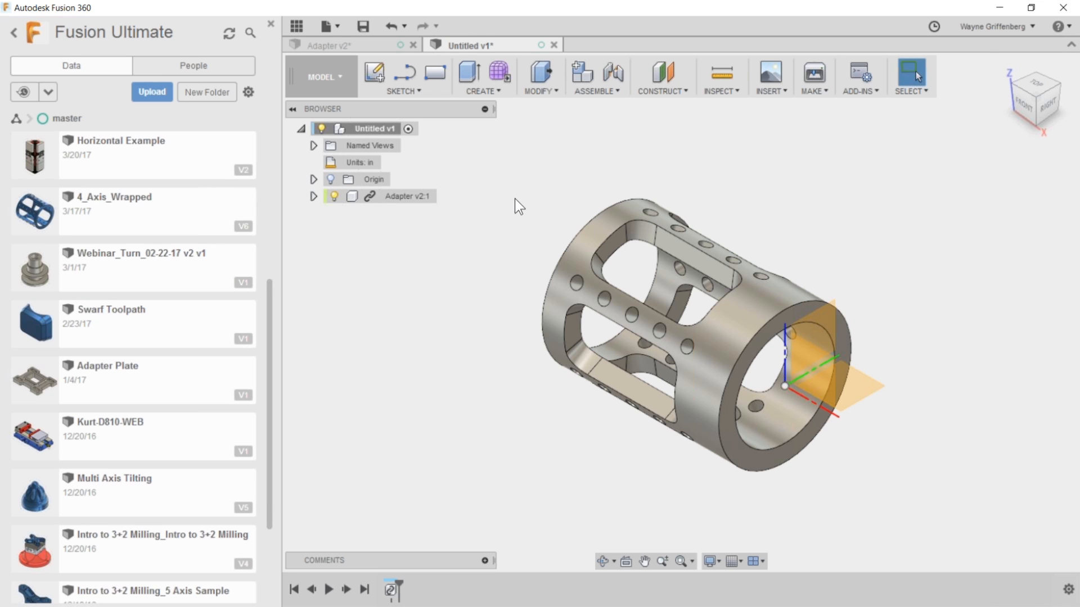
pyautogui.scroll(-2, 598, 357)
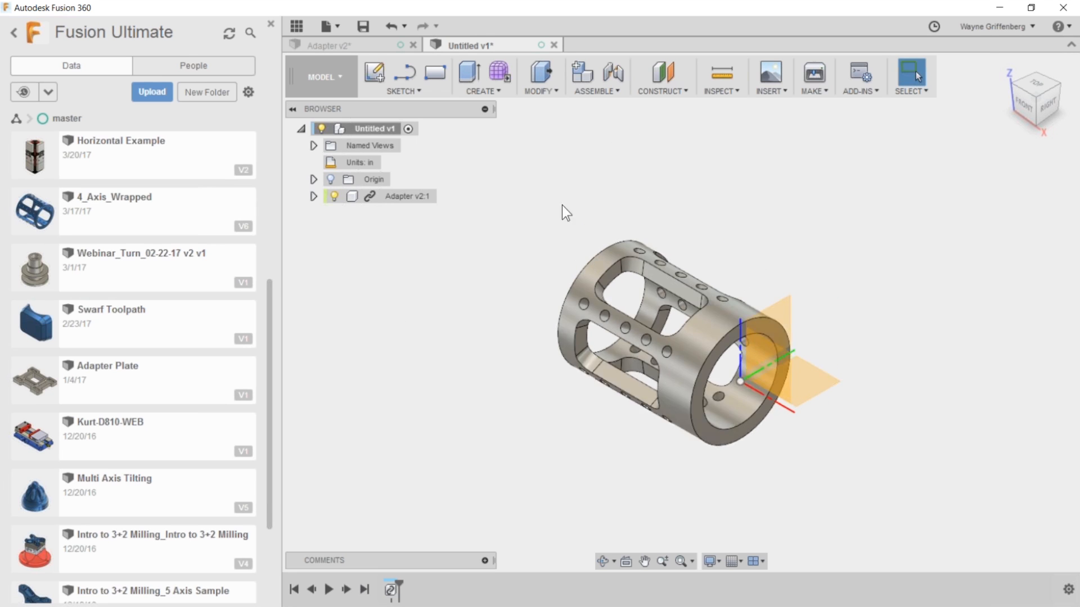
pyautogui.scroll(2, 562, 205)
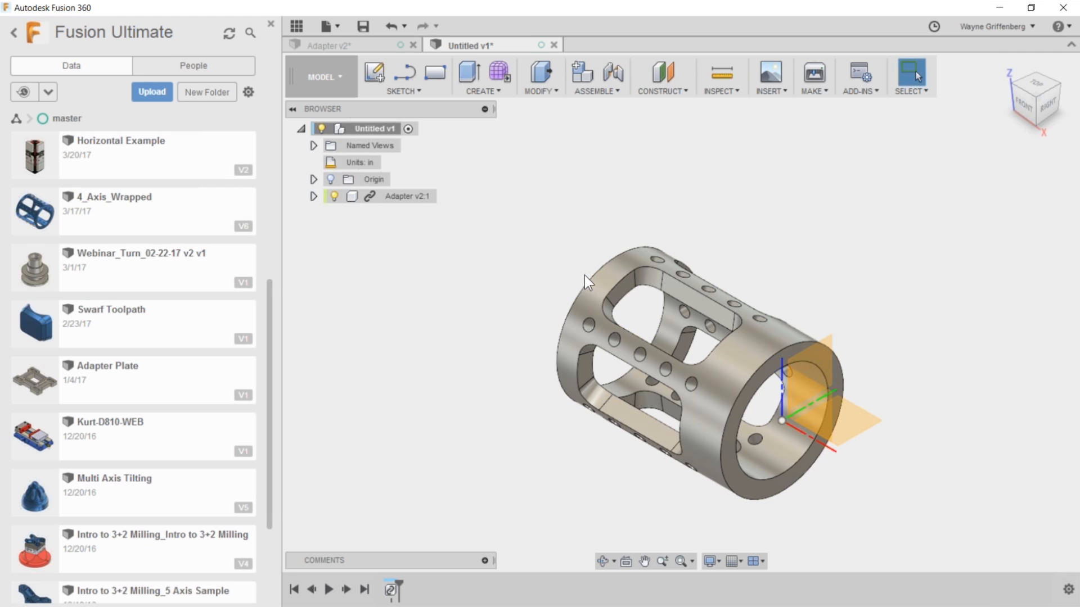
pyautogui.scroll(-1, 530, 297)
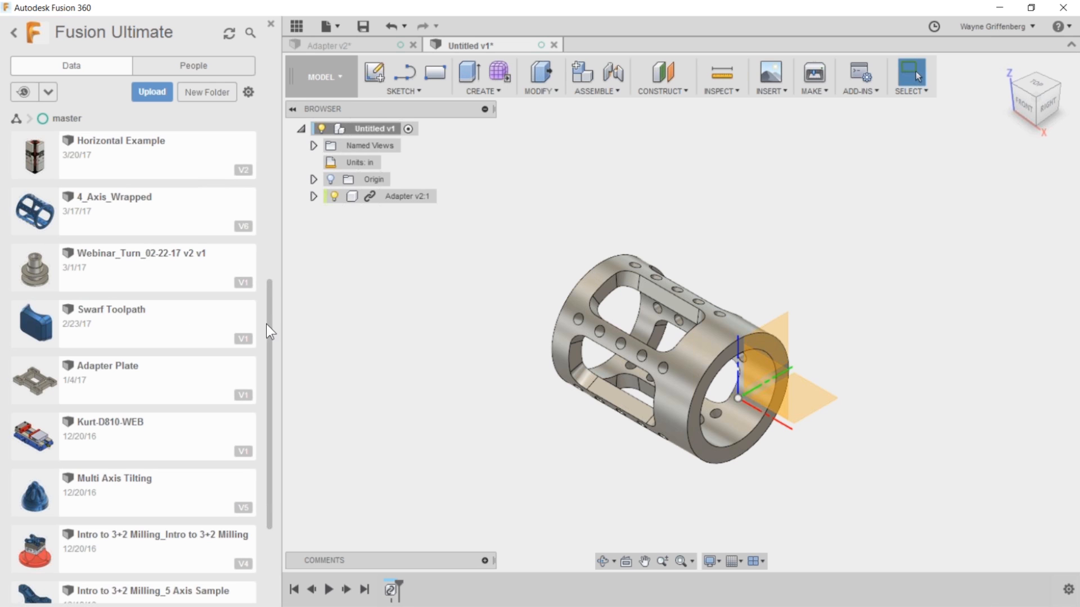
pyautogui.moveTo(269, 335); pyautogui.dragTo(269, 192)
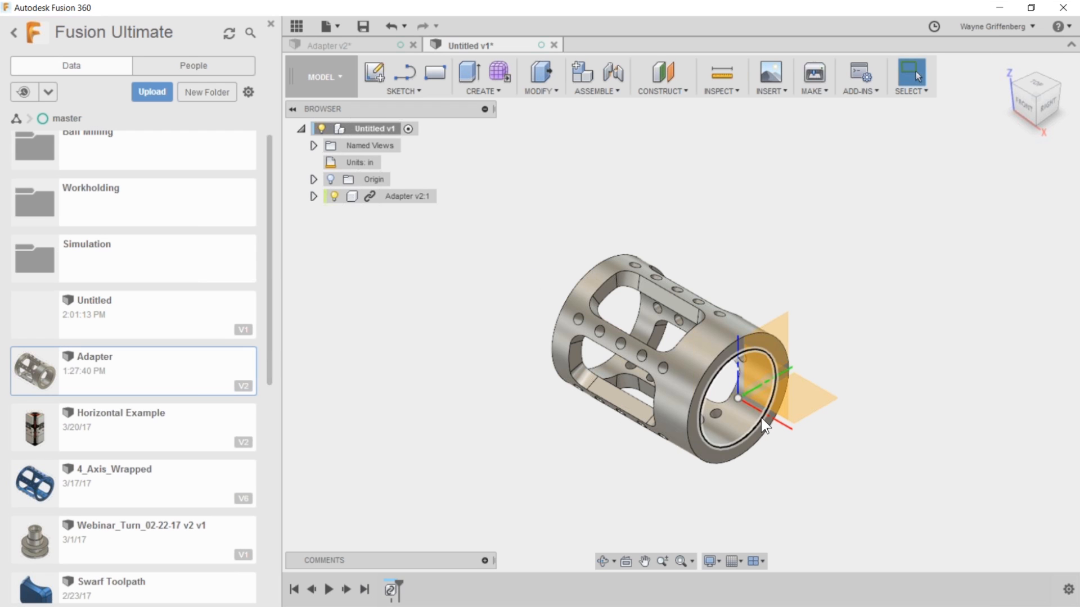
pyautogui.scroll(3, 760, 417)
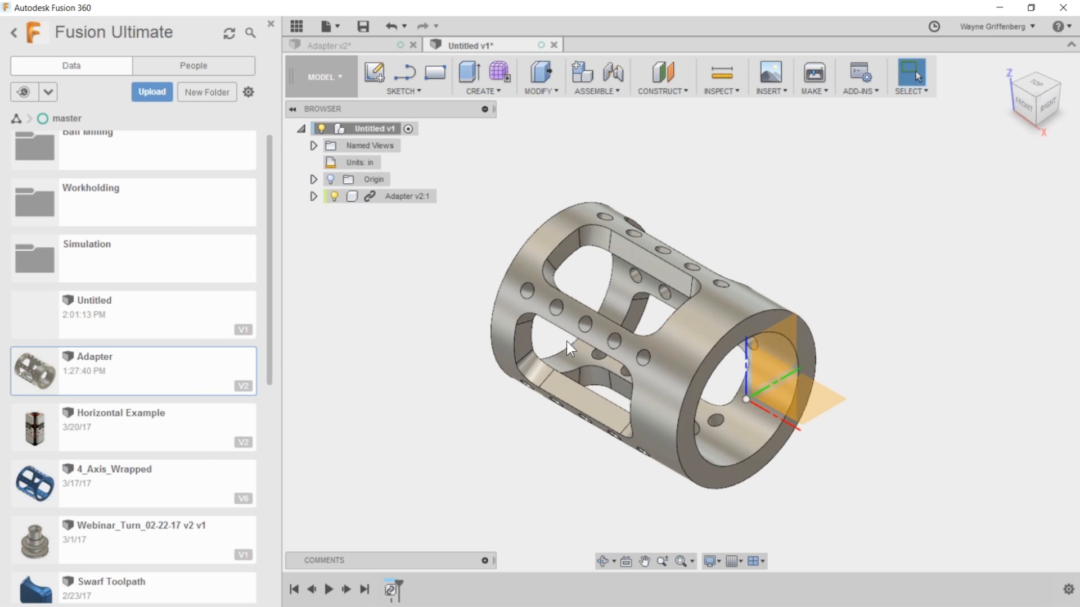
pyautogui.moveTo(268, 258)
pyautogui.mouseDown()
pyautogui.moveTo(258, 508)
pyautogui.moveTo(272, 247)
pyautogui.mouseUp()
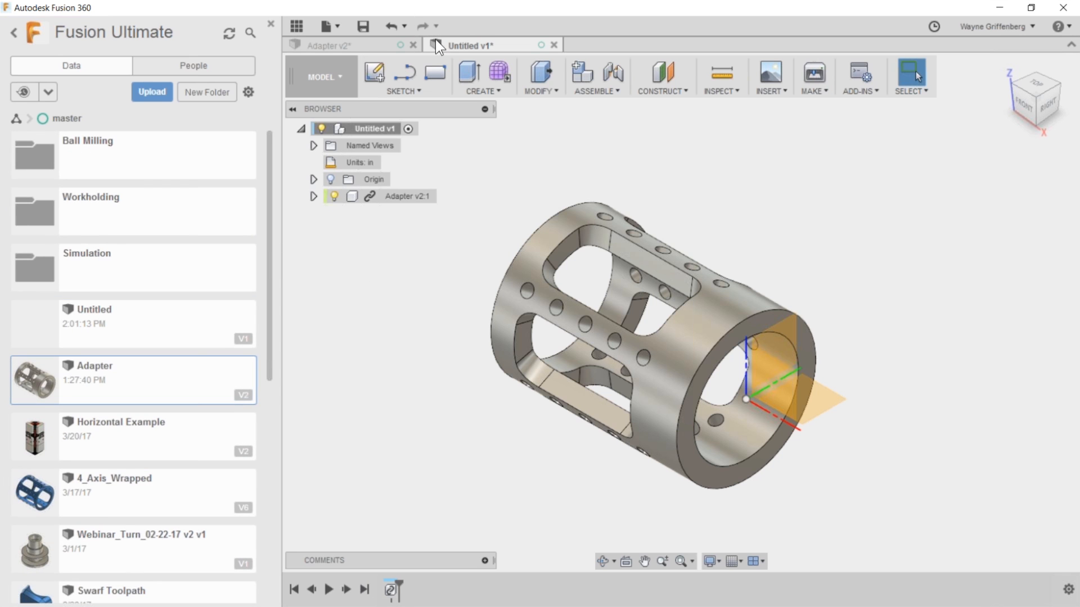
# Undo the adapter insertion in the Untitled design and show its origin planes and axes.
pyautogui.click(366, 45)
pyautogui.click(466, 44)
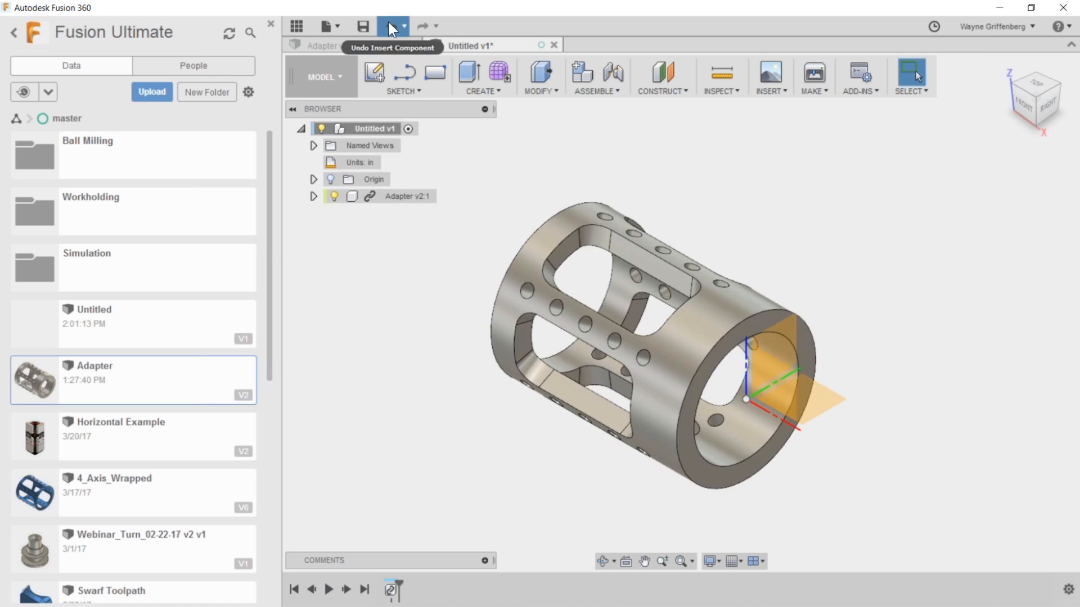
pyautogui.click(389, 25)
pyautogui.click(313, 179)
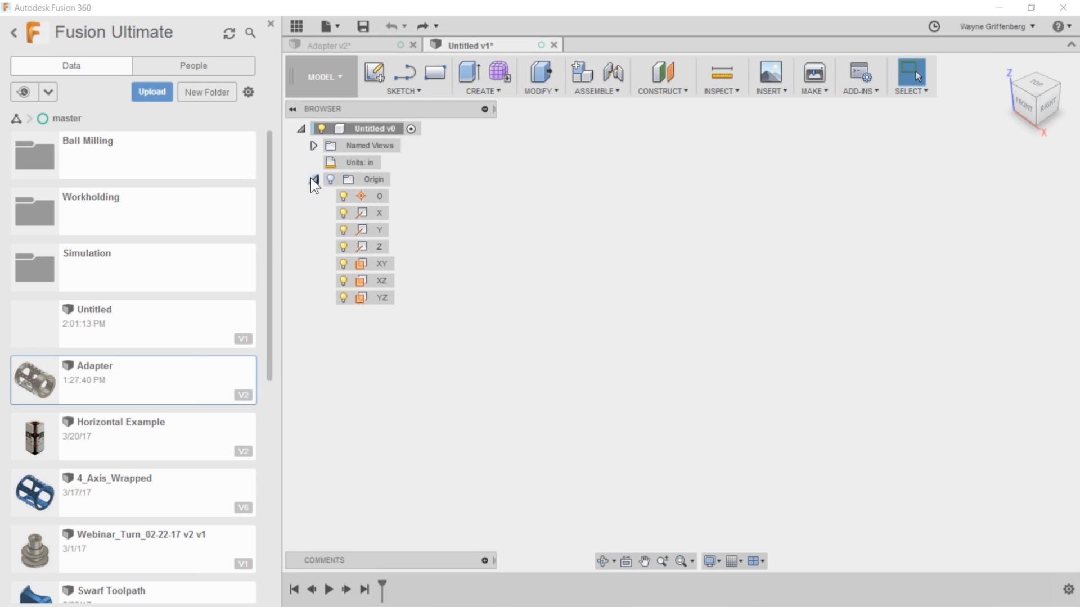
pyautogui.click(331, 179)
# Sketch a two-point rectangle on the XY plane with one corner at the origin, and finish the sketch.
pyautogui.rightClick(810, 406)
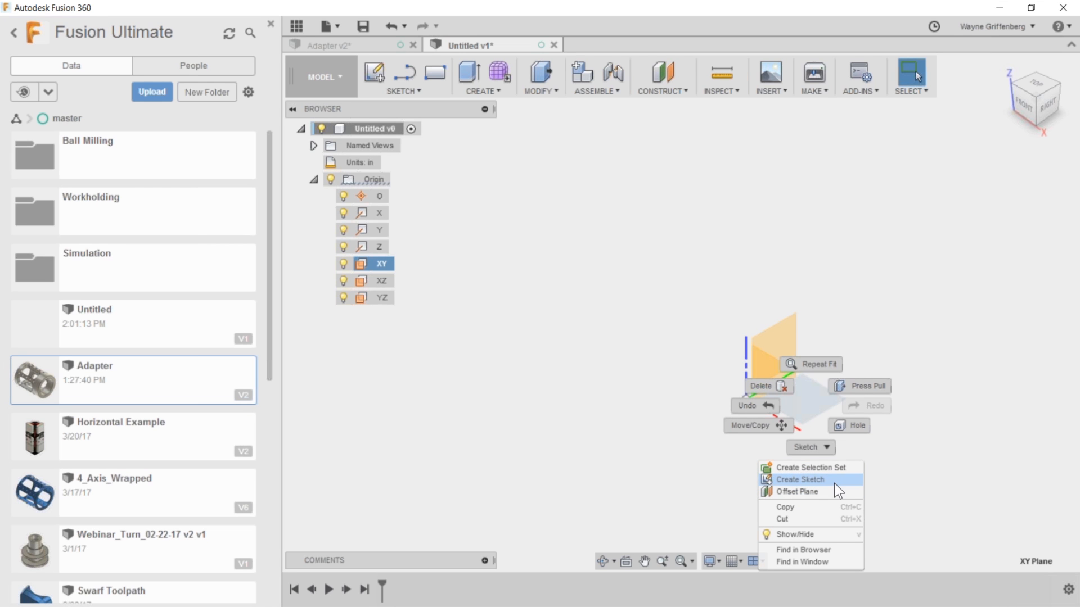
pyautogui.click(835, 484)
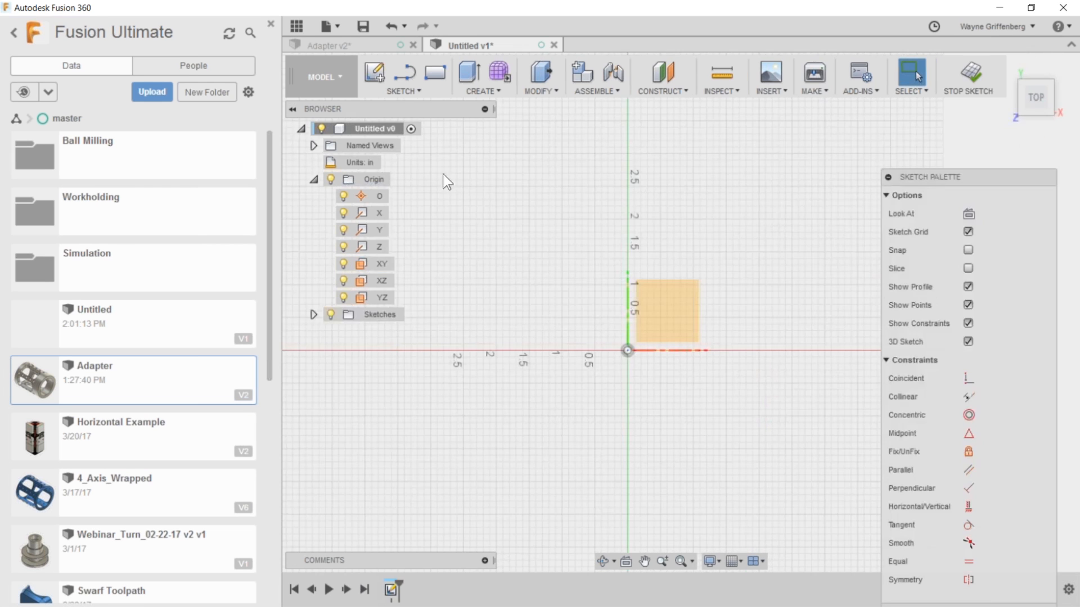
pyautogui.click(432, 74)
pyautogui.click(628, 351)
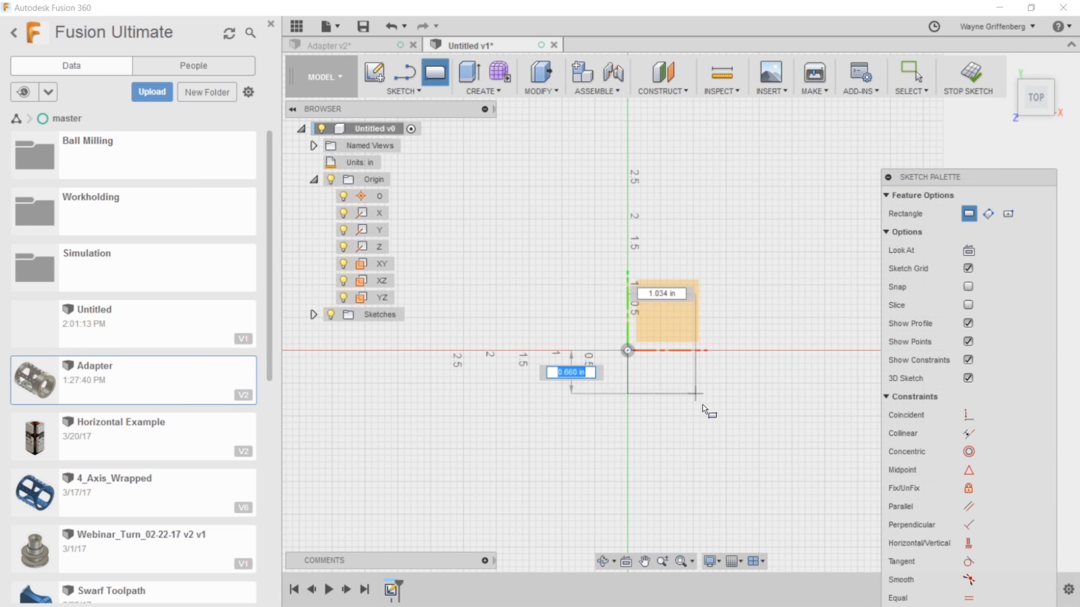
pyautogui.click(755, 465)
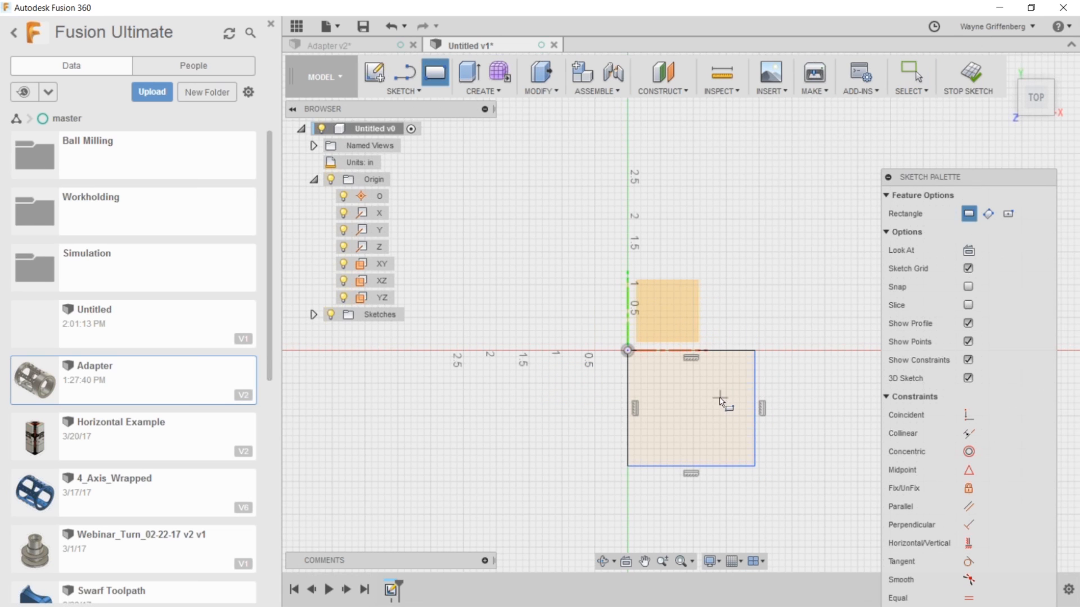
pyautogui.click(972, 74)
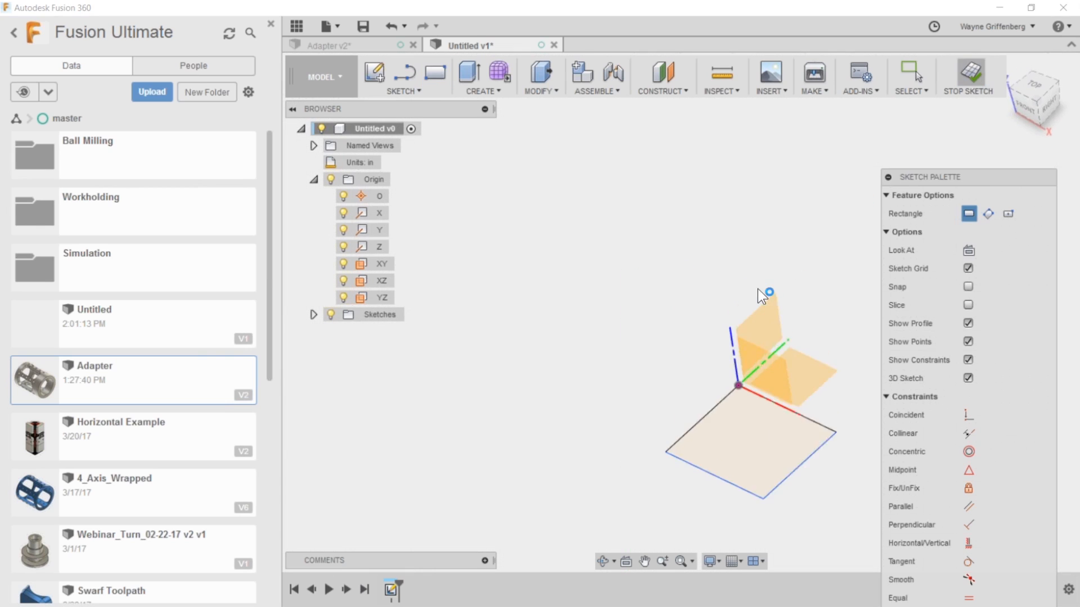
# Inspect the sketched rectangle against the origin planes and collapse the Origin folder in the browser.
pyautogui.scroll(4, 759, 470)
pyautogui.scroll(-2, 441, 338)
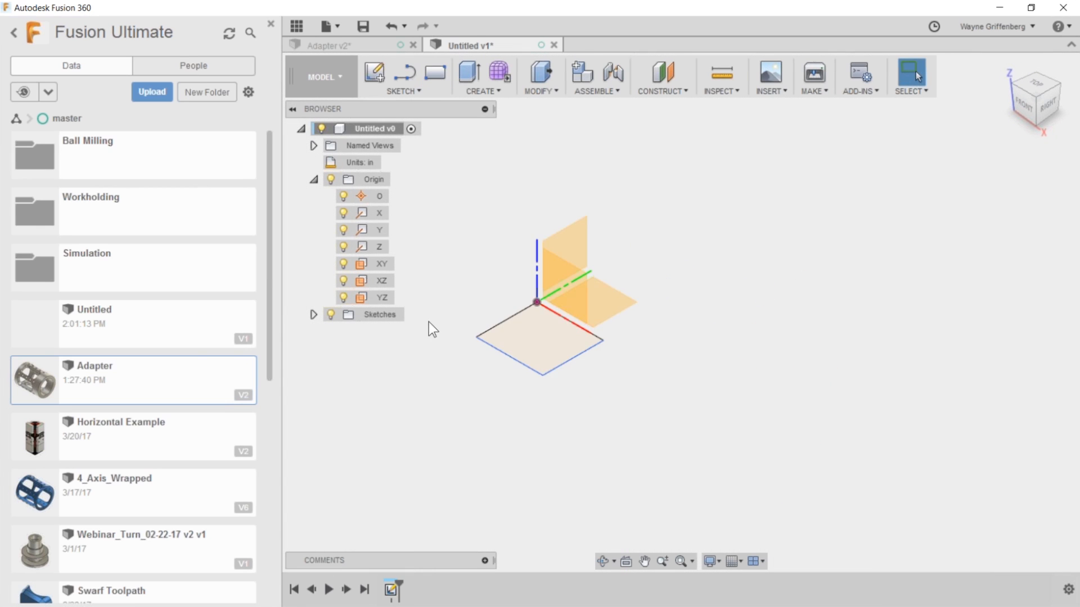
pyautogui.scroll(-4, 658, 405)
pyautogui.scroll(-2, 514, 313)
pyautogui.scroll(3, 560, 351)
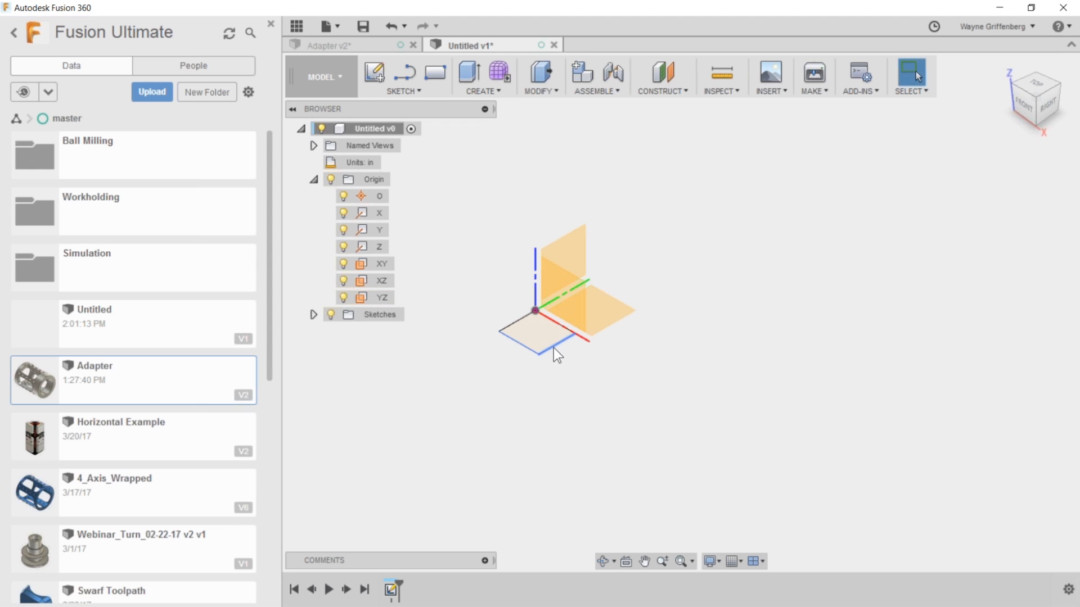
pyautogui.click(316, 180)
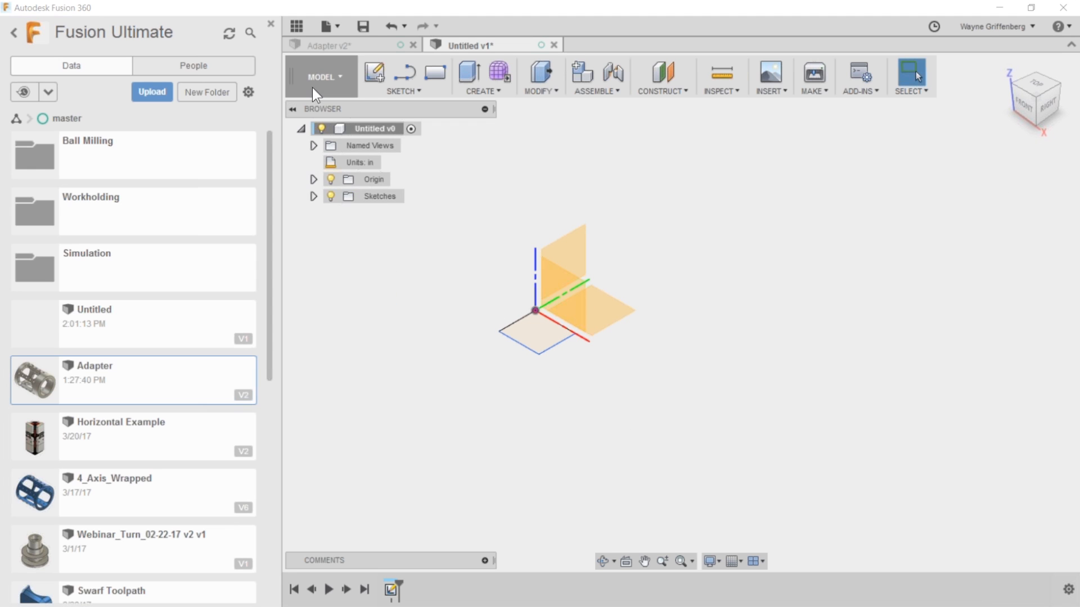
pyautogui.click(313, 85)
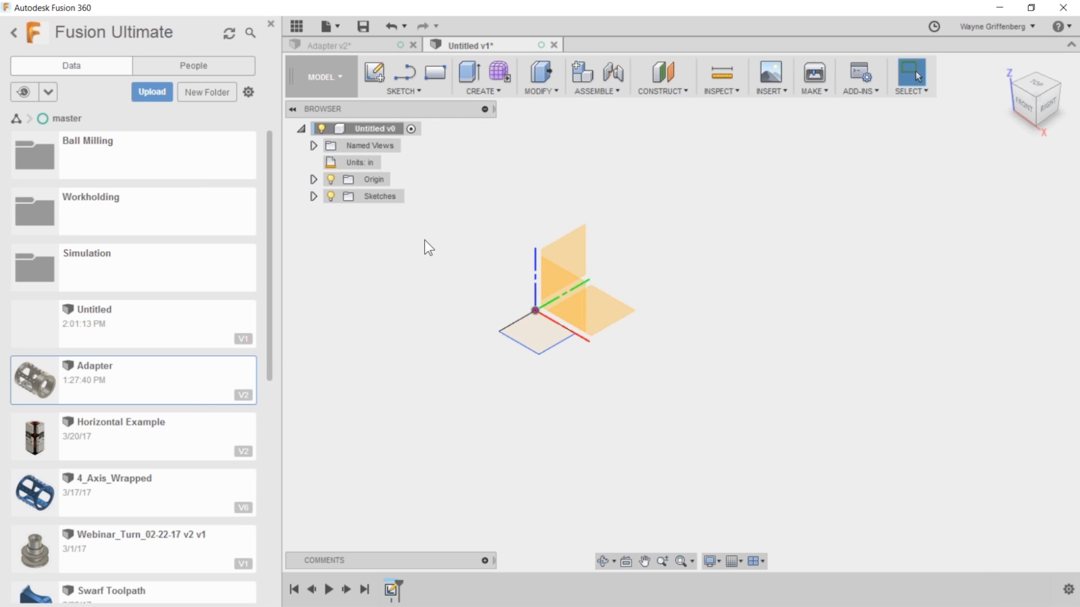
# Extrude the sketched rectangle 0.50 in on one side as a new body.
pyautogui.click(538, 339)
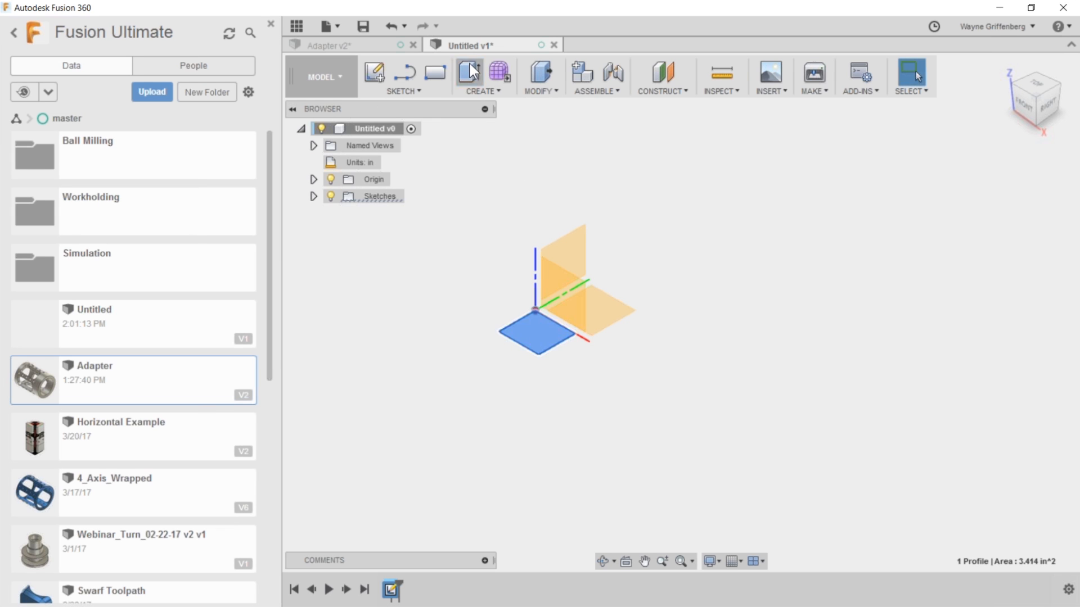
pyautogui.click(469, 70)
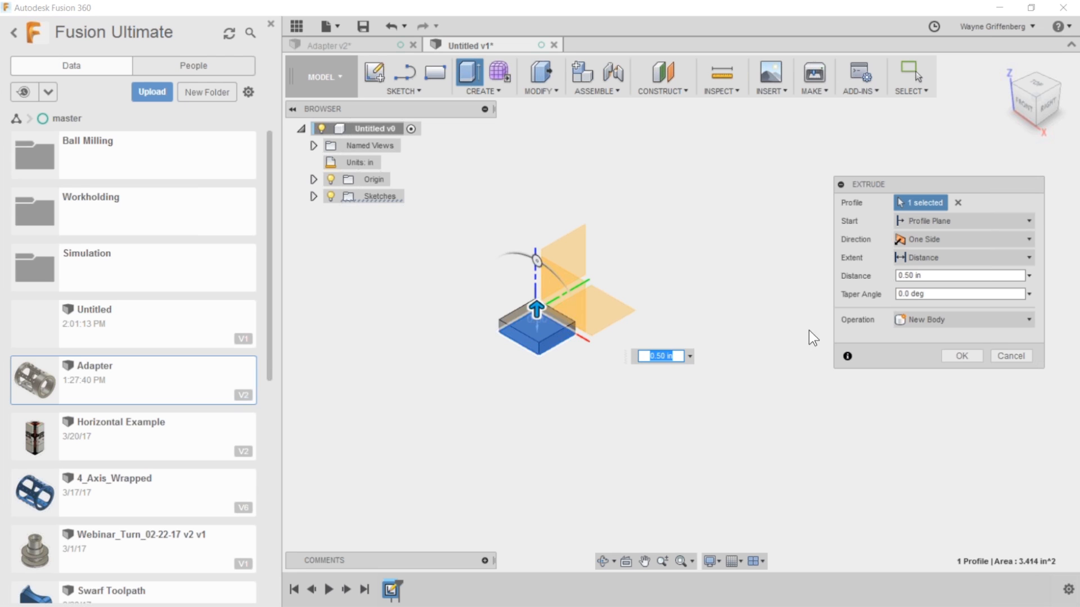
pyautogui.click(956, 360)
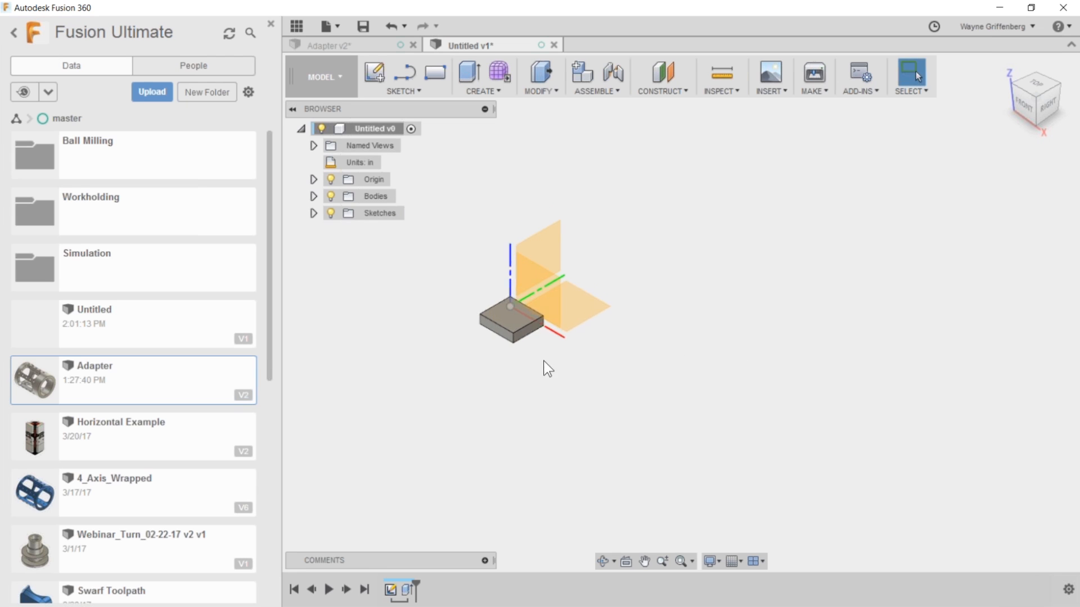
# Switch to the CAM workspace and hide the model's origin planes and axes.
pyautogui.click(333, 76)
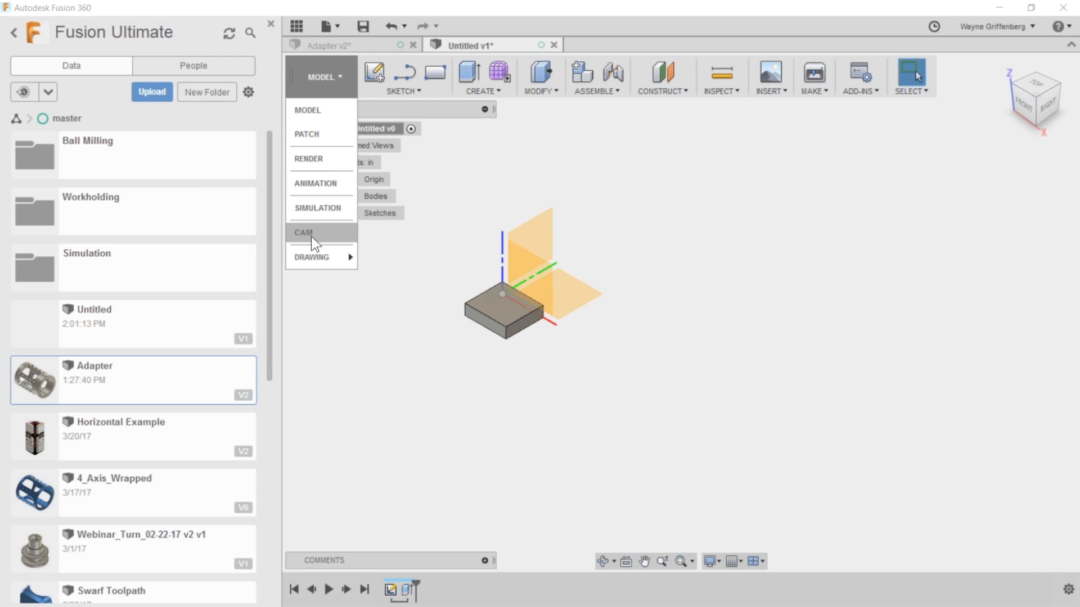
pyautogui.click(310, 234)
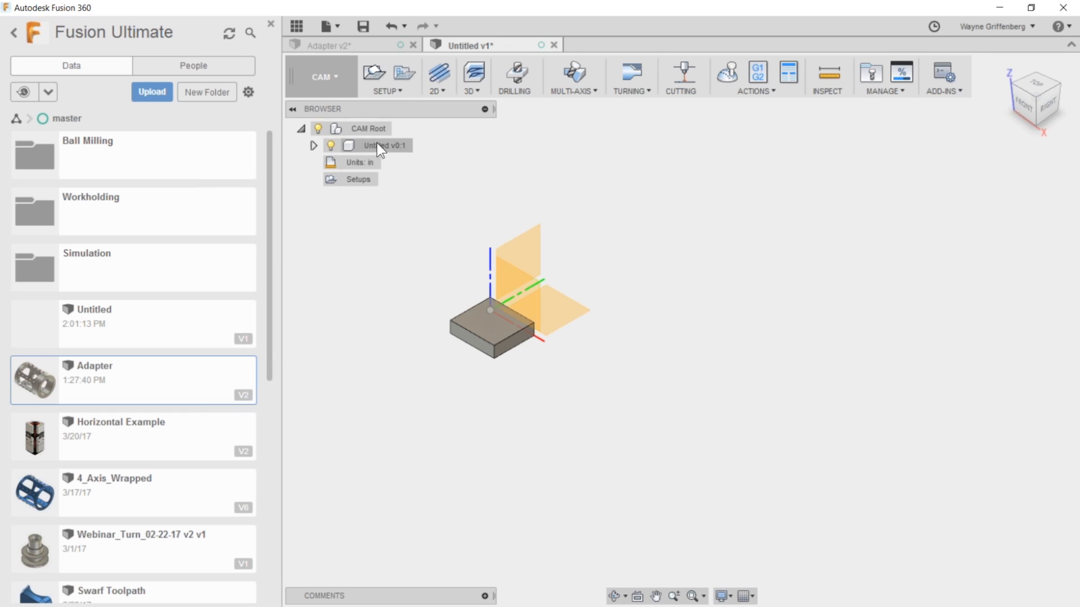
pyautogui.click(313, 145)
pyautogui.click(343, 162)
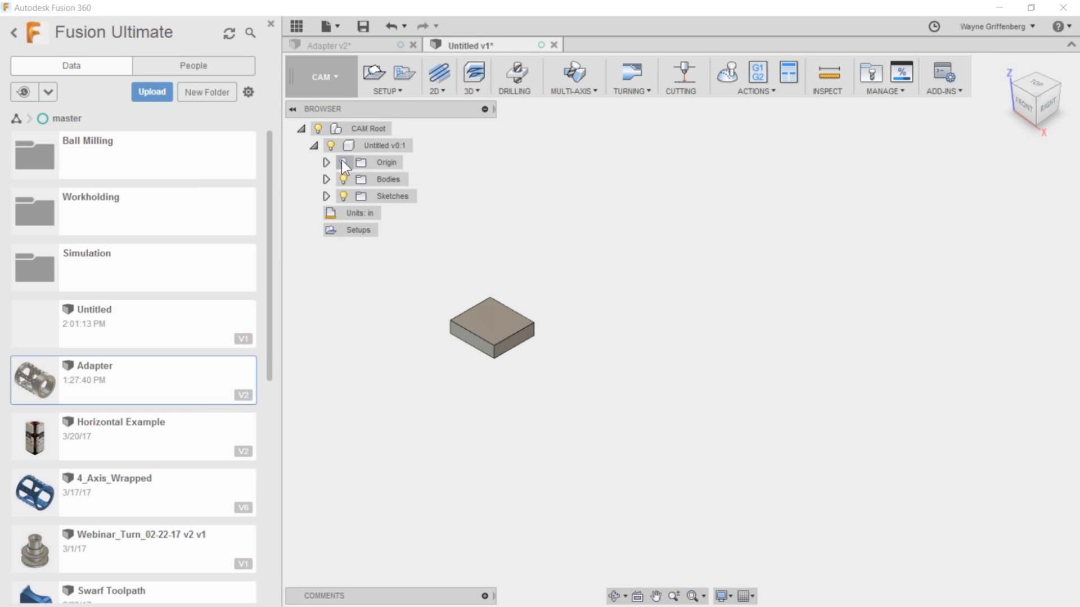
pyautogui.click(314, 145)
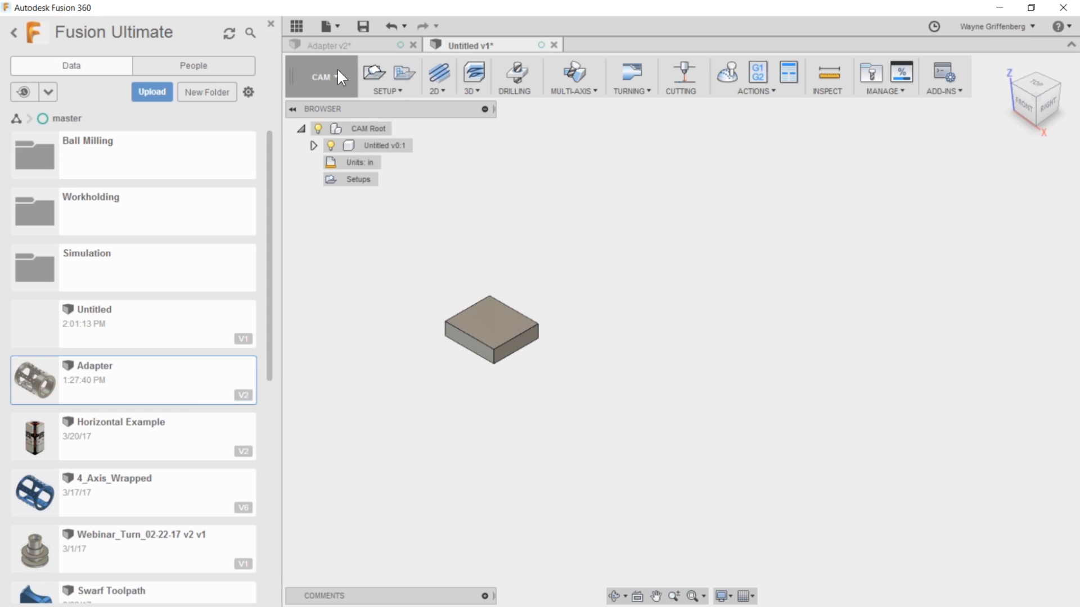
# Create a milling setup for the block with a fixed size box as stock, 48 in wide in X.
pyautogui.click(374, 71)
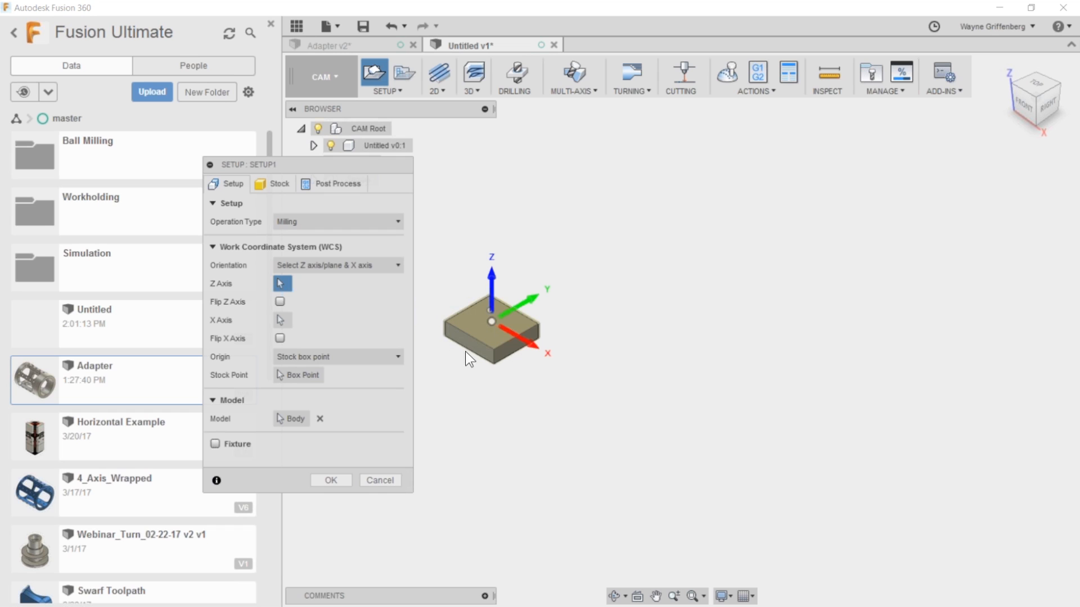
pyautogui.moveTo(295, 170)
pyautogui.mouseDown()
pyautogui.moveTo(271, 185)
pyautogui.moveTo(329, 174)
pyautogui.moveTo(289, 185)
pyautogui.mouseUp()
pyautogui.click(288, 187)
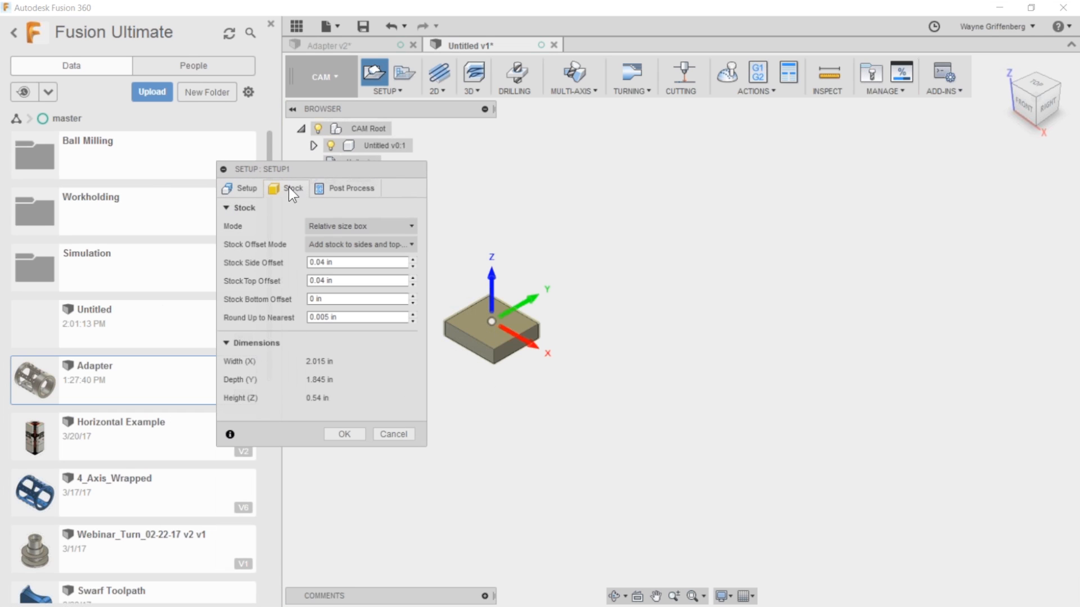
pyautogui.click(356, 224)
pyautogui.click(360, 242)
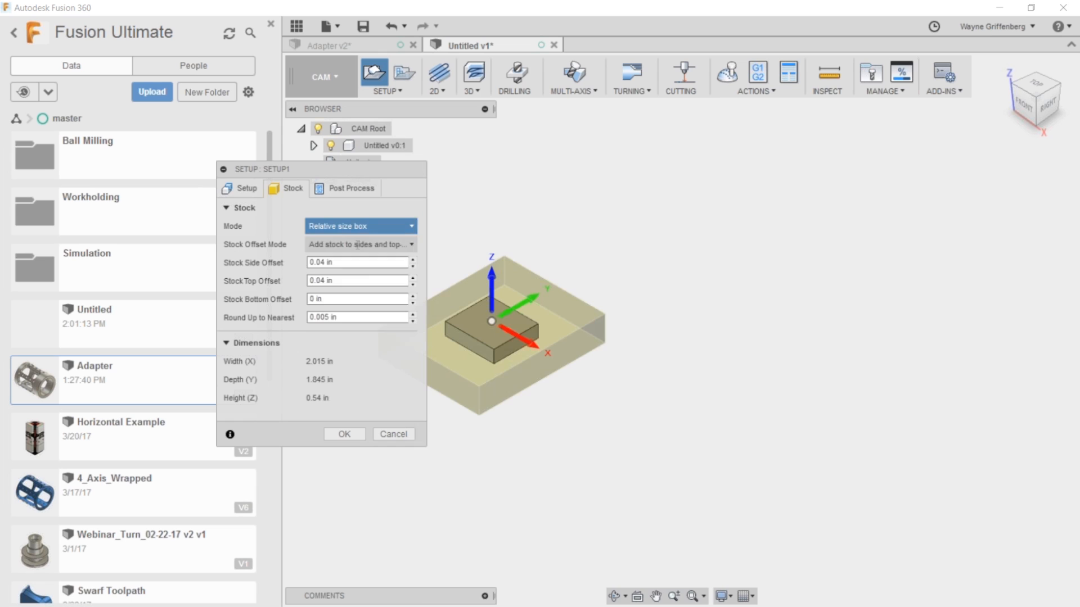
pyautogui.moveTo(347, 245); pyautogui.dragTo(280, 246)
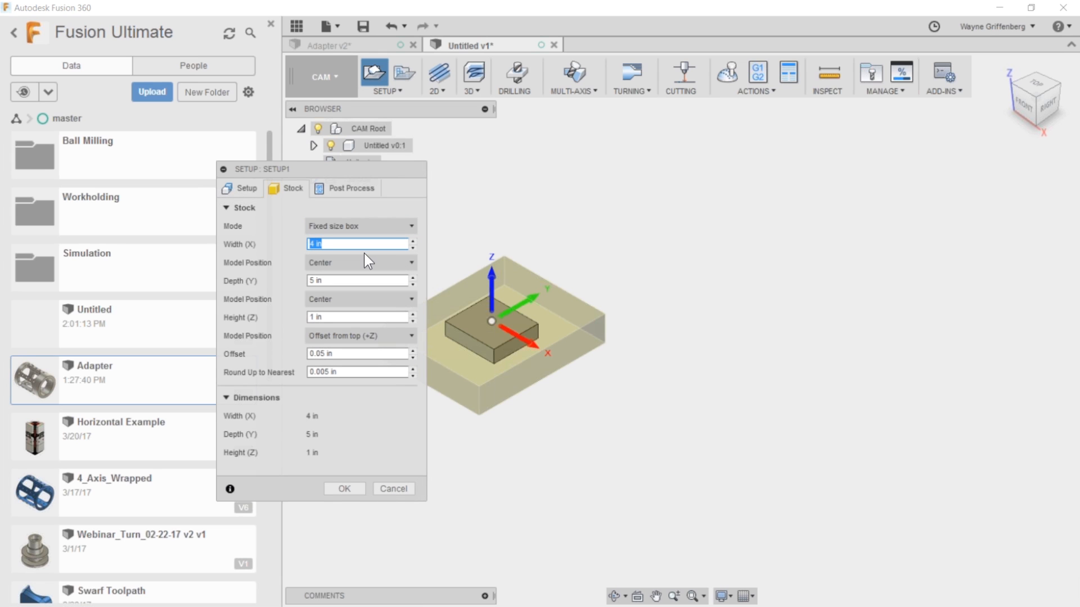
pyautogui.write('48')
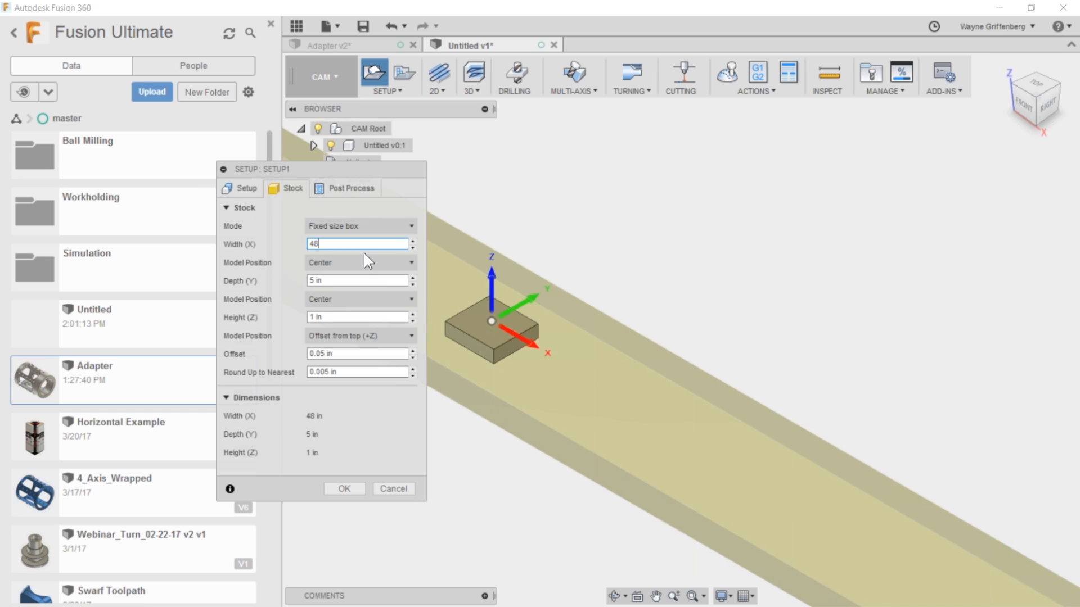
# Set the stock depth to 48 in and position the model with 0 offset from the left side (-X) and front side (-Y).
pyautogui.click(356, 262)
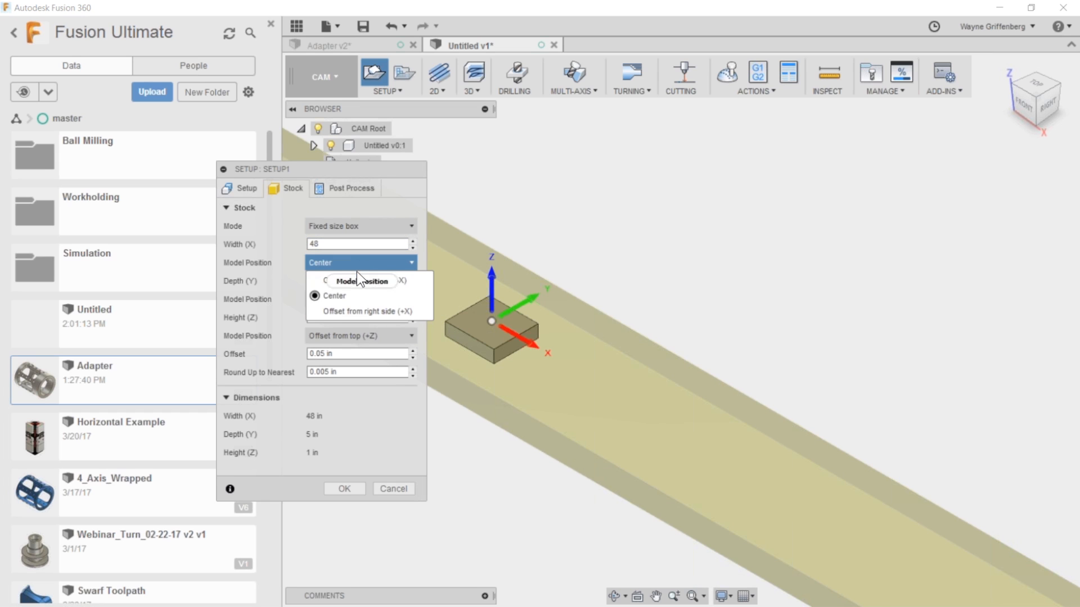
pyautogui.click(358, 279)
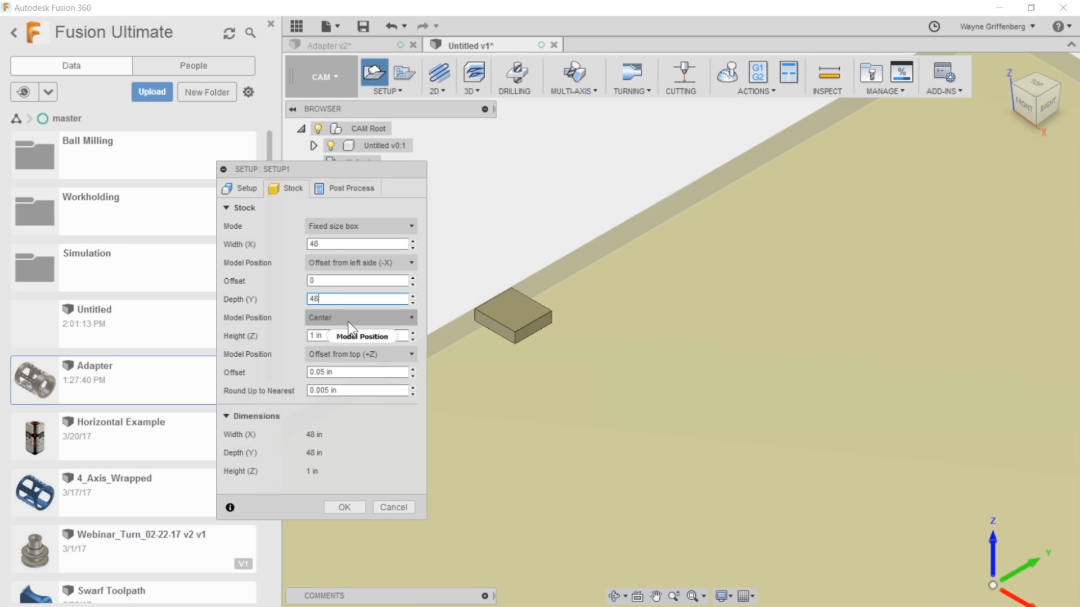
pyautogui.click(349, 318)
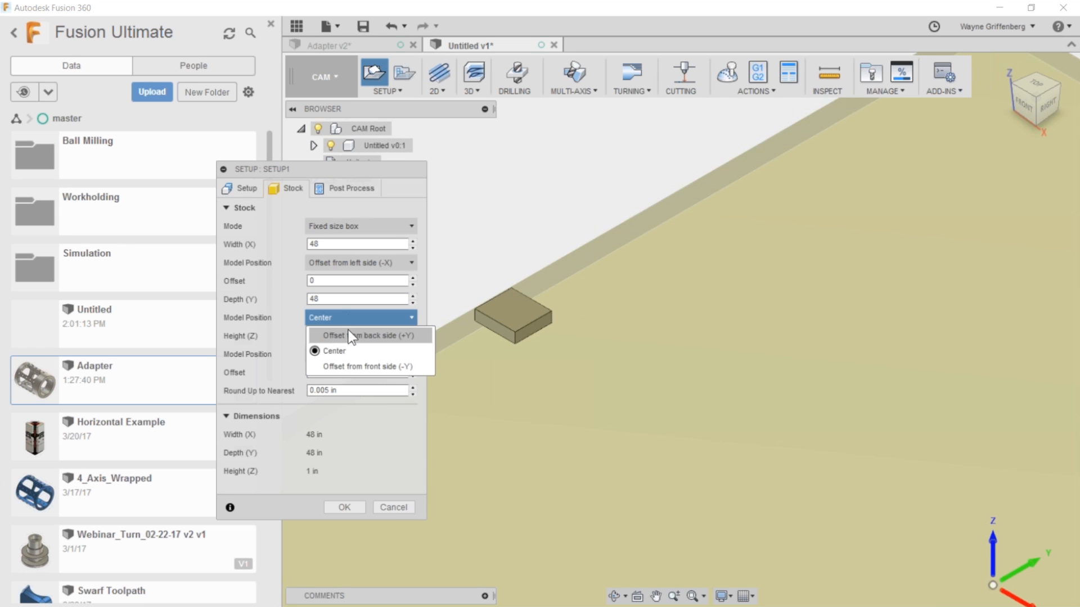
pyautogui.click(349, 335)
pyautogui.moveTo(304, 334); pyautogui.dragTo(235, 332)
pyautogui.write('0')
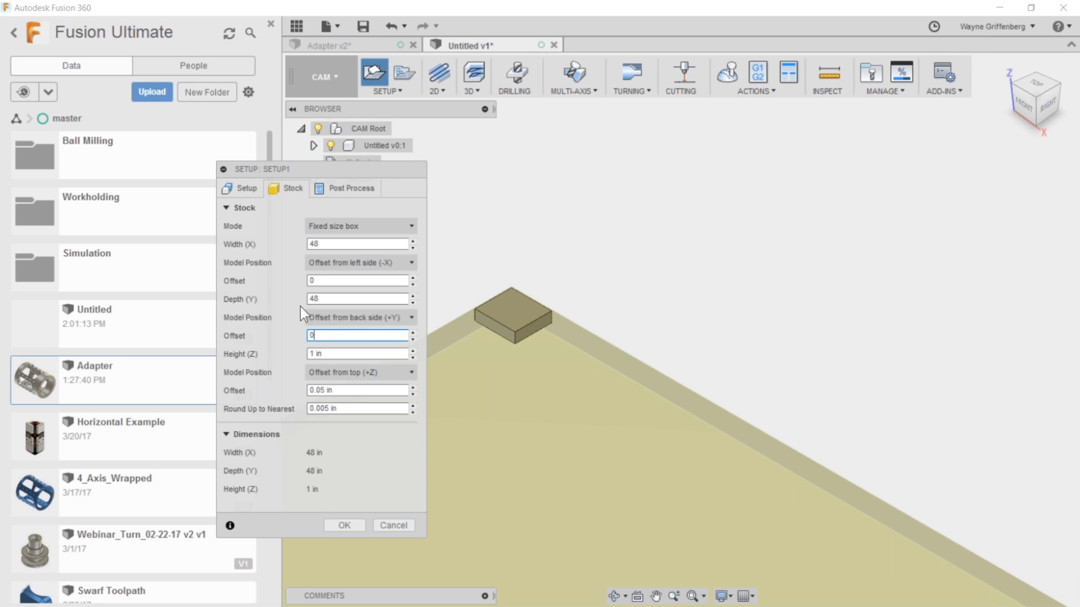
pyautogui.click(365, 318)
pyautogui.click(360, 363)
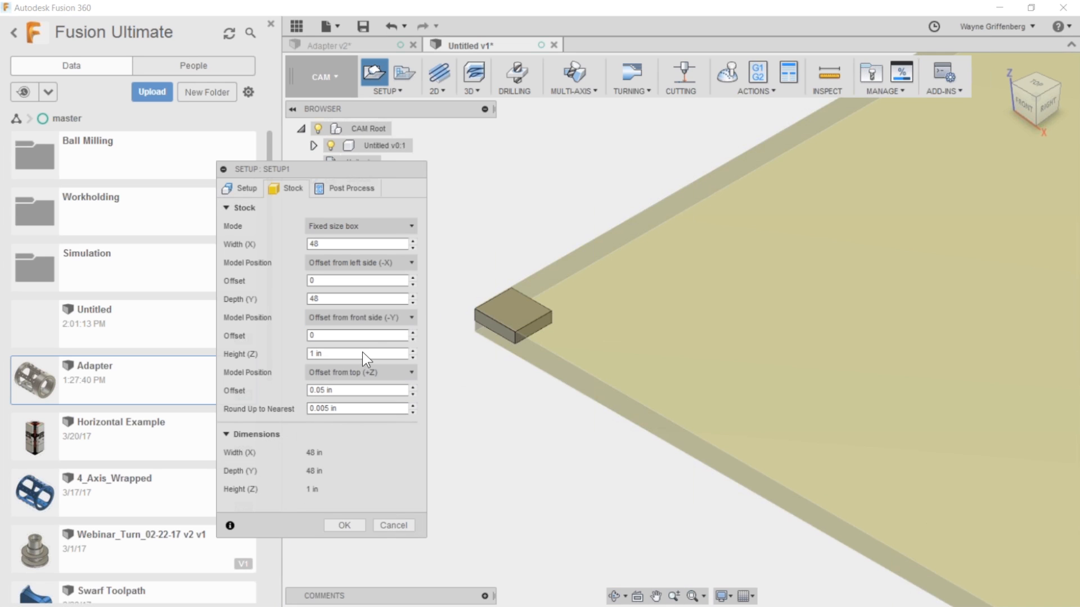
# Set the stock height to 0.5 in, keeping the model offset from the top (+Z).
pyautogui.click(332, 372)
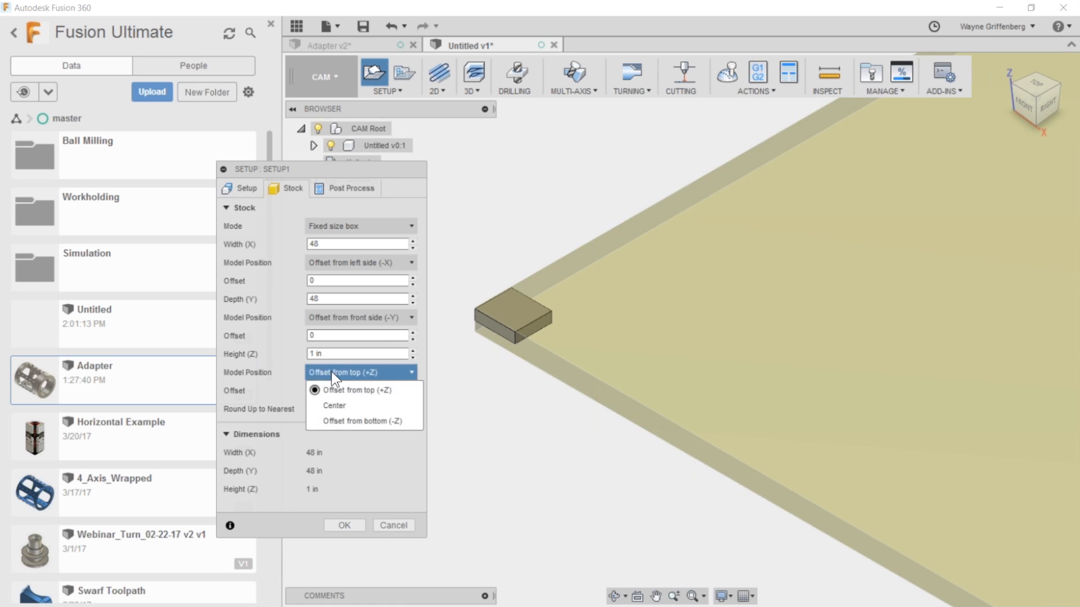
pyautogui.click(318, 386)
pyautogui.moveTo(348, 353); pyautogui.dragTo(262, 359)
pyautogui.write('.5')
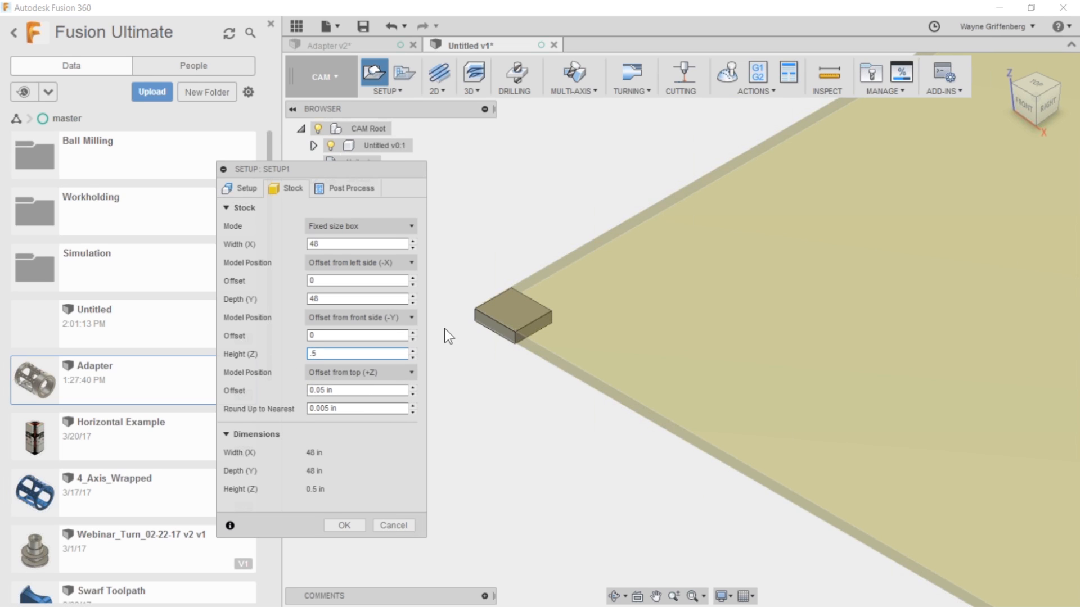
# Set the stock height to 0.75 in and change the model's Z position to Offset from bottom (-Z).
pyautogui.scroll(5, 502, 323)
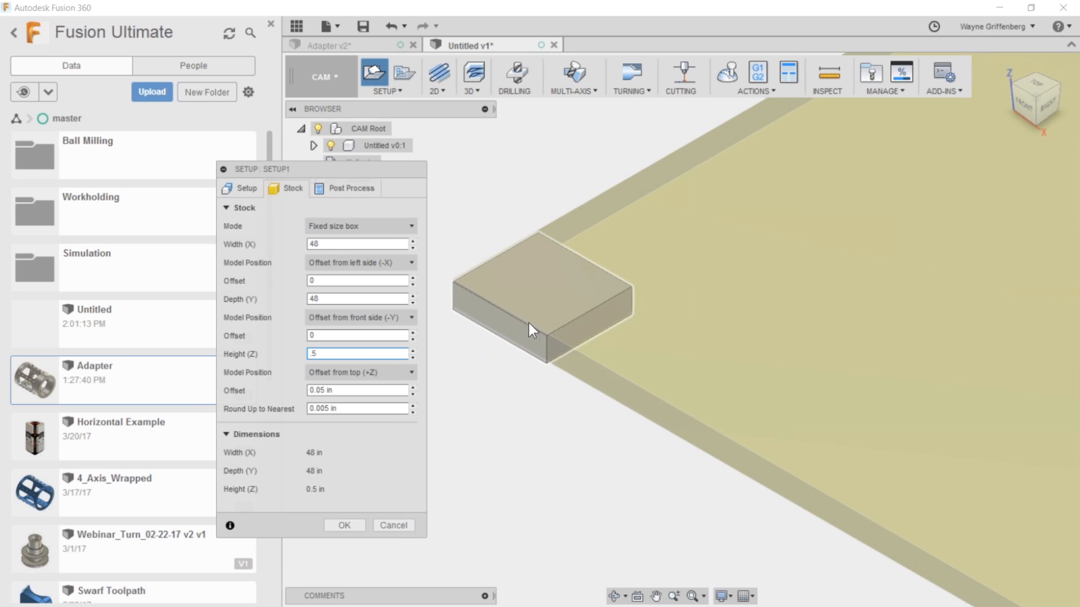
pyautogui.scroll(-2, 531, 309)
pyautogui.moveTo(320, 354); pyautogui.dragTo(306, 355)
pyautogui.scroll(-5, 554, 337)
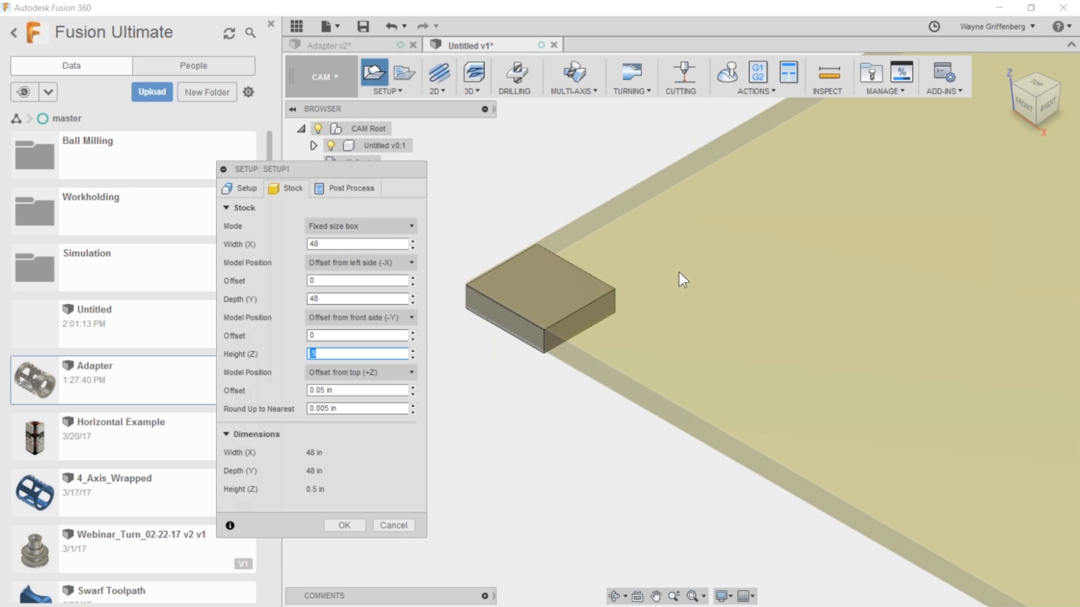
pyautogui.scroll(-3, 554, 333)
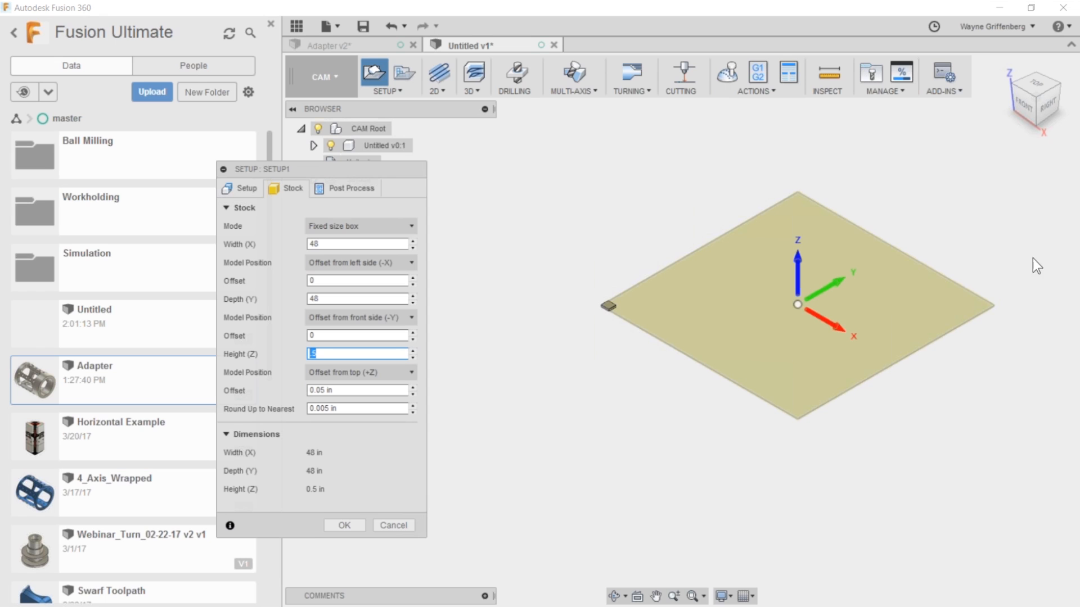
pyautogui.scroll(4, 731, 303)
pyautogui.scroll(5, 484, 303)
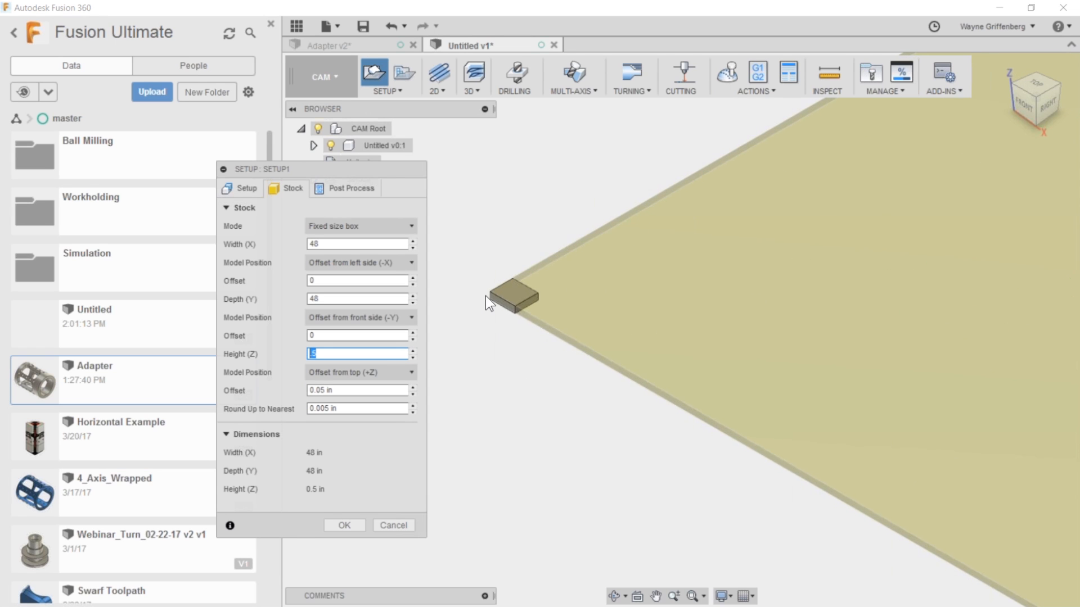
pyautogui.scroll(2, 461, 354)
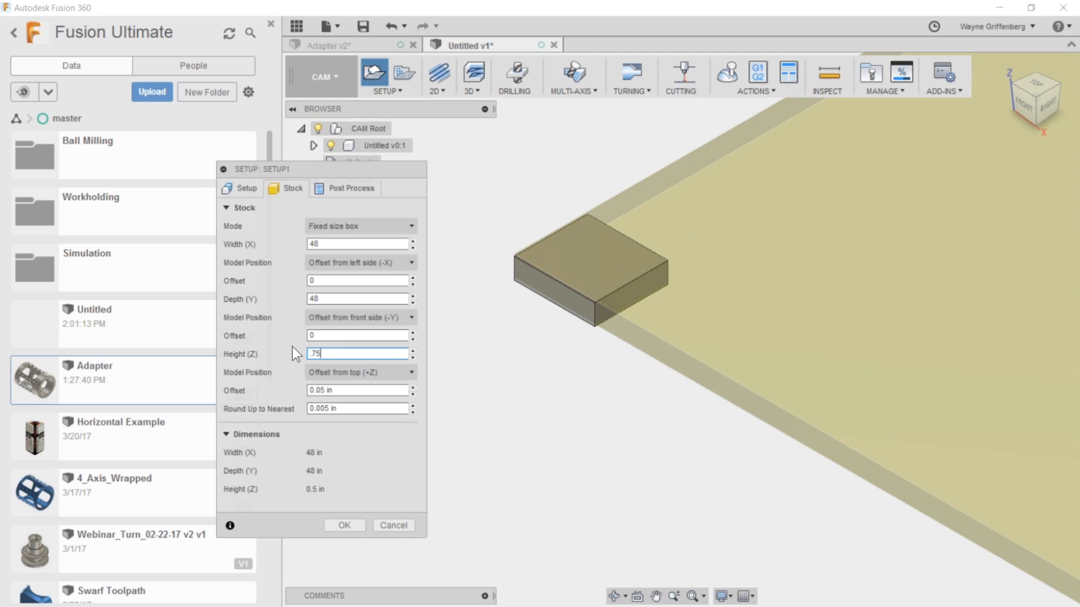
pyautogui.click(357, 372)
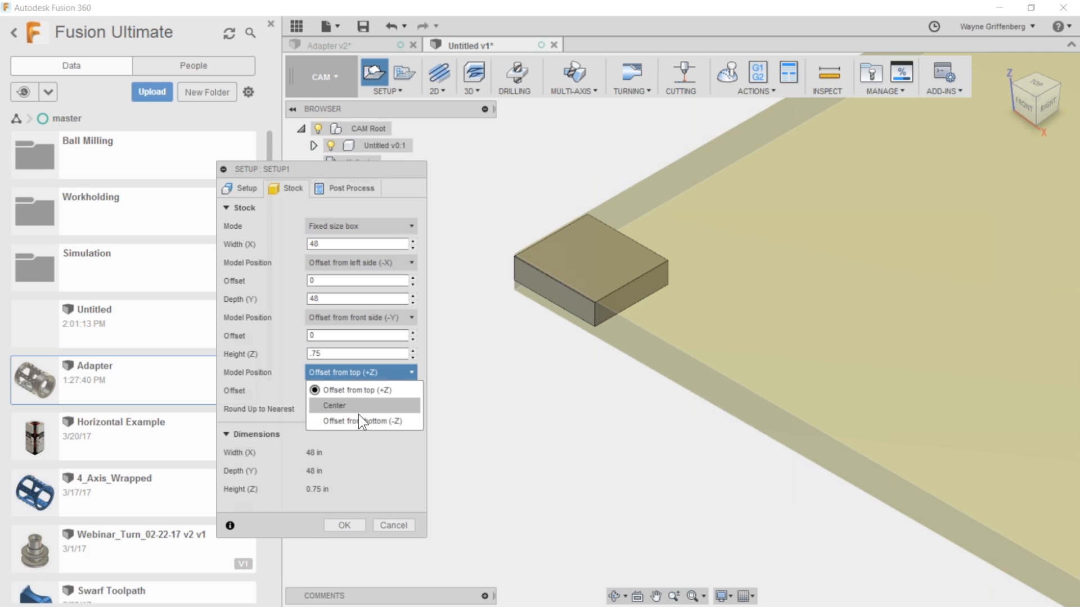
pyautogui.click(362, 420)
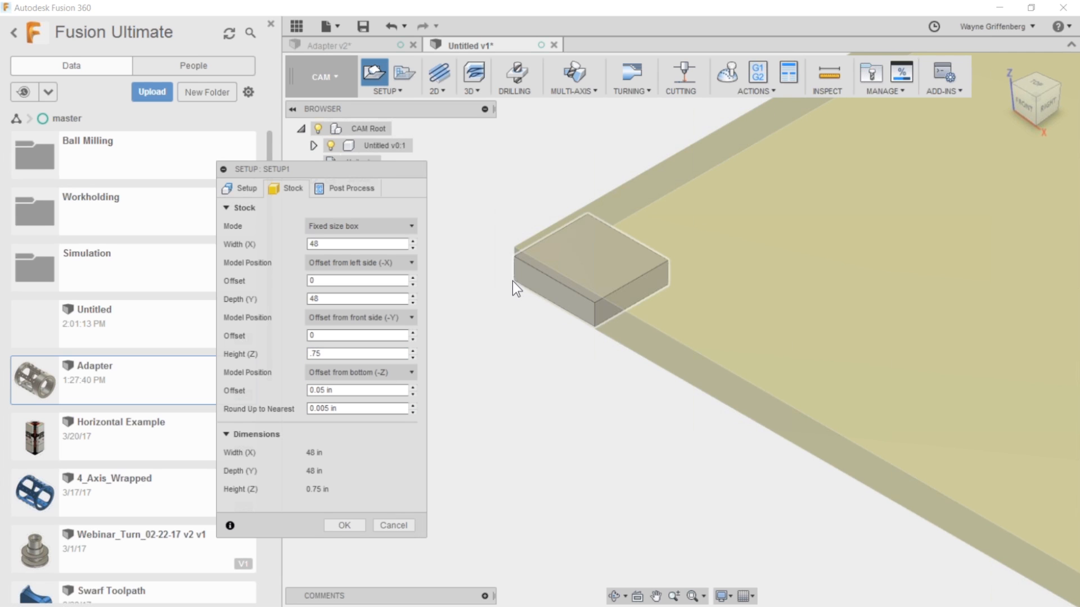
# Place the setup's work origin on the stock box's bottom front-left corner beside the model and finish the setup.
pyautogui.click(243, 188)
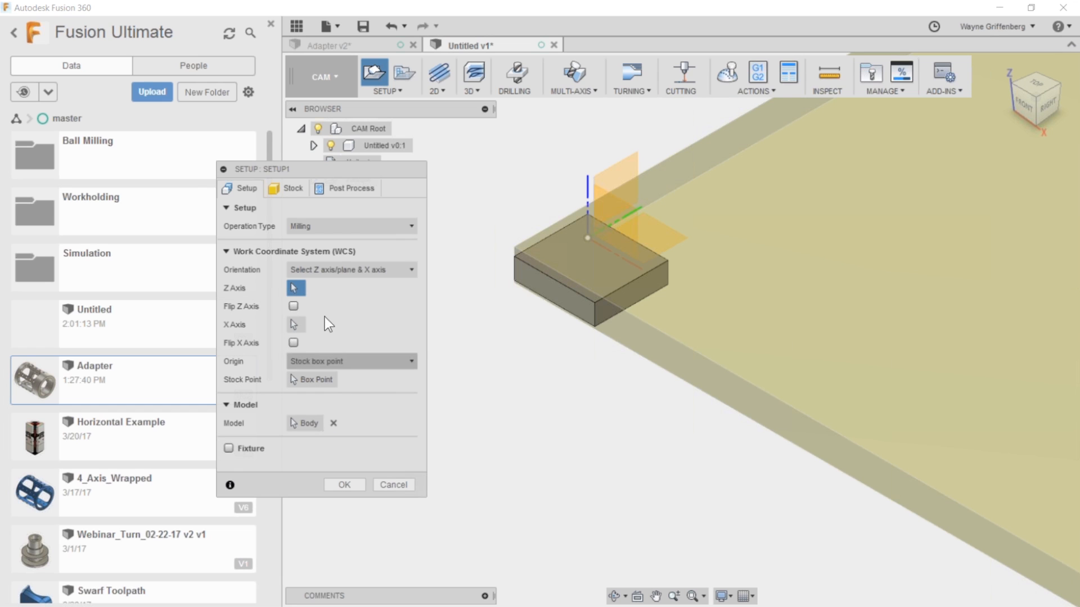
pyautogui.click(309, 380)
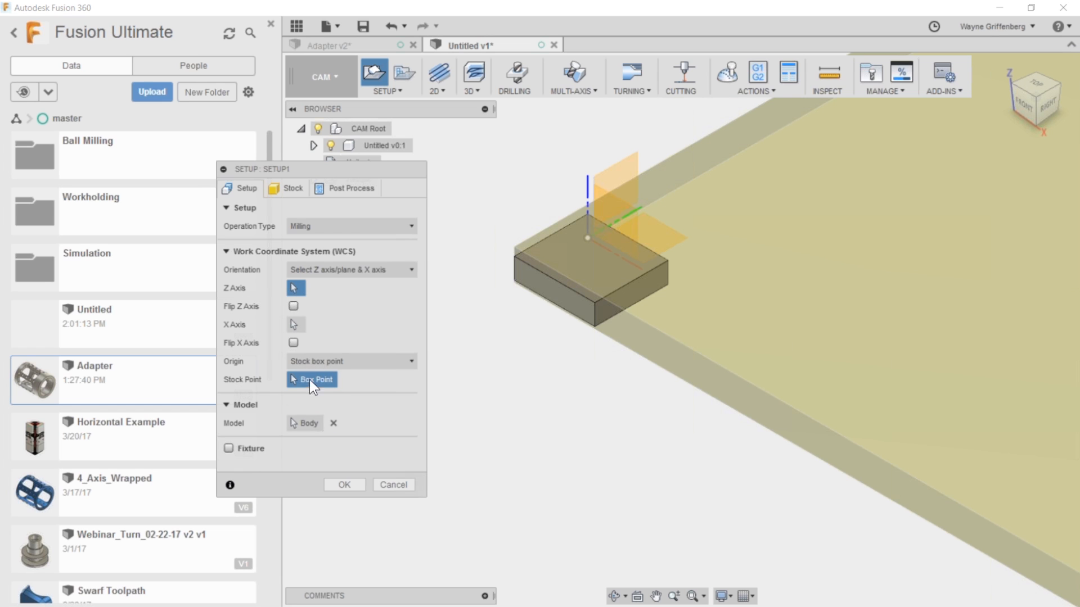
pyautogui.click(514, 283)
pyautogui.scroll(-5, 534, 413)
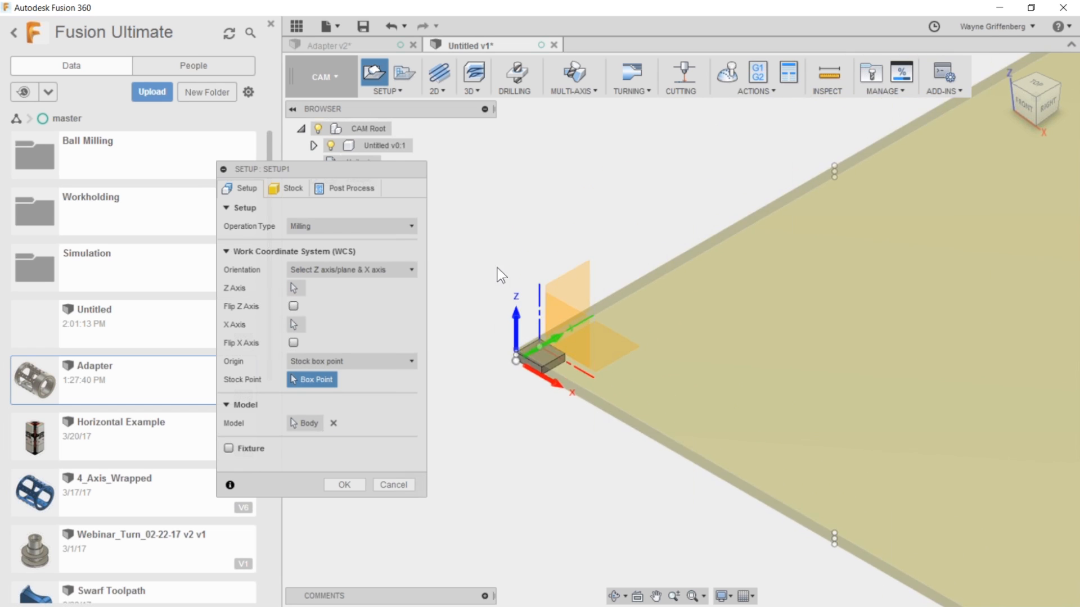
pyautogui.scroll(-4, 495, 265)
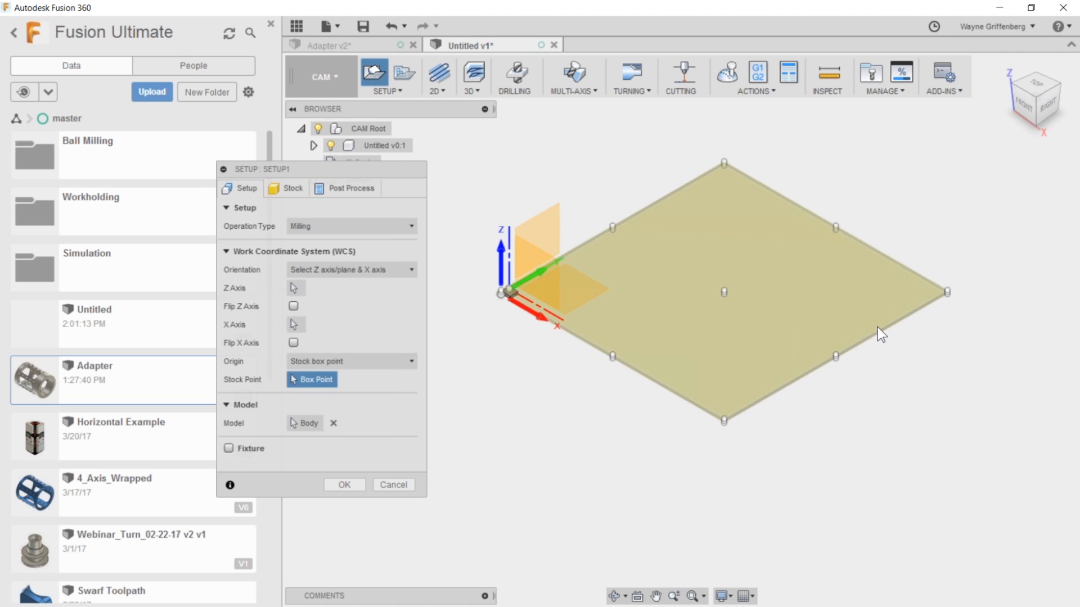
pyautogui.scroll(5, 500, 295)
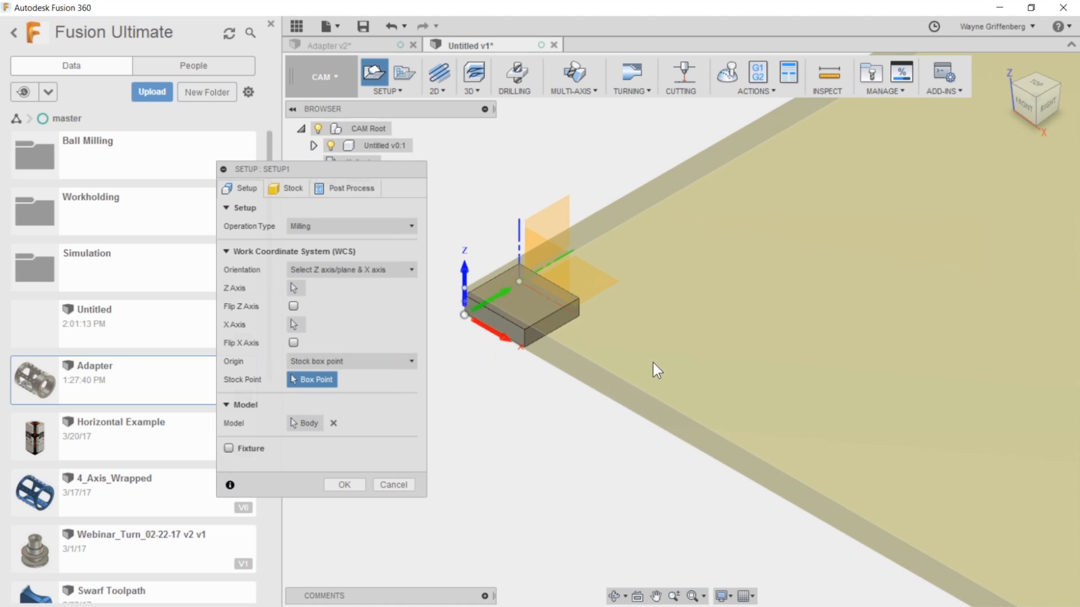
pyautogui.scroll(3, 573, 309)
pyautogui.scroll(-2, 786, 237)
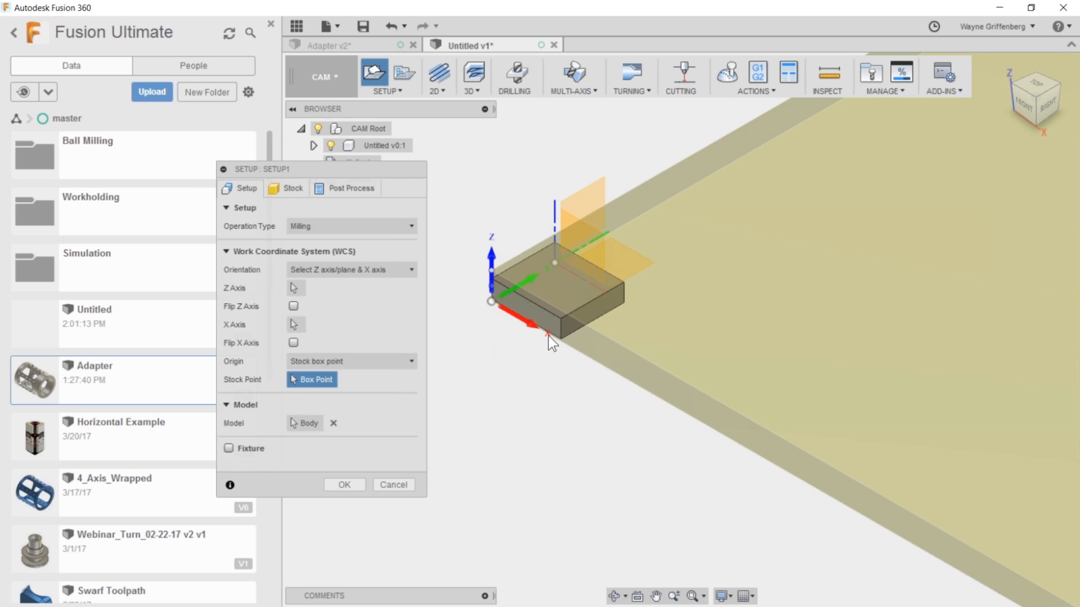
pyautogui.click(363, 483)
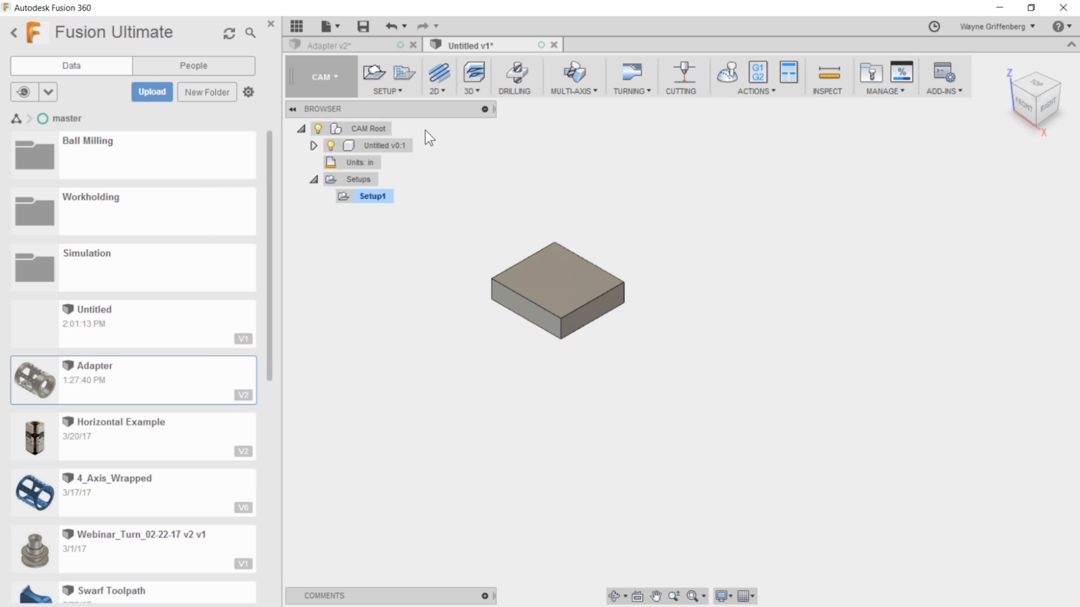
# Create a 2D Contour toolpath around the block's bottom edge using the 1/4" flat endmill from the Adapter v2 tools.
pyautogui.click(439, 90)
pyautogui.click(470, 154)
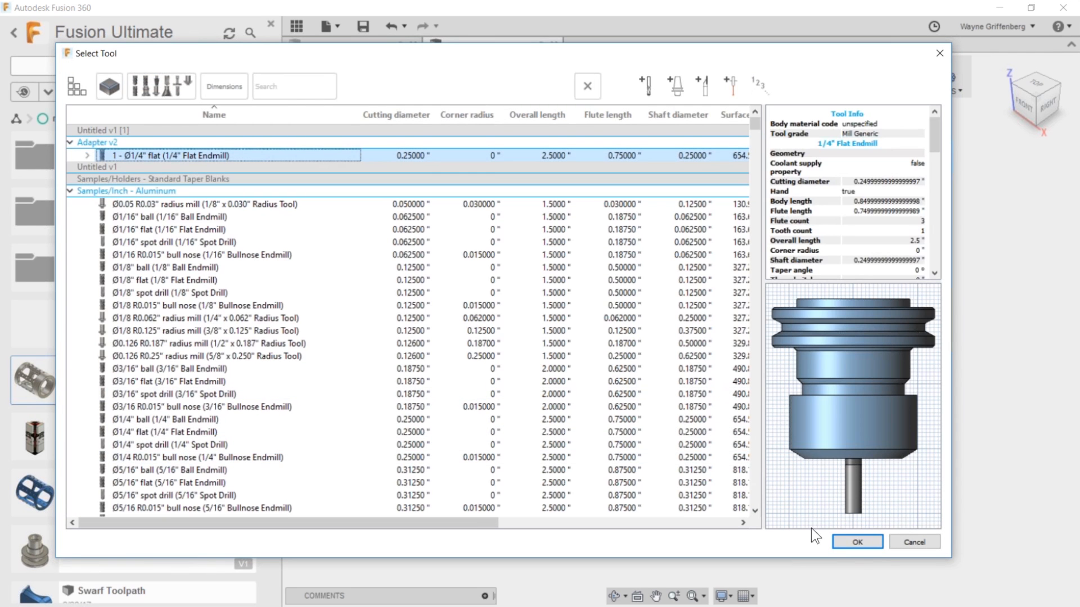
pyautogui.click(857, 542)
pyautogui.click(245, 189)
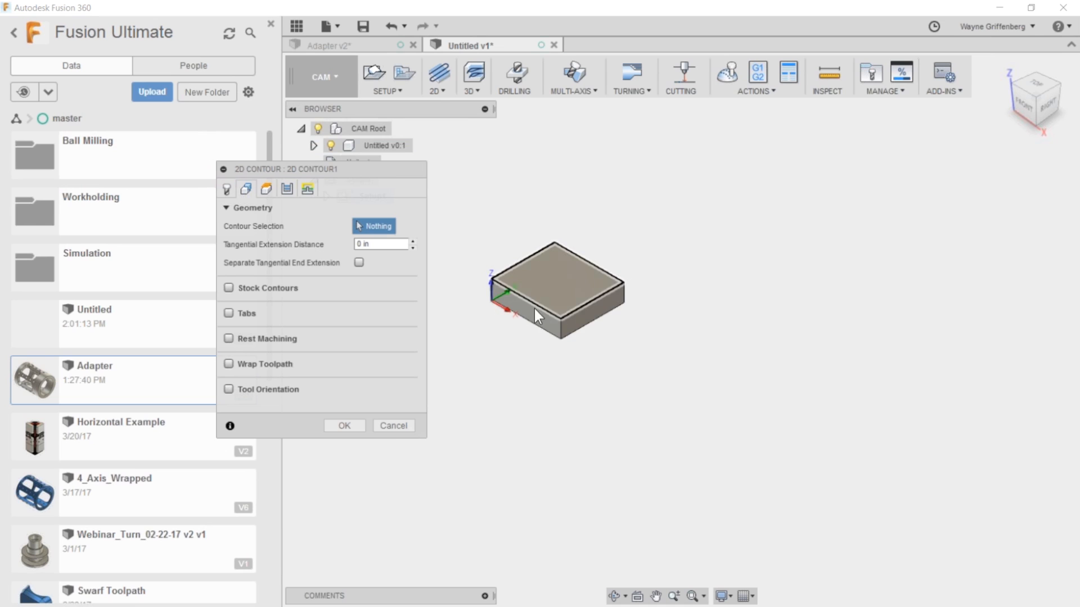
pyautogui.click(537, 328)
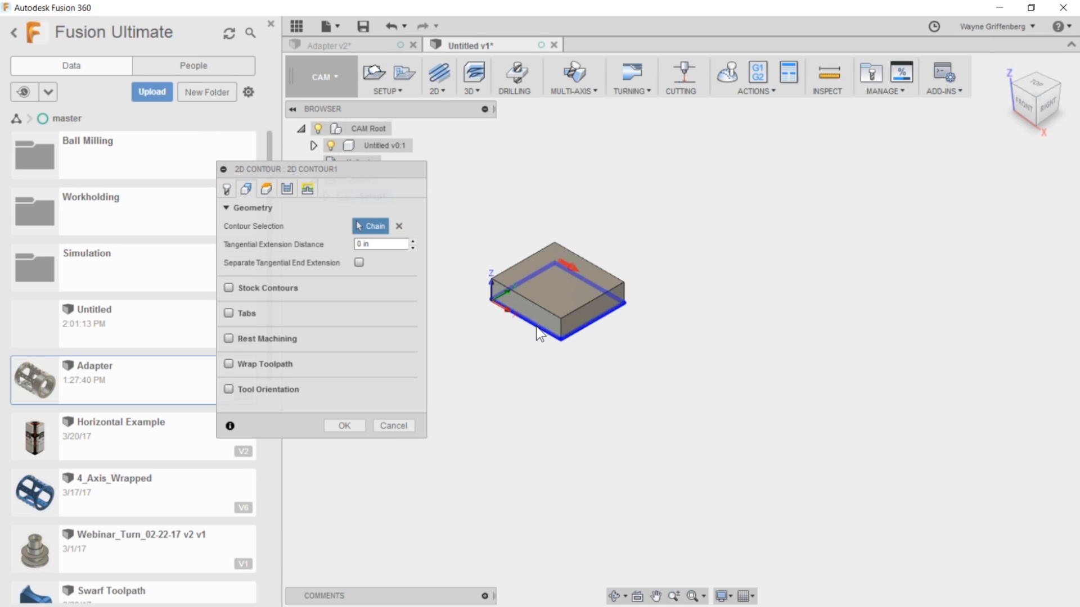
pyautogui.click(352, 426)
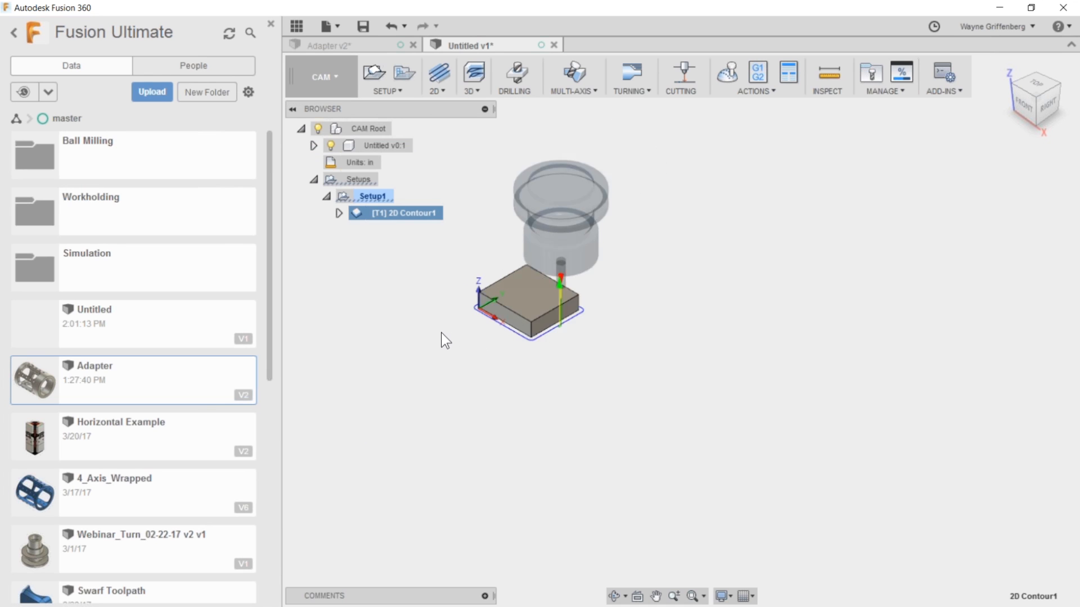
# Add a linear pattern to the 2D contour operation, with the model's origin X axis as its first direction.
pyautogui.click(372, 196)
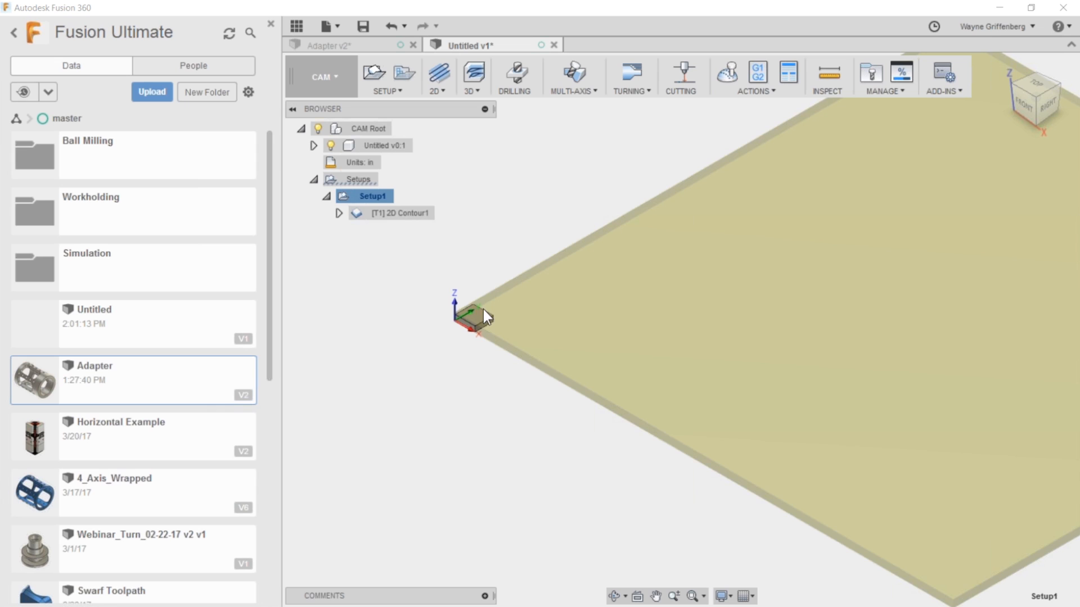
pyautogui.click(383, 216)
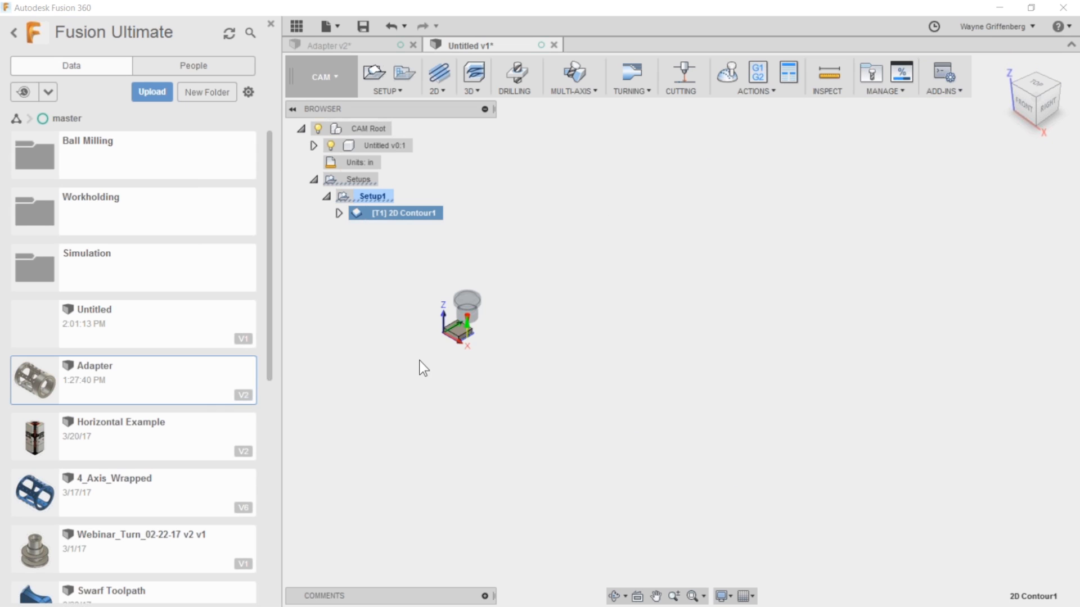
pyautogui.scroll(1, 487, 352)
pyautogui.click(400, 73)
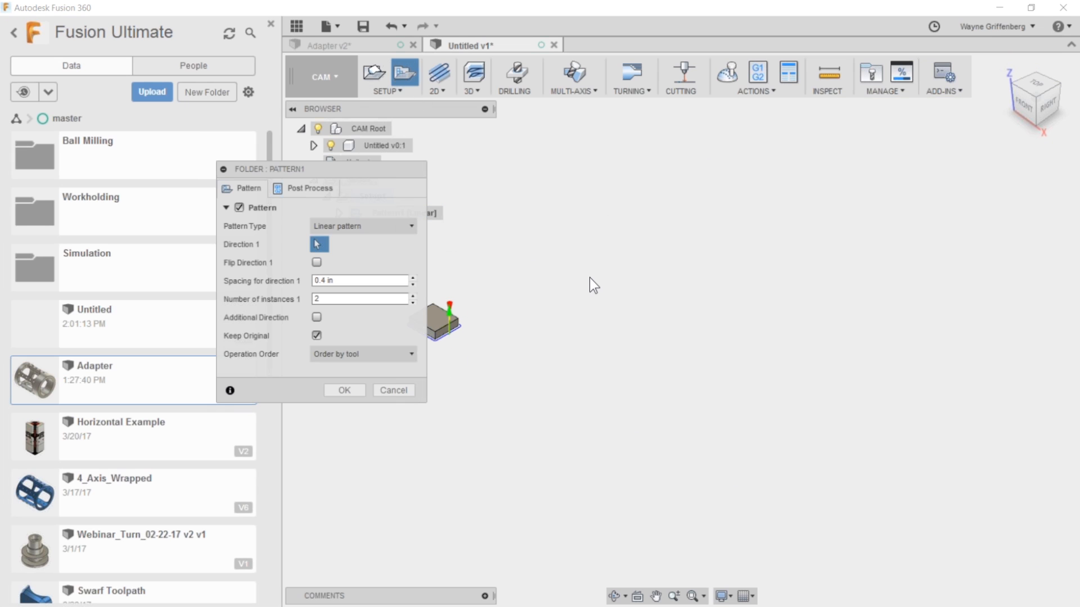
pyautogui.click(331, 226)
pyautogui.click(330, 226)
pyautogui.scroll(-2, 697, 292)
pyautogui.moveTo(373, 169); pyautogui.dragTo(891, 138)
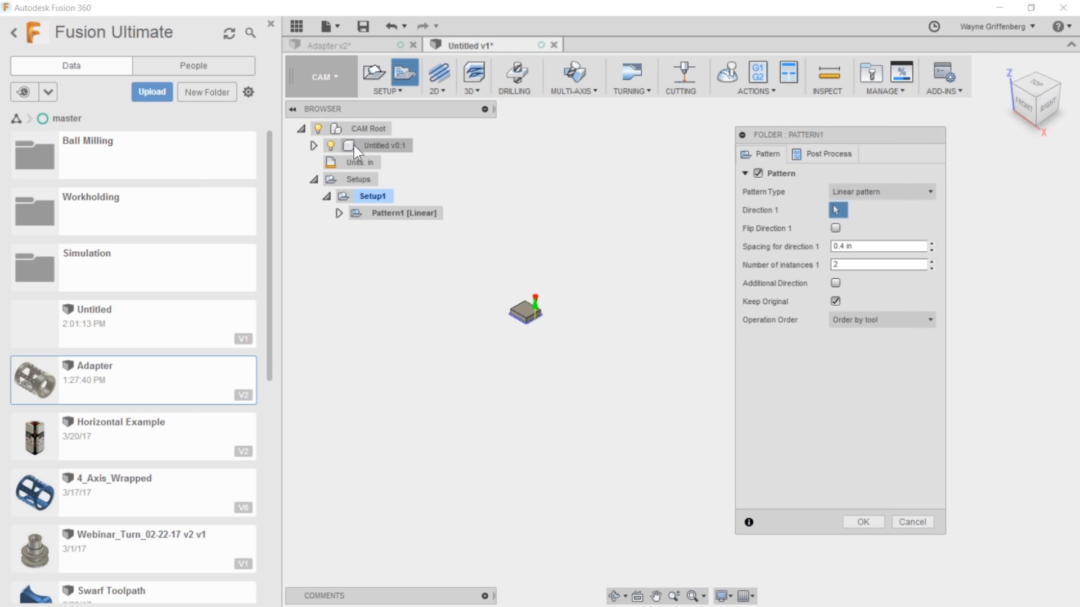
pyautogui.click(313, 145)
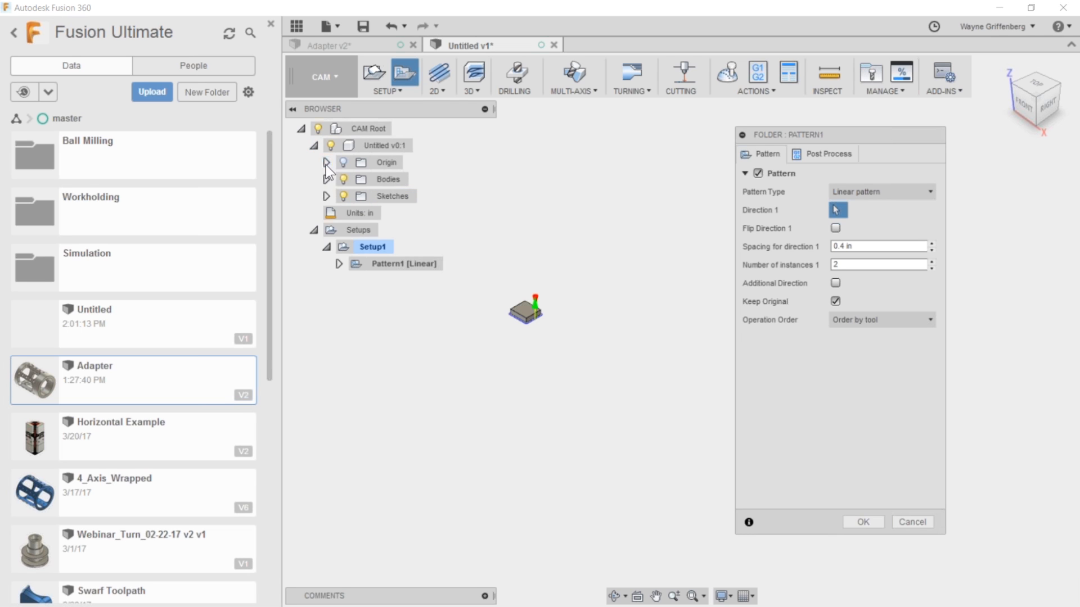
pyautogui.click(326, 162)
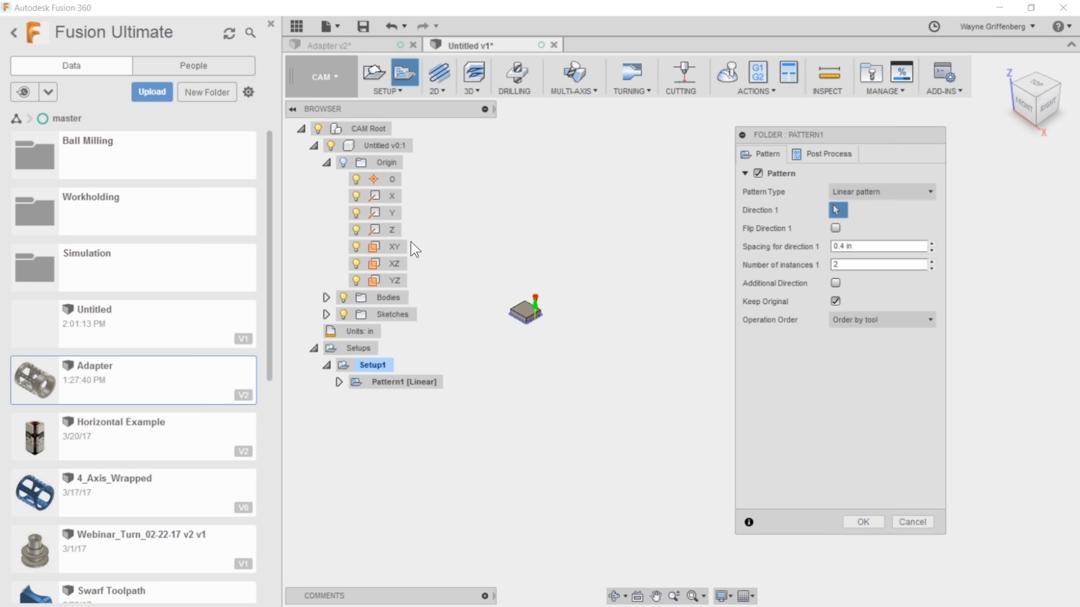
pyautogui.click(389, 198)
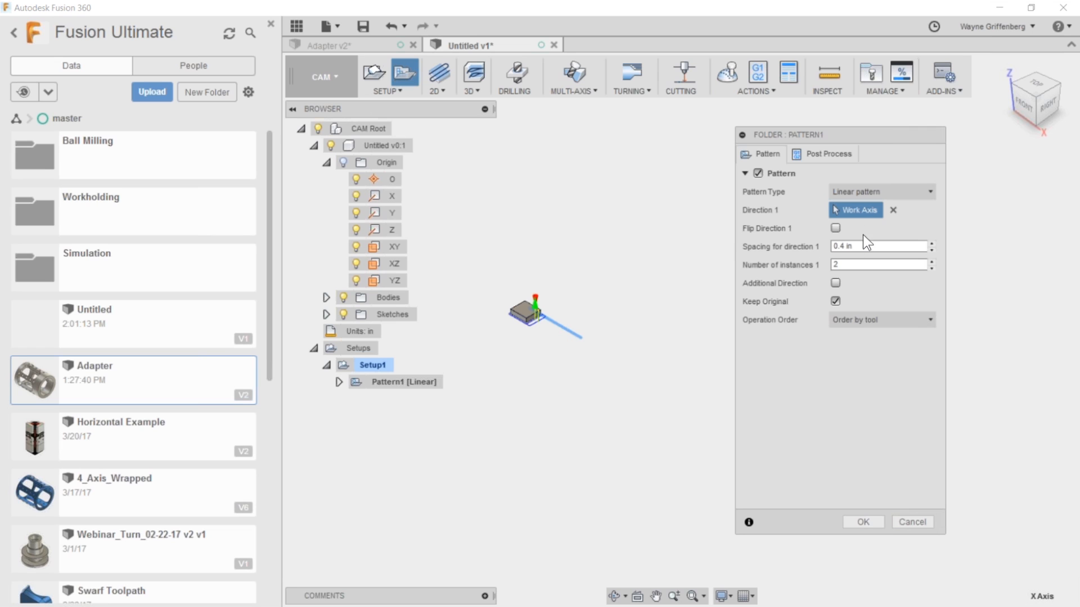
# Set the pattern's first direction to a spacing of 3 in and 10 instances.
pyautogui.click(881, 247)
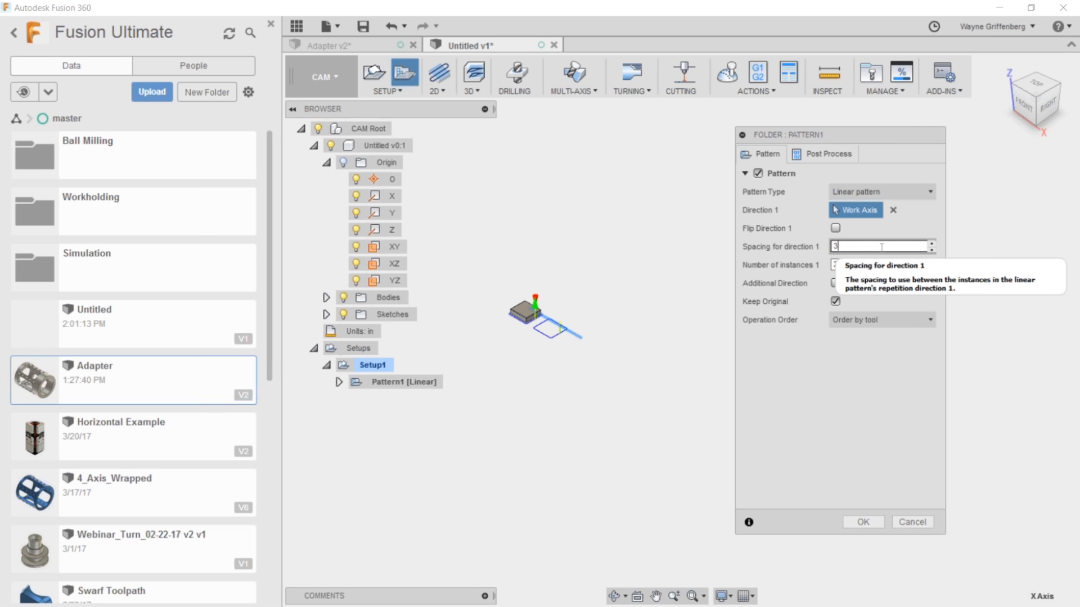
pyautogui.press('Tab')
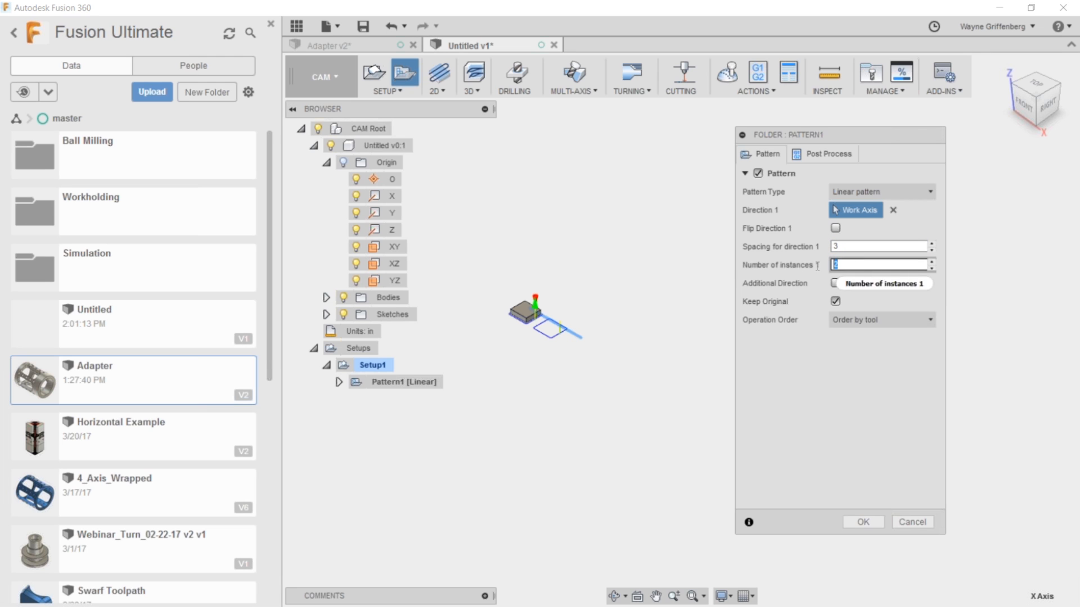
pyautogui.write('10')
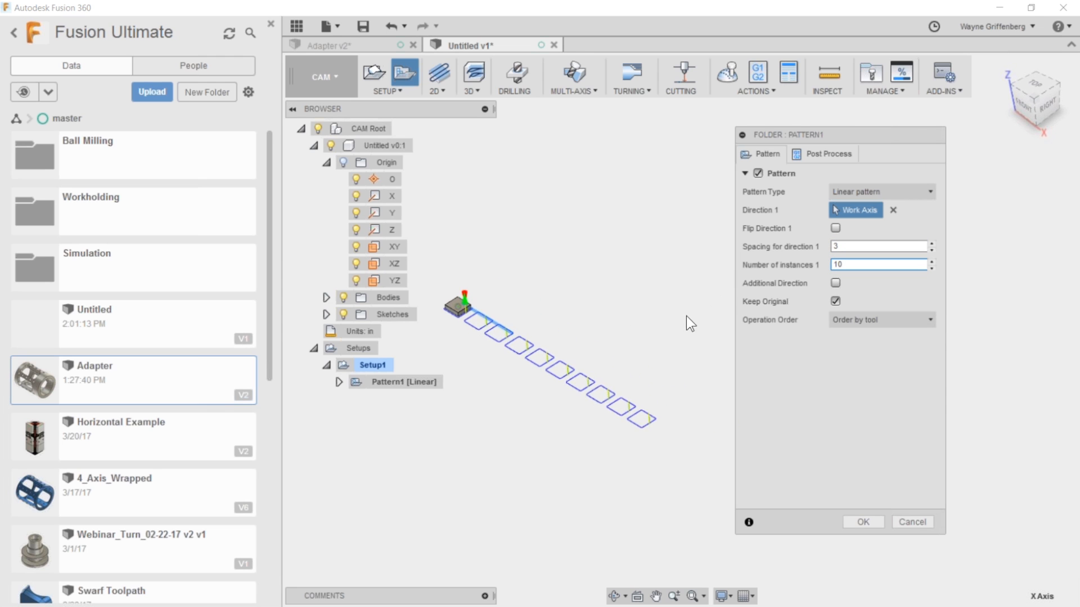
# Add a second pattern direction along the Y axis with 3 in spacing and 10 instances, and finish the pattern.
pyautogui.click(834, 283)
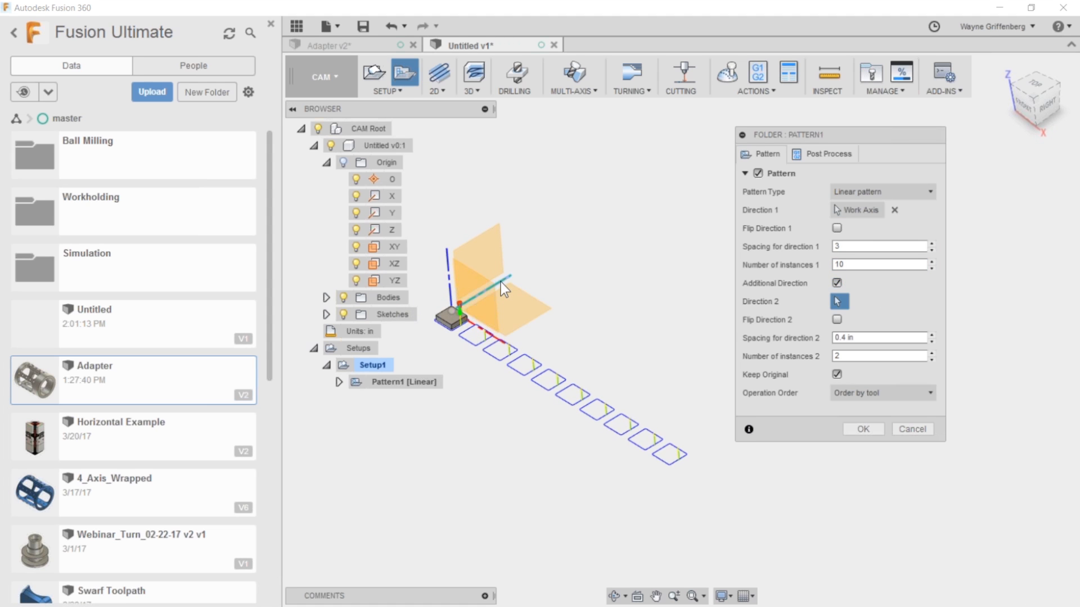
pyautogui.click(501, 282)
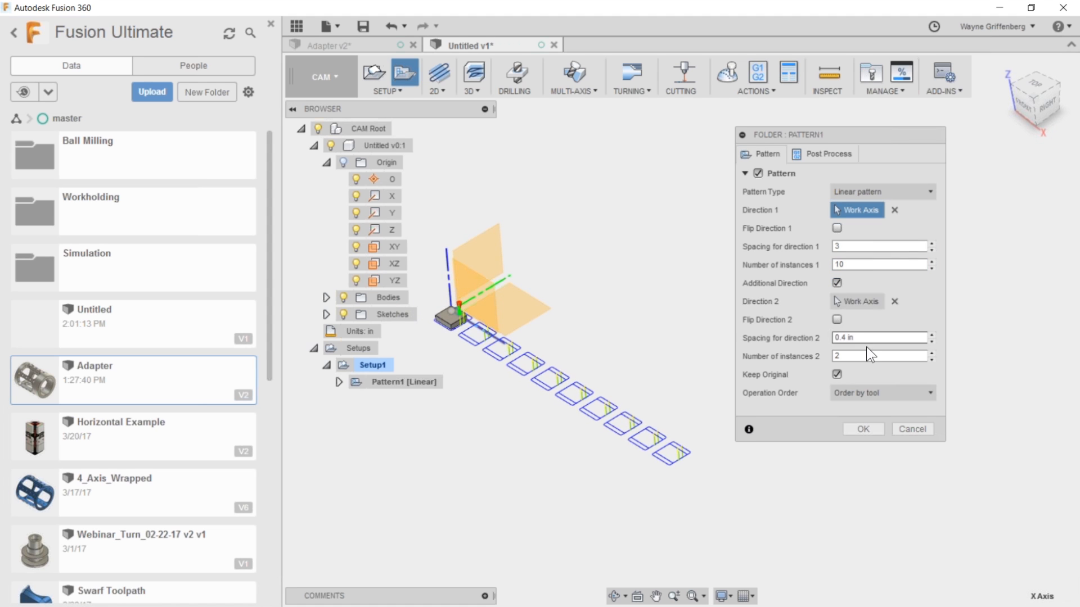
pyautogui.moveTo(866, 338); pyautogui.dragTo(800, 338)
pyautogui.write('3')
pyautogui.press('Tab')
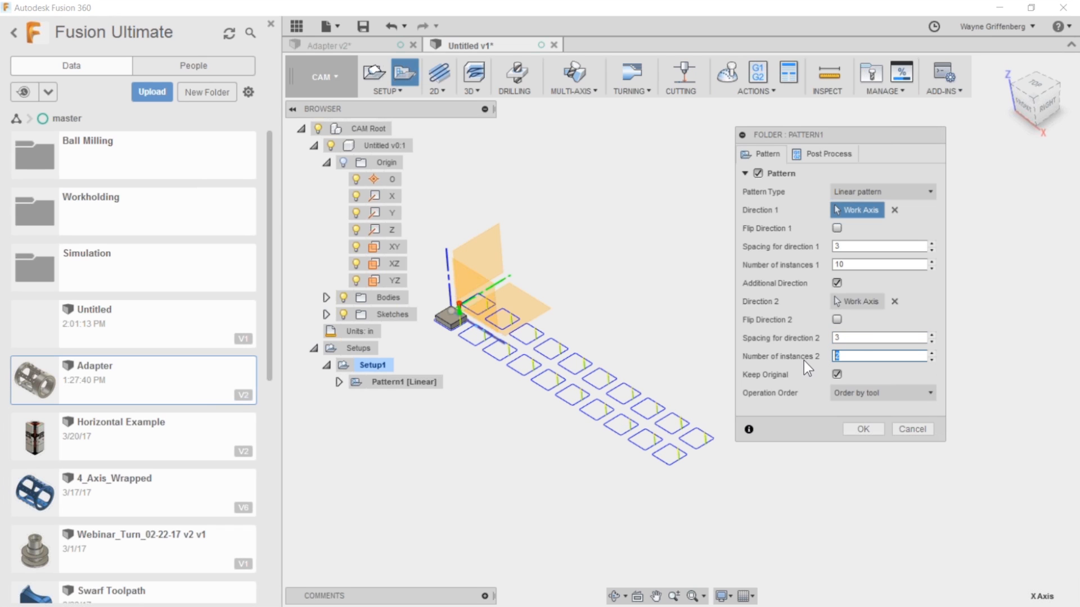
pyautogui.write('10')
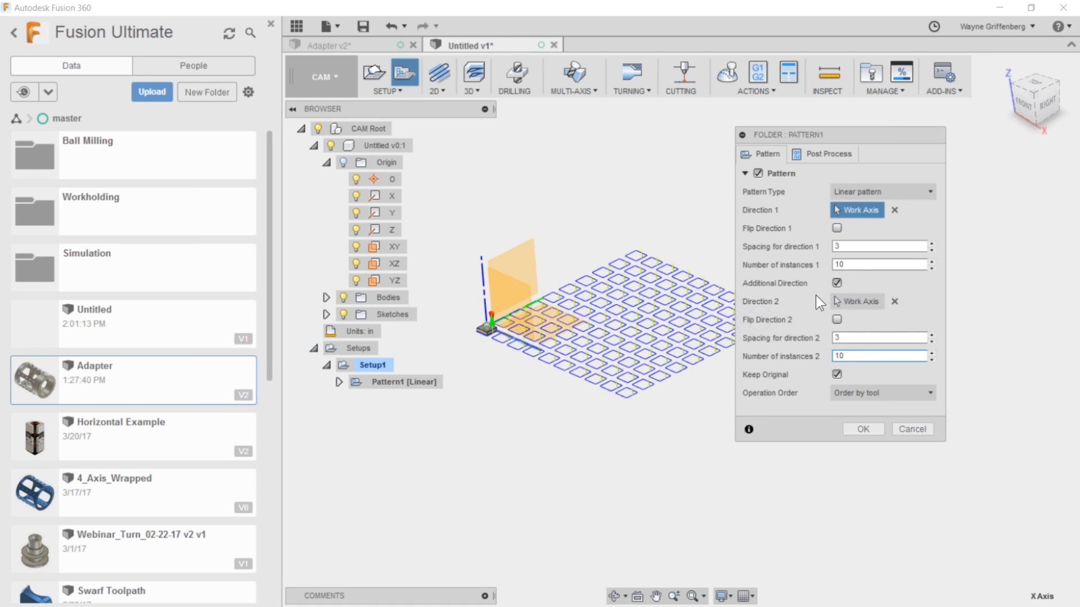
pyautogui.moveTo(841, 138); pyautogui.dragTo(916, 143)
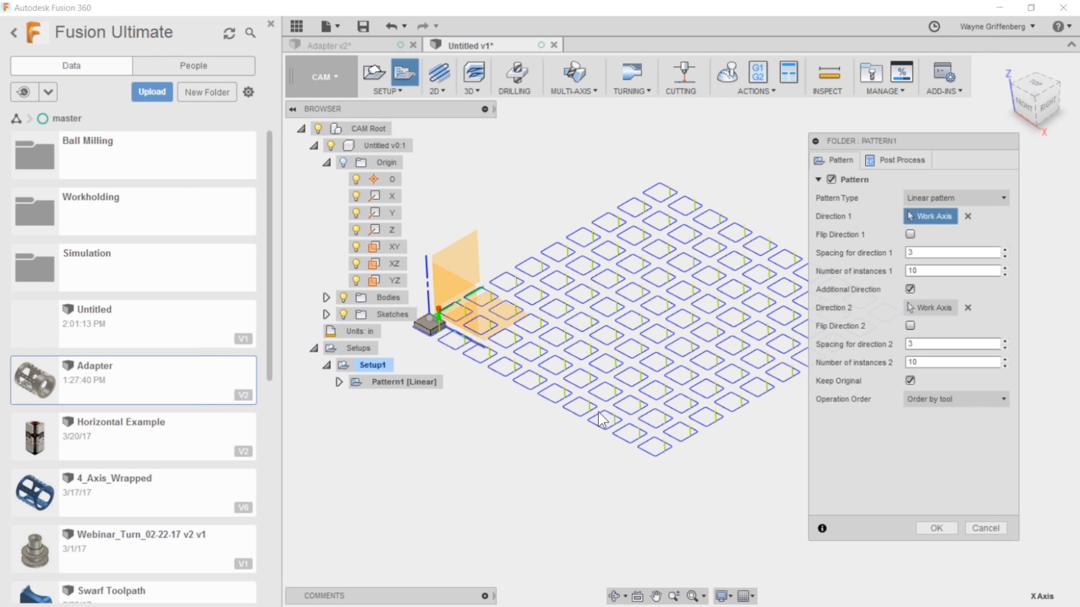
pyautogui.press('Return')
# Compare the extent of the patterned toolpaths with the setup's stock sheet.
pyautogui.click(371, 383)
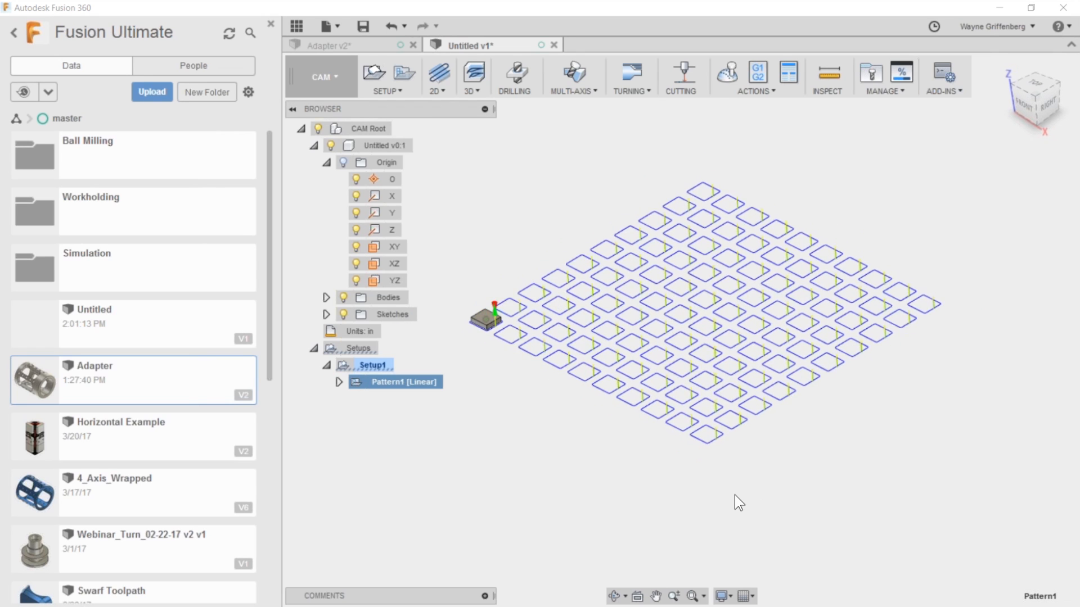
pyautogui.click(369, 364)
pyautogui.click(375, 381)
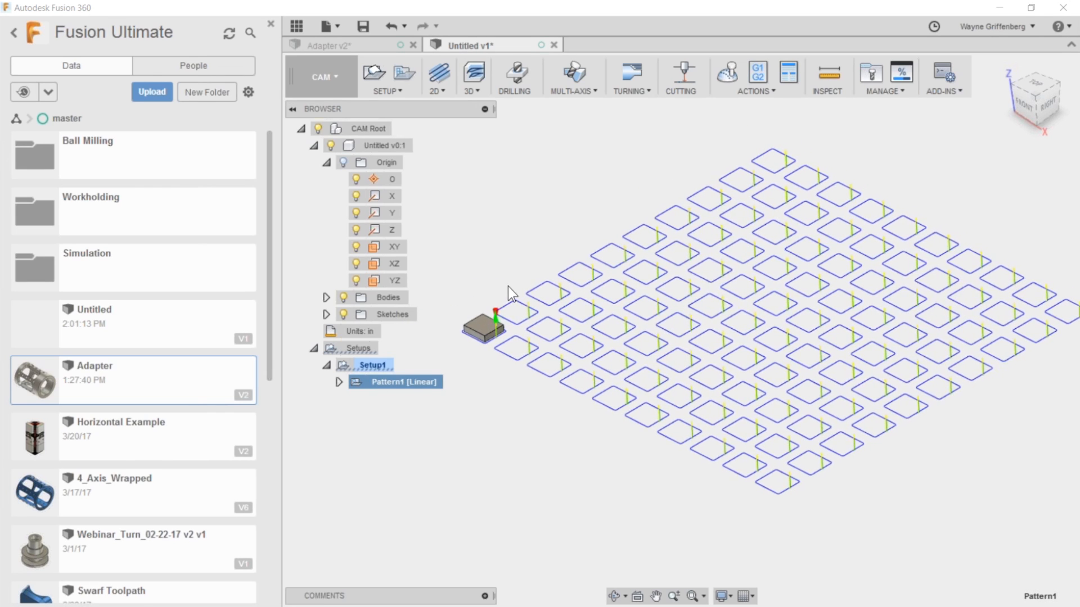
# Simulate the whole setup, inspect the patterned contour cuts across the stock sheet, and close the simulation.
pyautogui.click(371, 365)
pyautogui.click(733, 89)
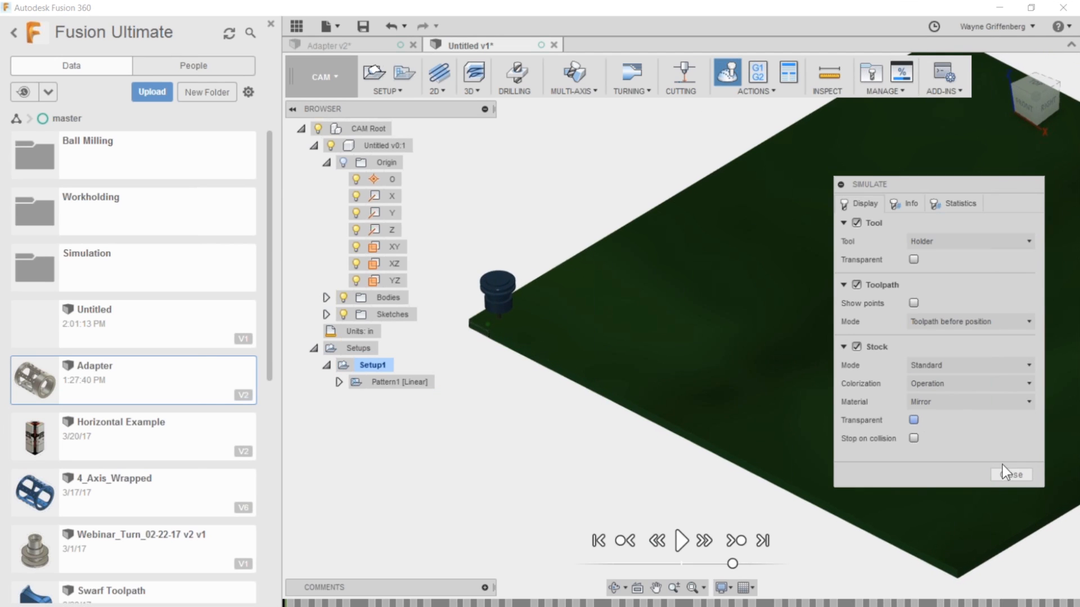
pyautogui.click(683, 539)
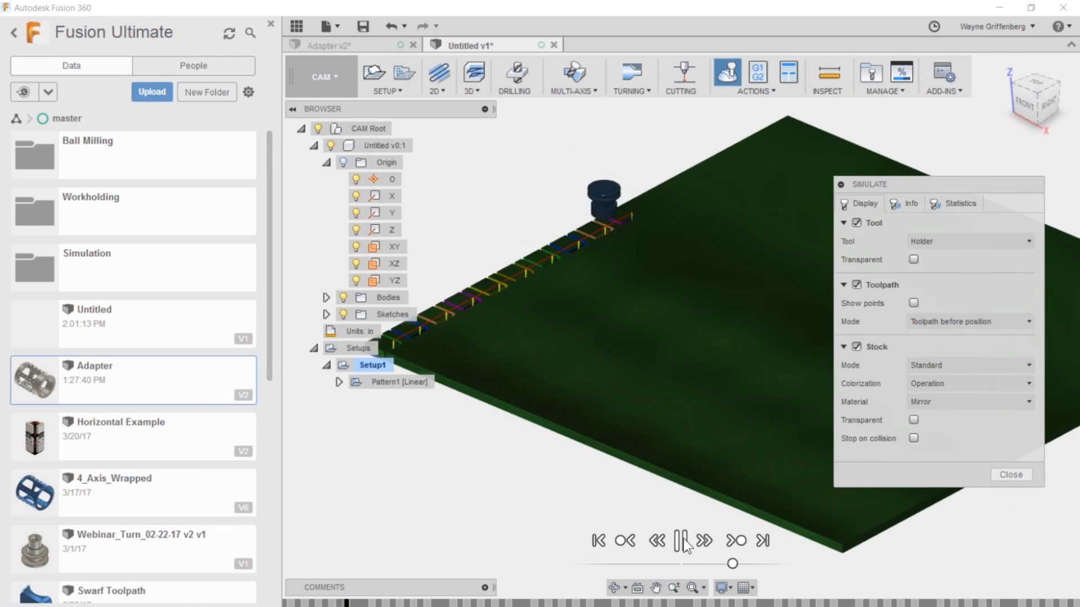
pyautogui.moveTo(976, 184); pyautogui.dragTo(296, 244)
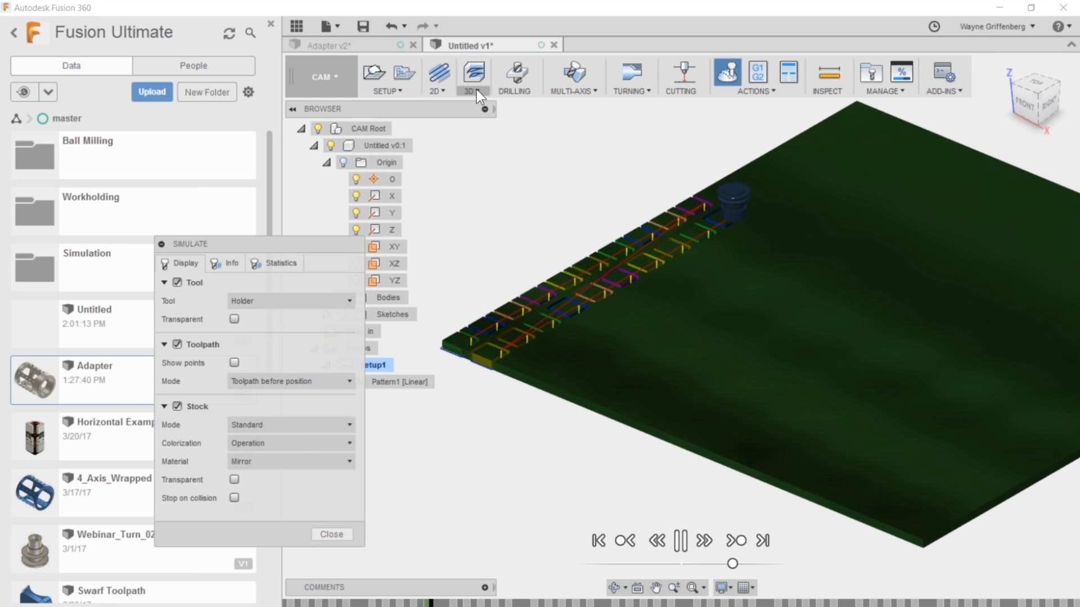
pyautogui.scroll(3, 526, 363)
pyautogui.scroll(-2, 611, 345)
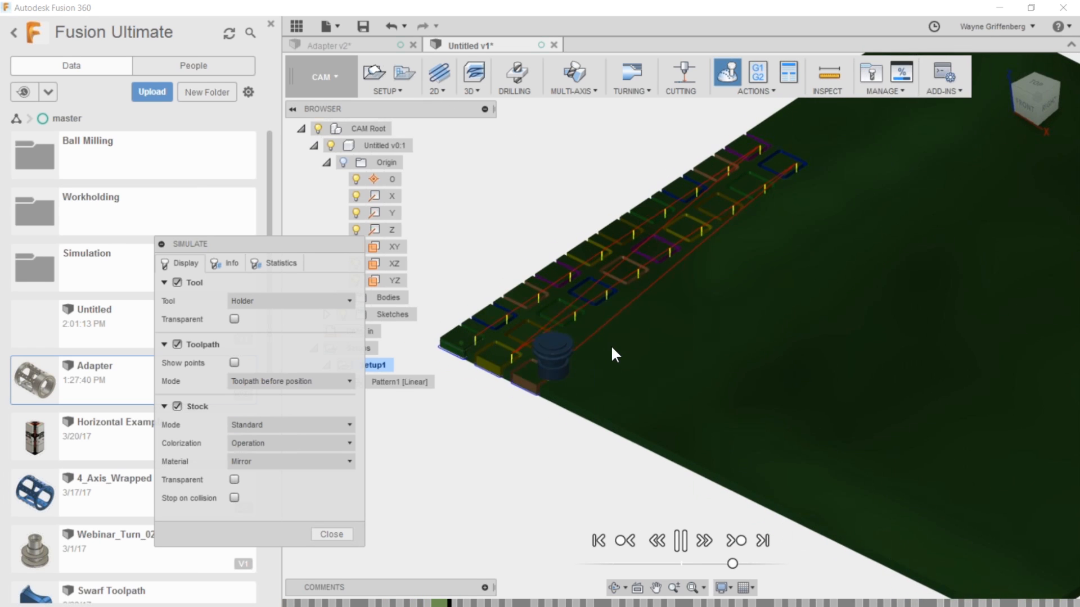
pyautogui.scroll(2, 610, 342)
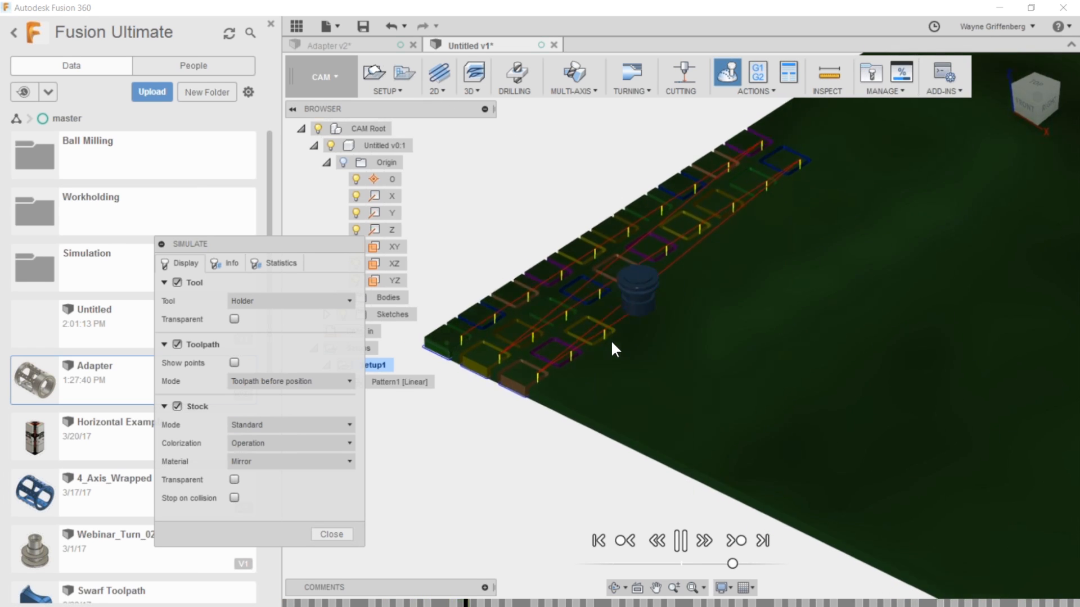
pyautogui.keyDown('shift'); pyautogui.moveTo(612, 341); pyautogui.dragTo(612, 338, button='middle'); pyautogui.keyUp('shift')
pyautogui.scroll(3, 612, 340)
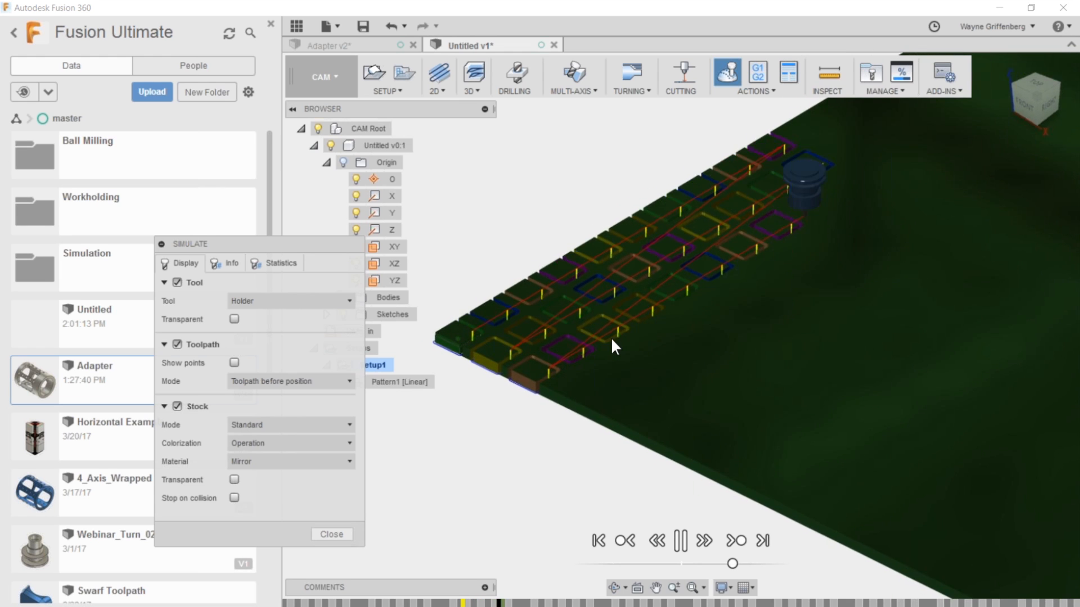
pyautogui.scroll(-2, 611, 336)
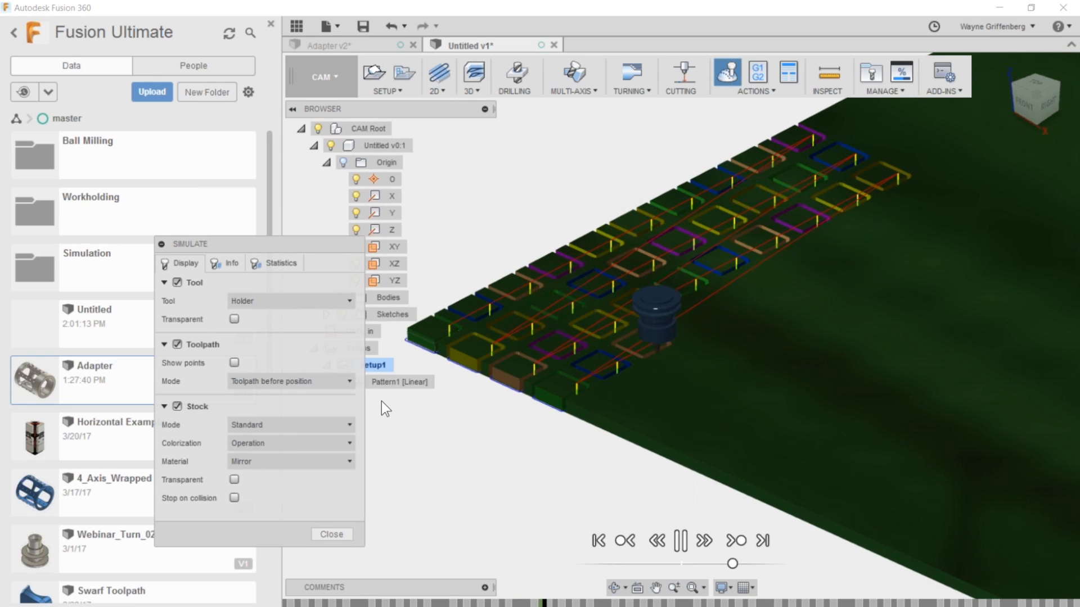
pyautogui.moveTo(296, 237); pyautogui.dragTo(344, 198)
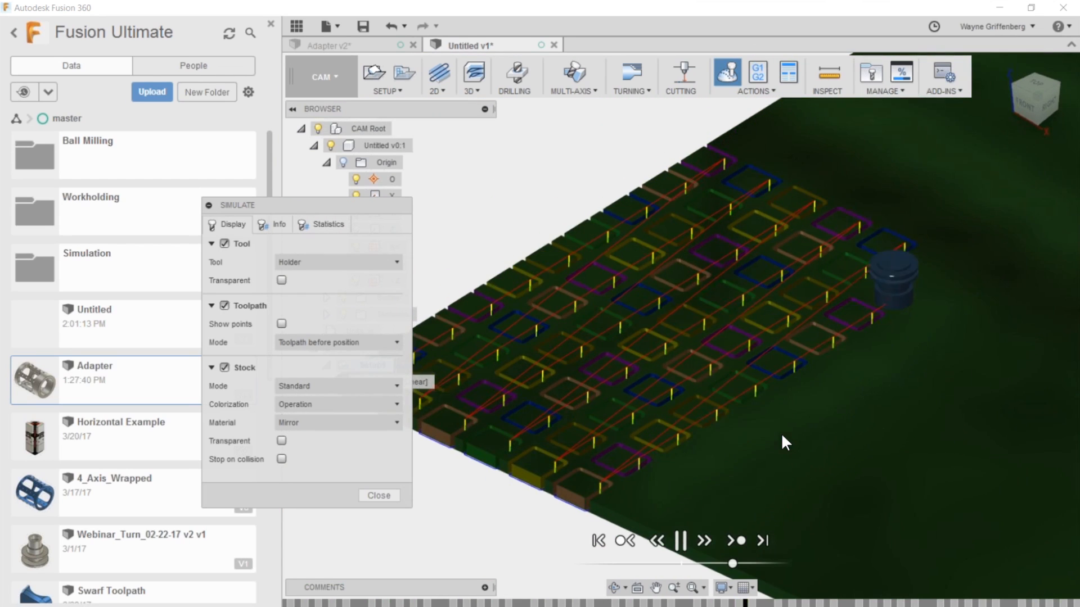
pyautogui.click(379, 496)
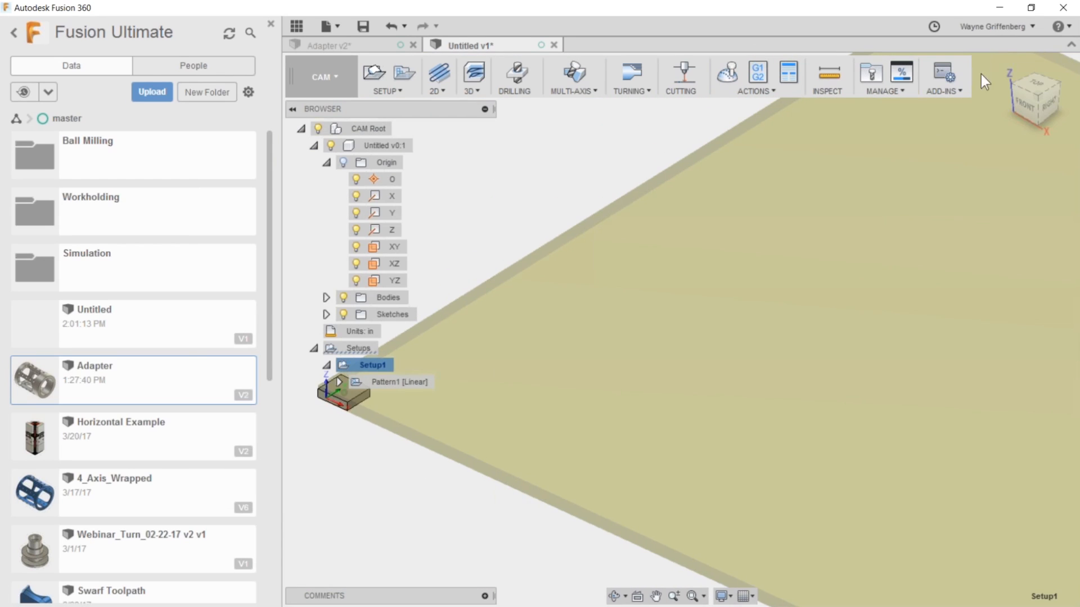
# Open the Fusion 360 Product Roadmap page in the web browser and look through its list of roadmap articles.
pyautogui.click(1059, 26)
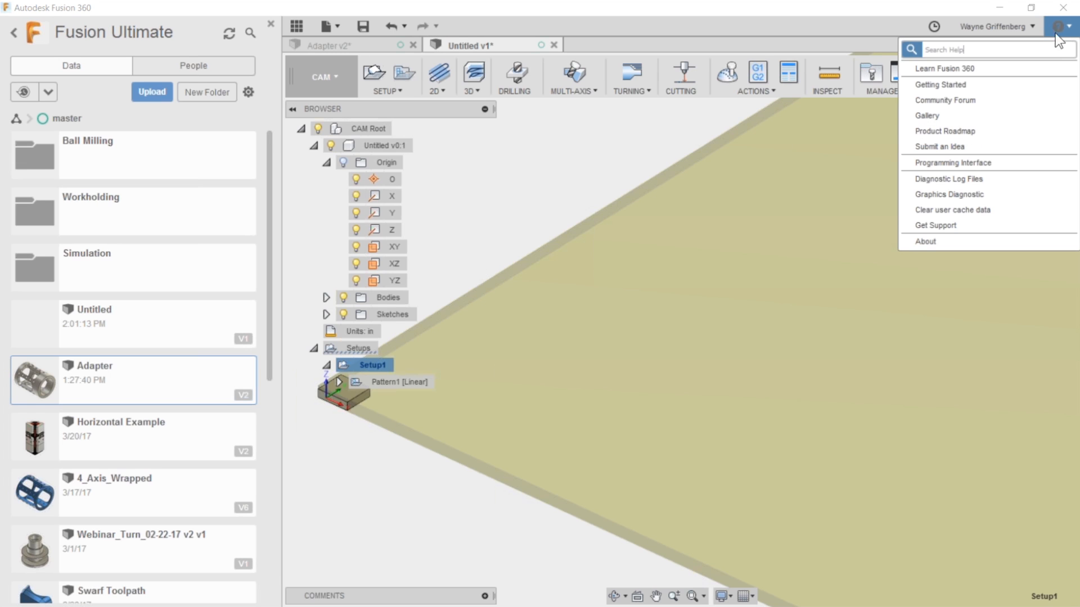
pyautogui.click(985, 134)
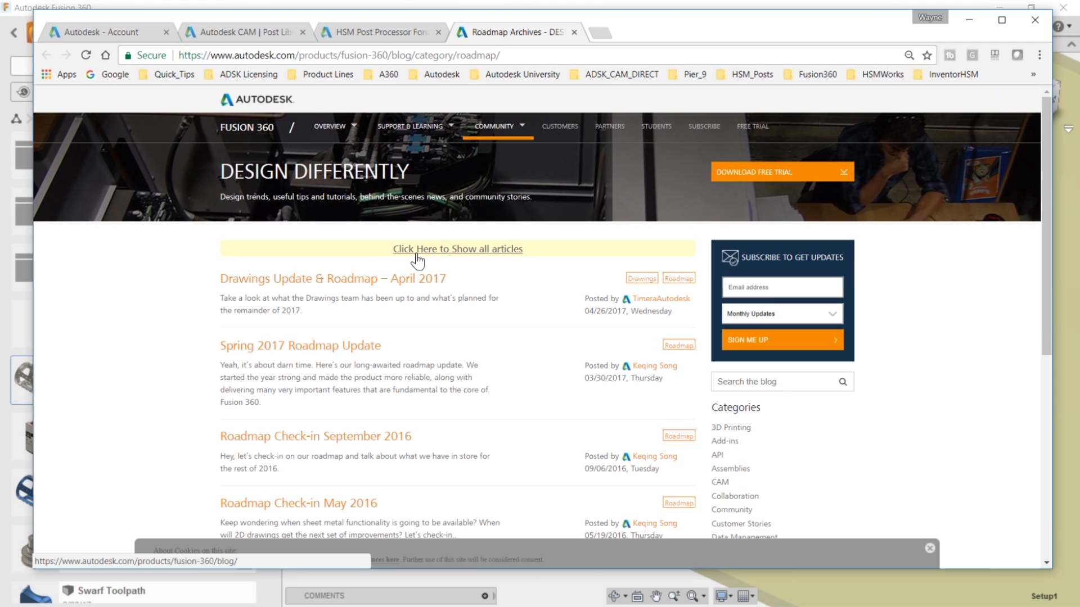
pyautogui.click(277, 476)
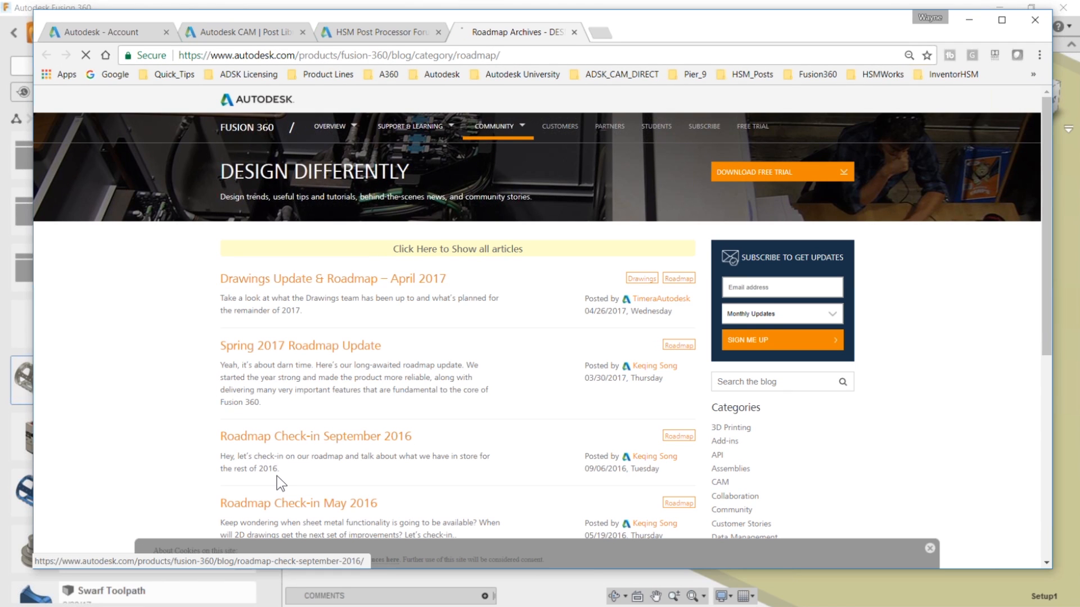
pyautogui.scroll(-3, 278, 476)
pyautogui.scroll(3, 427, 379)
# Open the article "Drawings Update & Roadmap – April 2017" and dismiss the sign-up pop-up.
pyautogui.click(401, 280)
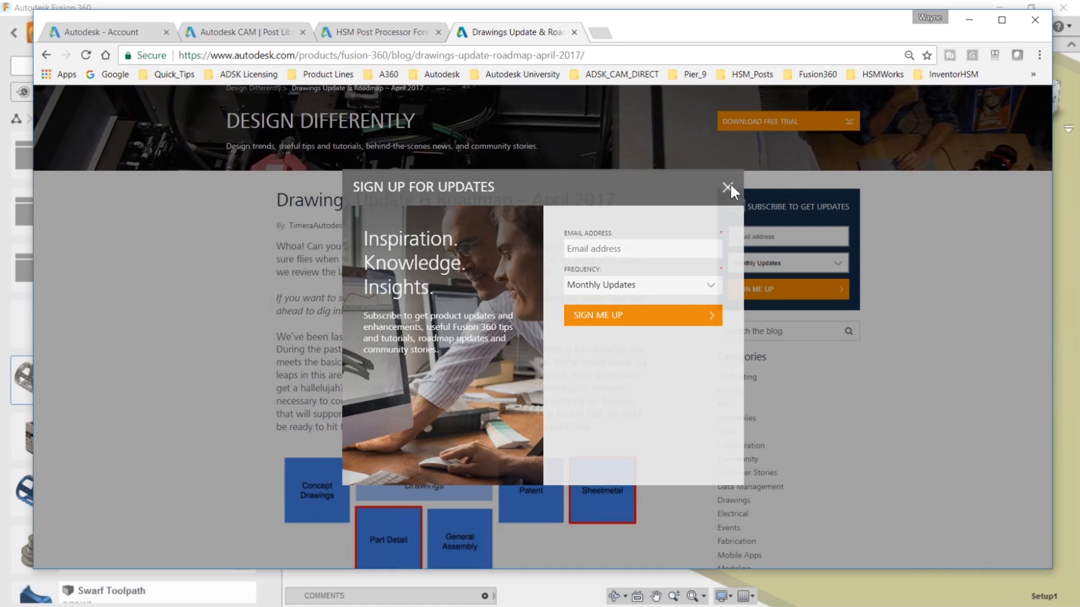
pyautogui.click(725, 184)
pyautogui.scroll(-1, 249, 383)
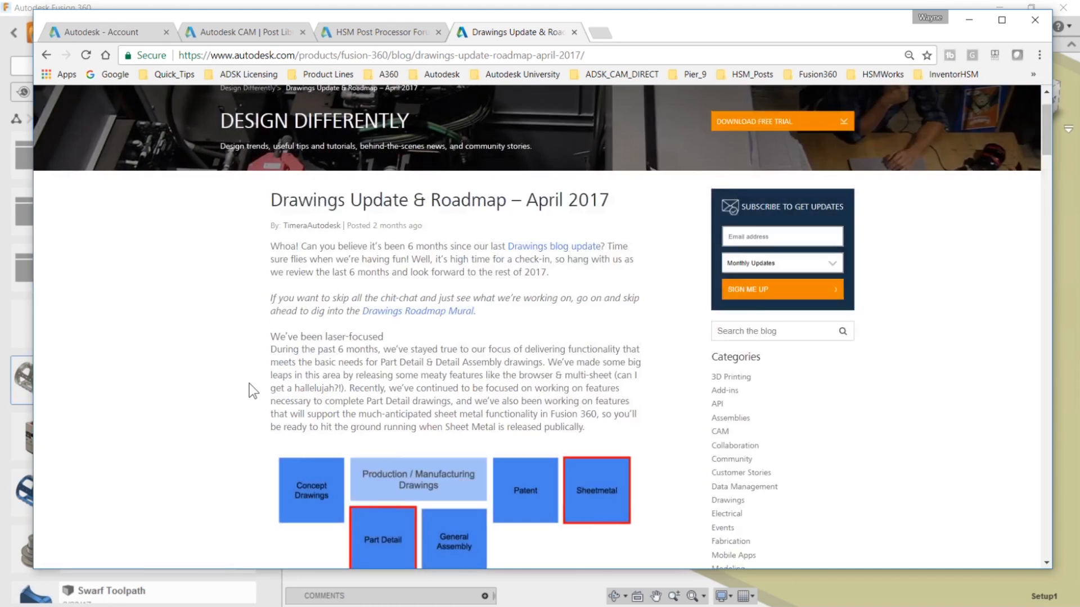
# Read through the April 2017 Drawings roadmap article, close its page, and return to Fusion 360.
pyautogui.scroll(-6, 248, 384)
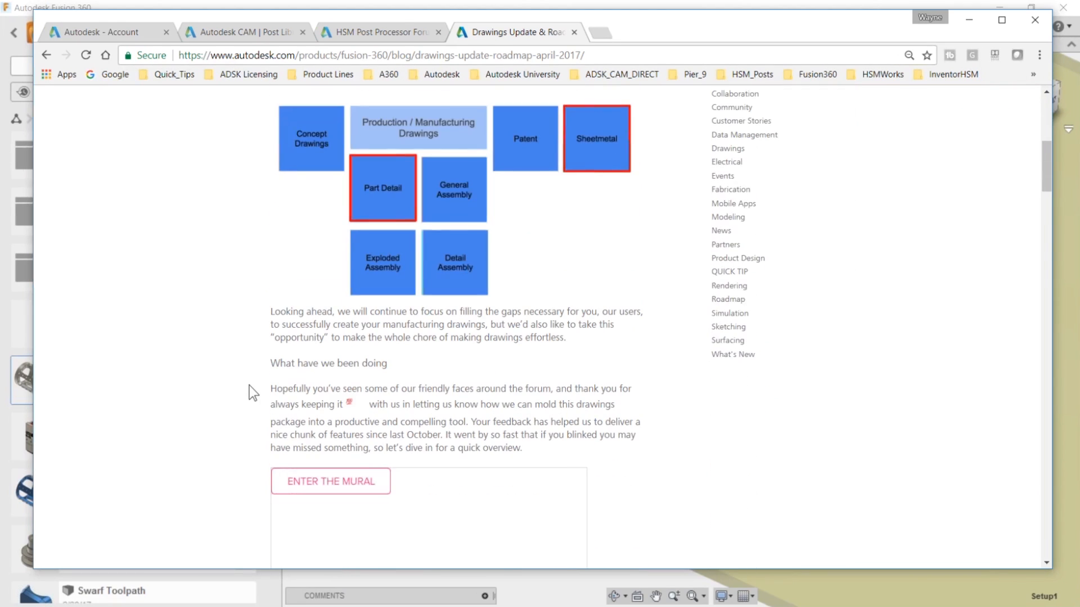
pyautogui.scroll(-9, 253, 392)
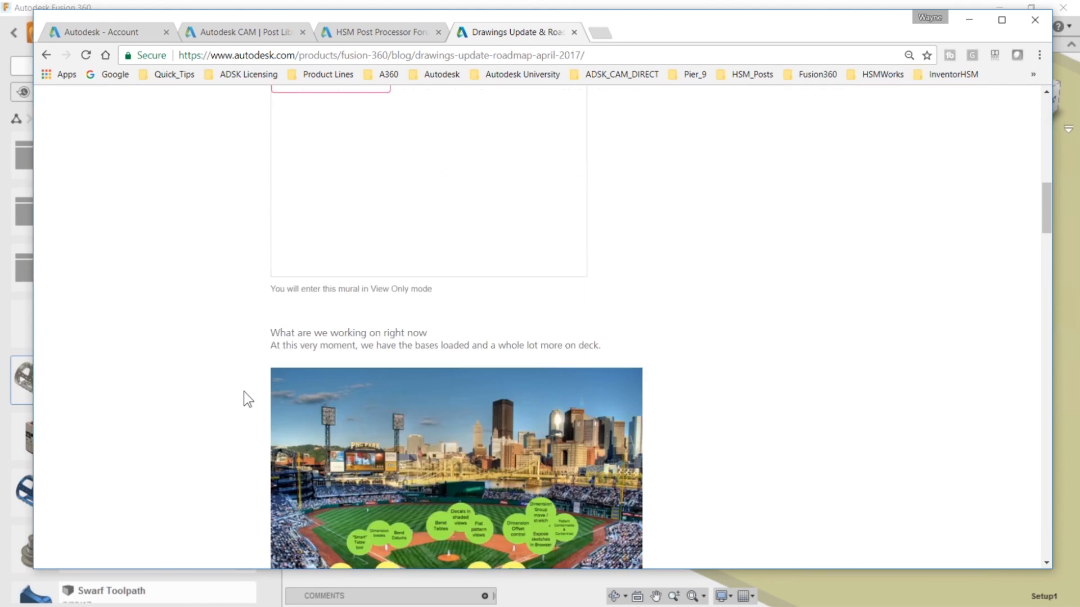
pyautogui.scroll(-6, 244, 392)
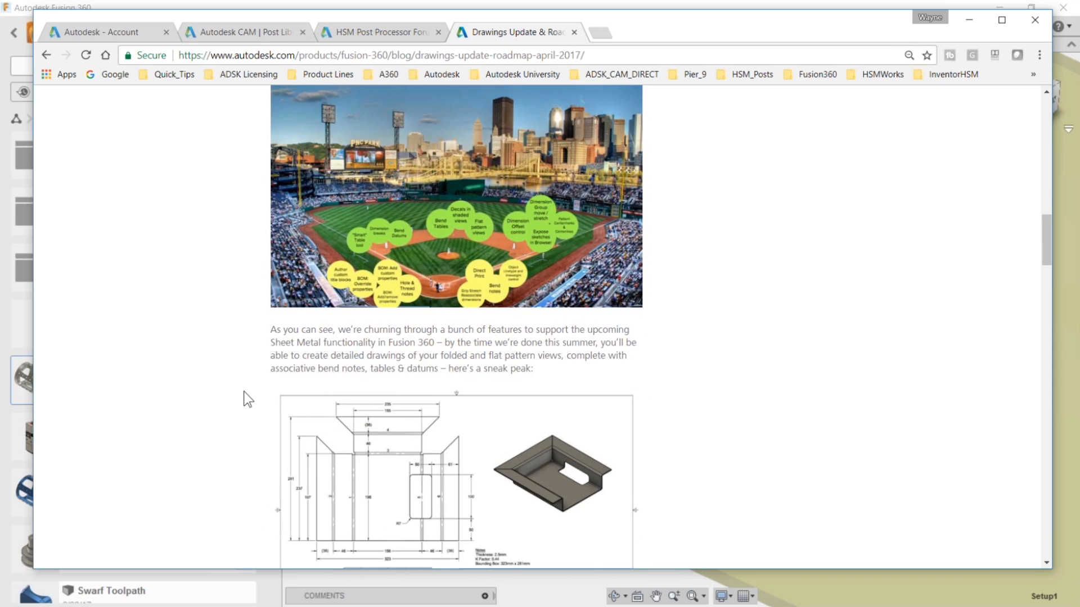
pyautogui.scroll(-14, 244, 391)
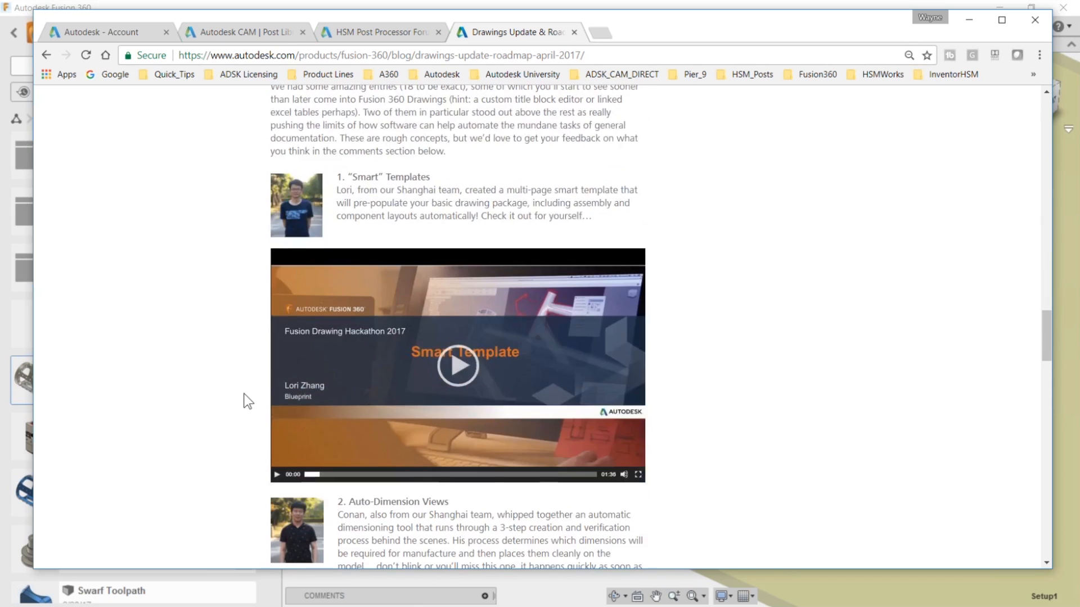
pyautogui.scroll(-6, 245, 398)
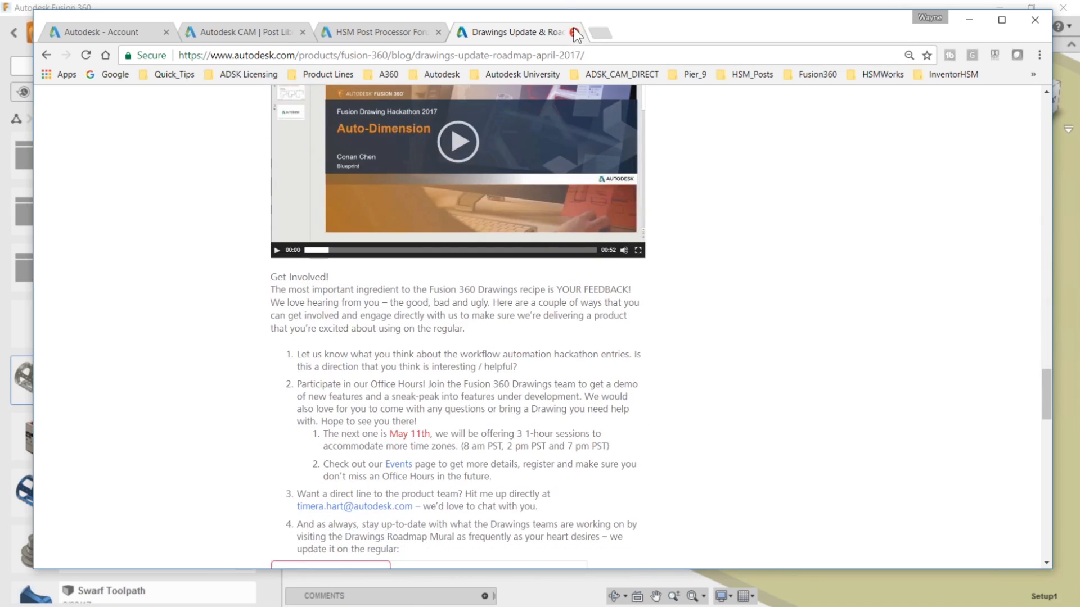
pyautogui.click(576, 33)
pyautogui.click(968, 20)
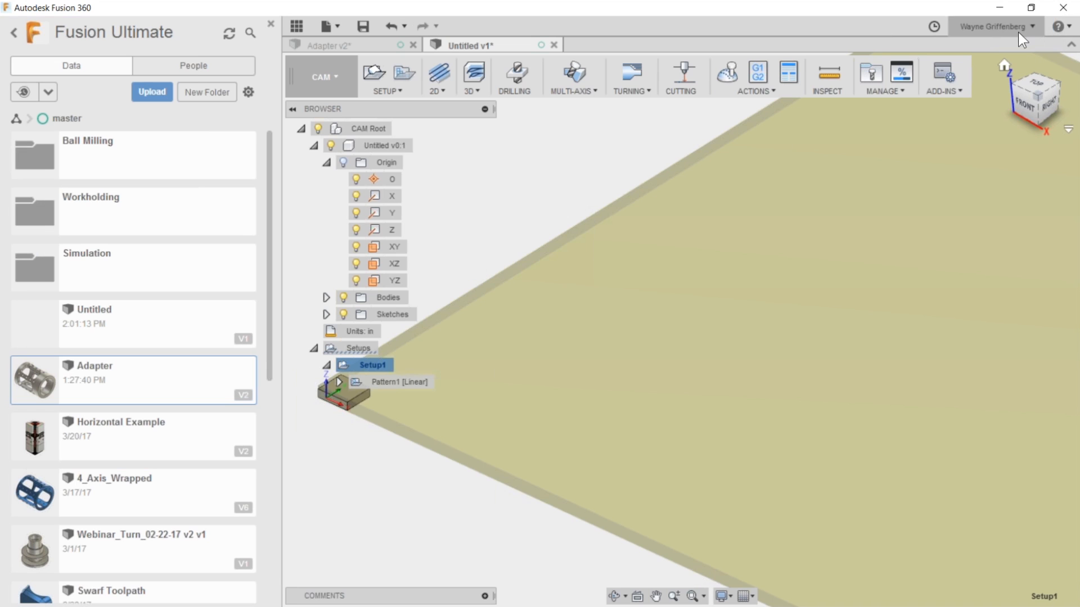
# Show the Help resources where the Product Roadmap link is found, and dismiss the list.
pyautogui.click(1071, 29)
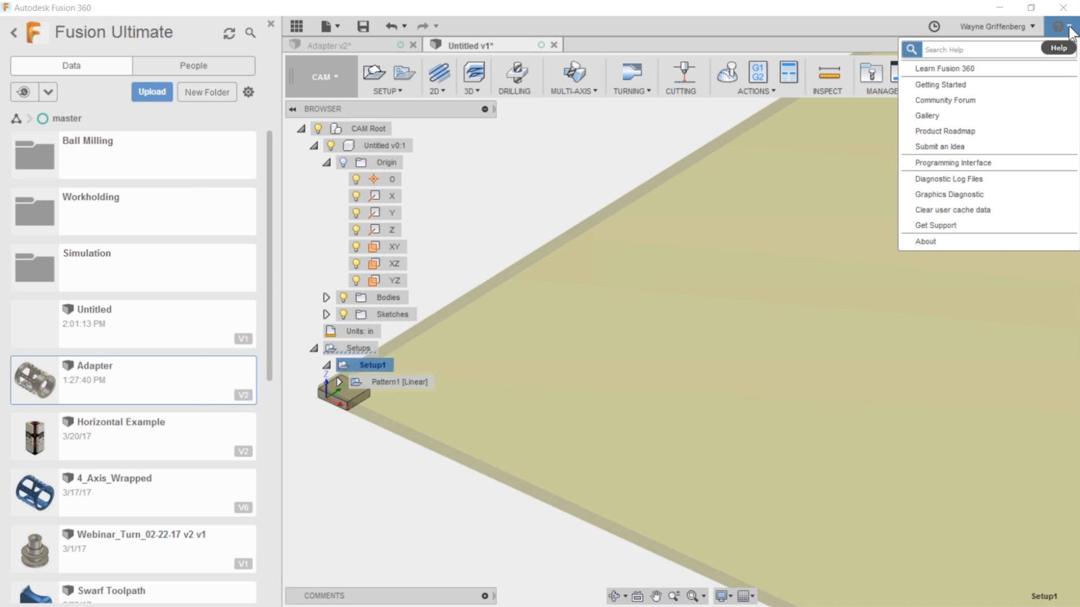
pyautogui.click(1071, 31)
pyautogui.click(1071, 29)
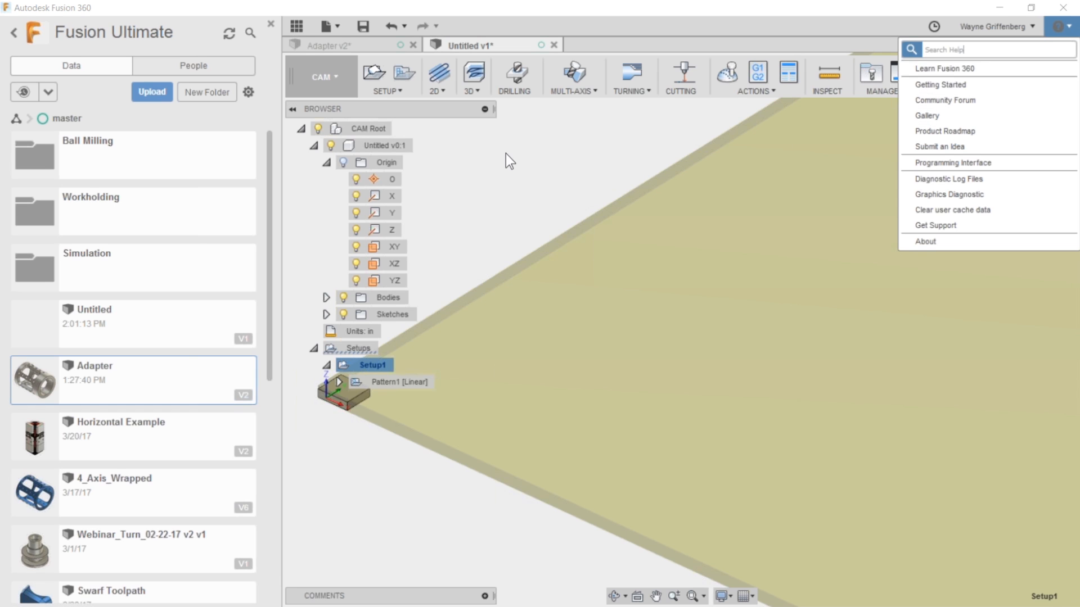
pyautogui.click(586, 165)
# Collapse the block design's Origin folder and switch to the Adapter design.
pyautogui.moveTo(437, 353); pyautogui.dragTo(593, 343, button='middle')
pyautogui.scroll(-2, 677, 285)
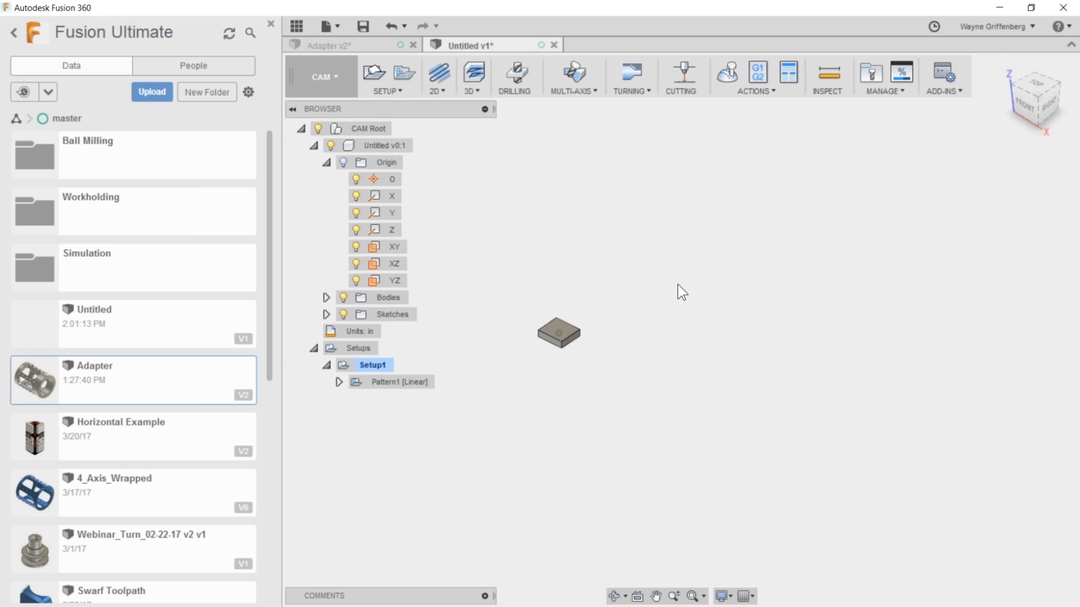
pyautogui.scroll(1, 521, 324)
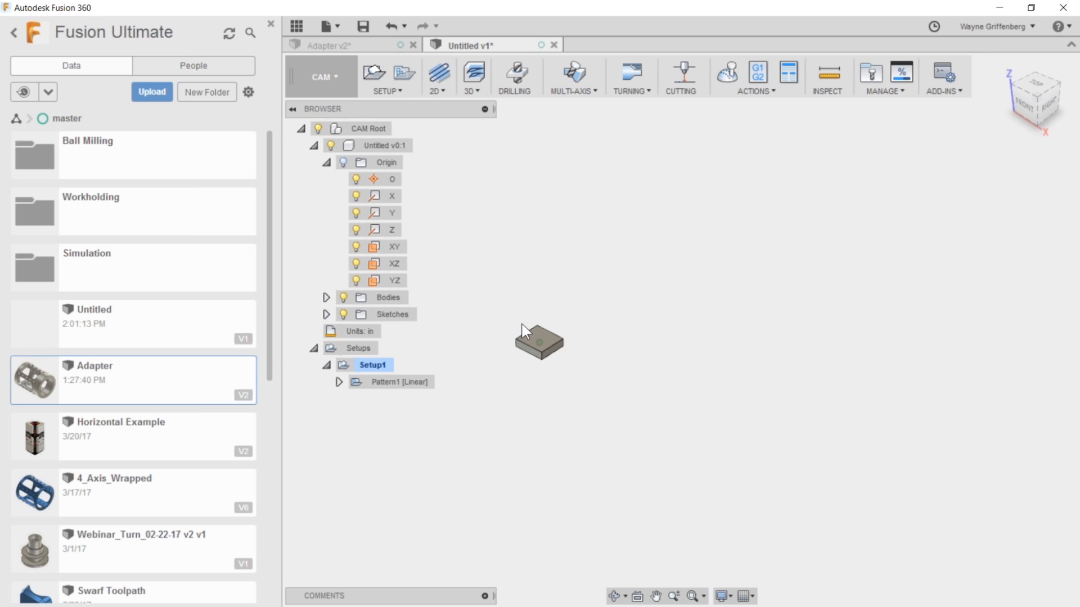
pyautogui.click(326, 163)
pyautogui.scroll(1, 527, 357)
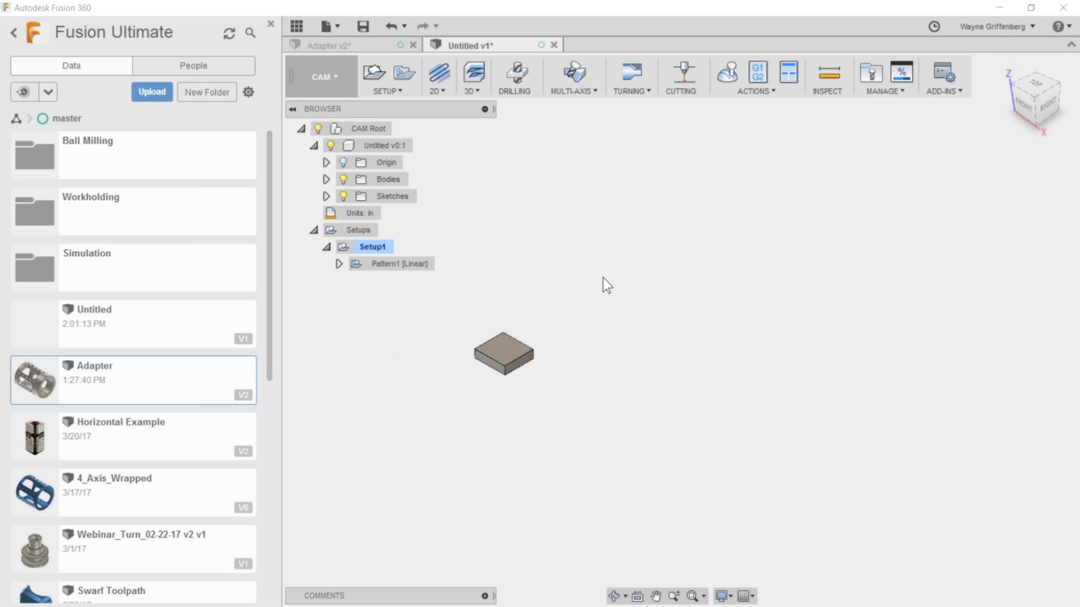
pyautogui.click(379, 48)
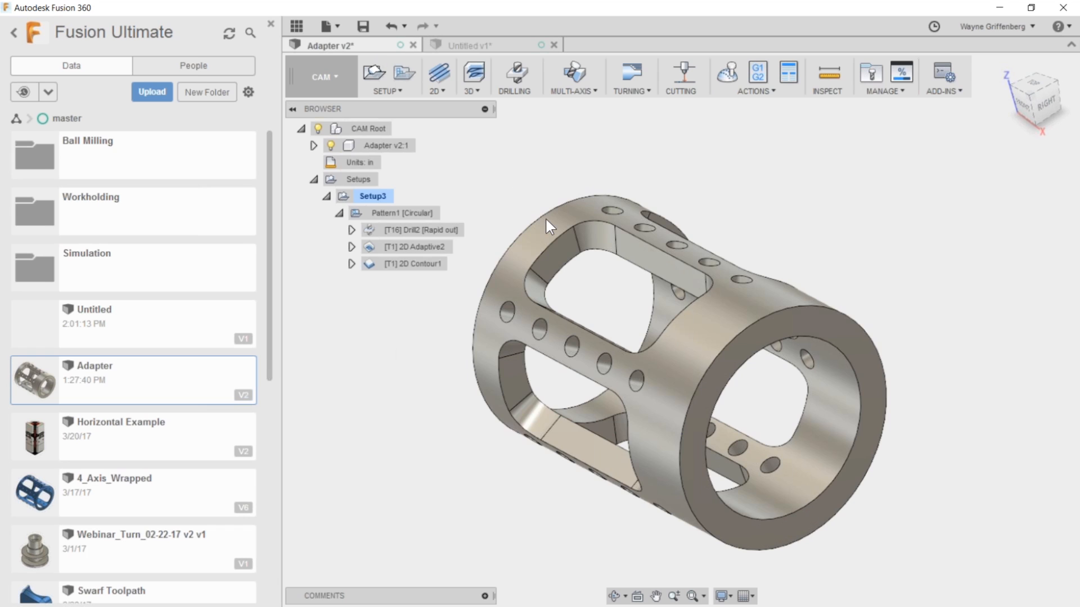